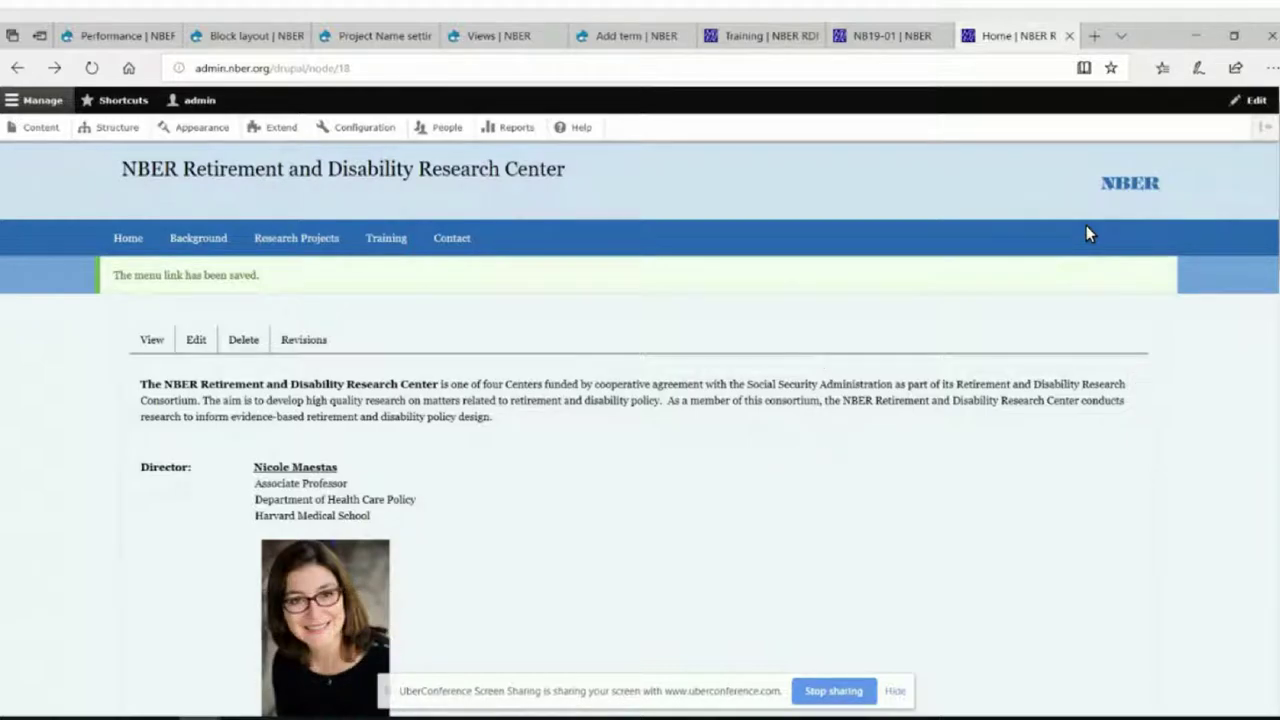
- Copy the base address admin.nber.org/drupal/RDRC from the NB19-01 project page
click(1095, 36)
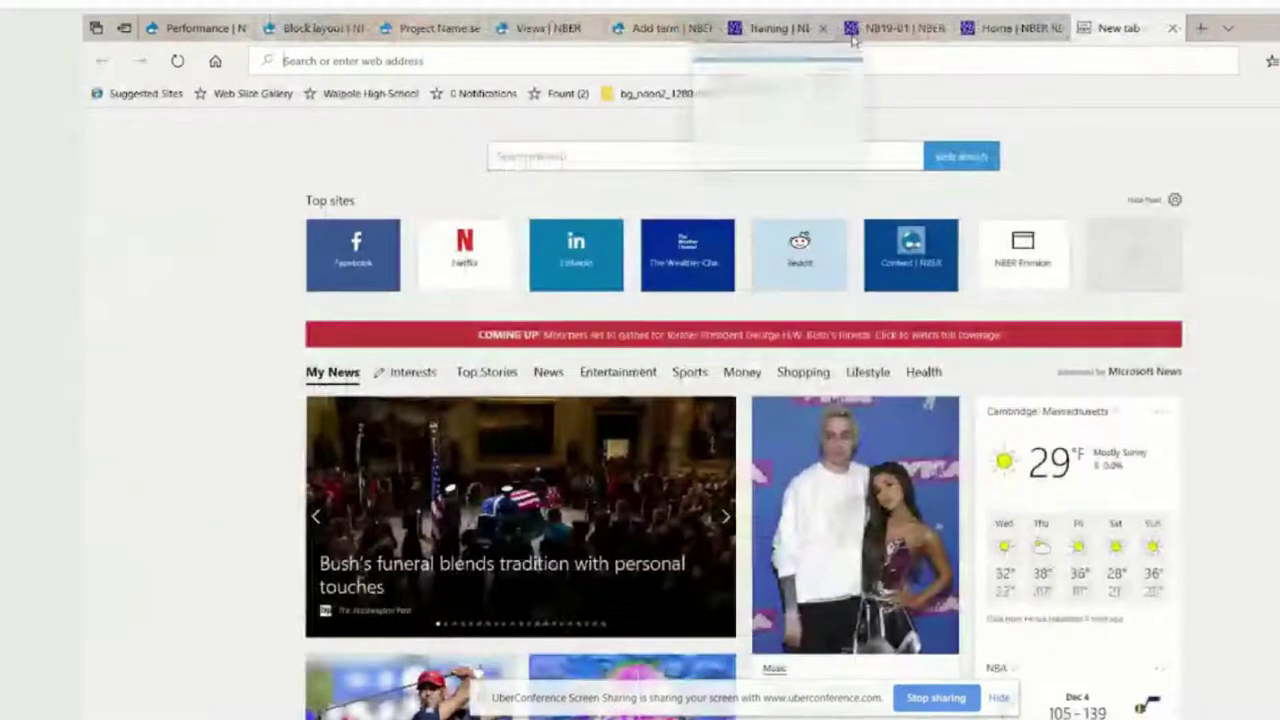
click(752, 40)
drag(285, 61, 430, 62)
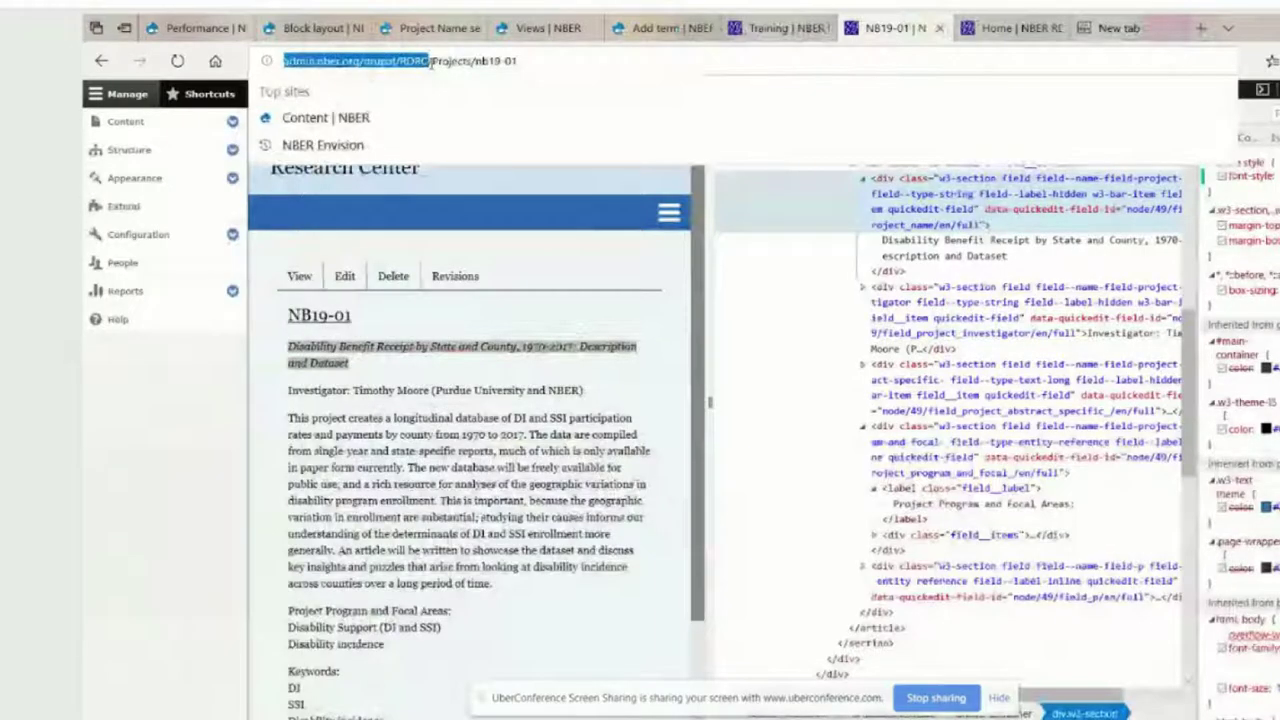
right_click(400, 63)
click(410, 112)
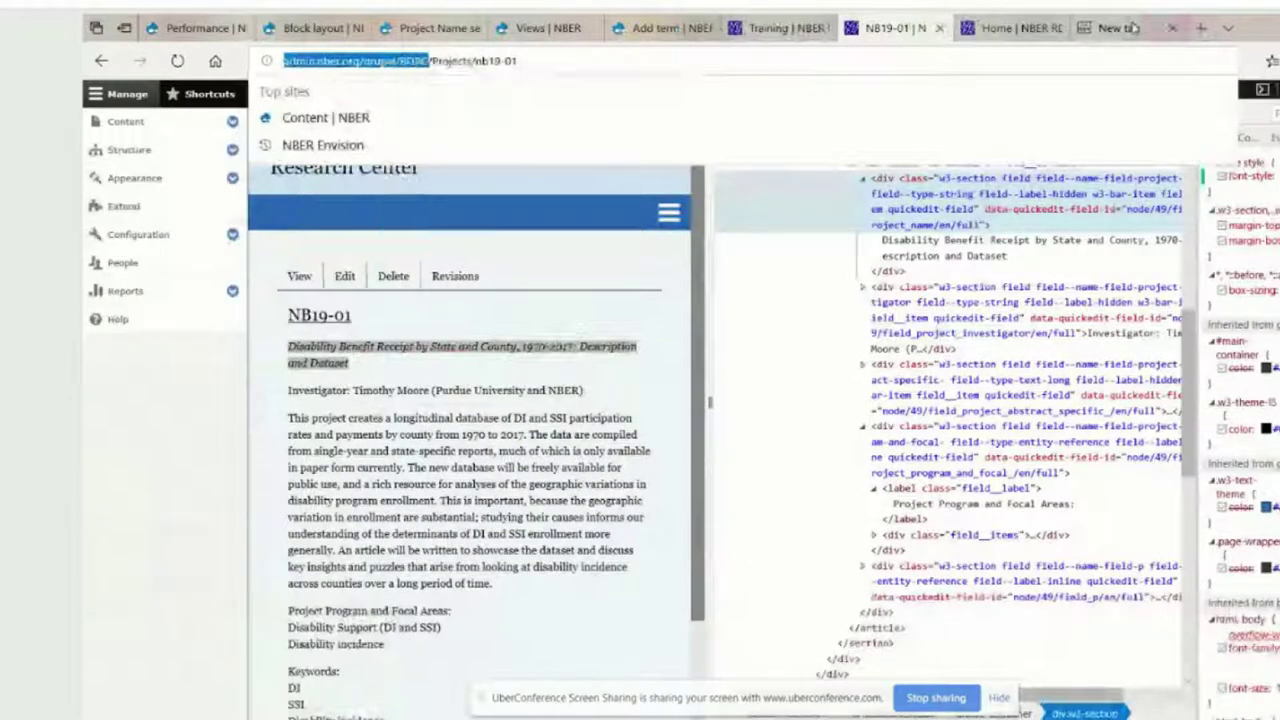
- Load projects.nber.org/drupal/RDRC in a new browser tab, replacing the admin subdomain in the copied address
key(ctrl+t)
right_click(280, 62)
click(295, 86)
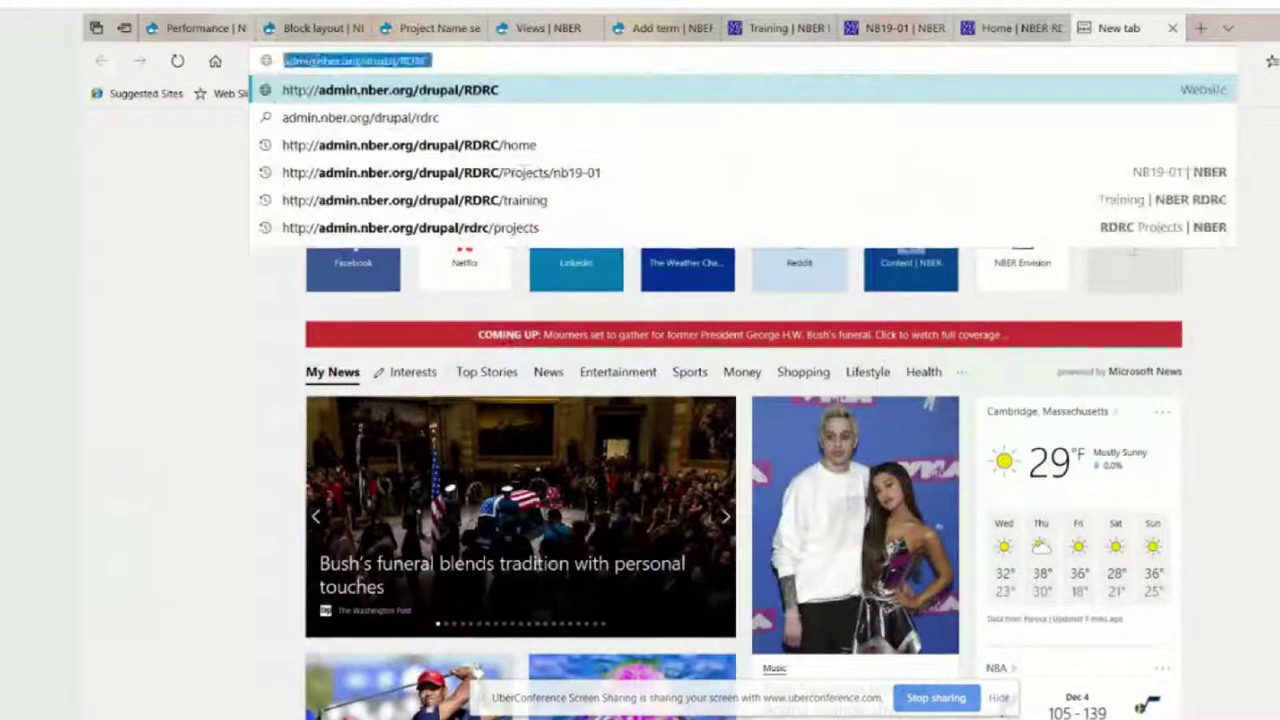
drag(316, 61, 276, 62)
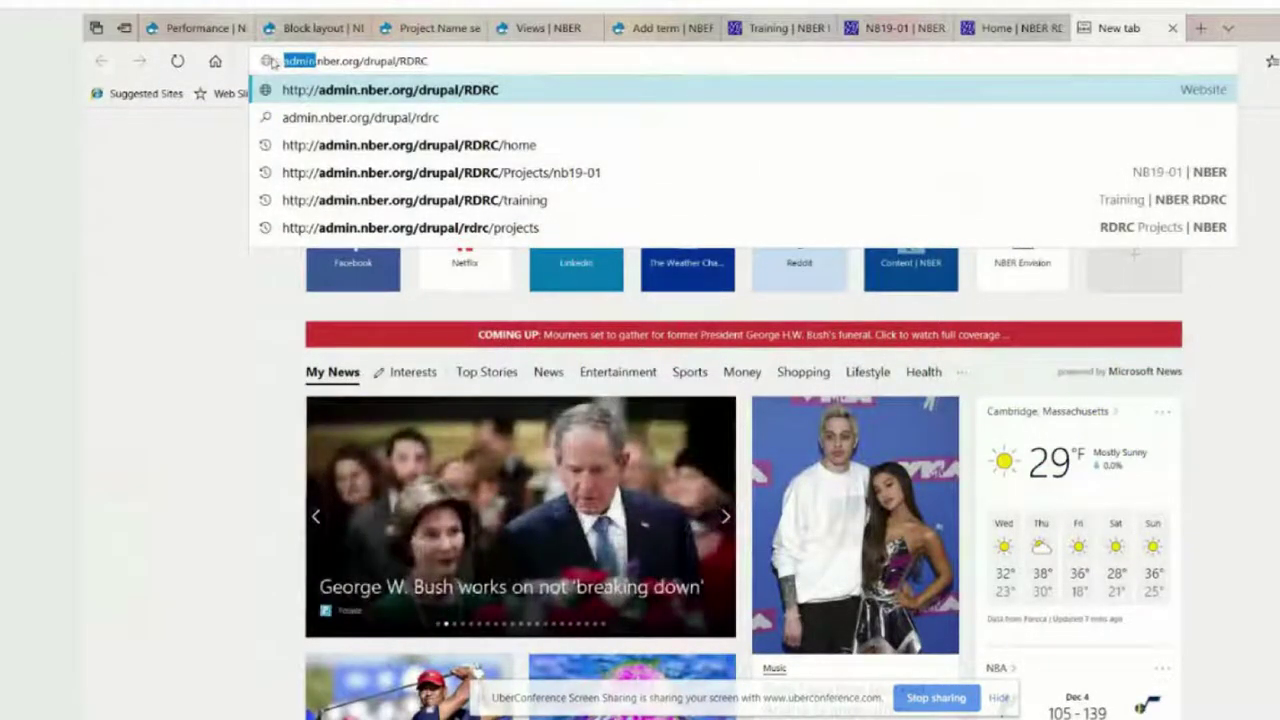
text(projects)
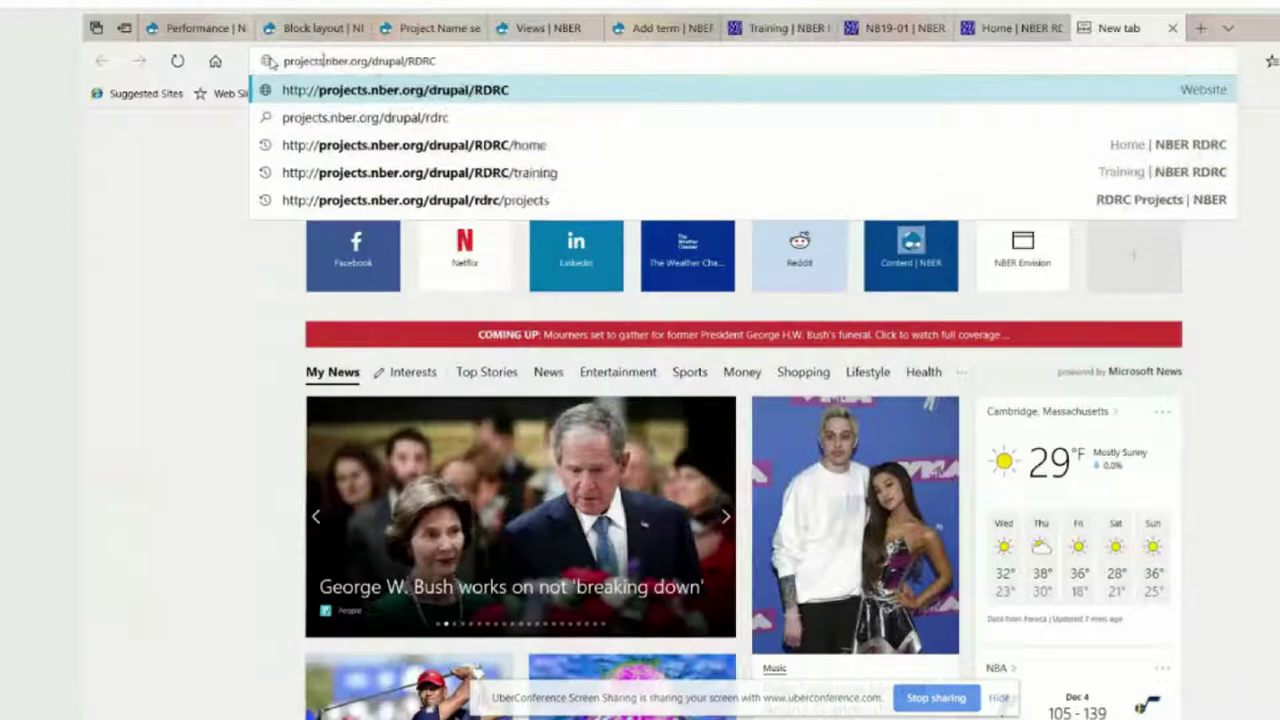
click(518, 98)
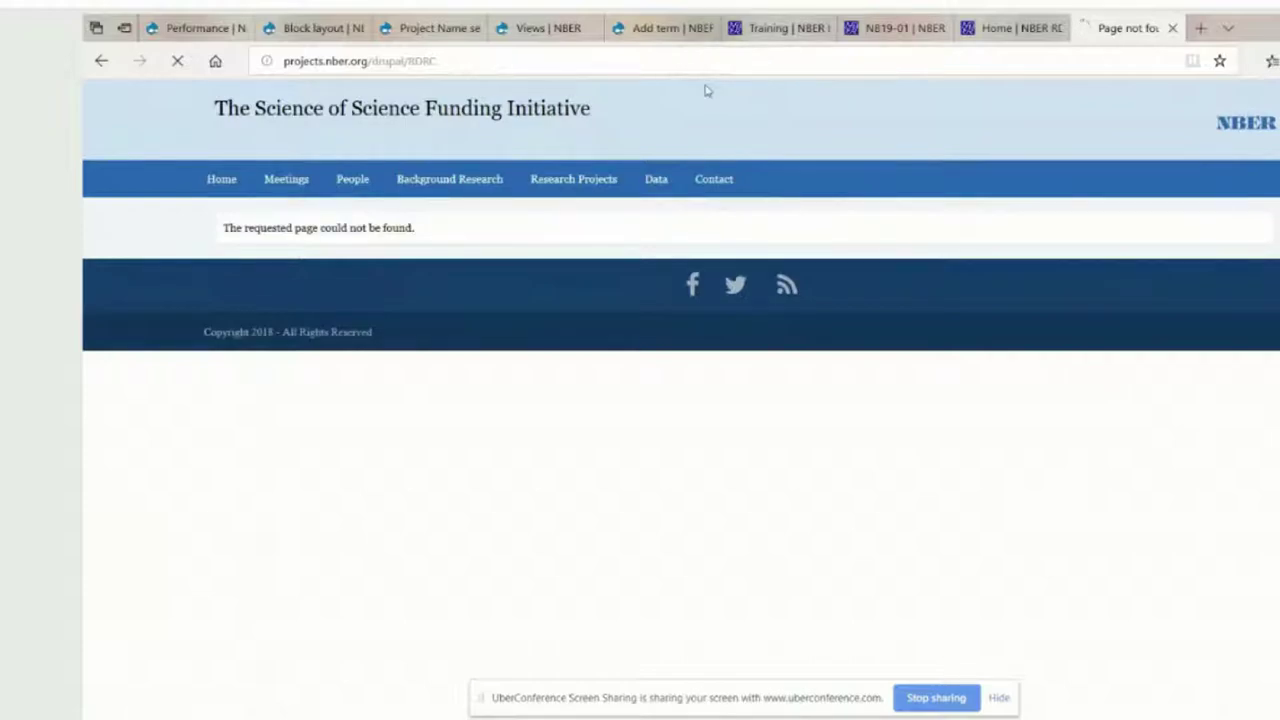
- Extend the public address with /home and load projects.nber.org/drupal/RDRC/home
click(456, 60)
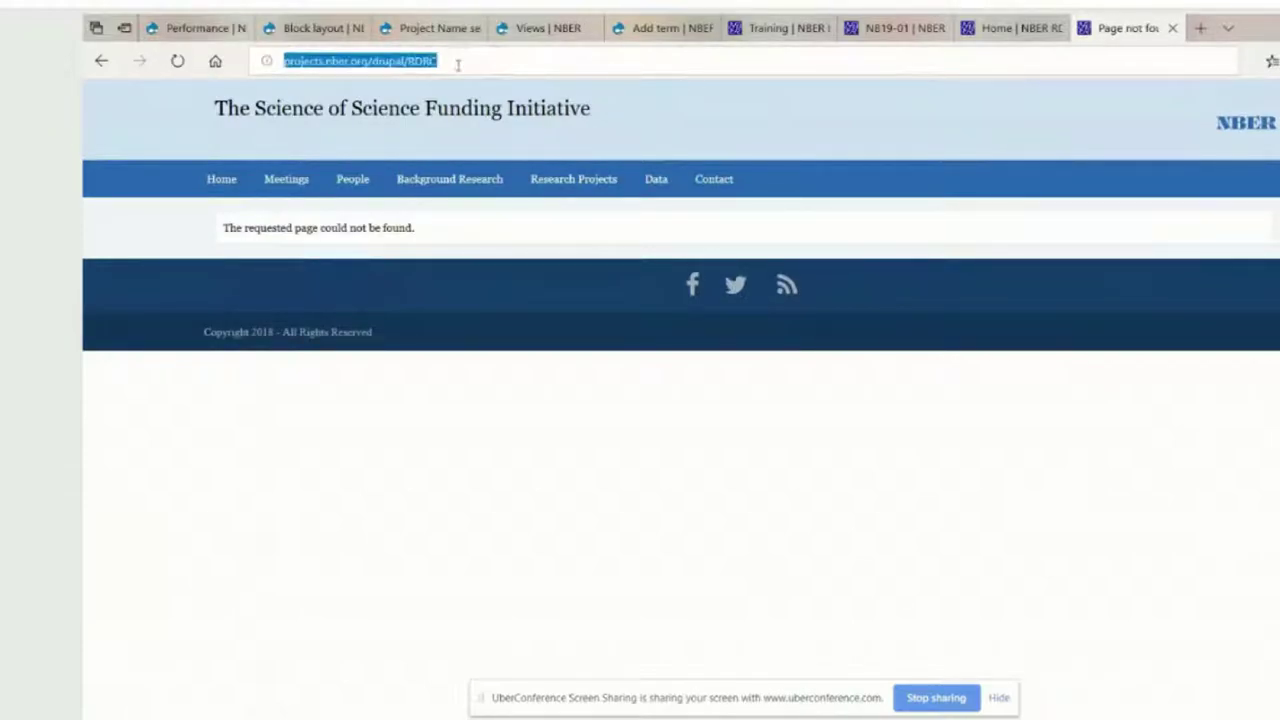
click(451, 62)
text(/home)
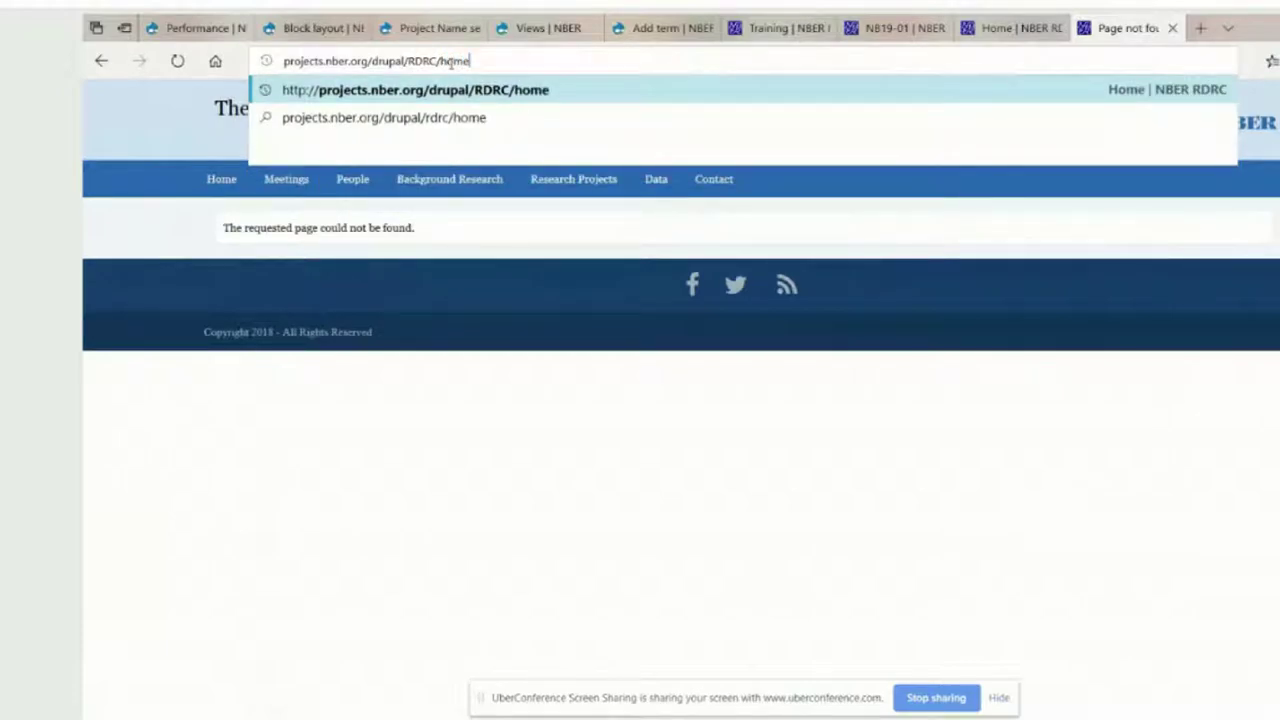
key(Return)
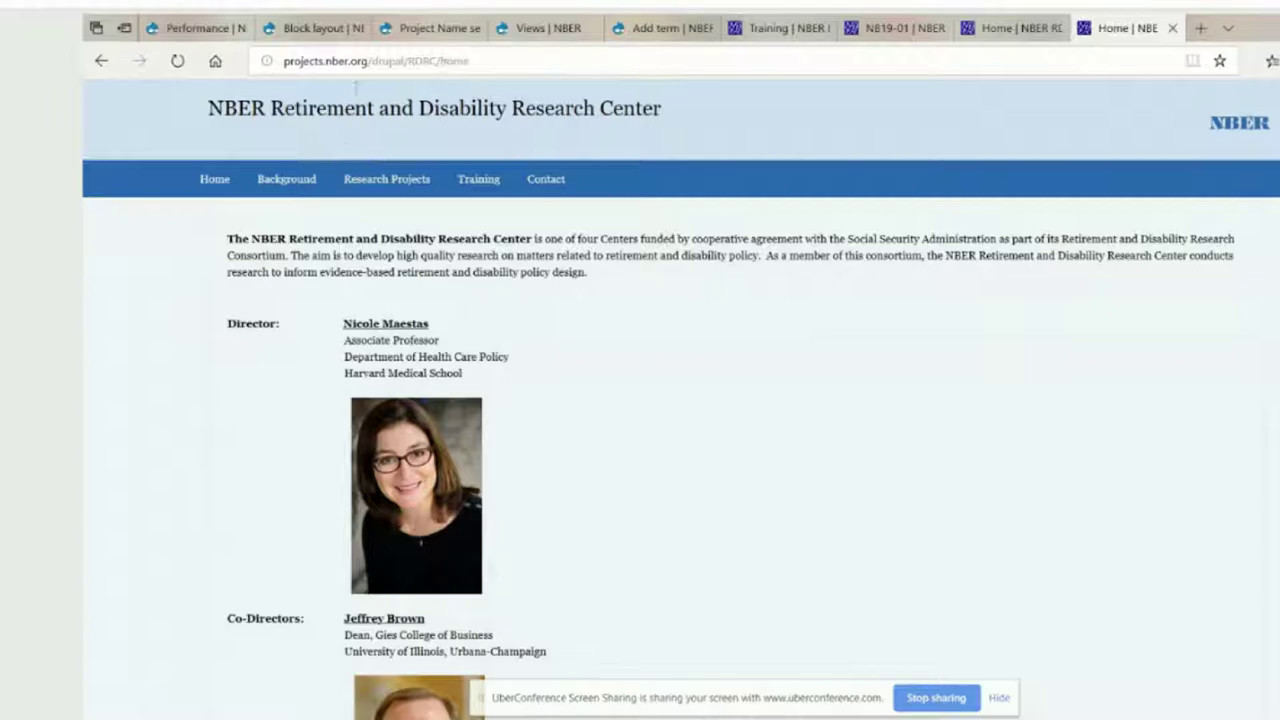
- Look at the Block layout page, return to the public RDRC home page and close it
click(203, 33)
click(312, 30)
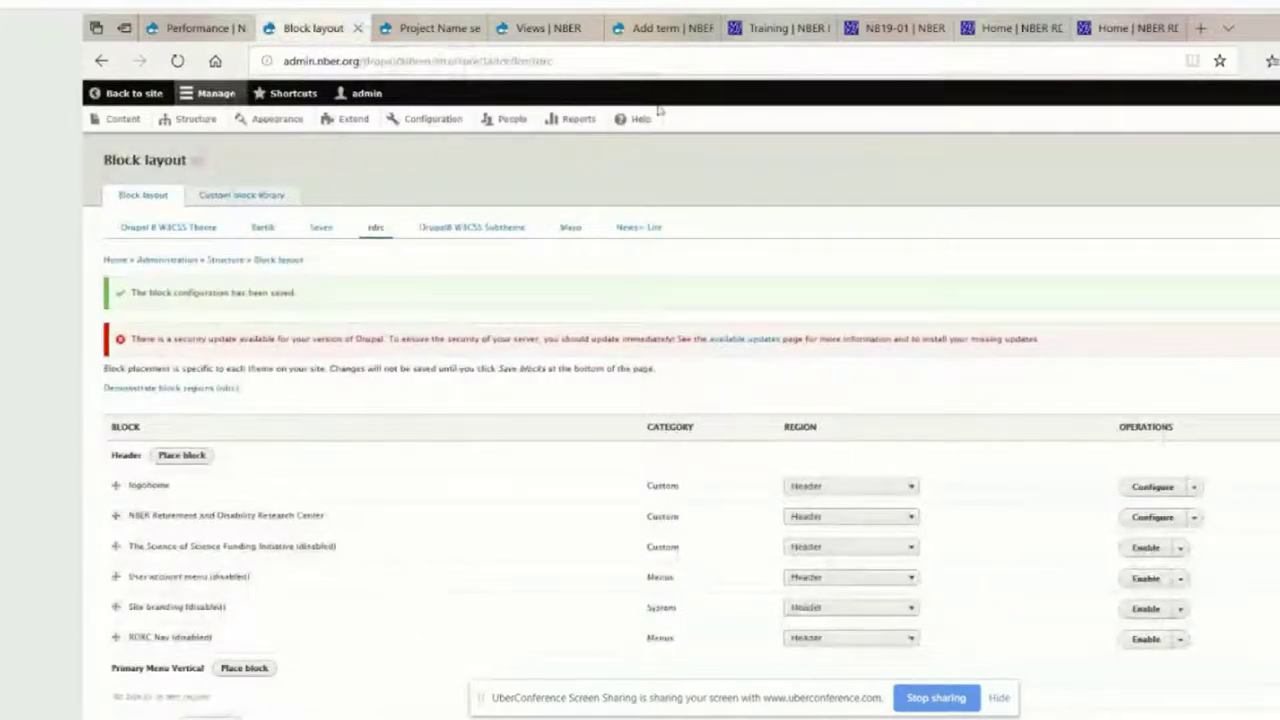
click(1112, 33)
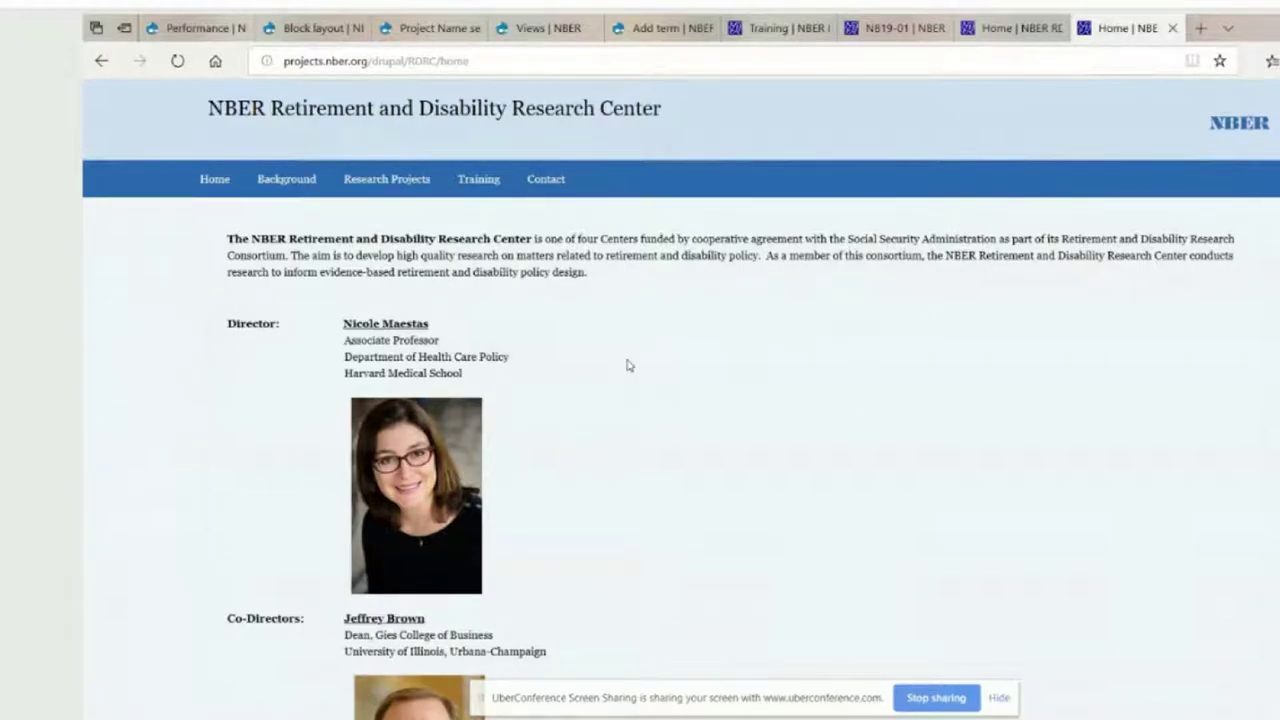
click(1173, 30)
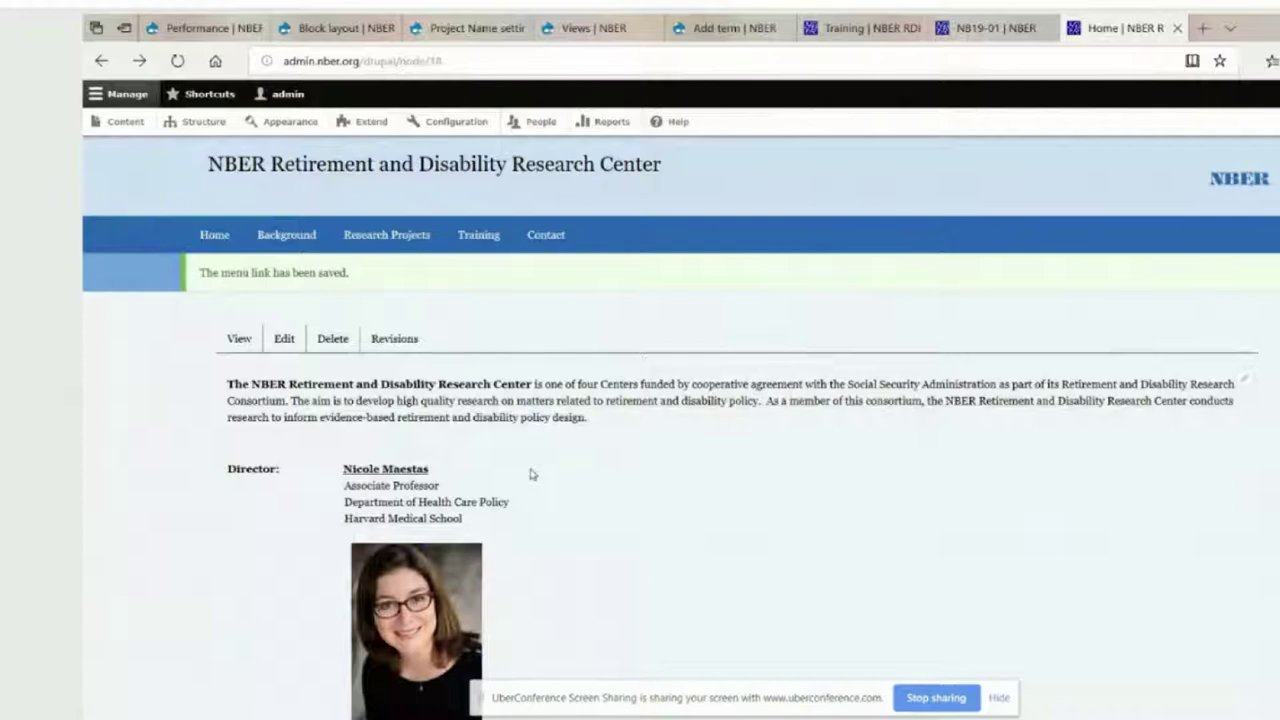
- Open the RDRC Home page for editing and turn off automatic URL alias generation in its URL path settings
click(283, 339)
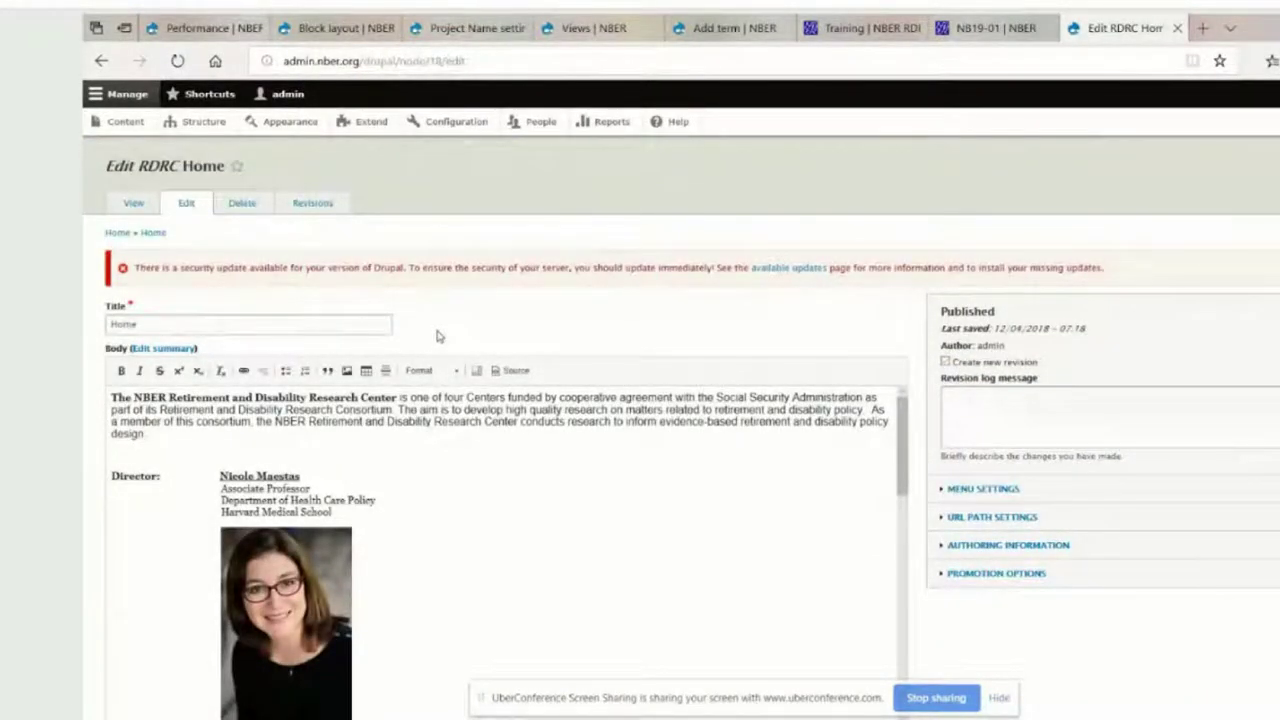
click(1040, 520)
scroll(1217, 614, down, 1)
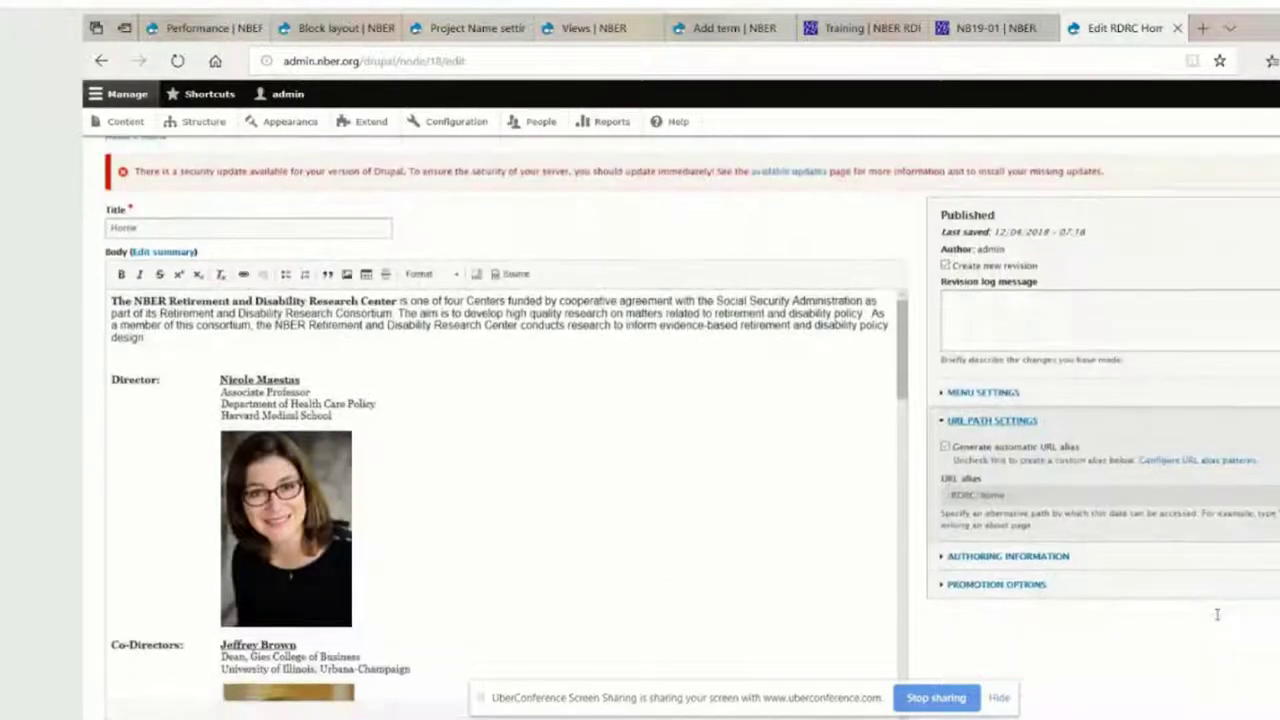
scroll(1217, 614, down, 1)
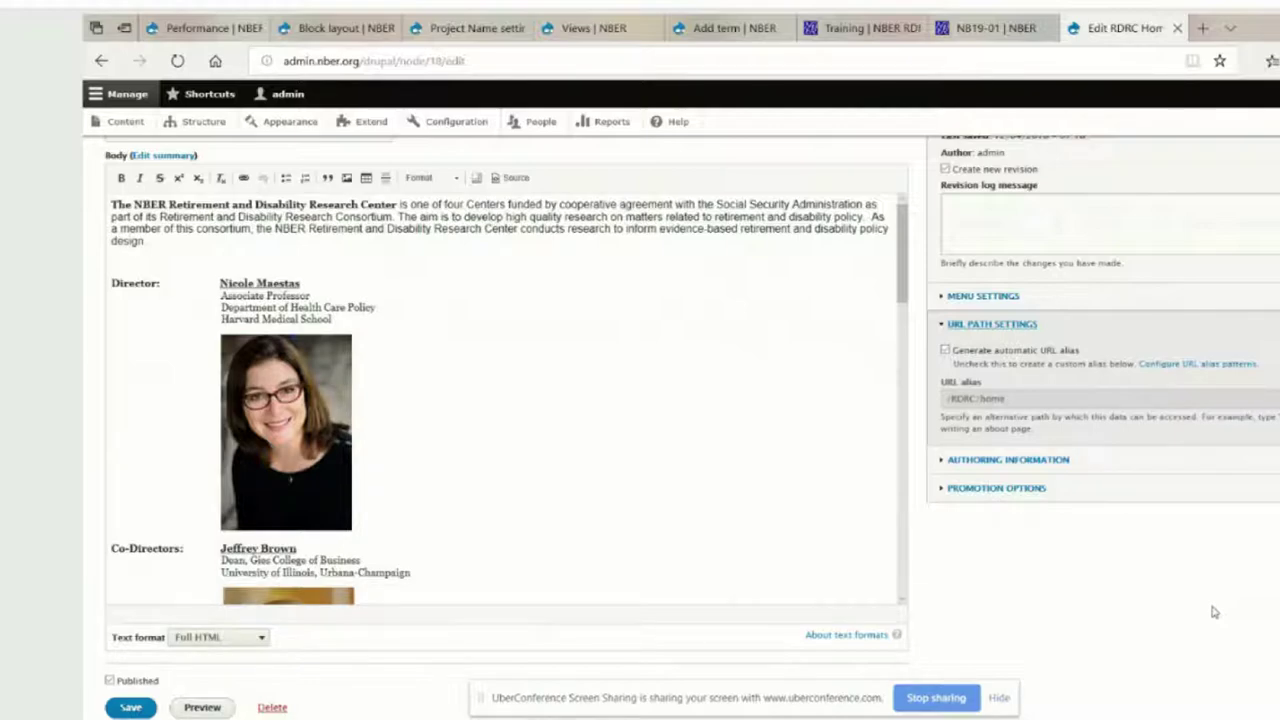
click(945, 349)
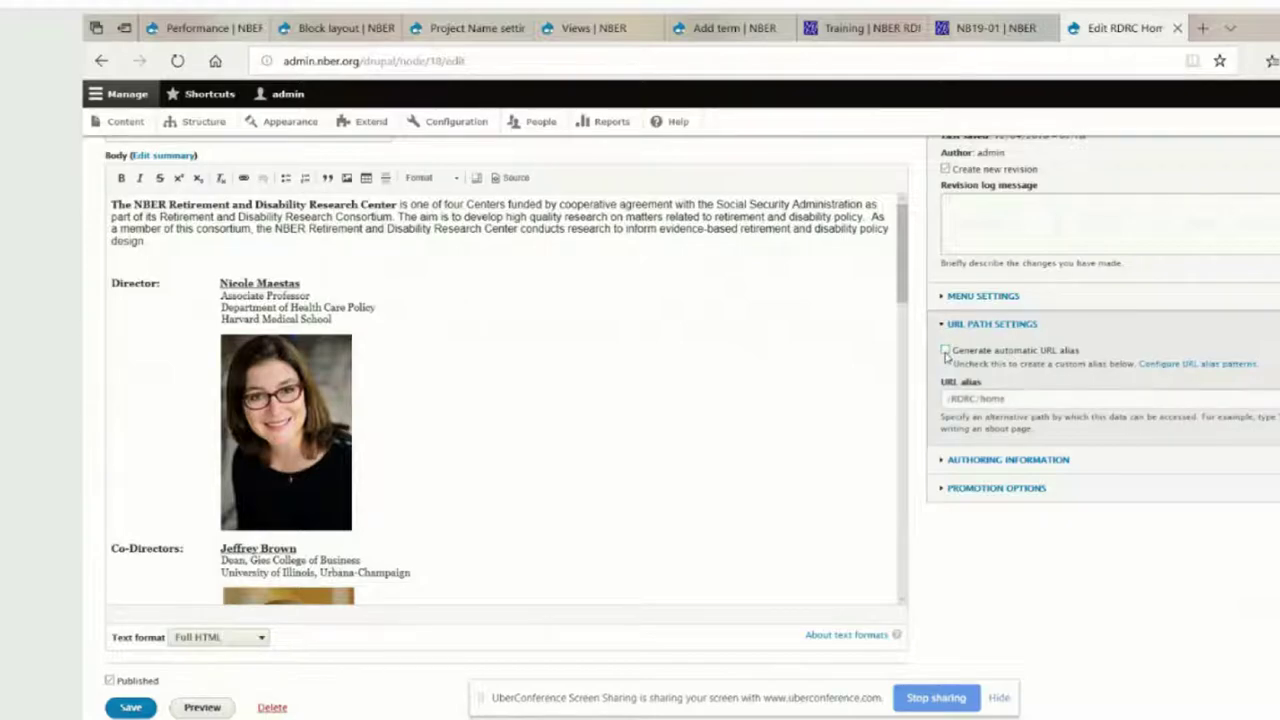
- Set the Home page's URL alias to /RDRC and save the page
click(996, 404)
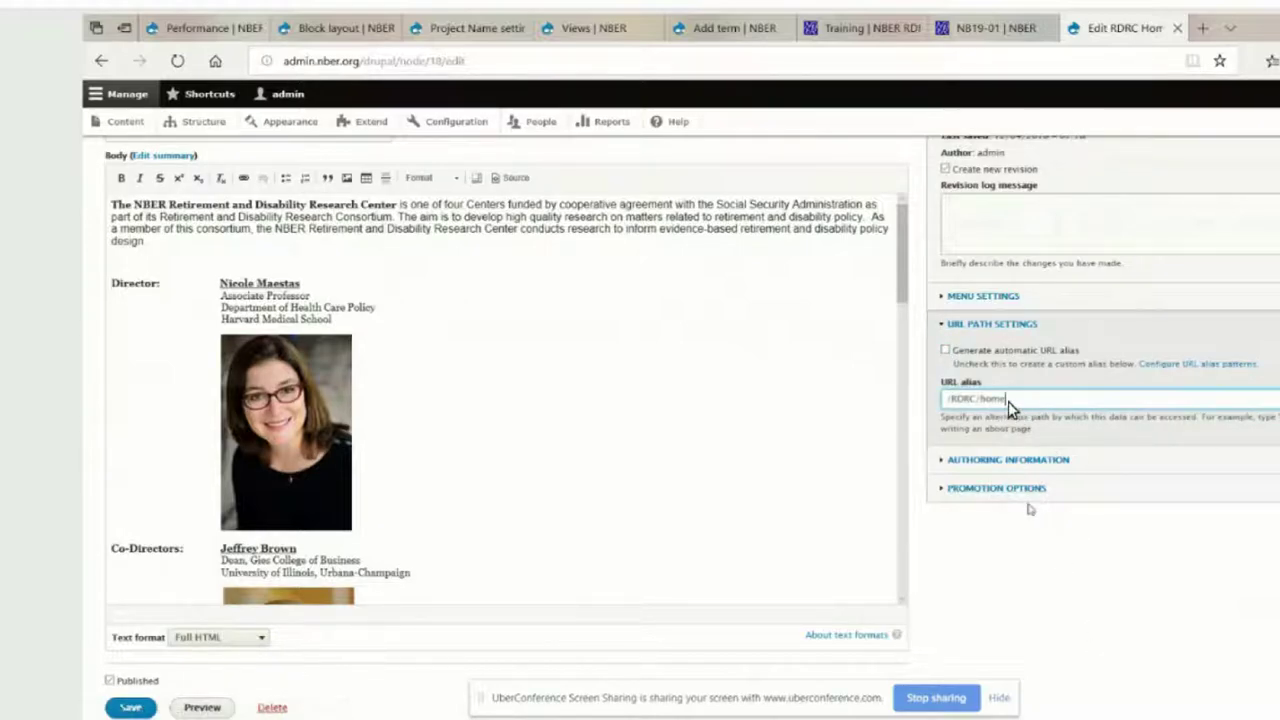
key(BackSpace)
key(BackSpace)
key(BackSpace)
key(BackSpace)
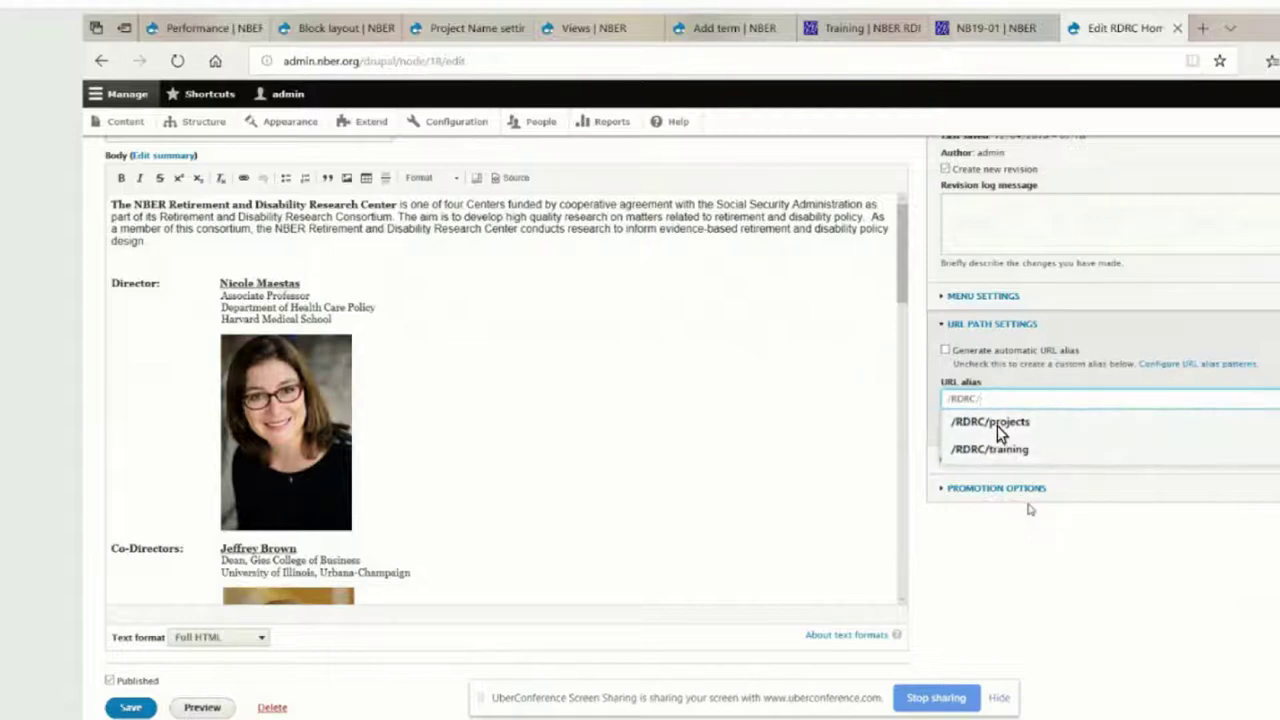
key(BackSpace)
key(Down)
key(Down)
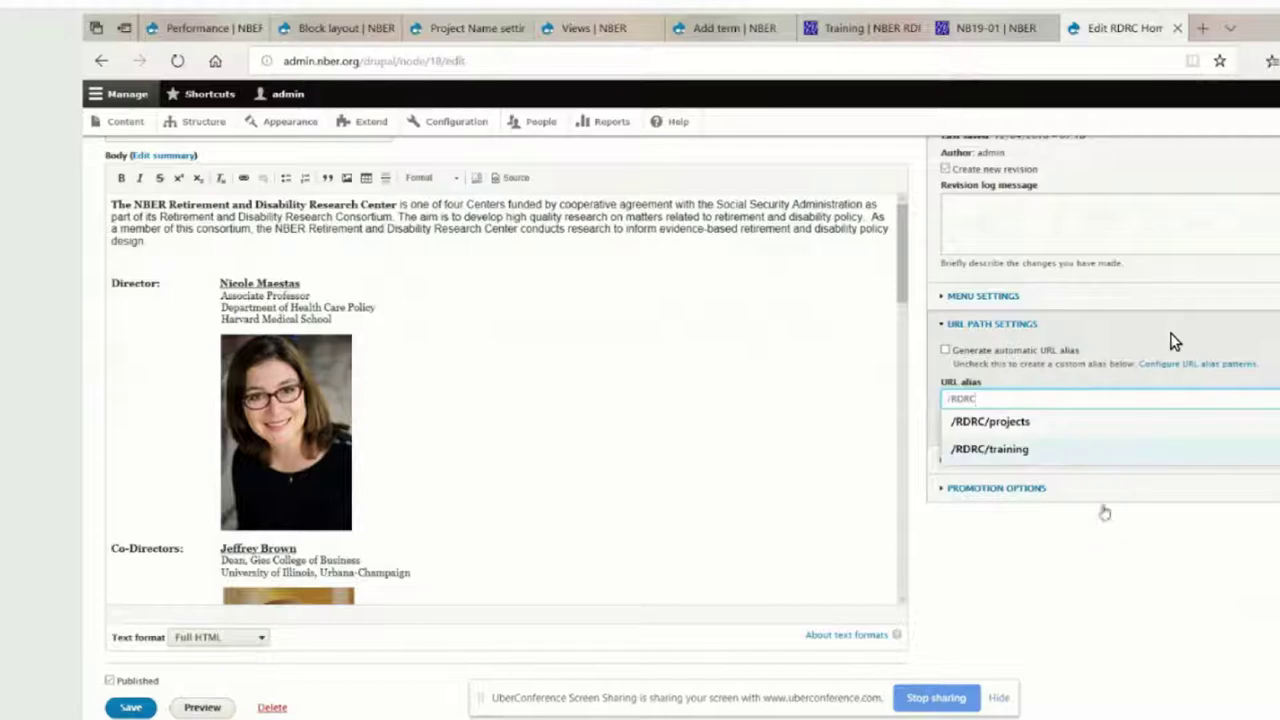
click(1111, 537)
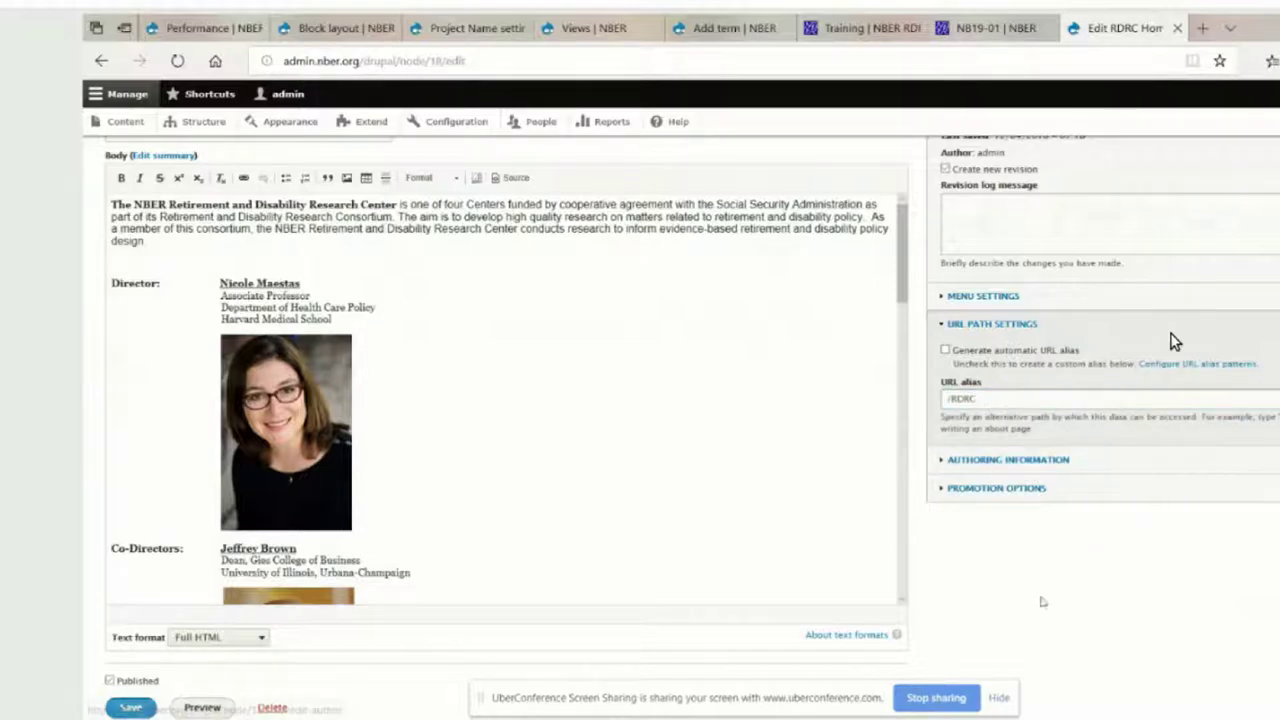
scroll(1040, 603, down, 1)
click(131, 648)
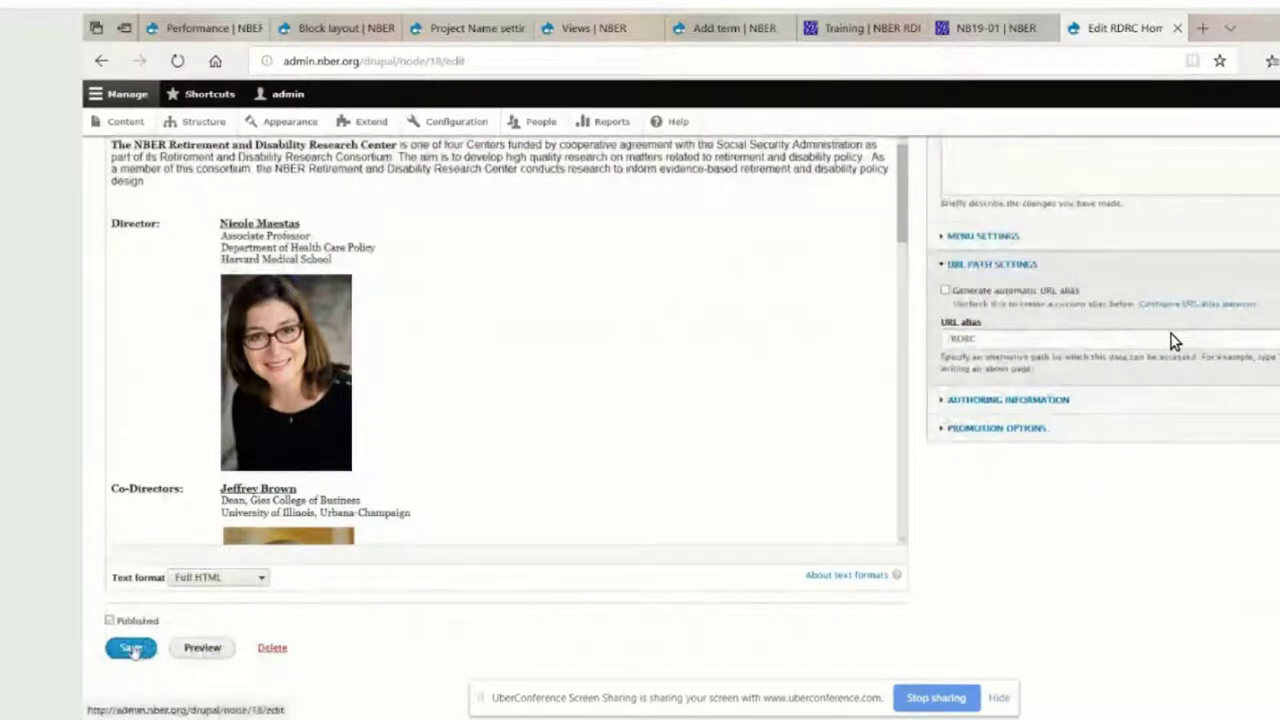
click(131, 649)
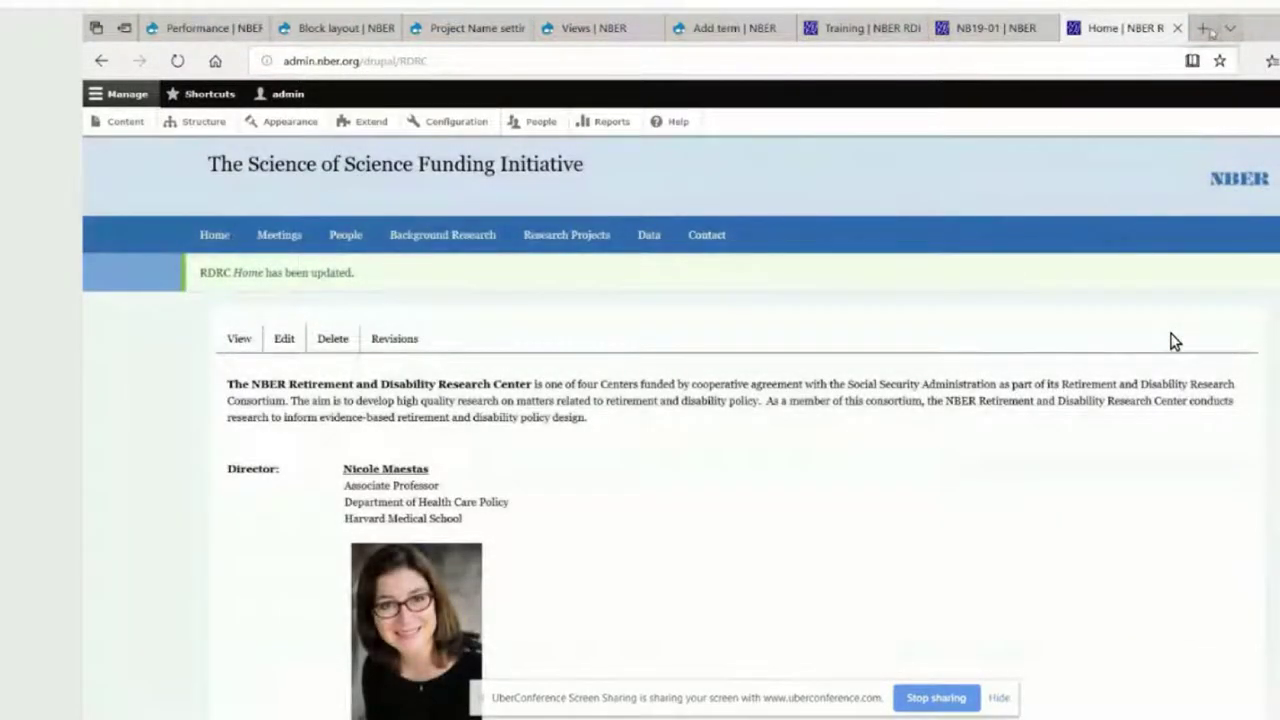
- Try to load project.nber.org/drupal/RDRC in a new browser tab, starting from the copied admin address
key(ctrl+t)
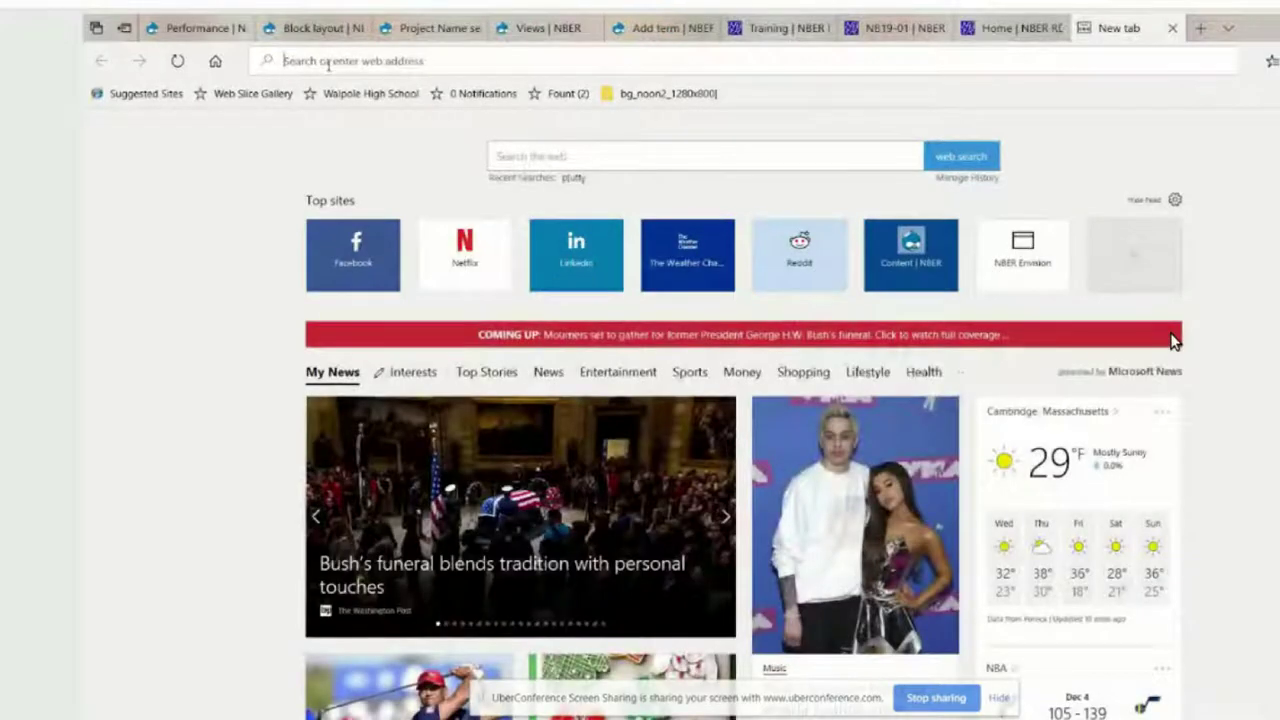
right_click(328, 62)
click(305, 83)
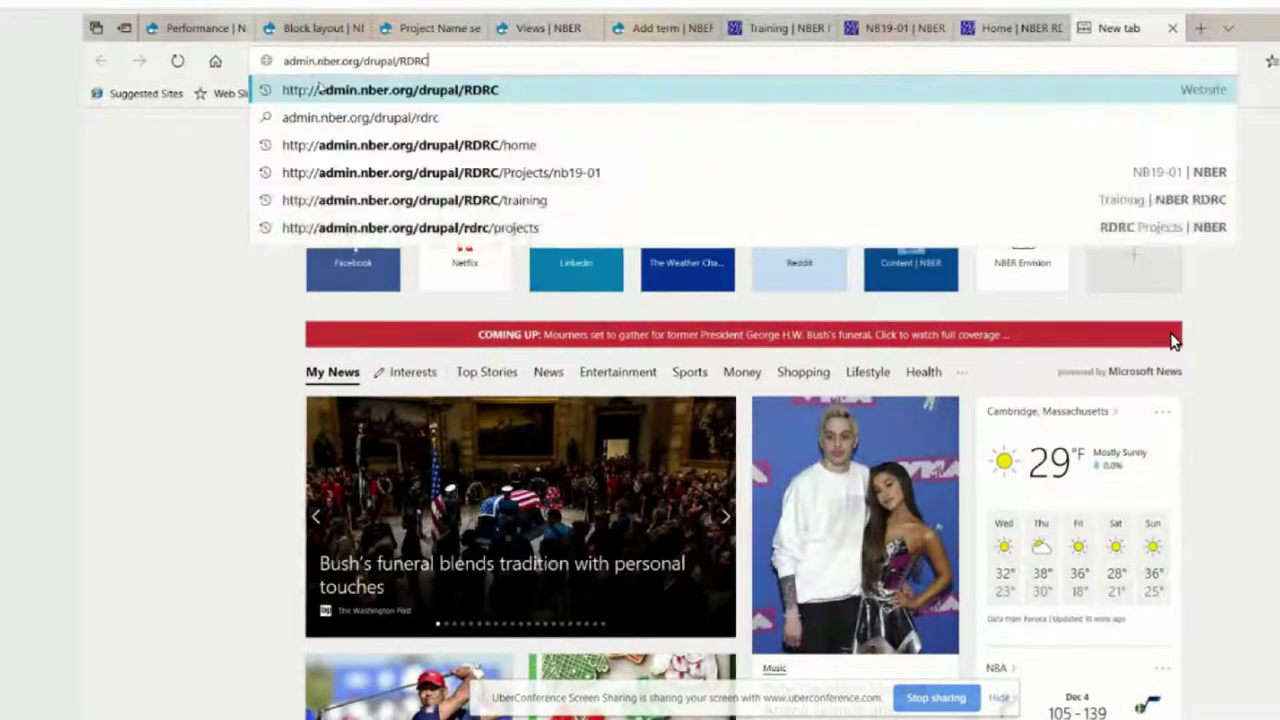
double_click(290, 61)
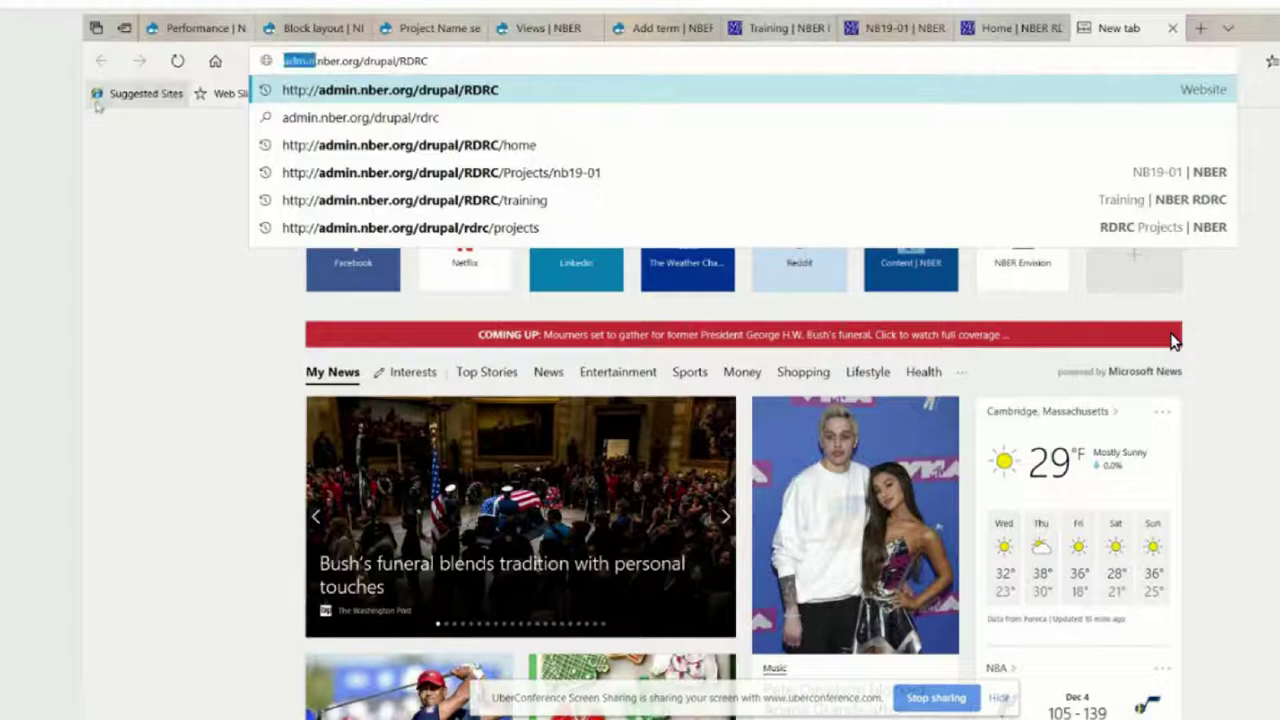
text(project)
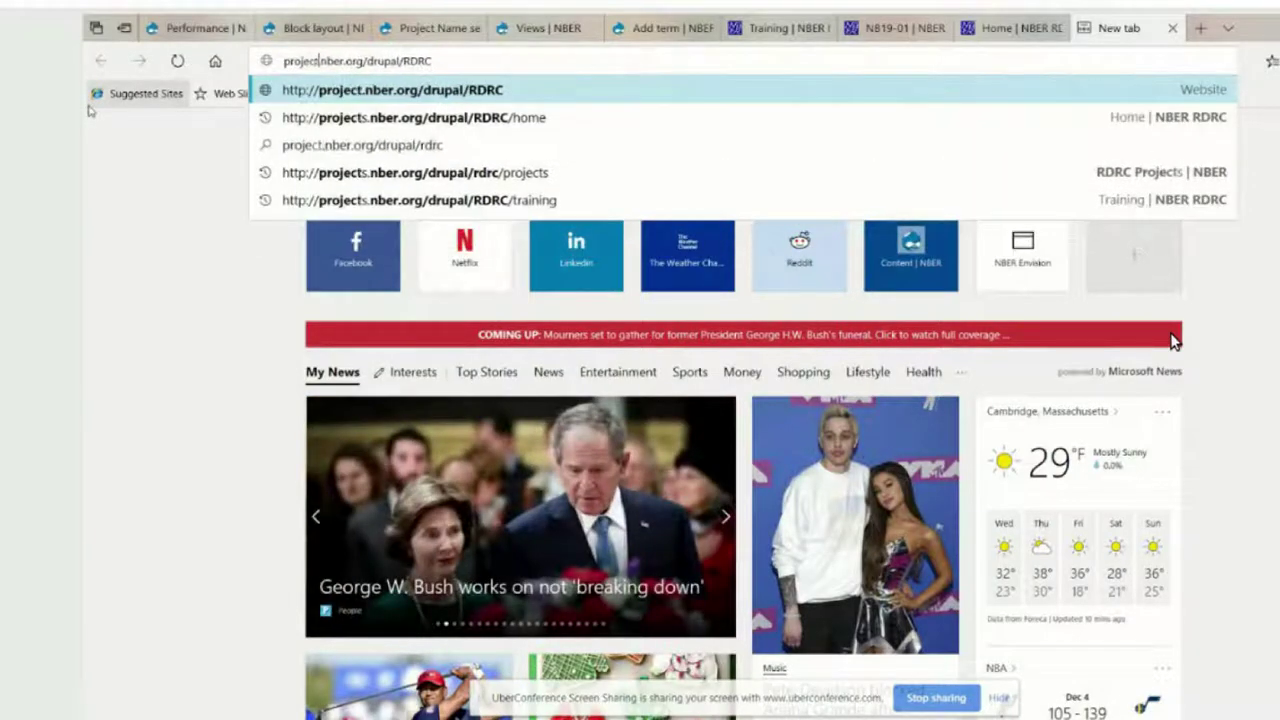
text(.)
key(End)
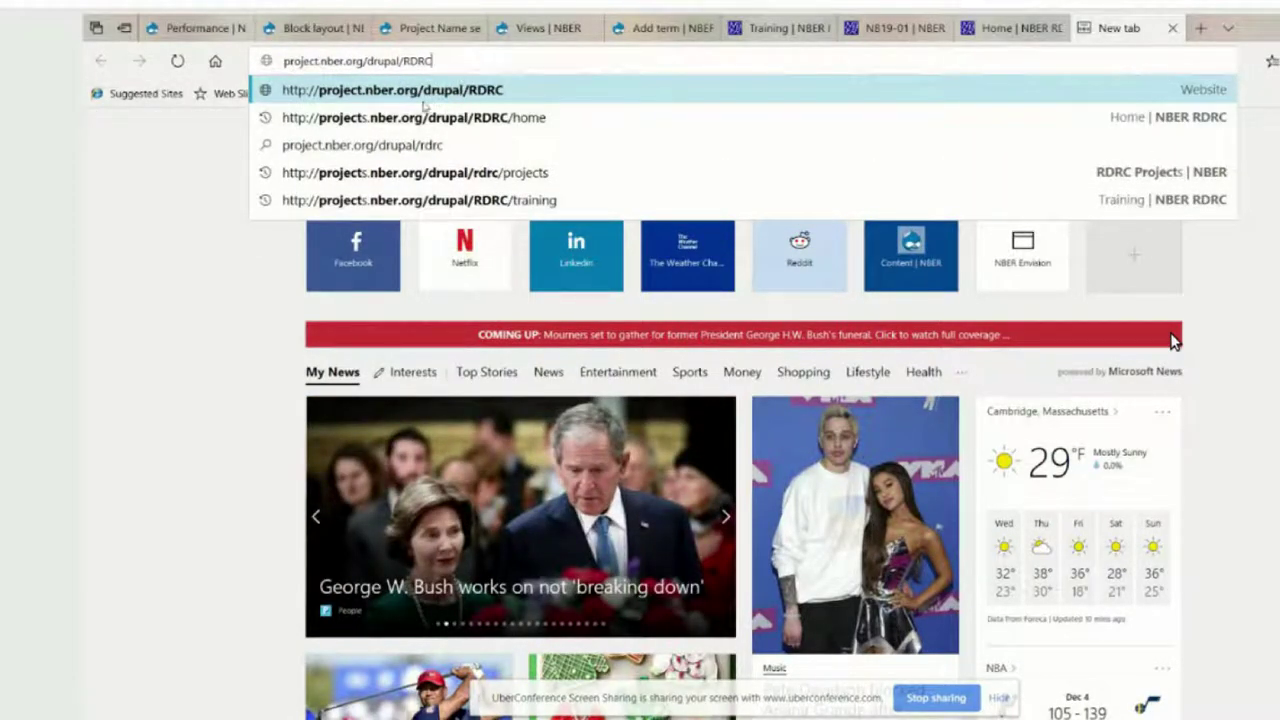
key(Return)
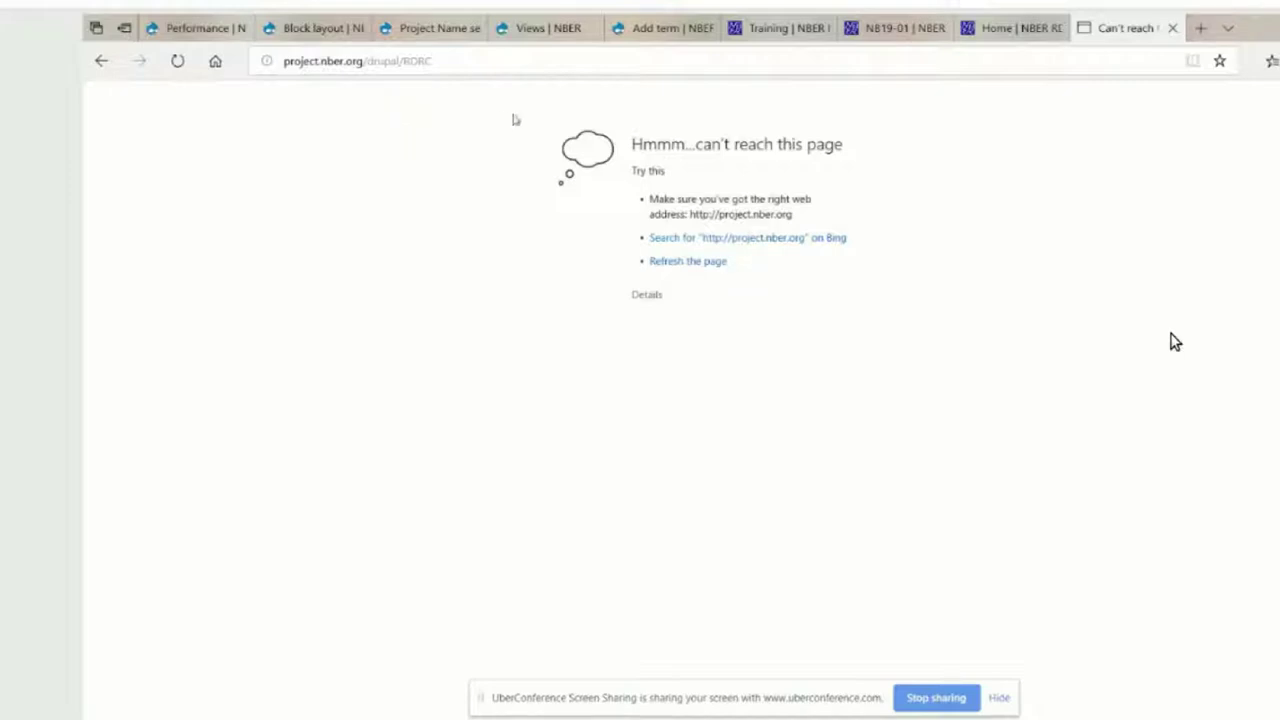
- Reload the unreachable page and check its address against the NB19-01 and admin Home pages
click(178, 62)
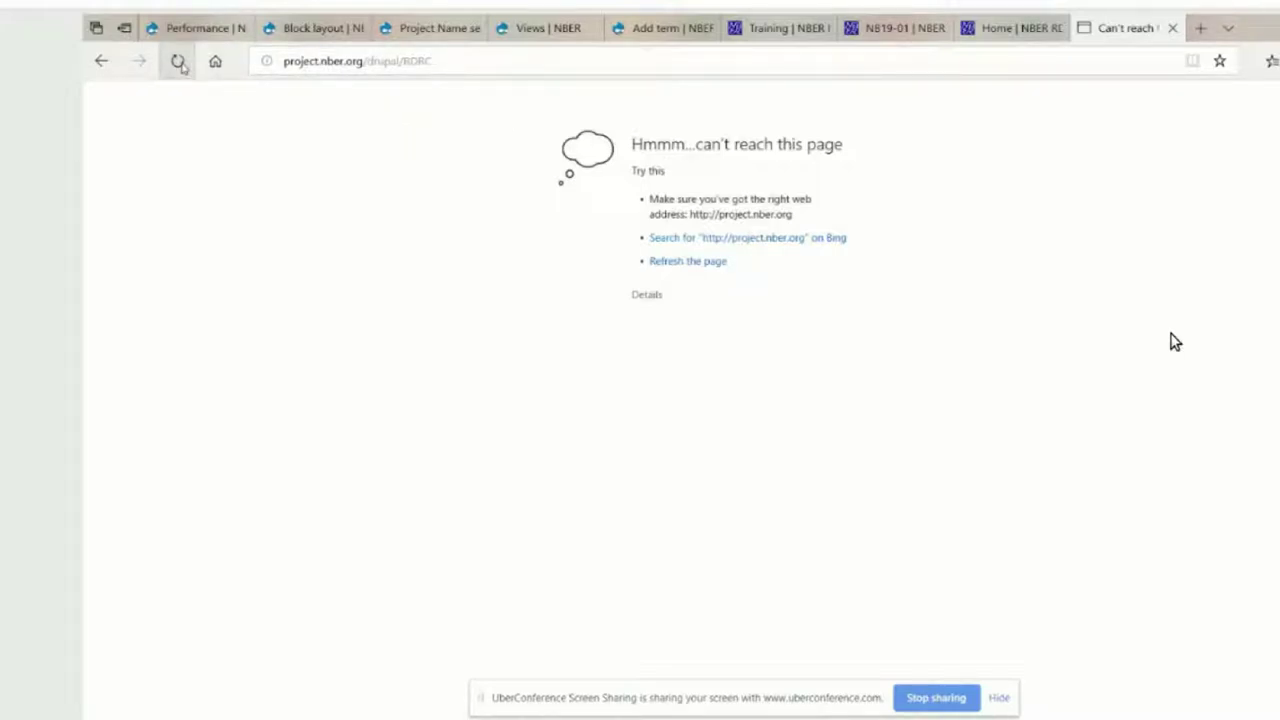
click(317, 62)
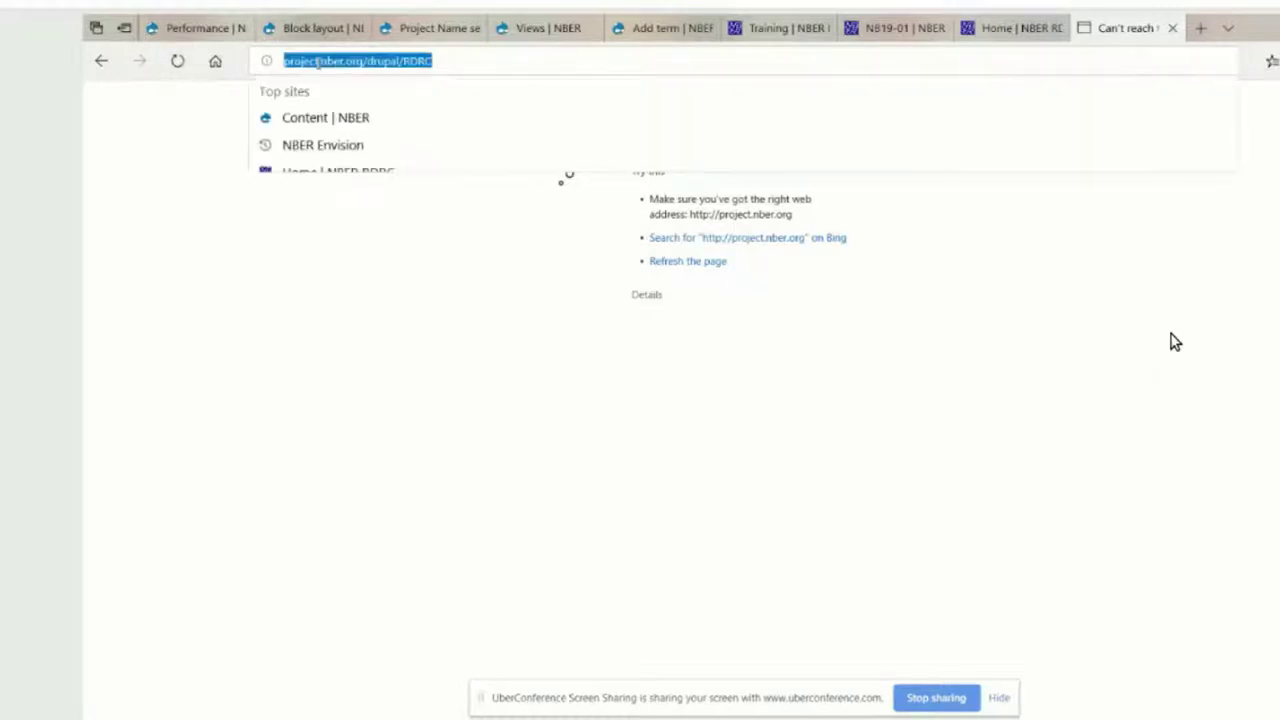
click(317, 62)
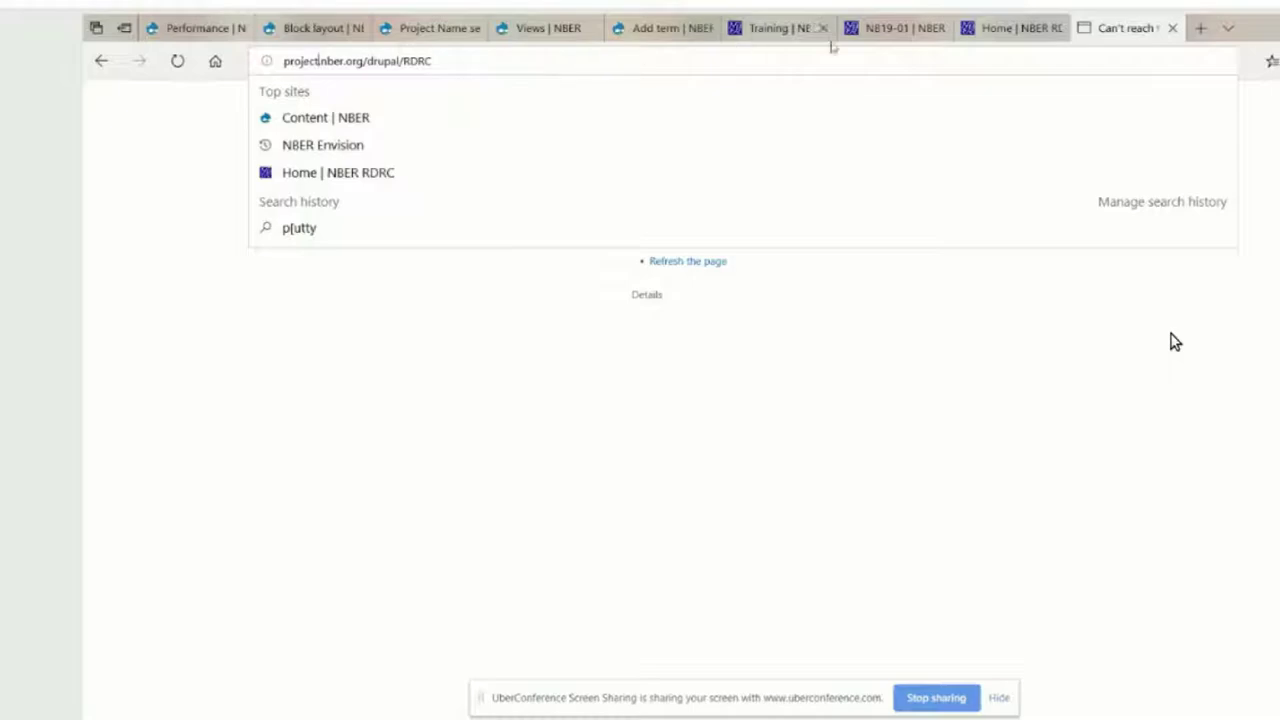
click(895, 29)
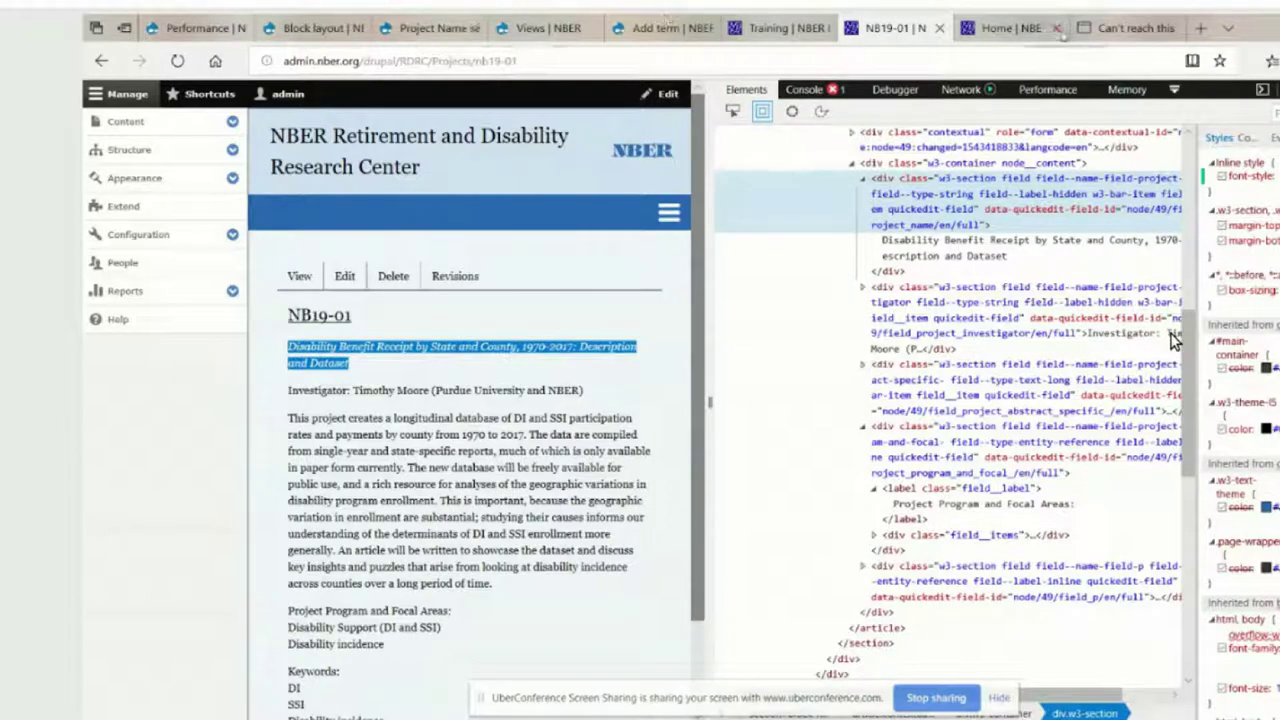
click(1113, 37)
click(1027, 36)
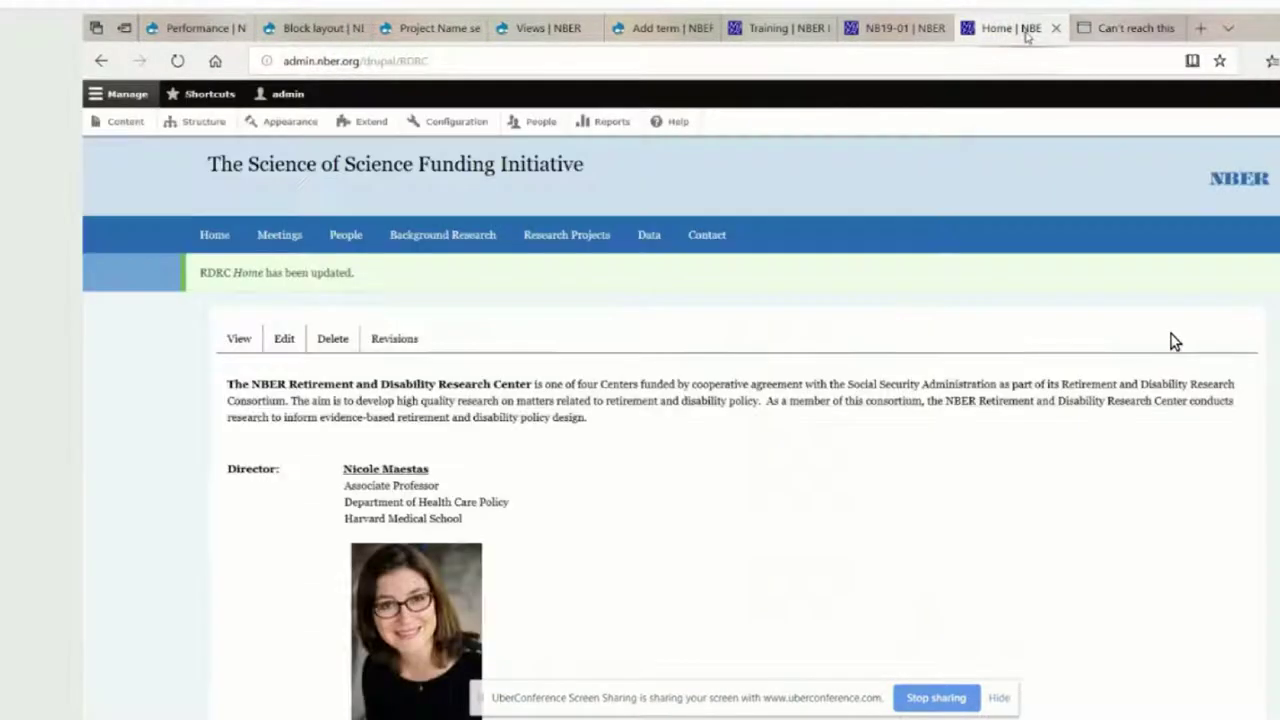
click(1110, 30)
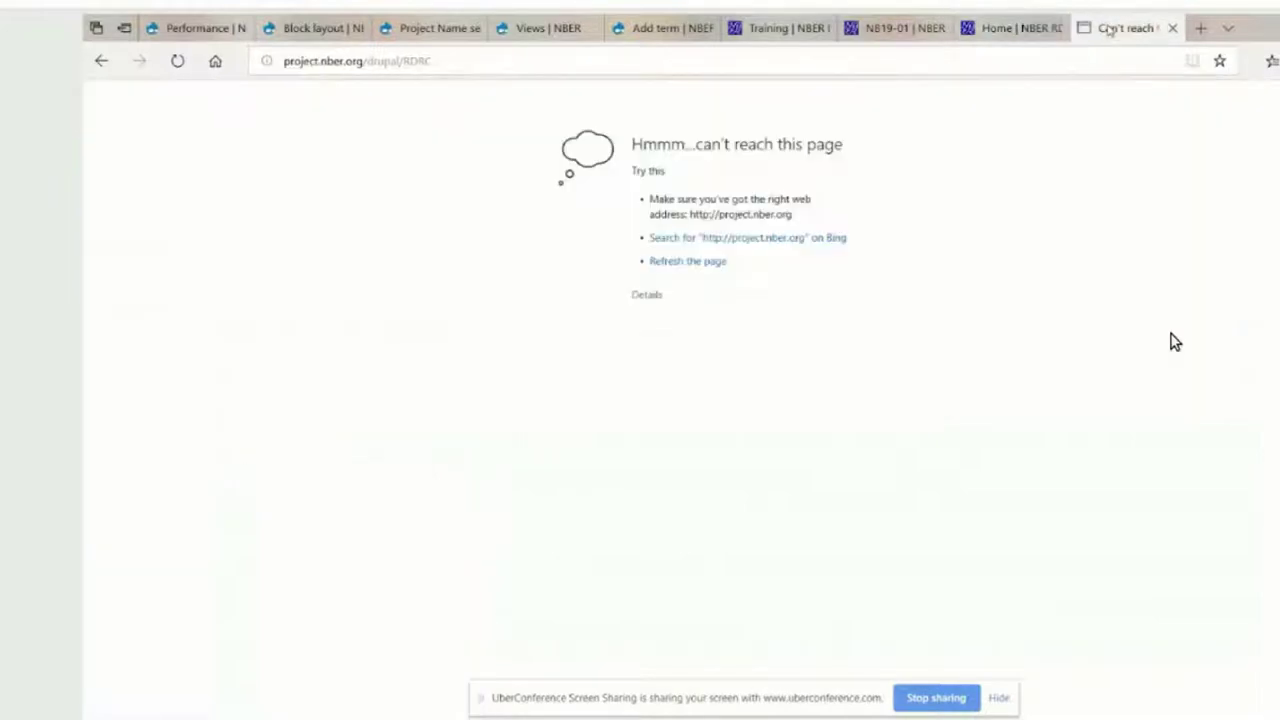
- Change the unreachable page's address to admin.nber.org/drupal/RDRC, load it, and close the duplicate Home tab
click(589, 70)
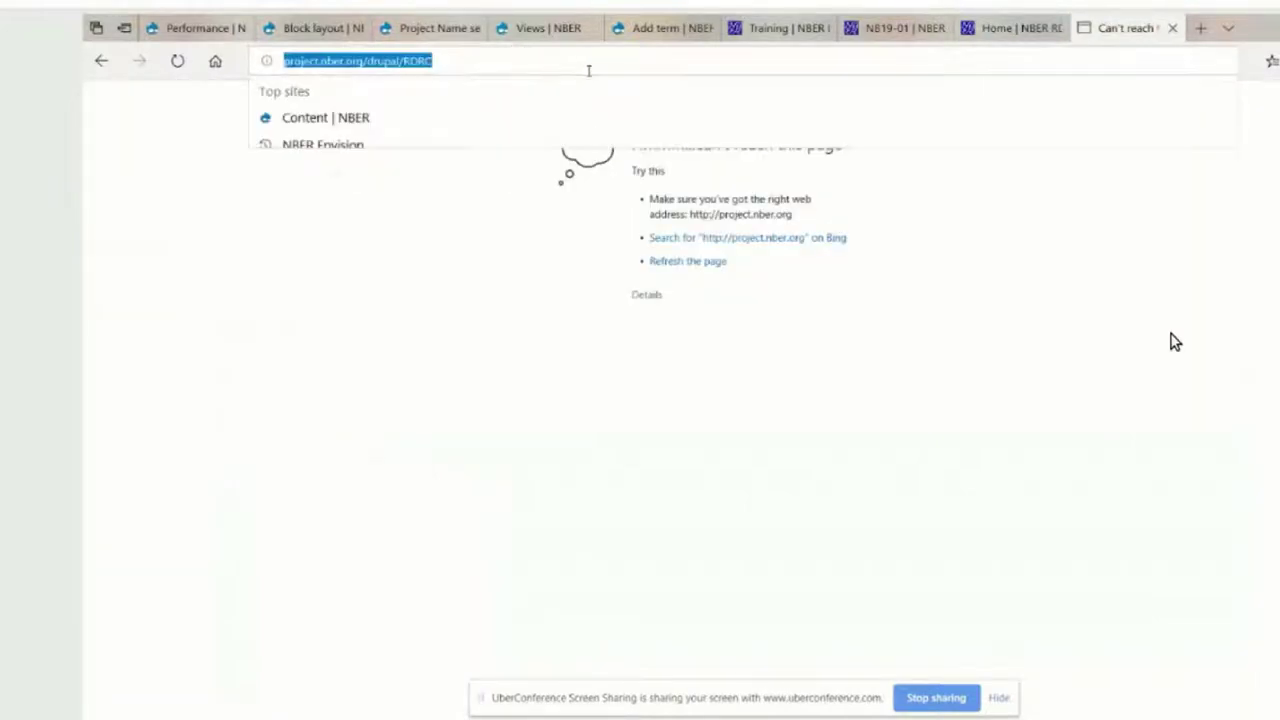
drag(318, 62, 178, 56)
text(admi)
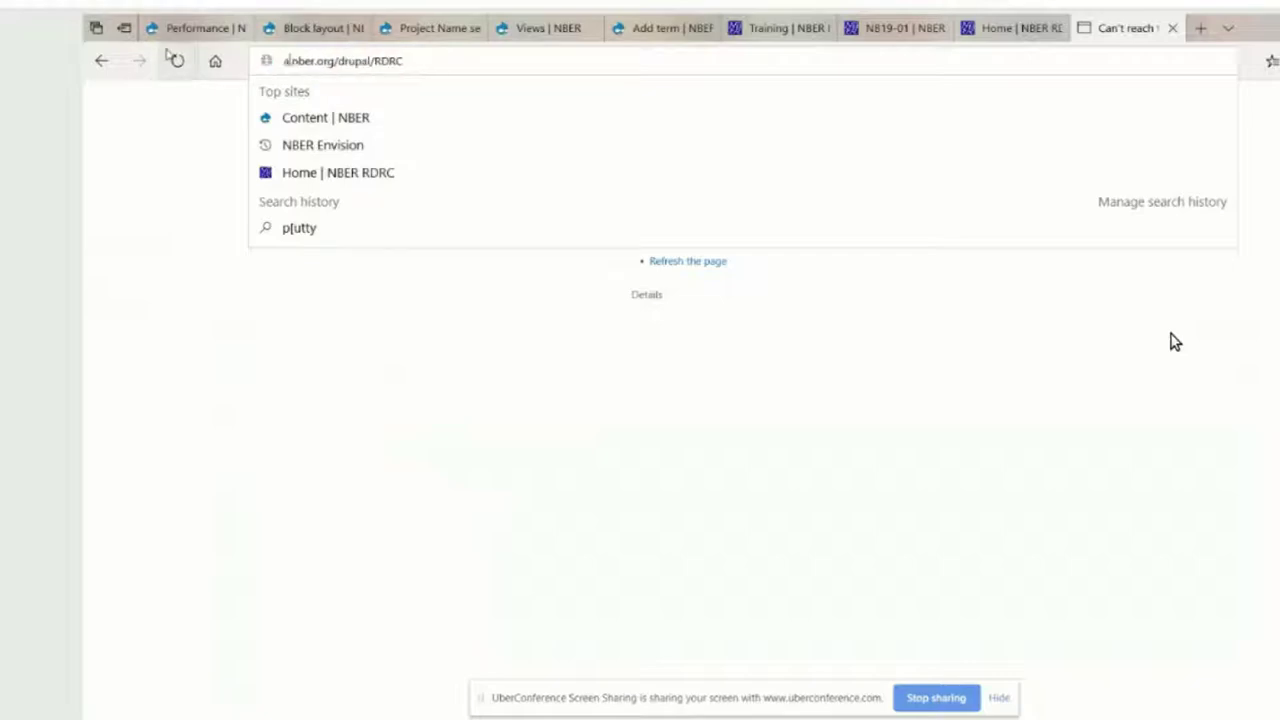
text(n)
key(Return)
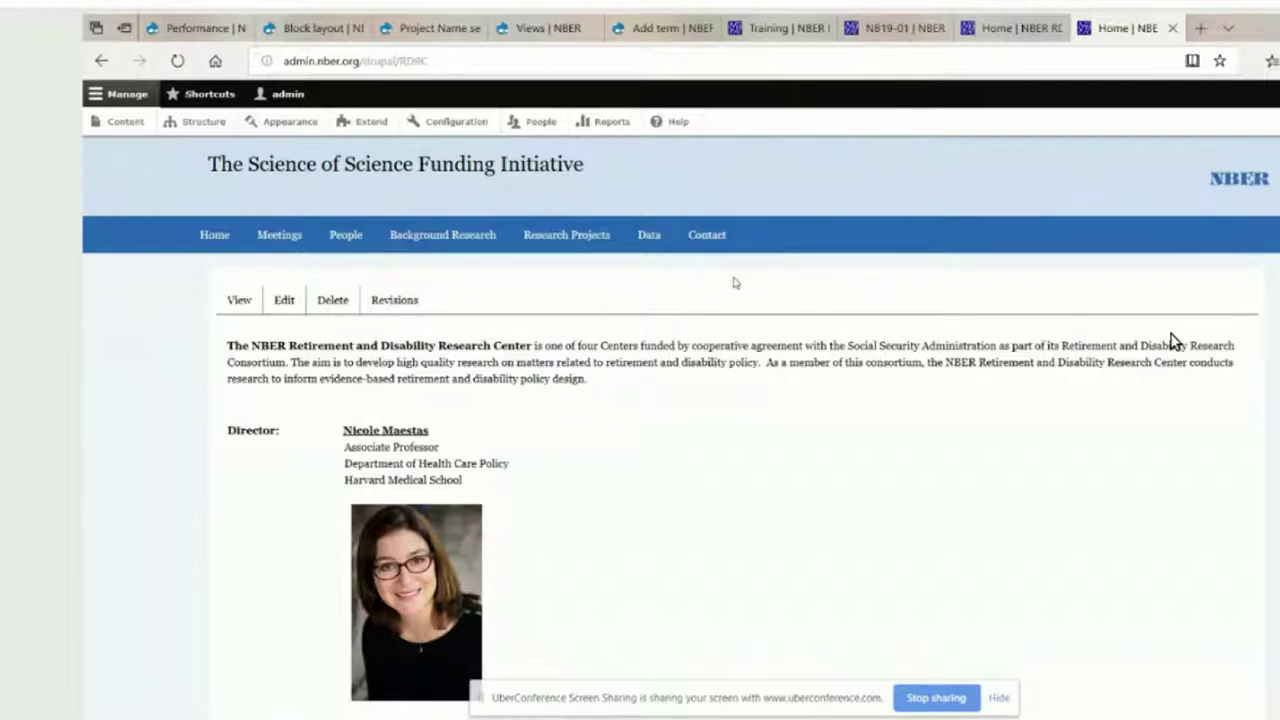
click(1174, 29)
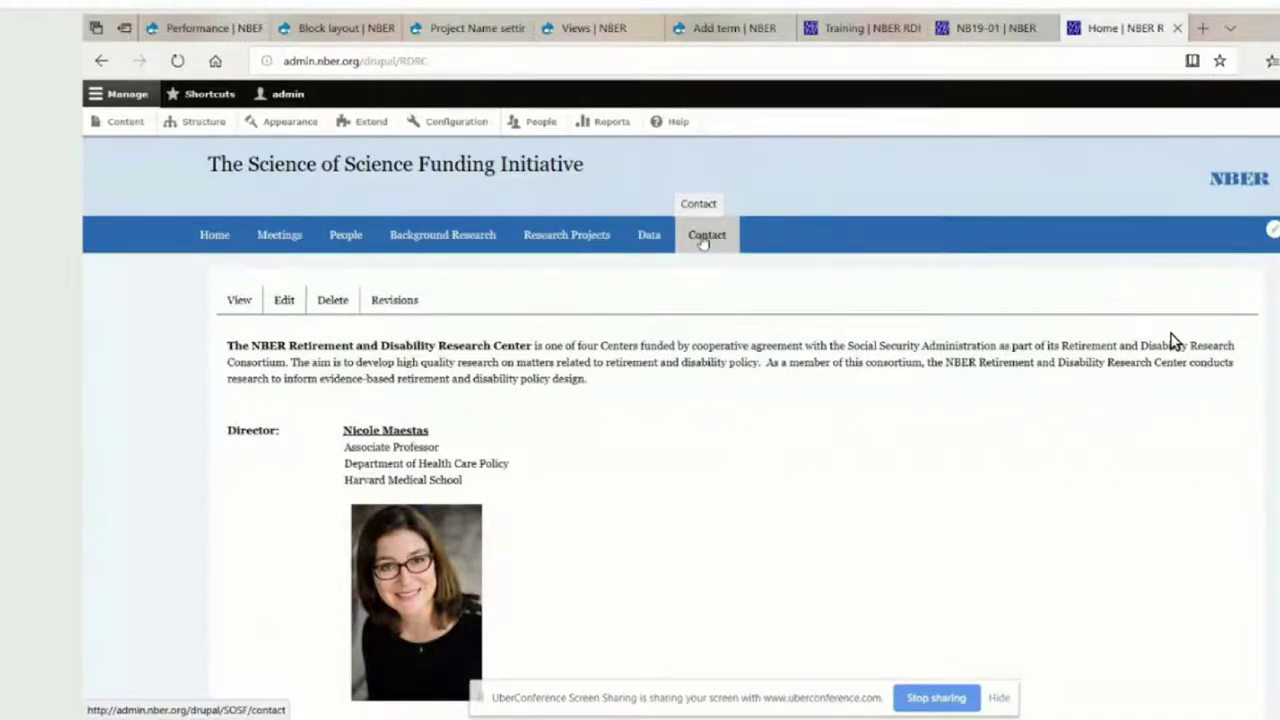
- Check the site title on the Home page and load admin.nber.org/drupal/RDRC/background to compare its header
drag(201, 166, 618, 184)
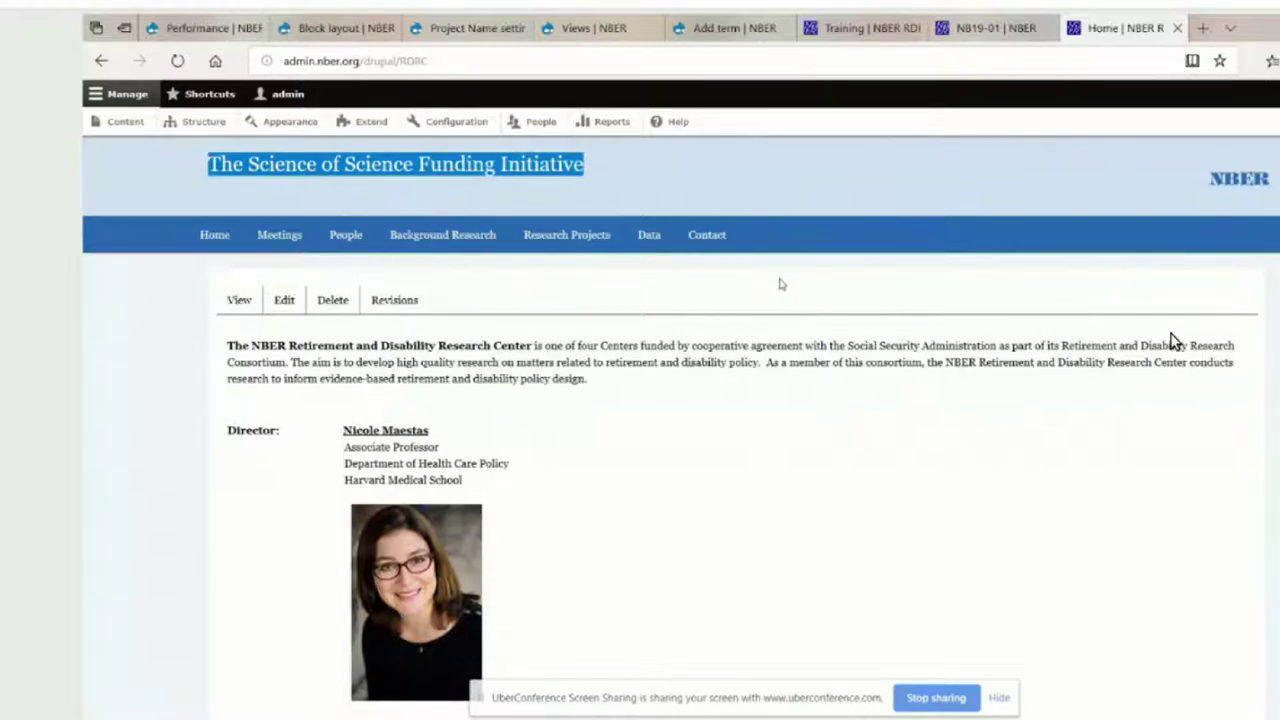
click(446, 61)
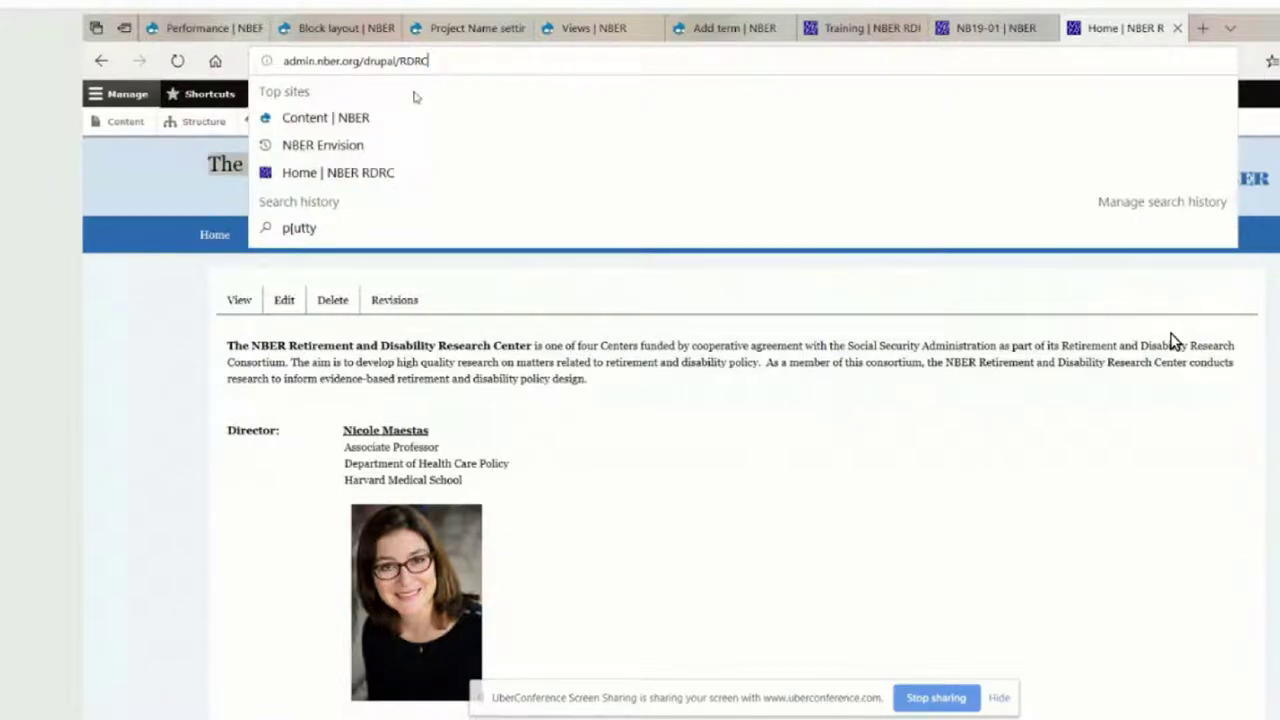
text(/b)
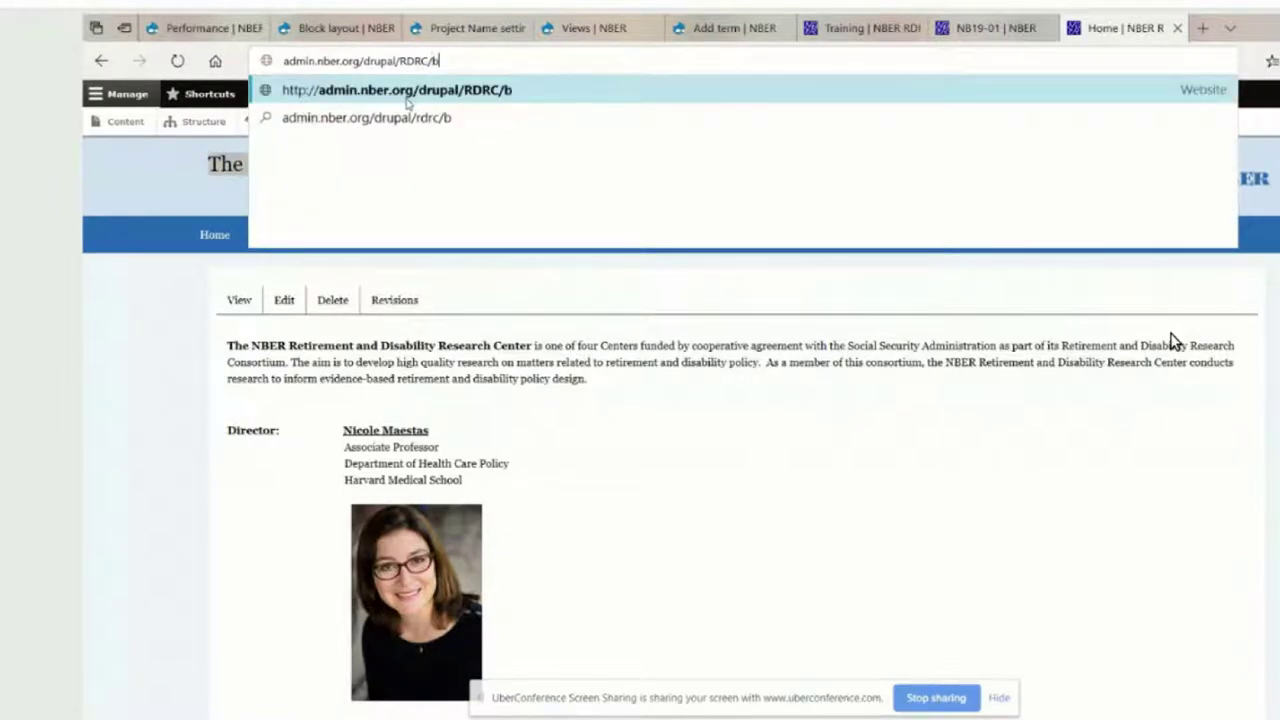
text(ackground)
key(Return)
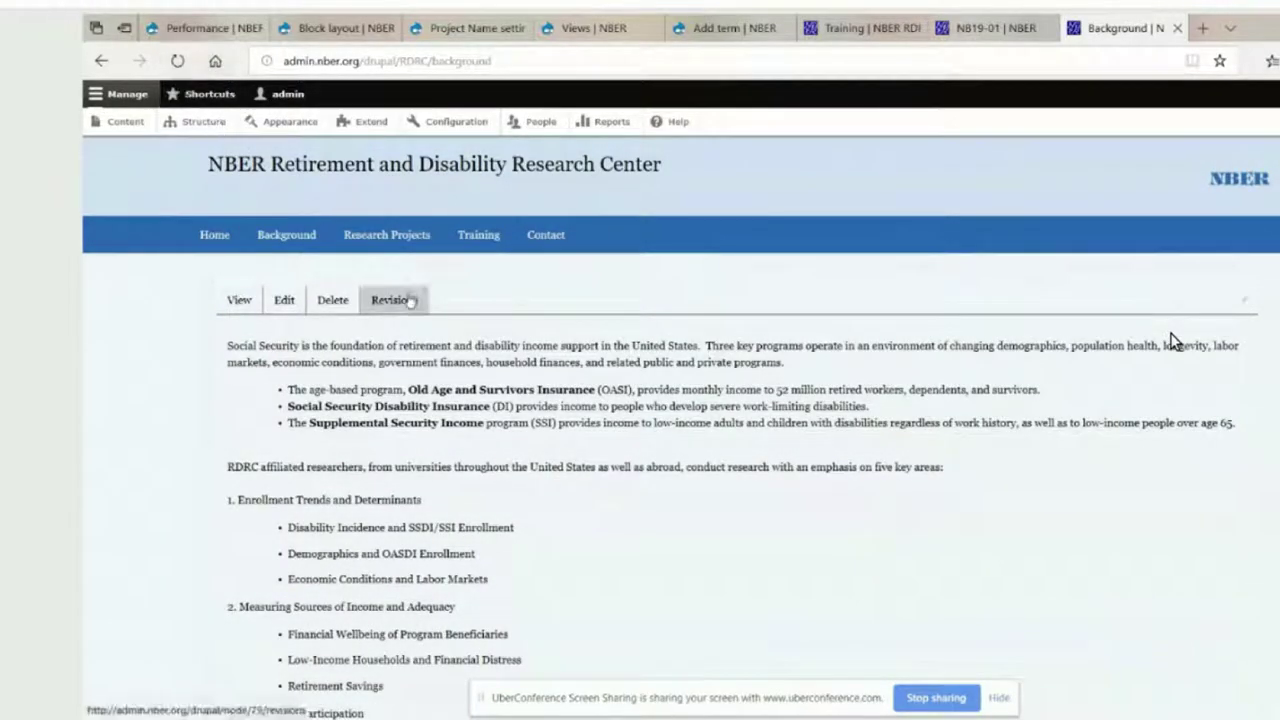
- Follow the Home link in the site navigation and check the header, message and address of the page it leads to
click(210, 237)
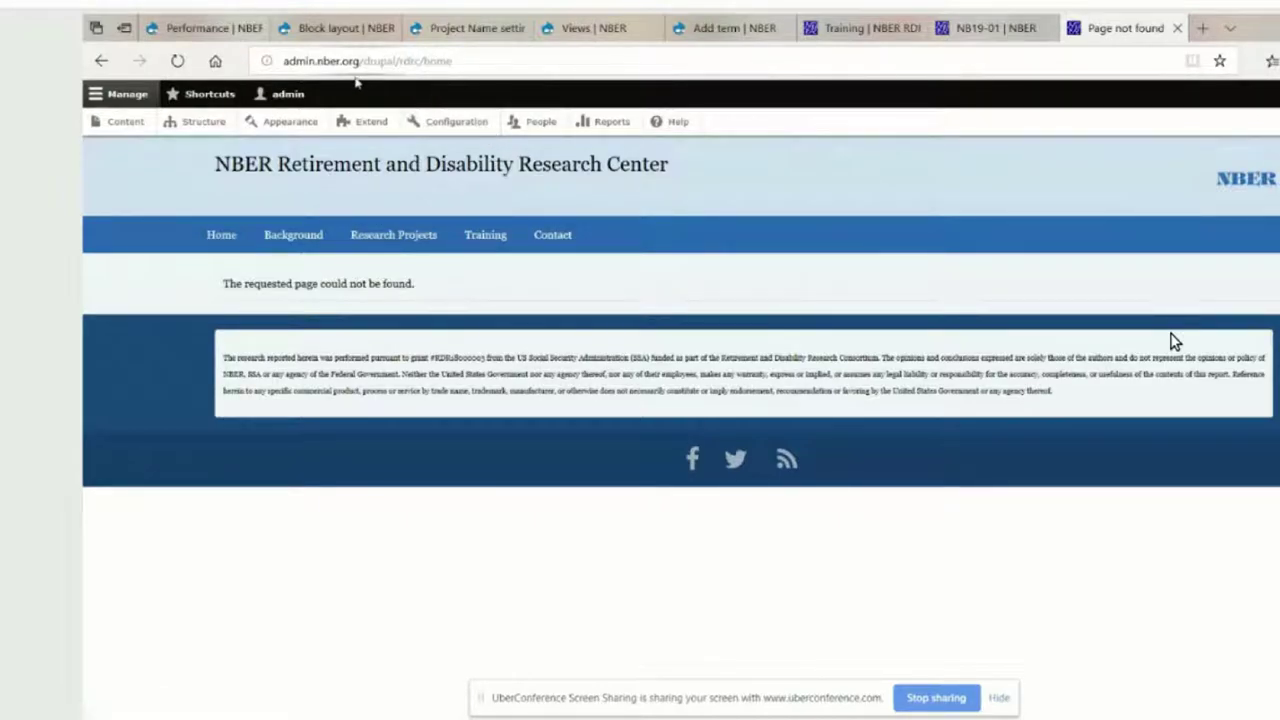
drag(738, 202, 529, 277)
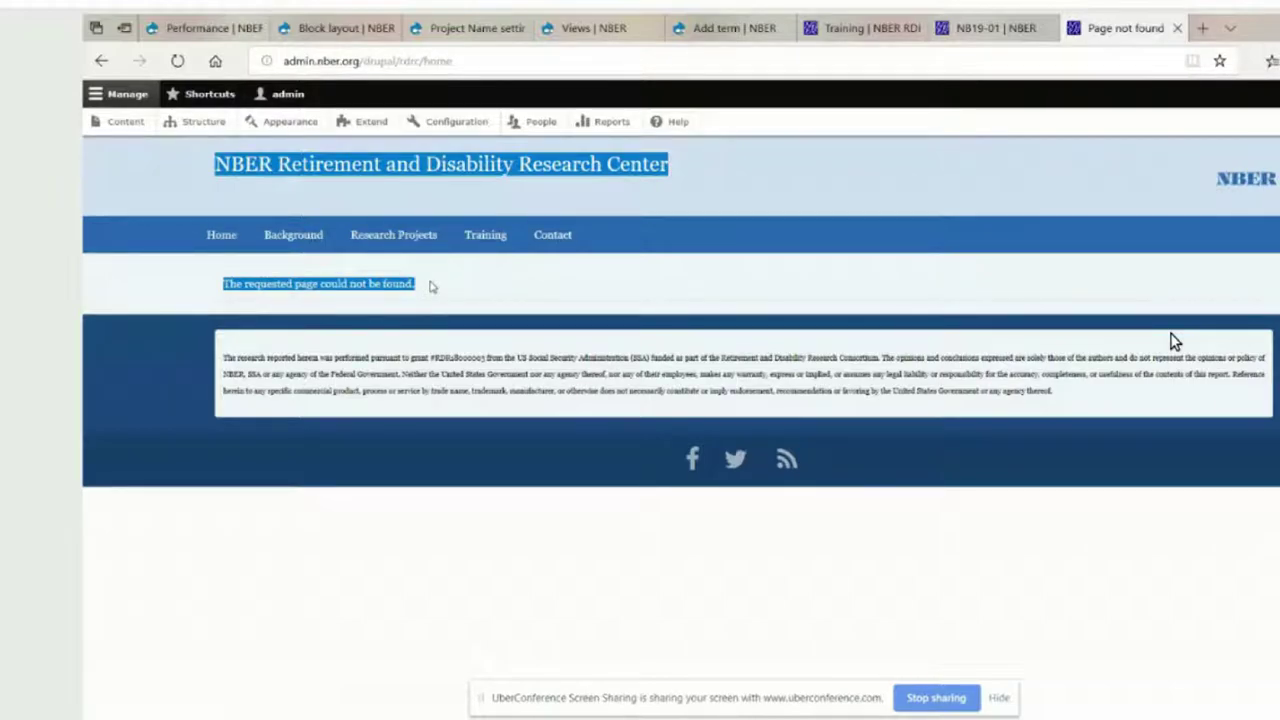
click(446, 64)
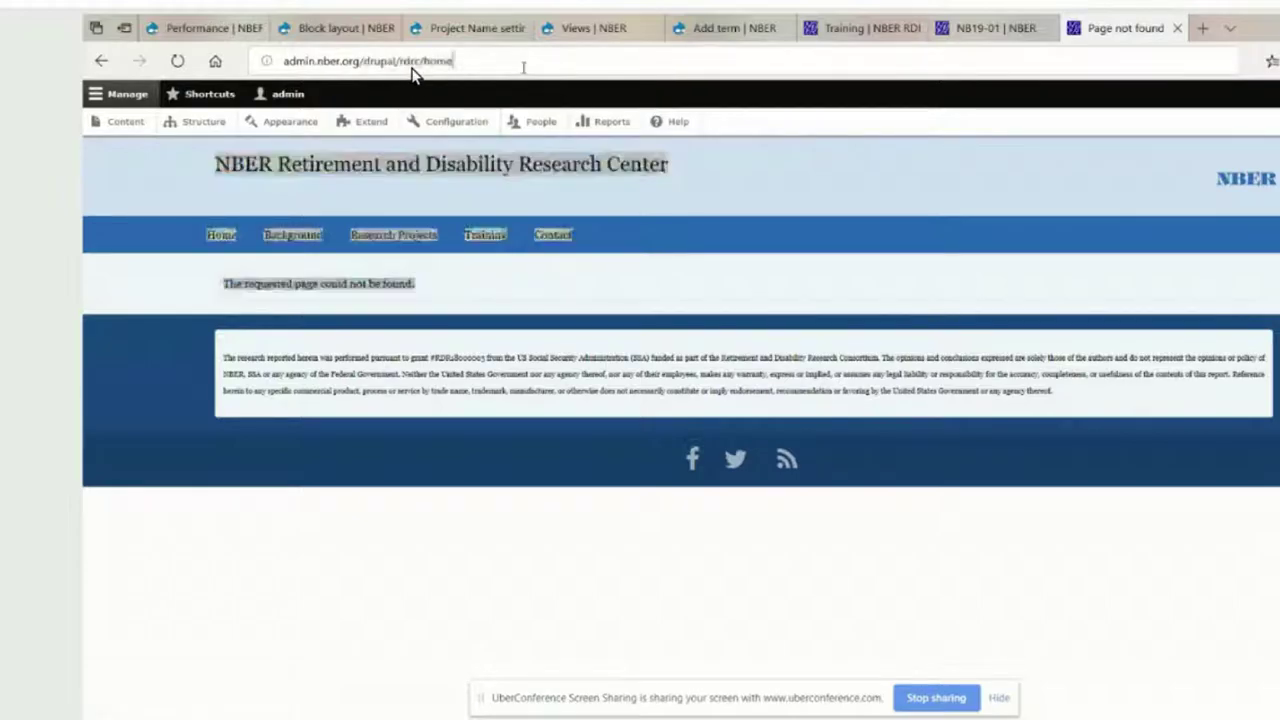
click(575, 284)
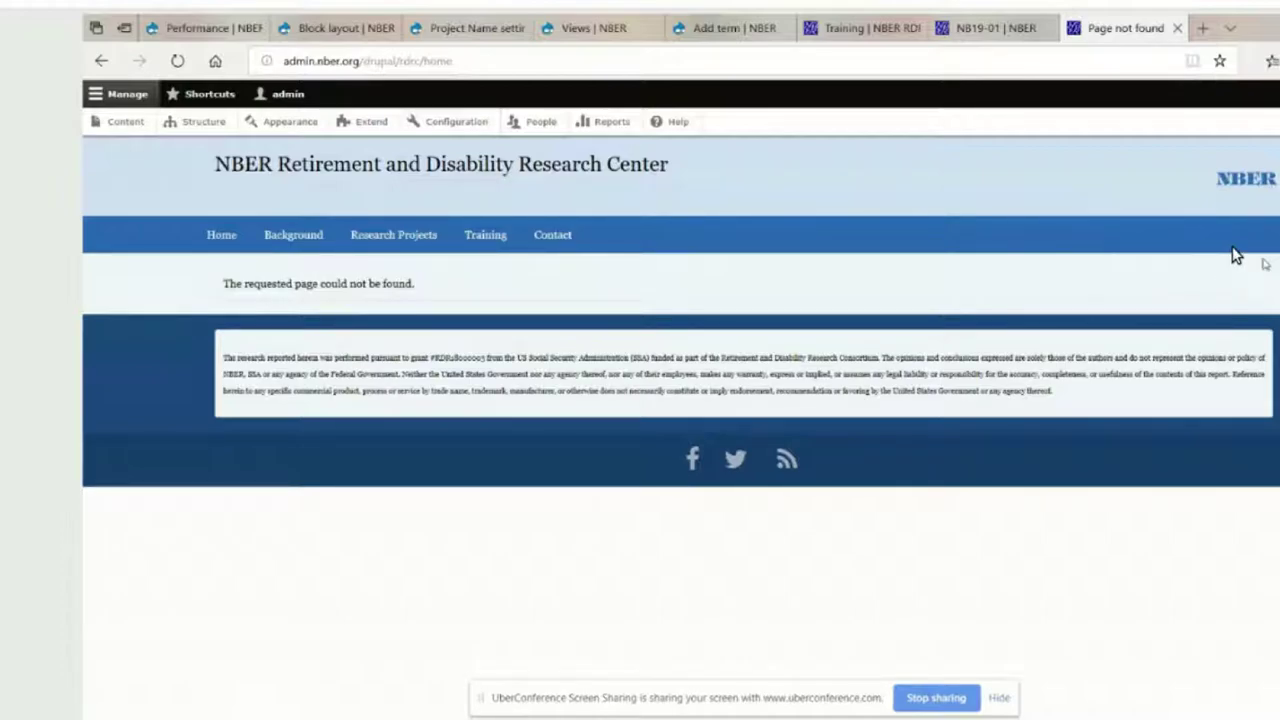
- Open the RDRC Nav menu for editing and reload it with the ?destination= part removed from its address
click(1275, 234)
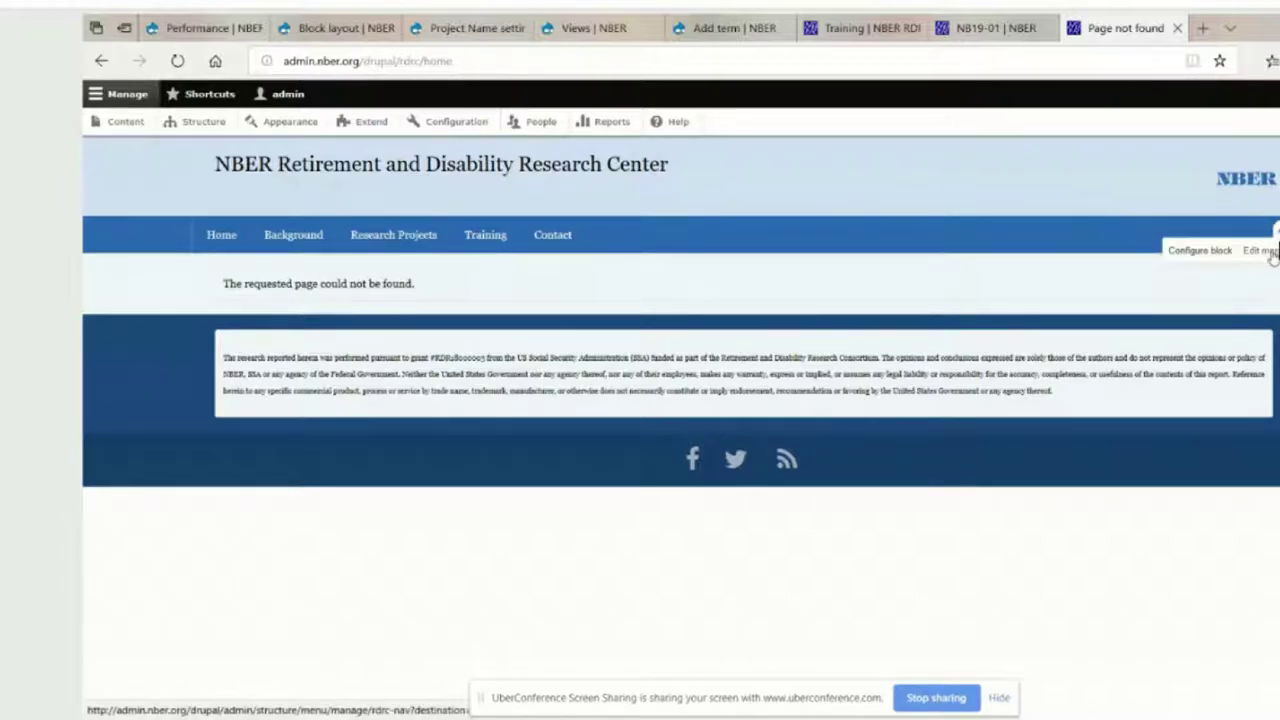
click(1262, 250)
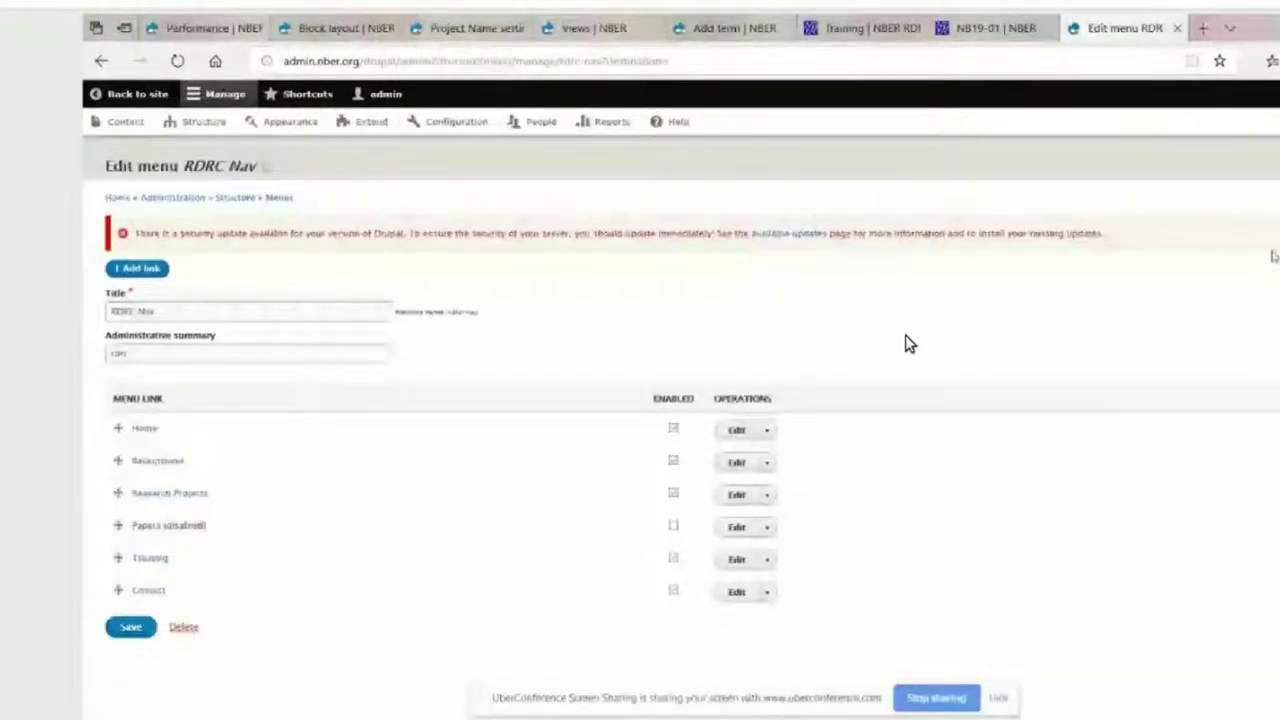
click(605, 67)
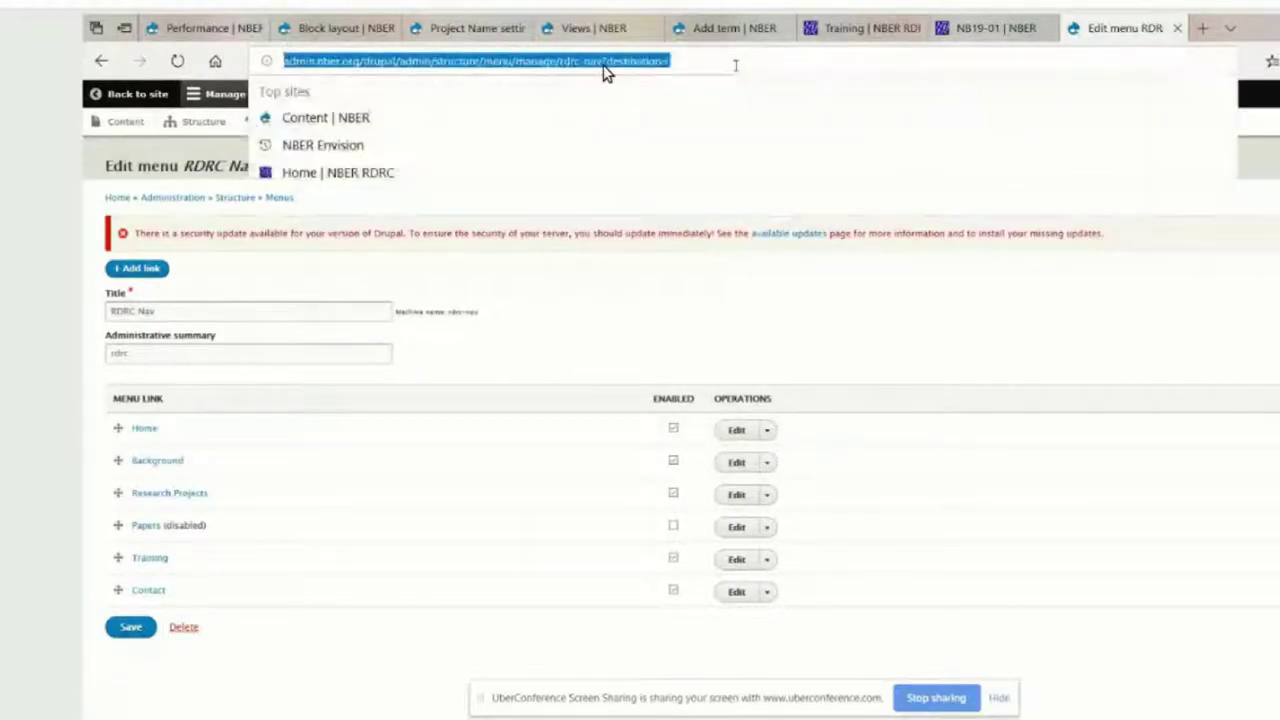
key(End)
key(shift+Left)
key(shift+Left)
key(shift+Left)
key(shift+Left)
key(shift+Left)
key(shift+Left)
key(shift+Left)
key(shift+Left)
key(shift+Left)
key(shift+Left)
key(shift+Left)
key(shift+Left)
key(shift+Left)
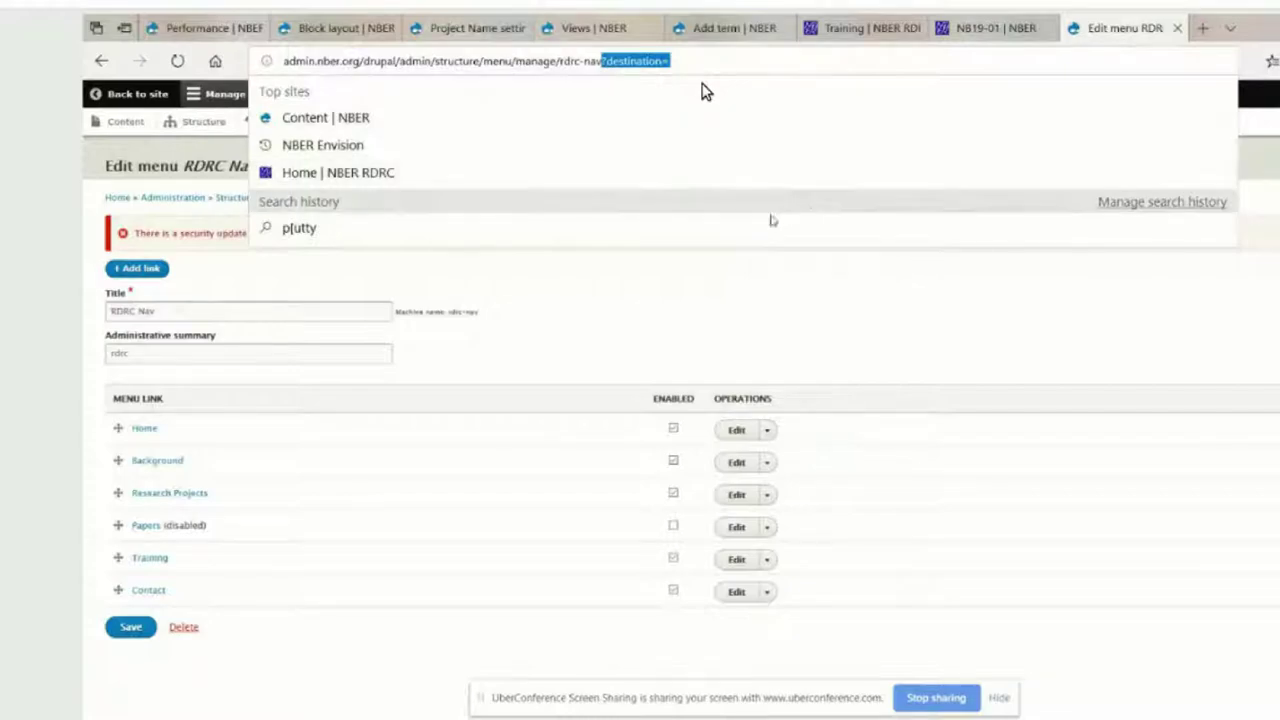
key(BackSpace)
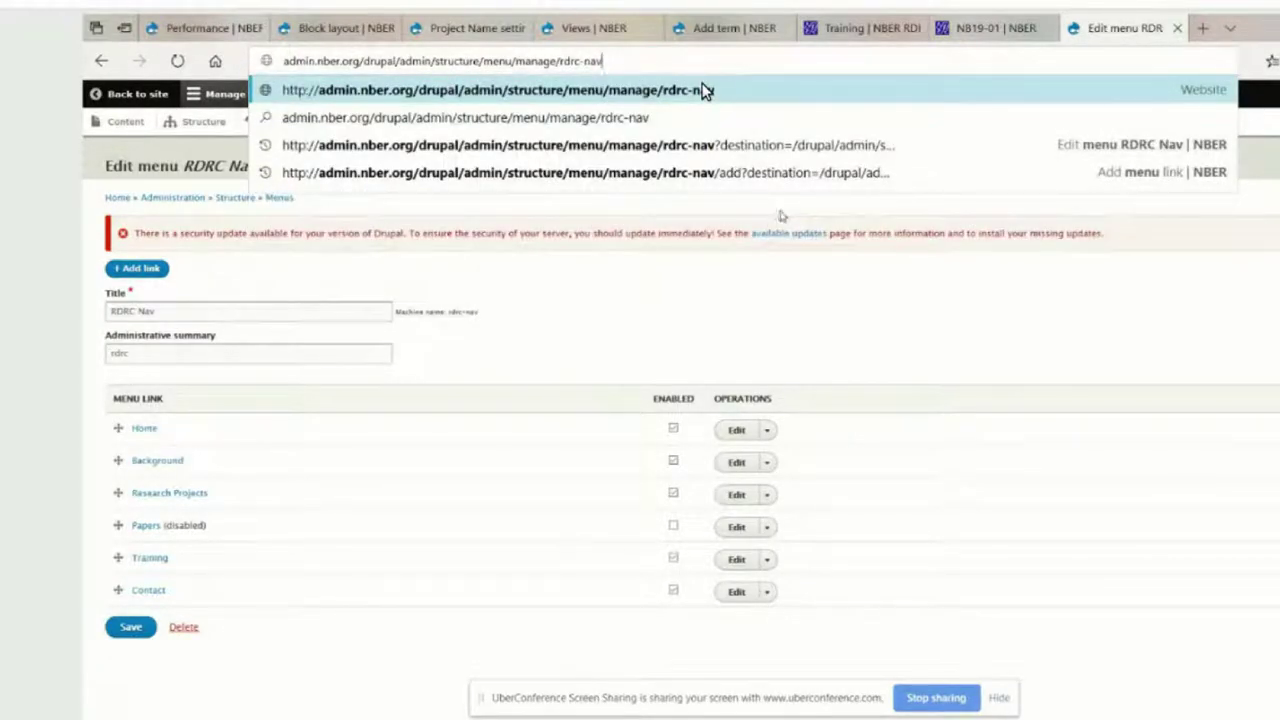
key(Return)
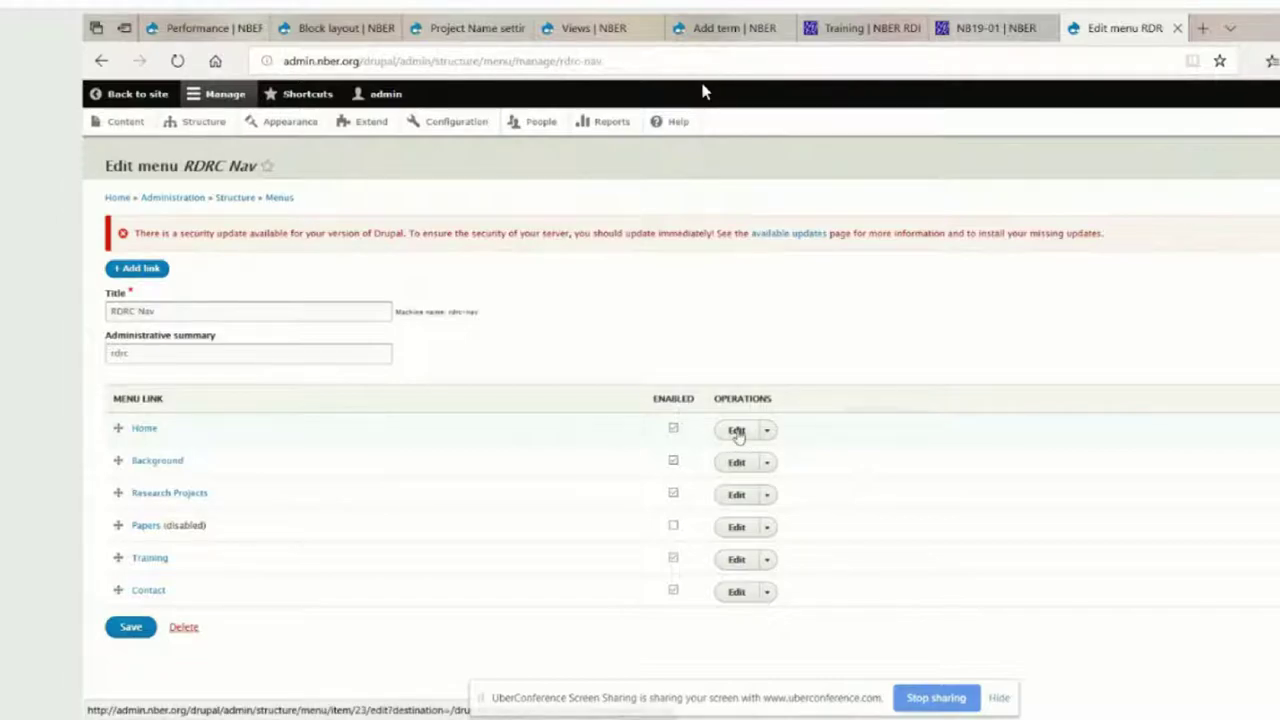
- Change the path of the Home menu link to /rdrc and save the link
click(737, 432)
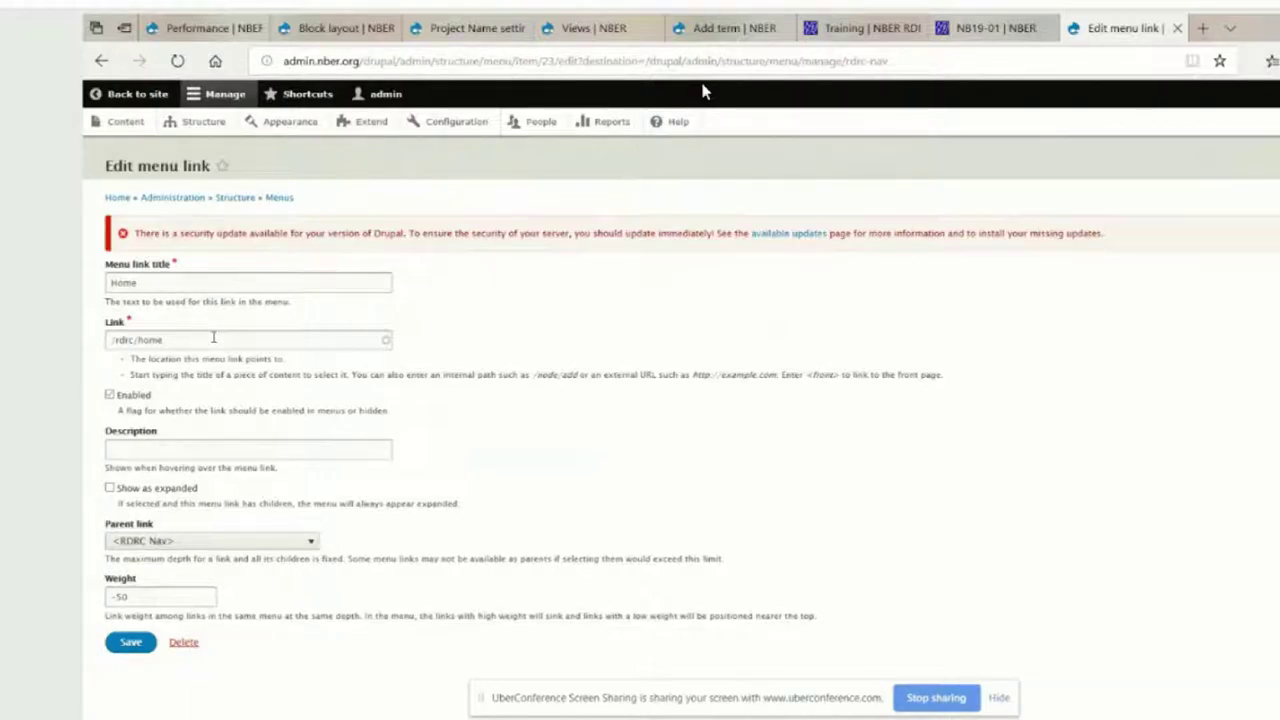
drag(214, 337, 138, 341)
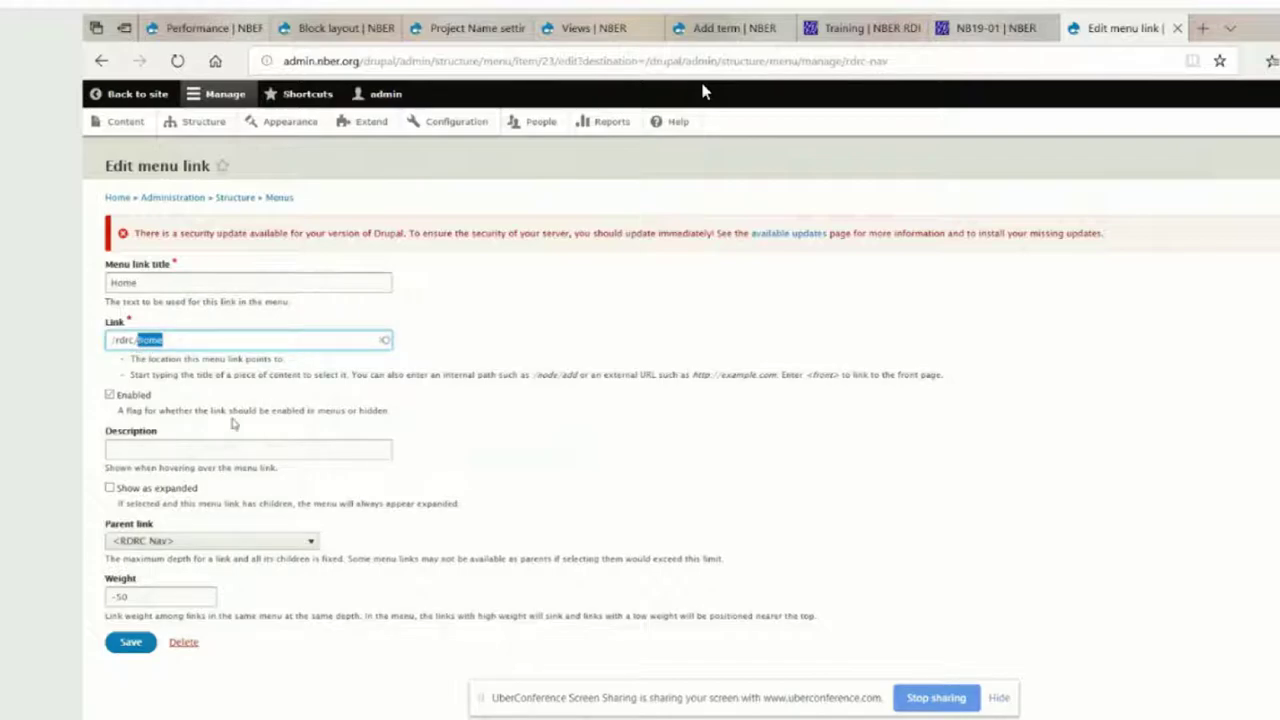
key(BackSpace)
key(BackSpace)
click(134, 650)
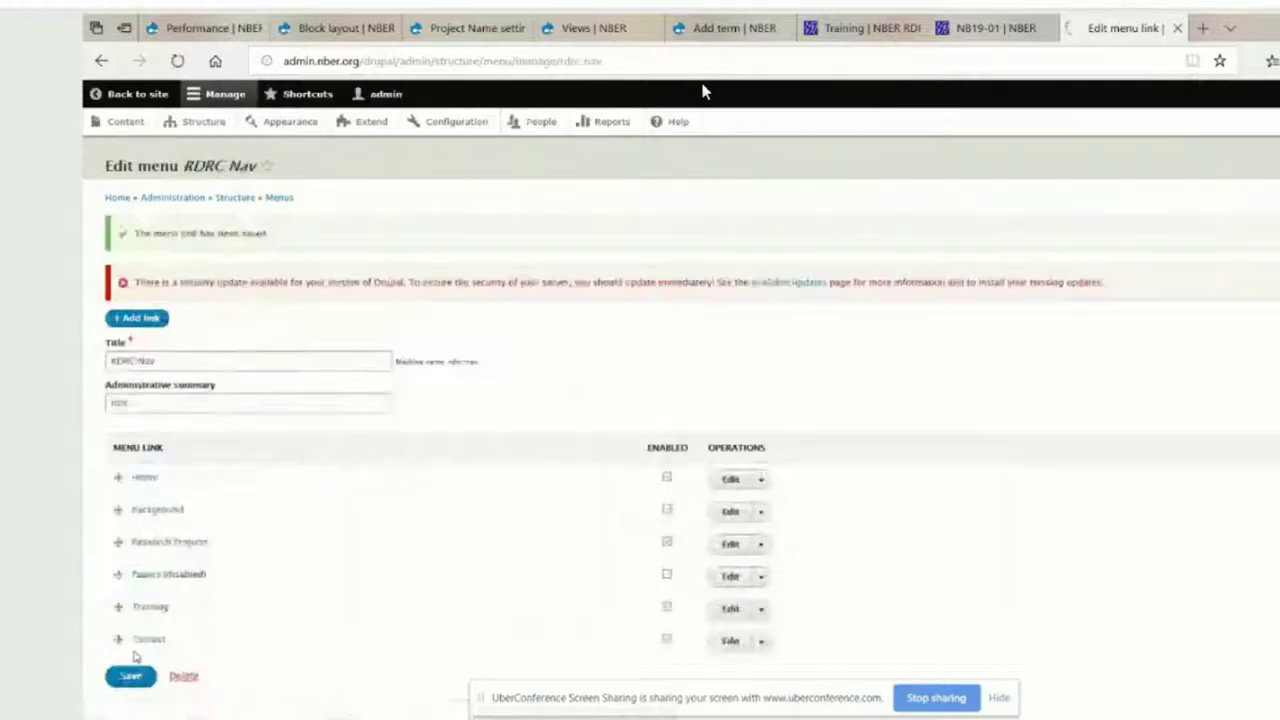
click(728, 513)
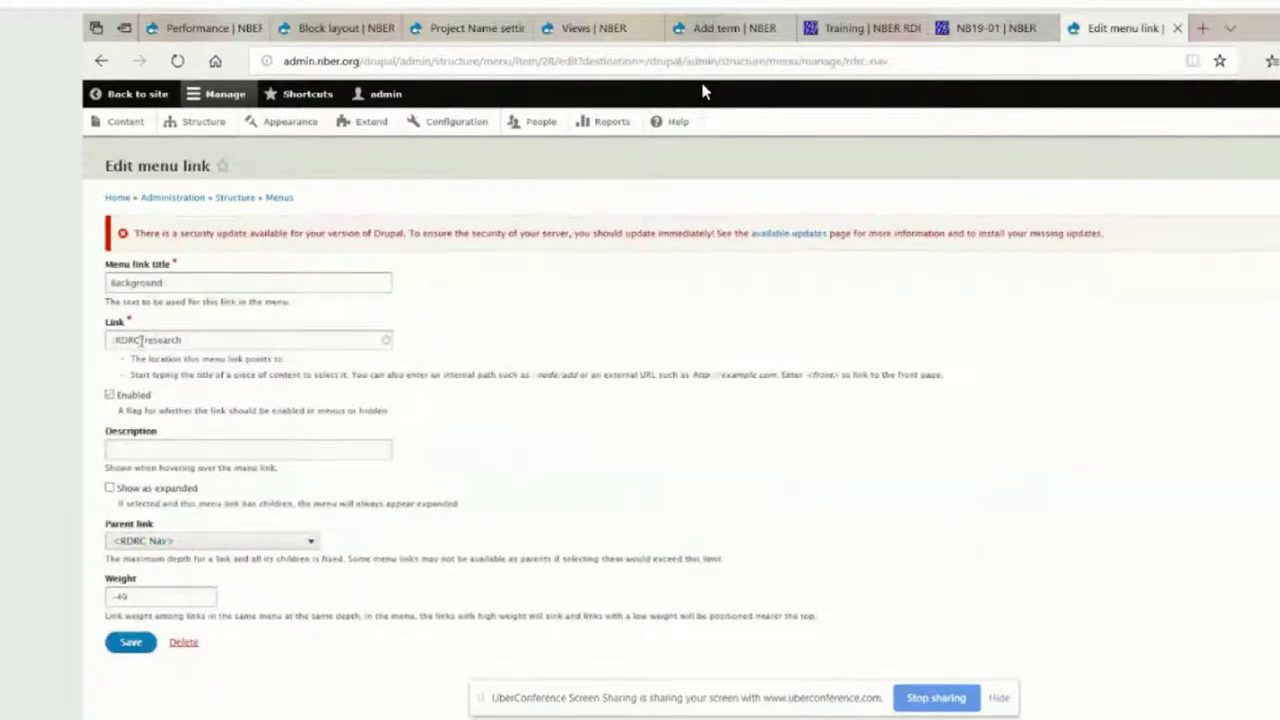
drag(140, 340, 209, 345)
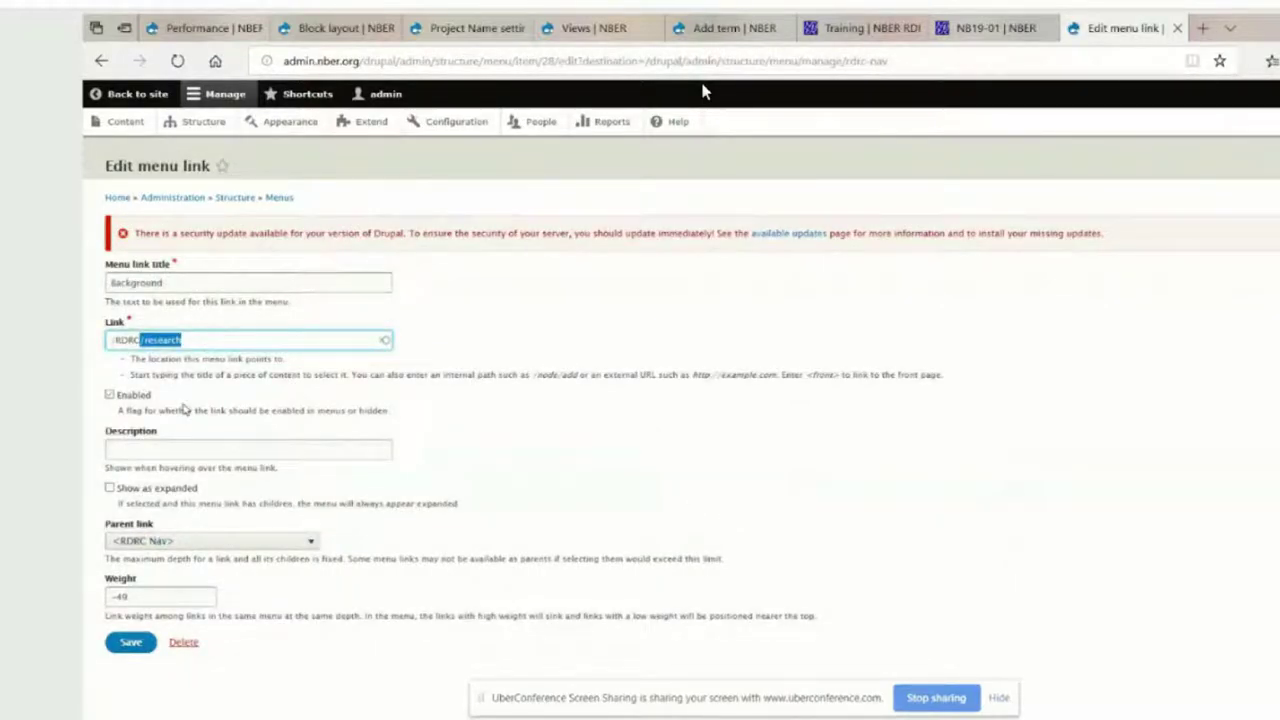
key(BackSpace)
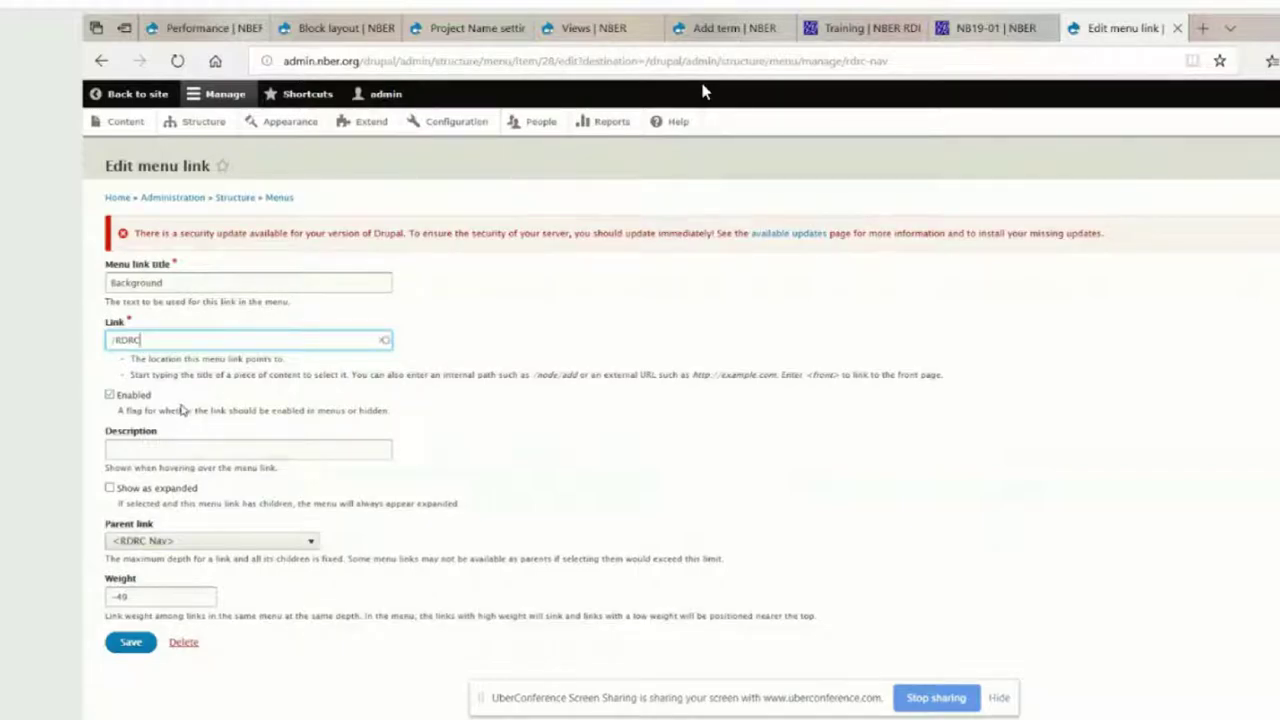
click(100, 64)
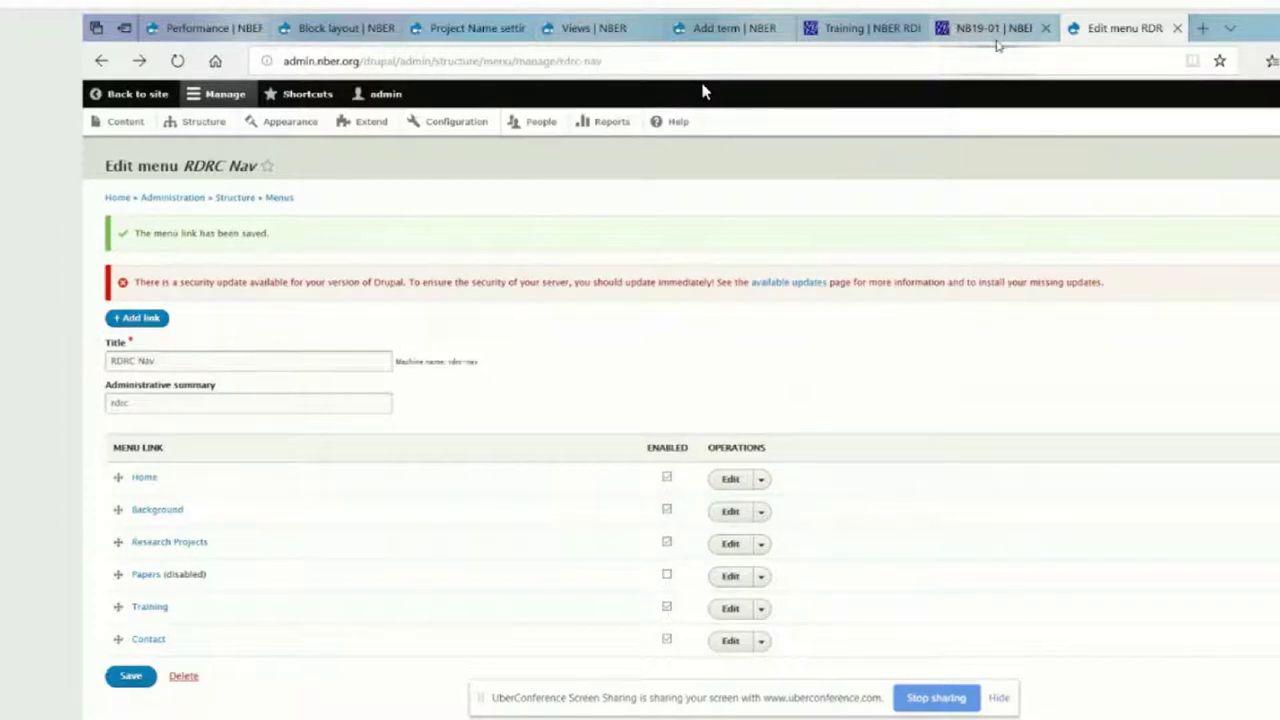
- Try to load the Background page at admin.nber.org/drupal/background from the menu editing tab
mouse_move(997, 44)
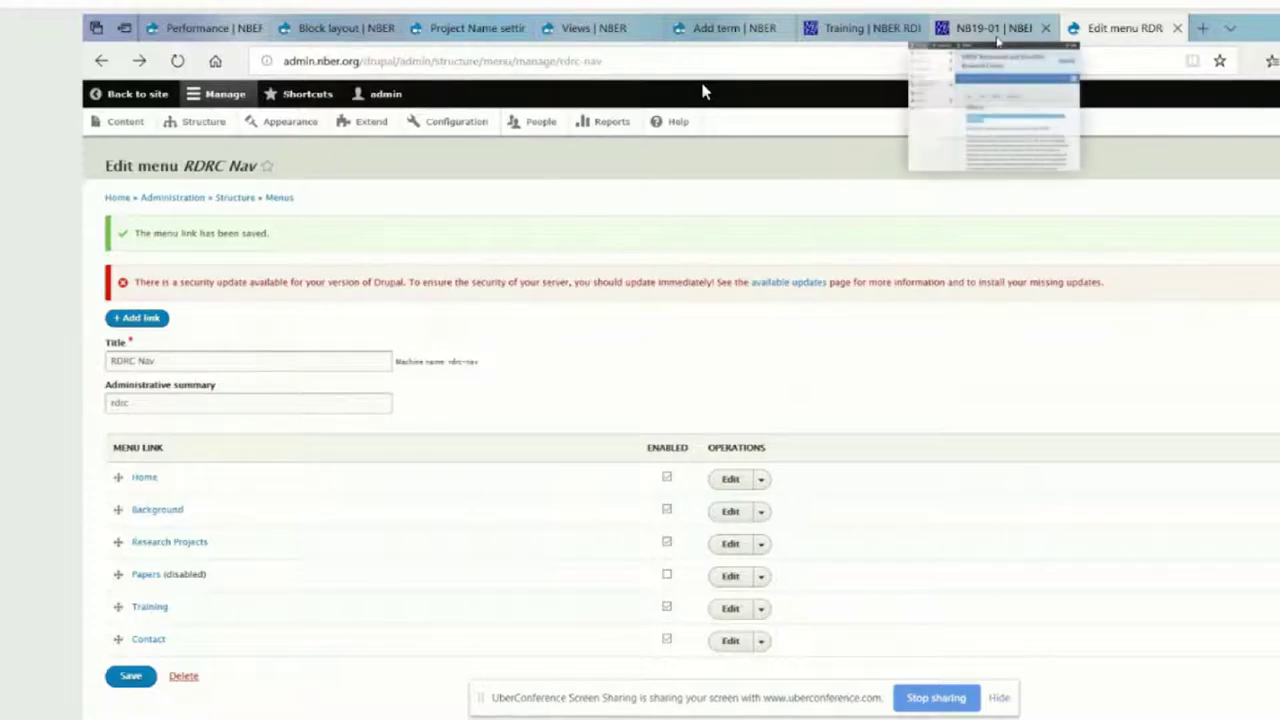
click(997, 42)
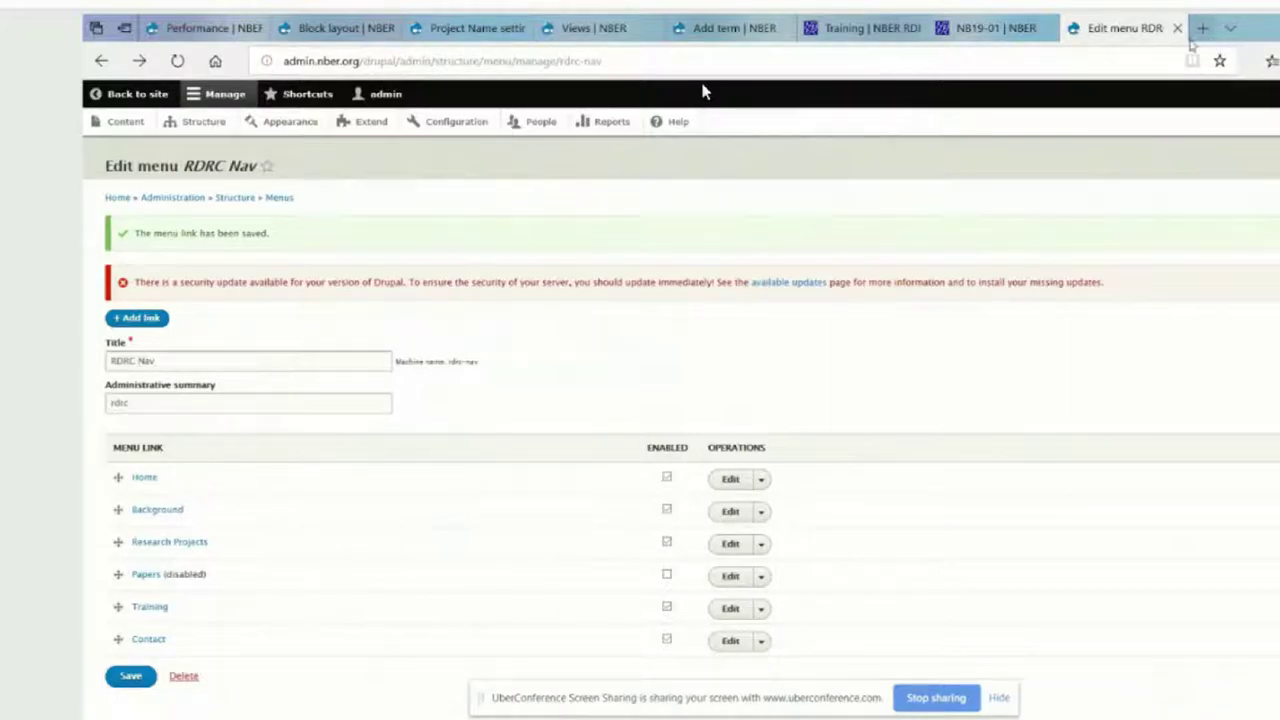
click(450, 62)
click(416, 61)
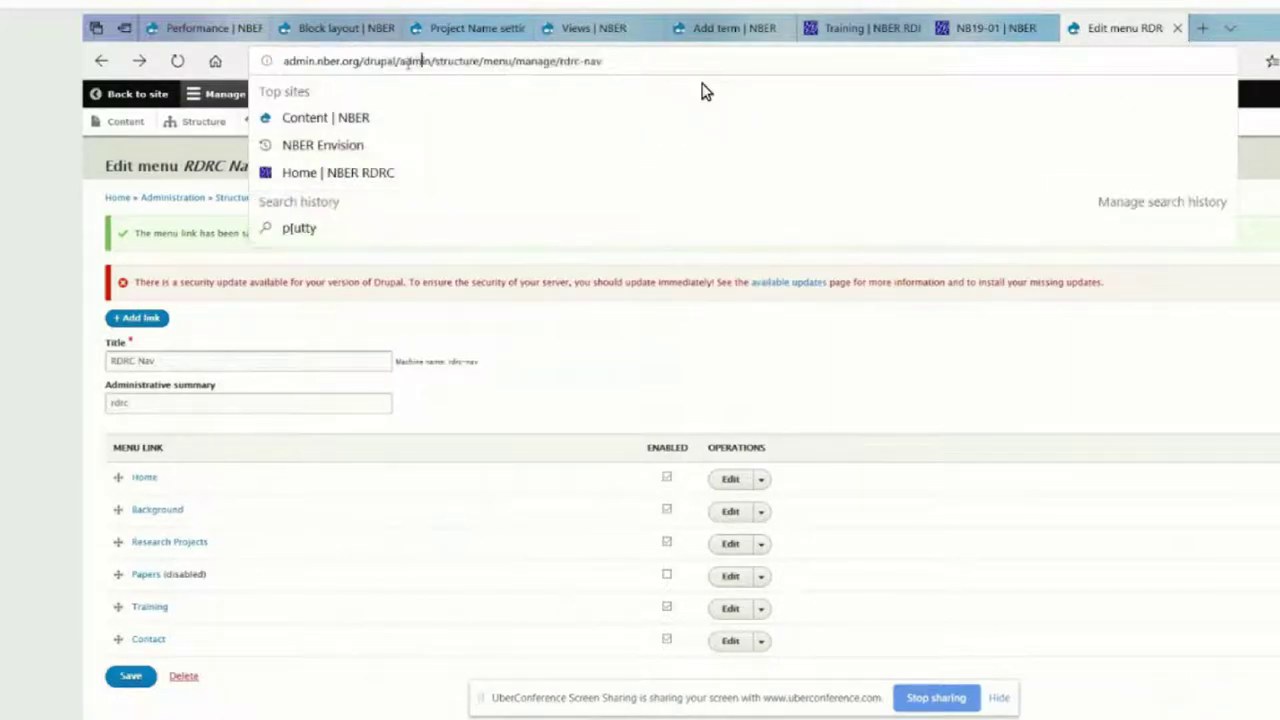
drag(396, 61, 771, 64)
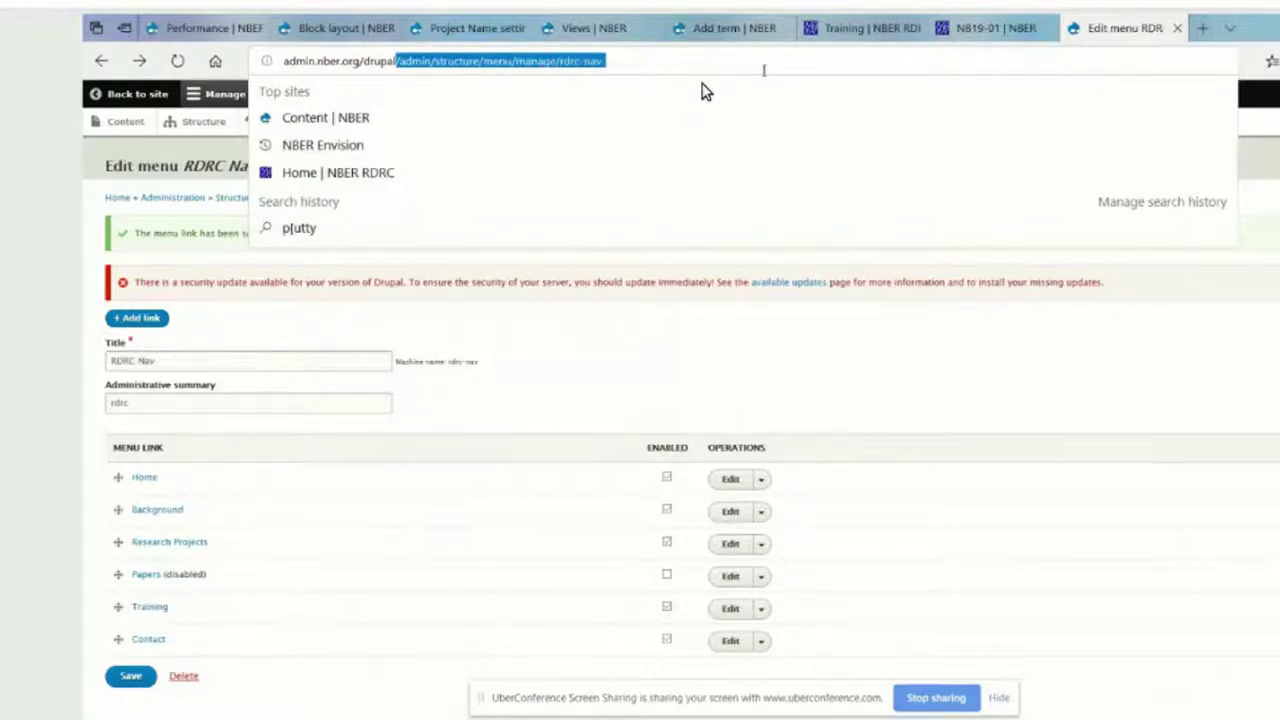
text(/)
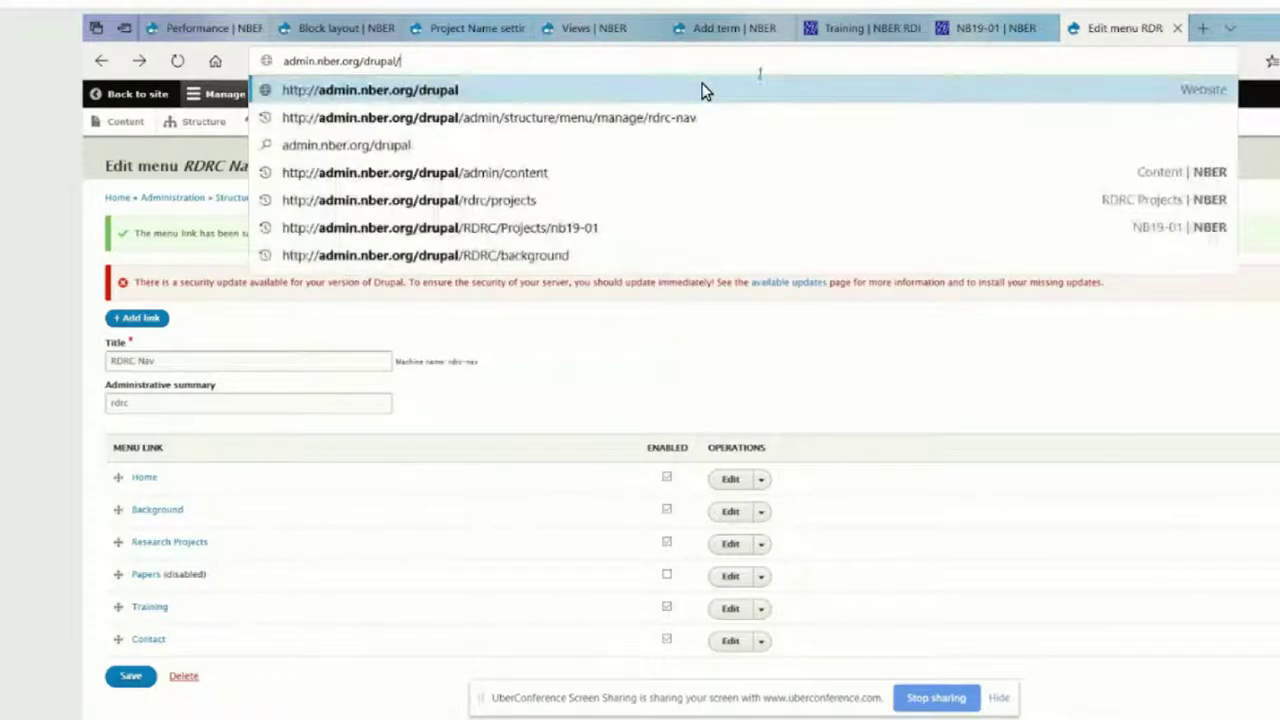
text(background)
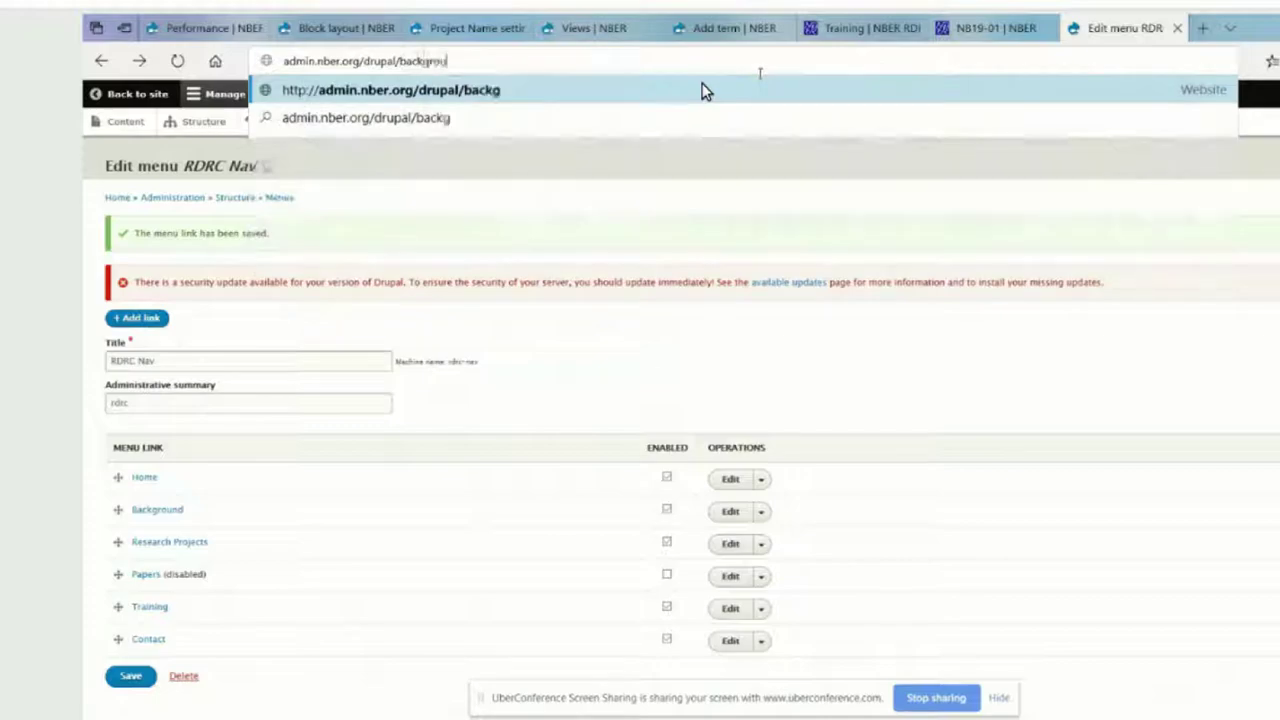
key(Return)
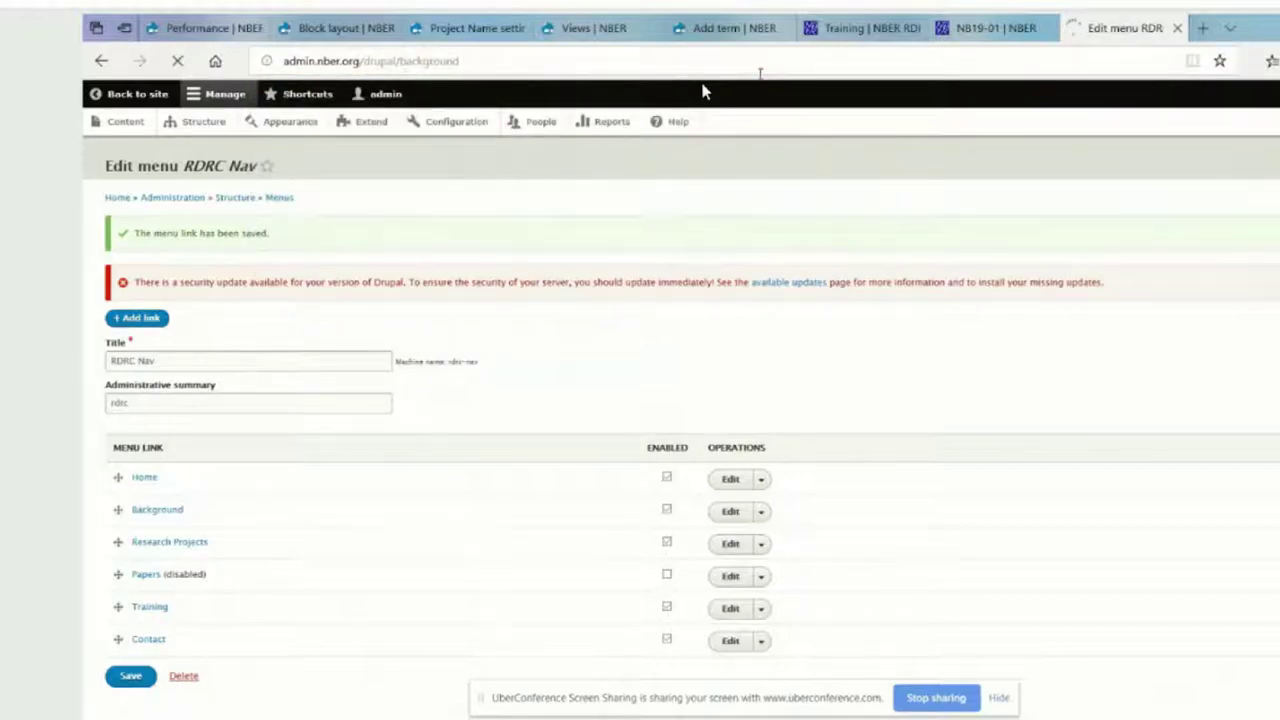
- Add the rdrc/ segment to the address and load admin.nber.org/drupal/rdrc/background
key(ctrl+l)
click(396, 61)
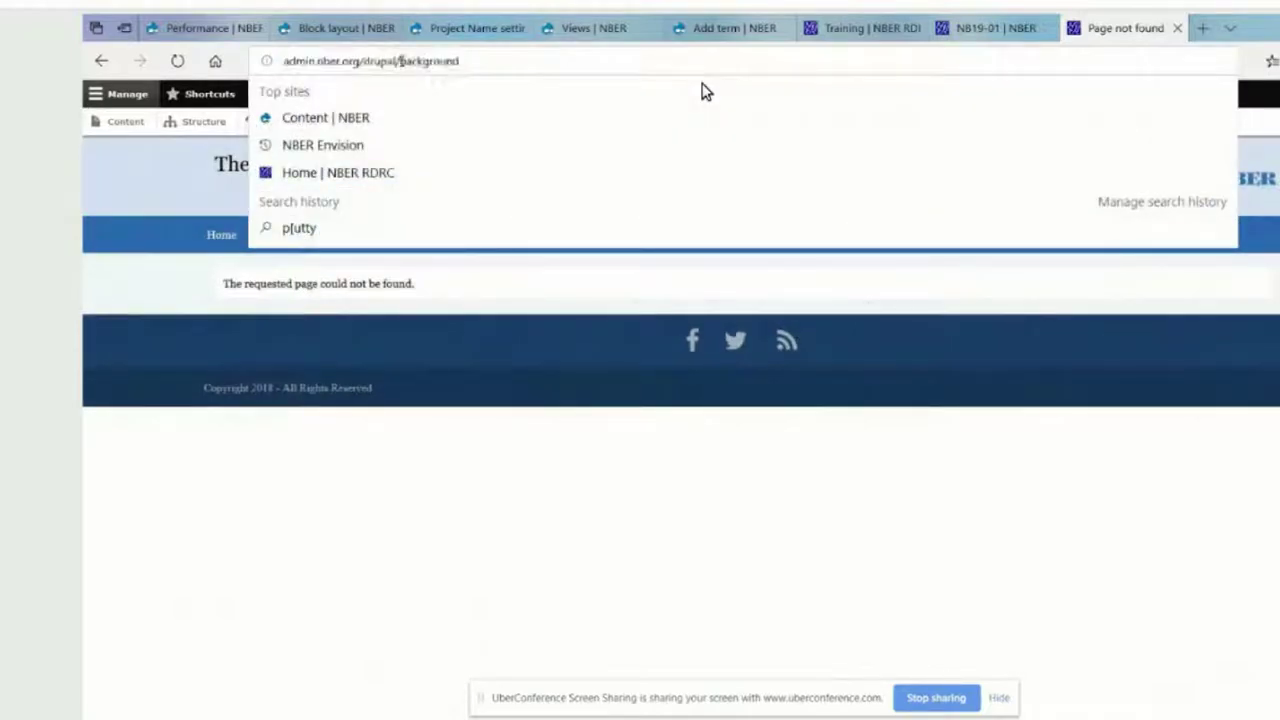
text(rdrc/)
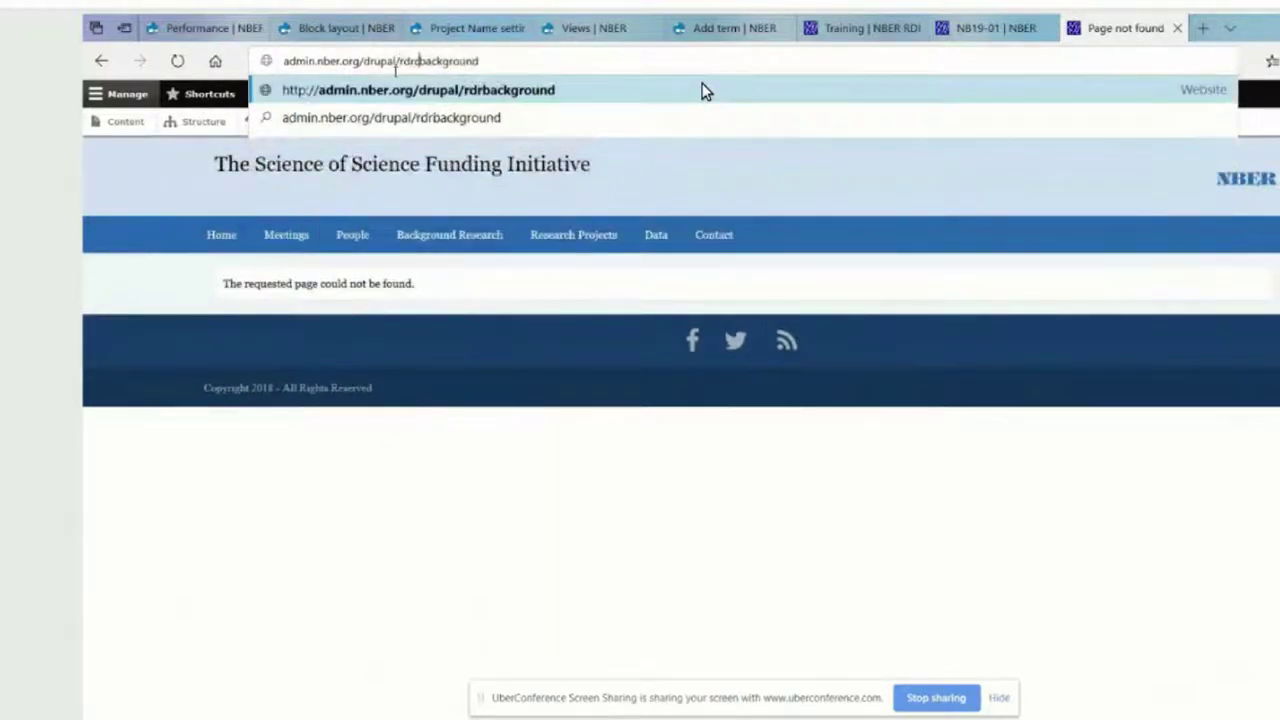
key(Return)
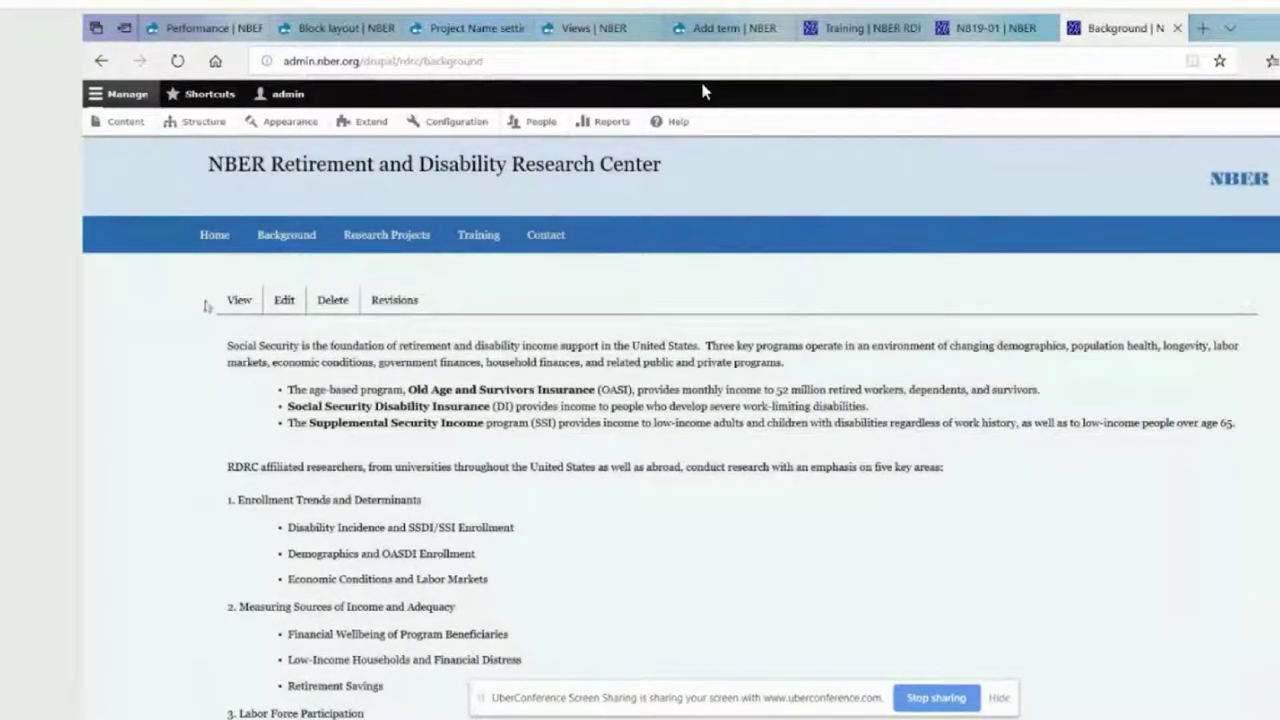
- Load the RDRC Home page from the site navigation and show the contextual links of its navigation menu block
click(205, 240)
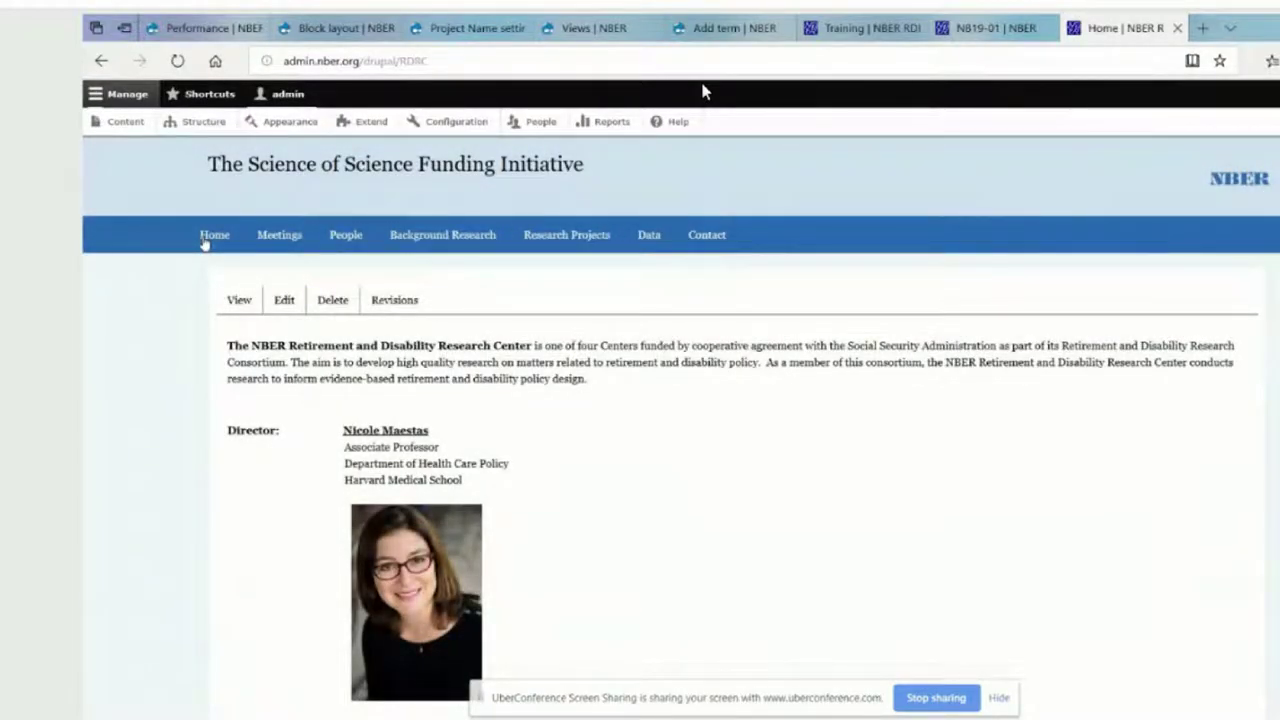
click(1270, 232)
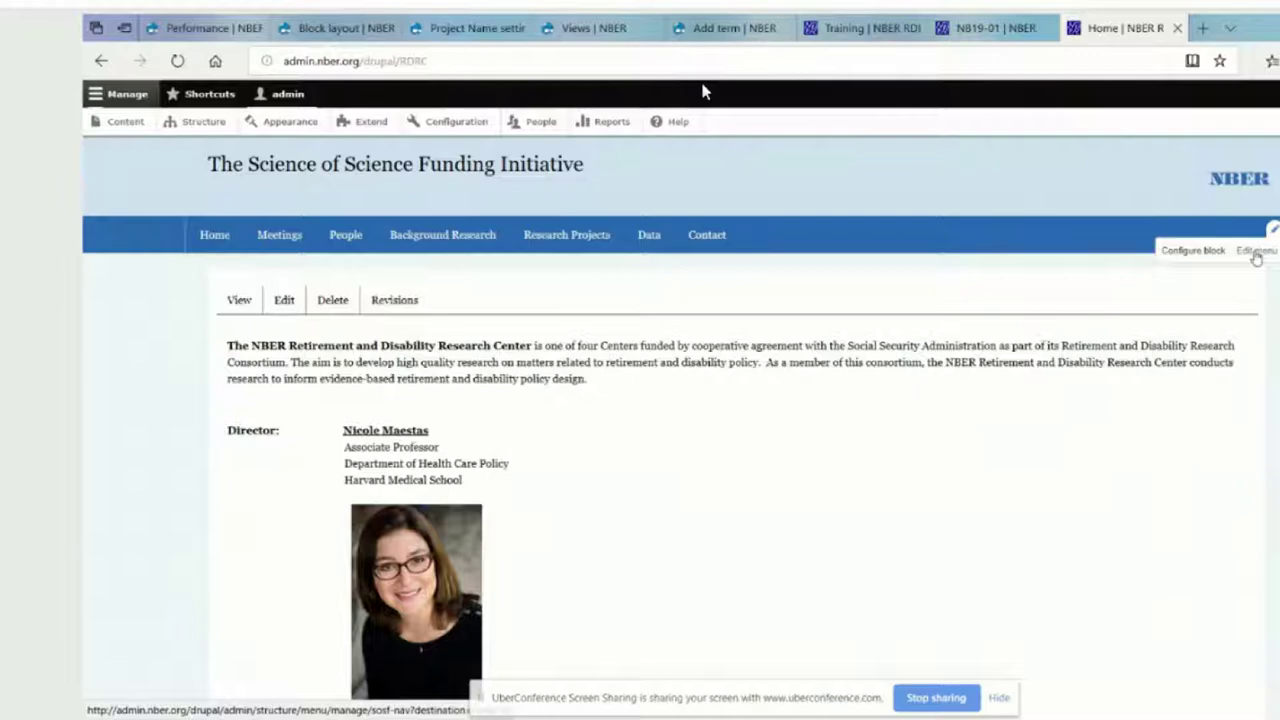
- Open the block layout of the rdrc theme and examine the blocks placed in its Header and Primary Menu regions
click(200, 122)
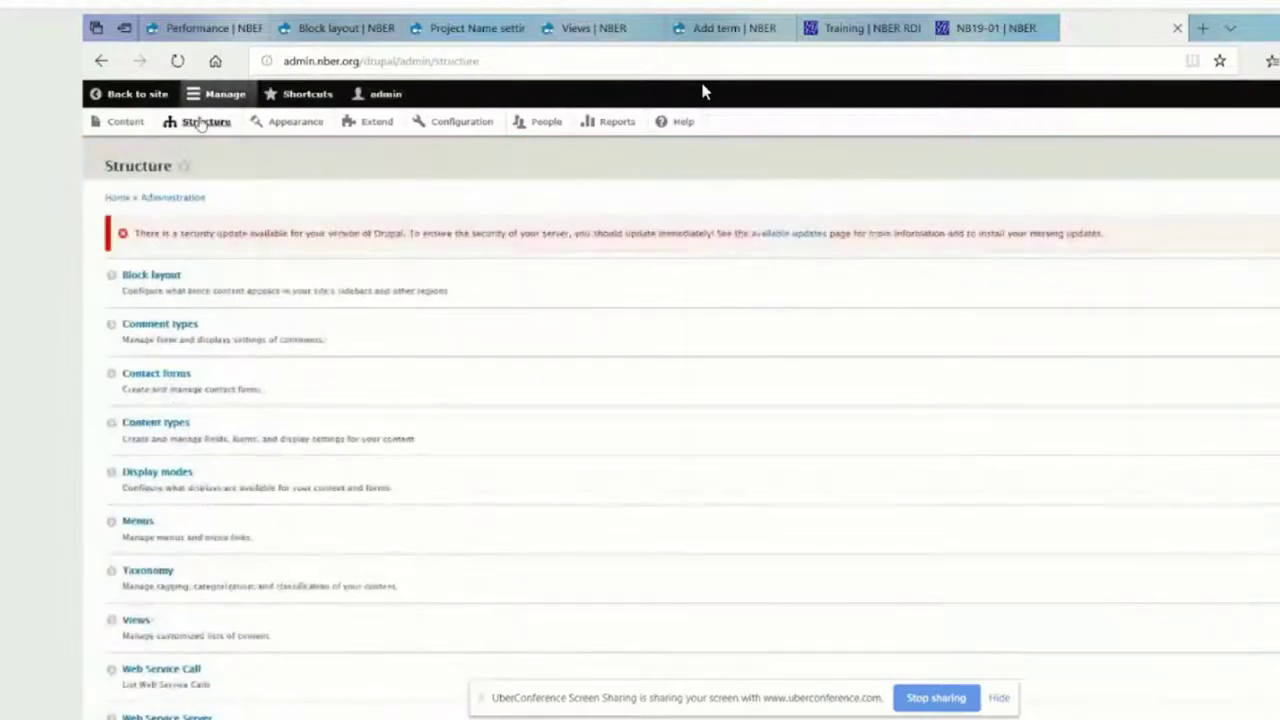
click(151, 275)
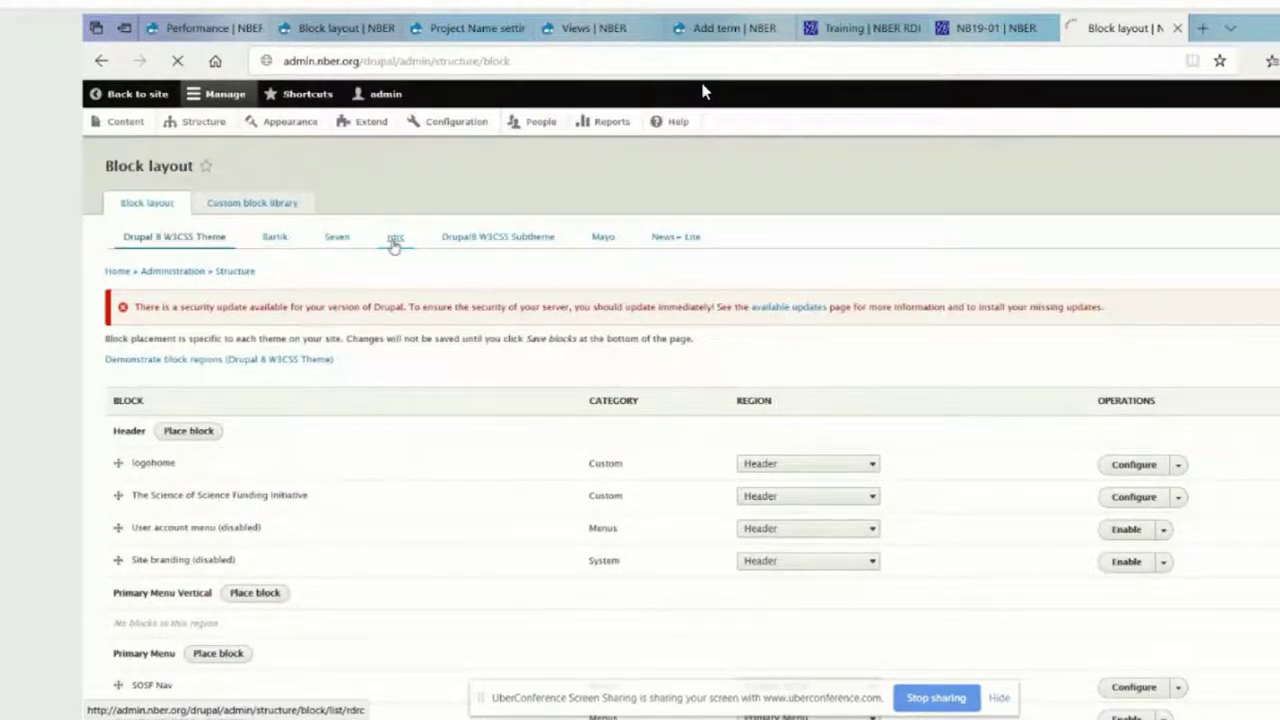
scroll(392, 250, down, 3)
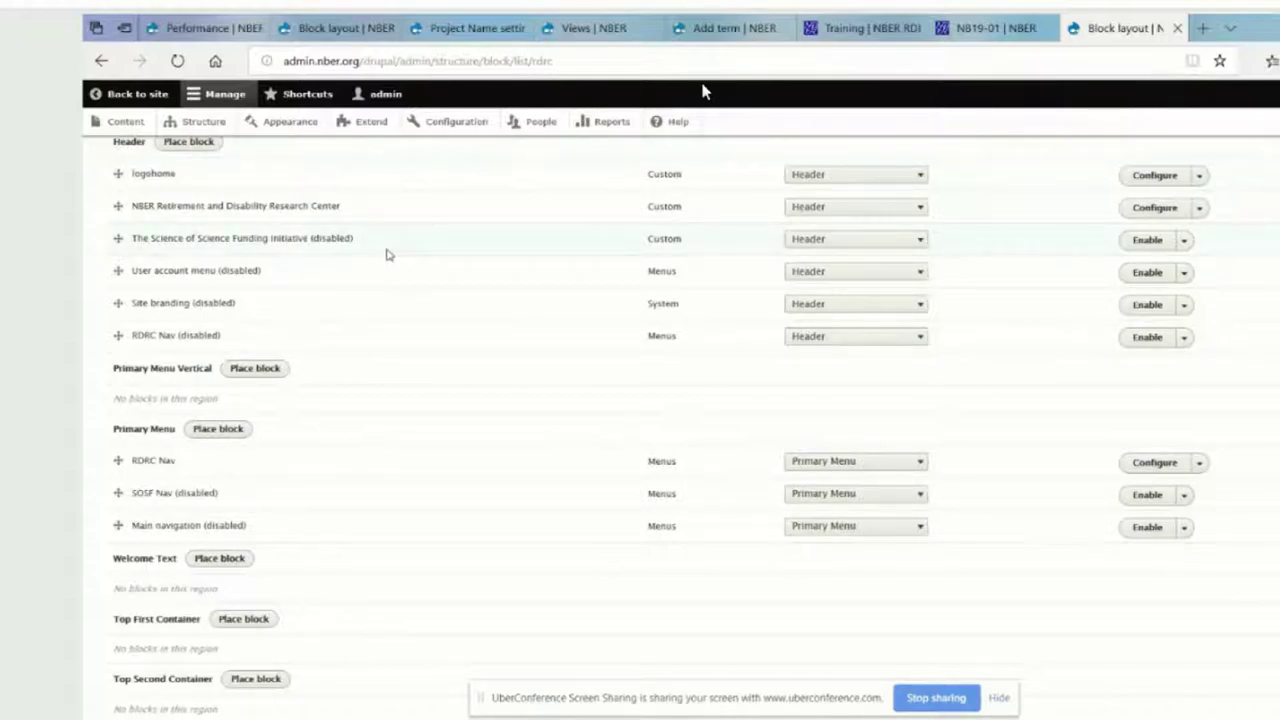
scroll(362, 243, up, 2)
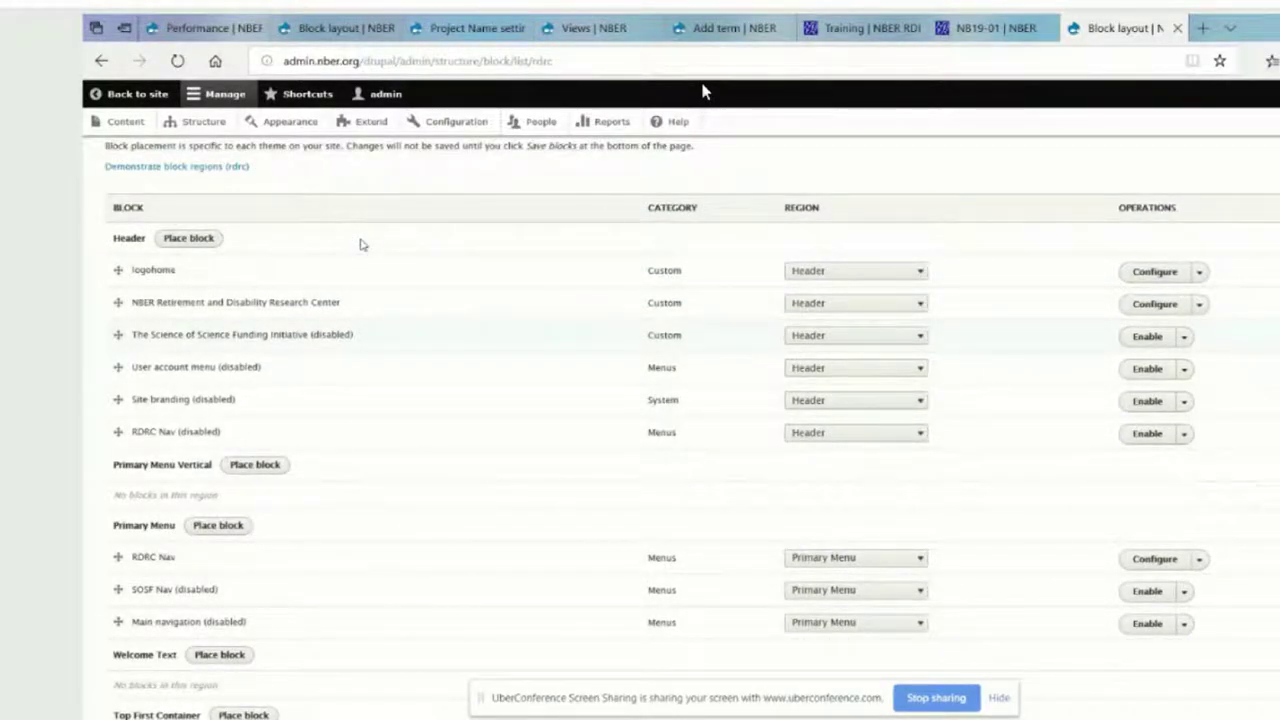
scroll(360, 250, down, 4)
scroll(260, 323, down, 2)
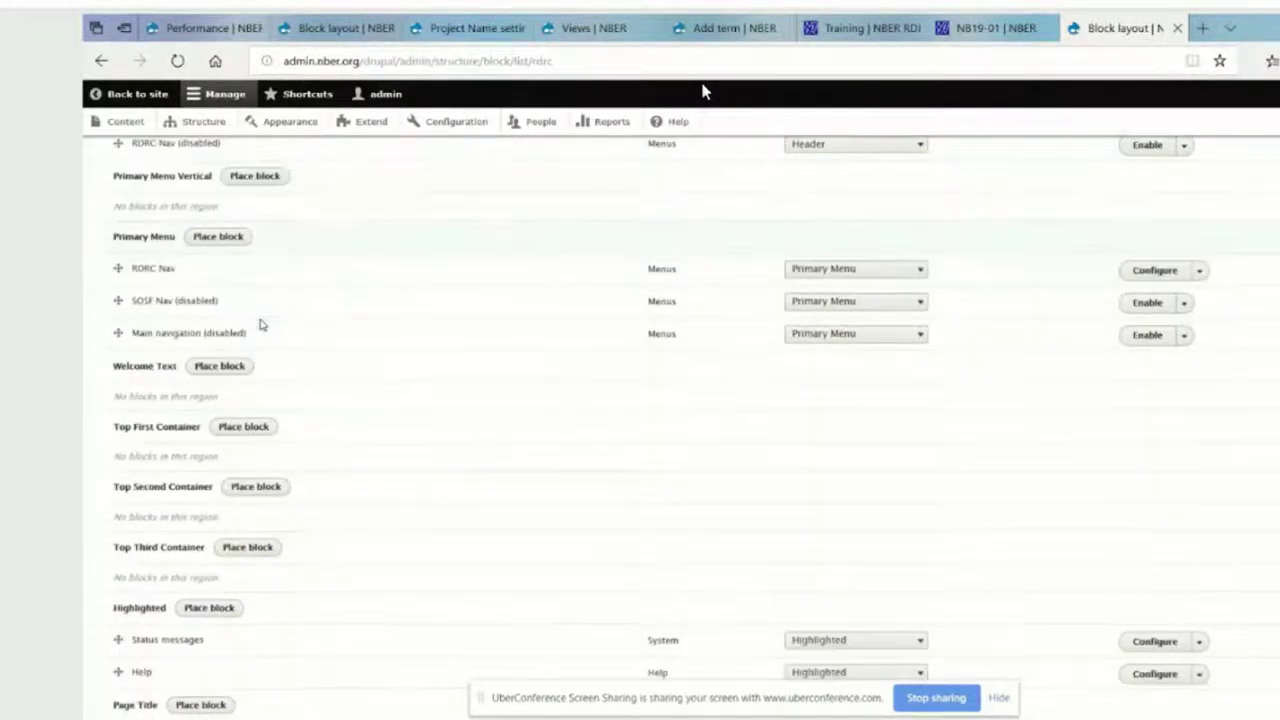
scroll(260, 323, down, 2)
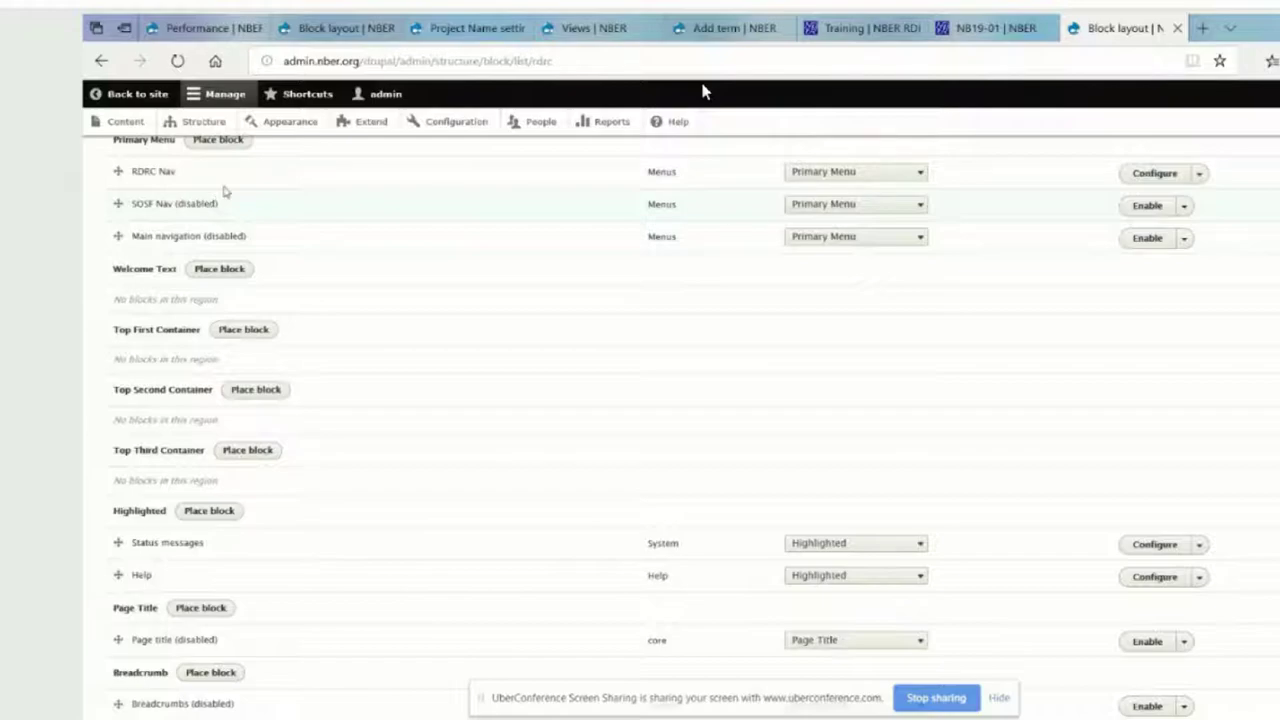
- Open the configuration of the RDRC Nav block in the Primary Menu region and review its visibility conditions
click(1199, 175)
click(1162, 177)
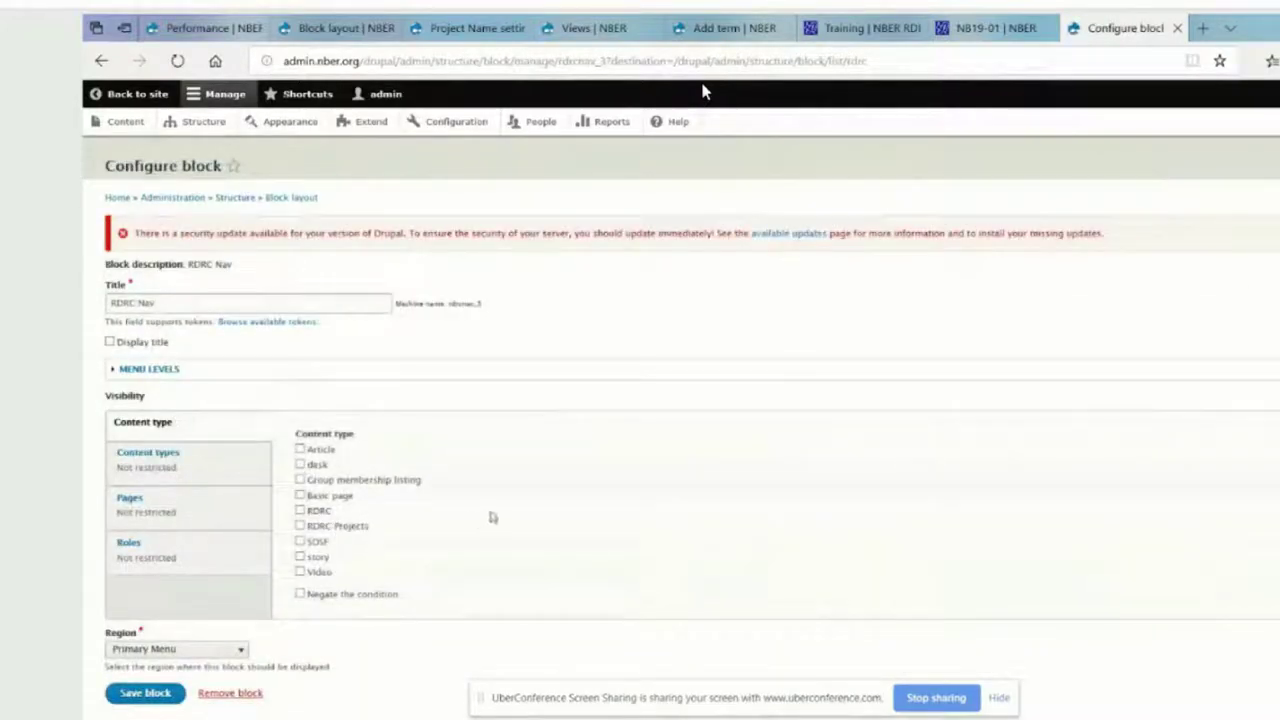
scroll(491, 517, down, 1)
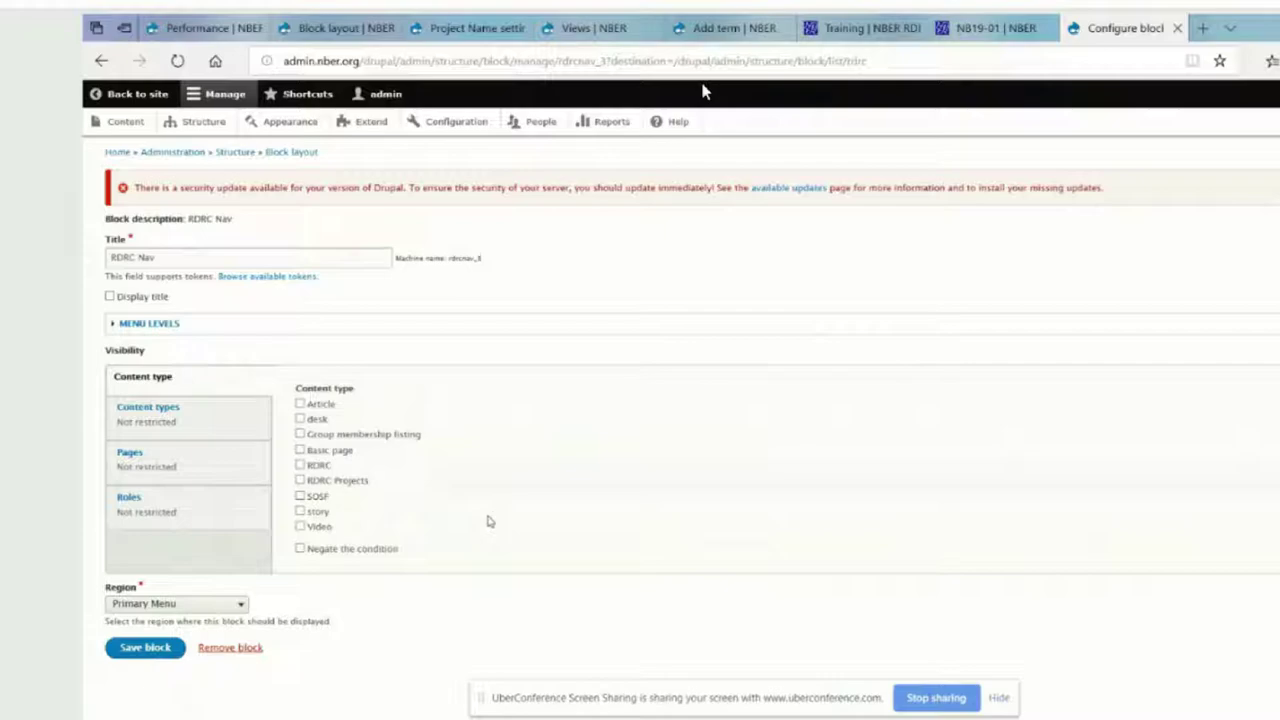
- In the Switch Page Theme settings, change the rdrc theme's page patterns to /RDRC* and /rdrc* and save the configuration
click(458, 125)
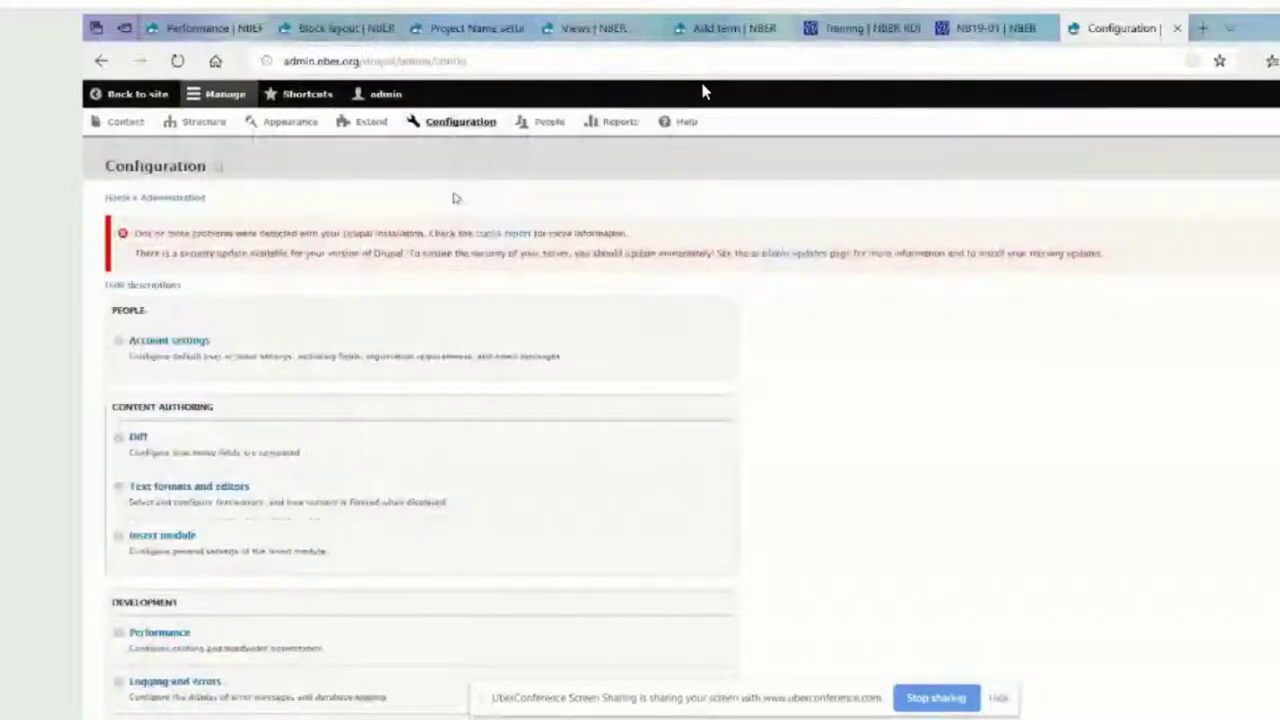
scroll(798, 362, down, 5)
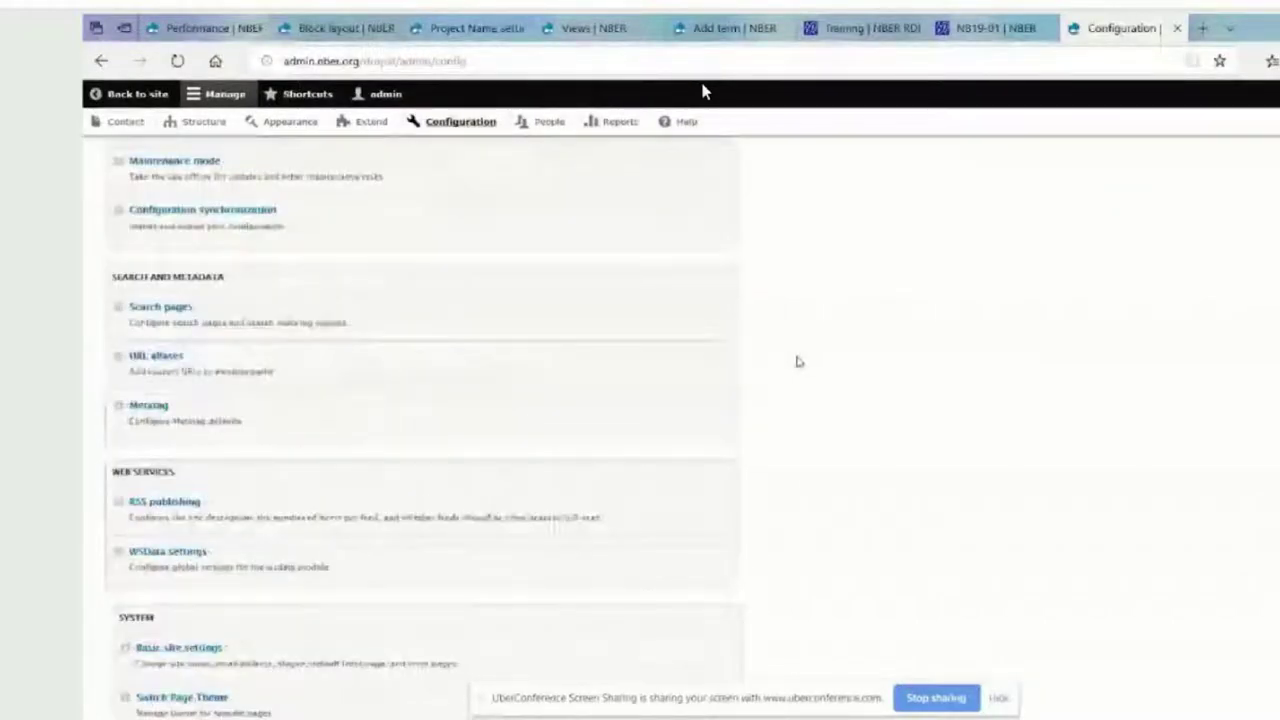
scroll(798, 362, down, 3)
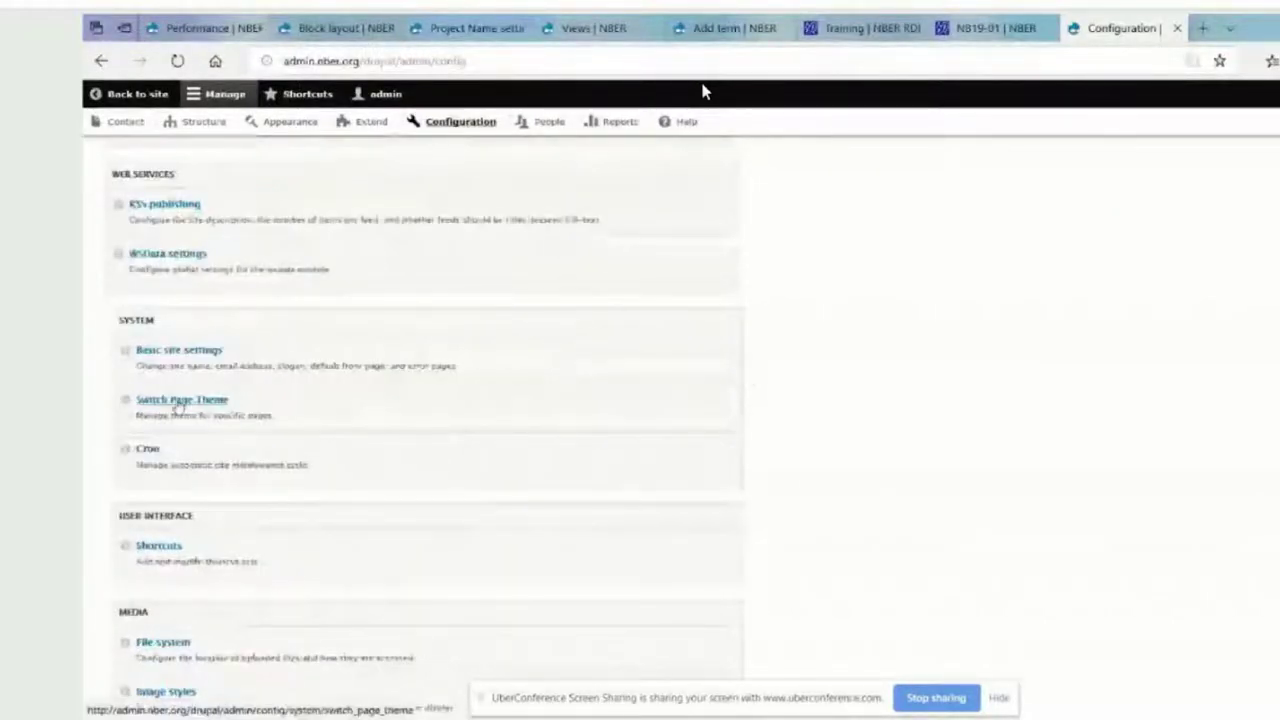
click(178, 400)
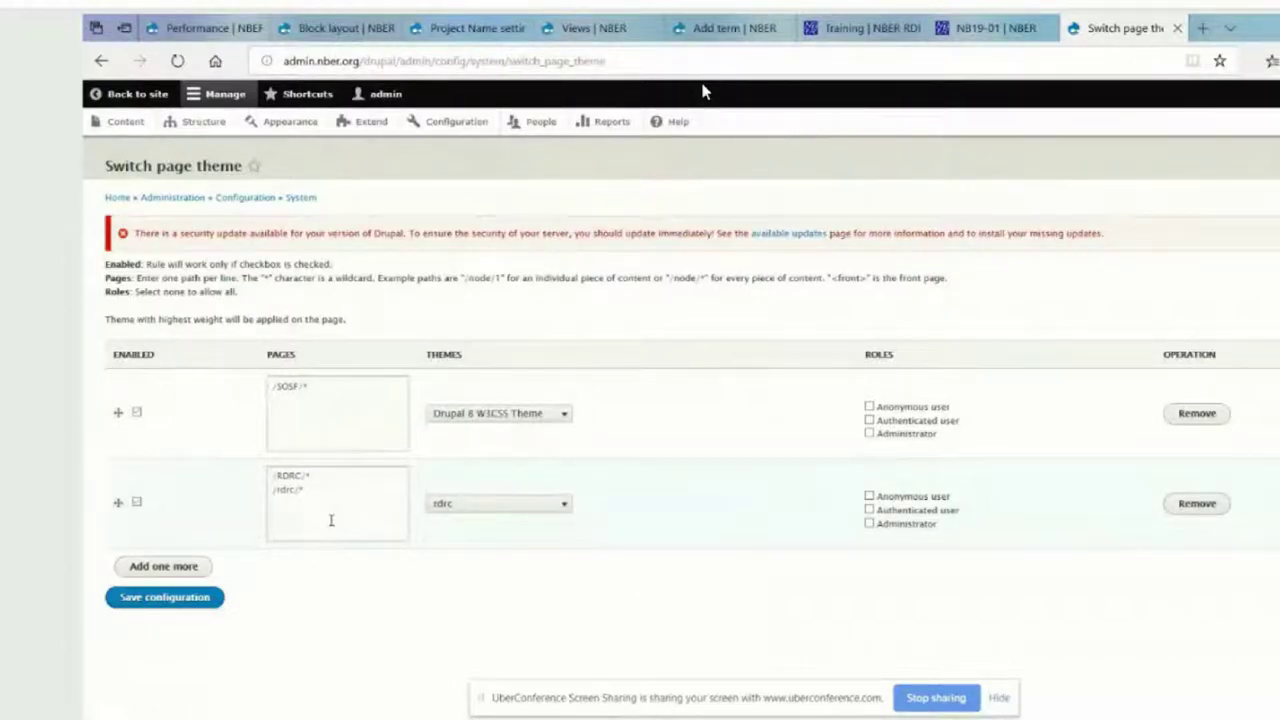
drag(294, 489, 310, 491)
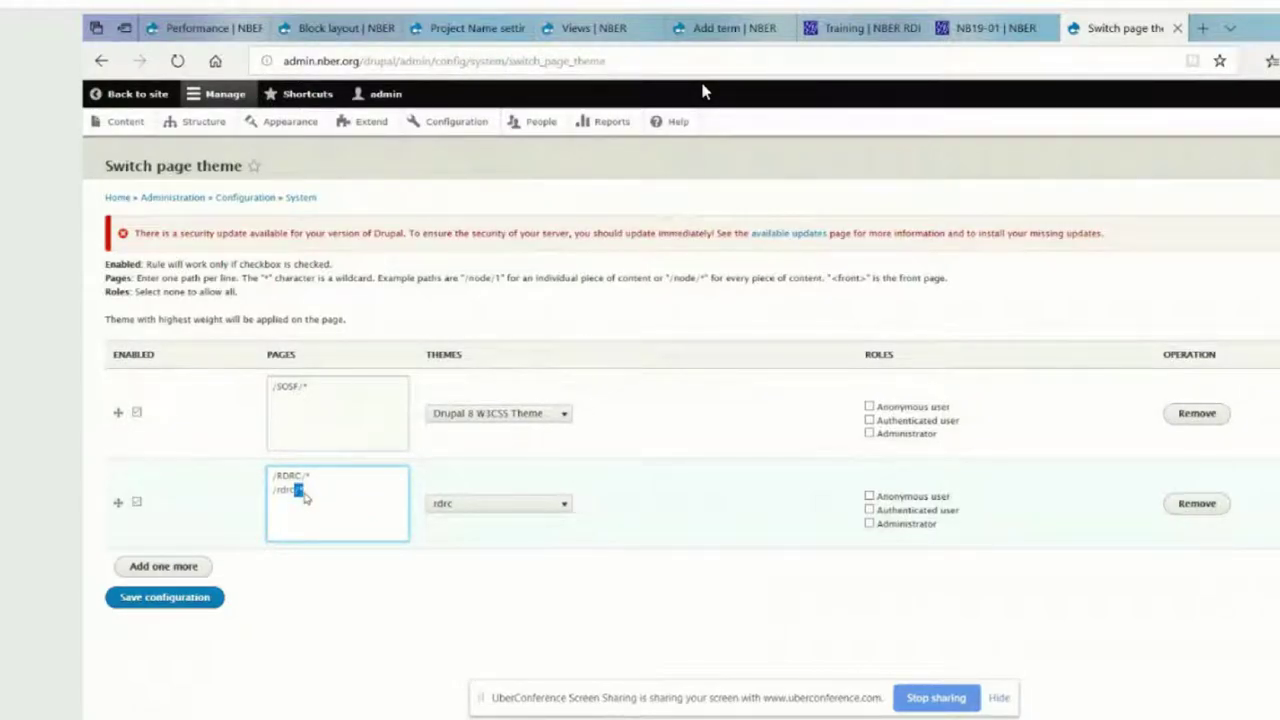
key(BackSpace)
click(193, 604)
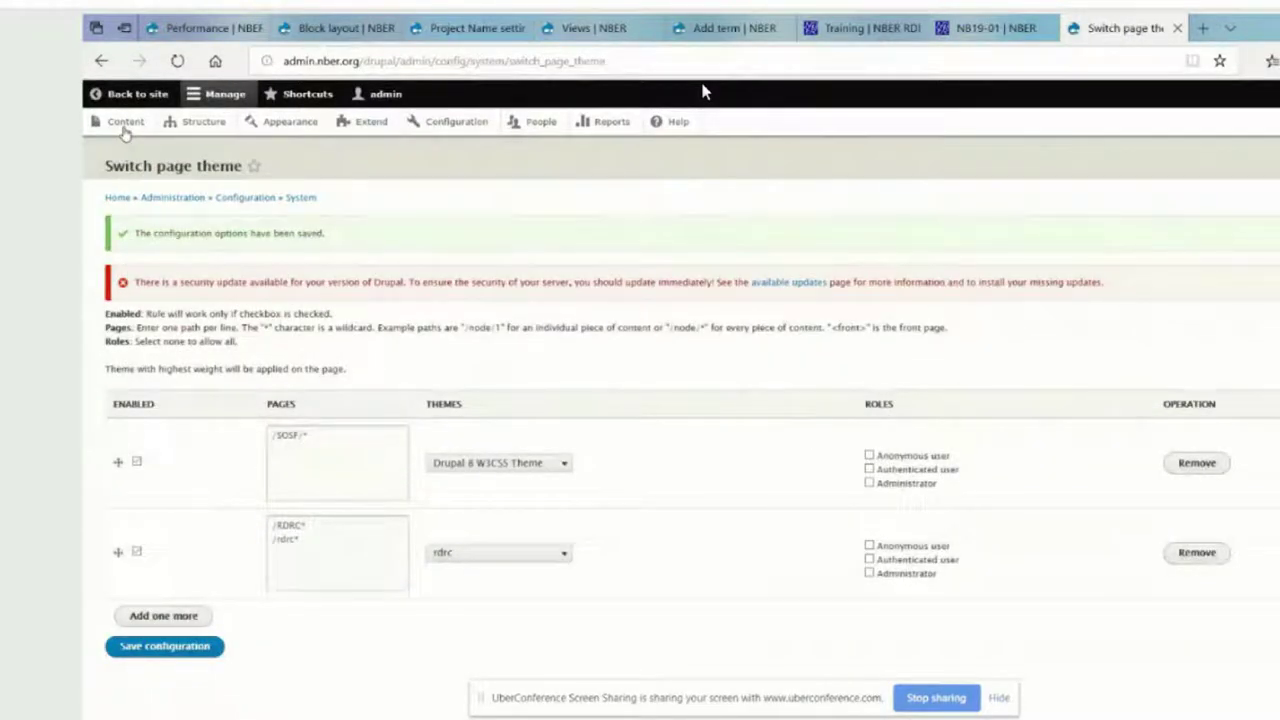
- Open the Content list and the public site in new browser tabs, then reload the RDRC Home page to check its theme
middle_click(124, 134)
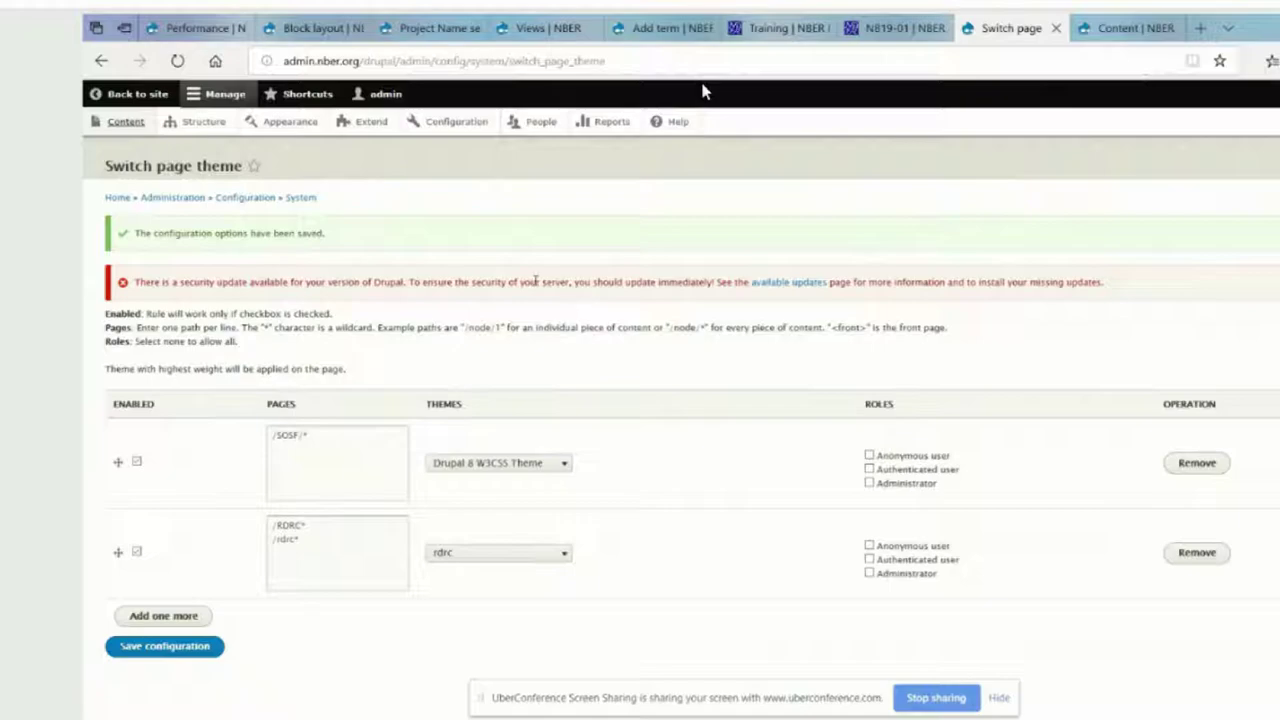
middle_click(148, 97)
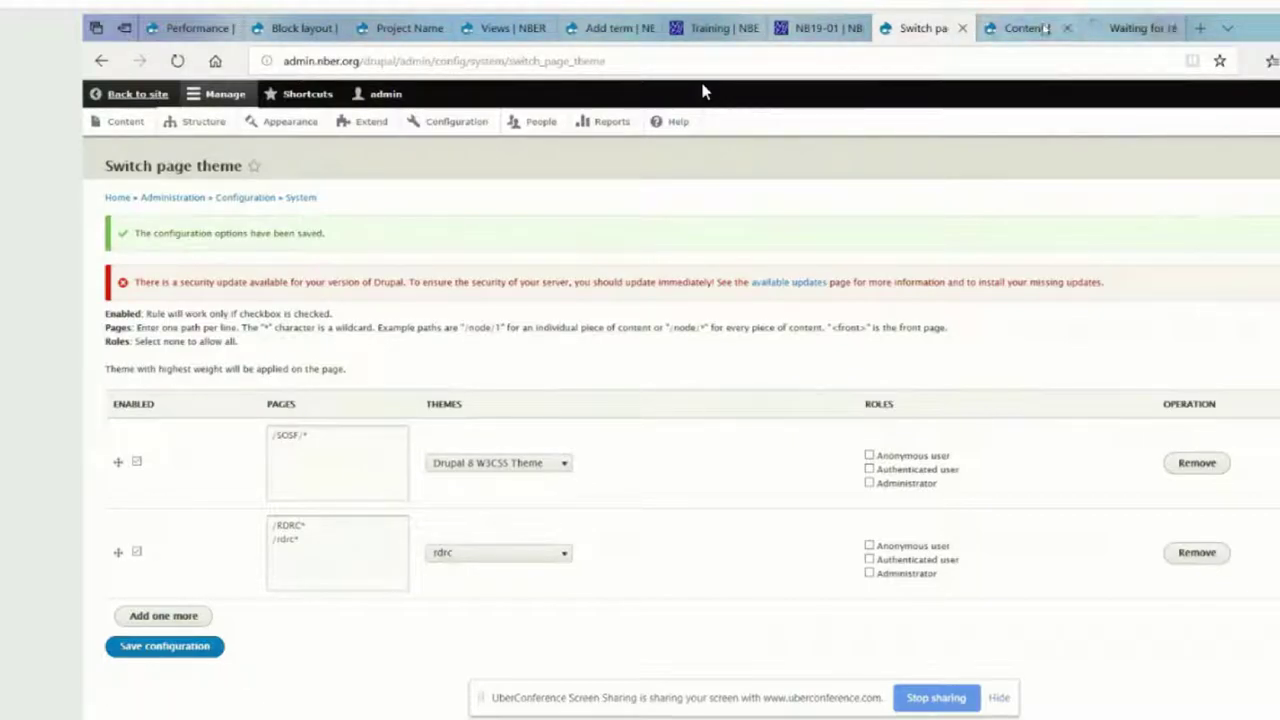
mouse_move(1146, 40)
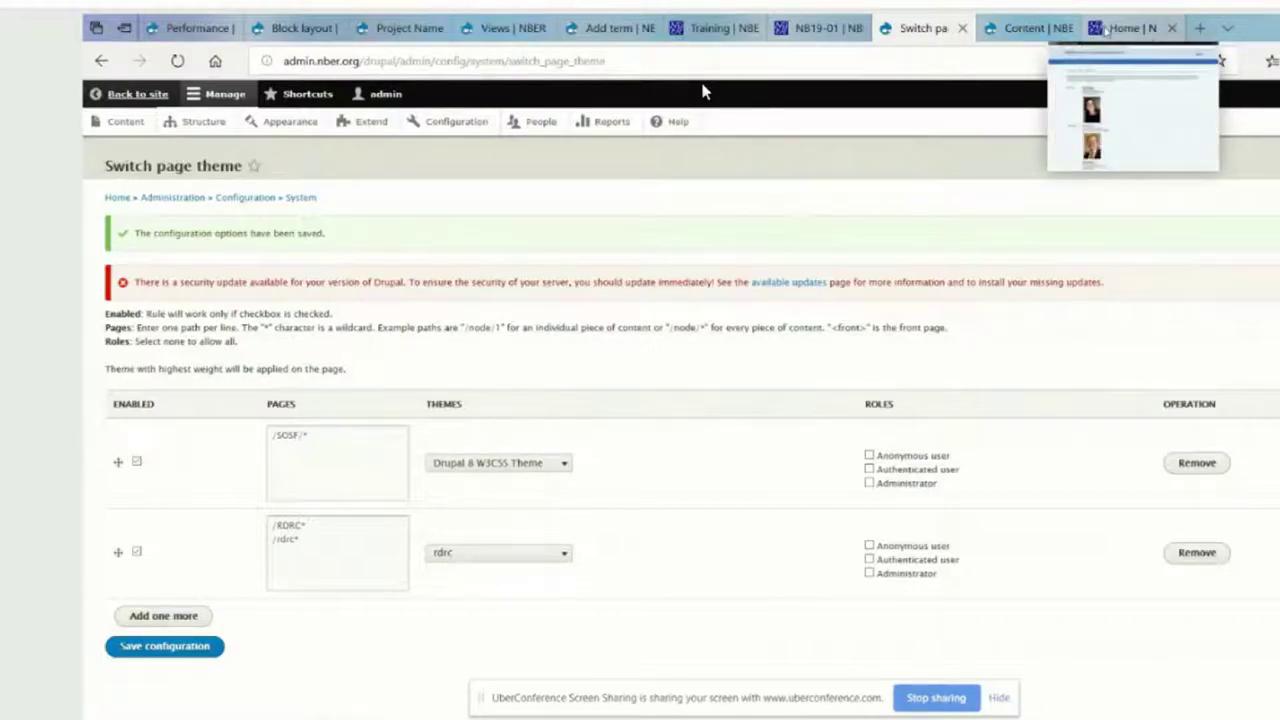
click(1105, 30)
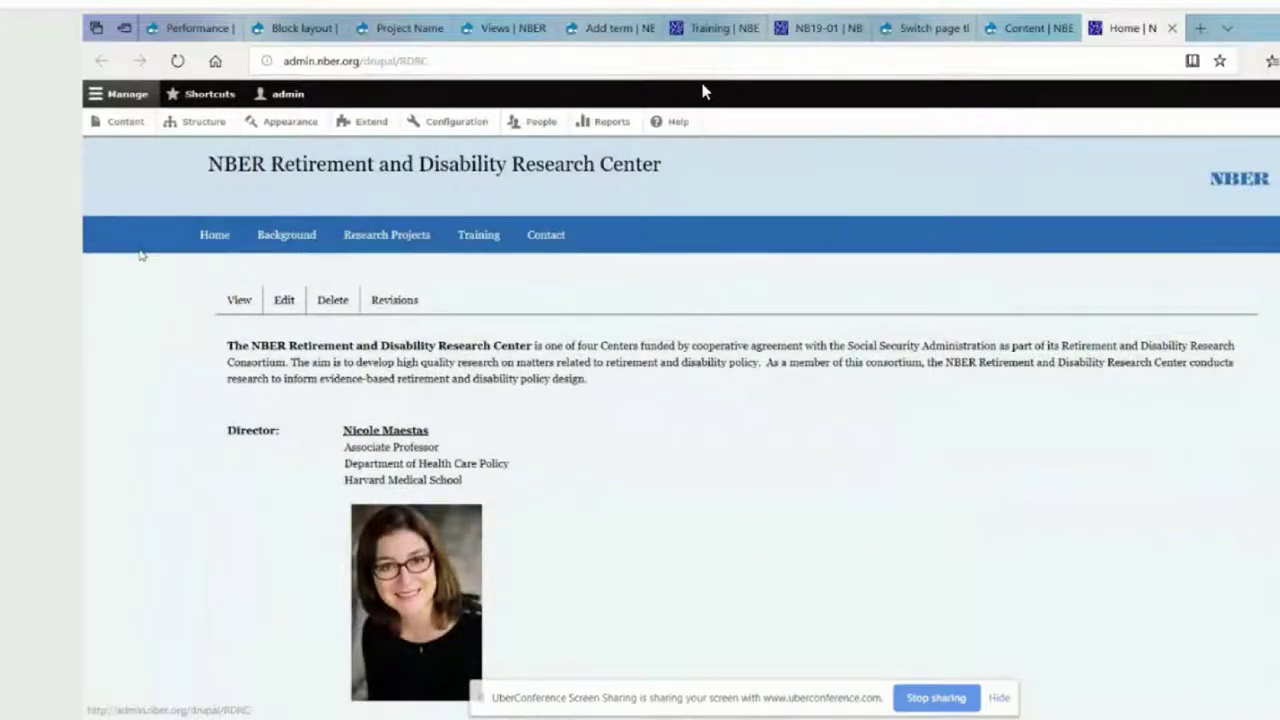
click(177, 61)
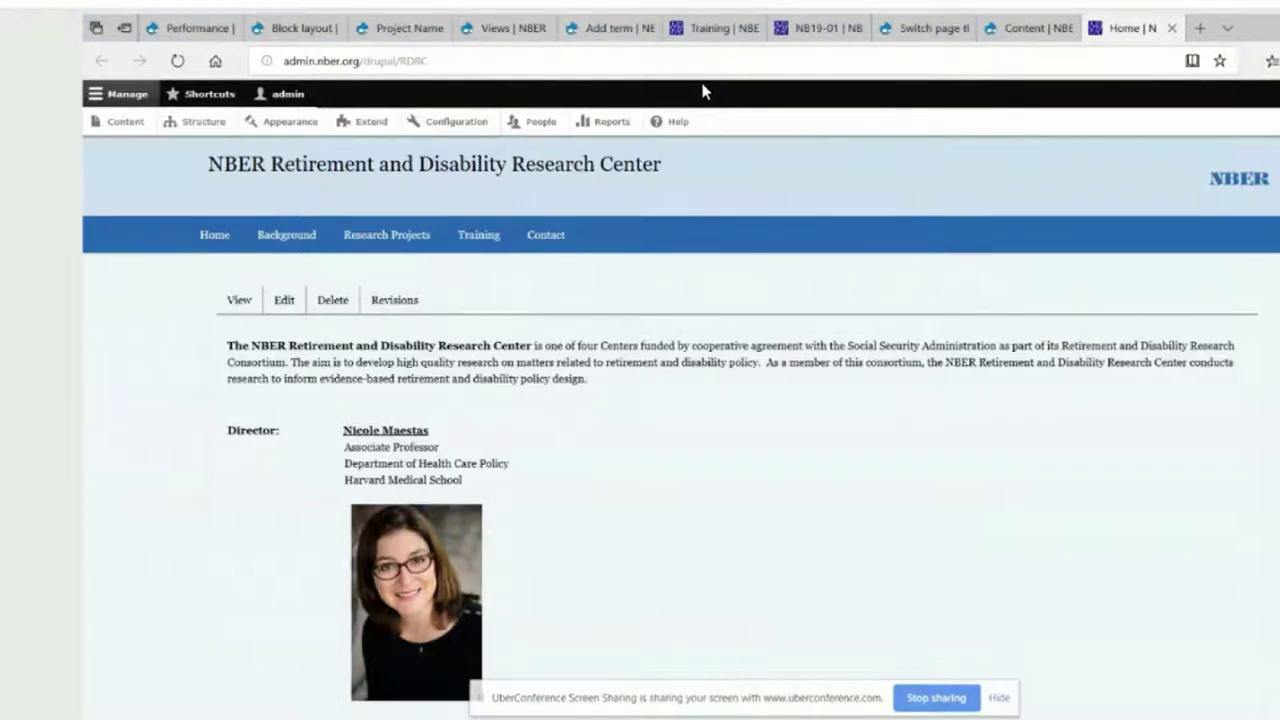
- Check the Background, Research Projects, Training and Contact pages through the RDRC navigation, then return to Home
click(272, 245)
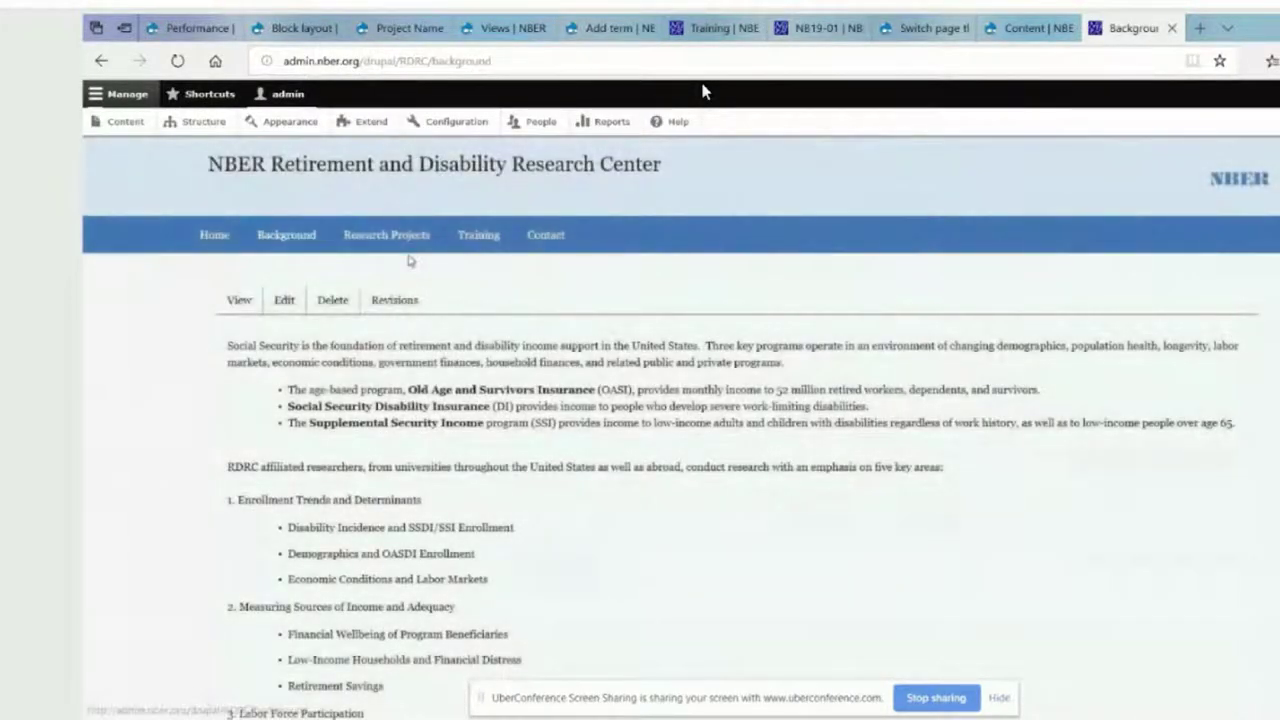
click(395, 240)
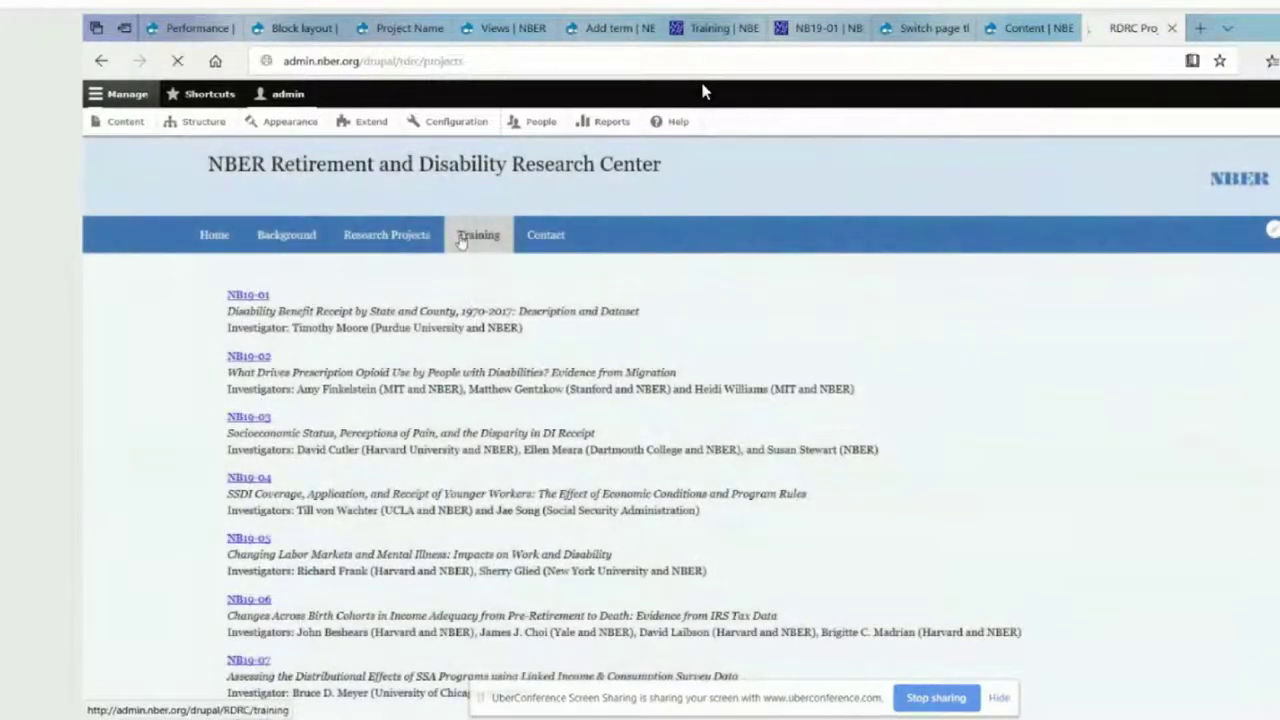
click(461, 240)
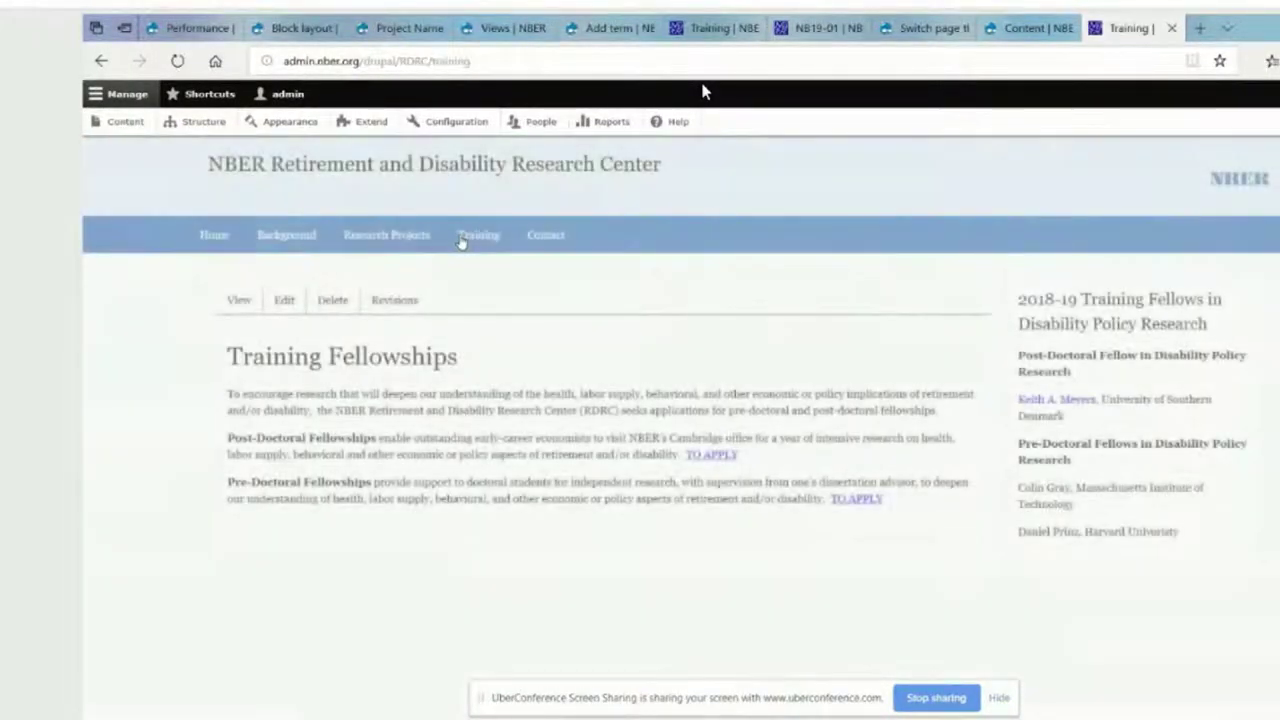
click(554, 243)
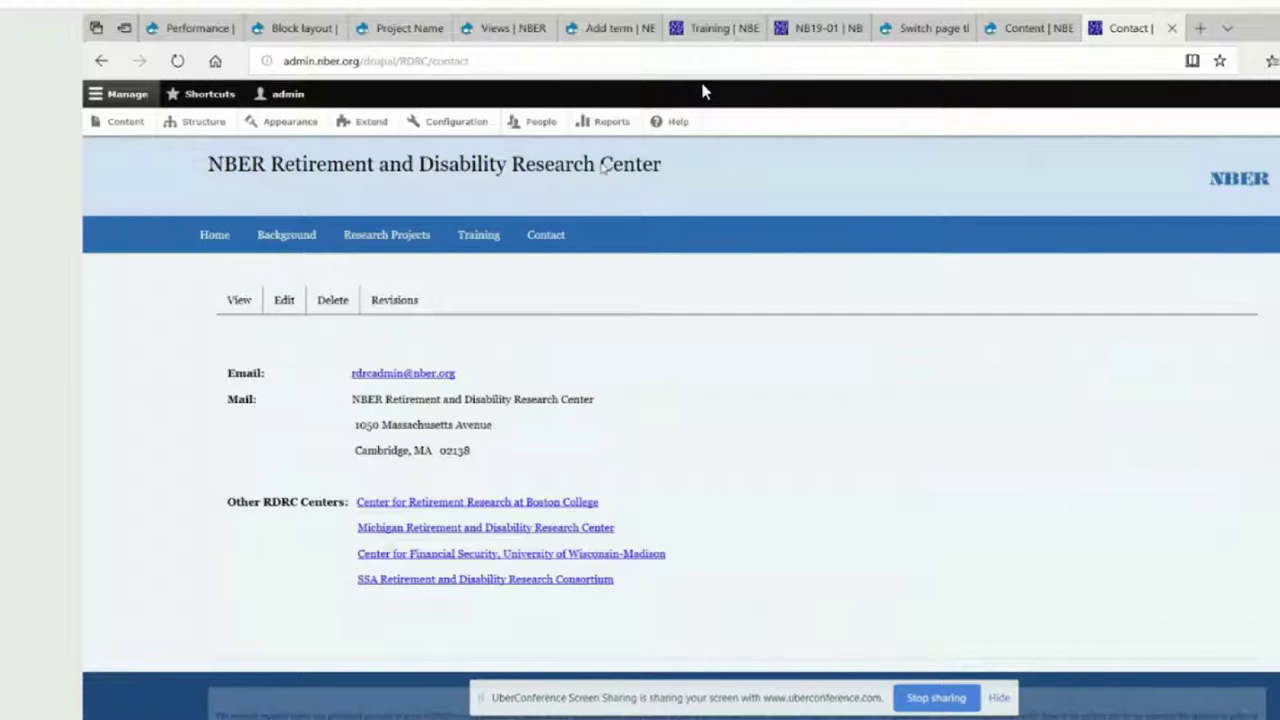
click(212, 242)
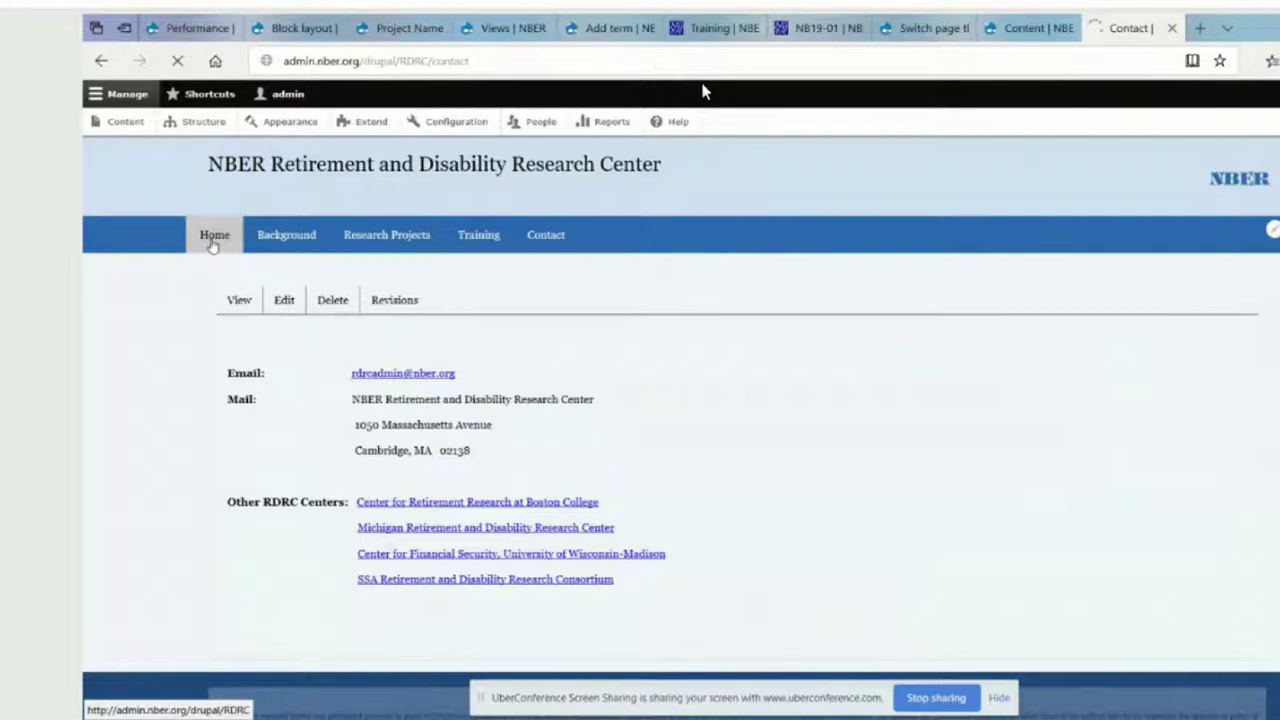
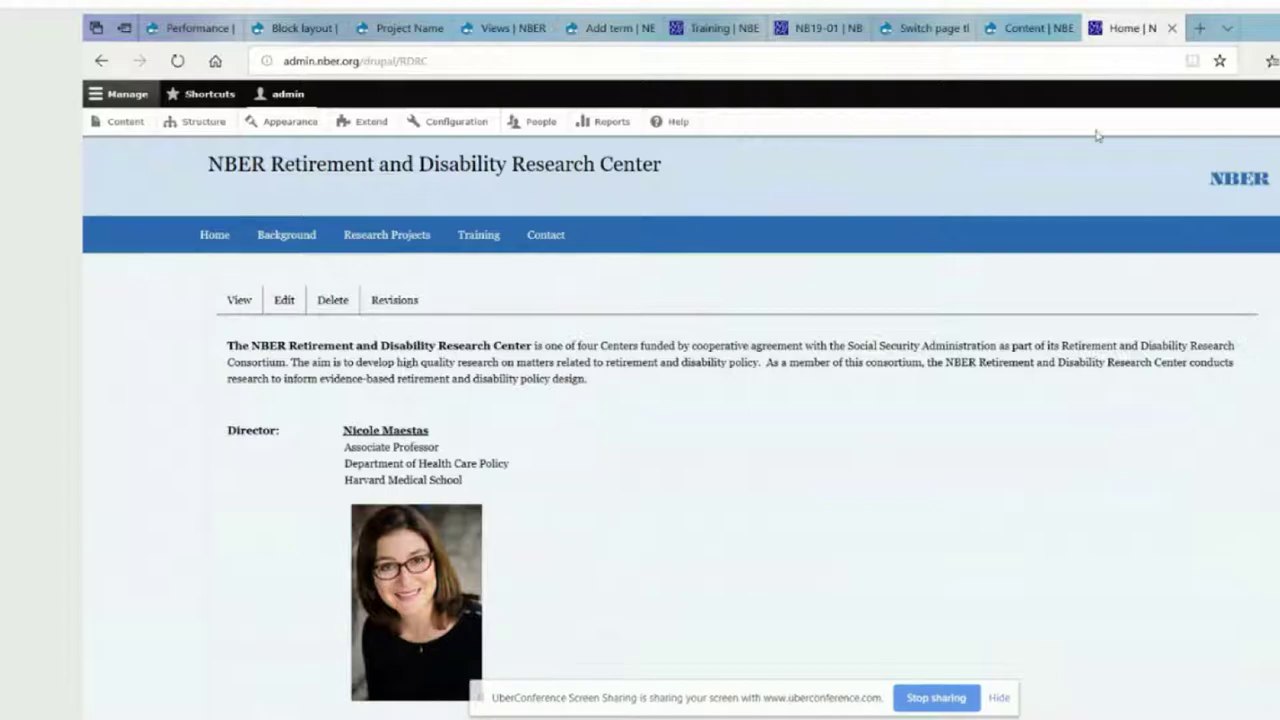
- Review the open NB19-01 page and Views list, then inspect the Label and allowed HTML tags in the Project Name field settings
click(820, 30)
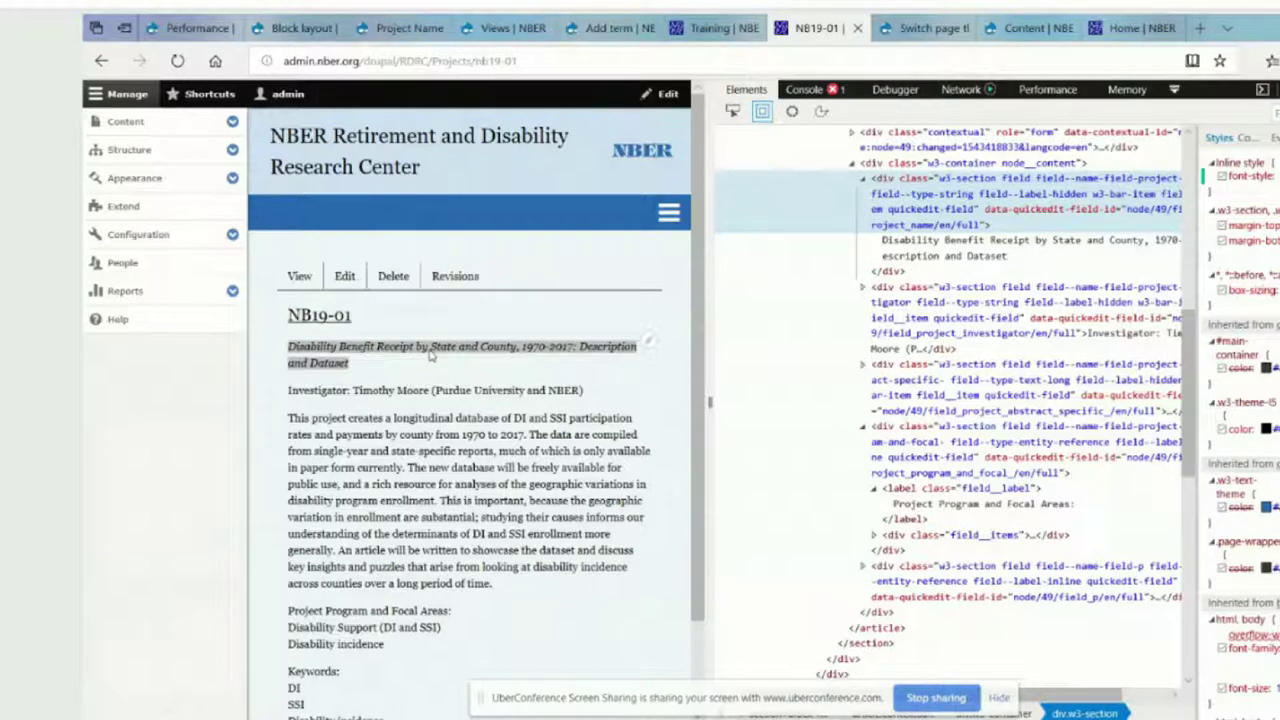
click(502, 30)
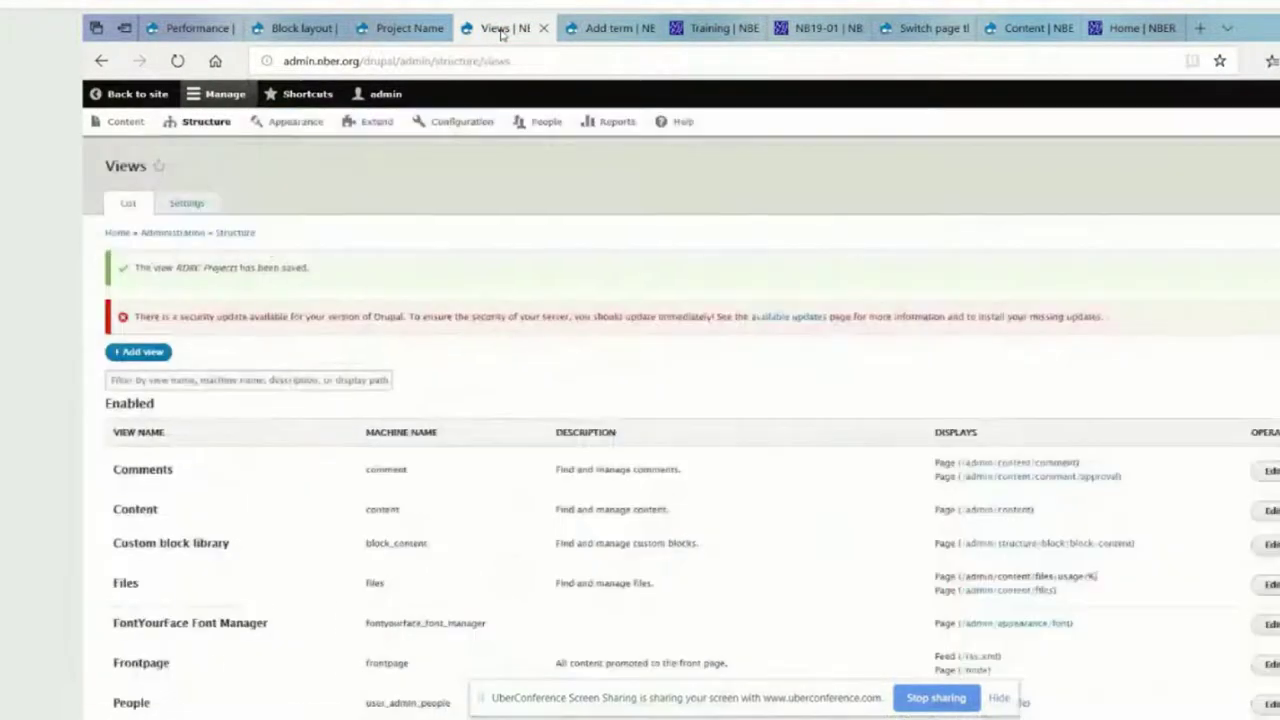
click(400, 30)
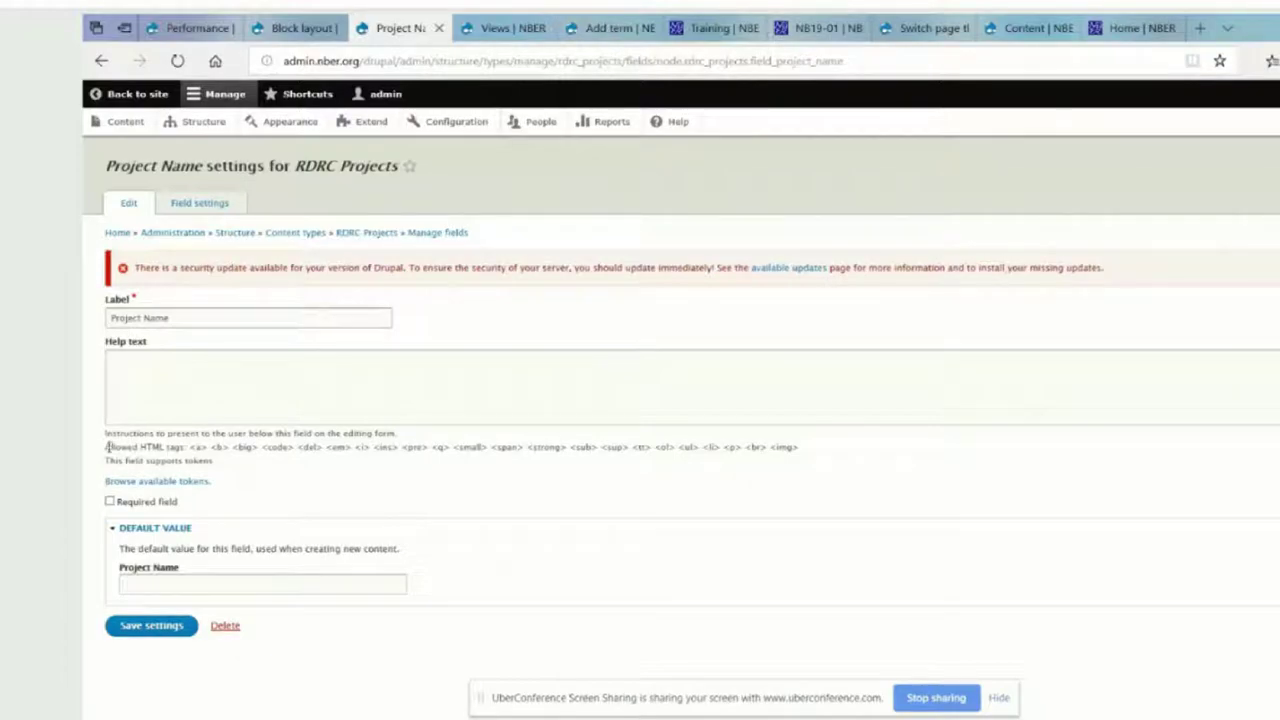
drag(106, 445, 272, 465)
drag(206, 317, 86, 320)
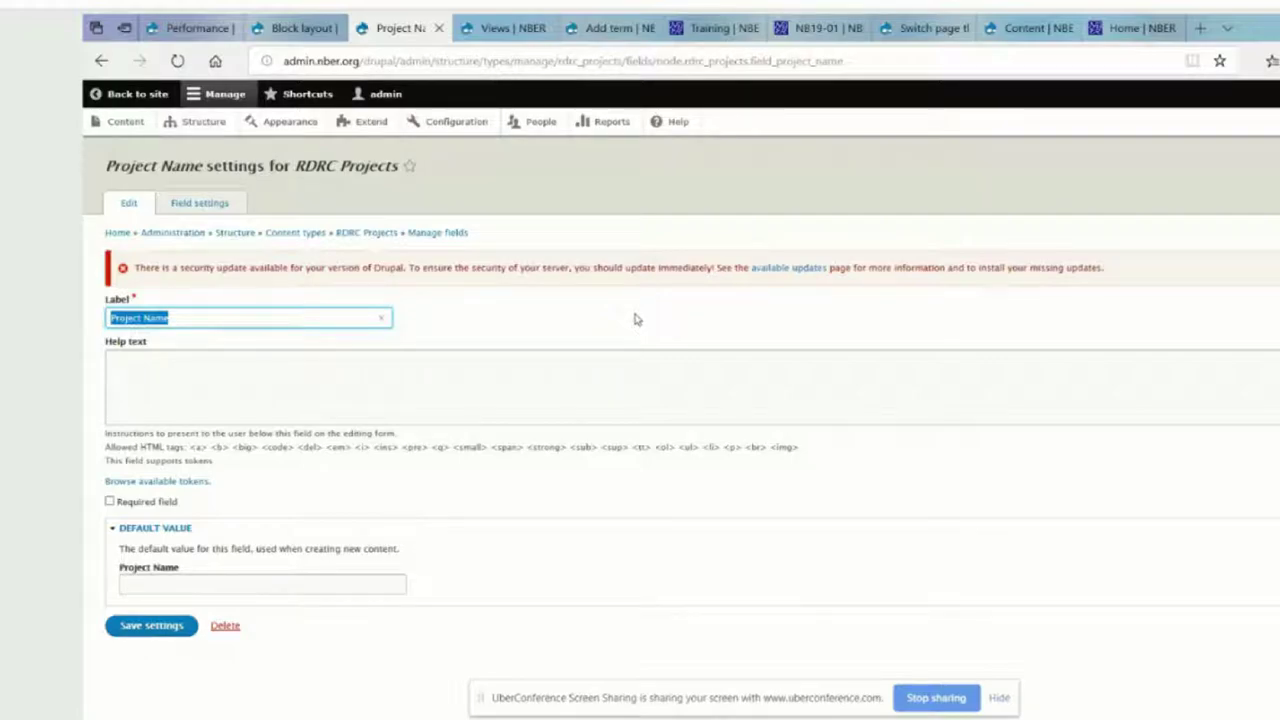
- Open the NB19-01 project's edit form in a new tab and examine its name, investigator, body and focal area fields
click(812, 30)
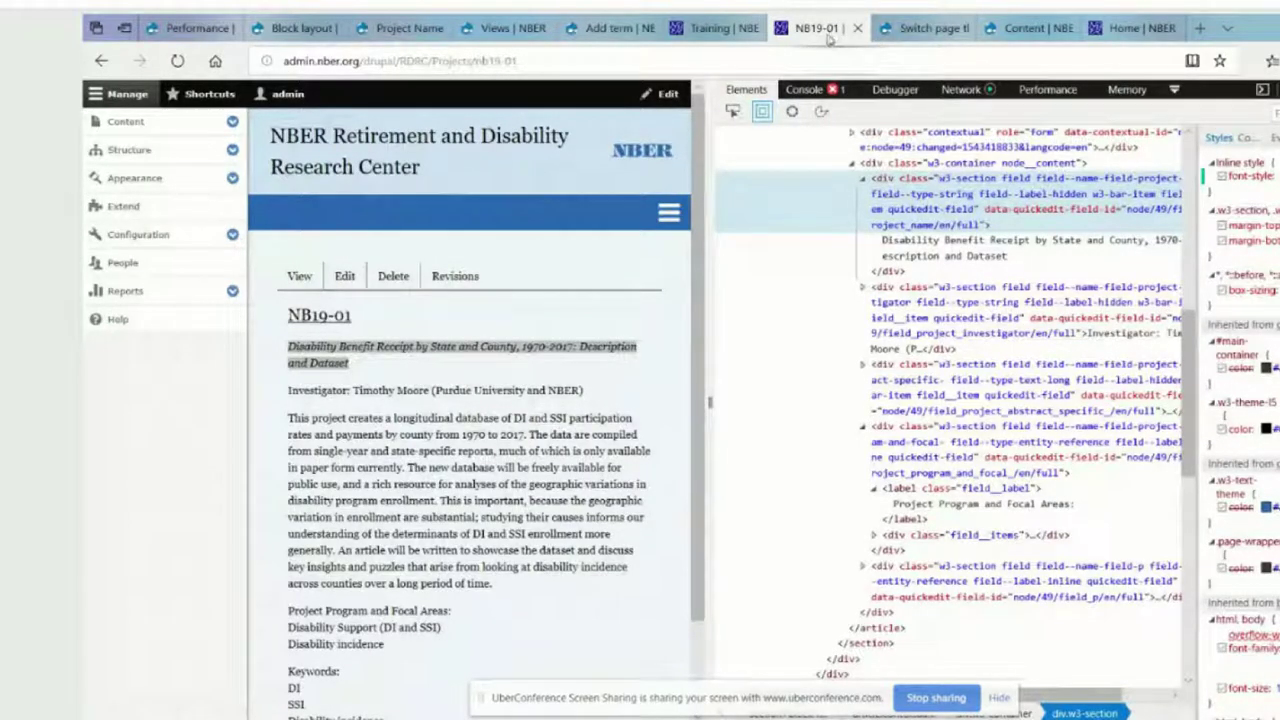
middle_click(340, 280)
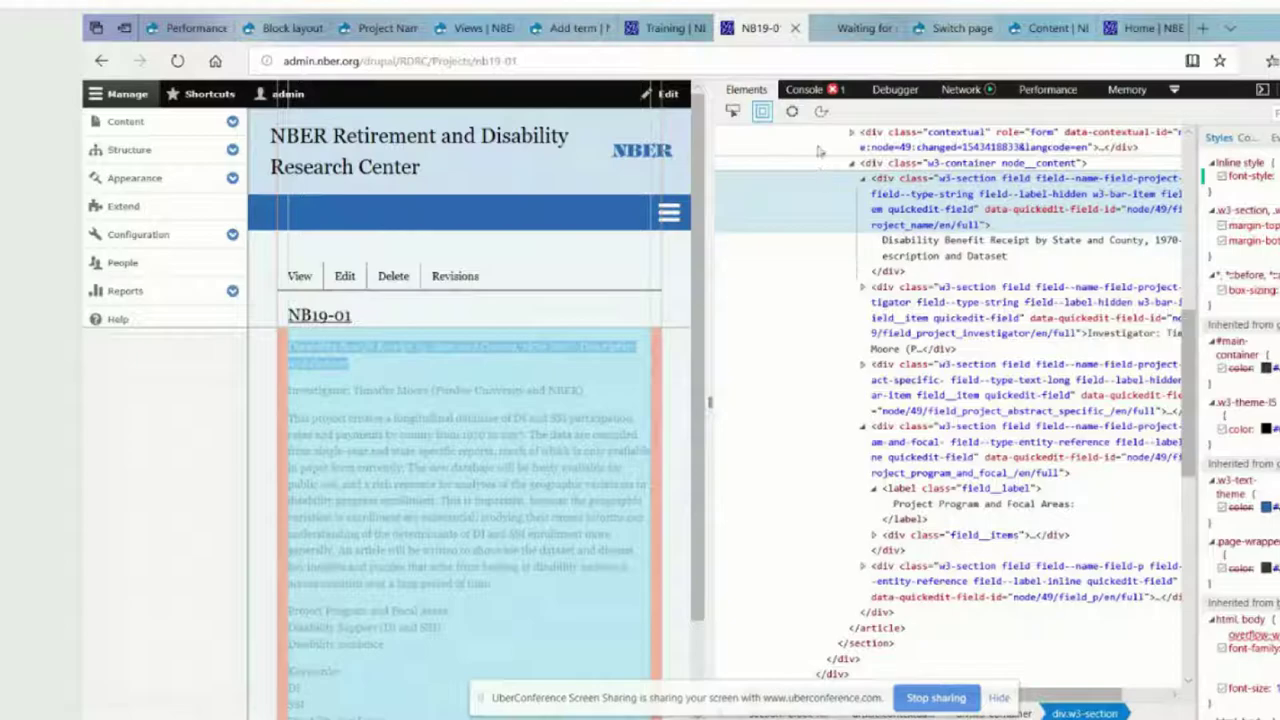
click(836, 32)
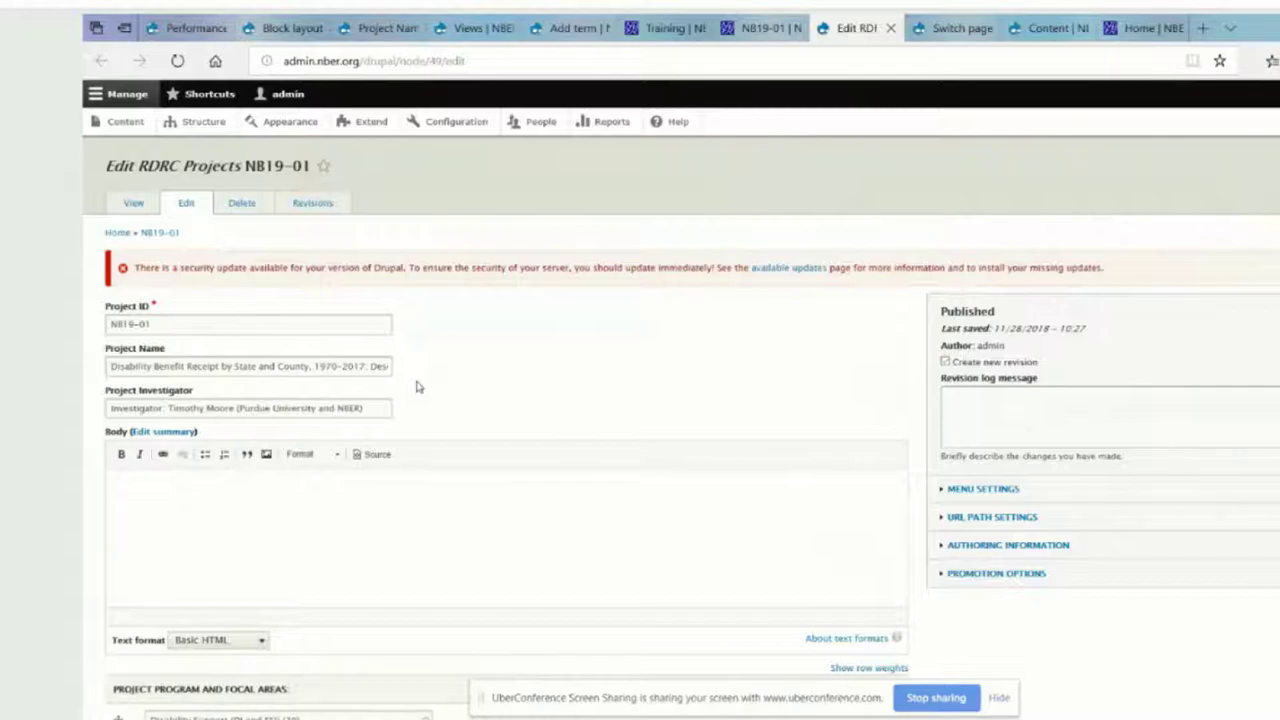
scroll(418, 387, down, 2)
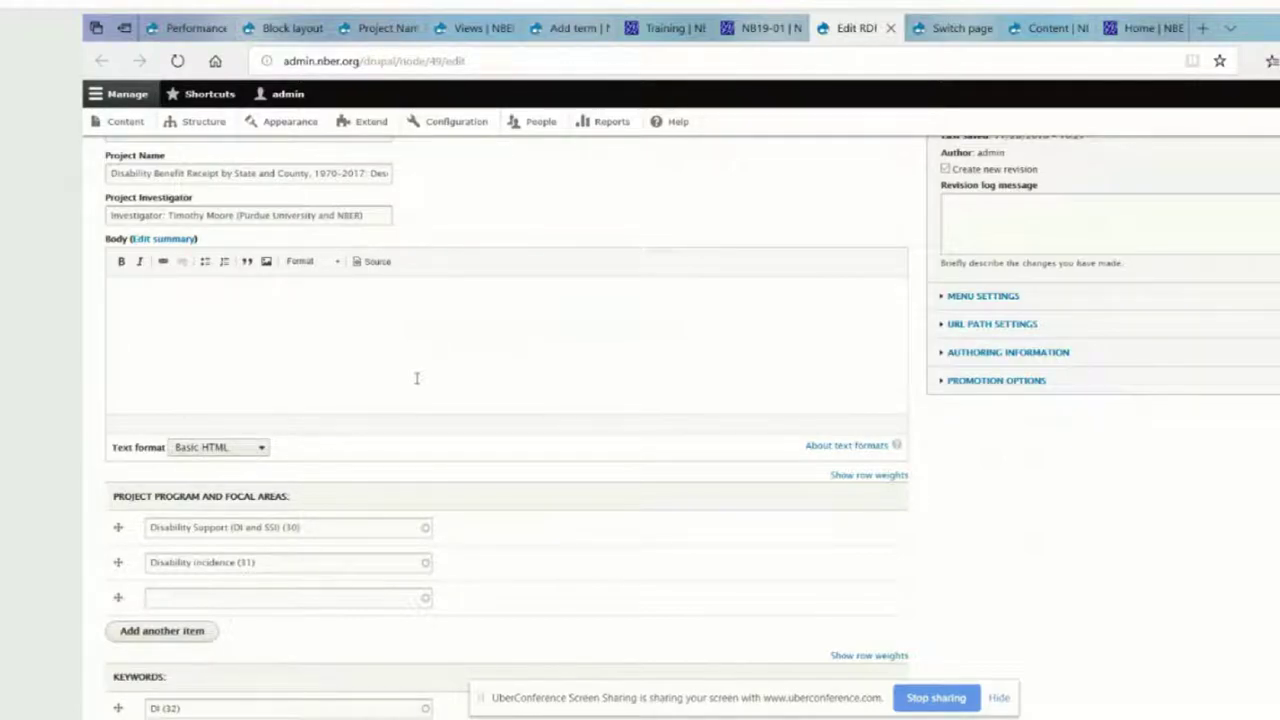
- Return from the edit form to the NB19-01 page and examine its Project Program and Focal Areas, Keywords and Investigator labels
scroll(417, 378, up, 1)
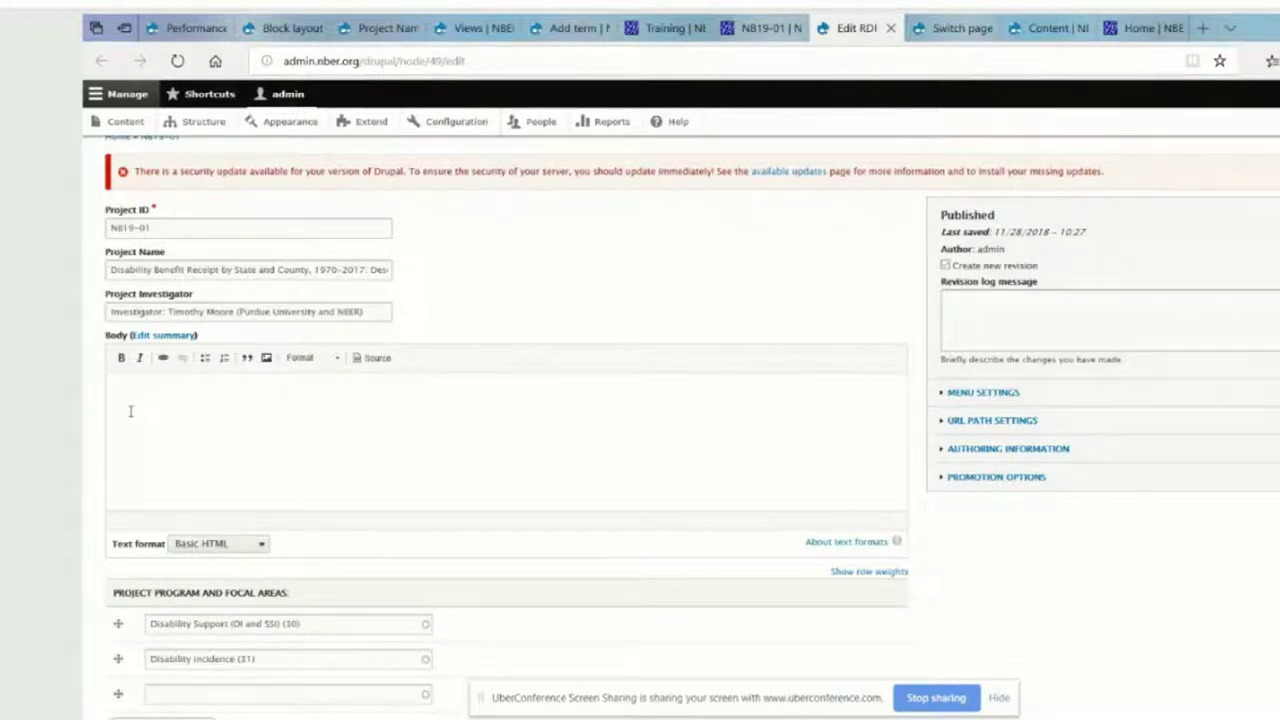
click(766, 30)
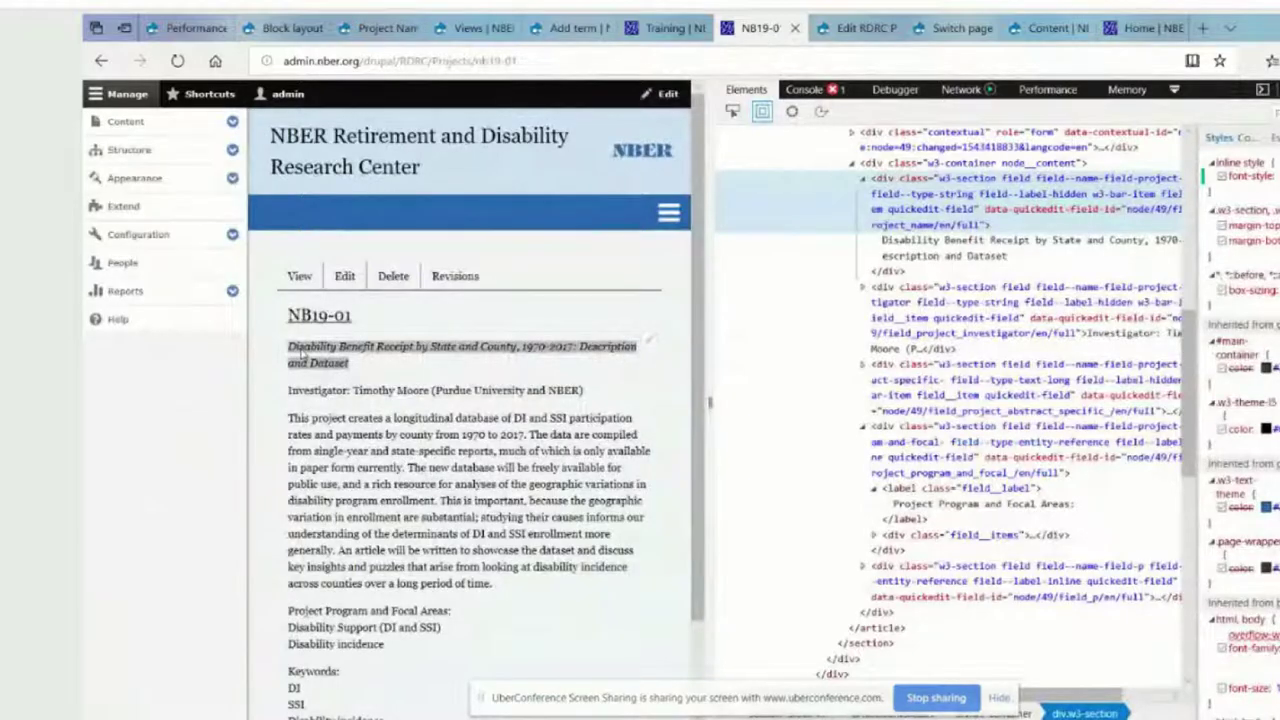
drag(288, 610, 458, 612)
scroll(455, 632, down, 1)
scroll(455, 632, down, 1)
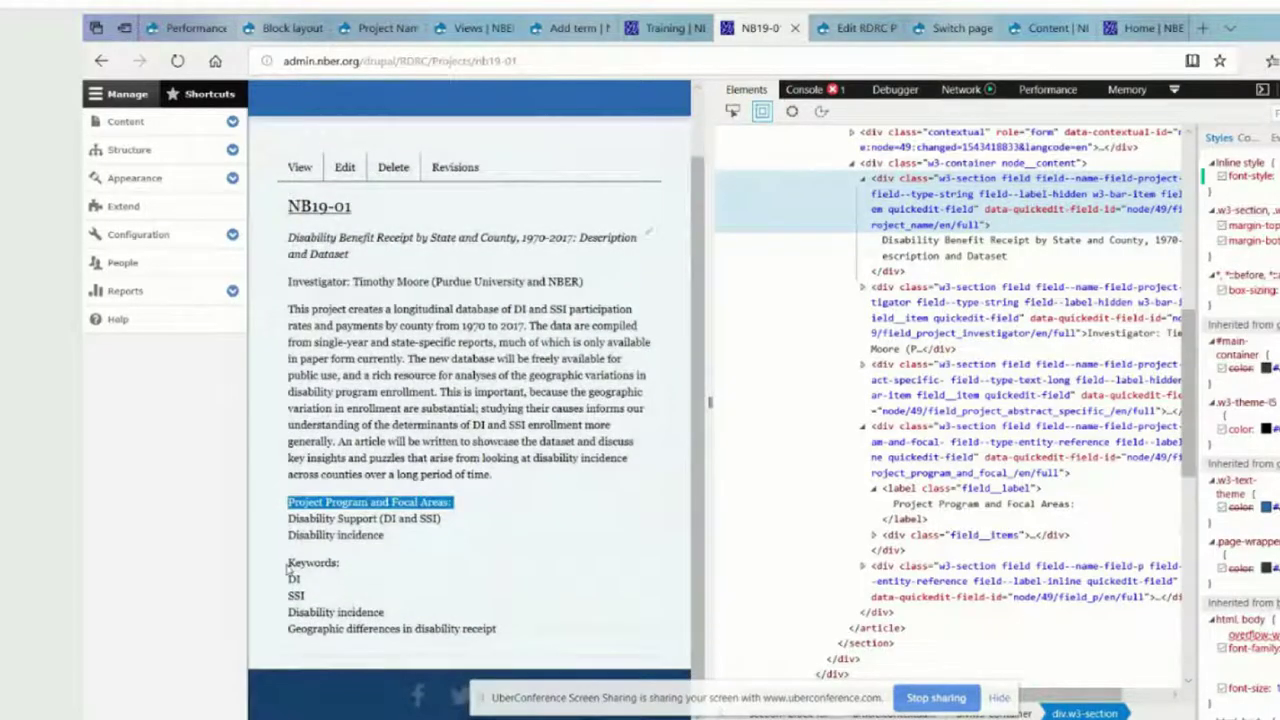
drag(288, 562, 344, 564)
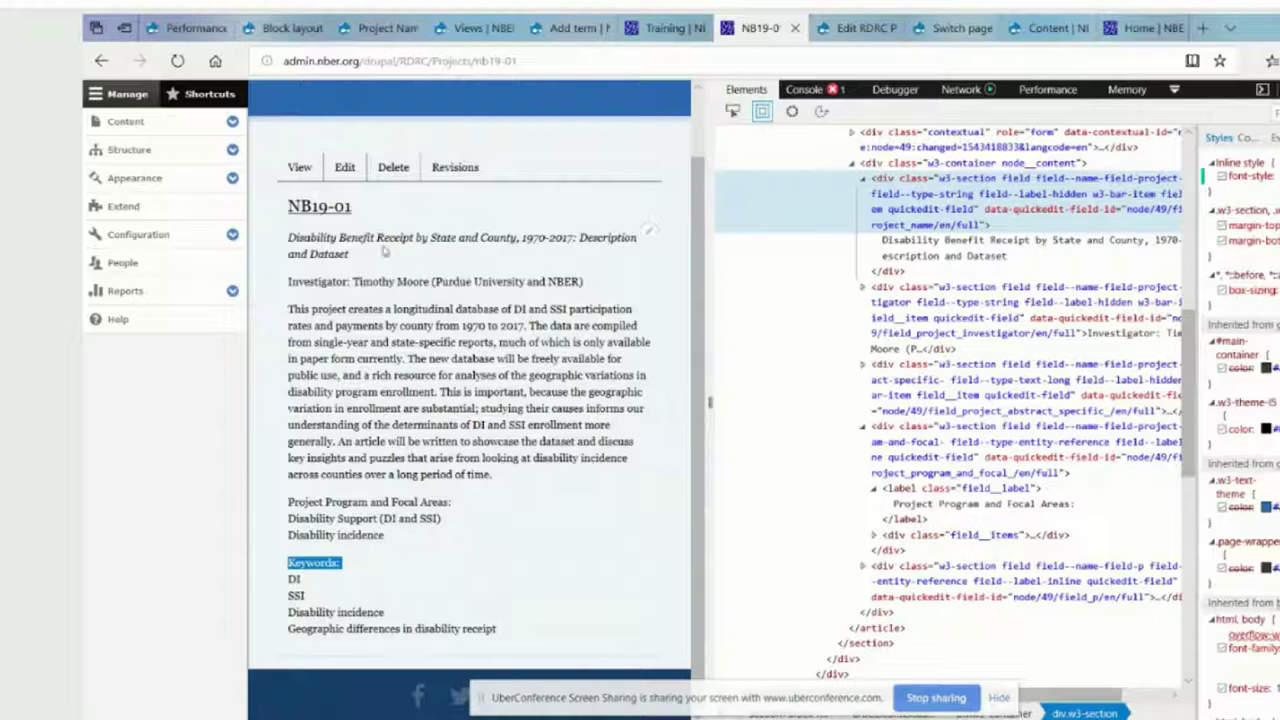
drag(288, 281, 351, 282)
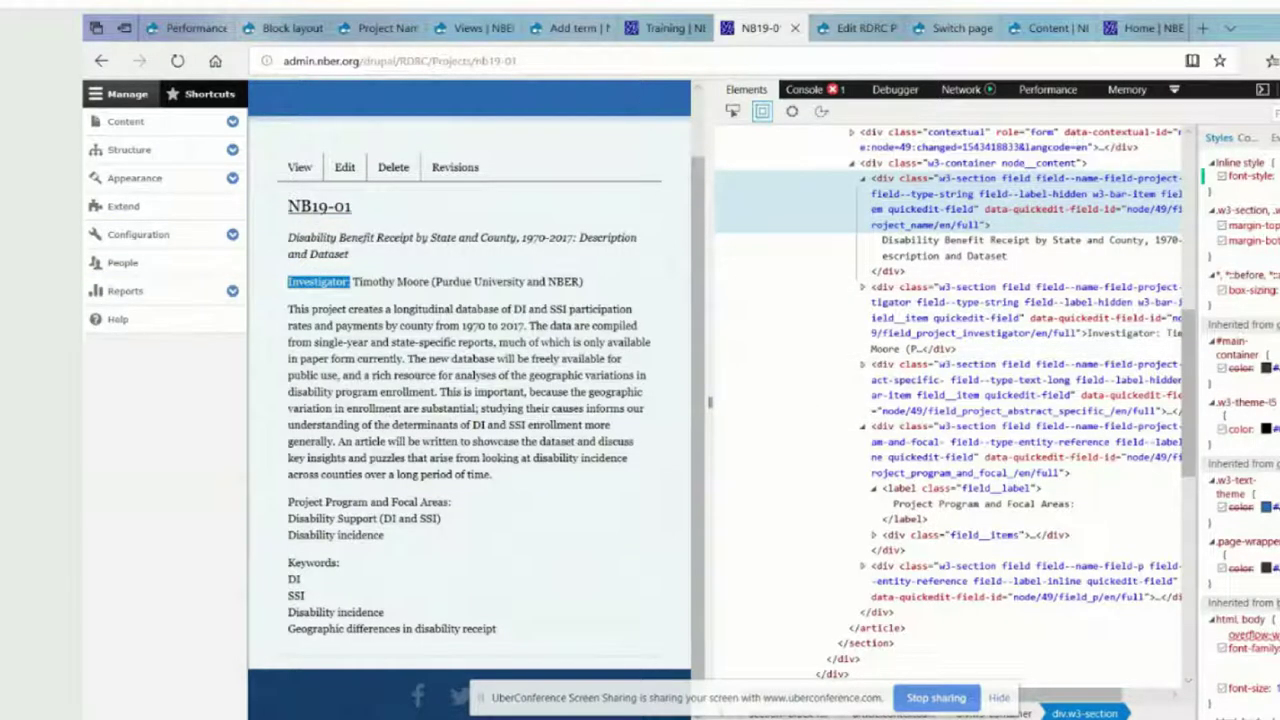
- Switch to EditPlus, bring up the rdrc theme's styles.css, and go back to the NB19-01 page in Microsoft Edge
key(alt+Tab)
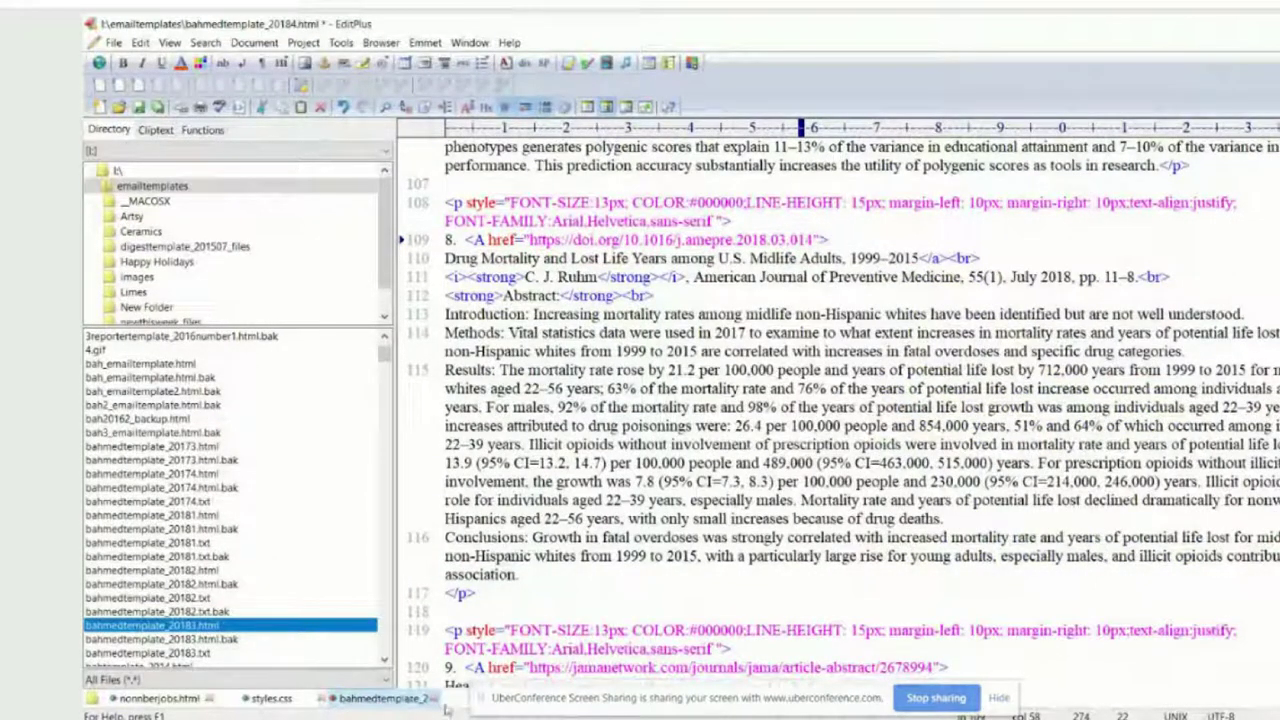
click(270, 698)
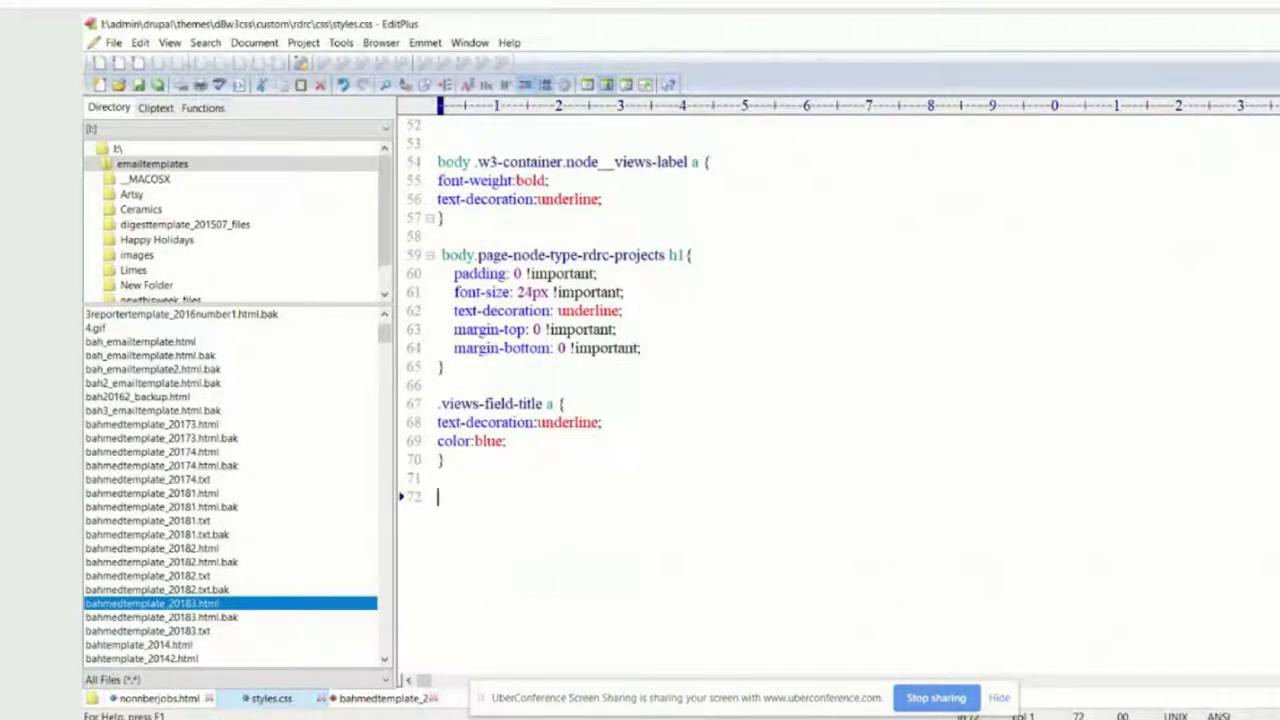
click(267, 719)
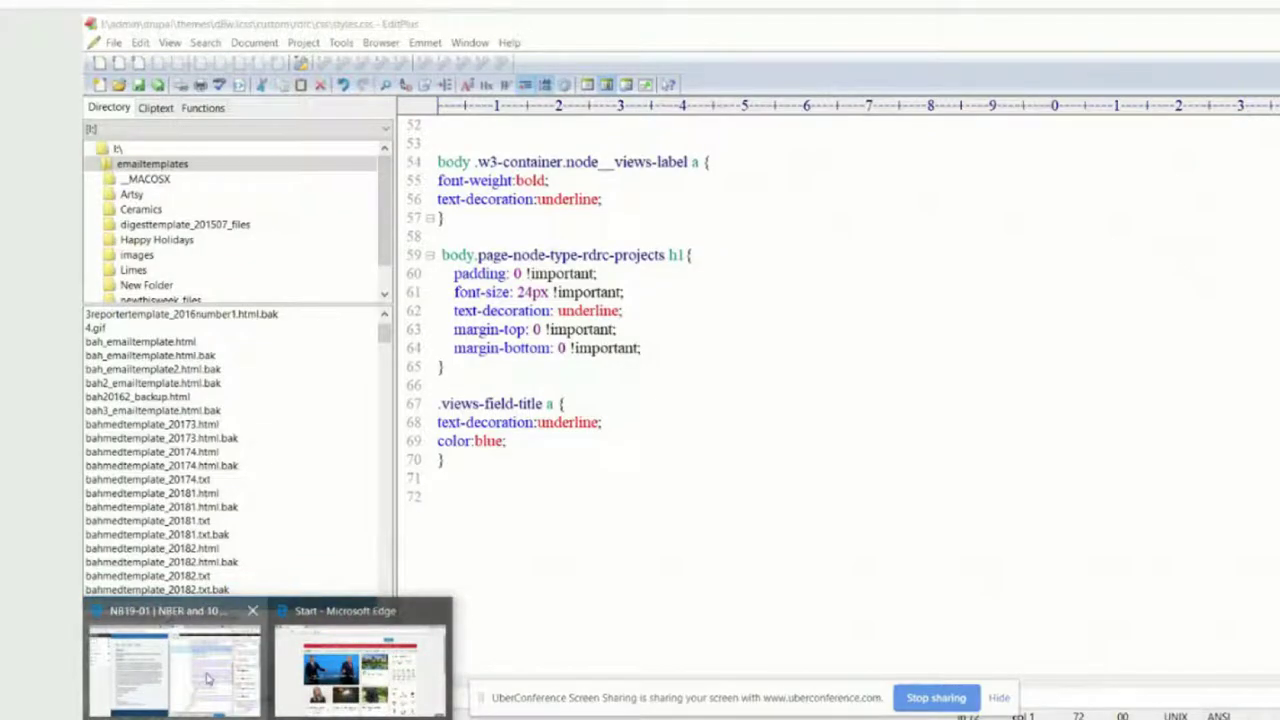
click(170, 670)
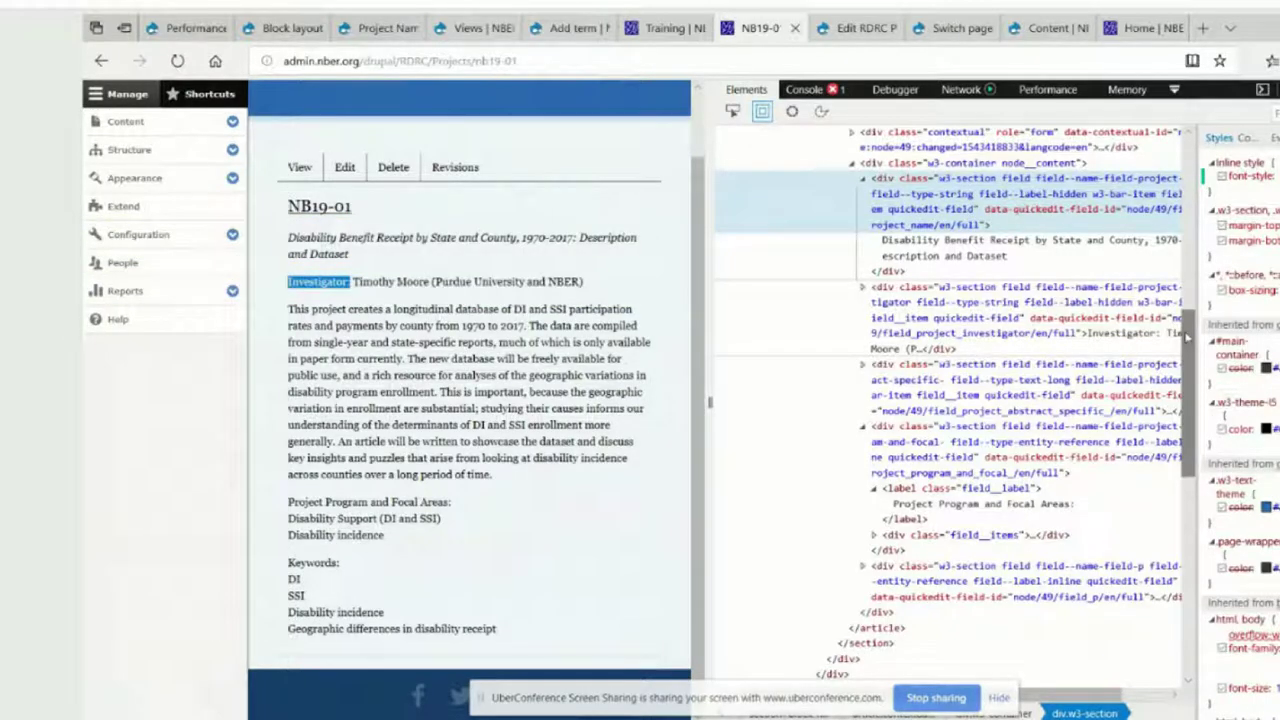
- Locate the project name field's div in the page's element tree and copy its full class value
scroll(1188, 337, up, 2)
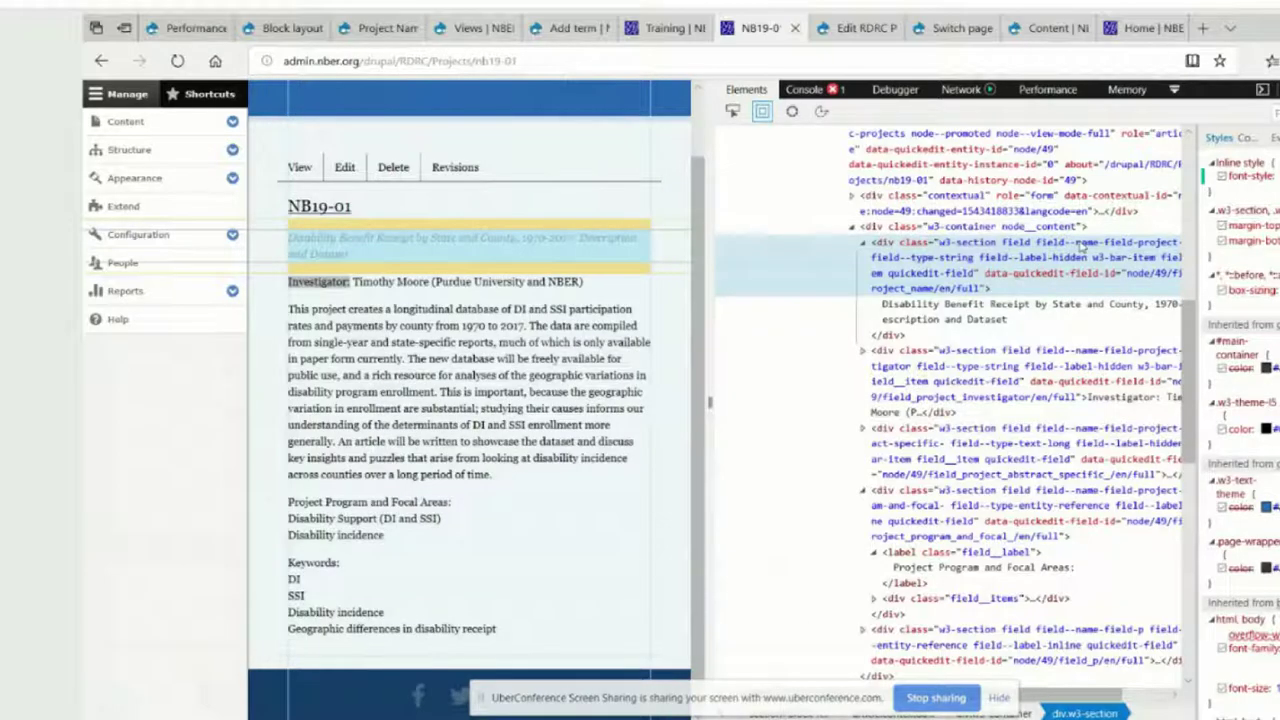
drag(1120, 694, 1172, 695)
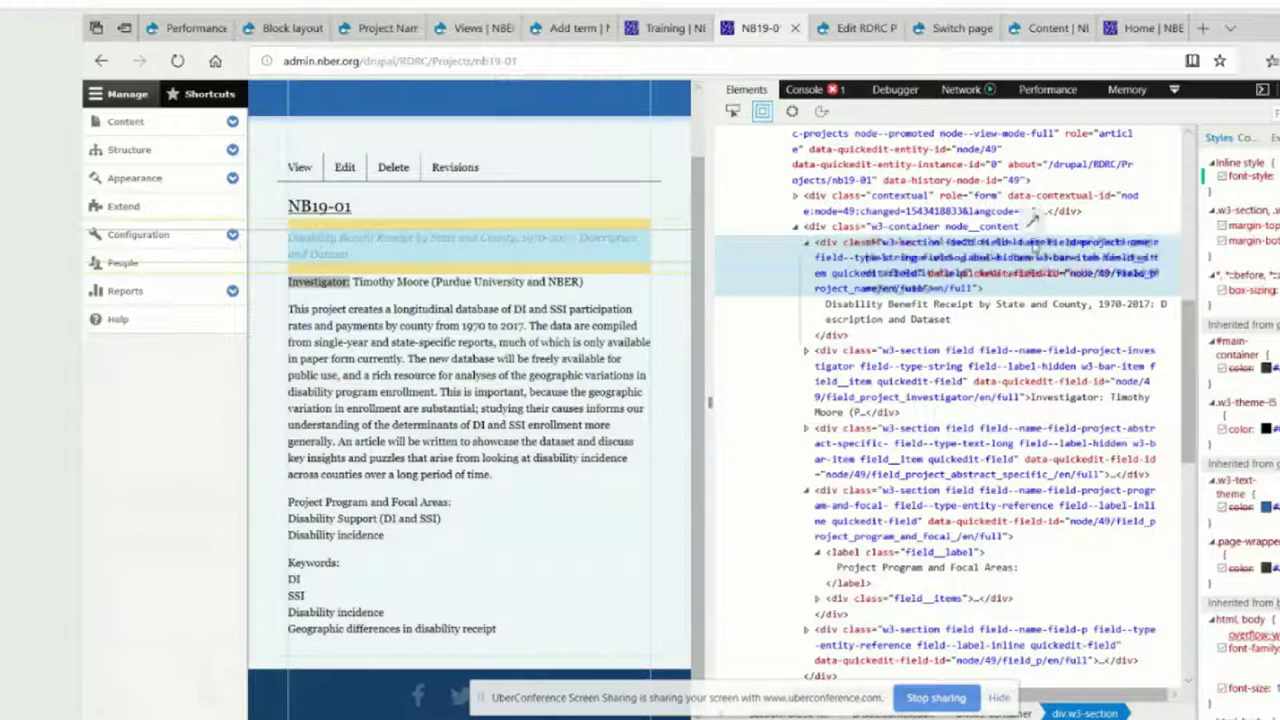
click(1070, 228)
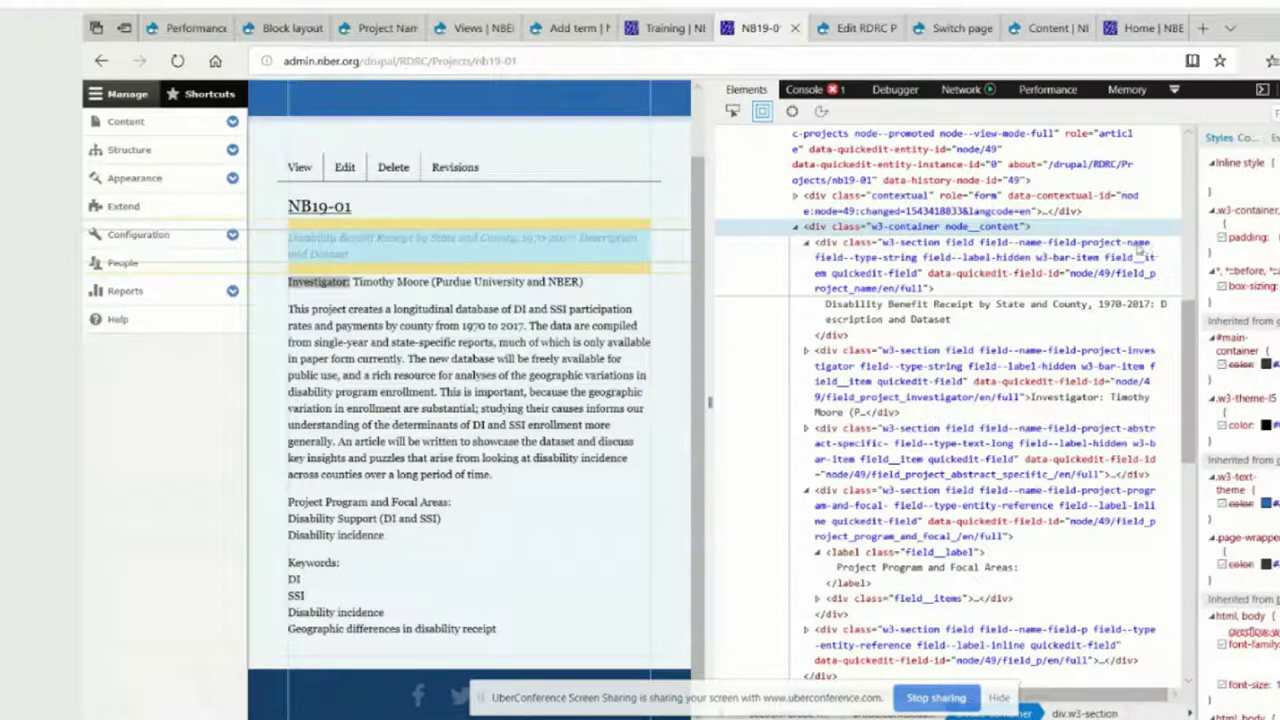
click(1066, 288)
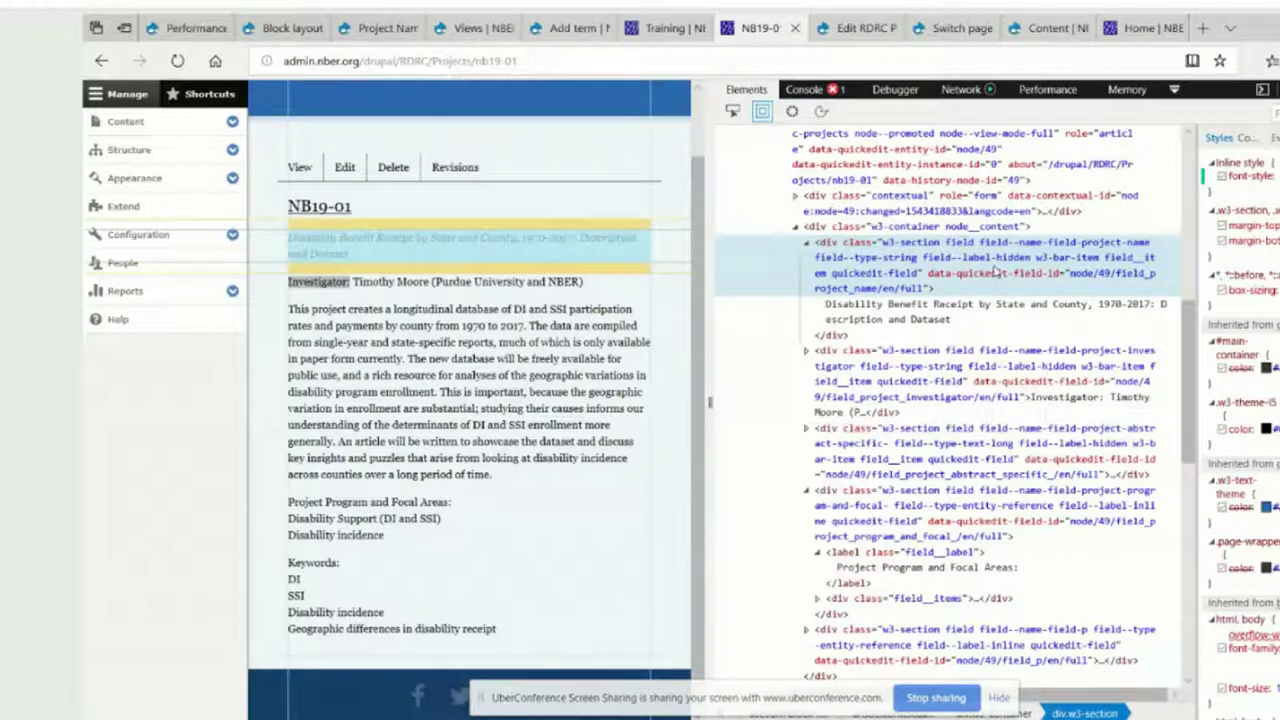
double_click(985, 247)
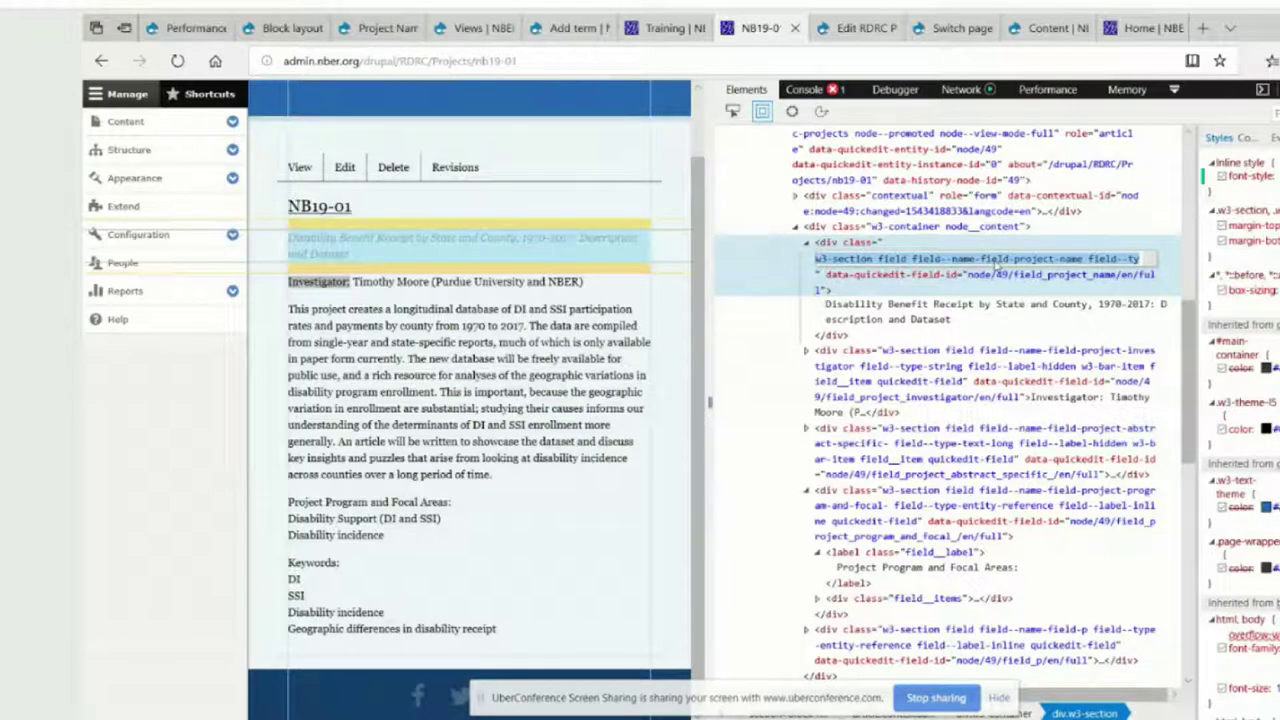
right_click(997, 262)
click(1080, 283)
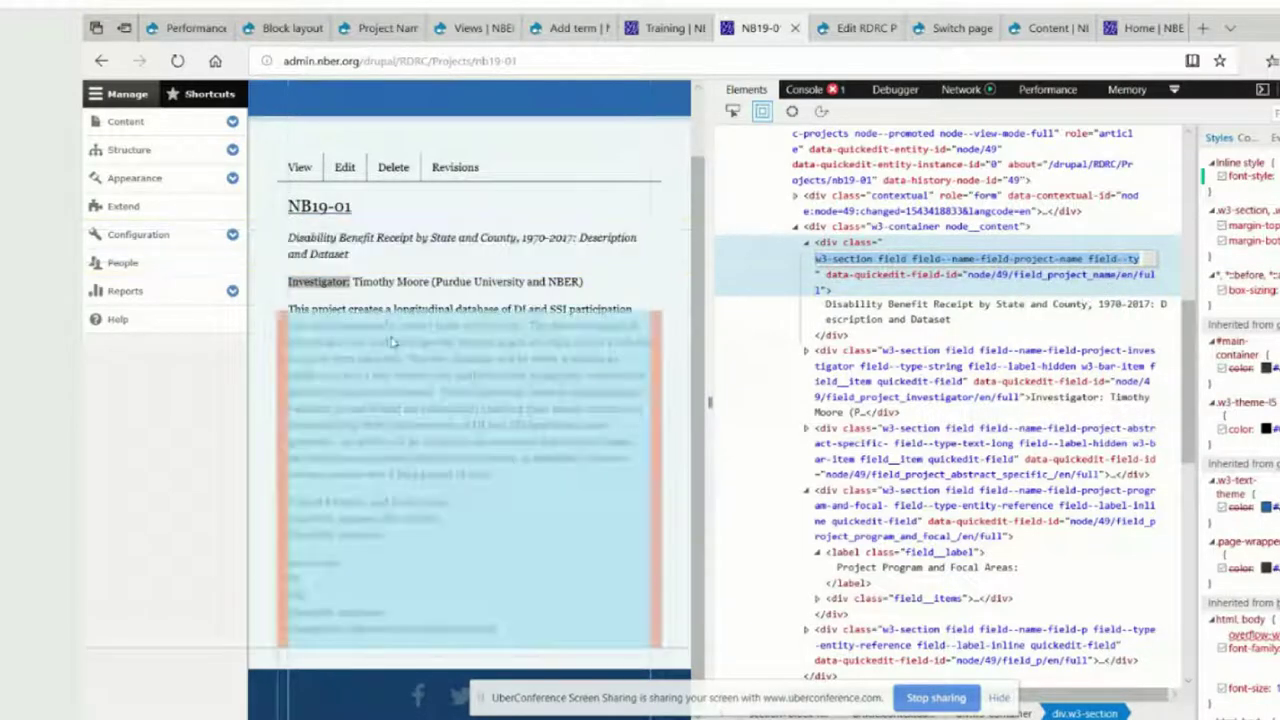
- Switch to EditPlus and paste the copied project name classes on the last line of styles.css
key(alt+Tab)
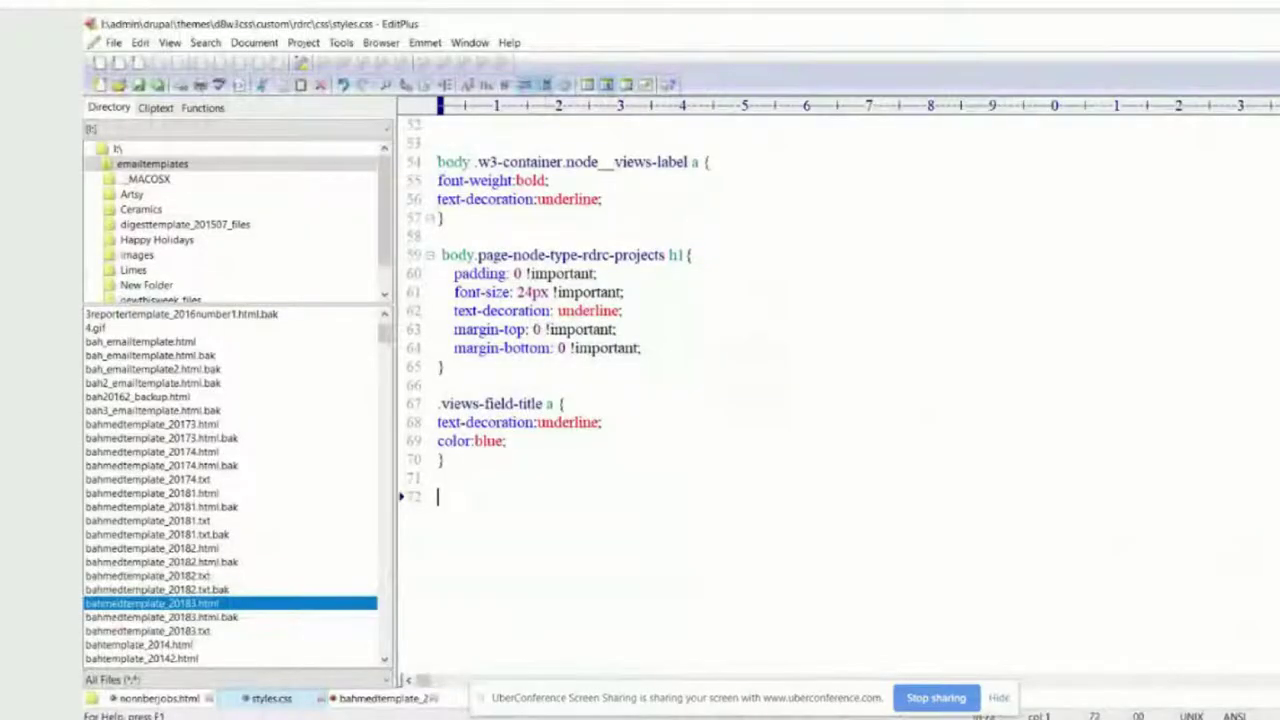
right_click(447, 510)
click(480, 286)
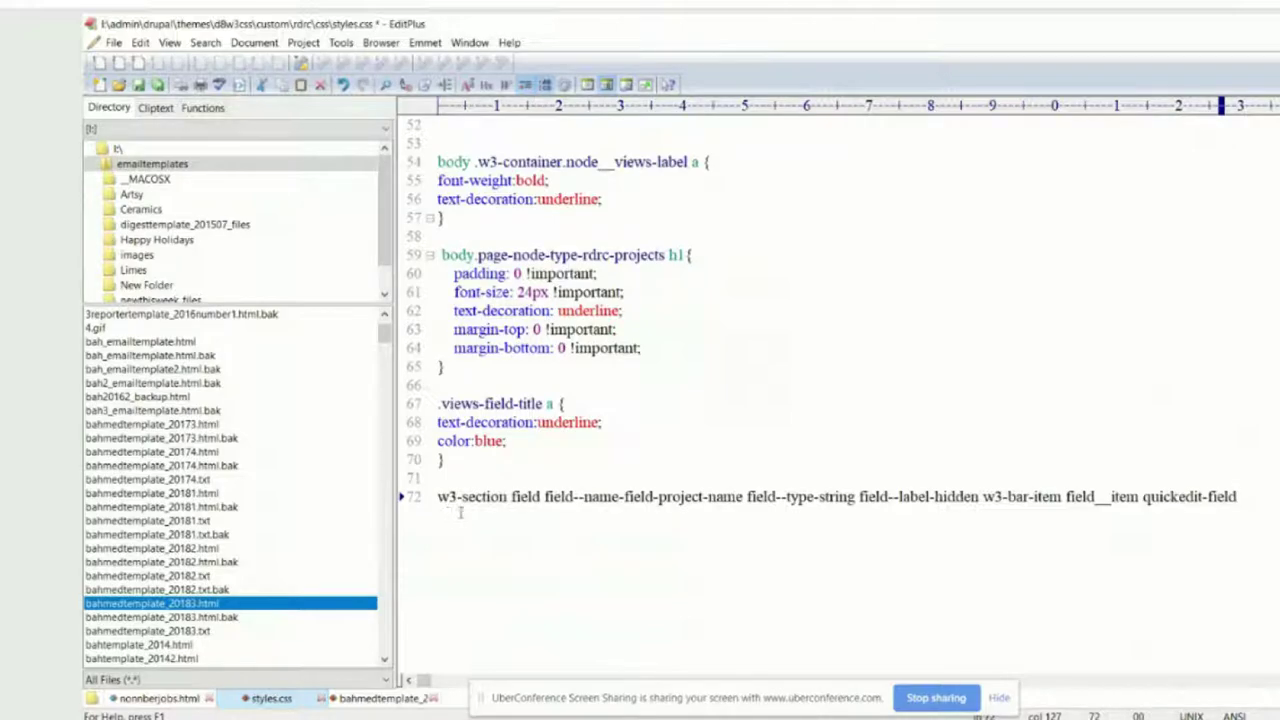
- Trim the pasted classes to field--name-field-project-name and prefix a period, making the selector .field--name-field-project-name
drag(437, 497, 543, 497)
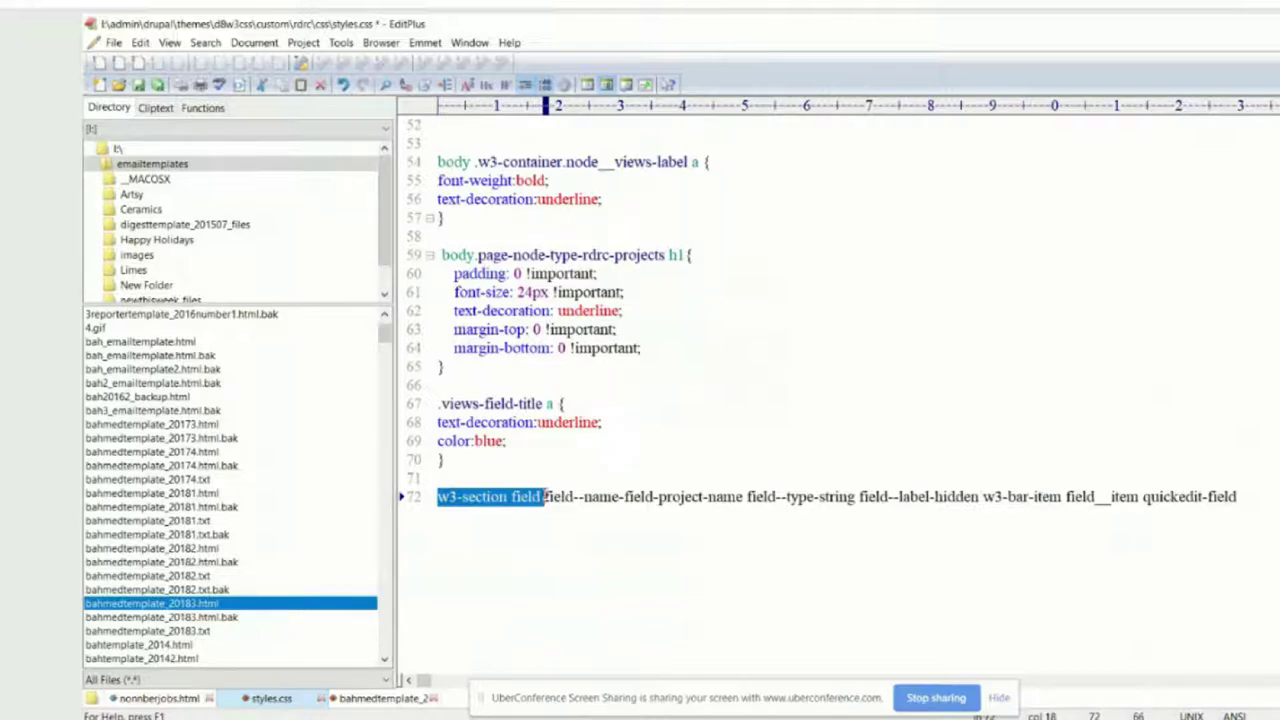
key(Delete)
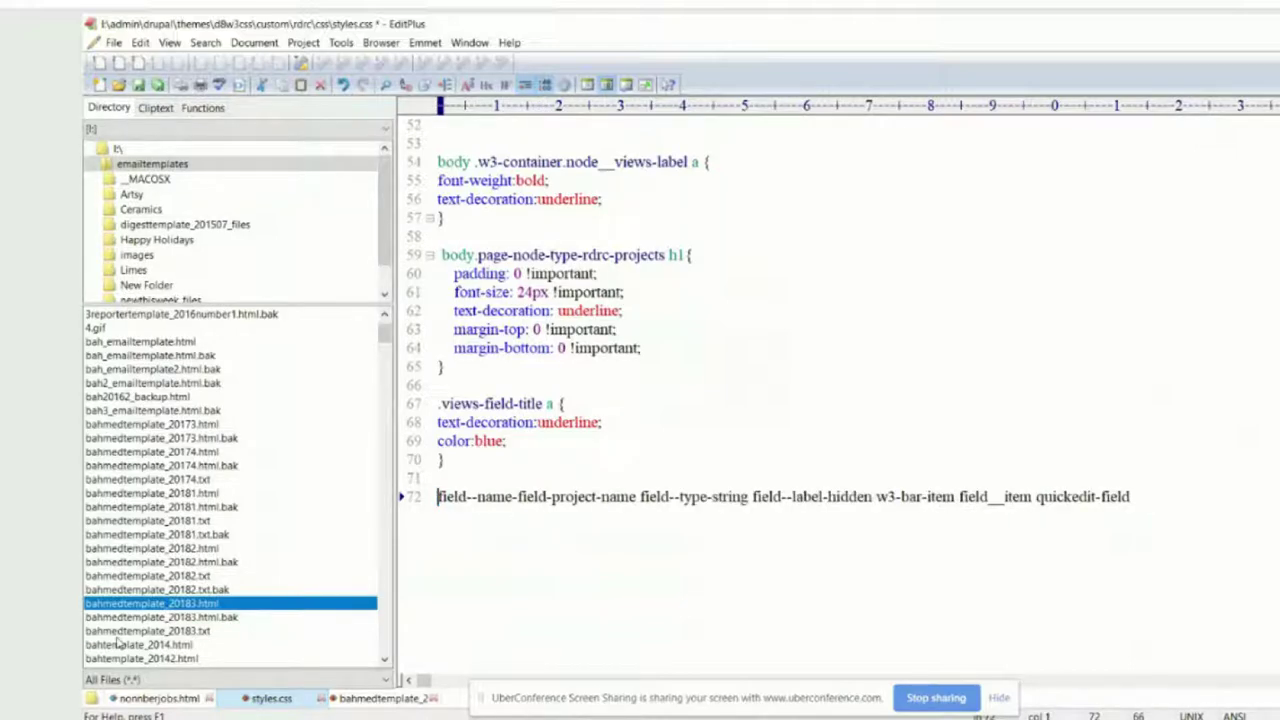
click(636, 497)
key(shift+End)
key(Delete)
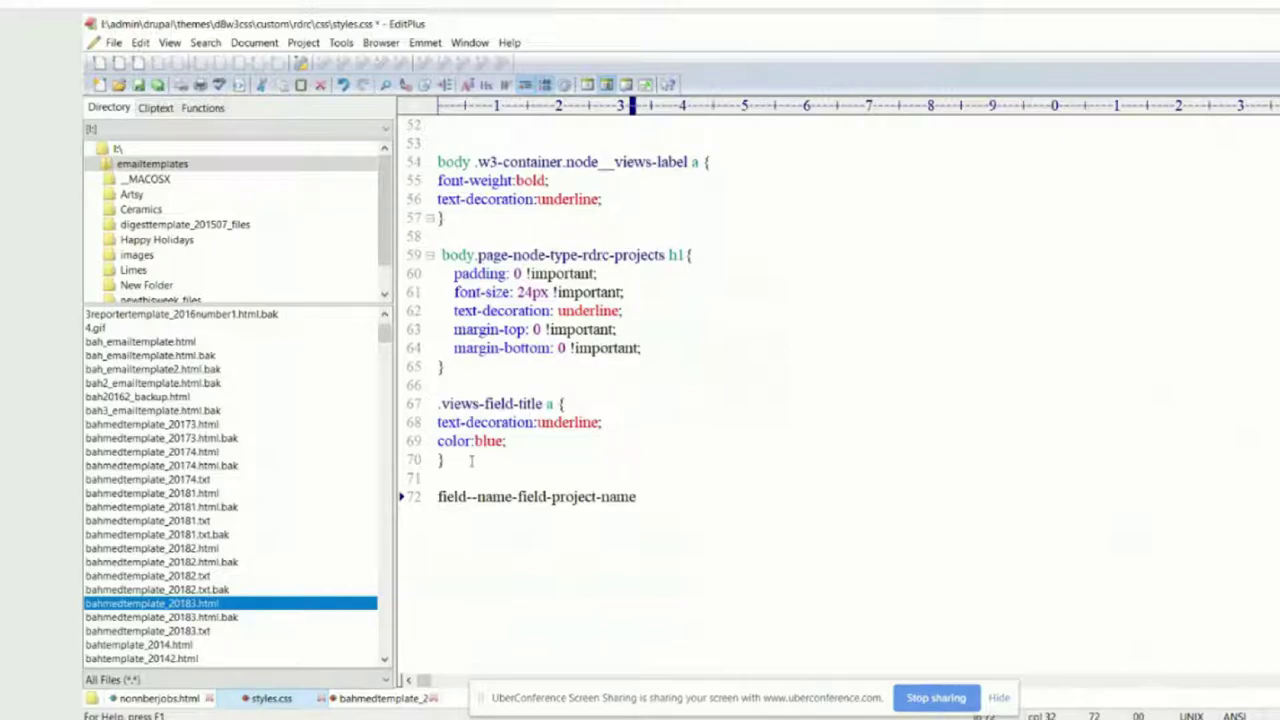
click(437, 497)
text(.)
click(647, 500)
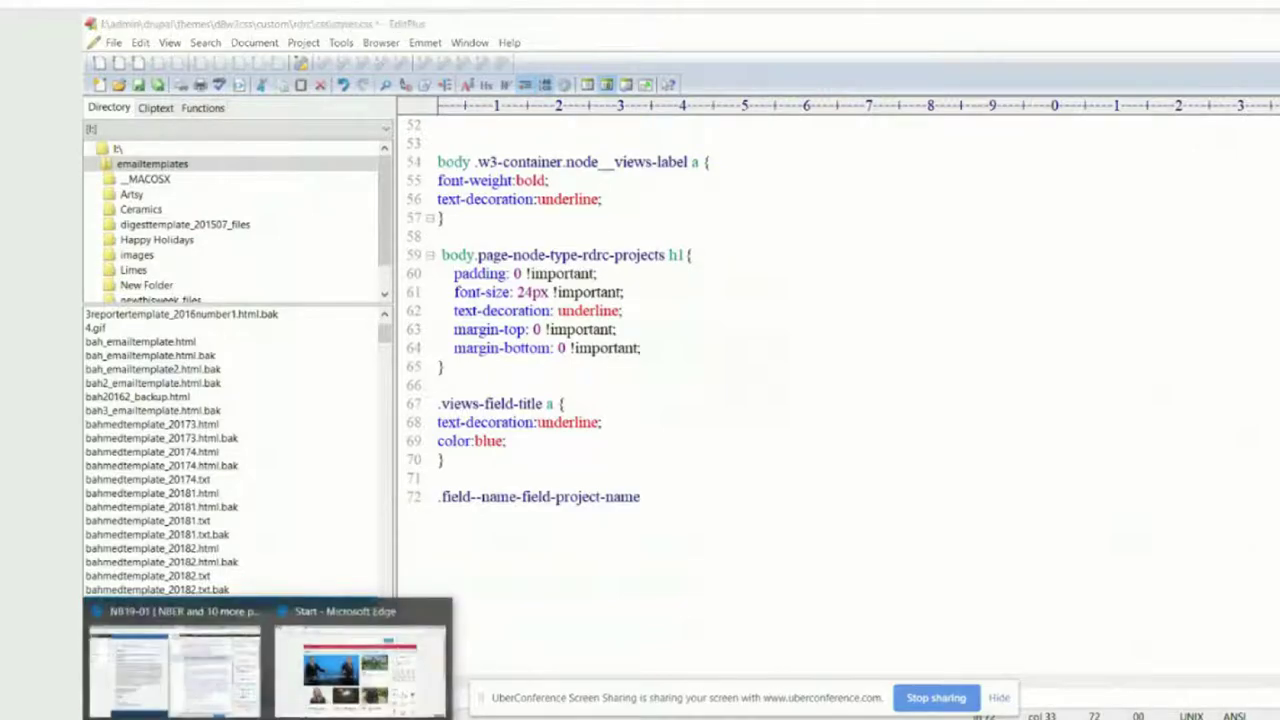
- Switch back to the NB19-01 page in Edge and copy the class value of the article element enclosing the project fields
click(146, 679)
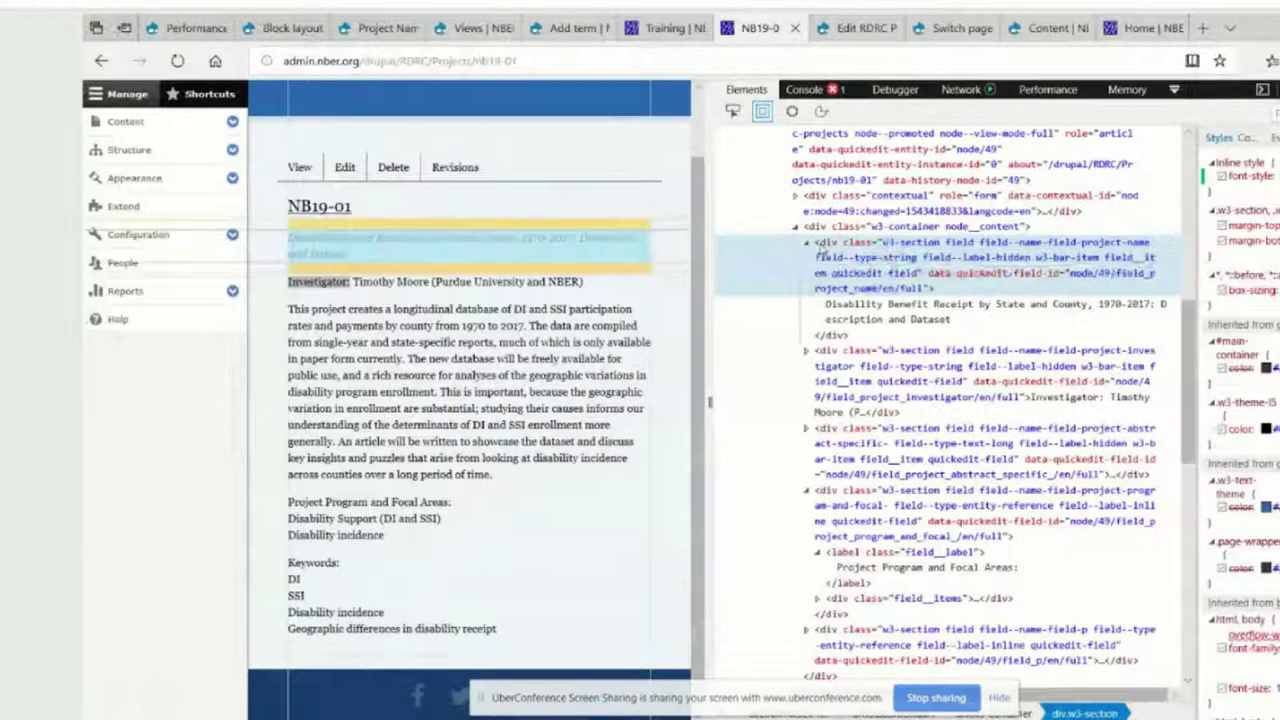
drag(1193, 328, 1195, 290)
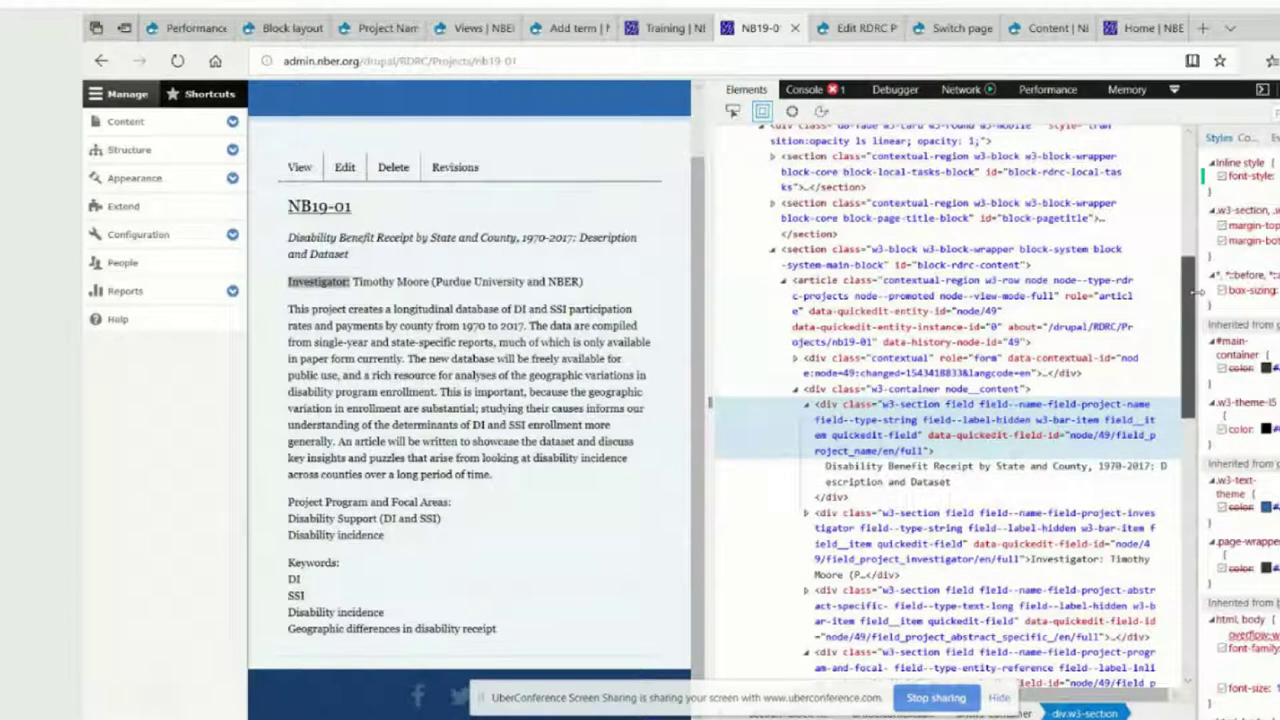
click(1124, 282)
double_click(1124, 282)
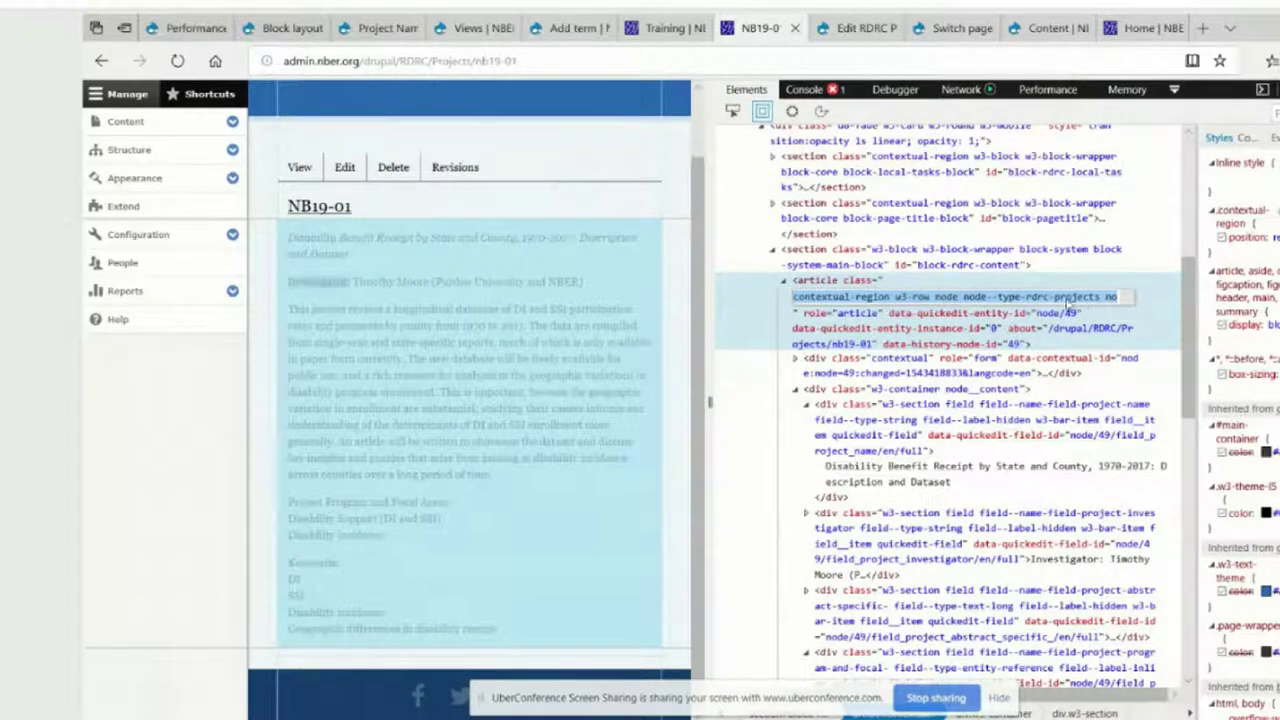
right_click(1067, 303)
click(1107, 329)
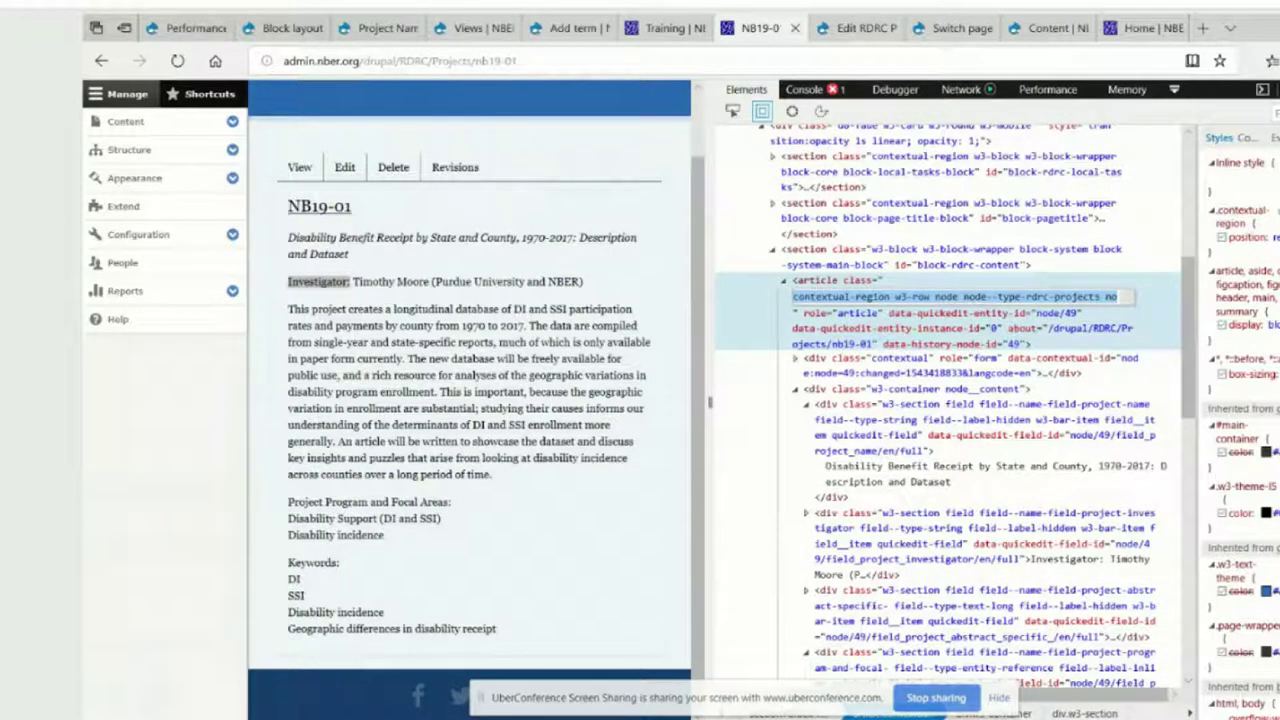
- Return to styles.css in EditPlus and paste the article's classes on a new line below .field--name-field-project-name
click(760, 650)
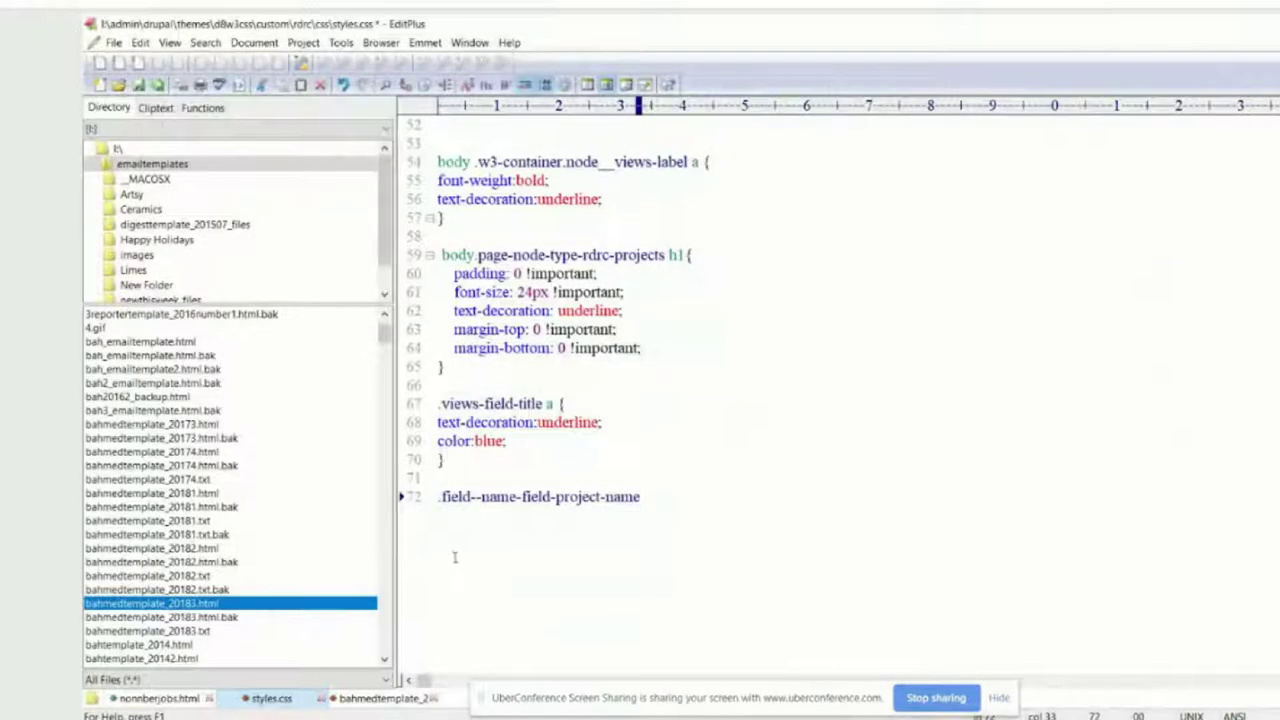
key(Return)
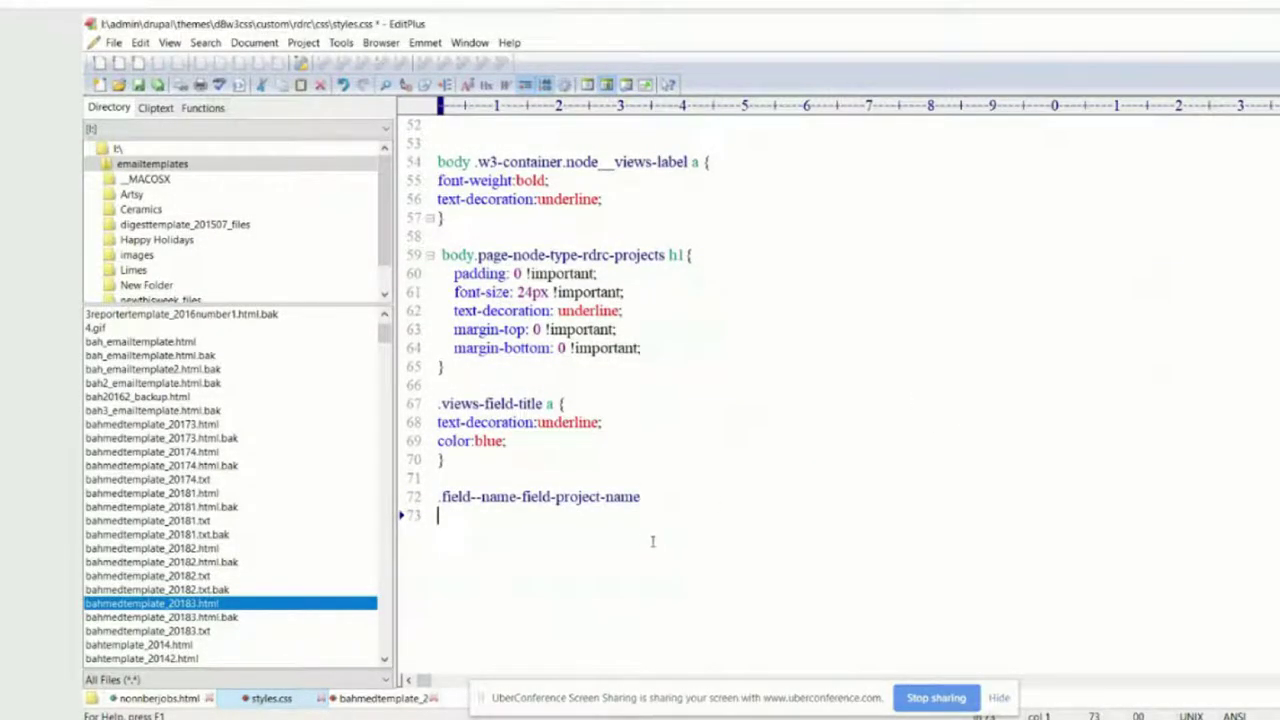
drag(643, 497, 460, 497)
key(End)
click(483, 500)
click(483, 510)
right_click(458, 528)
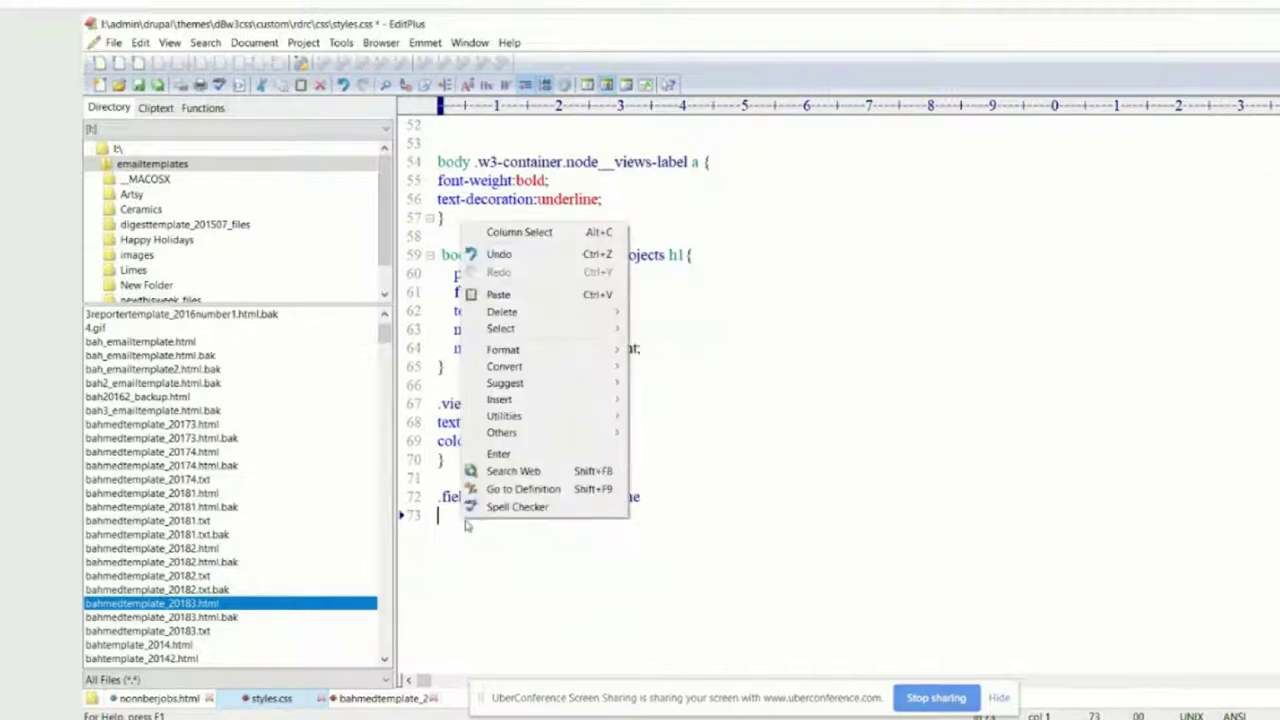
click(468, 294)
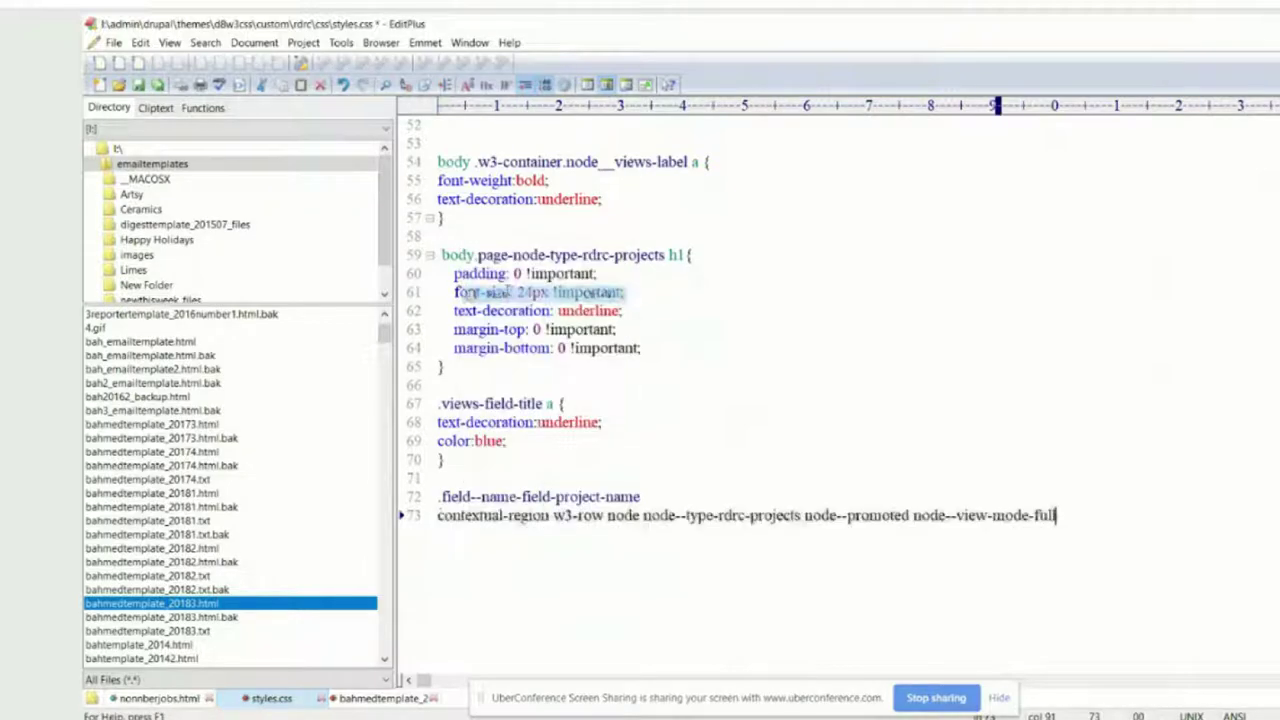
- Check the article element's class list on the NB19-01 page in Edge and return to styles.css in EditPlus
click(437, 515)
drag(437, 515, 530, 515)
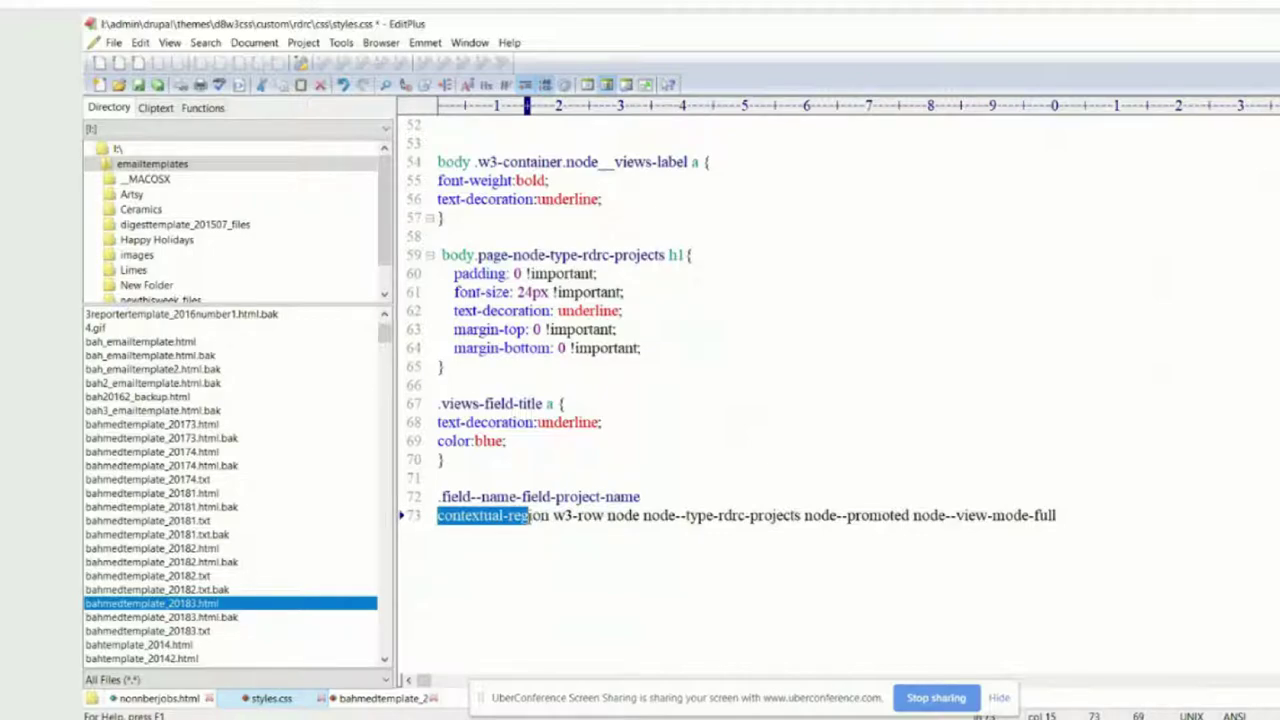
drag(530, 515, 549, 515)
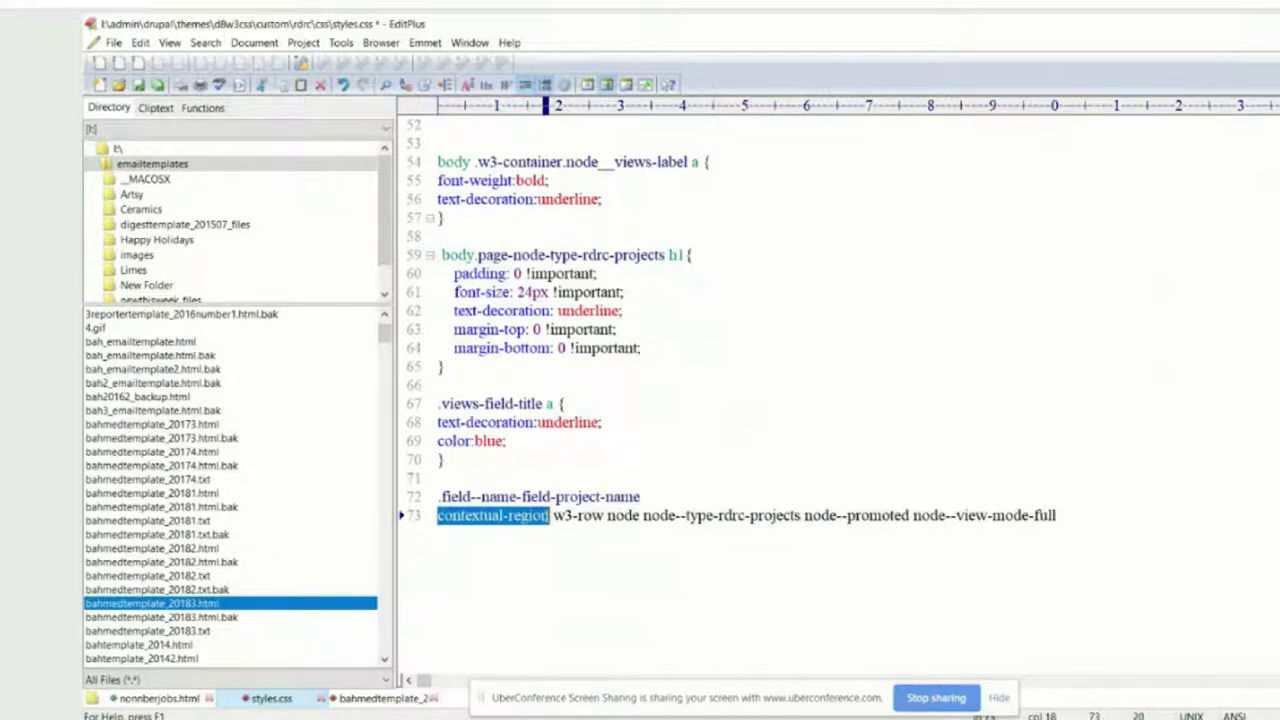
click(616, 603)
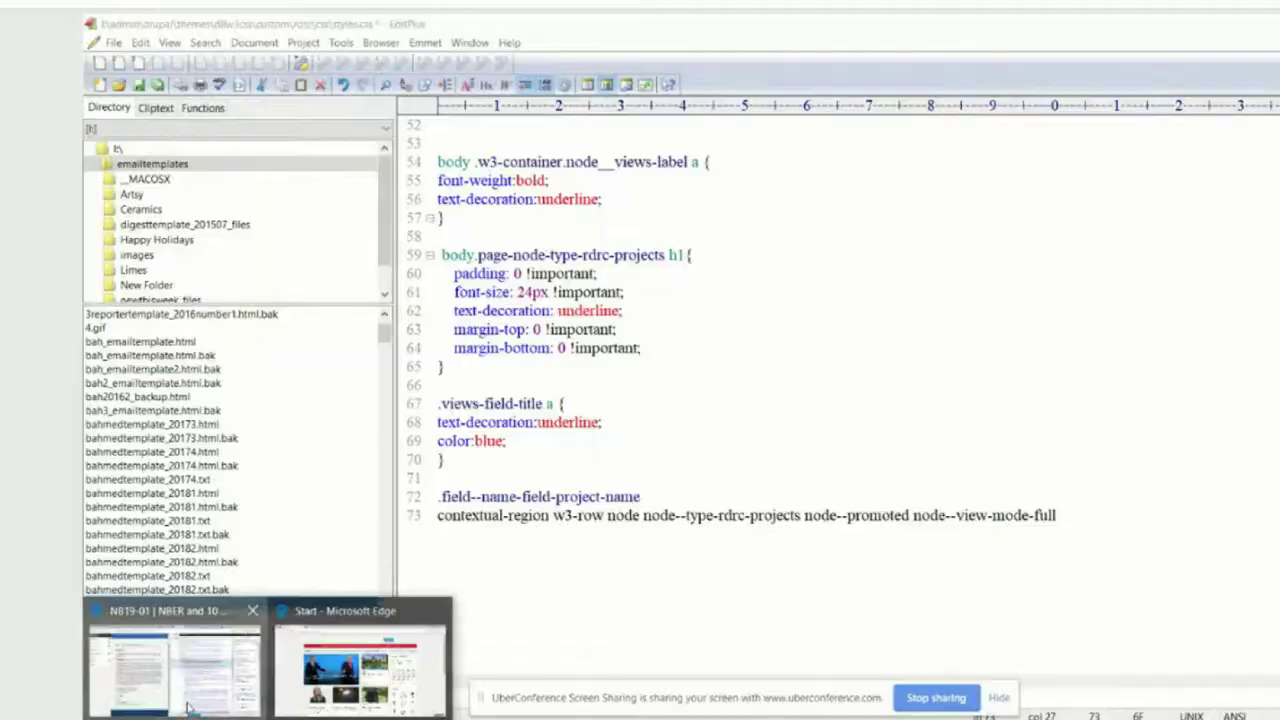
click(188, 708)
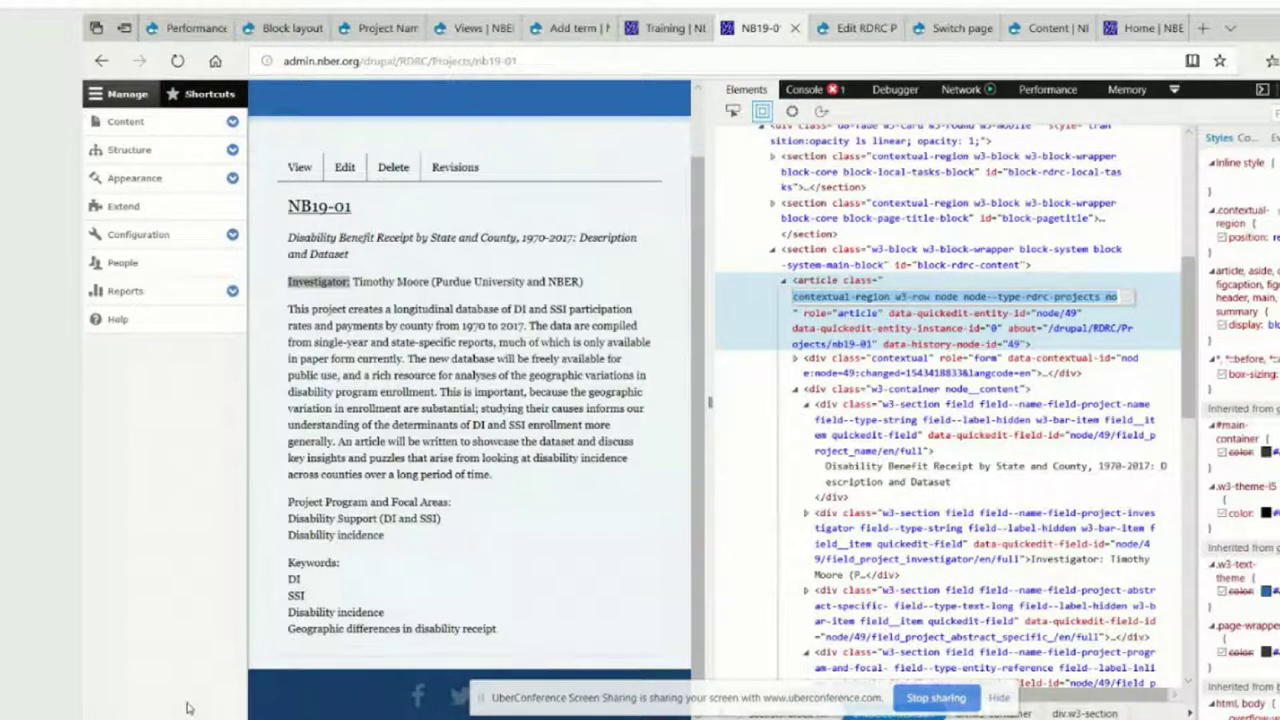
key(alt+Tab)
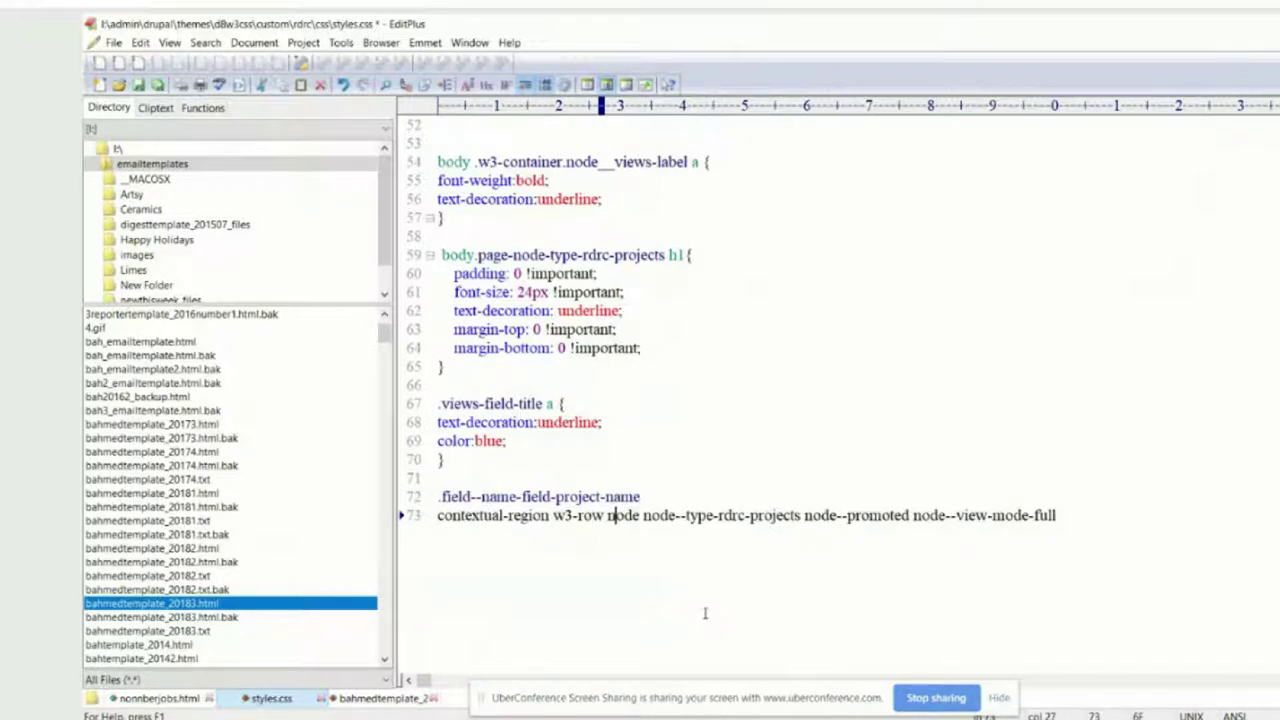
- Trim the pasted article classes on the last line to node--type-rdrc-projects, deleting the classes before and after it
click(438, 515)
drag(438, 516, 643, 516)
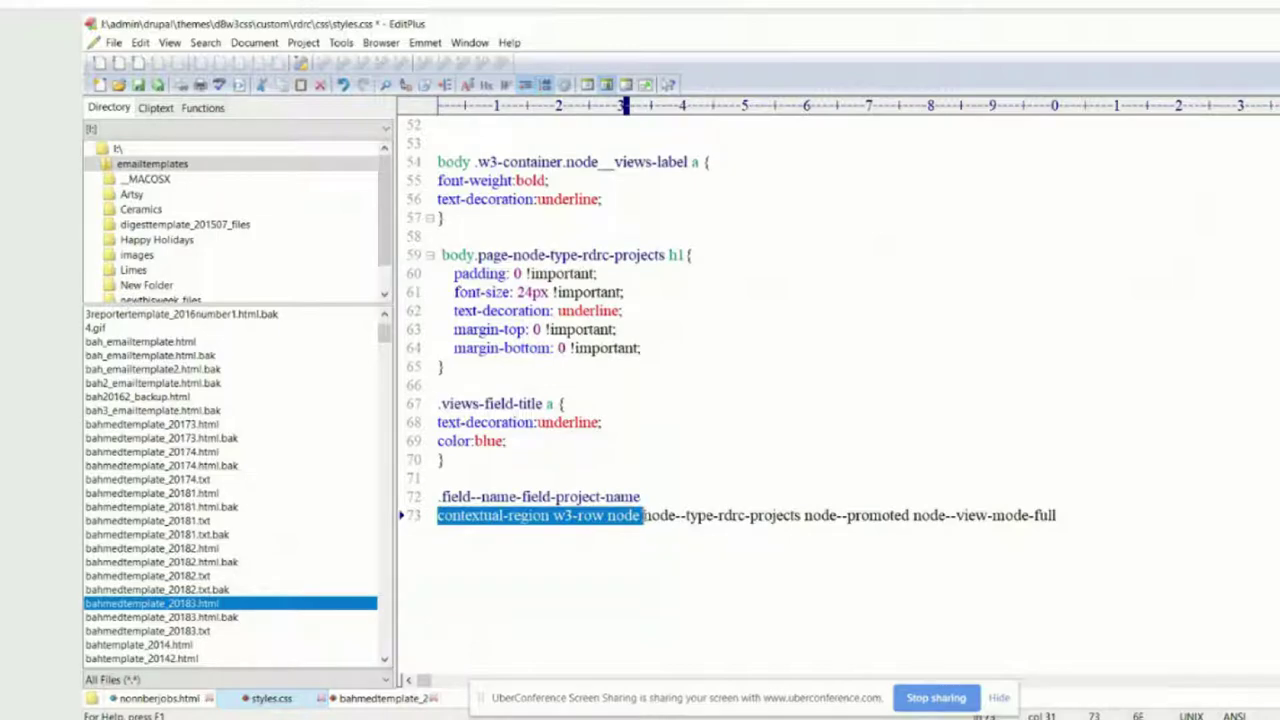
right_click(643, 516)
click(700, 250)
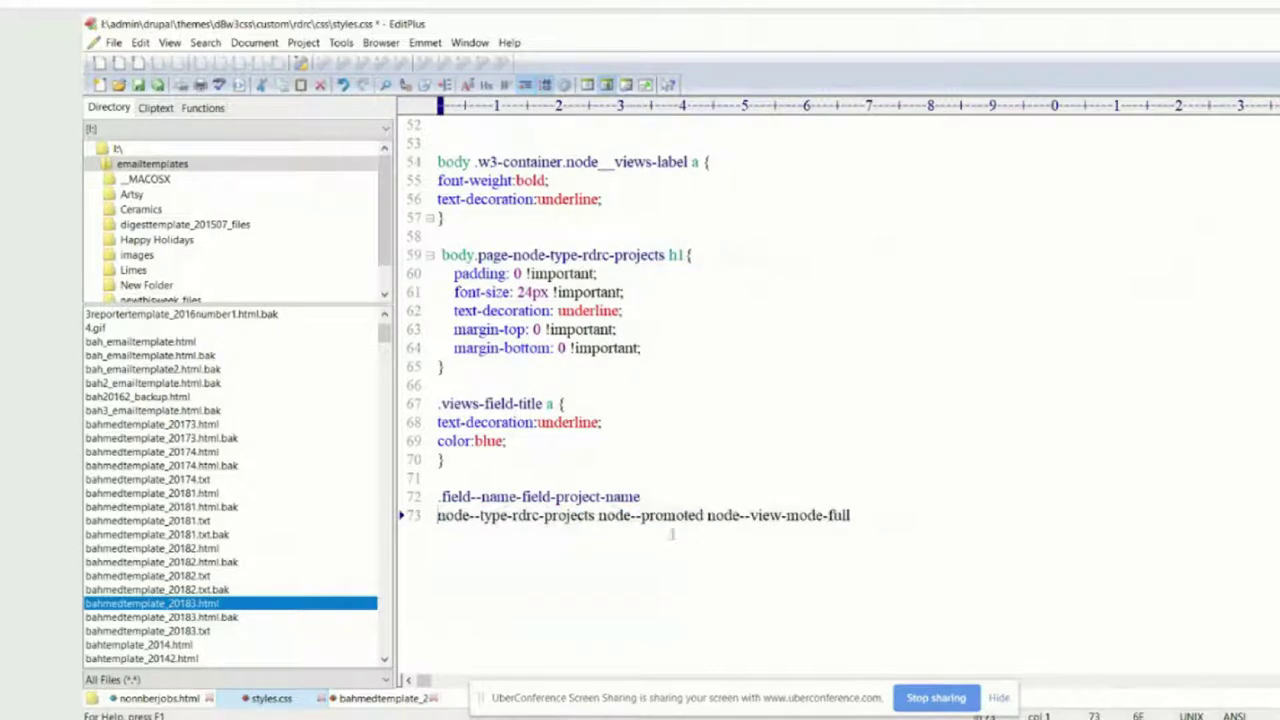
drag(598, 516, 850, 516)
right_click(852, 518)
click(892, 255)
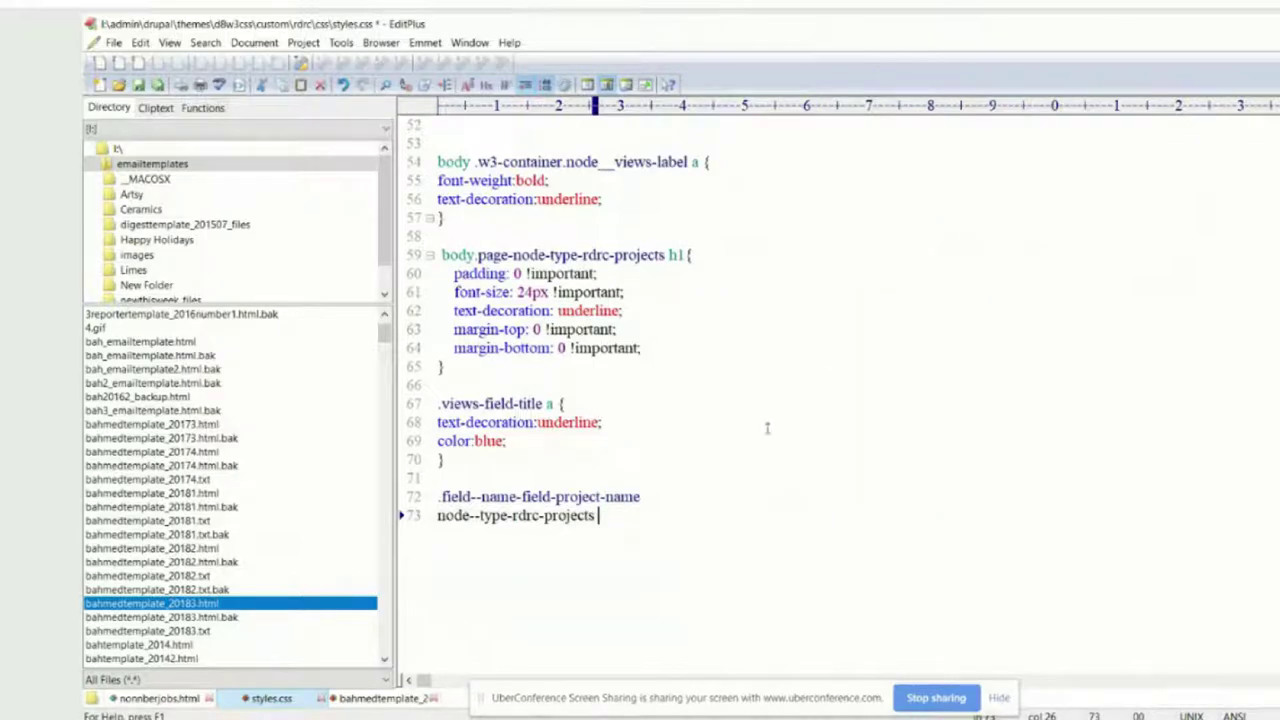
- Move node--type-rdrc-projects onto its own line directly above .field--name-field-project-name, with extra blank space above it
click(645, 497)
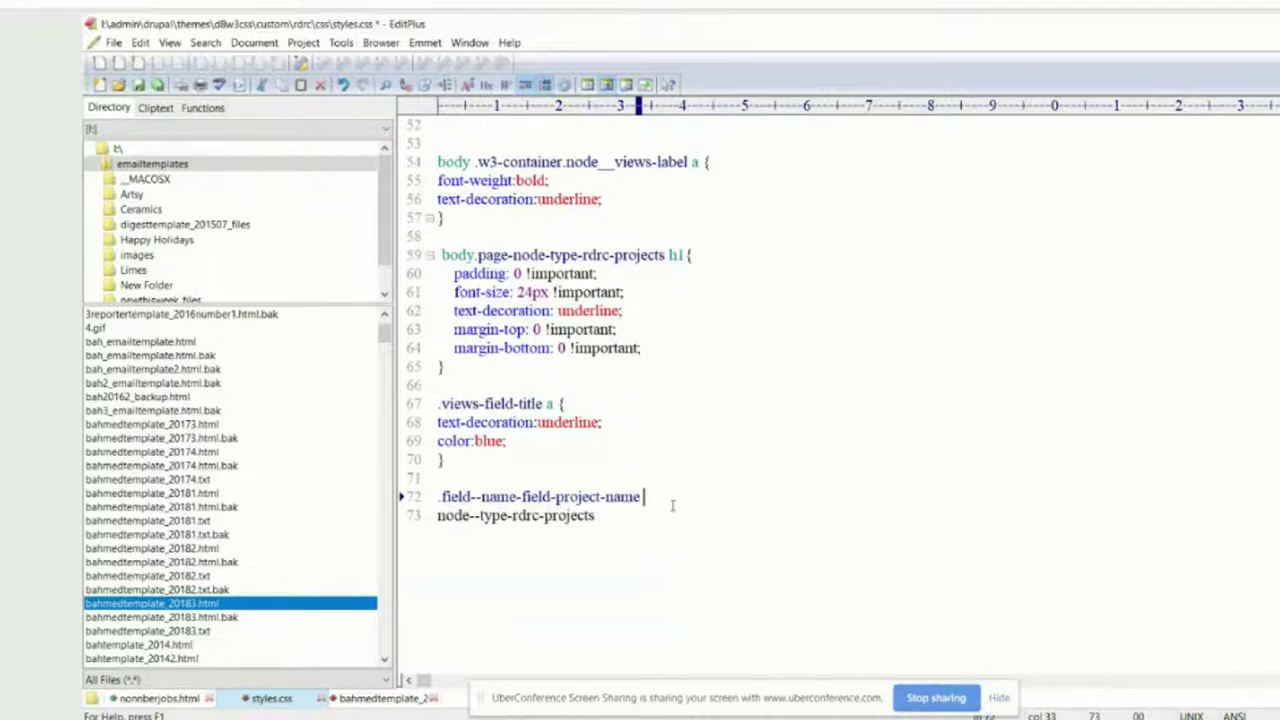
click(438, 515)
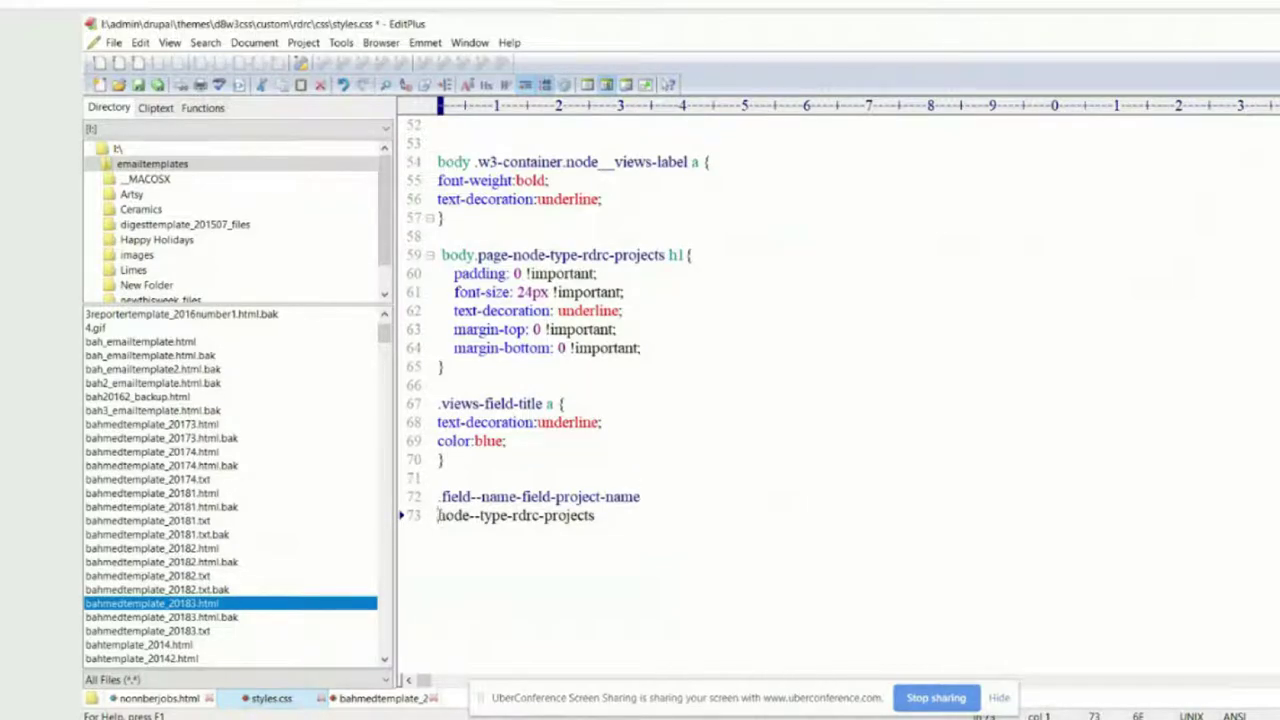
key(shift+End)
right_click(635, 240)
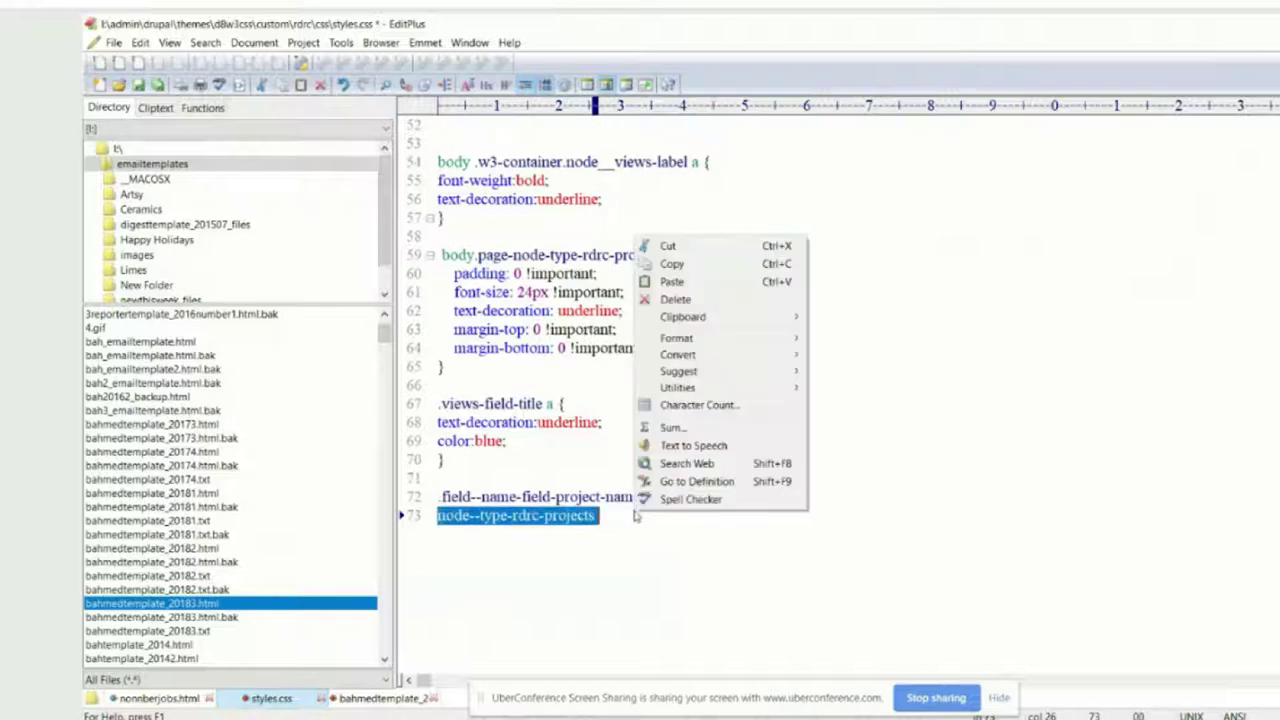
click(667, 245)
click(450, 481)
key(Return)
key(Return)
right_click(457, 228)
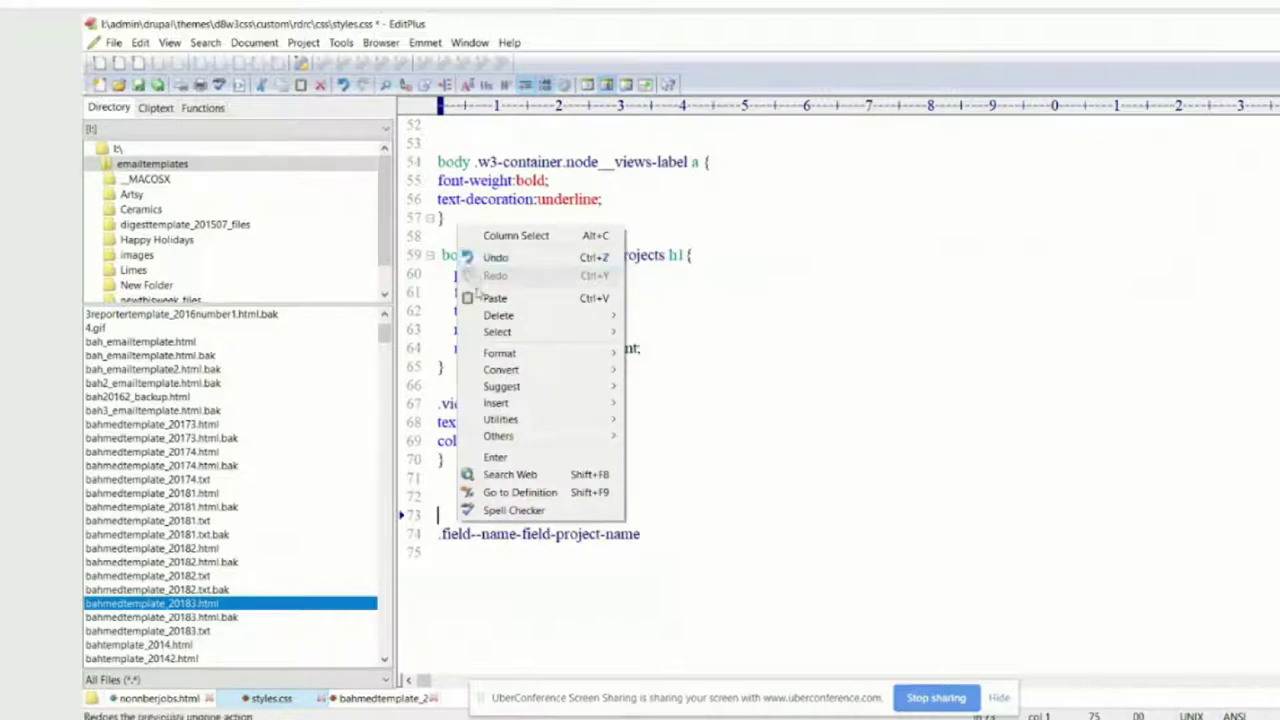
click(486, 301)
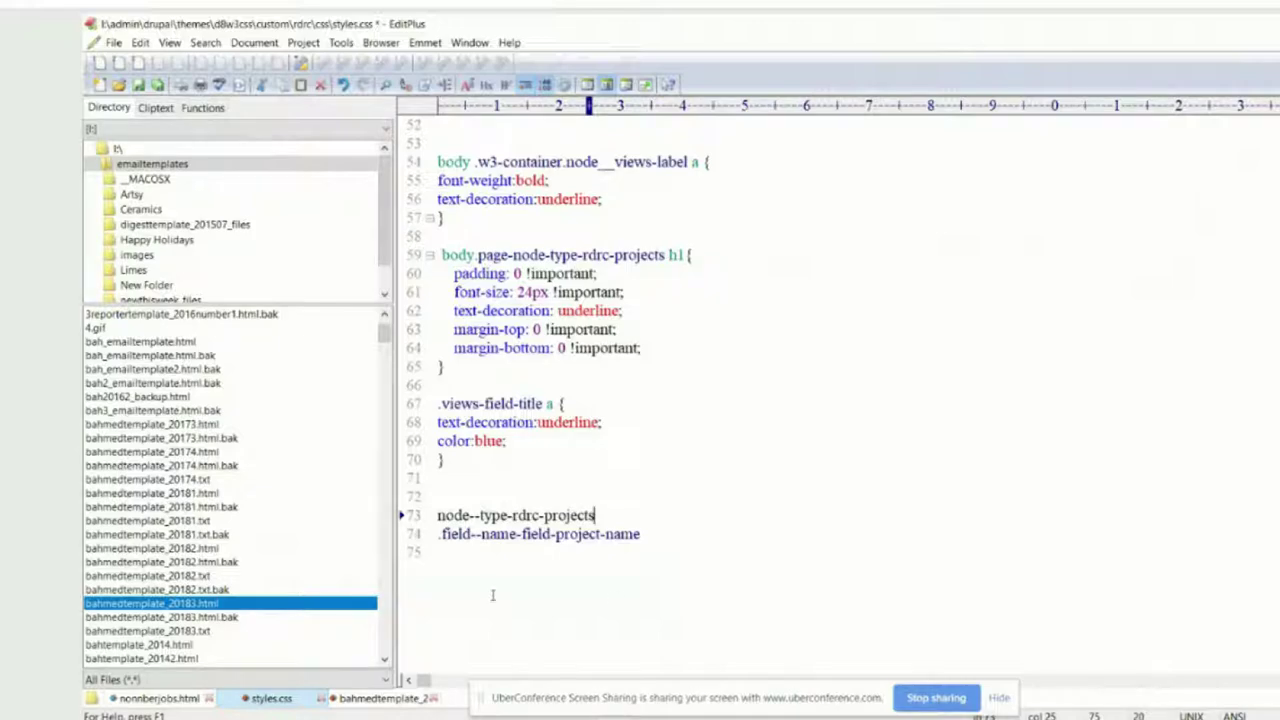
- Combine both lines into the selector .node--type-rdrc-projects .field--name-field-project-name and open its rule with a curly brace
click(438, 516)
text(.)
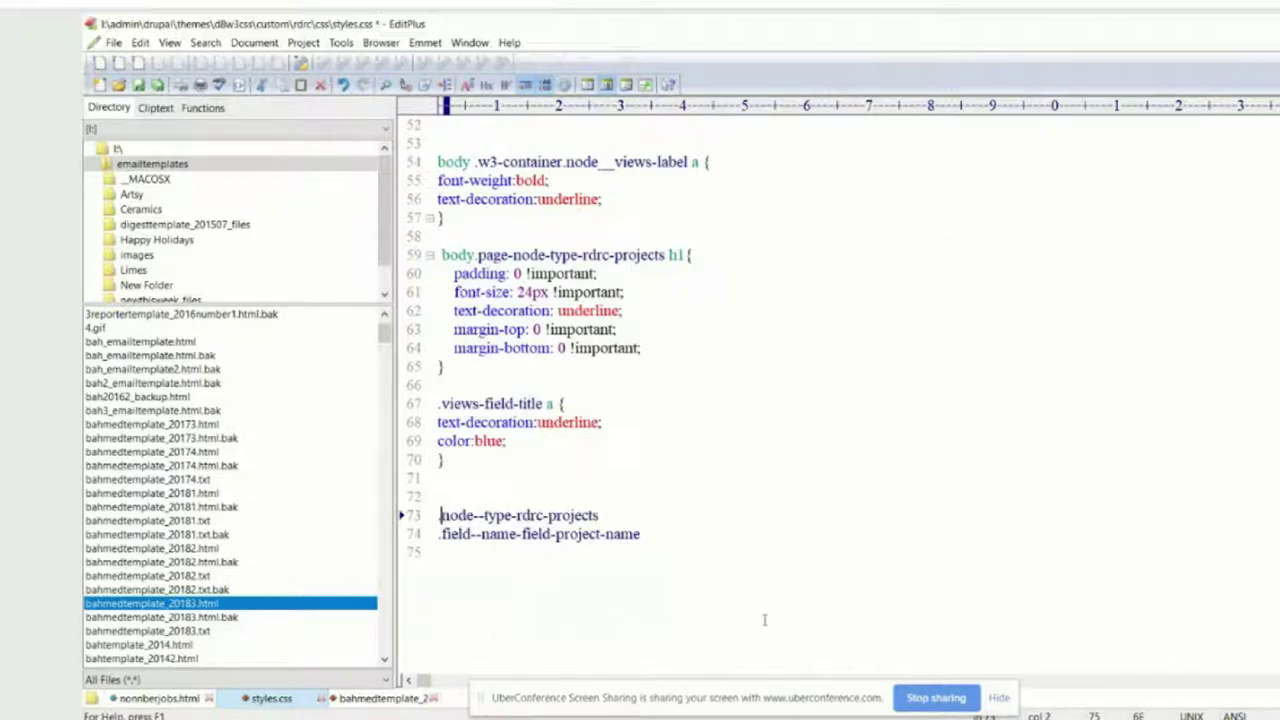
key(End)
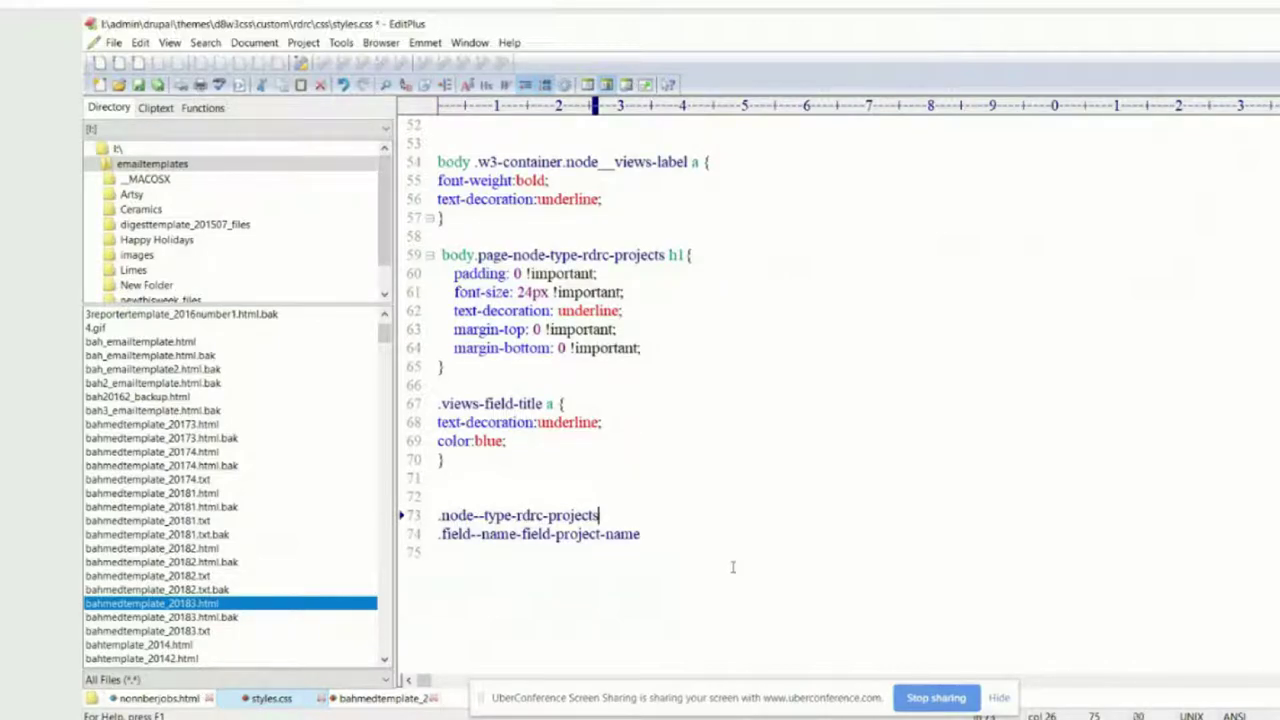
key(Delete)
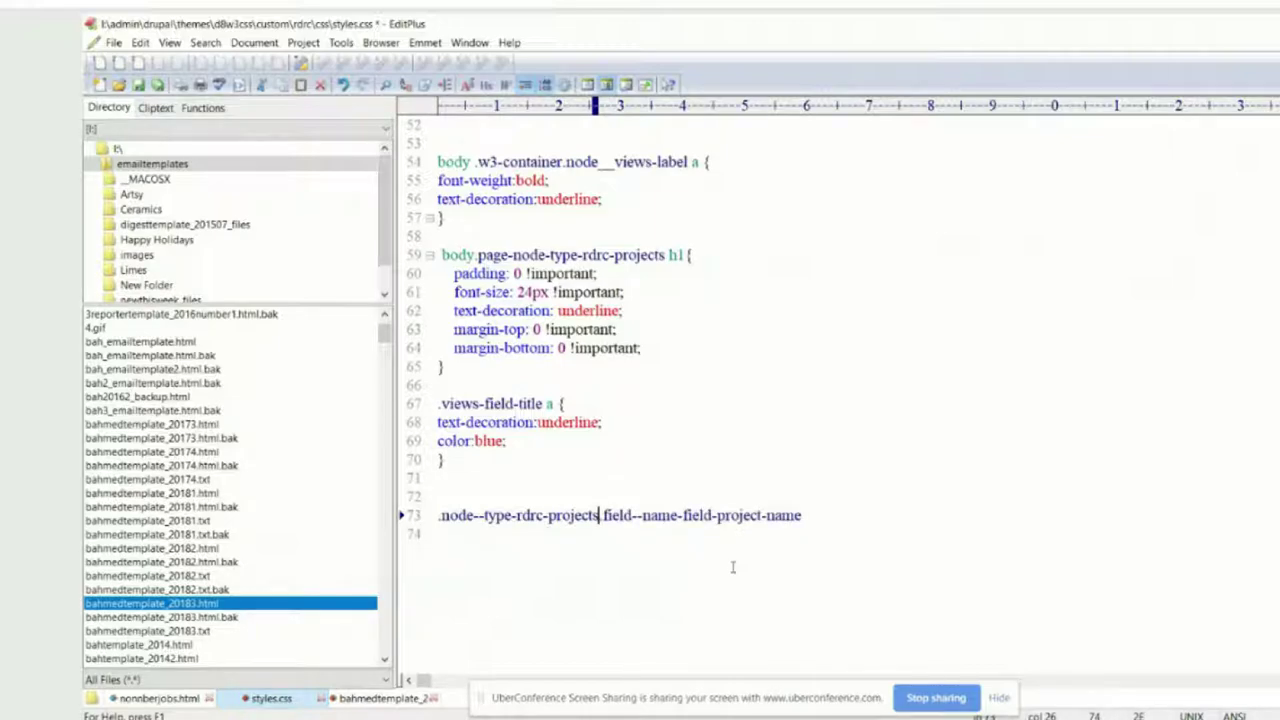
key(Delete)
text(.)
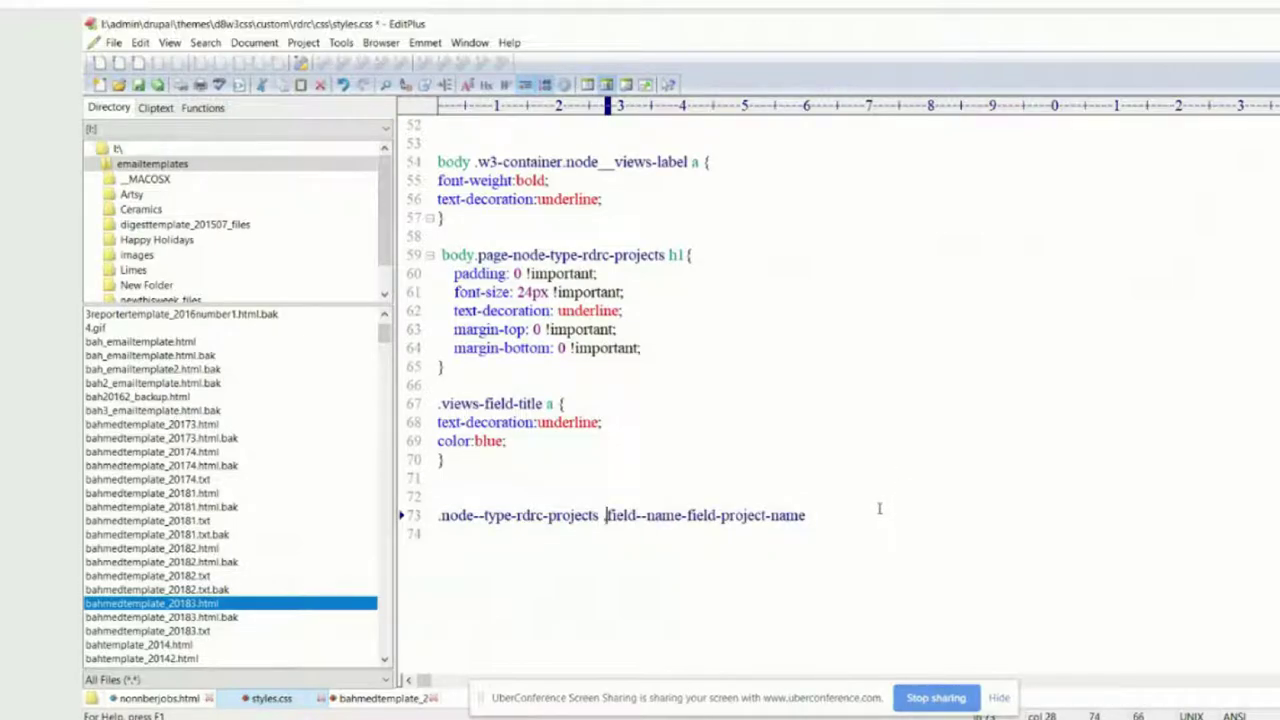
click(811, 515)
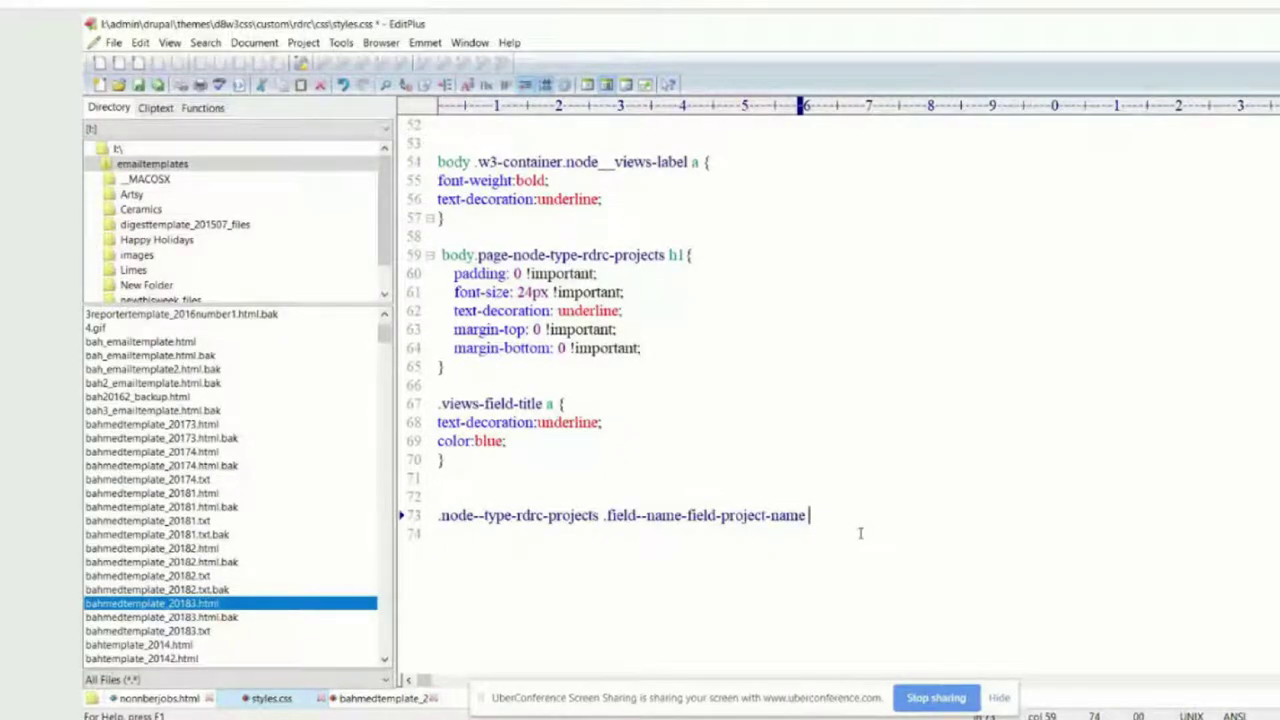
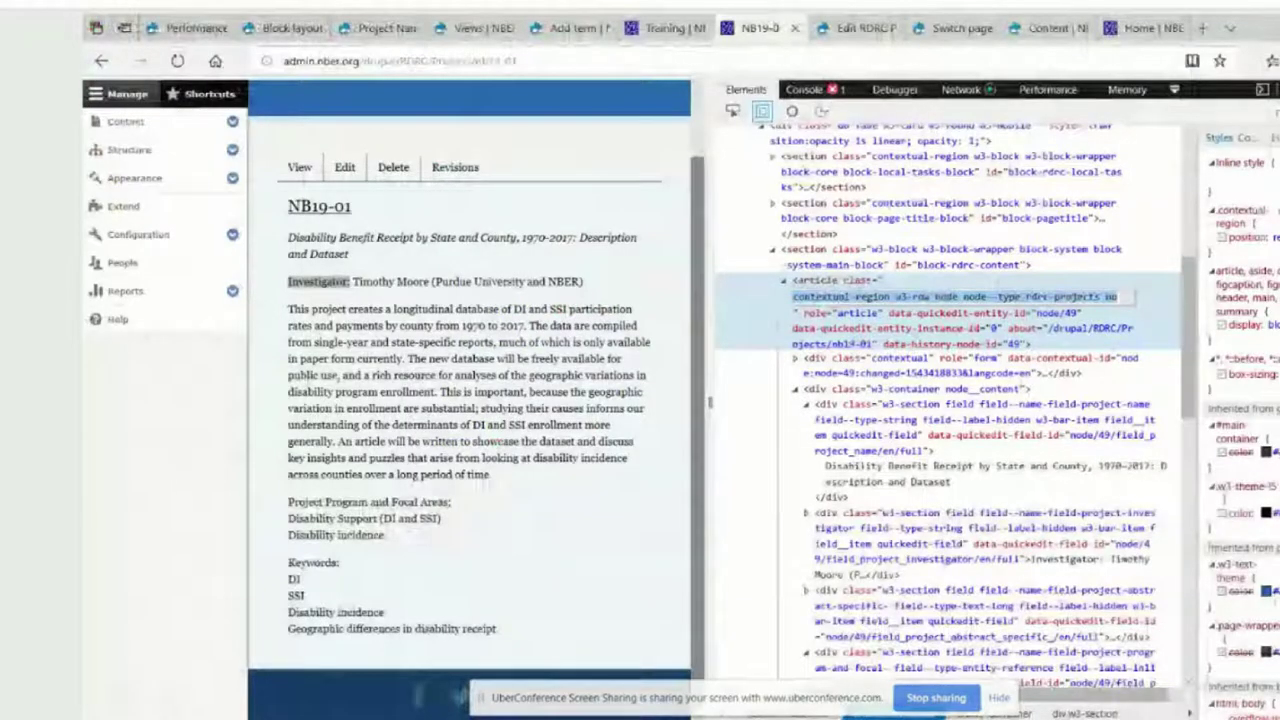
key(Return)
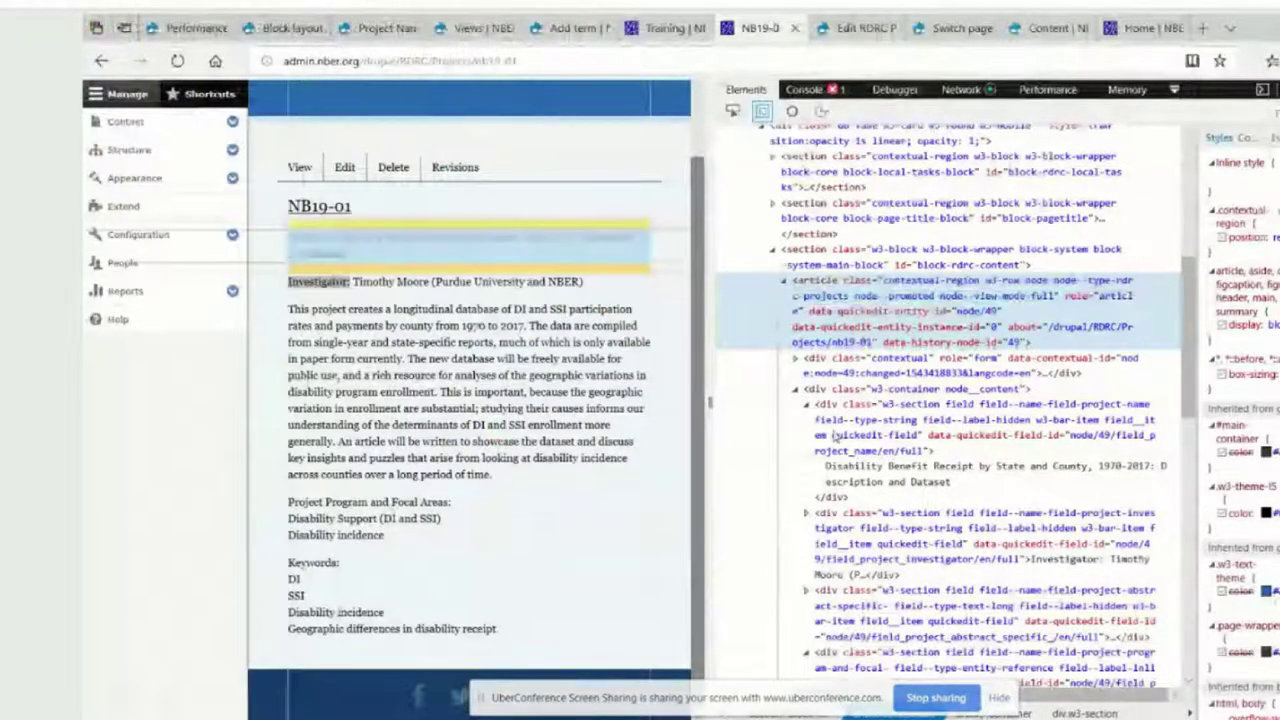
- Examine the project name text on the NB19-01 page in Edge and return to styles.css in EditPlus
drag(288, 240, 381, 263)
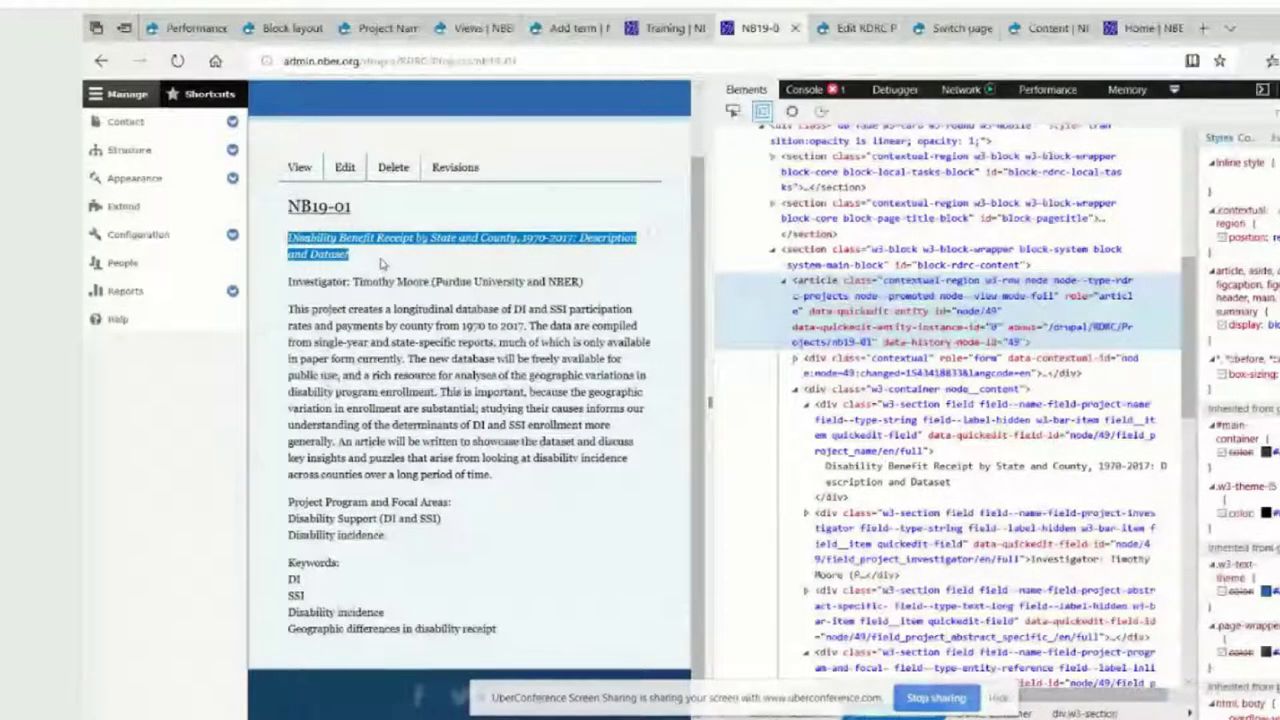
right_click(384, 262)
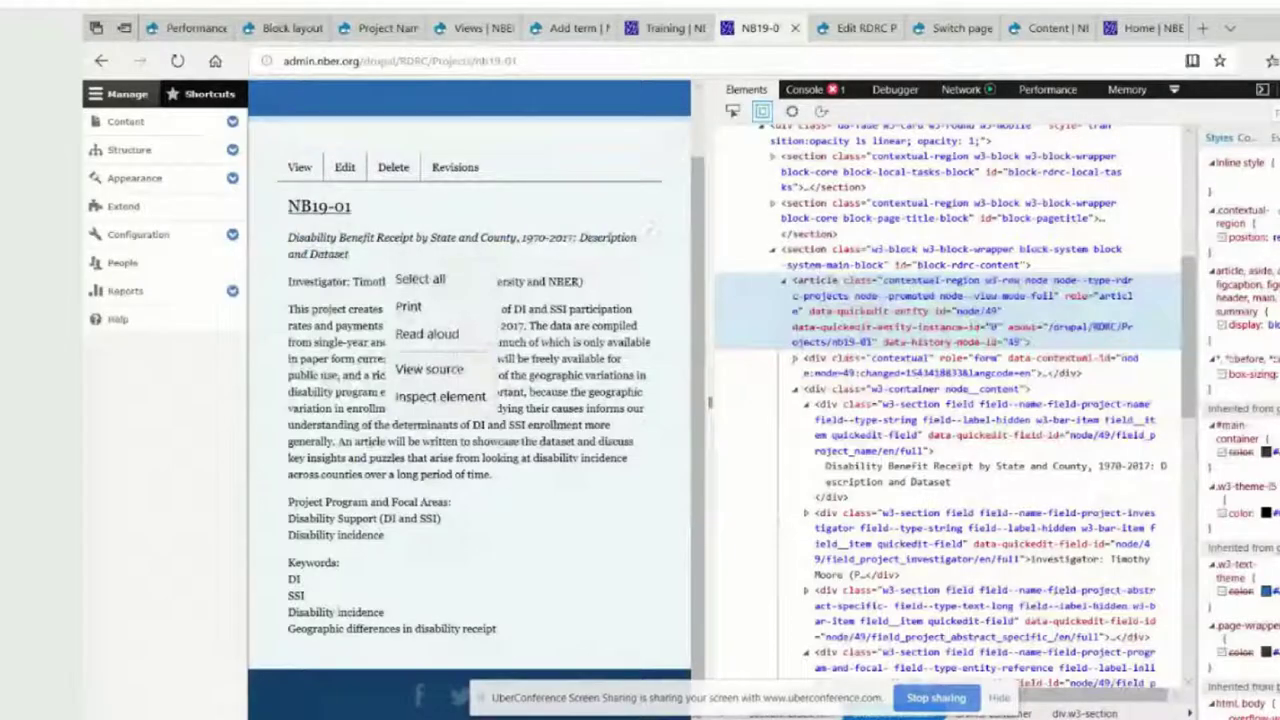
mouse_move(757, 719)
click(757, 660)
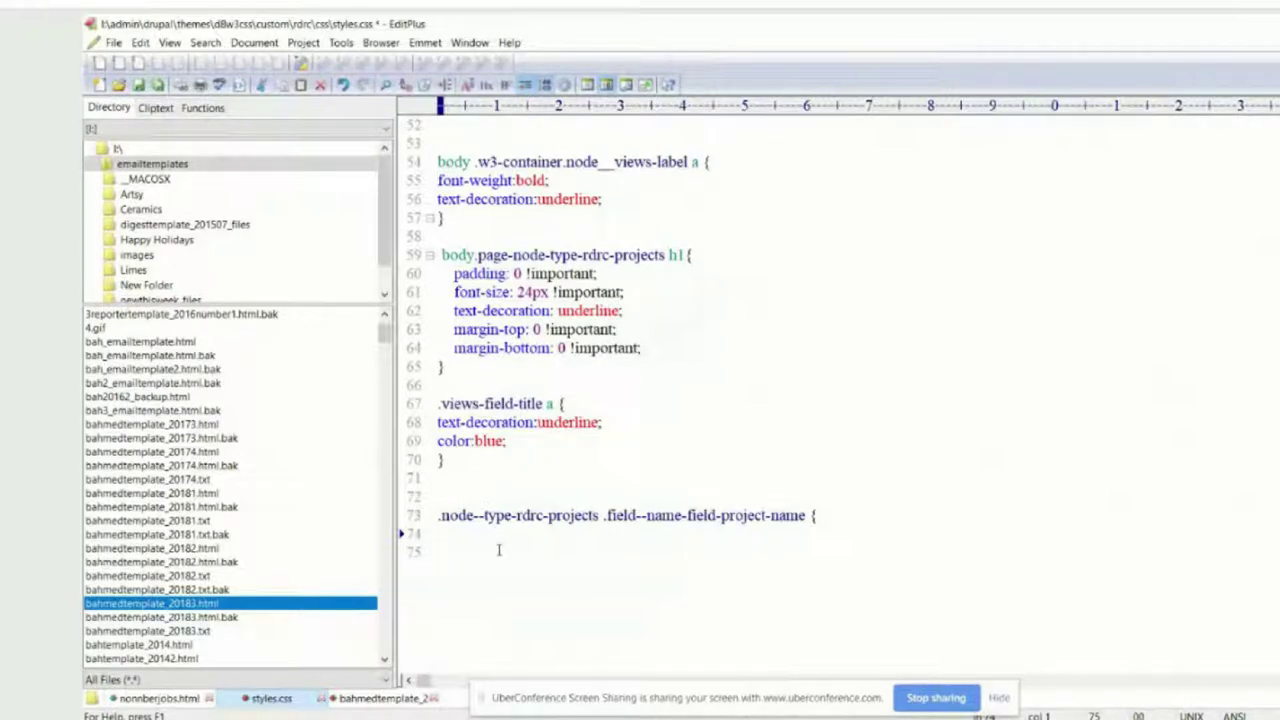
- Add the declaration font-style:italic; to the project name rule and close the rule with a curly brace
text(font)
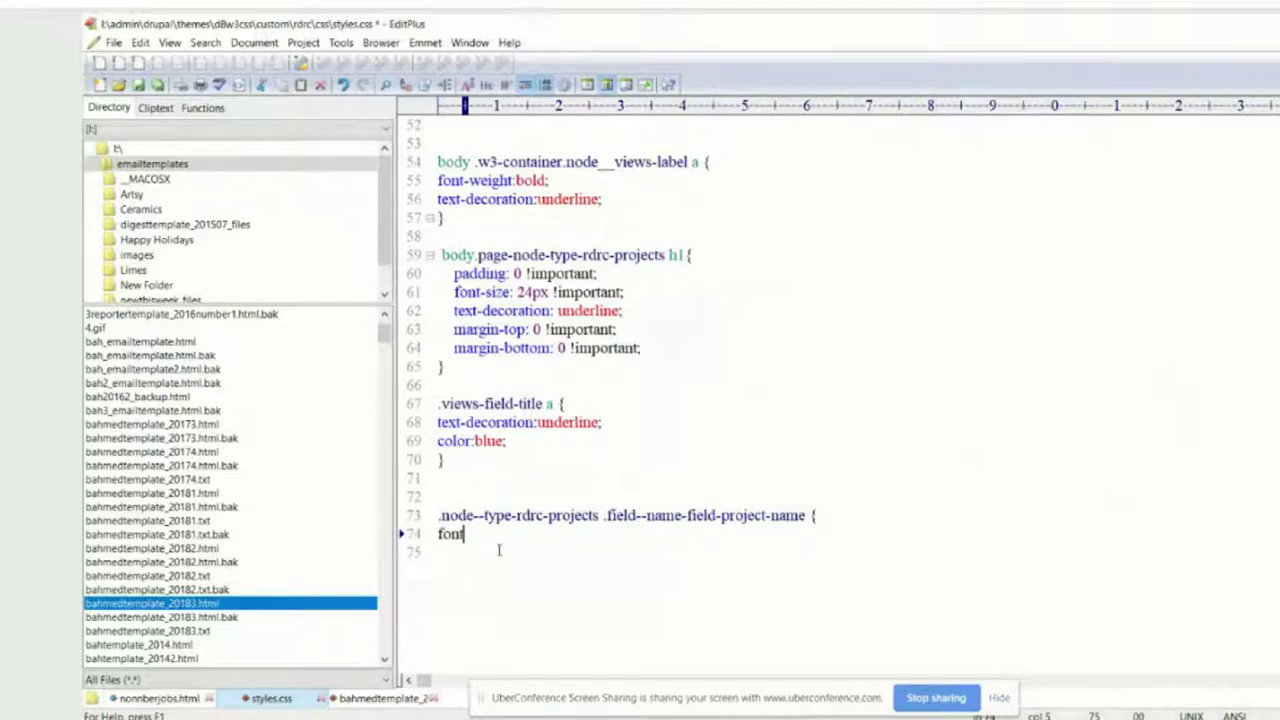
text(-weigh)
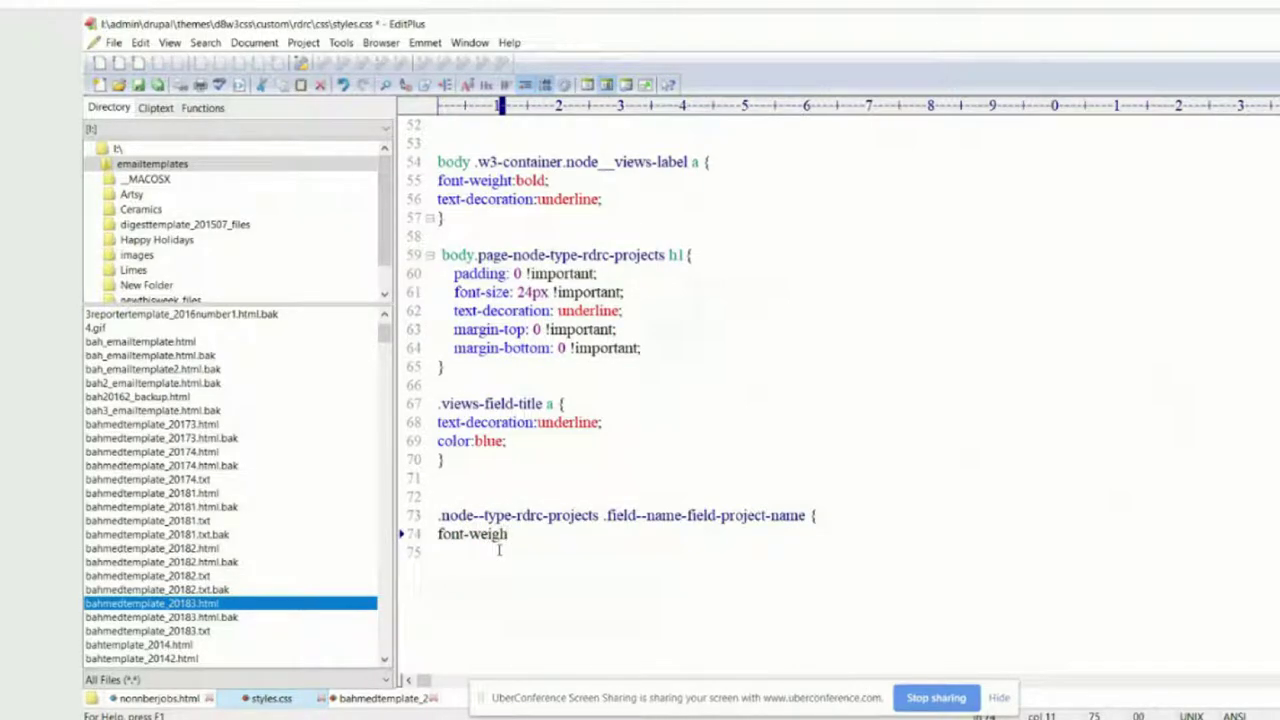
key(BackSpace)
key(BackSpace)
key(BackSpace)
key(BackSpace)
key(BackSpace)
text(style:)
key(BackSpace)
text(:it)
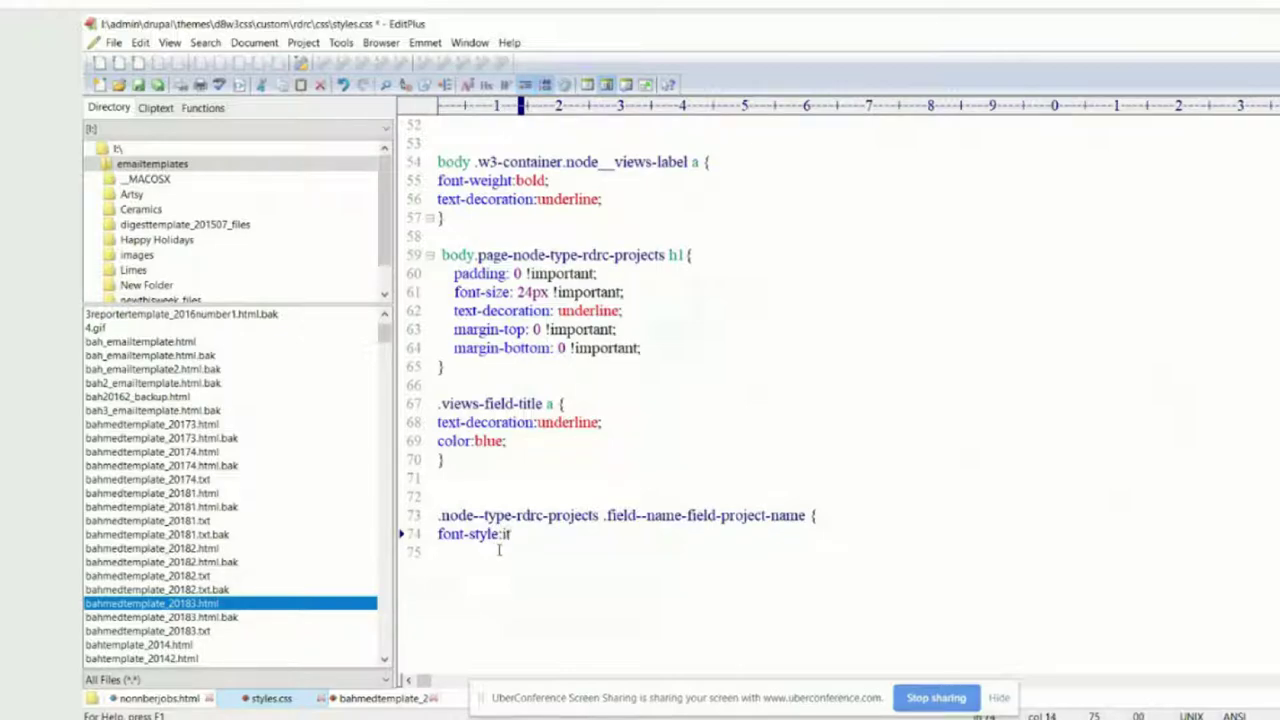
text(alic;)
key(Return)
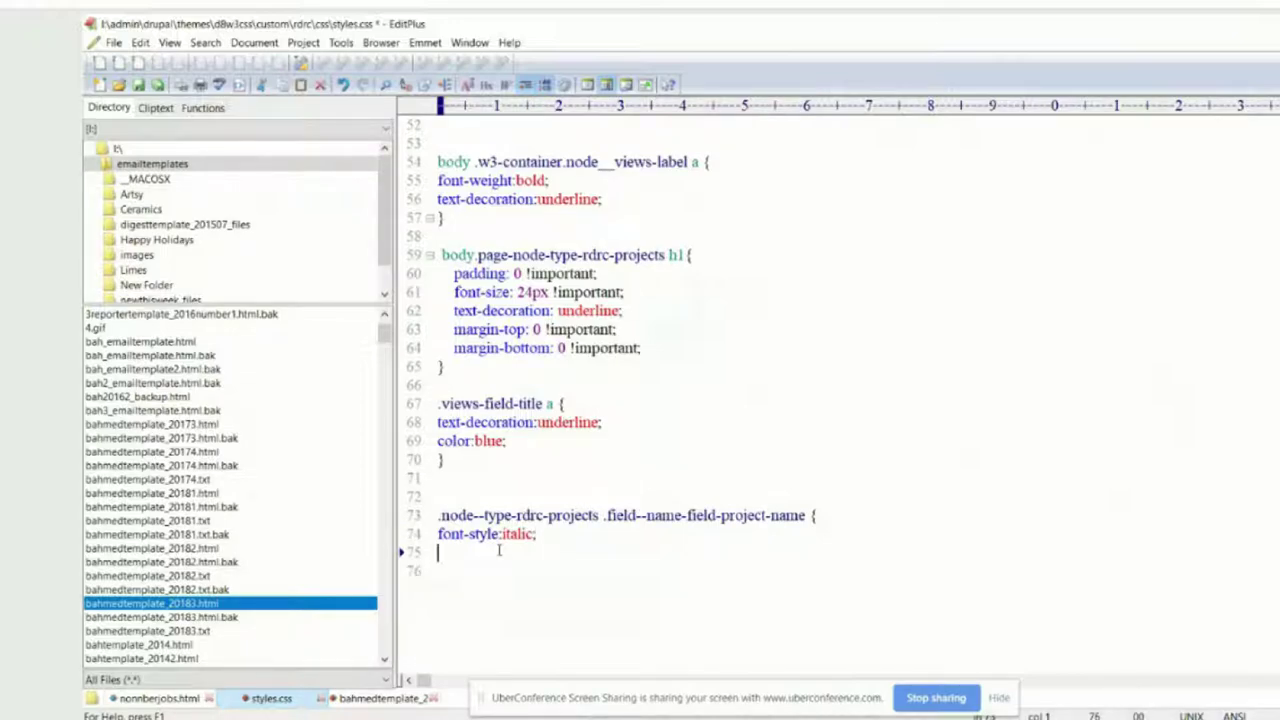
text(})
click(930, 405)
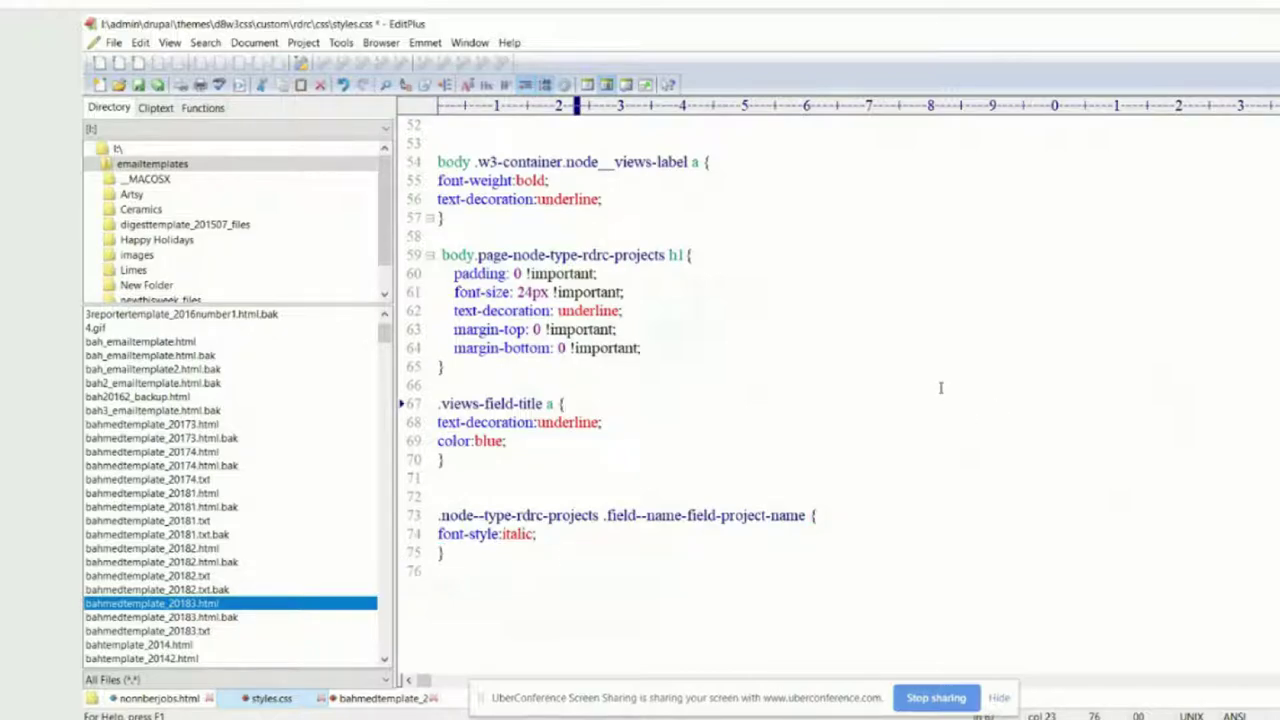
- Save styles.css, then switch to Edge and clear all caches from the site's Performance page
click(114, 43)
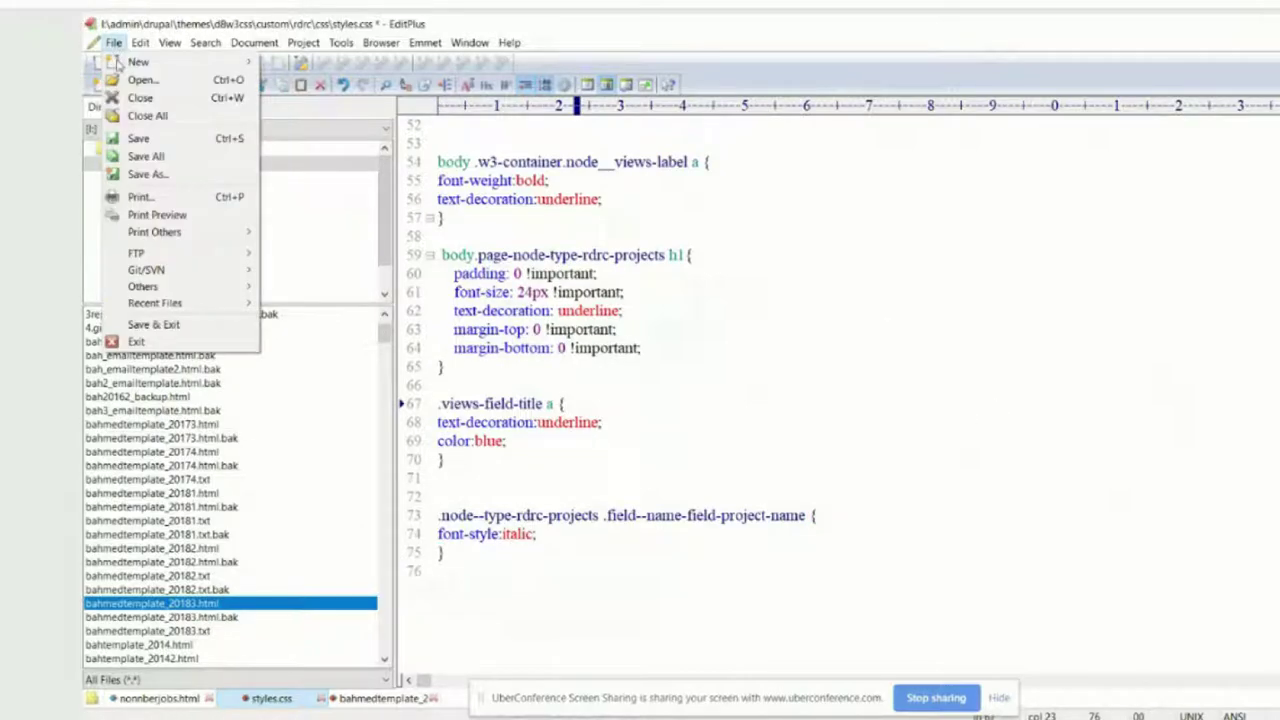
click(143, 137)
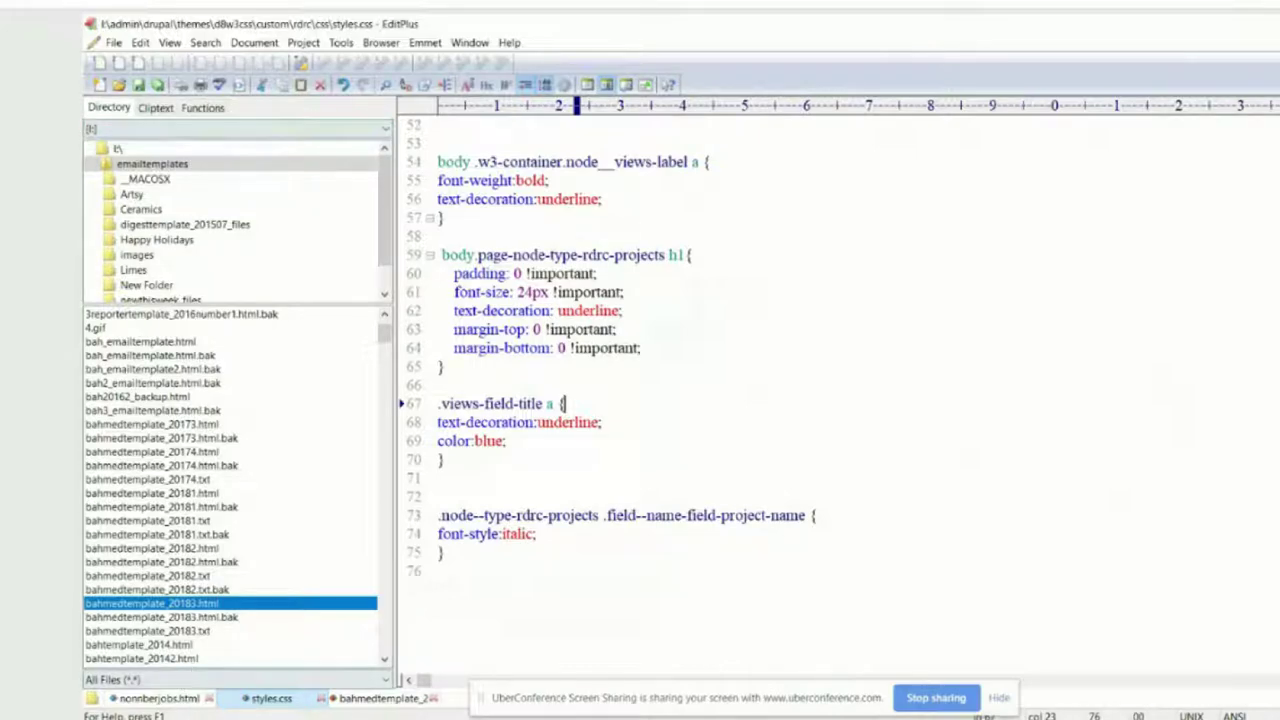
click(265, 719)
click(141, 682)
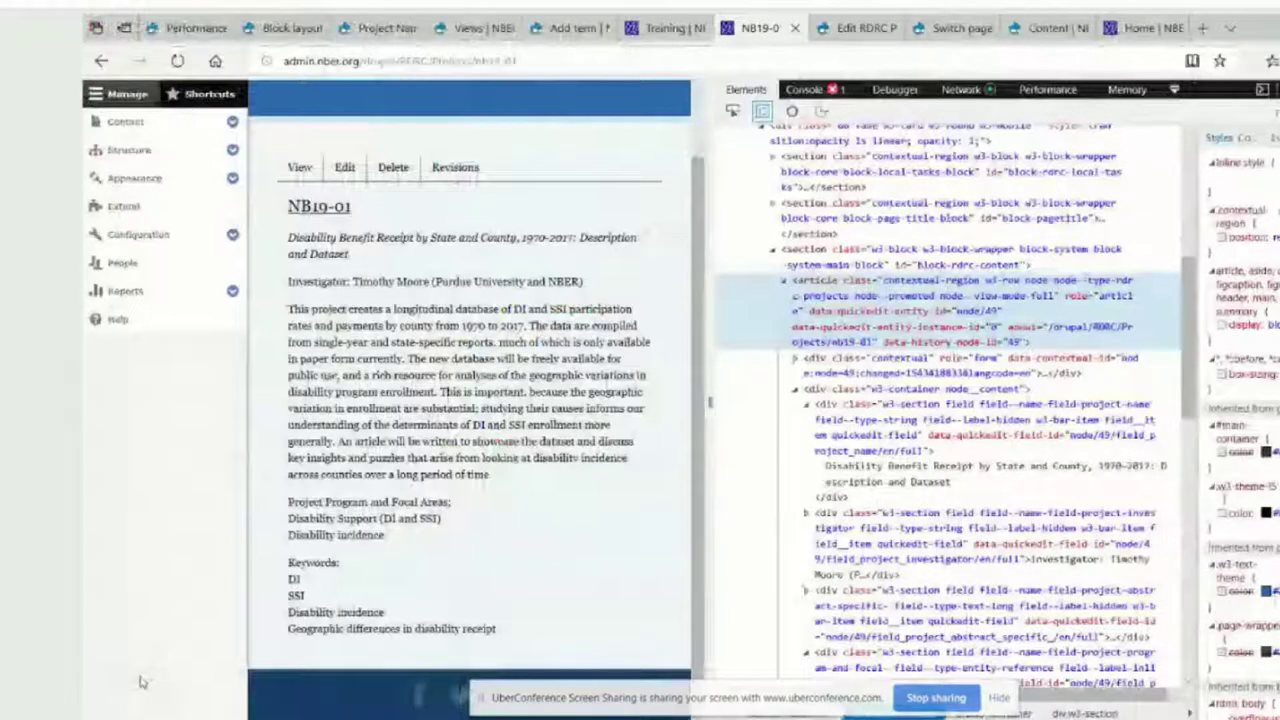
click(190, 28)
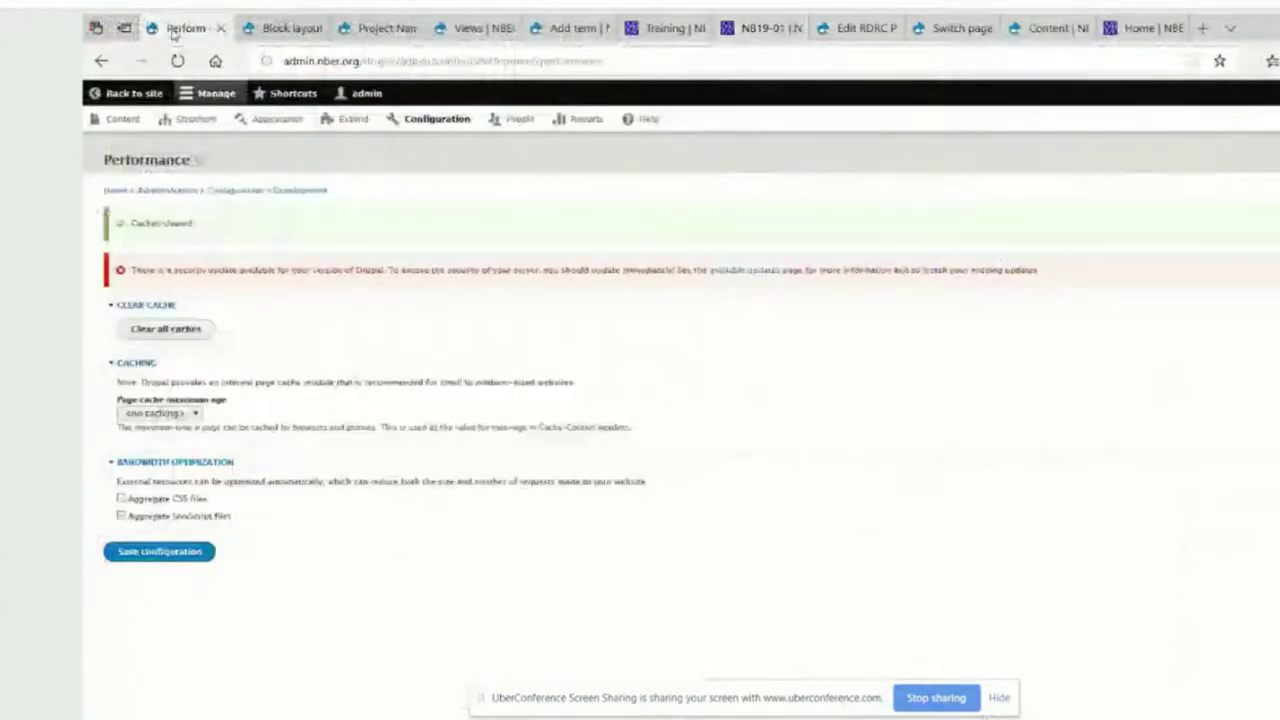
click(168, 336)
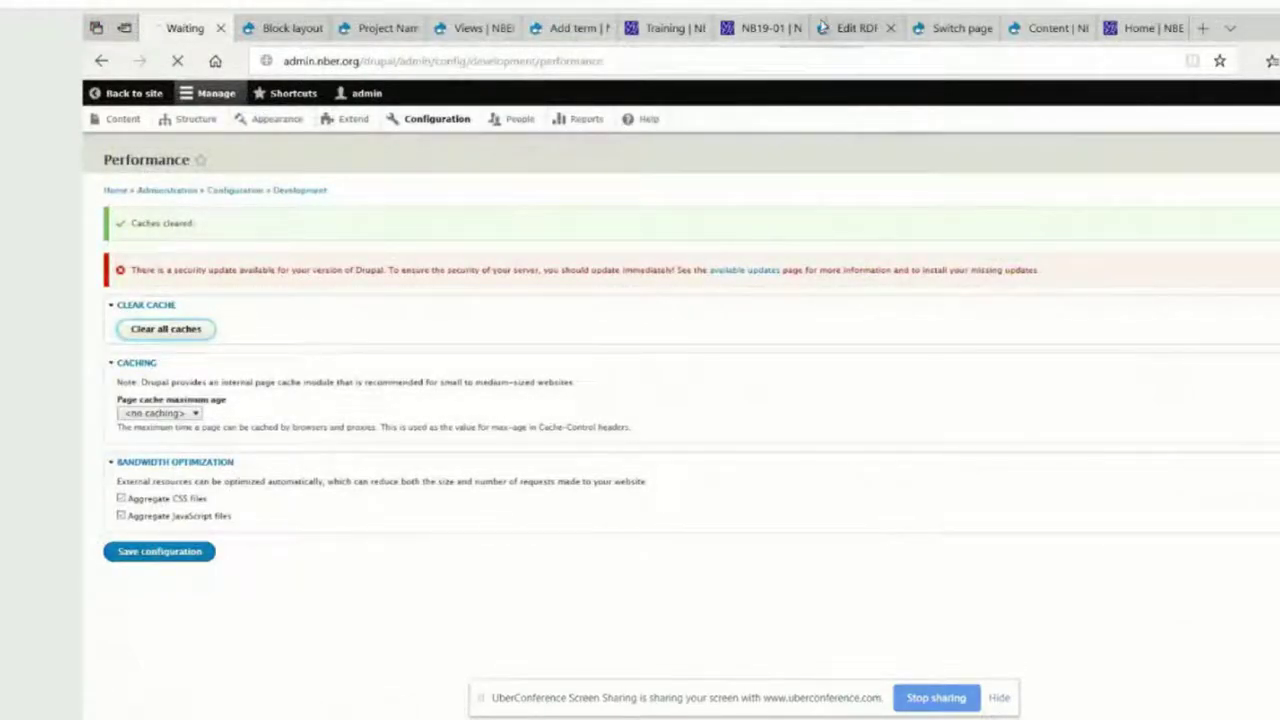
- Check the open site pages and step the Switch page theme page back through its history to the RDRC home page
click(772, 30)
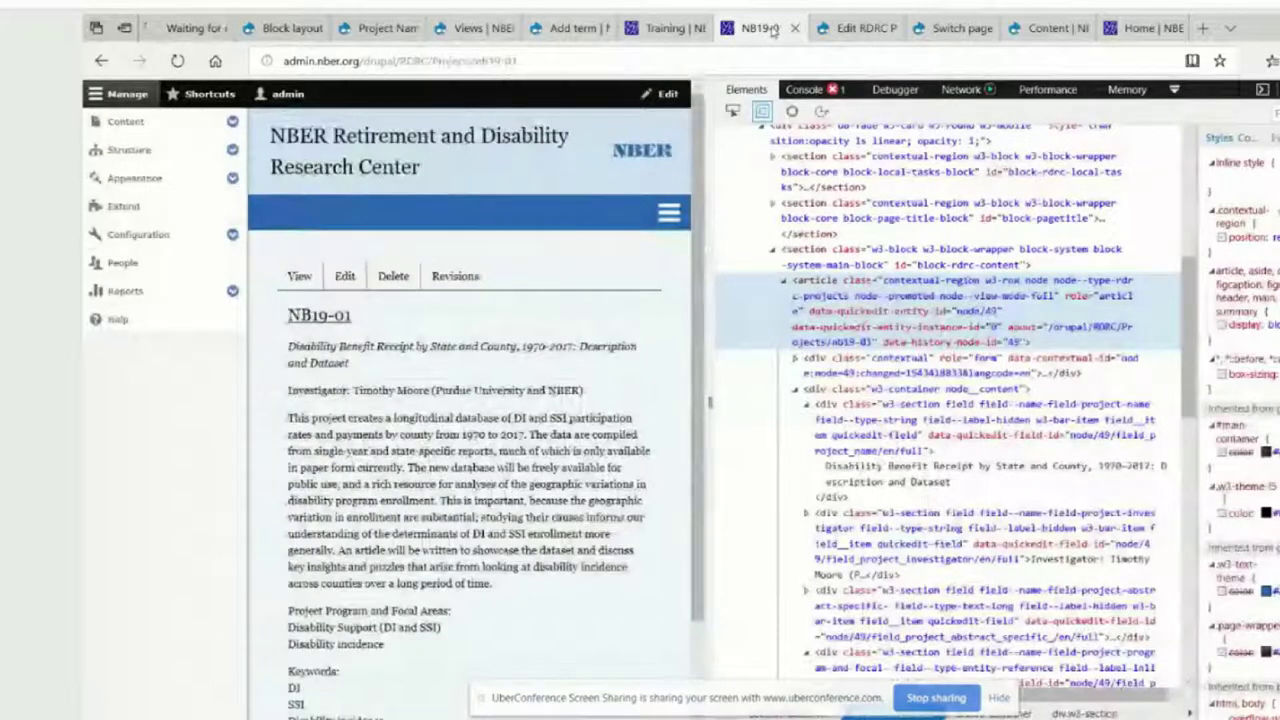
click(852, 30)
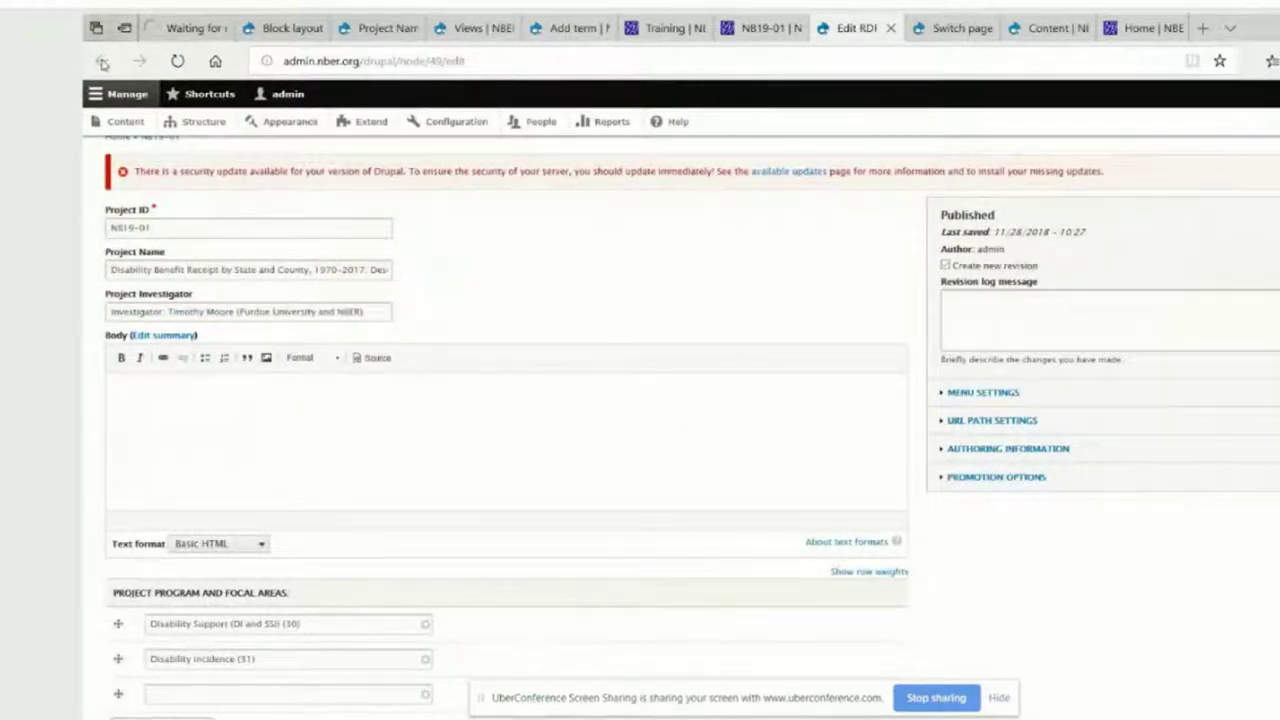
click(1061, 31)
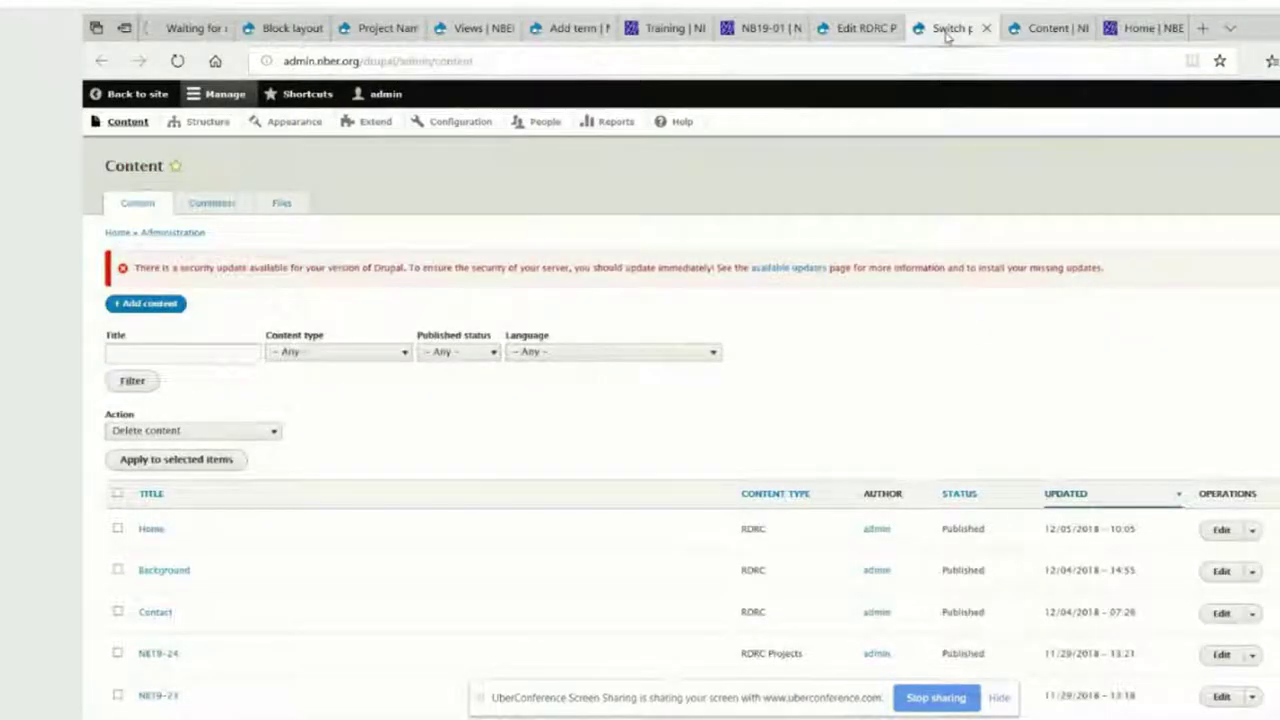
click(947, 30)
click(93, 95)
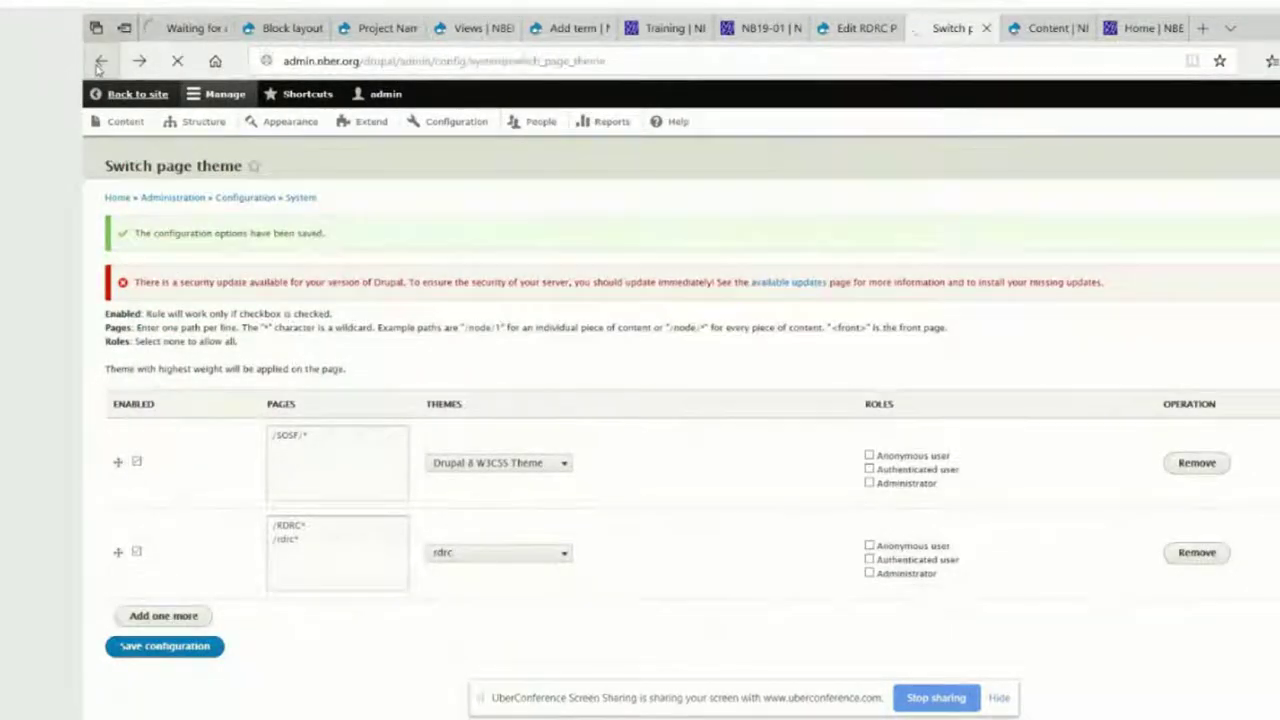
click(100, 62)
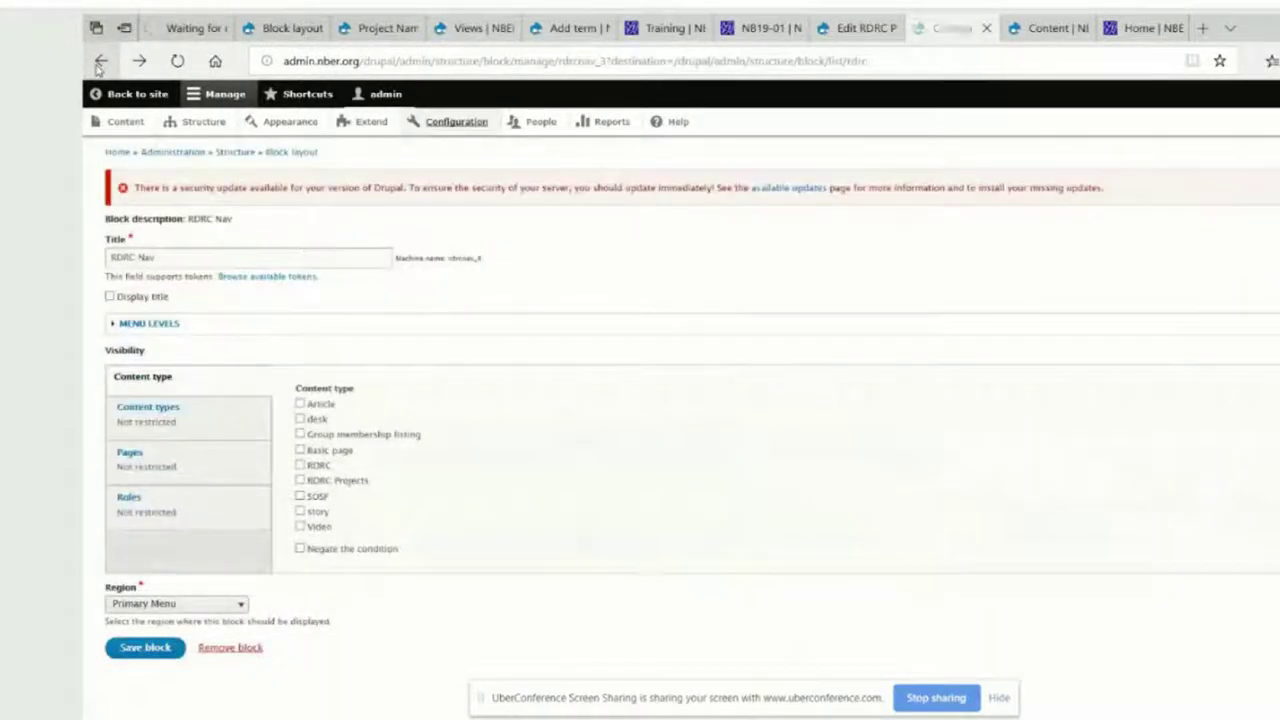
click(100, 62)
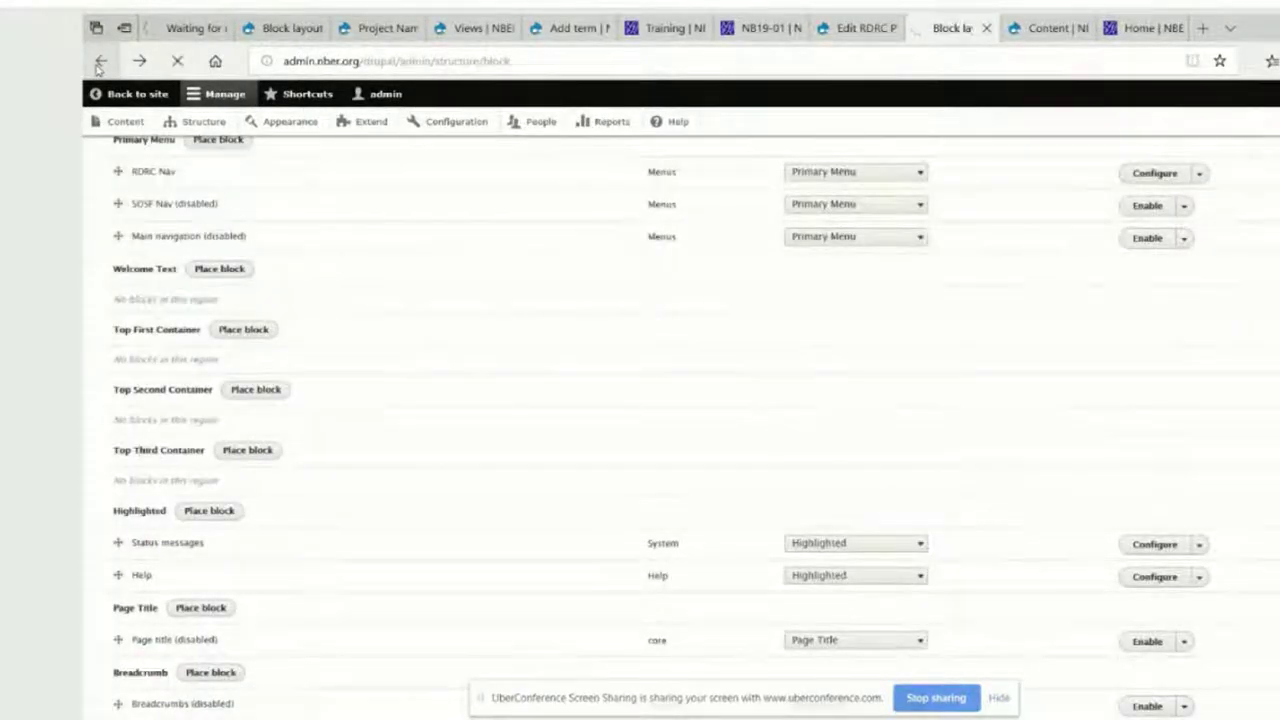
click(100, 62)
click(100, 62)
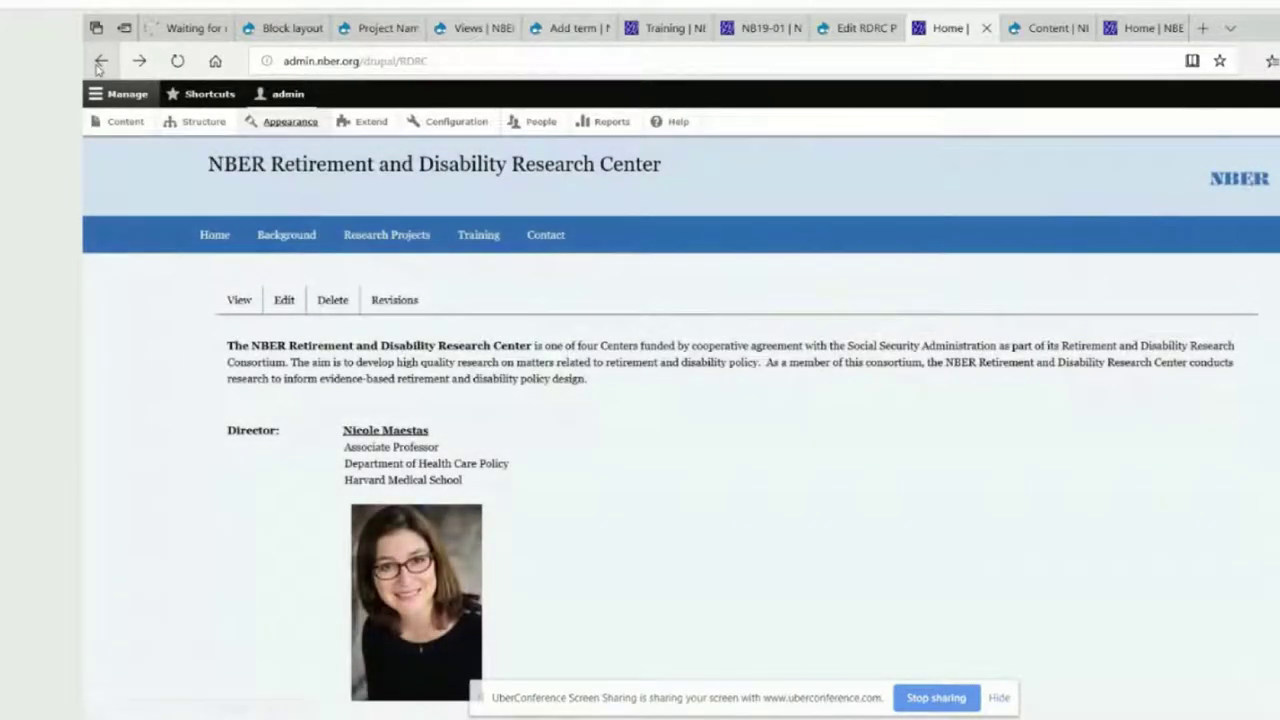
- Check the cache-clearing page, then inspect the "Project Program and Focal Areas:" label on the NB19-01 project page
click(186, 28)
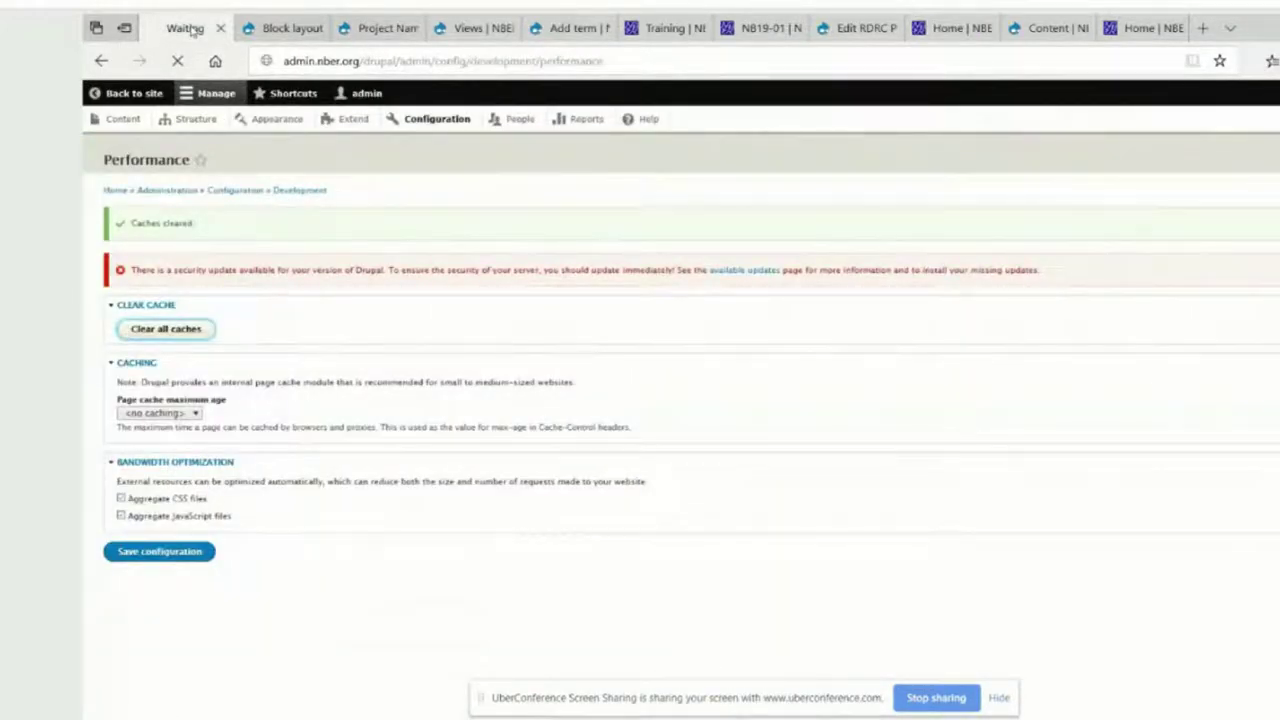
click(860, 28)
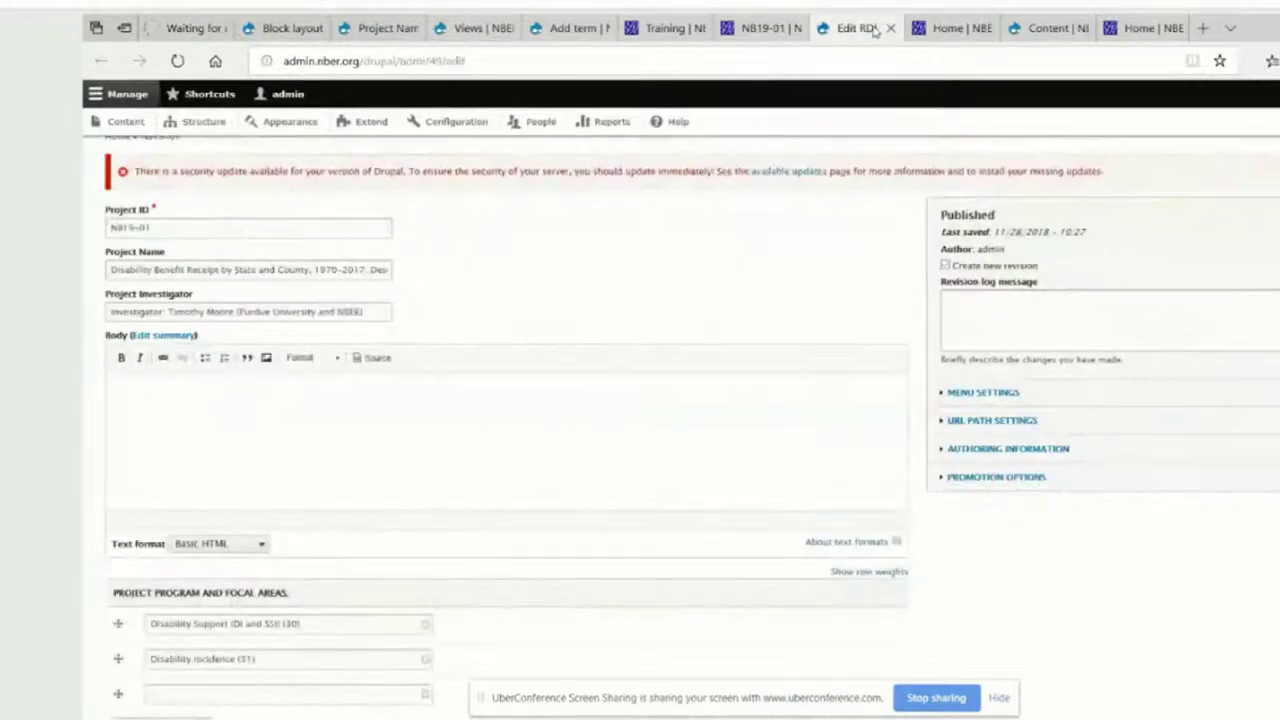
click(760, 28)
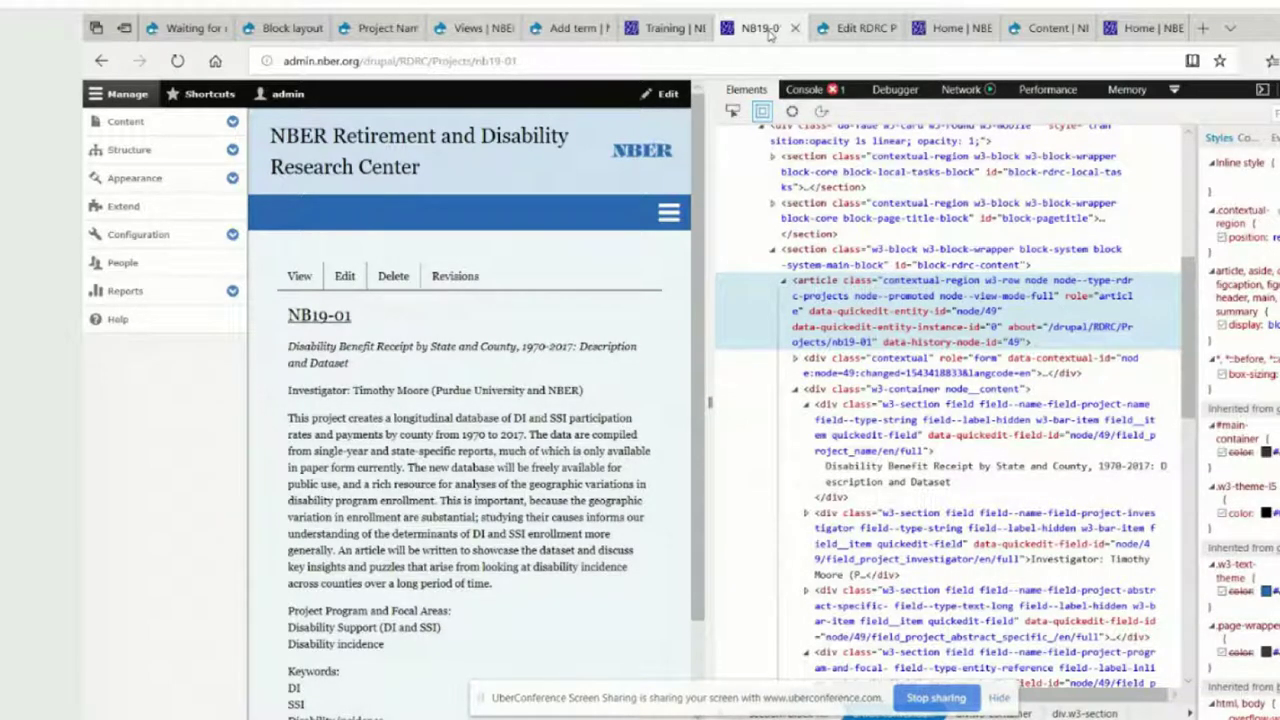
drag(292, 617, 452, 614)
click(290, 673)
drag(290, 673, 402, 675)
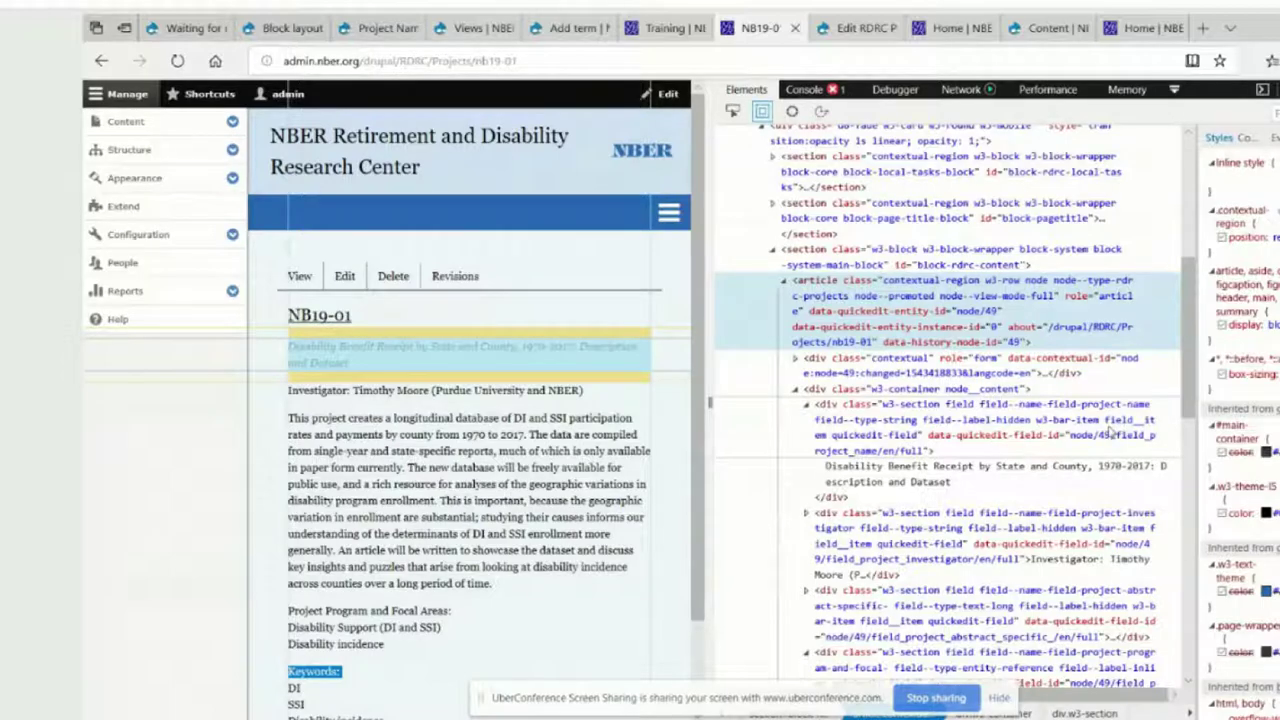
click(254, 654)
drag(289, 612, 466, 616)
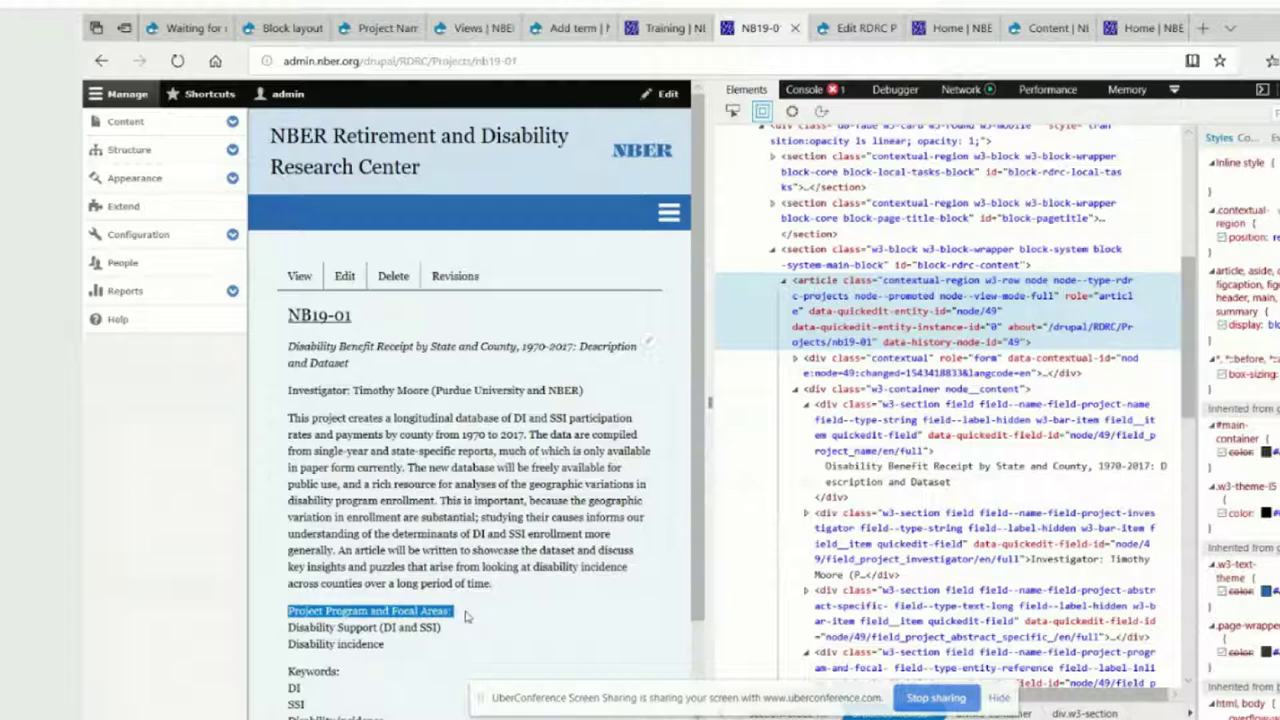
right_click(447, 613)
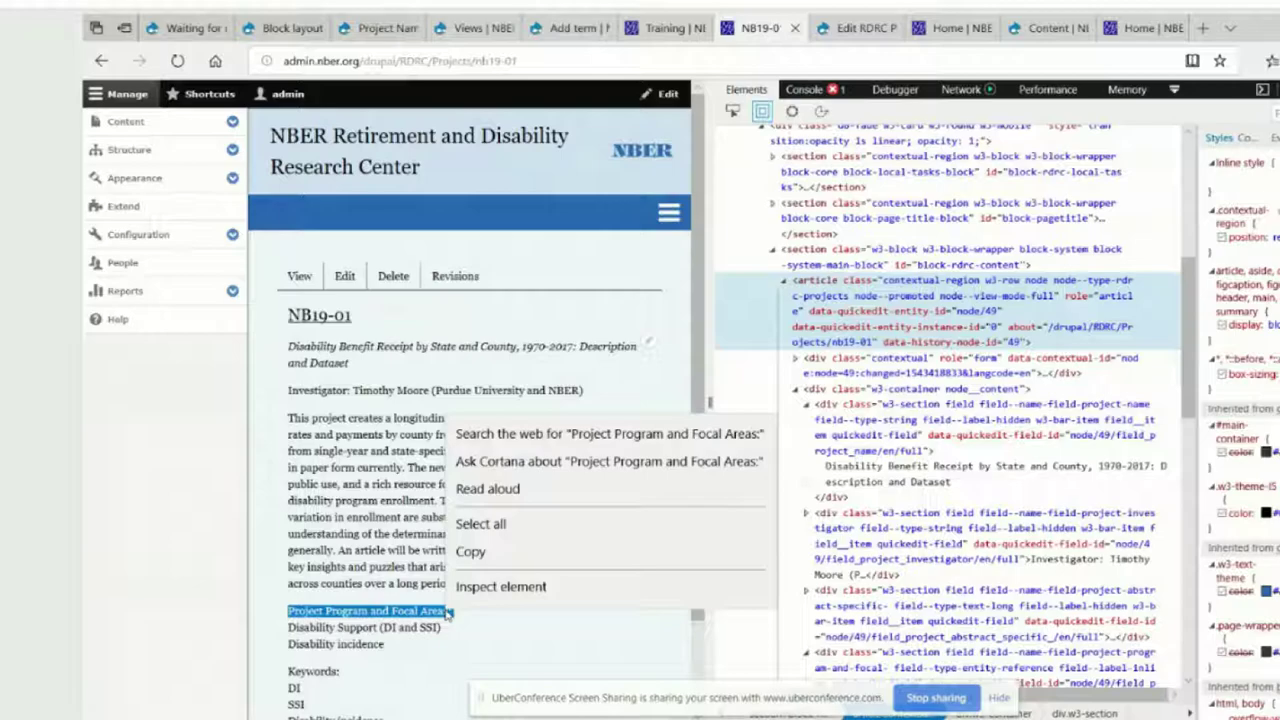
click(477, 590)
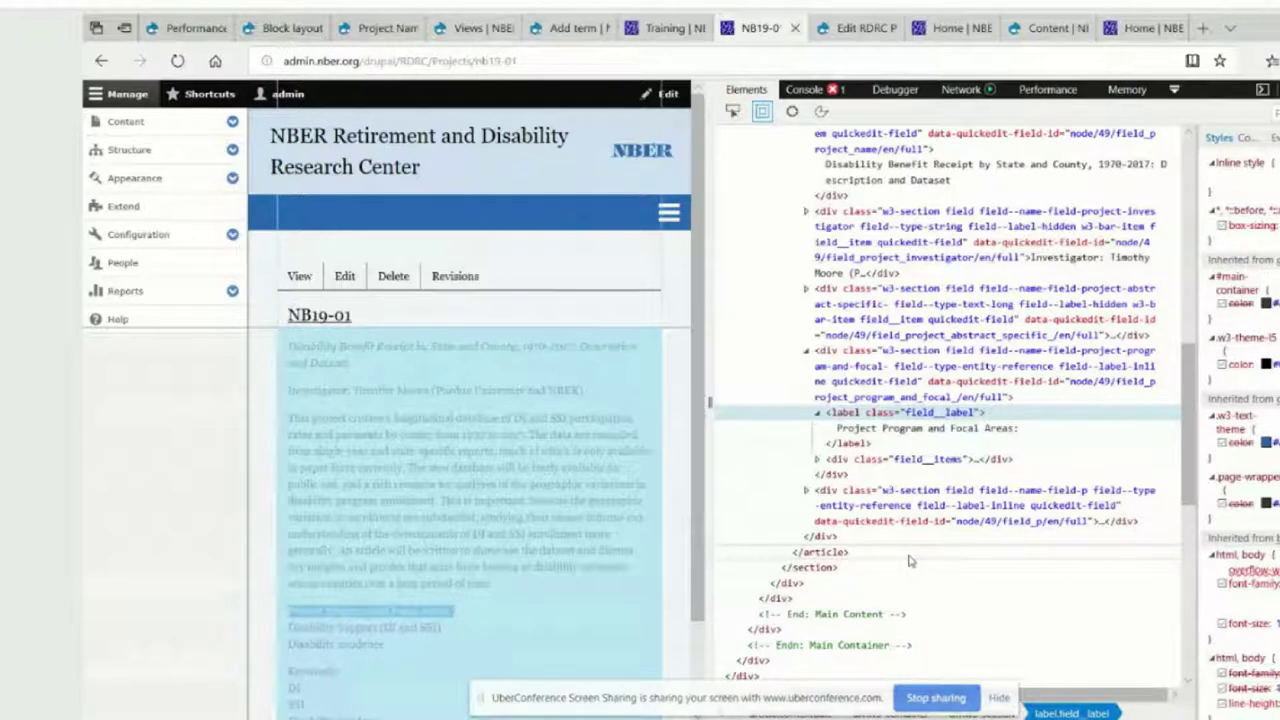
- Load Research Projects from the RDRC home page and go back to the inspected NB19-01 page
click(945, 28)
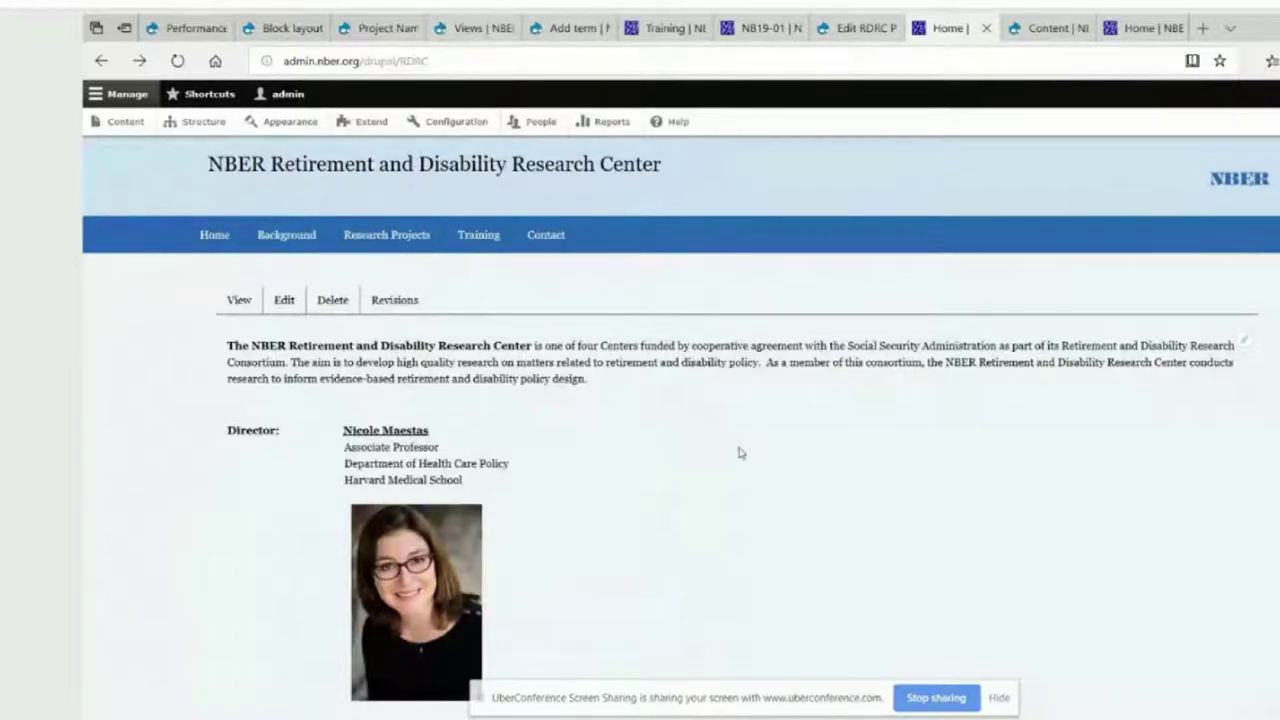
click(375, 244)
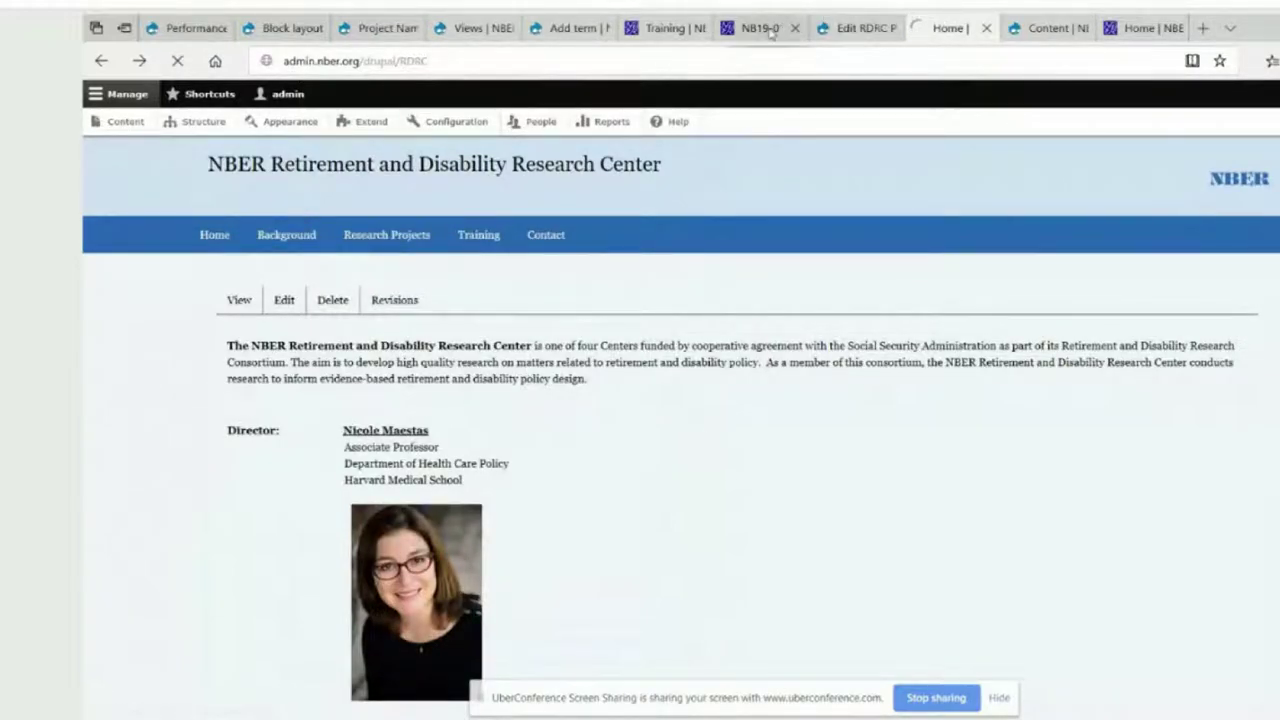
mouse_move(770, 33)
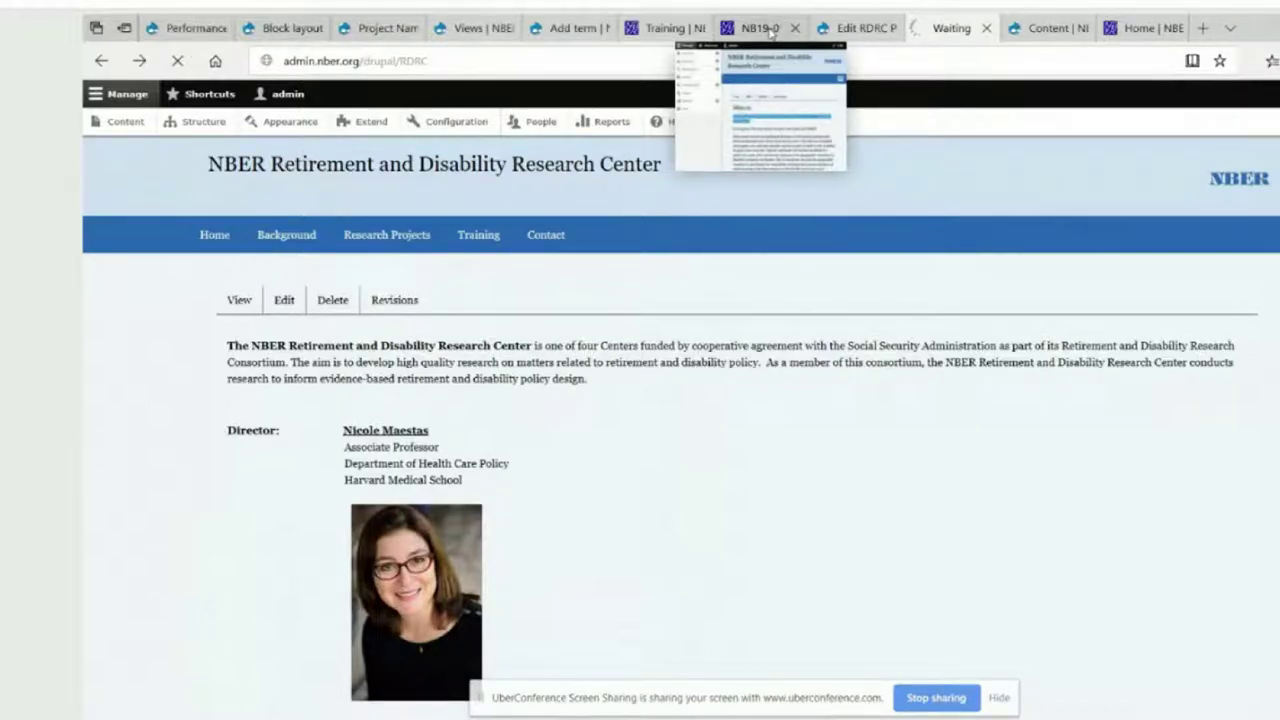
click(768, 30)
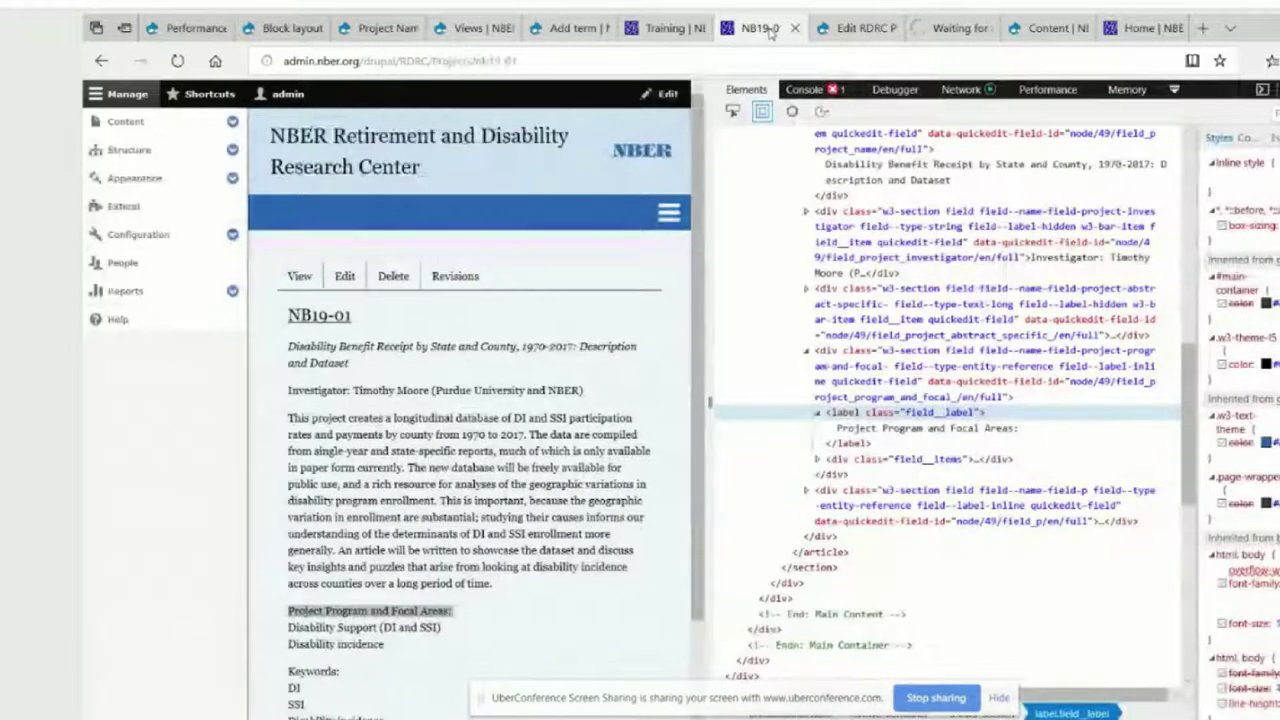
- Open NB19-01 from the site's Content list and look at the published RDRC projects listing in Chrome before returning to Edge
click(928, 28)
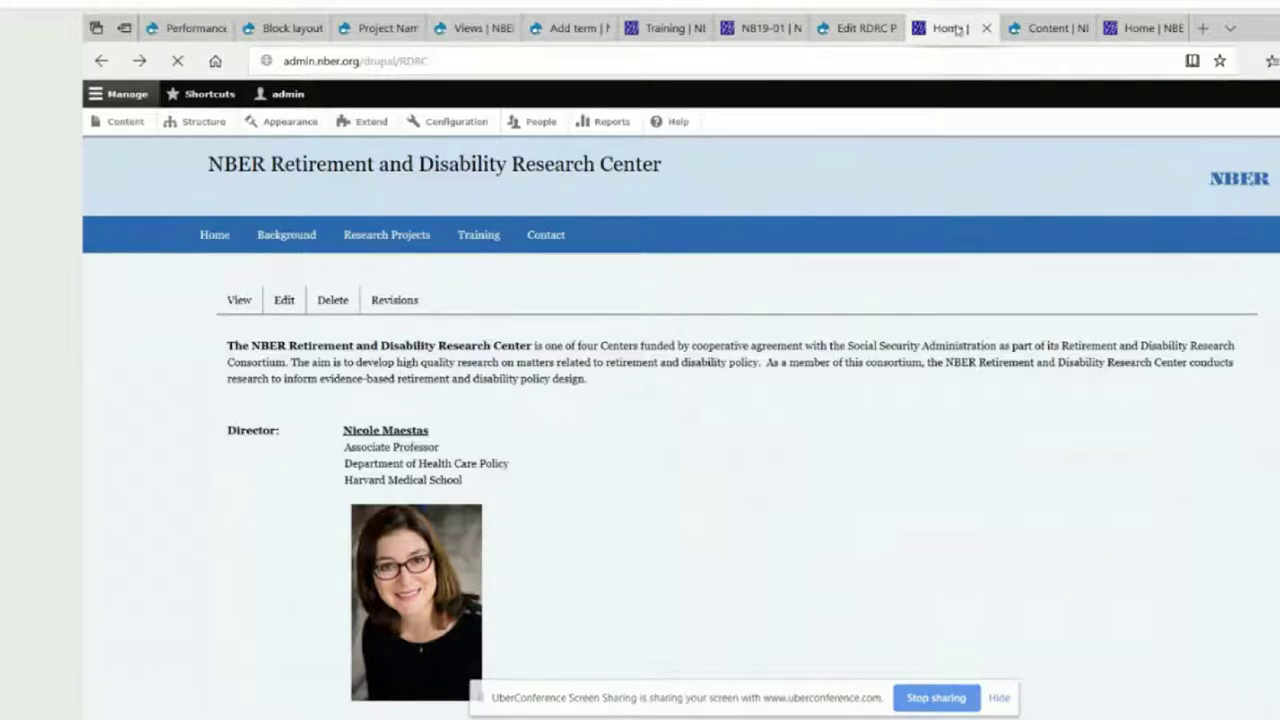
click(1031, 36)
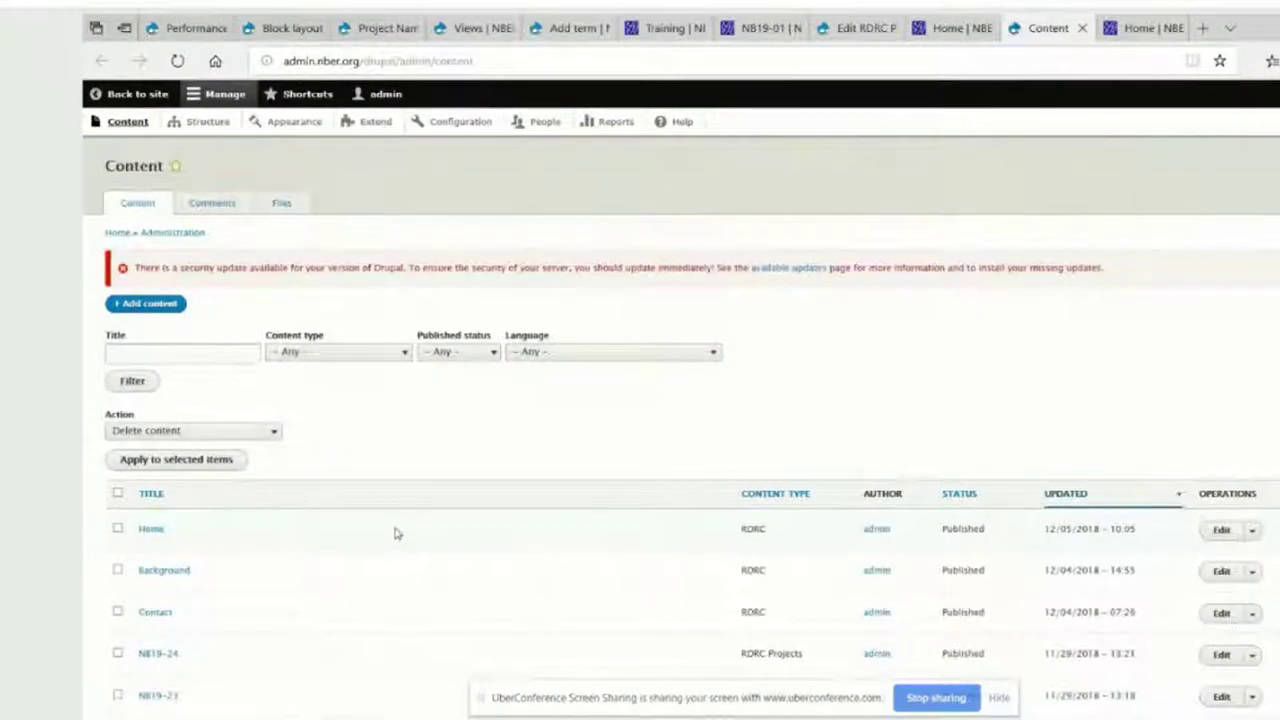
scroll(397, 531, down, 3)
scroll(395, 531, down, 5)
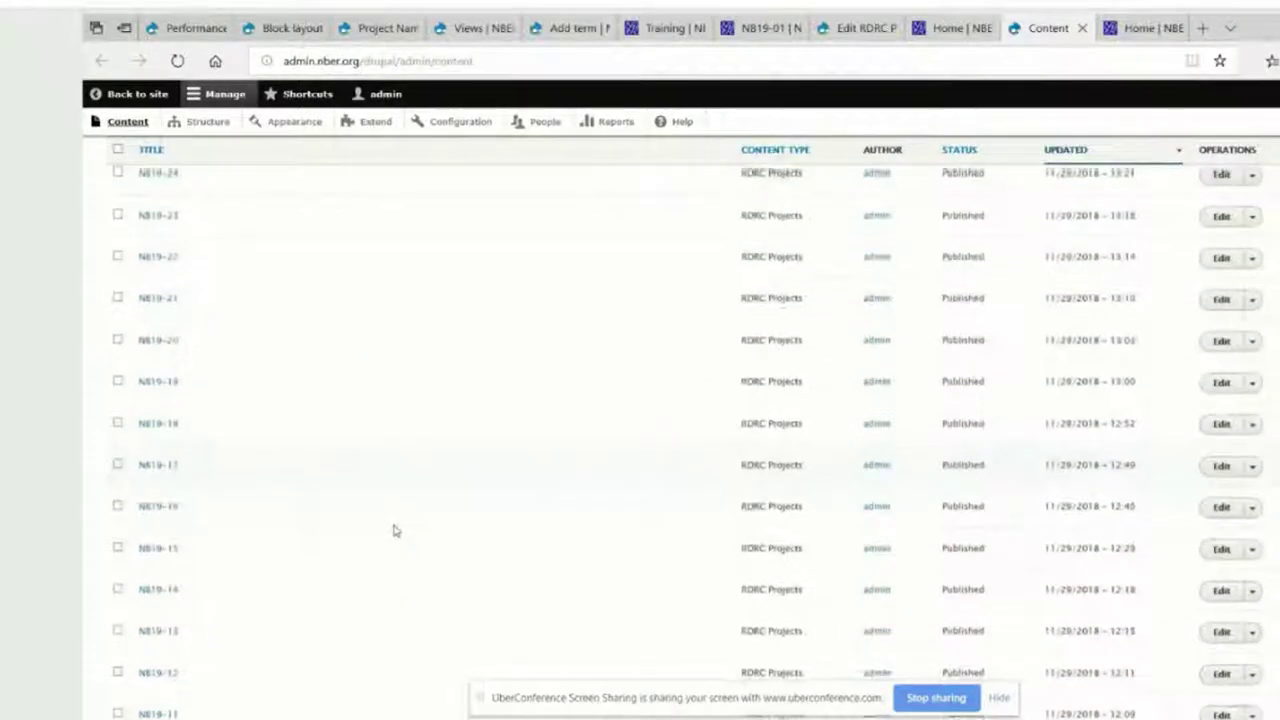
scroll(394, 530, down, 5)
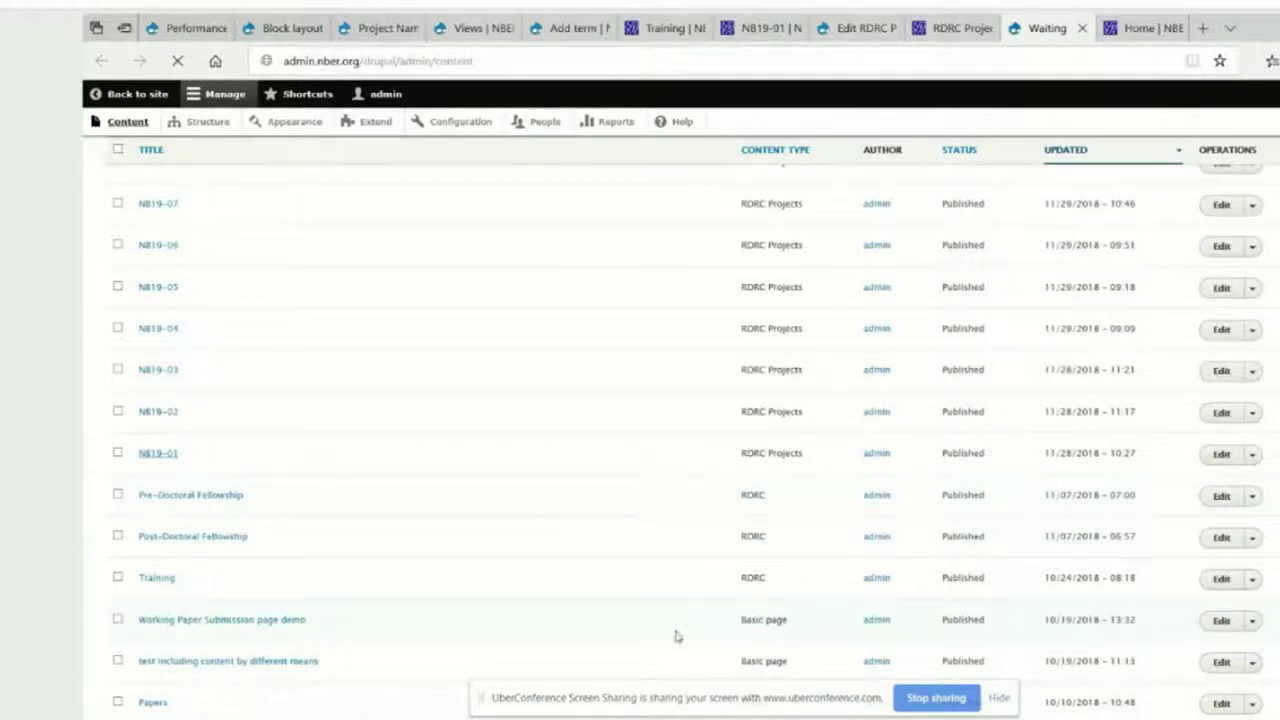
key(alt+Tab)
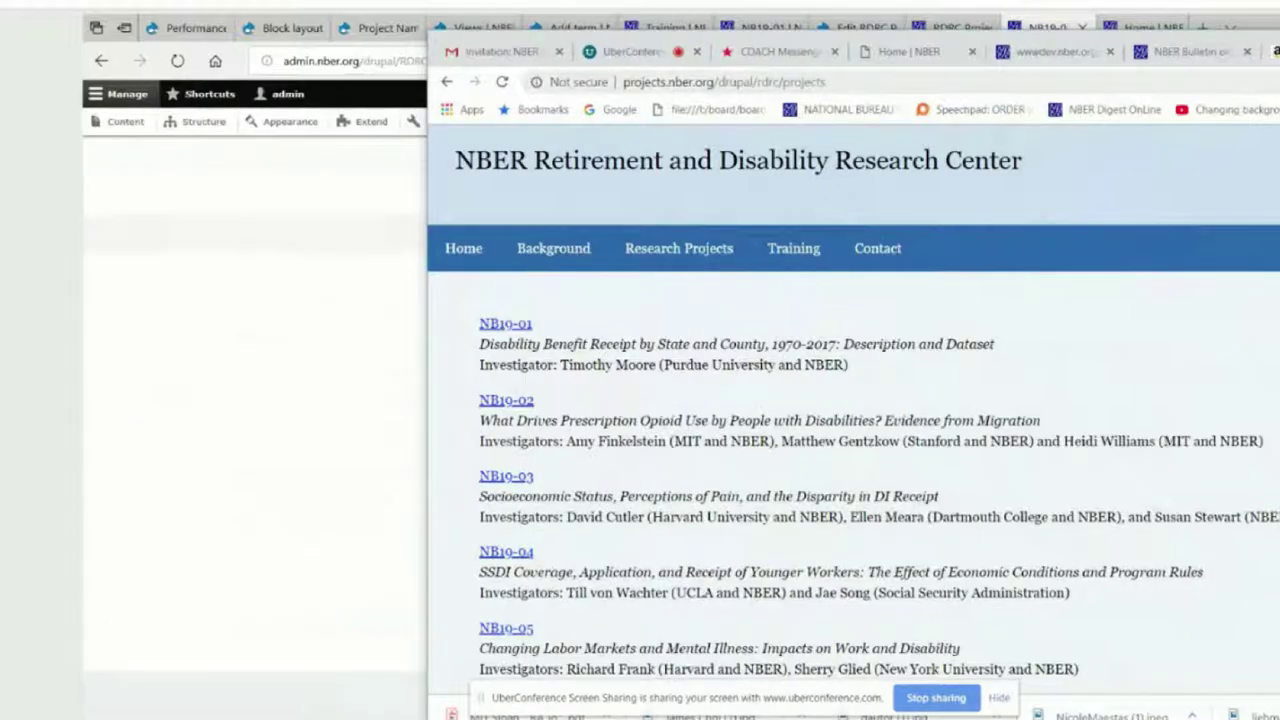
key(alt+Tab)
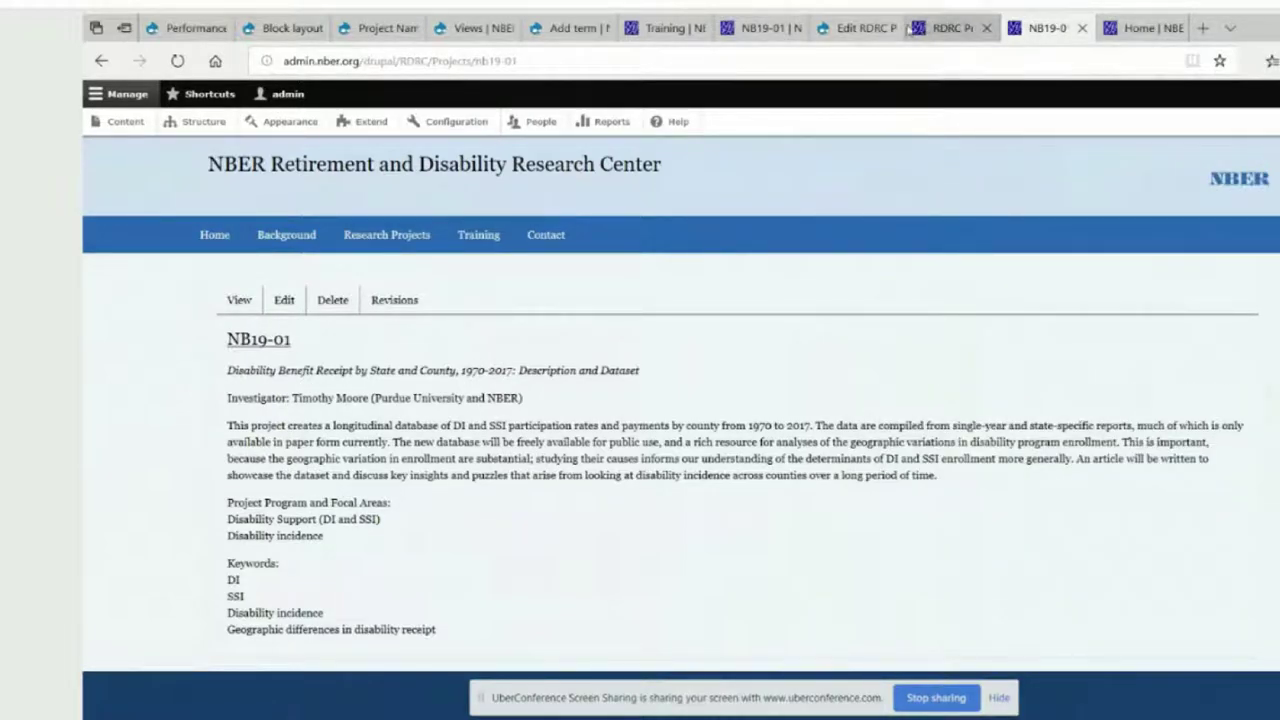
- Return to the NB19-01 page with the developer tools and inspect the "Project Program and Focal Areas:" label again
click(855, 29)
click(765, 28)
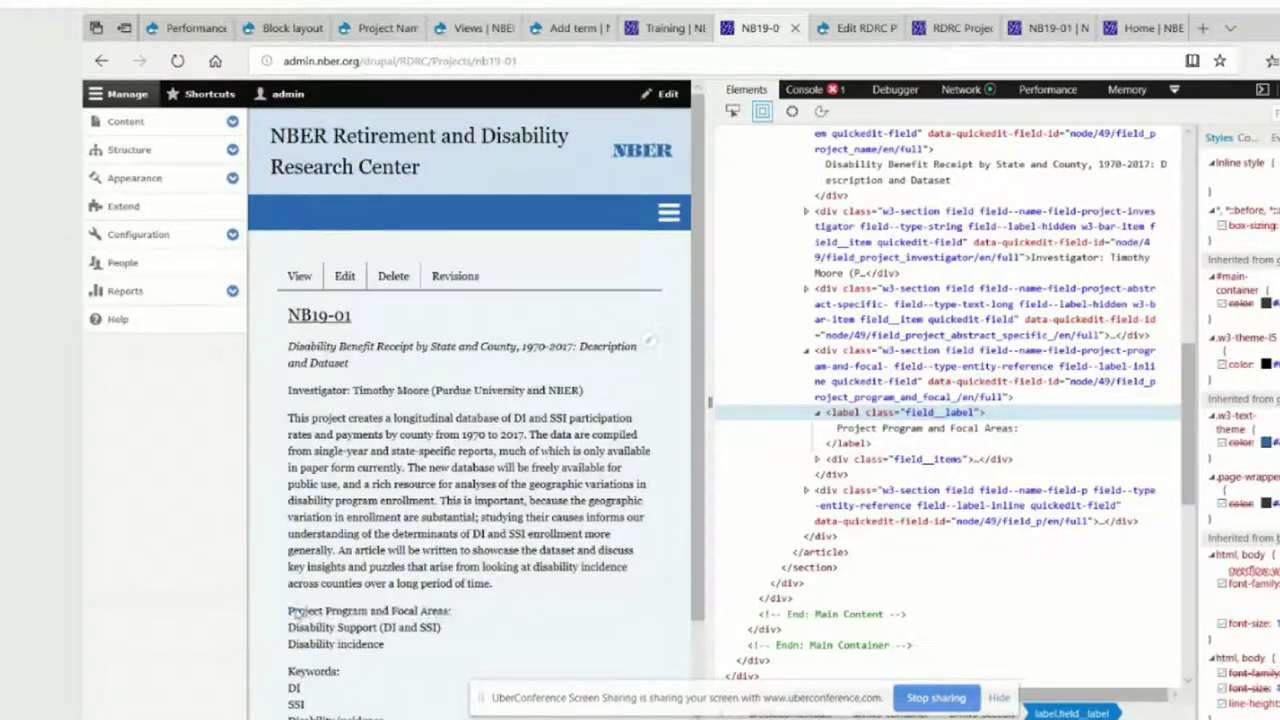
double_click(478, 584)
triple_click(466, 607)
right_click(462, 612)
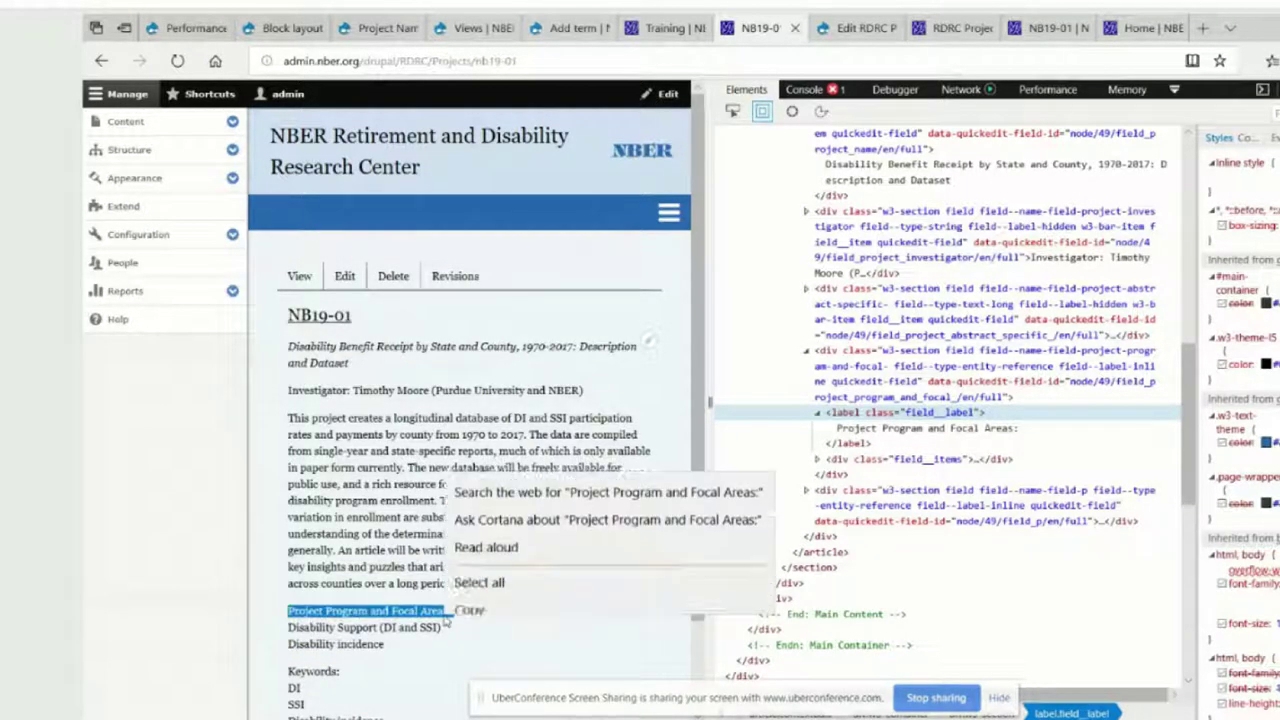
click(465, 594)
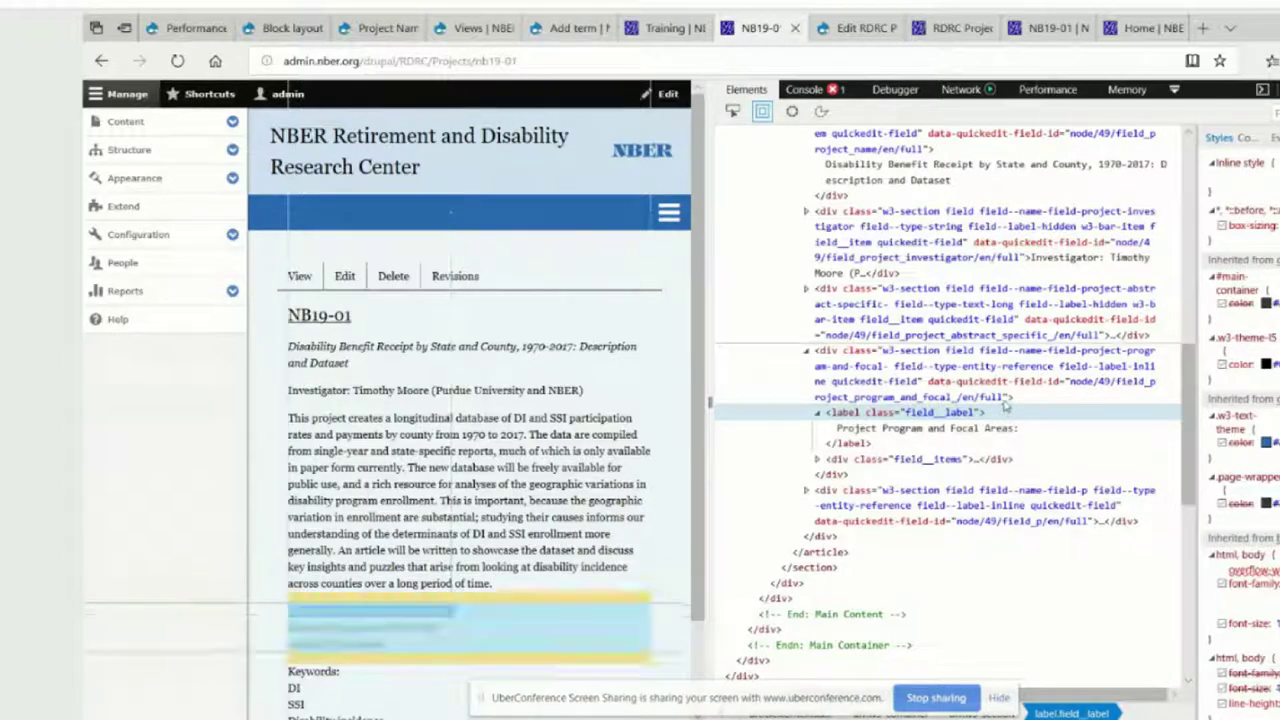
- Copy the class attribute value of the div that wraps the Project Program and Focal Areas field
click(1015, 296)
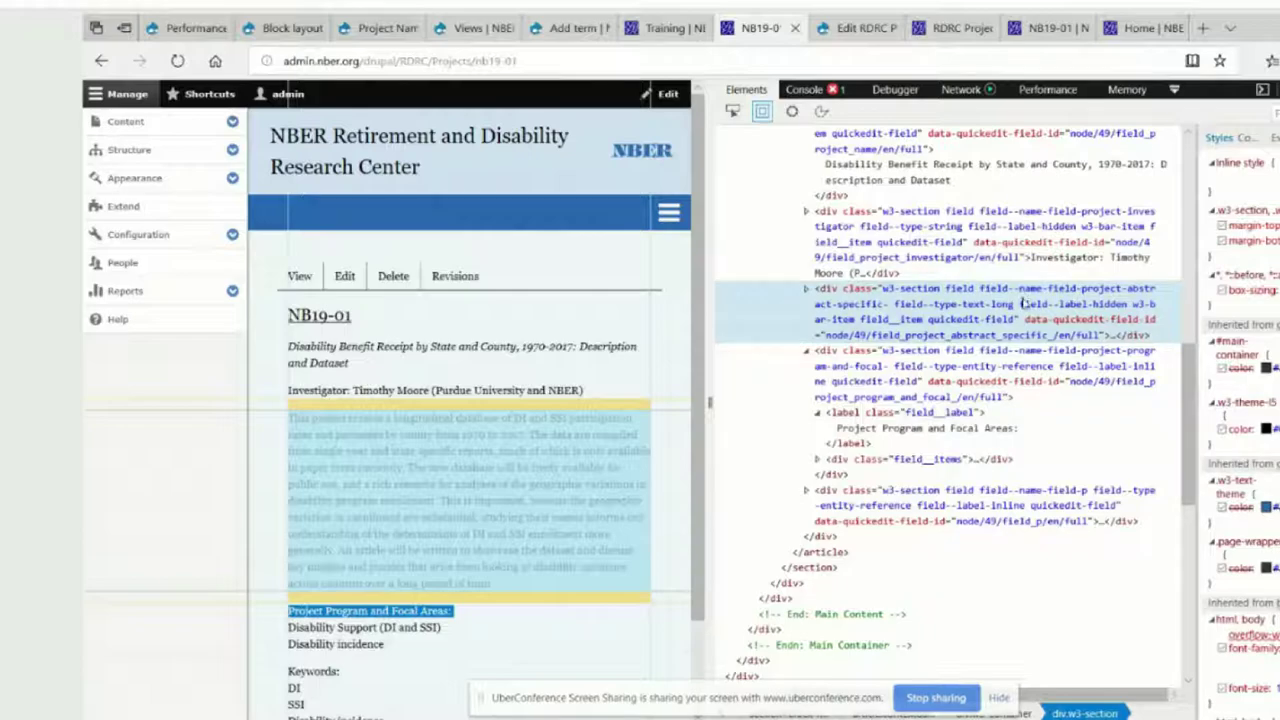
click(1037, 357)
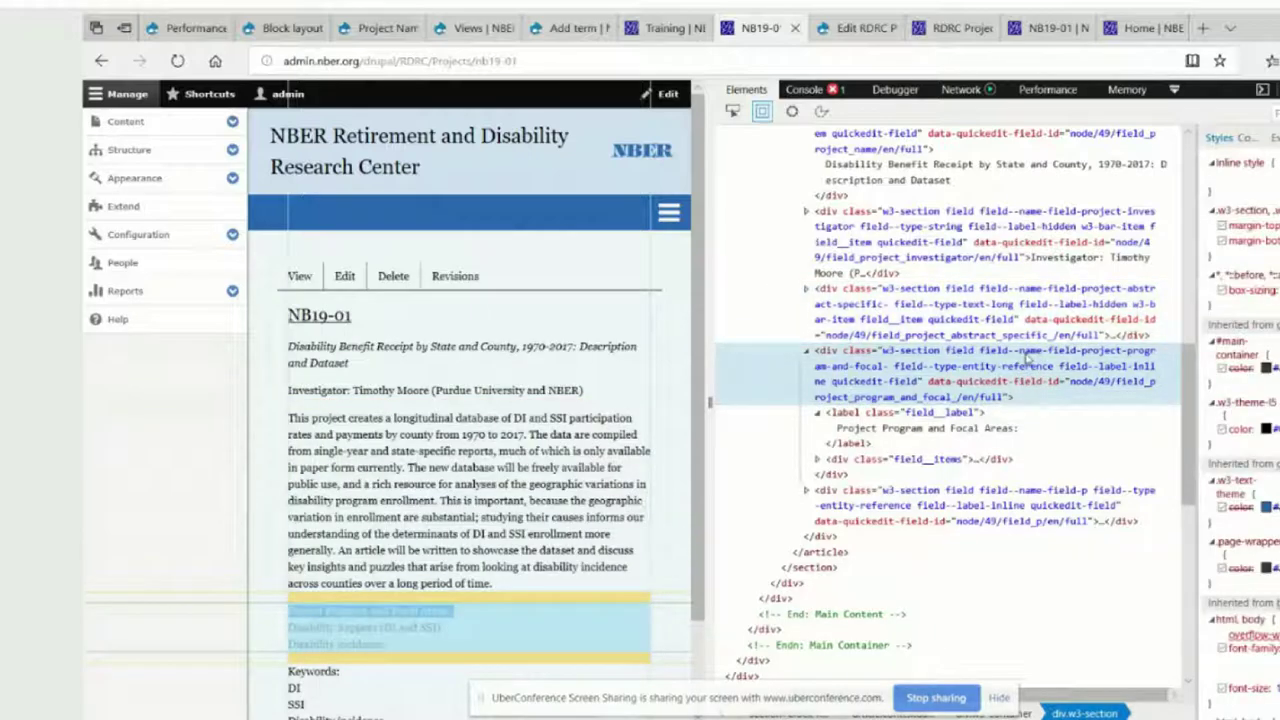
double_click(1027, 357)
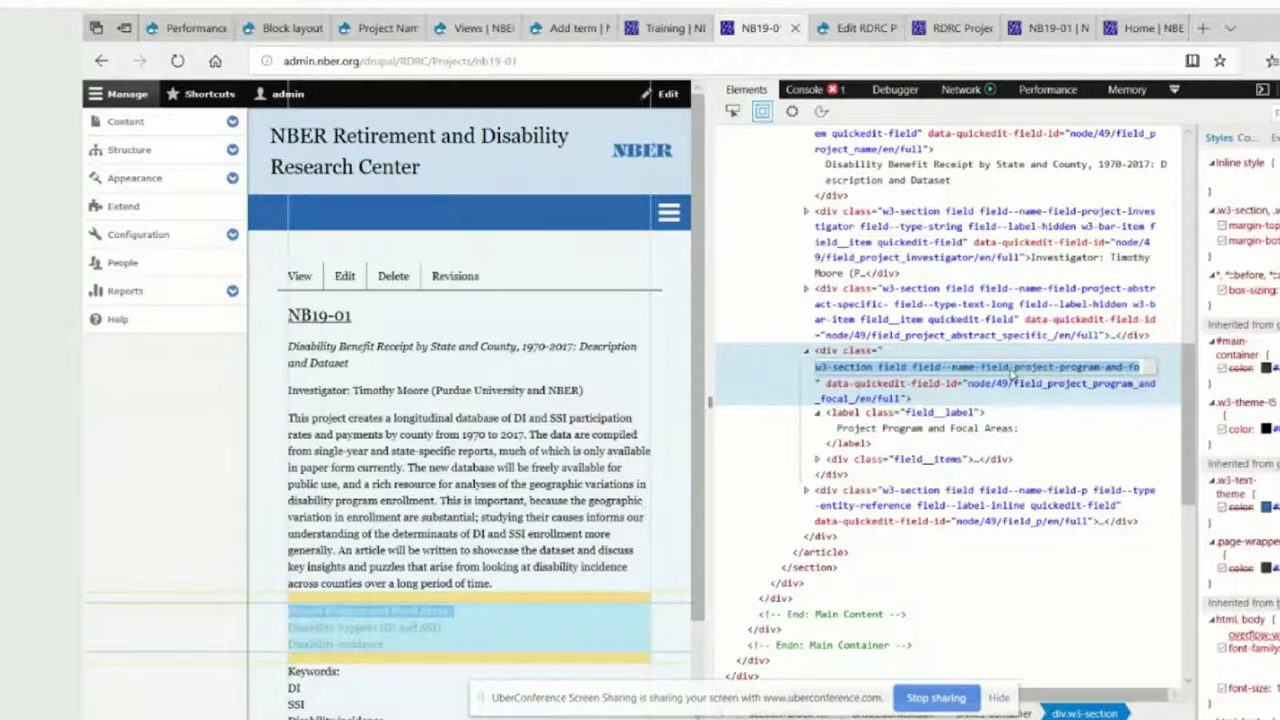
right_click(1012, 372)
click(1040, 398)
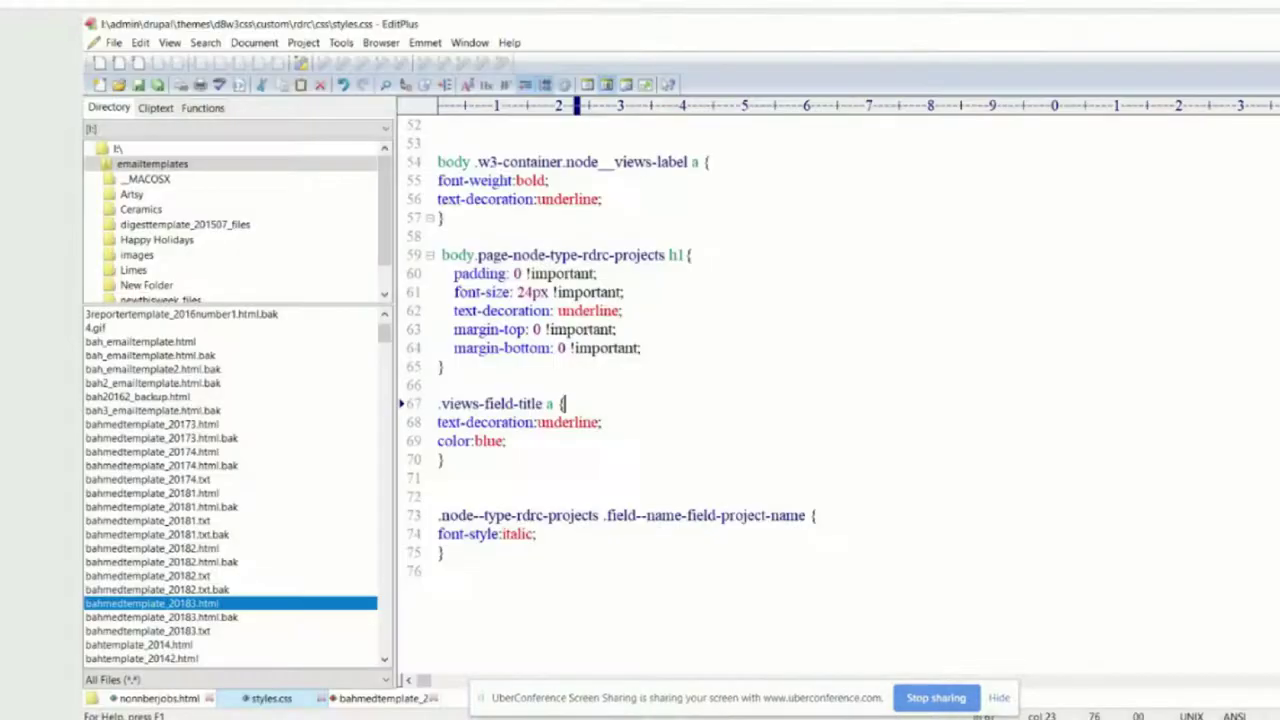
- Switch to styles.css in EditPlus and paste the copied class names on a new line 79 below the last rule
key(alt+Tab)
click(666, 634)
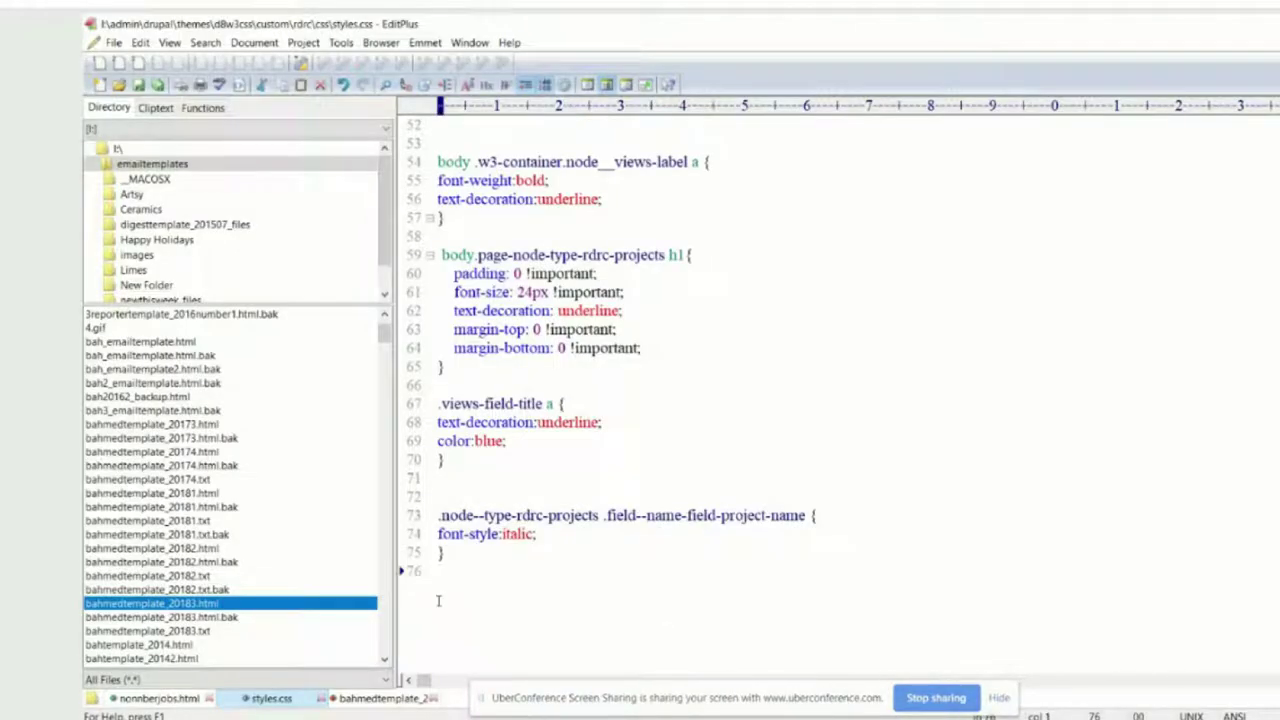
key(Return)
key(Return)
key(Return)
right_click(457, 620)
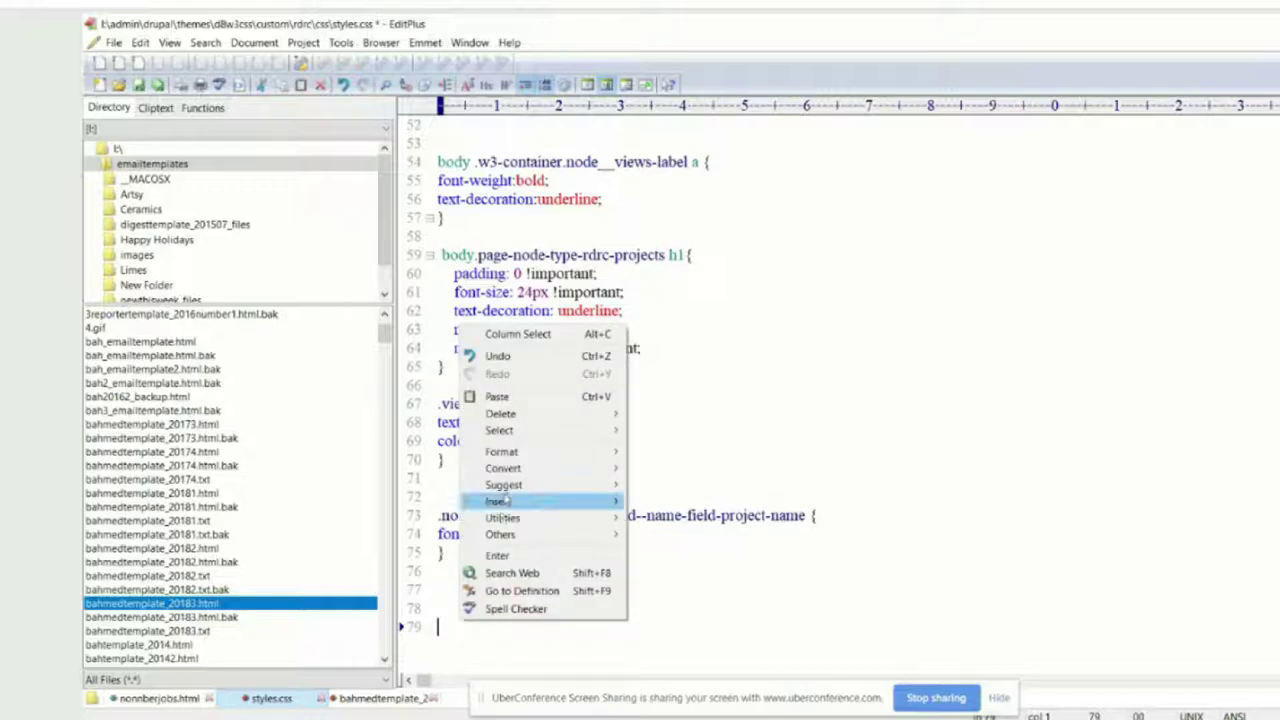
click(497, 396)
- Duplicate the italic .field--name-field-project-name rule from lines 73–75 onto line 77, above the pasted class names
drag(438, 515, 442, 571)
right_click(550, 536)
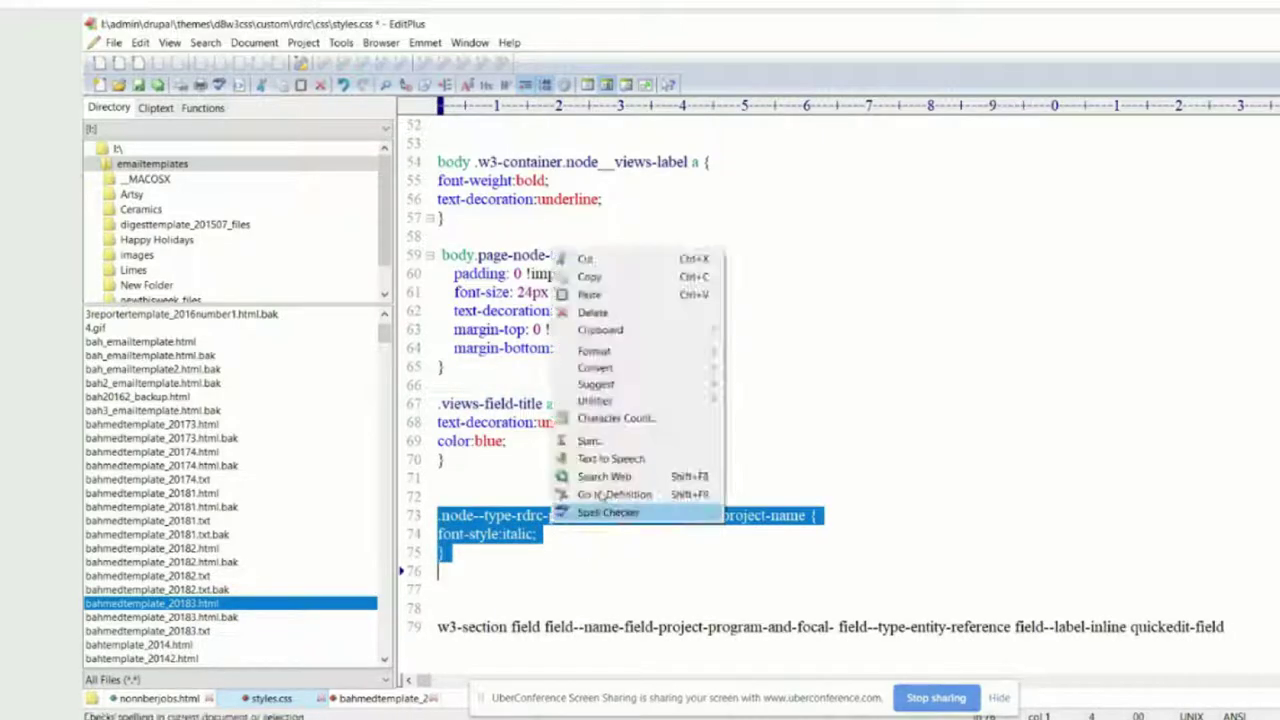
click(605, 277)
click(478, 592)
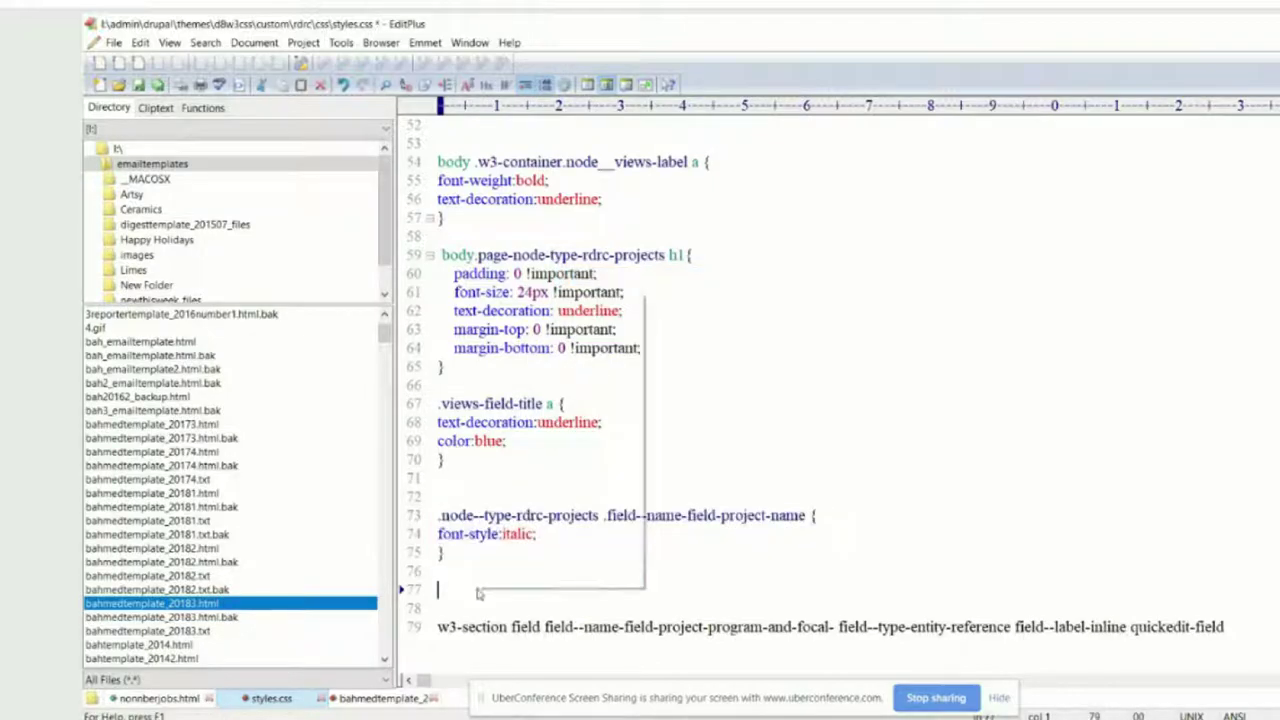
right_click(478, 592)
click(512, 370)
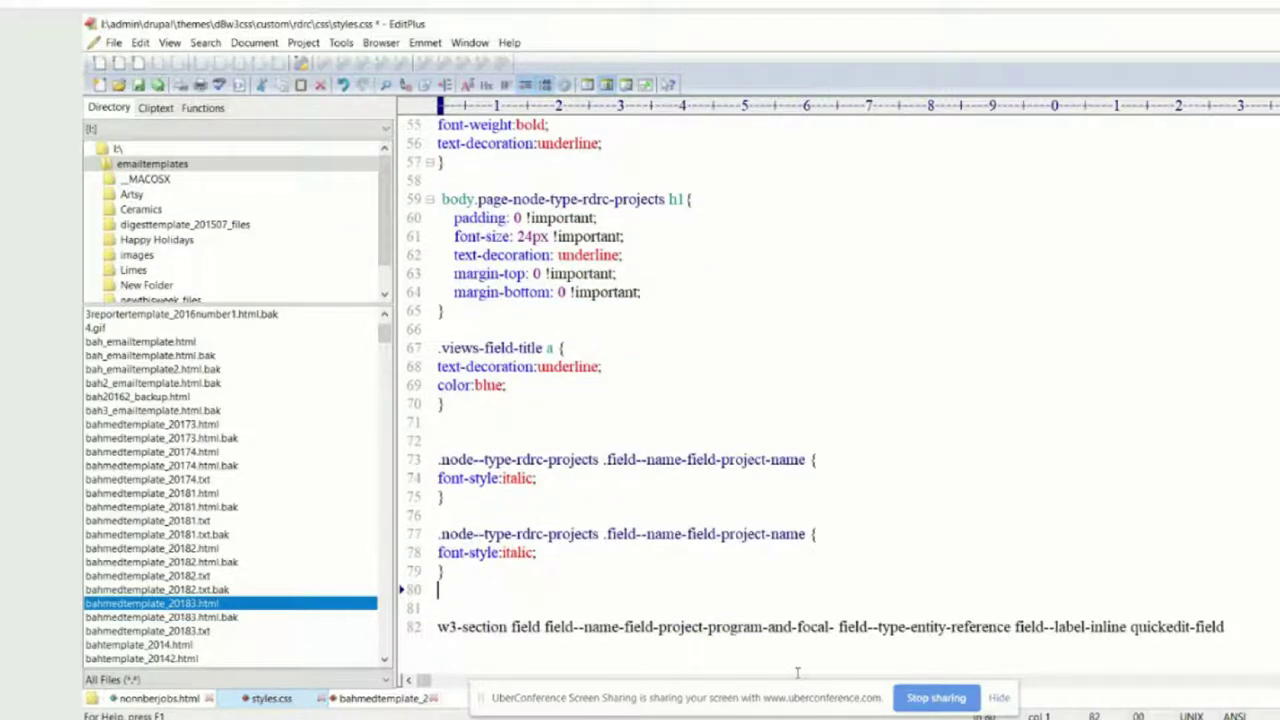
- Try cutting field--name-field-project-program out of the pasted class names on line 82, and undo the cut
scroll(797, 672, down, 1)
drag(625, 571, 762, 569)
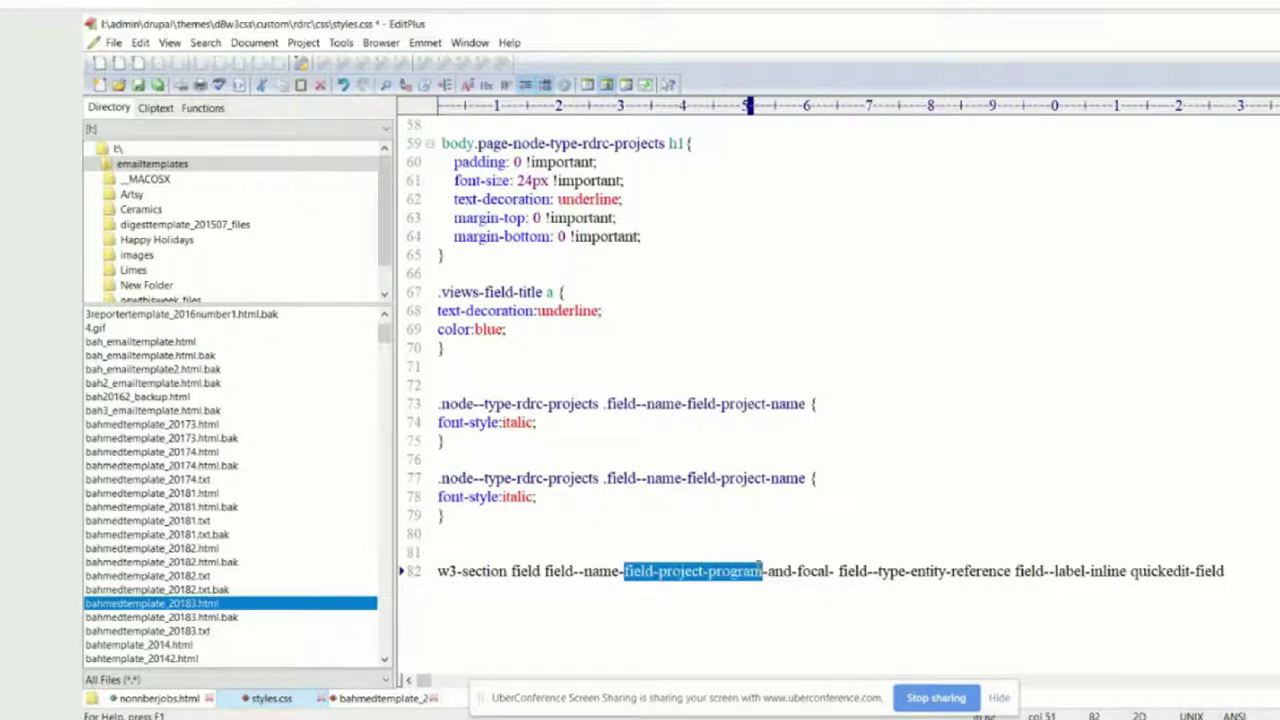
drag(545, 571, 765, 571)
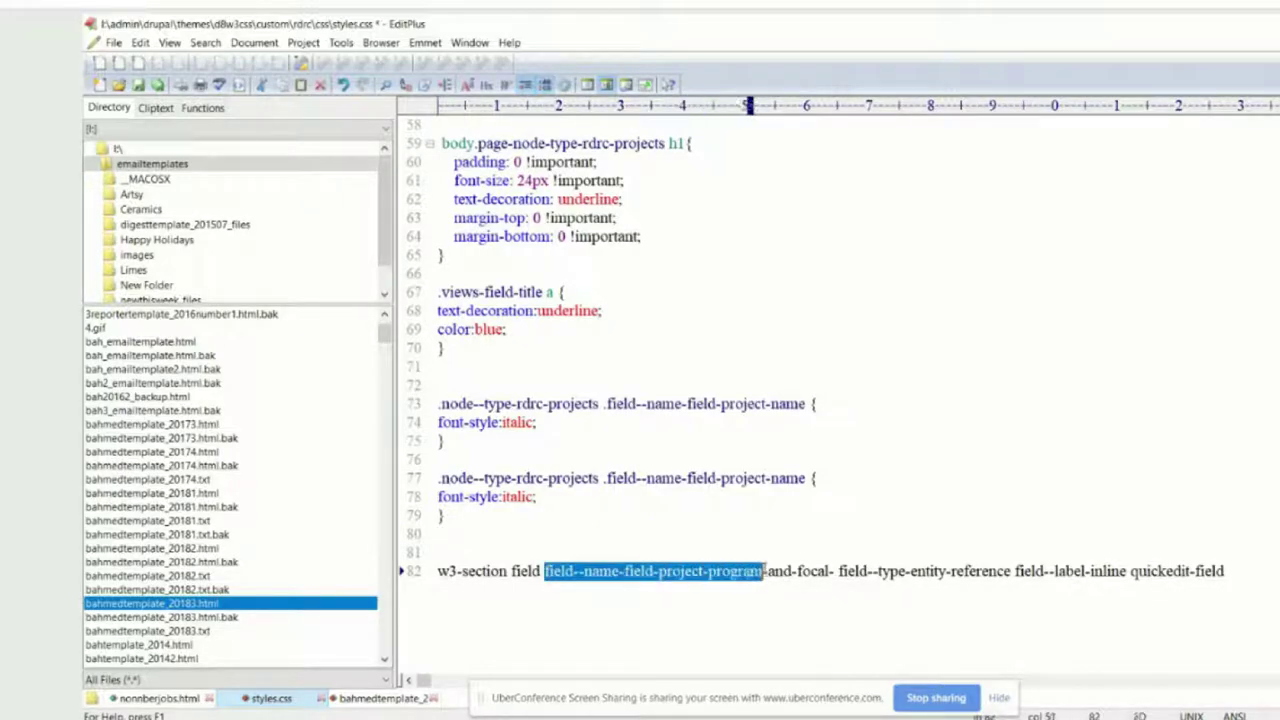
right_click(764, 572)
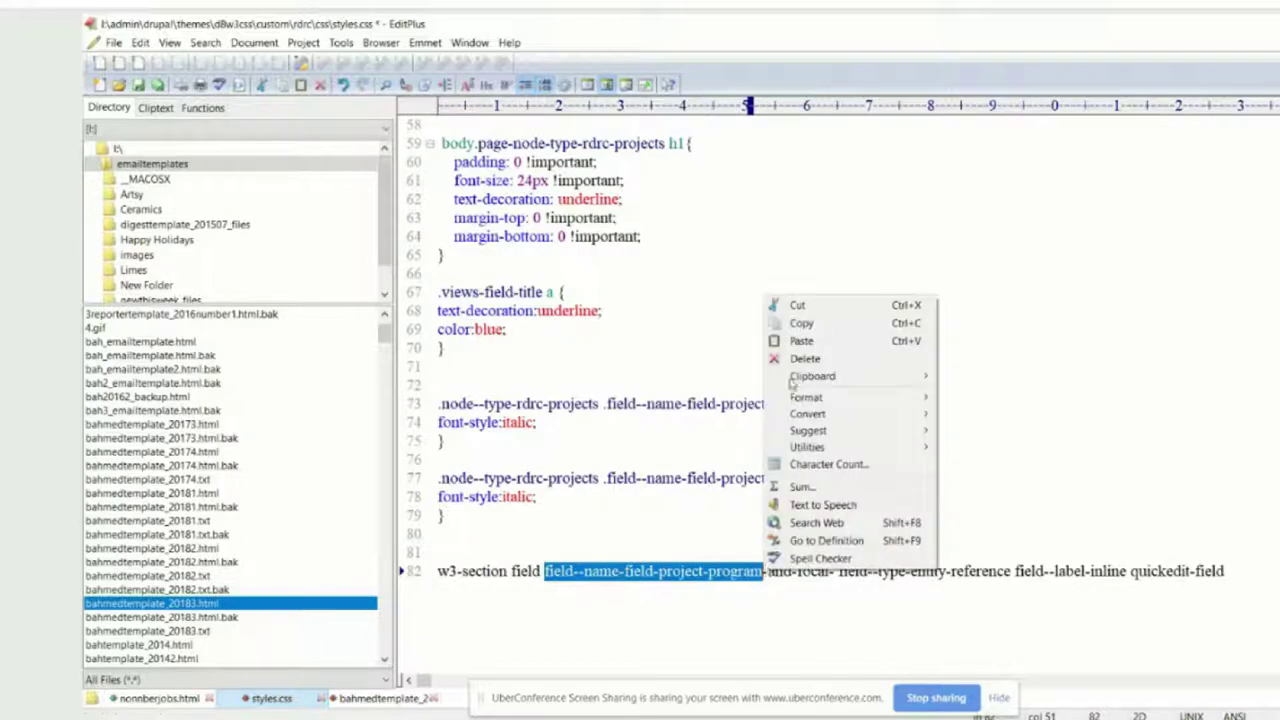
click(798, 307)
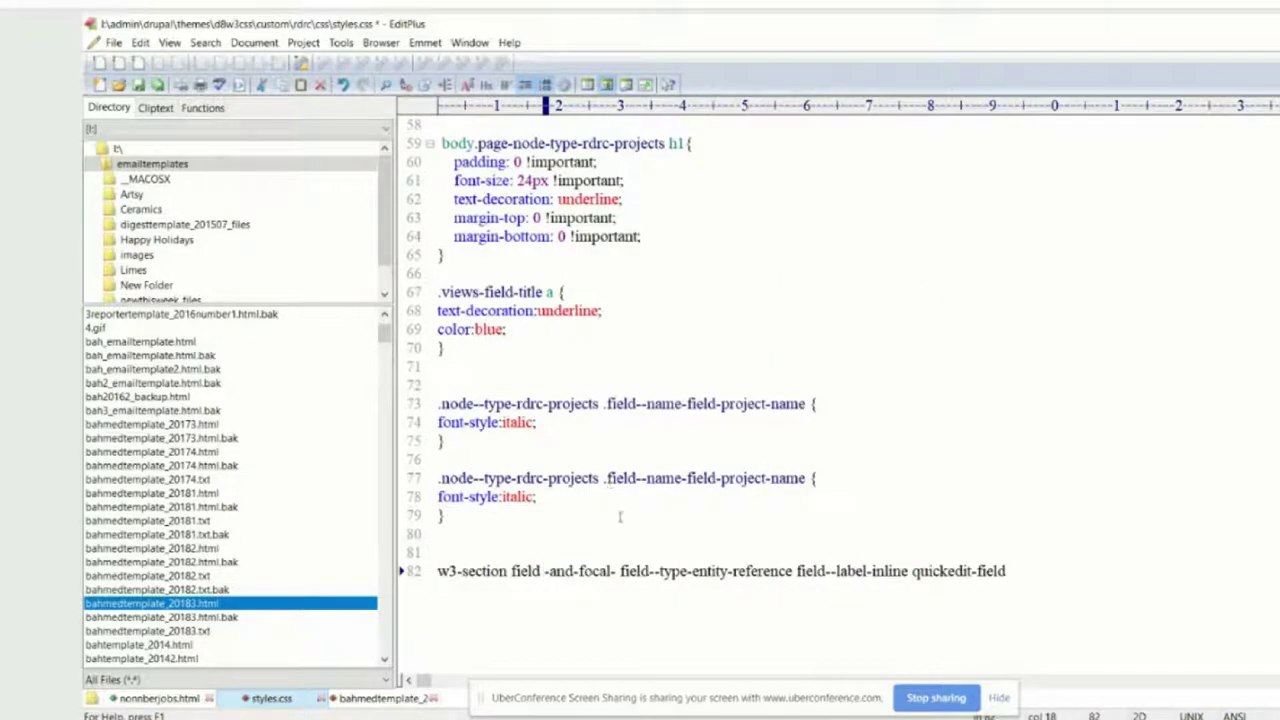
click(140, 42)
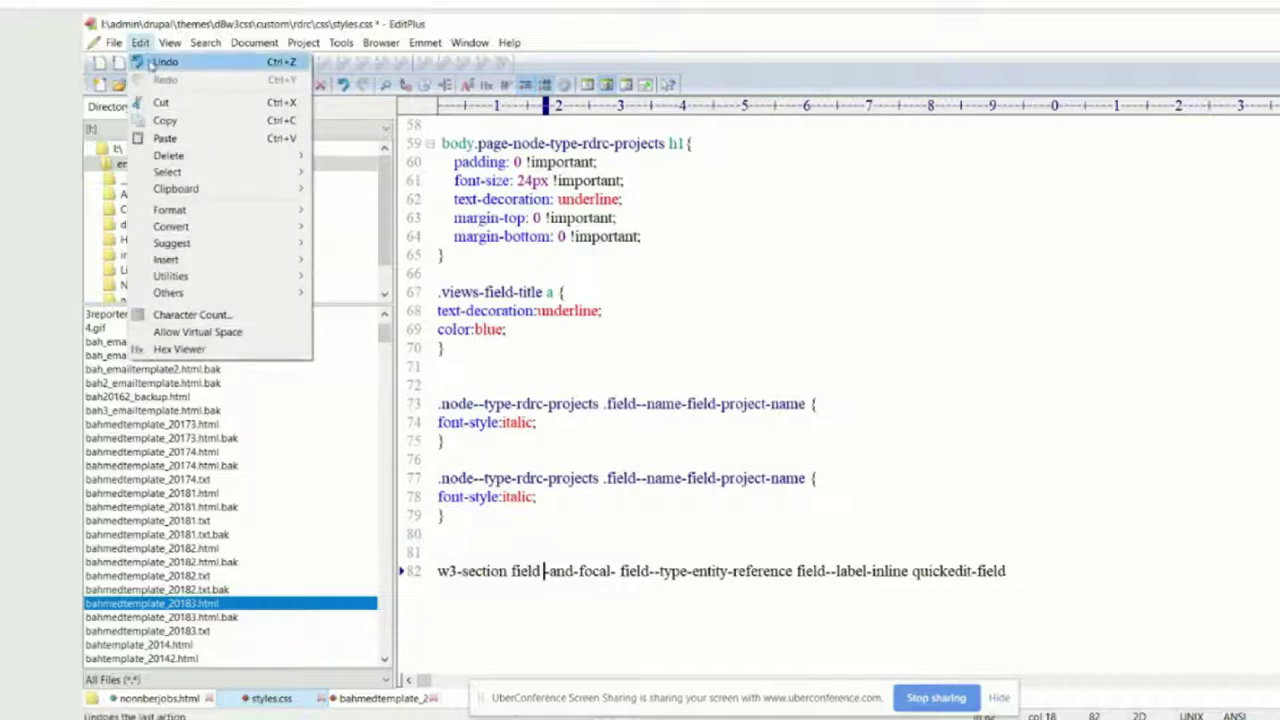
click(150, 133)
- Copy the full class name field--name-field-project-program-and-focal-, including its trailing hyphen, from line 82
click(620, 571)
drag(544, 571, 868, 571)
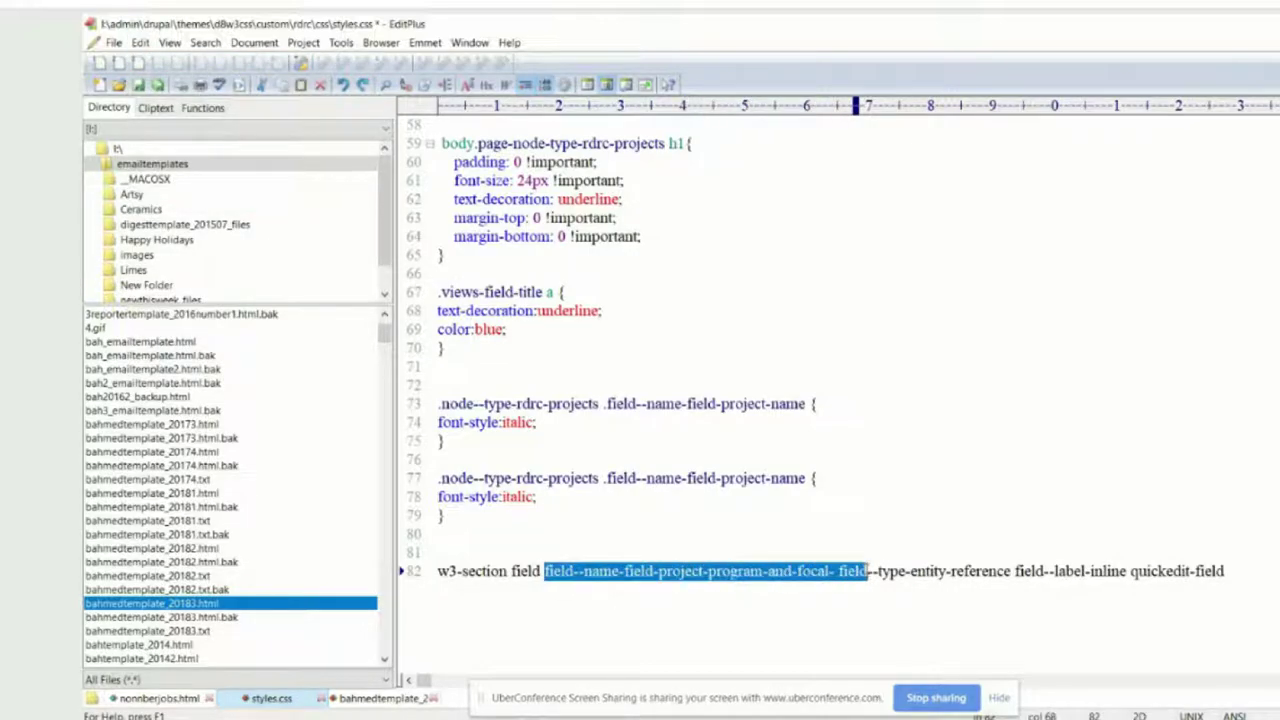
drag(868, 571, 830, 571)
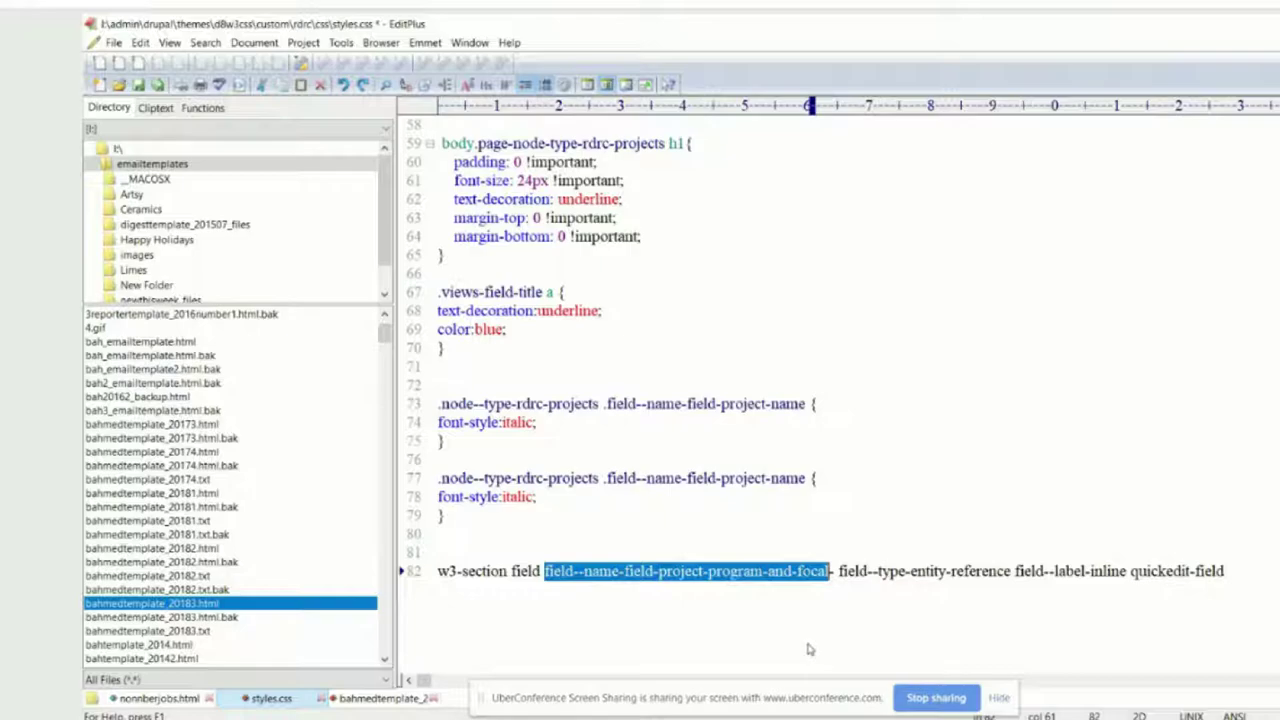
click(810, 571)
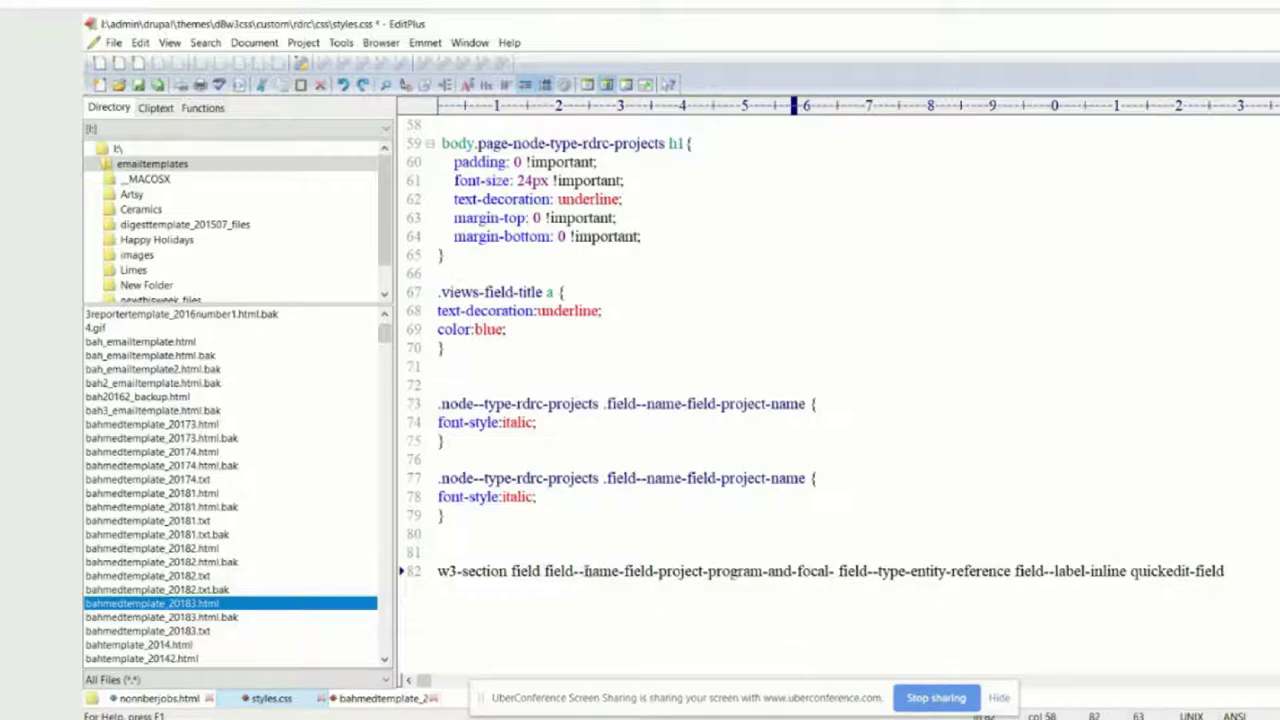
drag(544, 571, 835, 571)
key(super+c)
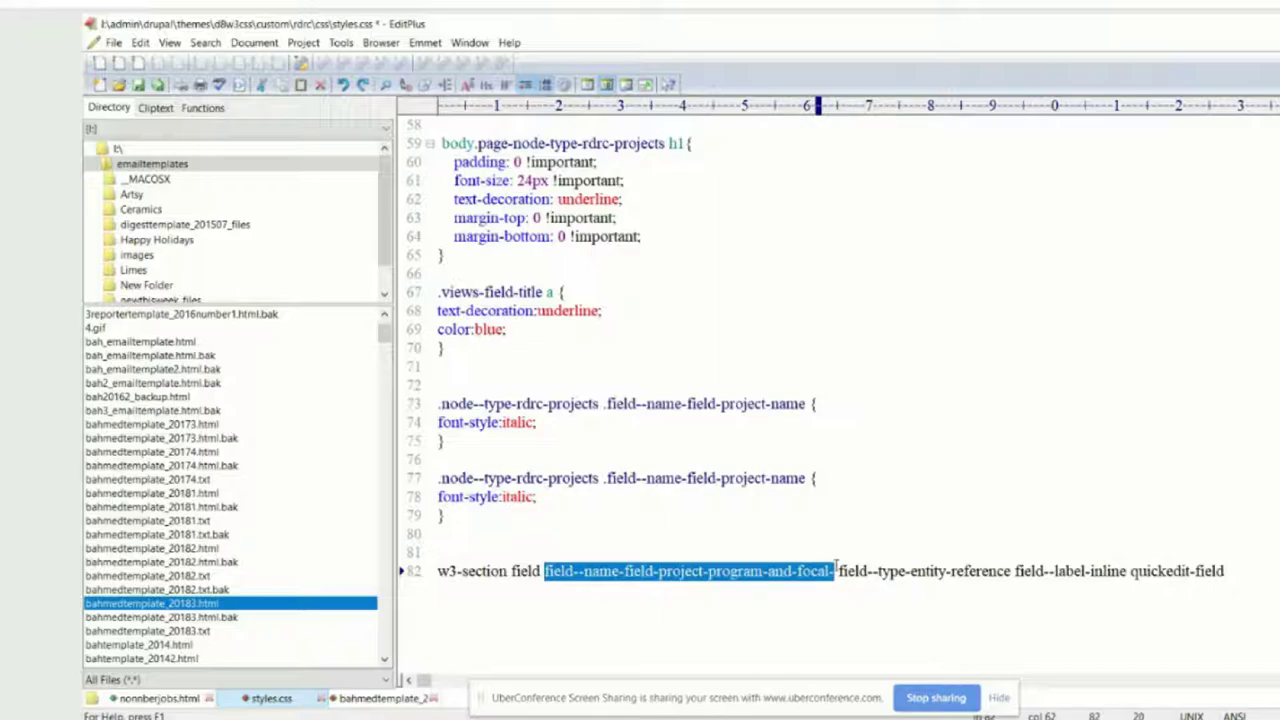
- Replace the field class in the line 77 selector with a copy of field--name-field-project-program-and-focal- from the class list below
right_click(754, 573)
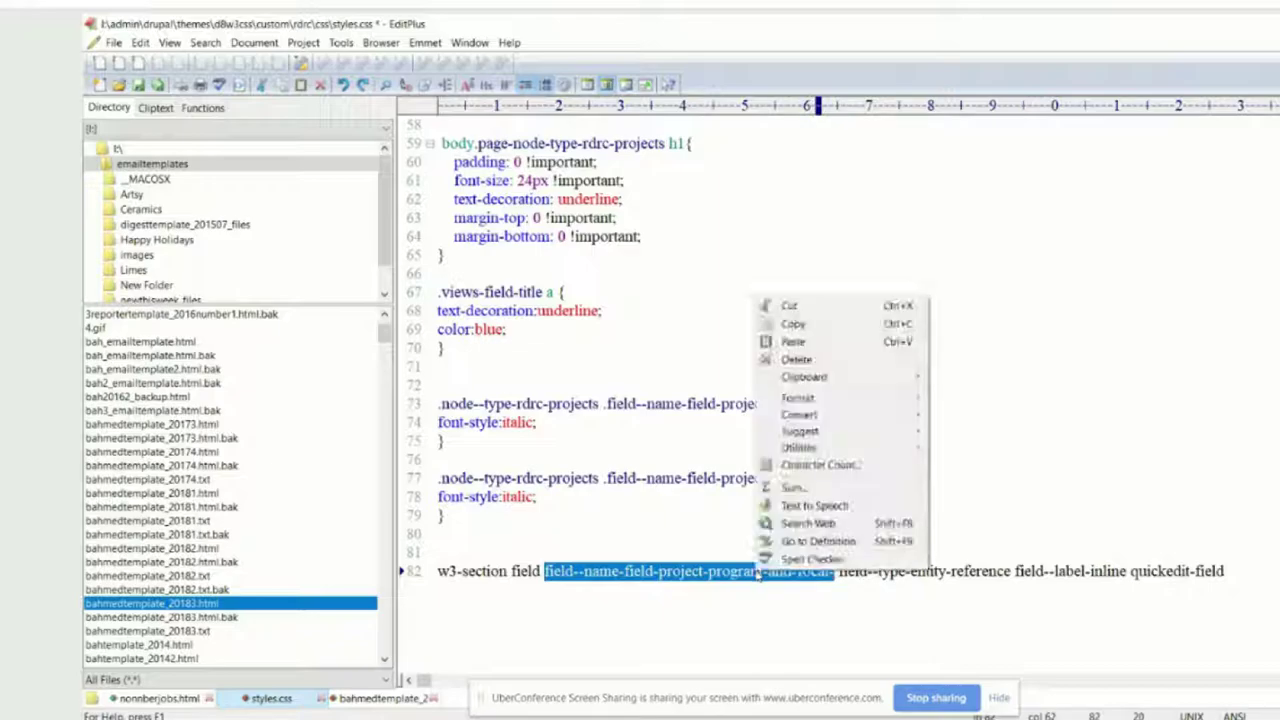
click(790, 323)
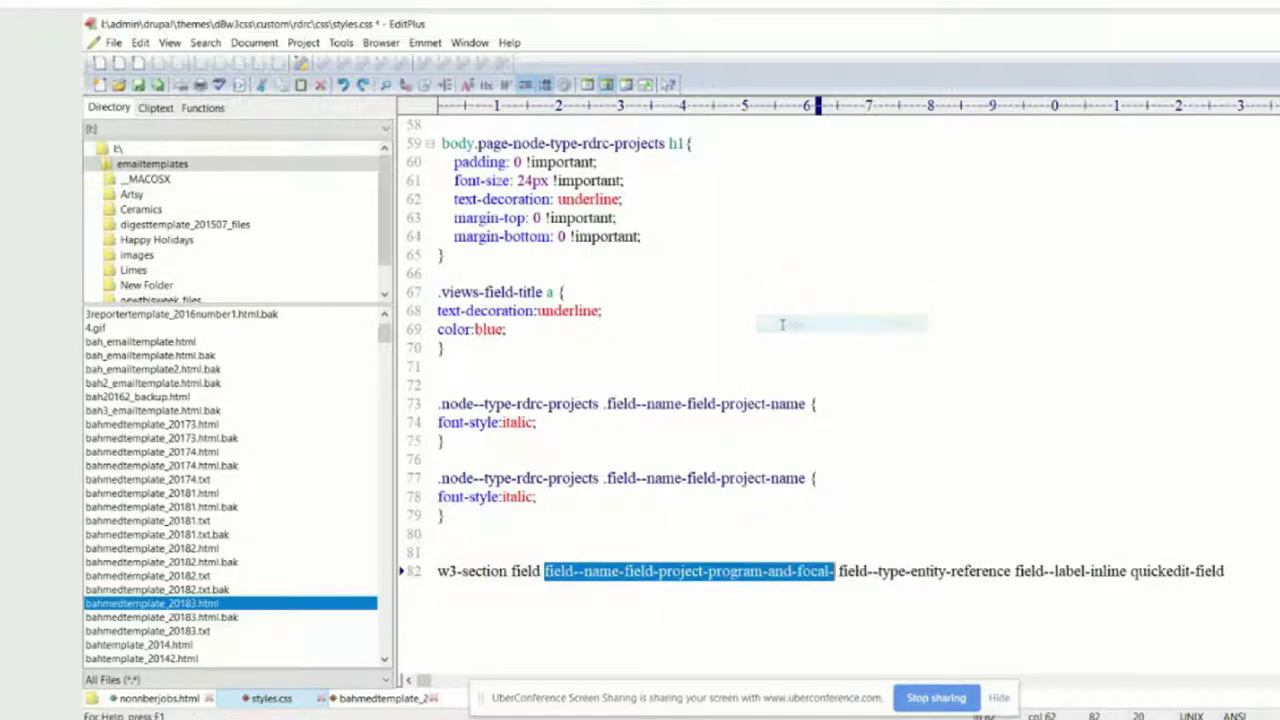
click(609, 478)
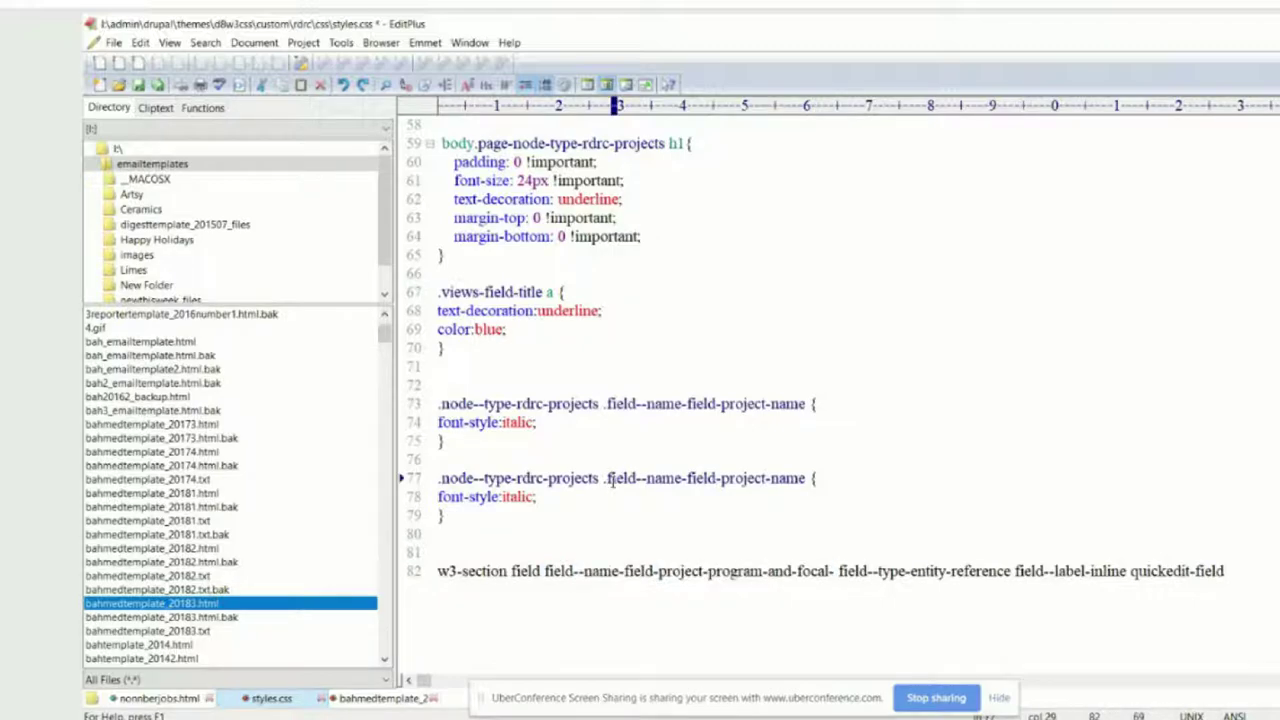
drag(609, 478, 806, 471)
right_click(773, 482)
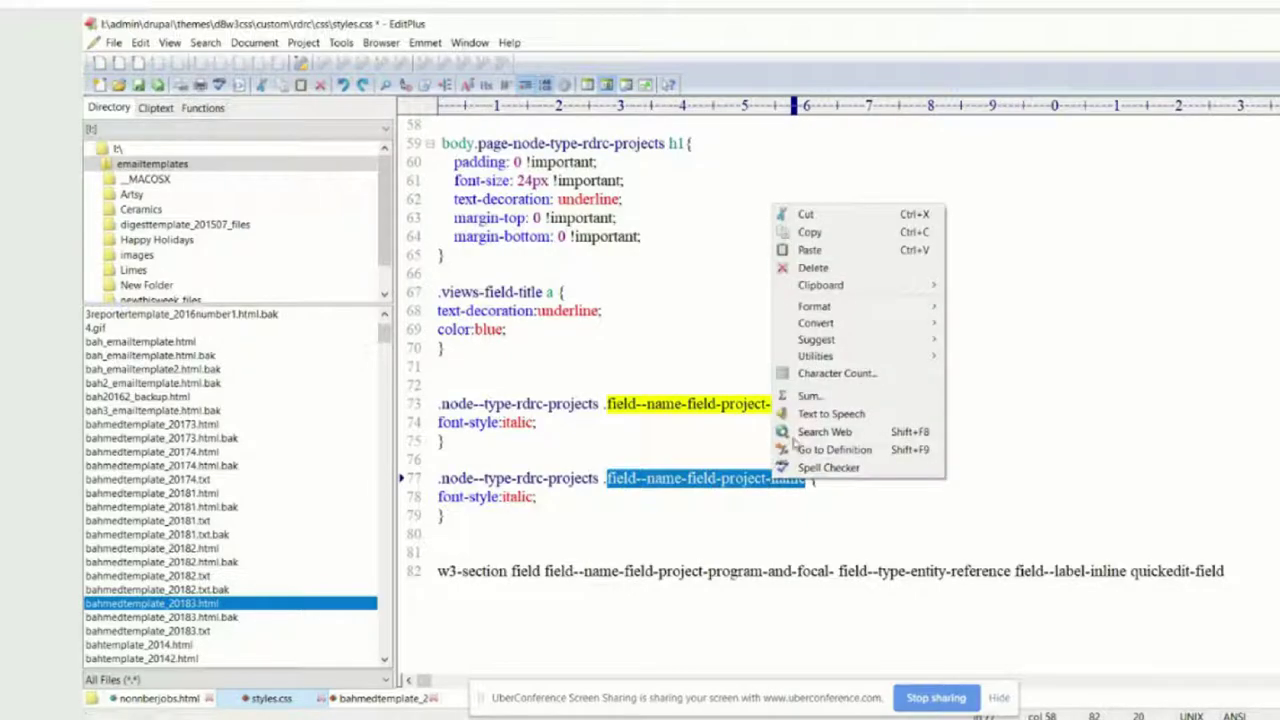
click(808, 251)
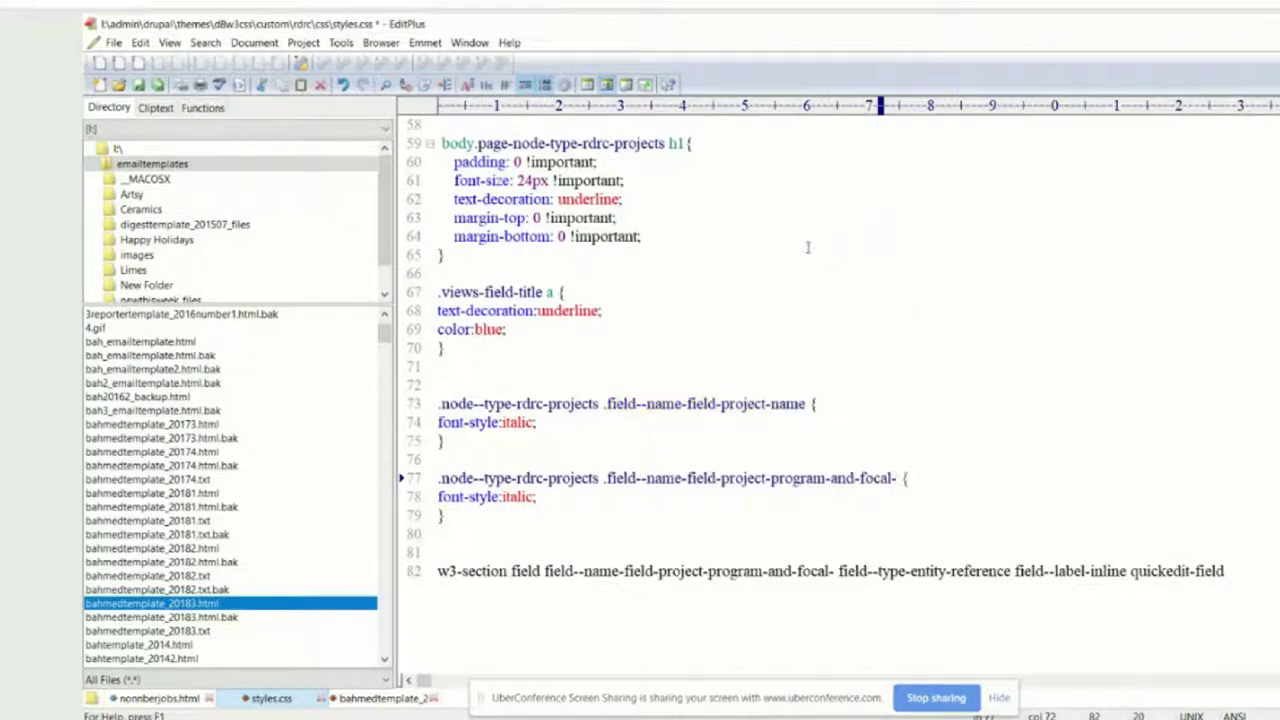
- Set the line 78 font-style to bold and delete the leftover w3-section class list from line 82
drag(502, 497, 535, 497)
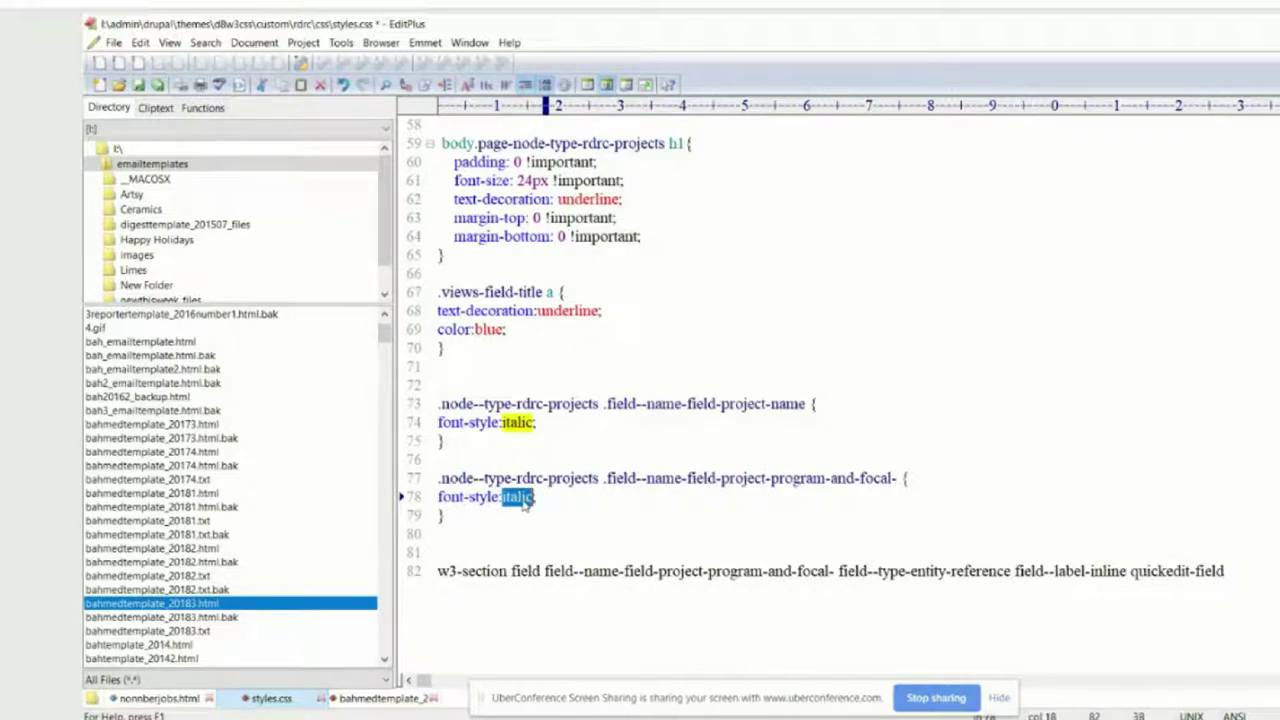
text(bold)
mouse_move(439, 571)
mouse_down()
mouse_move(542, 571)
mouse_move(441, 552)
mouse_up()
drag(1269, 551, 1210, 612)
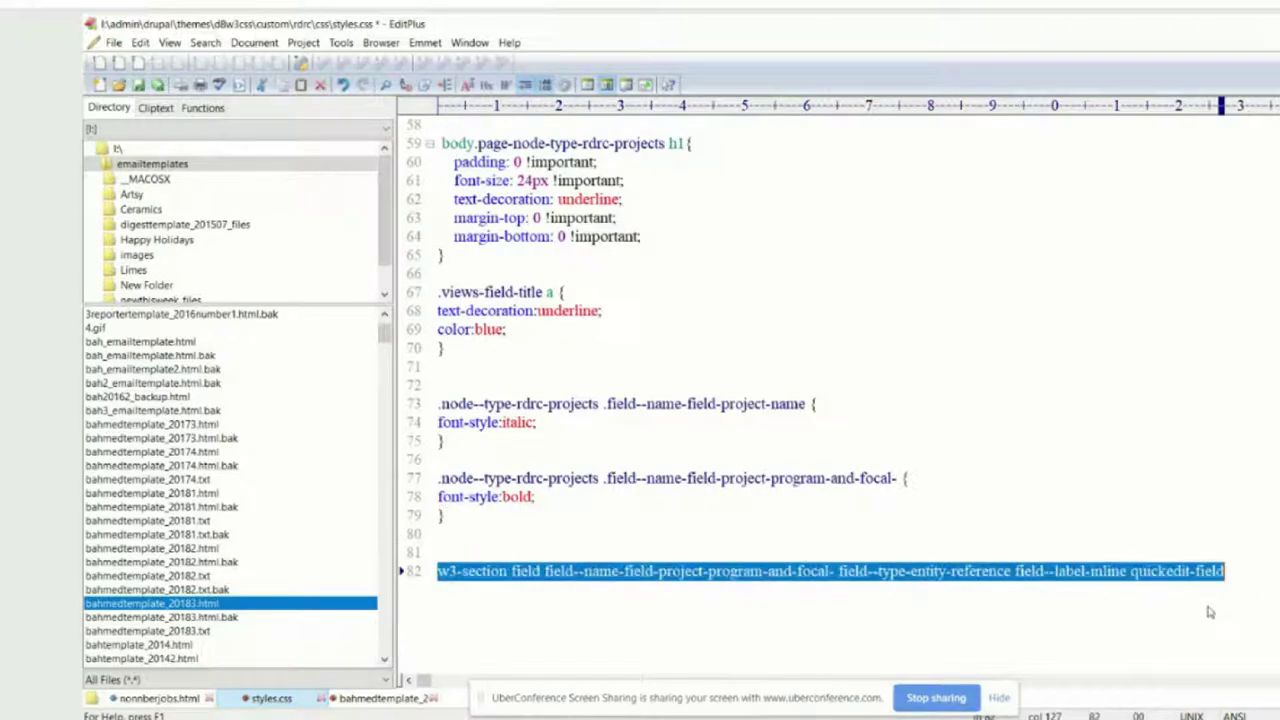
key(Delete)
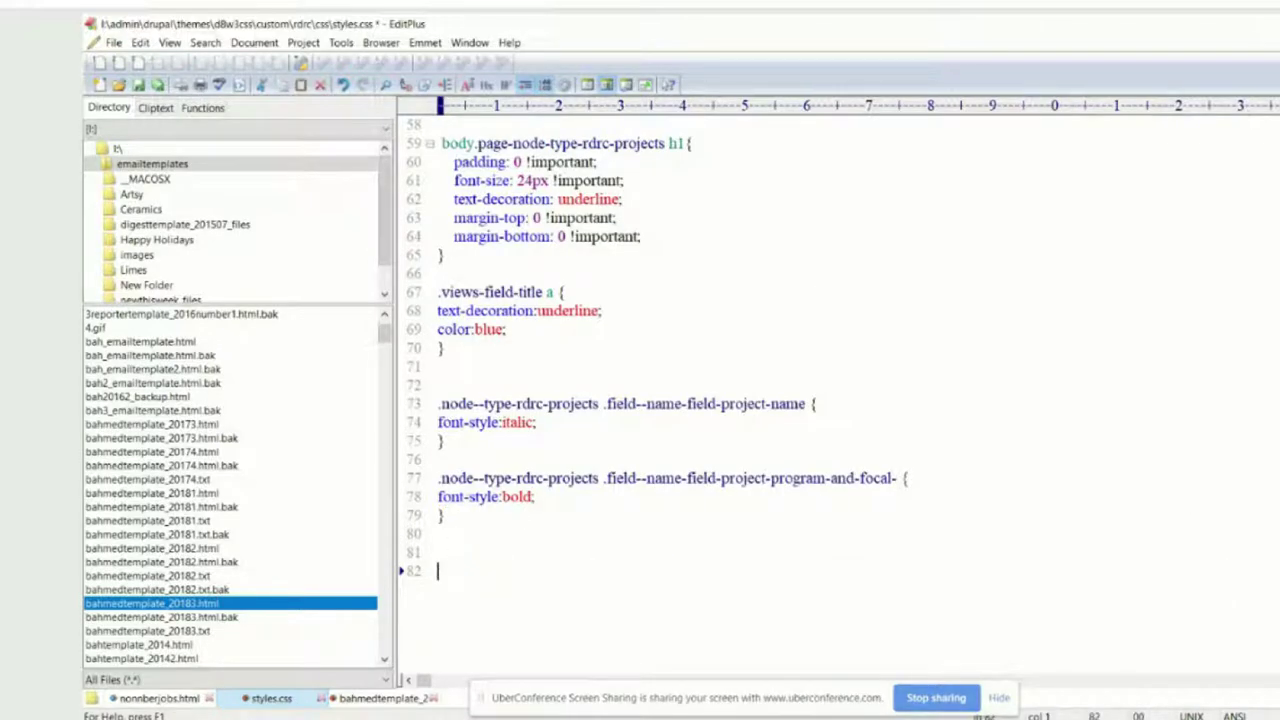
- Switch to Edge and copy the field__label class of the Project Program and Focal Areas label from the inspected HTML
click(183, 668)
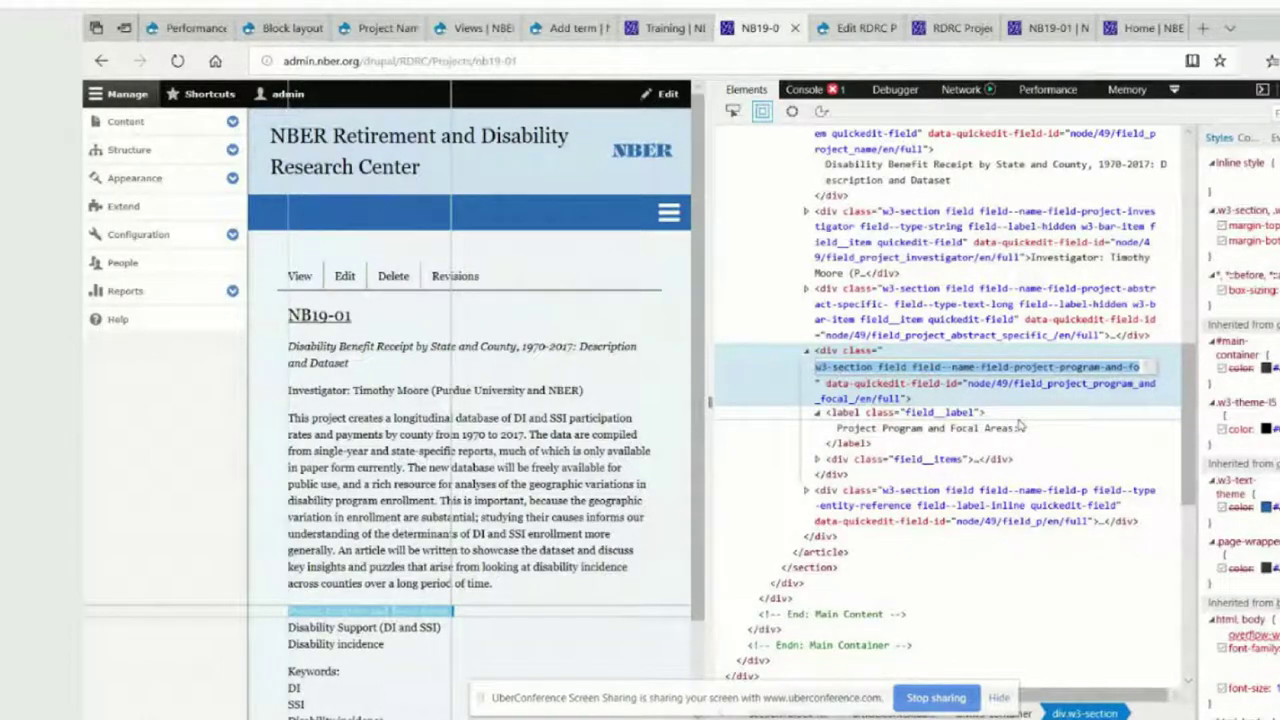
click(943, 415)
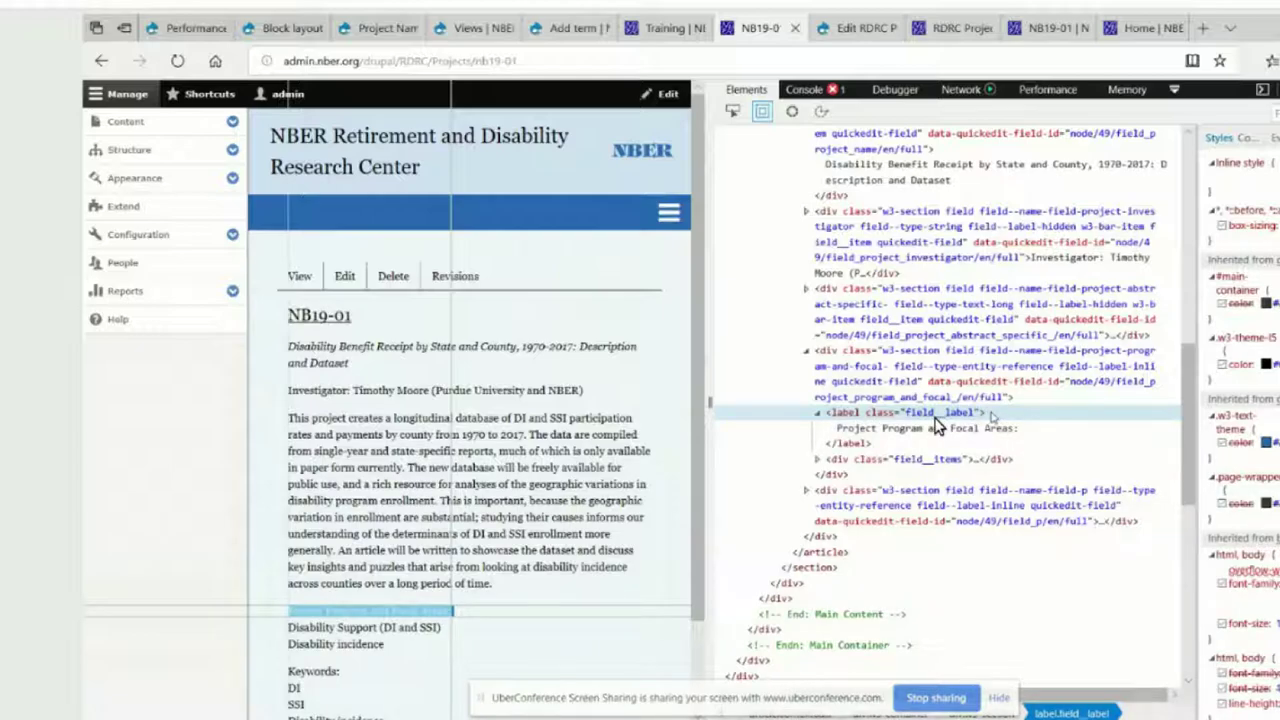
click(945, 416)
right_click(980, 416)
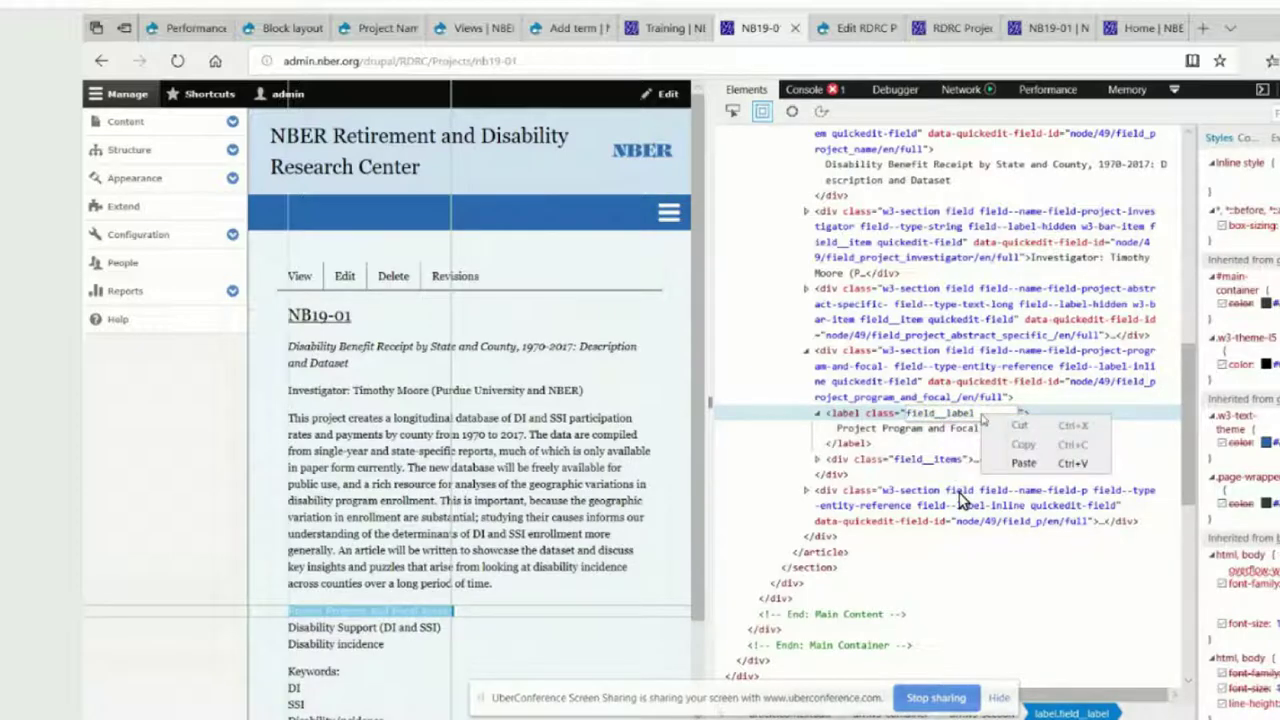
drag(978, 414, 906, 414)
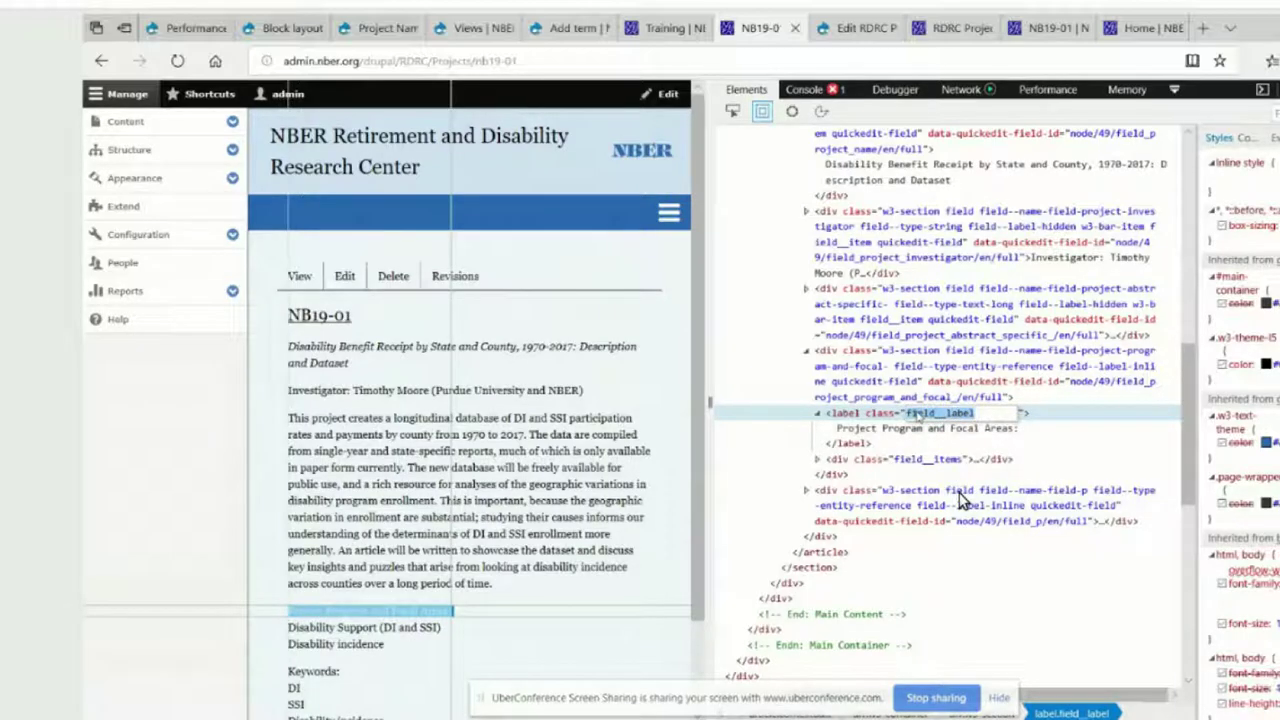
right_click(910, 414)
click(958, 441)
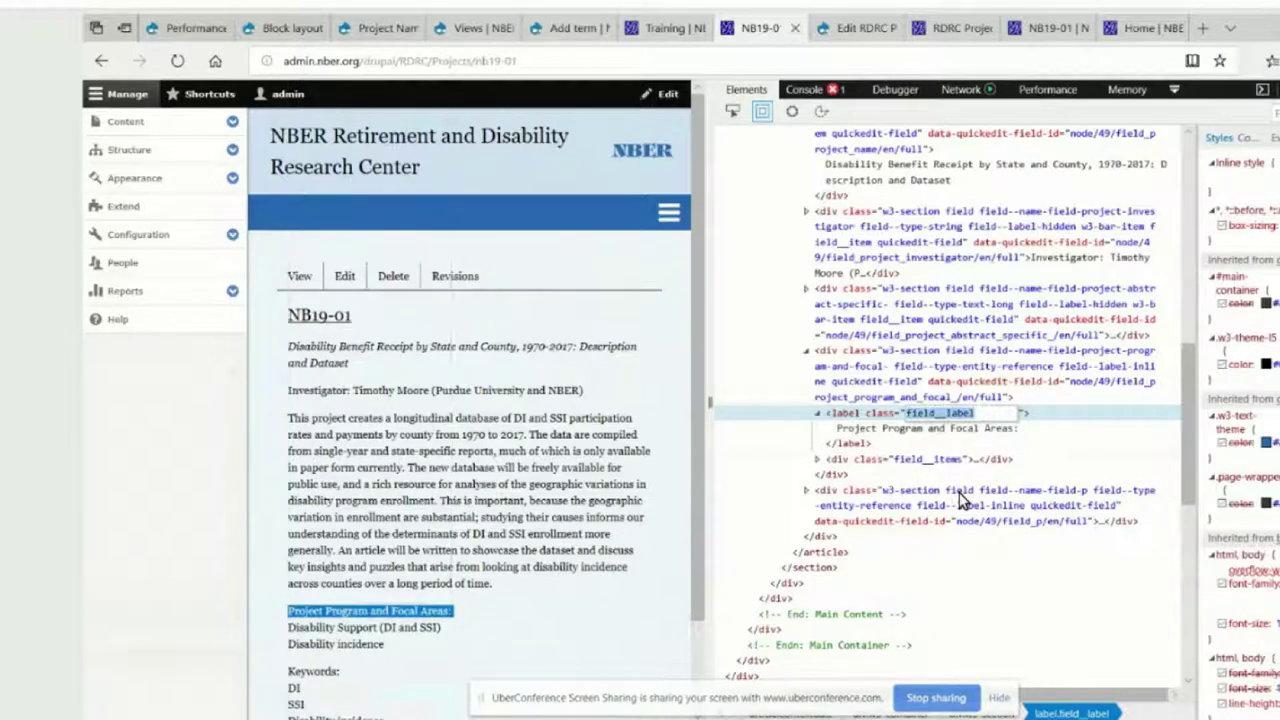
- Back in EditPlus, append .field__label to the line 77 selector before the brace, leaving no blank line in the rule
key(alt+Tab)
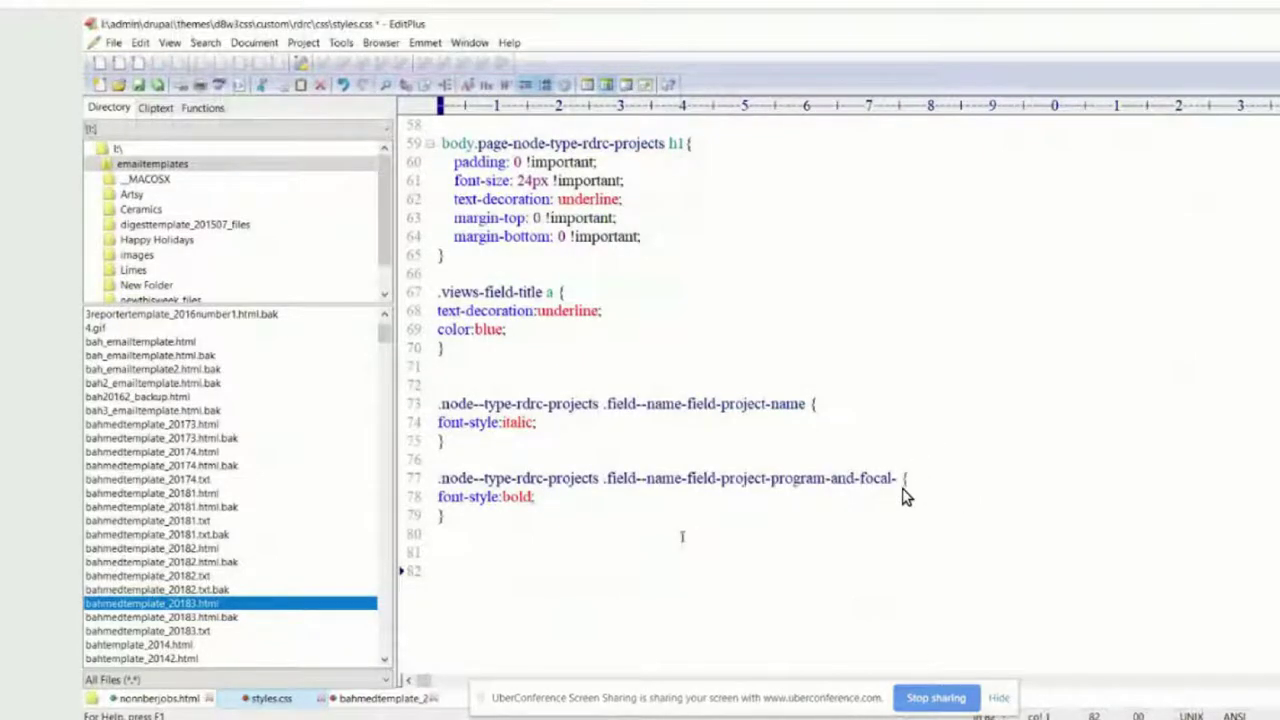
key(Up)
key(Up)
key(Up)
key(Up)
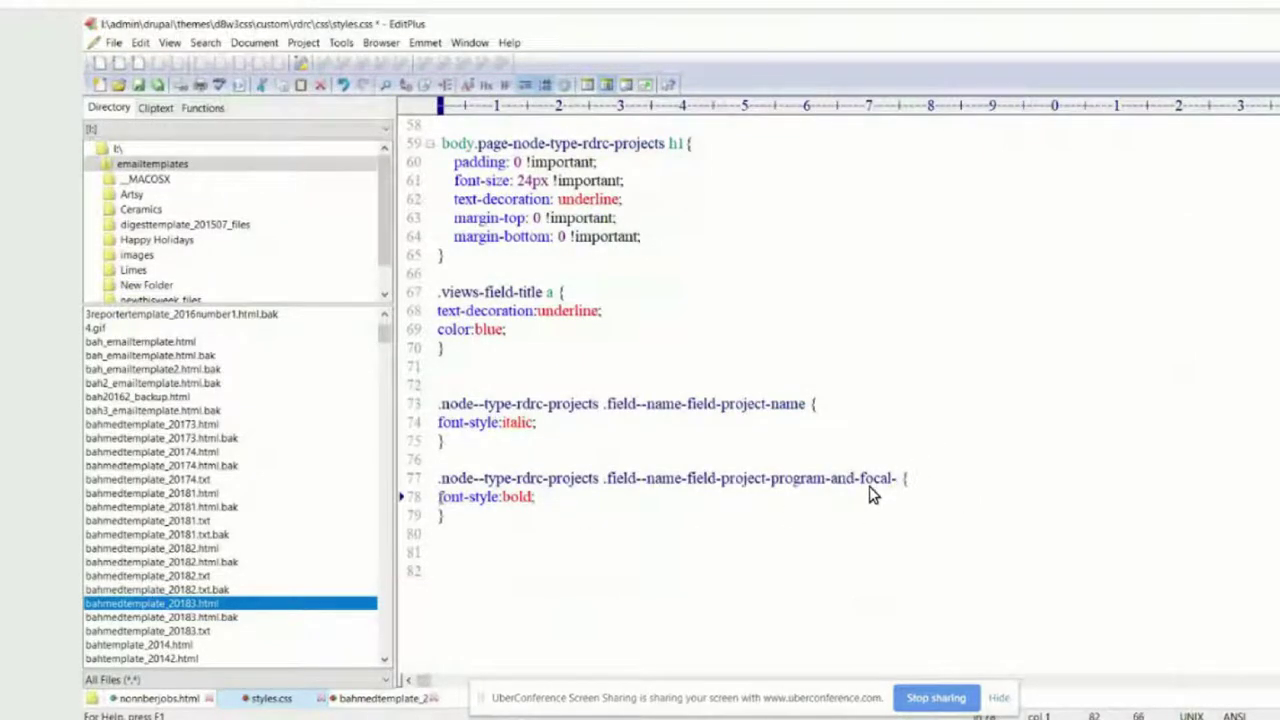
key(Return)
key(Up)
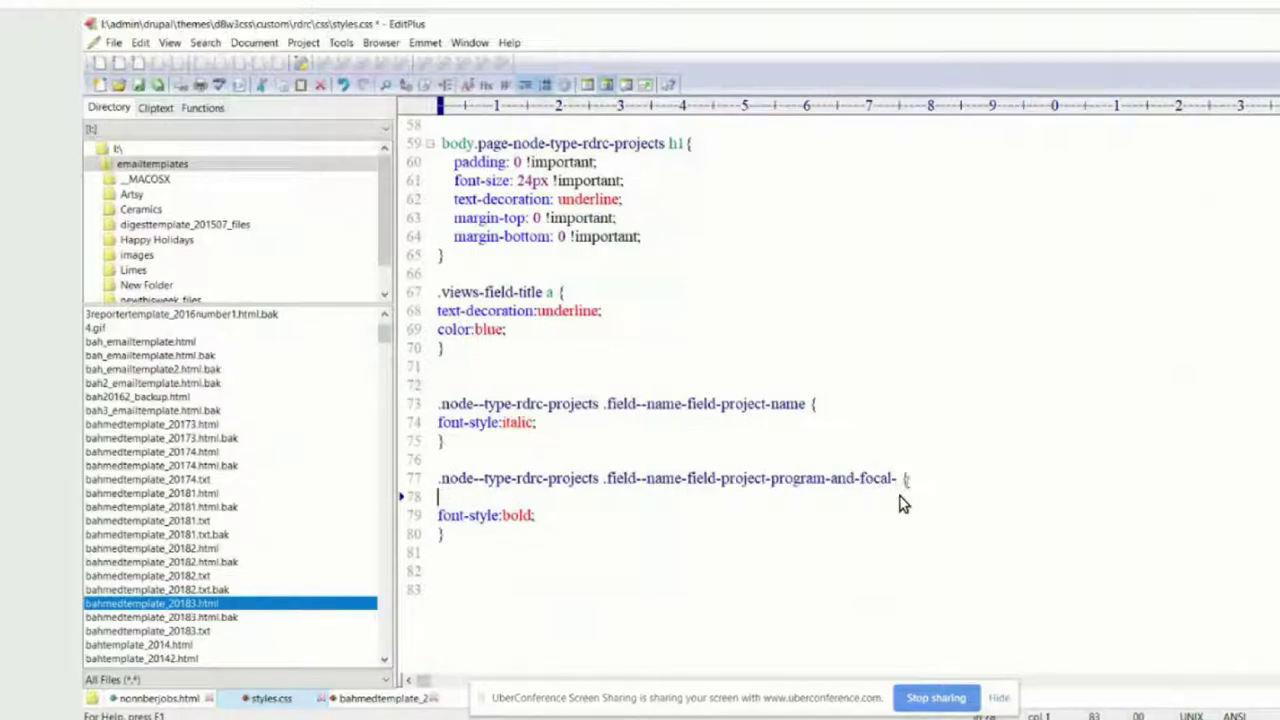
key(Up)
key(End)
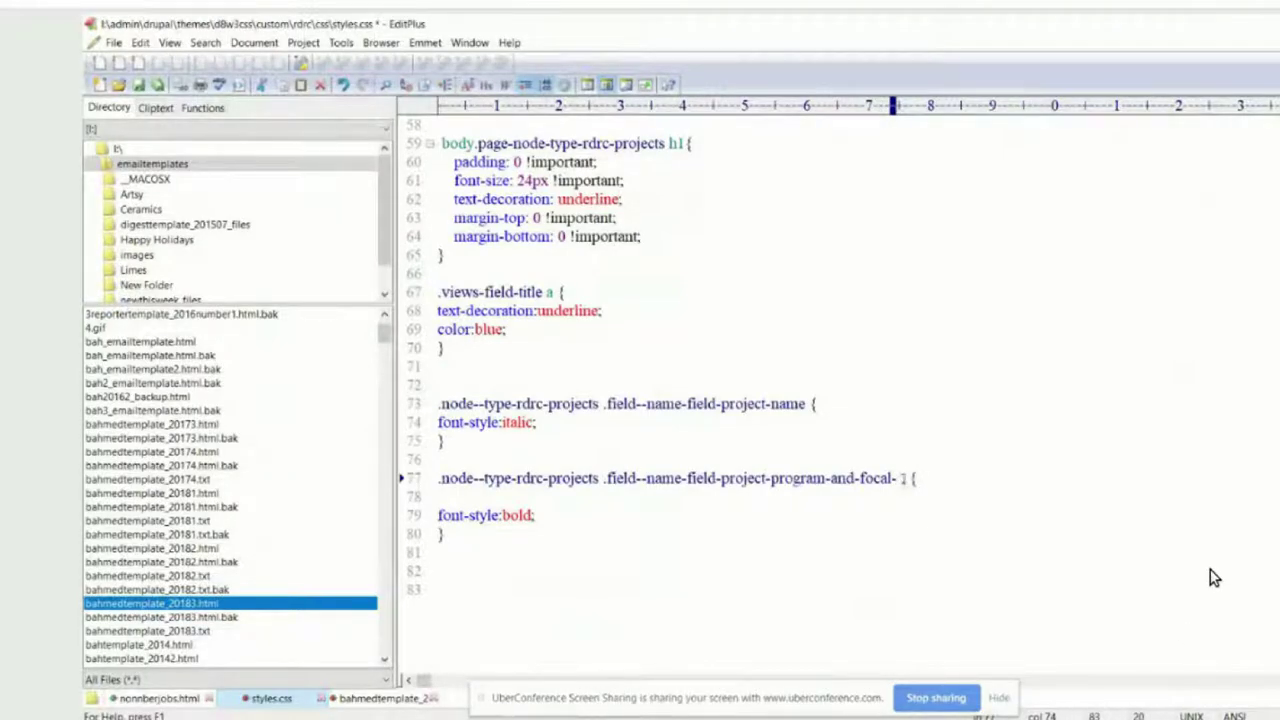
right_click(904, 478)
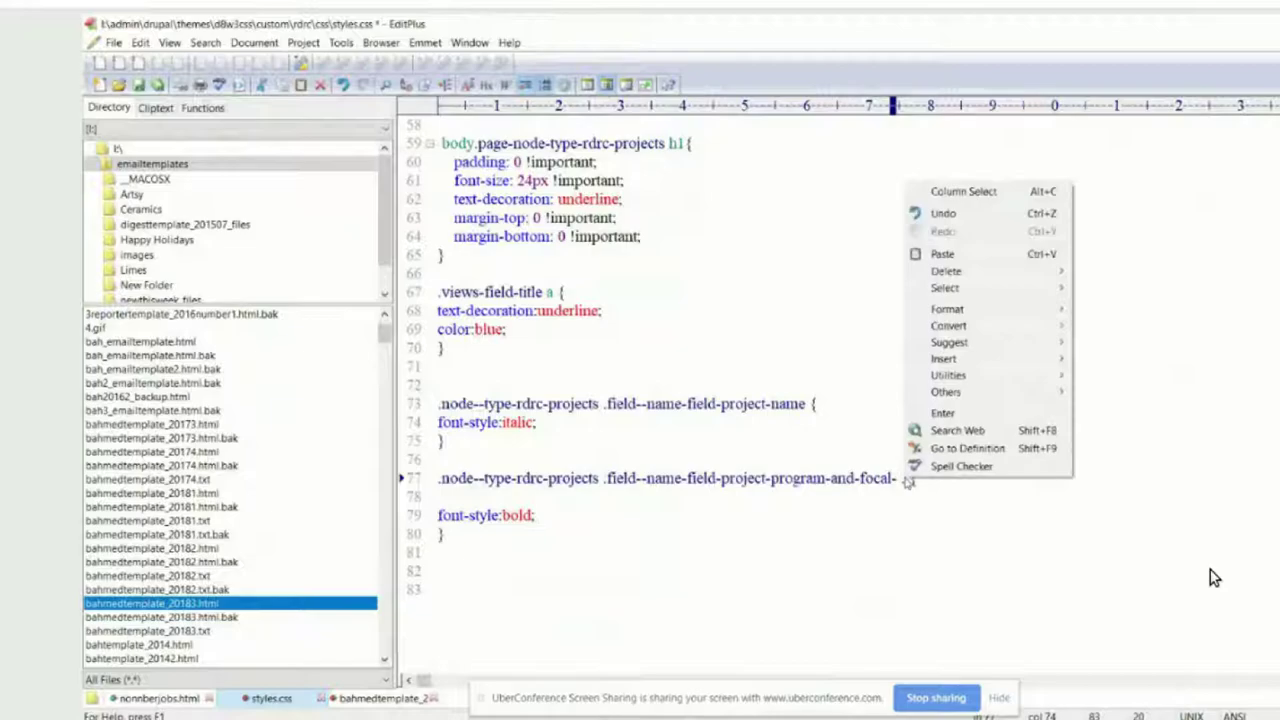
click(930, 252)
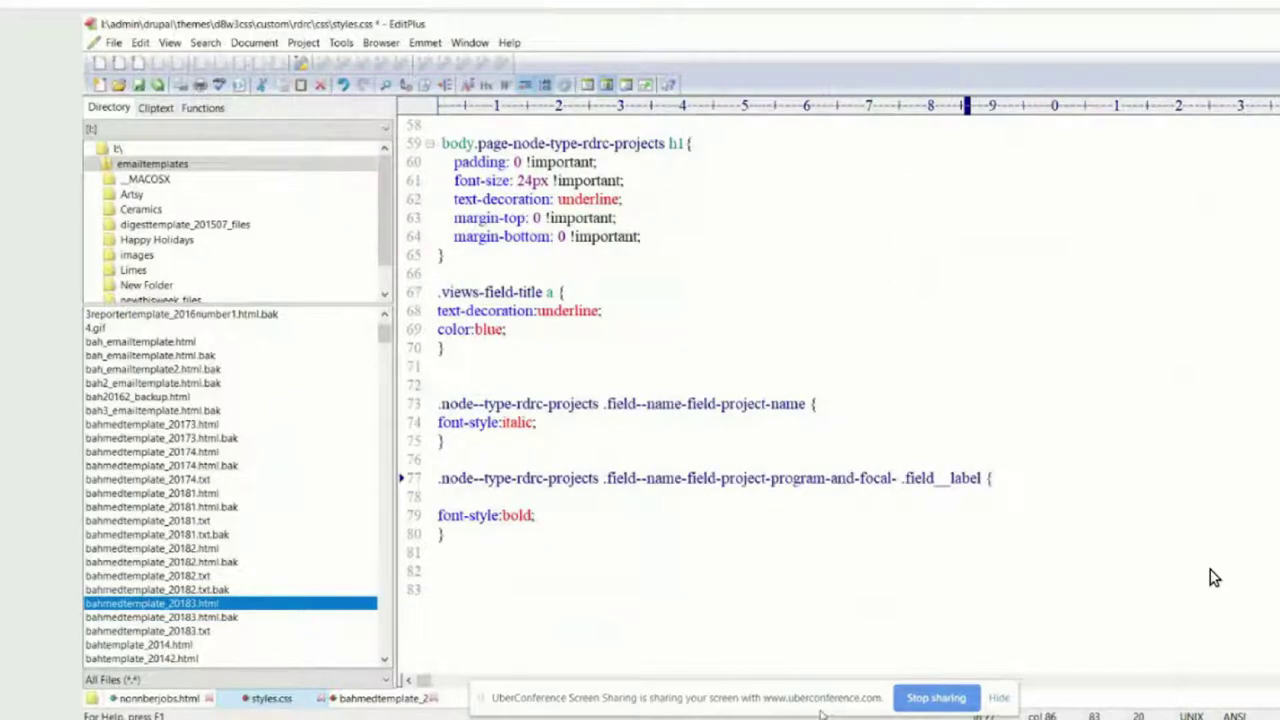
key(Down)
key(Delete)
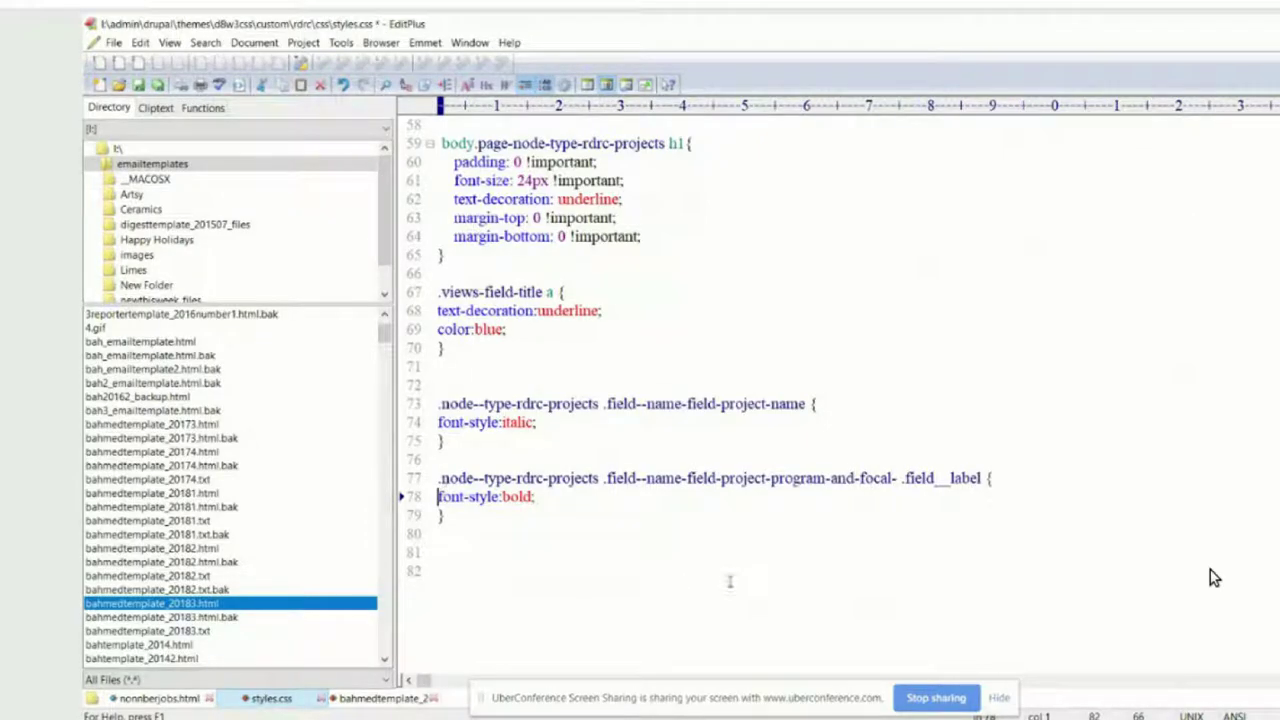
- Save styles.css and switch to the NB19-01 page in Edge
click(113, 43)
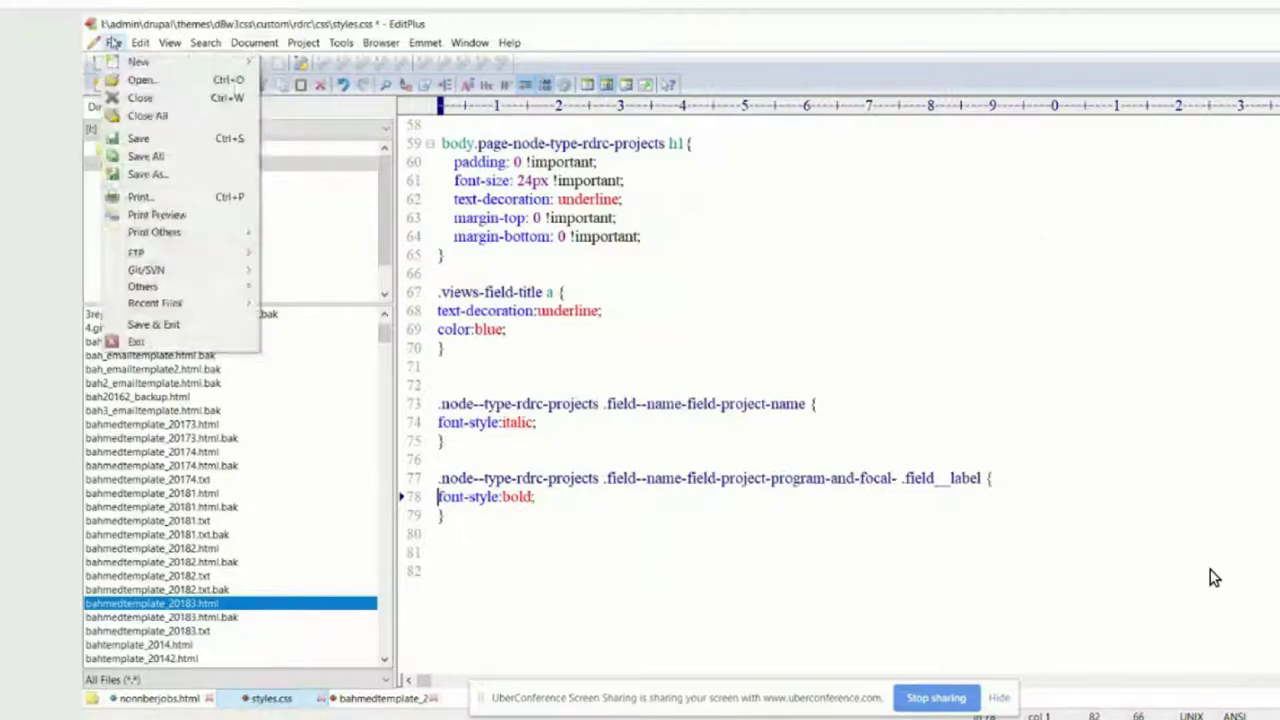
click(131, 139)
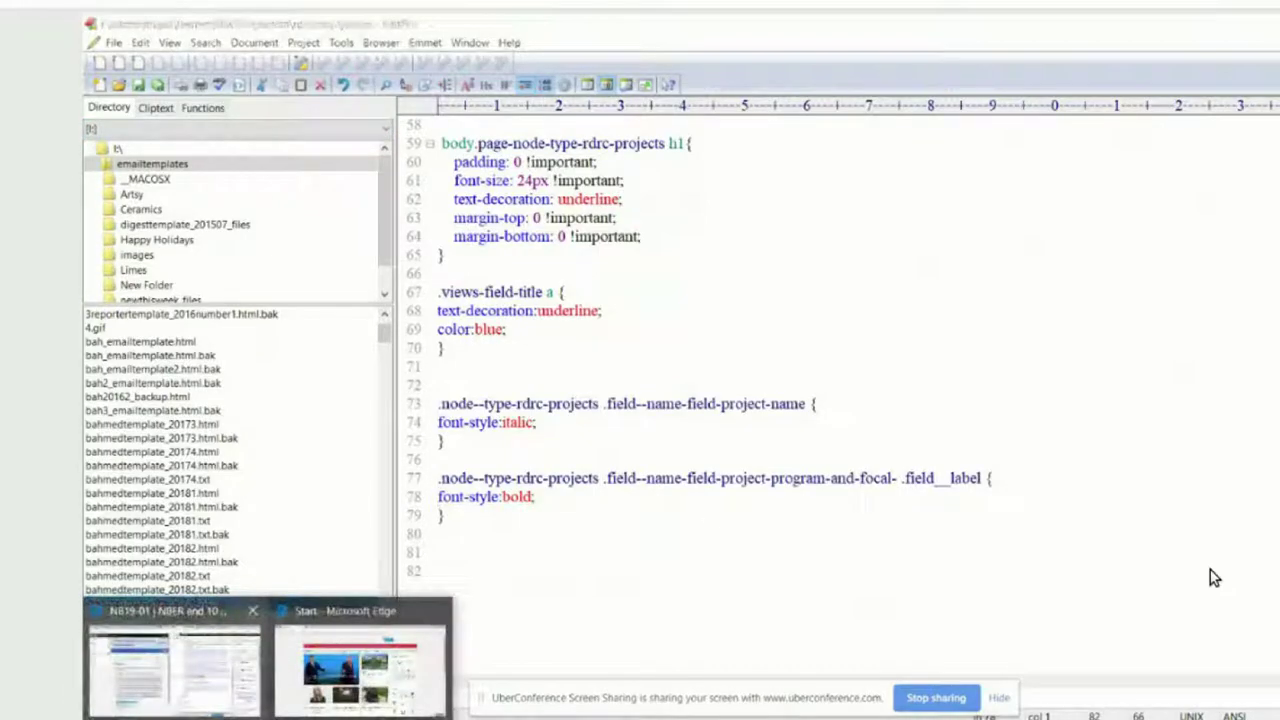
click(130, 652)
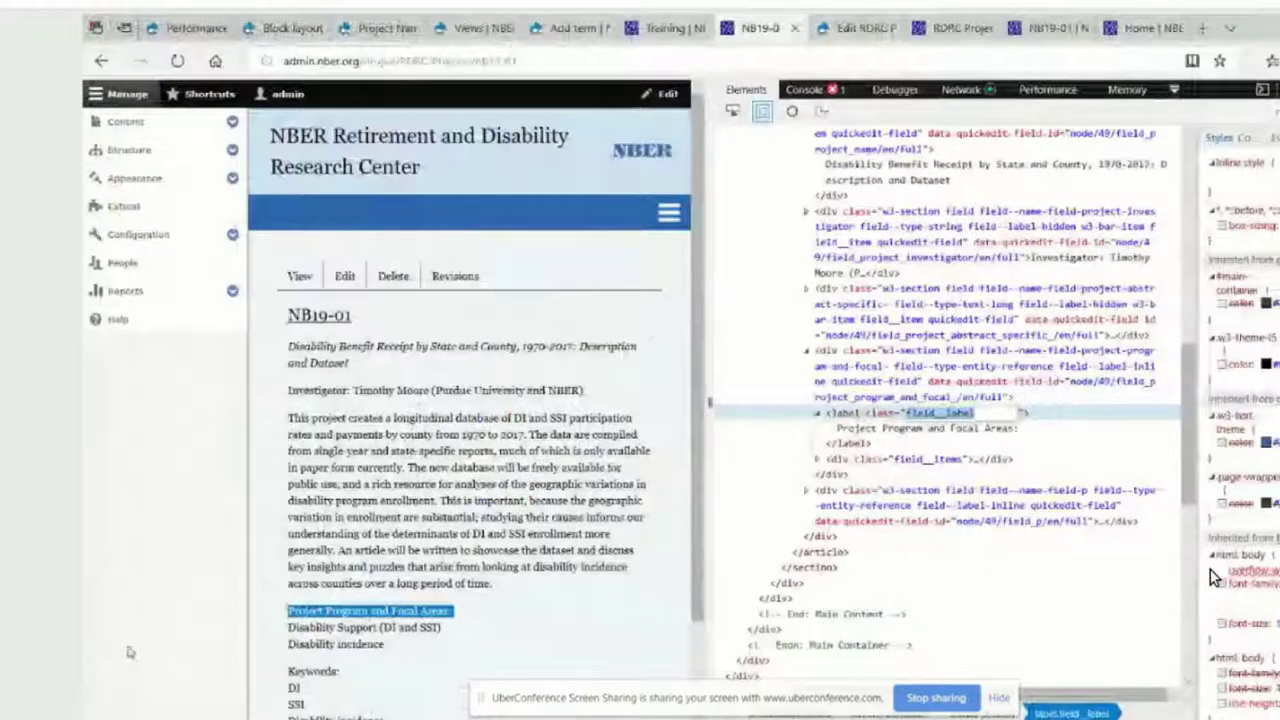
- Clear all Drupal caches on the Performance page and open project NB19-01 from the RDRC projects list
scroll(290, 565, down, 1)
triple_click(290, 565)
click(195, 28)
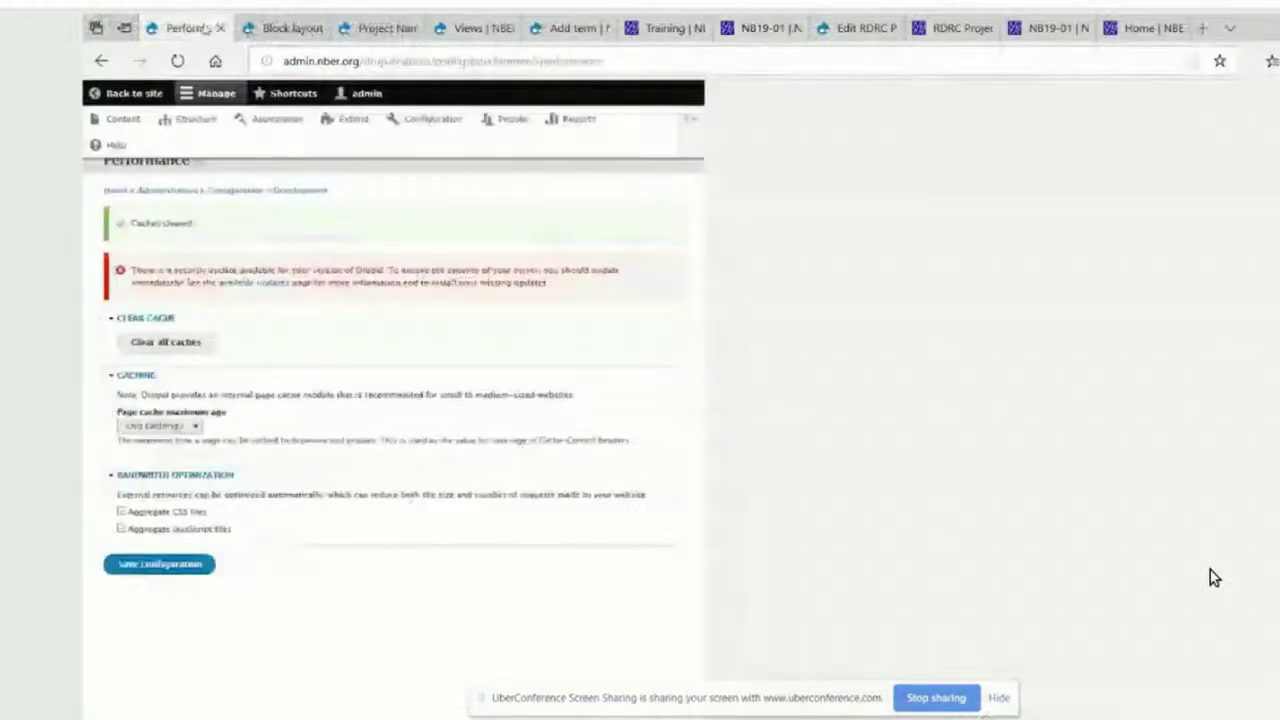
click(172, 334)
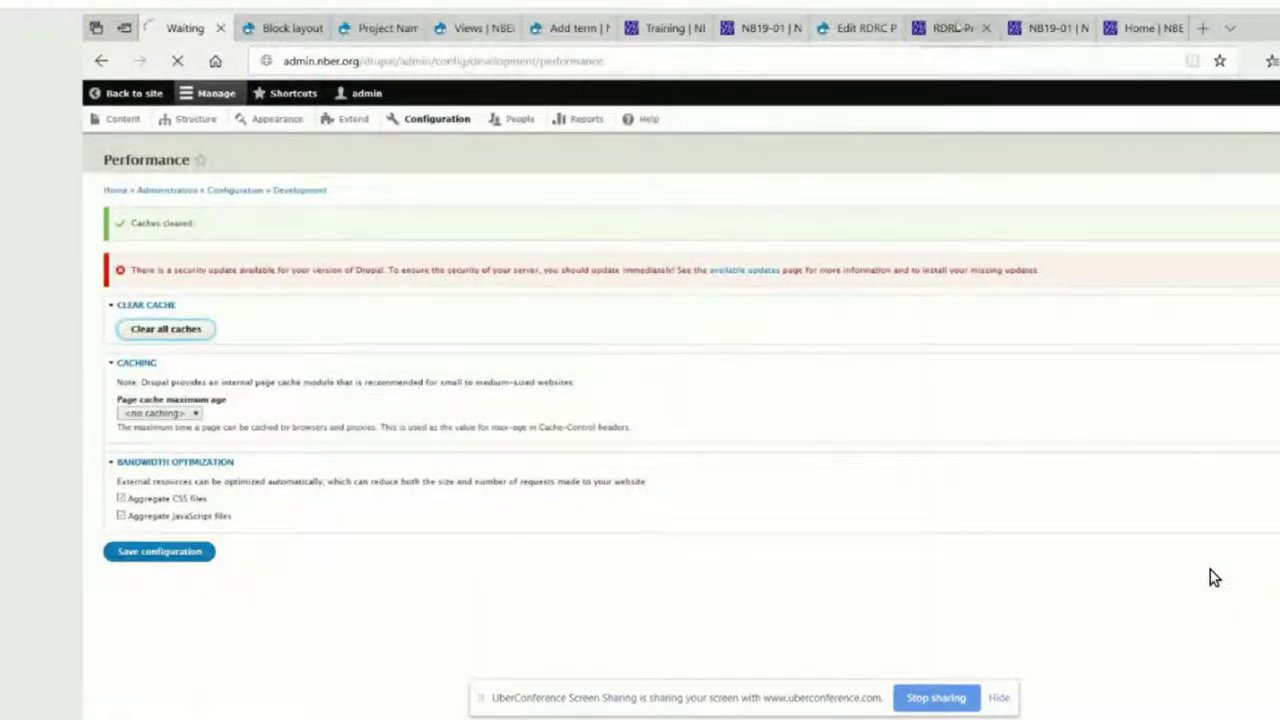
click(952, 28)
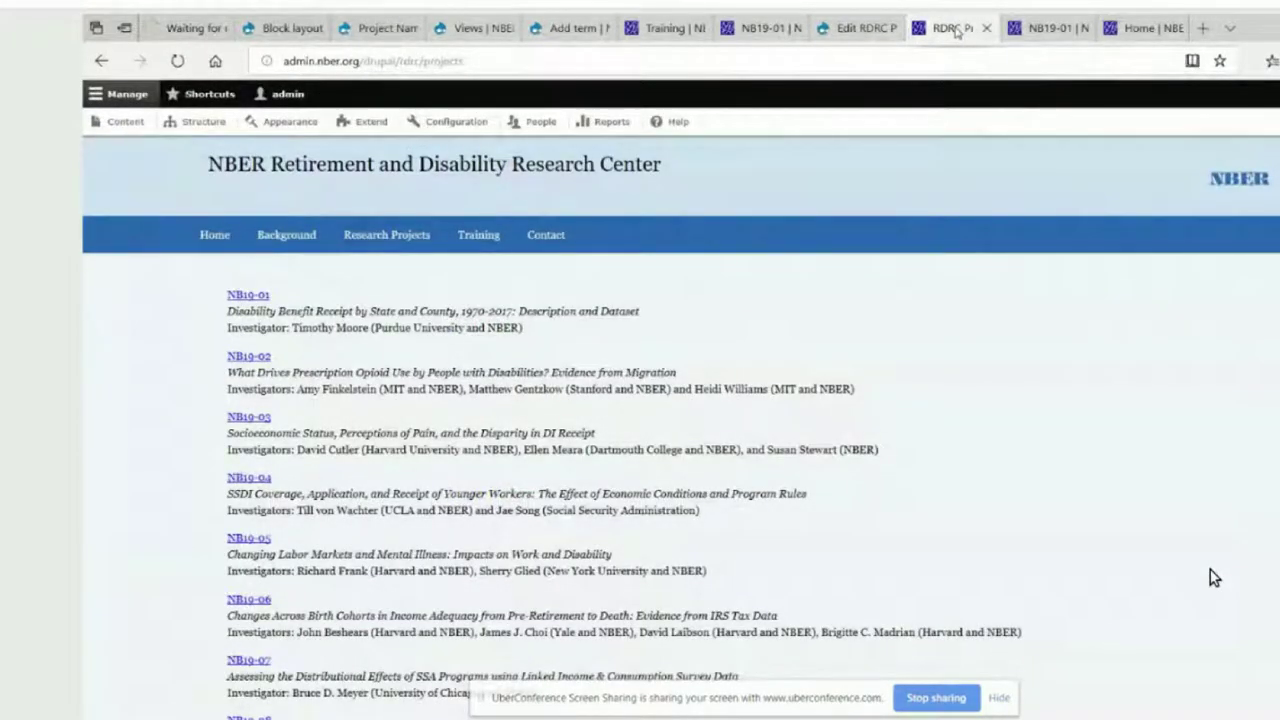
click(233, 298)
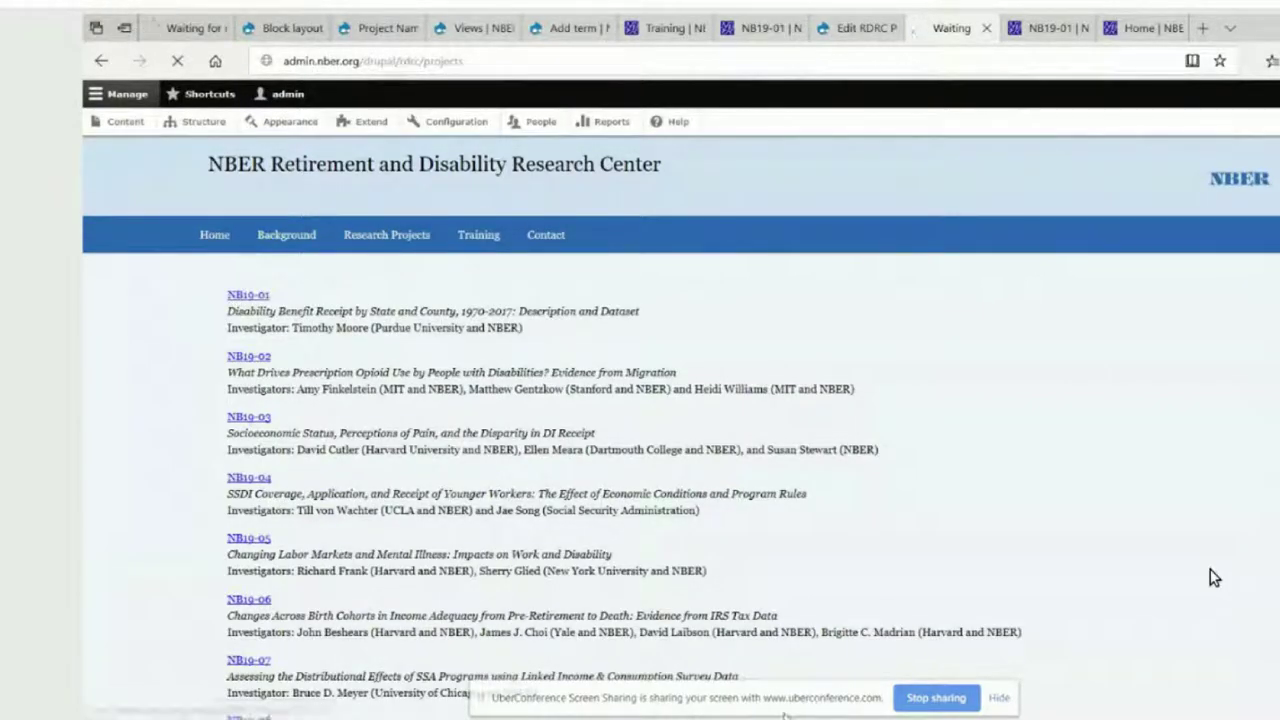
- In EditPlus, duplicate the bold .field__label rule onto line 82 of styles.css
key(alt+Tab)
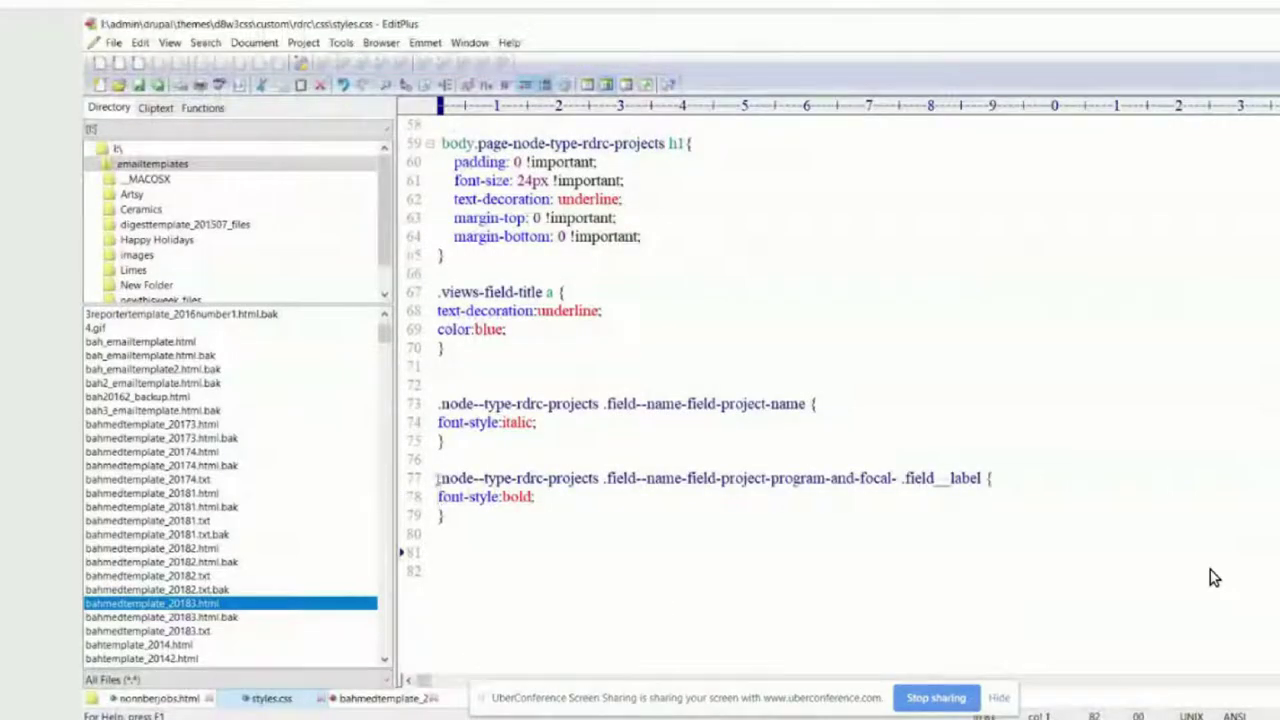
drag(438, 478, 438, 552)
right_click(520, 497)
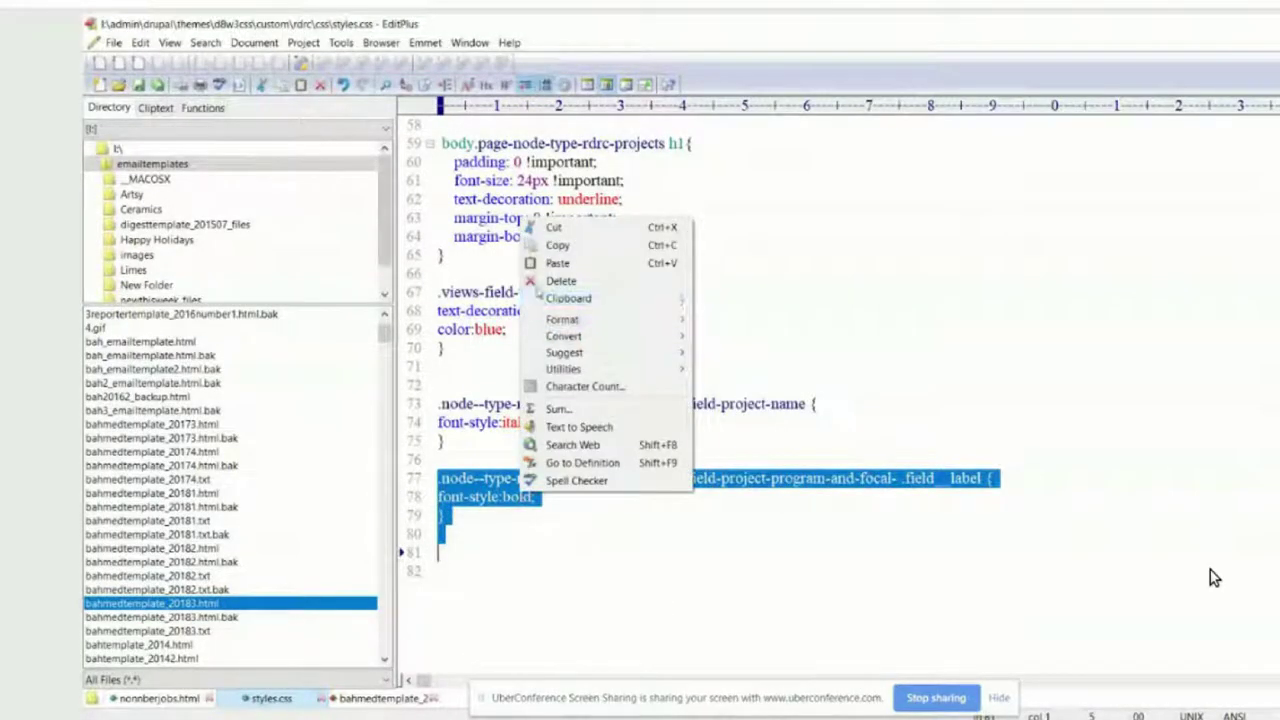
click(557, 245)
click(451, 573)
right_click(446, 576)
click(494, 347)
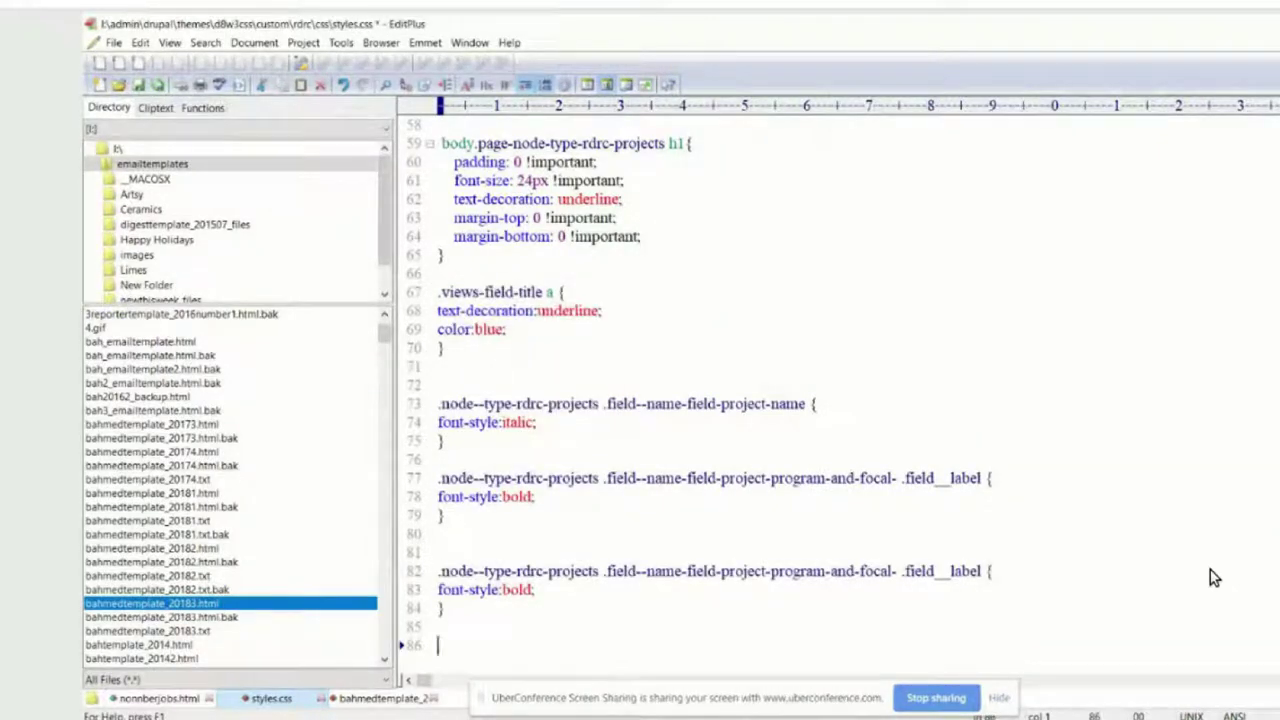
- Switch to the NB19-01 page in Edge and inspect the "Keywords:" label element
click(150, 676)
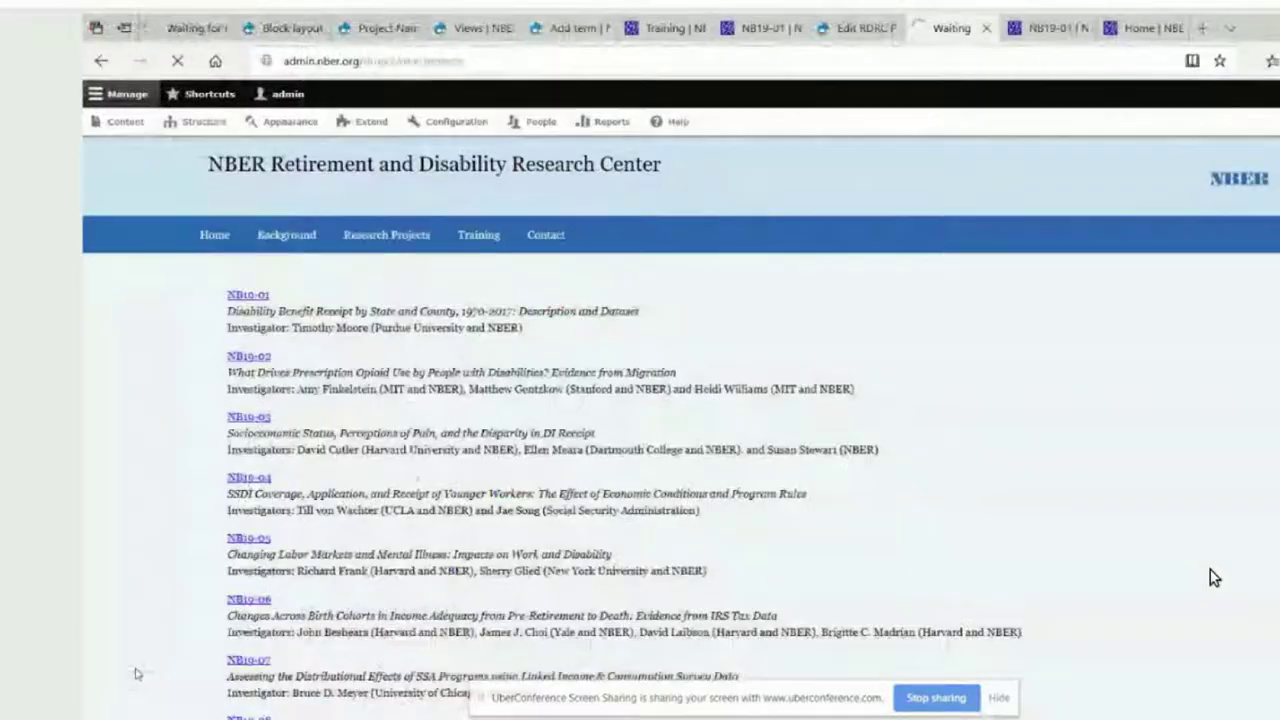
click(848, 30)
click(768, 28)
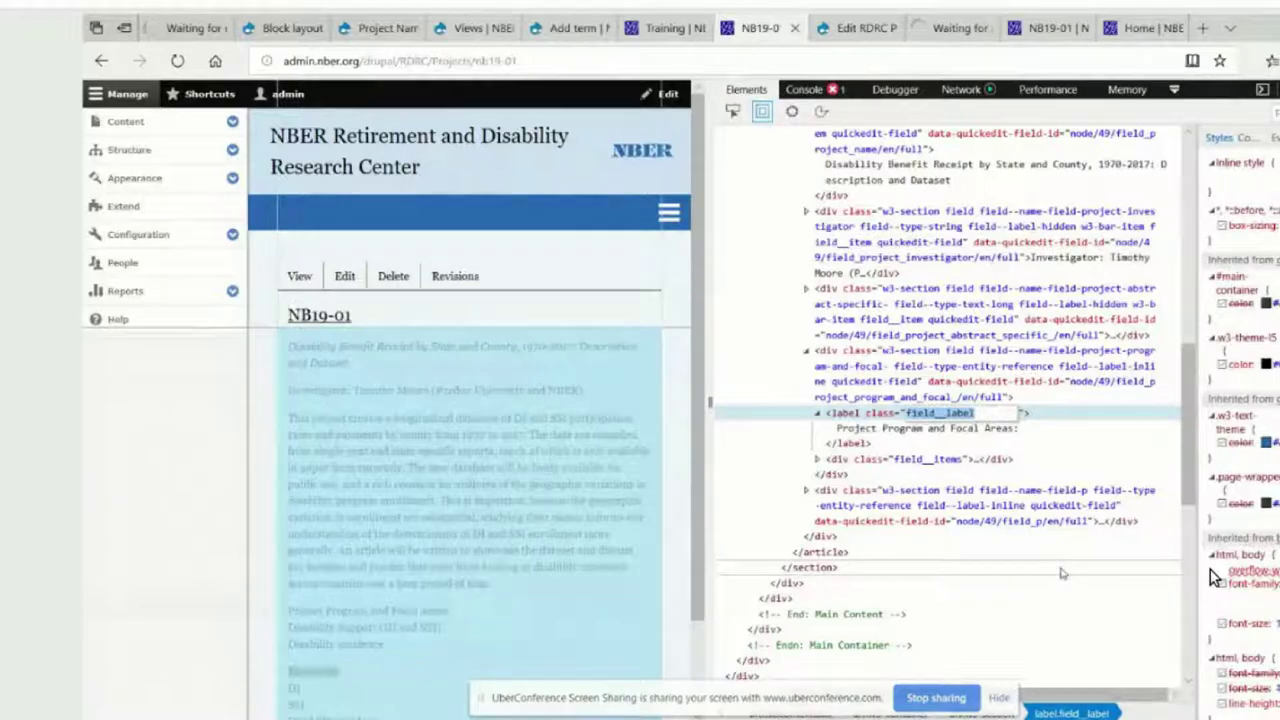
scroll(360, 560, down, 1)
drag(288, 564, 342, 566)
right_click(336, 565)
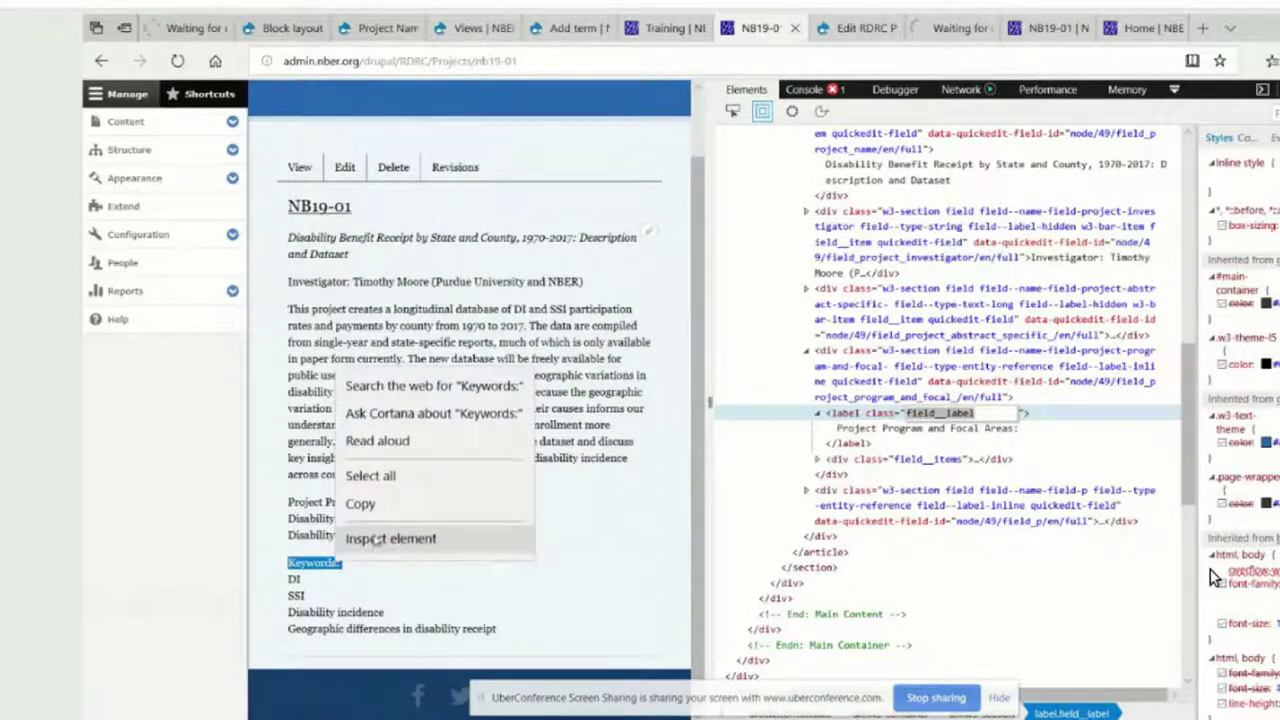
click(365, 538)
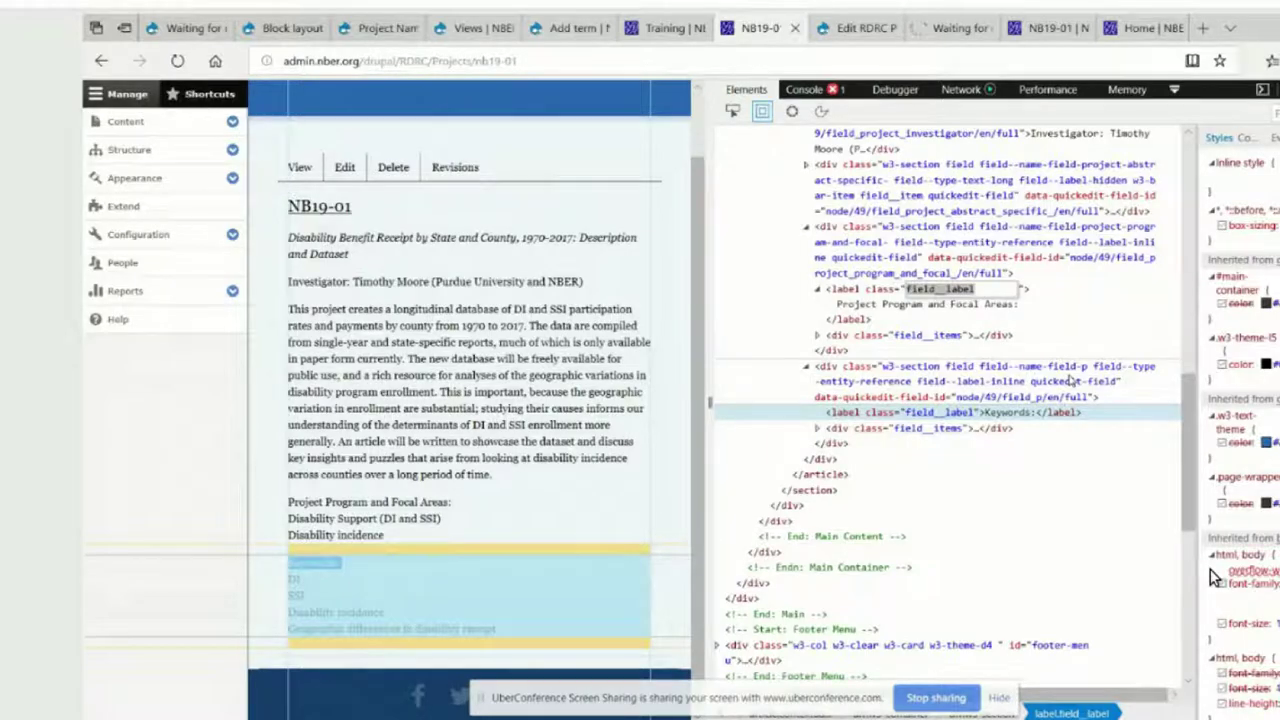
- Copy the class text "field field--name-field-p" from the div enclosing the Keywords label
click(1030, 371)
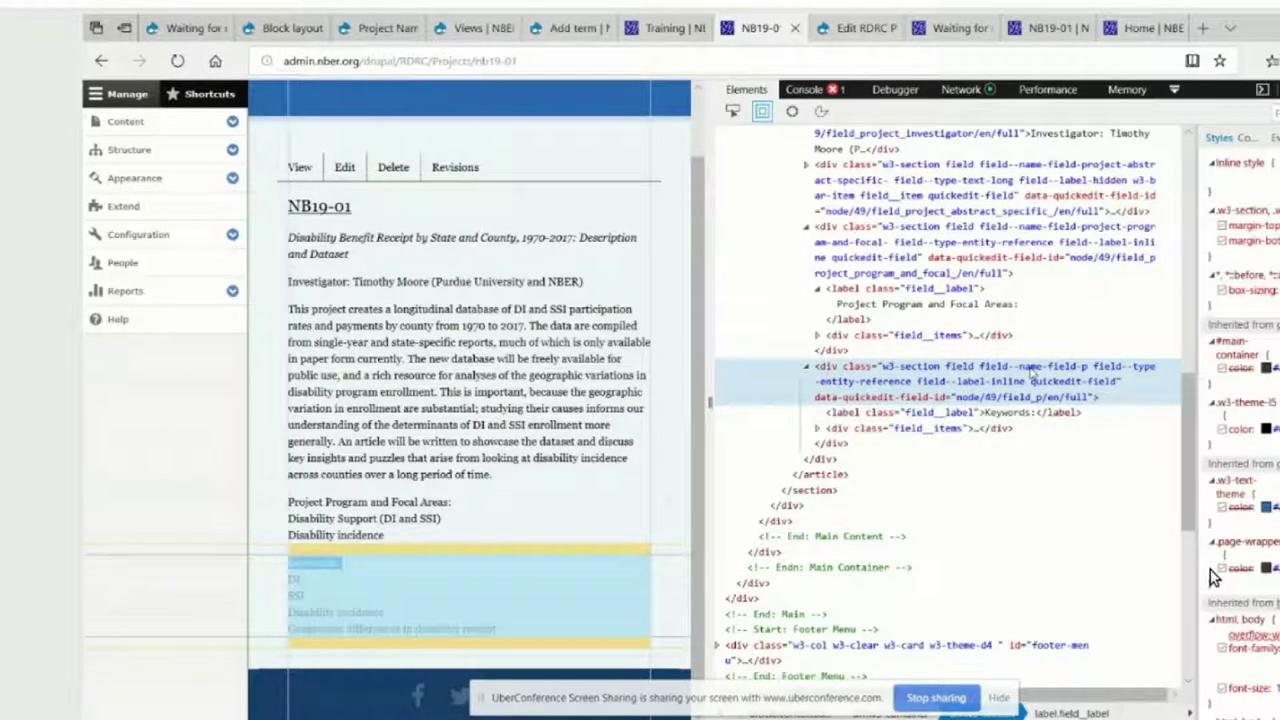
double_click(1032, 371)
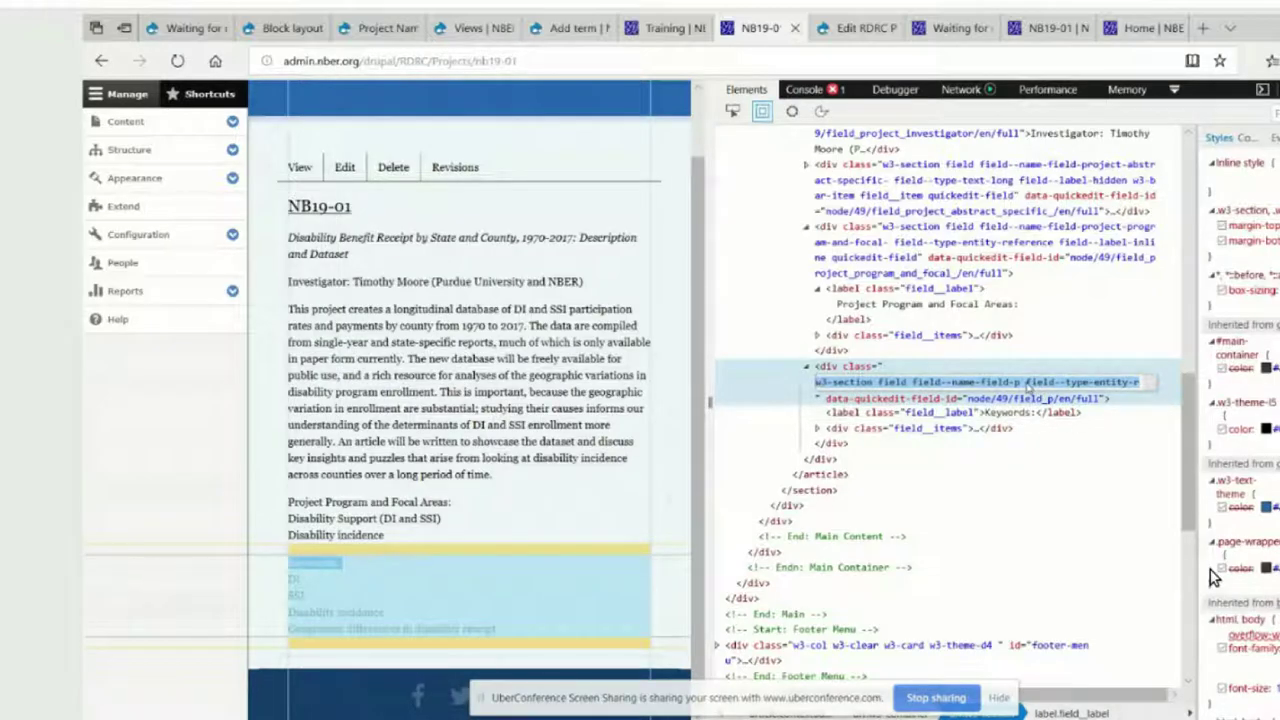
click(1024, 384)
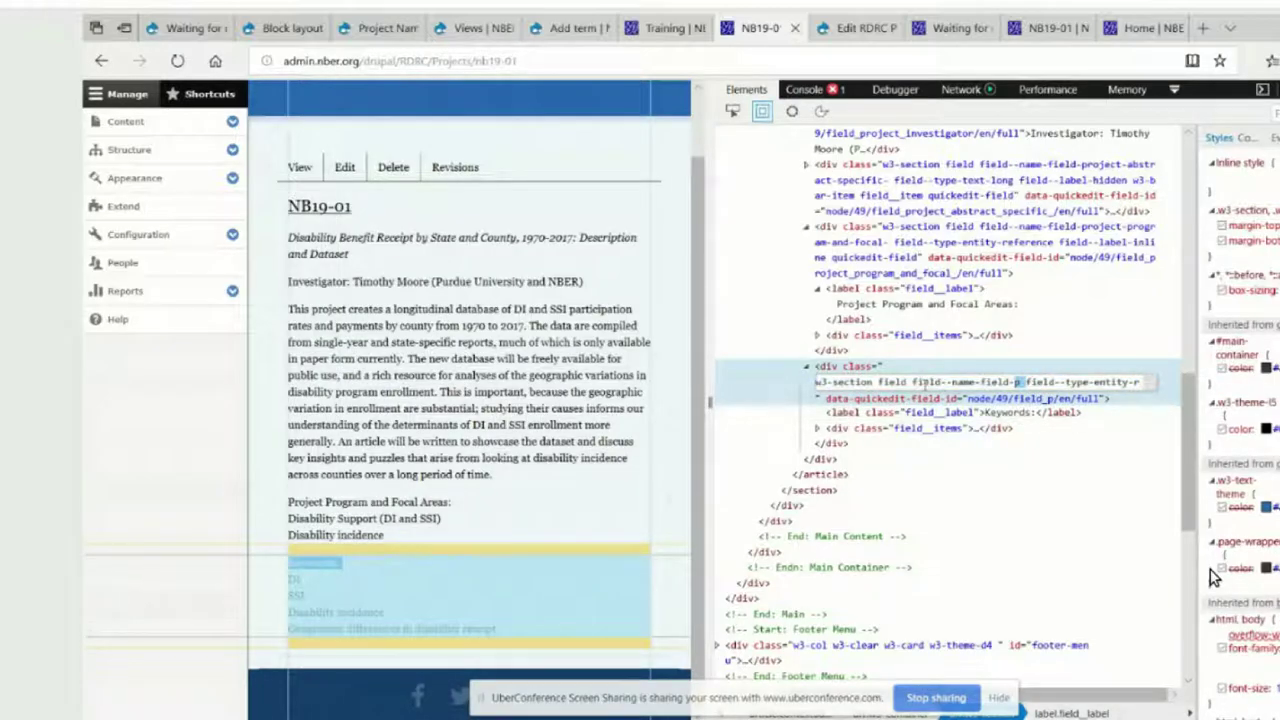
key(Right)
key(Right)
key(Right)
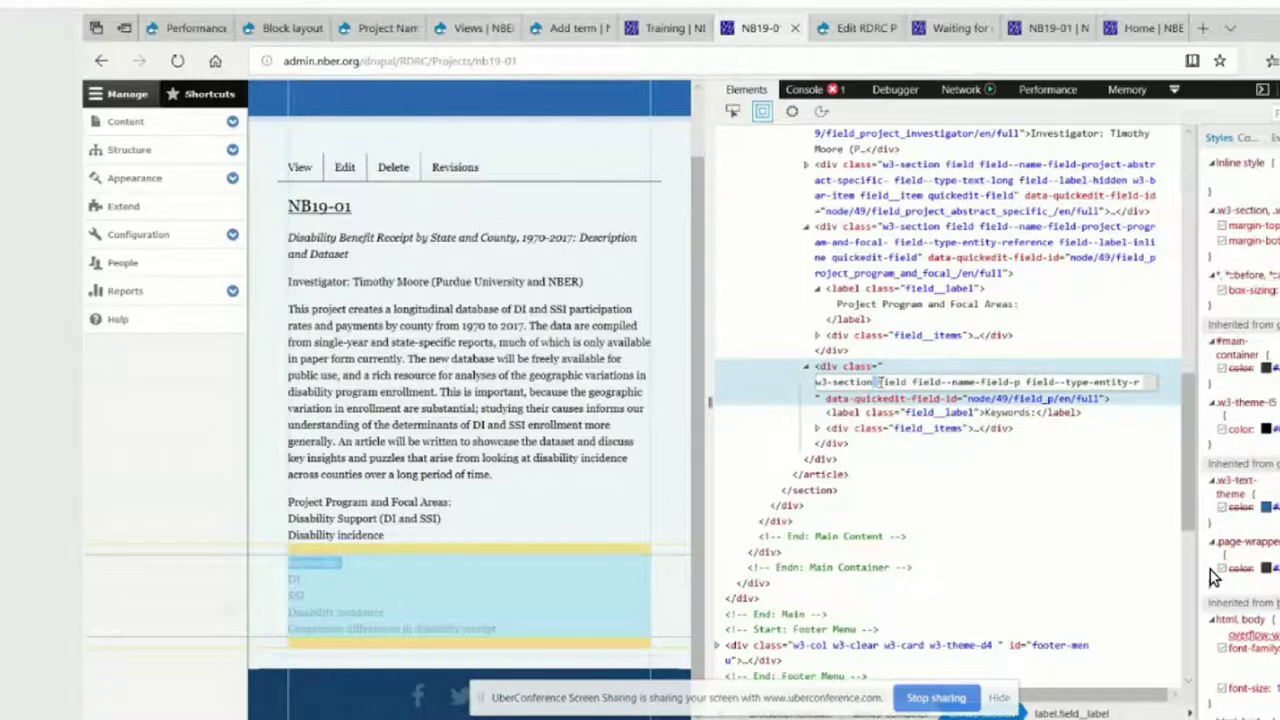
key(shift+Right)
key(shift+Right)
key(shift+Right)
key(shift+Right)
key(shift+Right)
key(shift+Right)
key(shift+Right)
key(shift+Right)
key(shift+Right)
key(shift+Right)
key(shift+Right)
key(shift+Right)
key(shift+Right)
key(shift+Right)
key(shift+Right)
key(shift+Right)
key(shift+Right)
key(shift+Right)
key(shift+Right)
key(shift+Right)
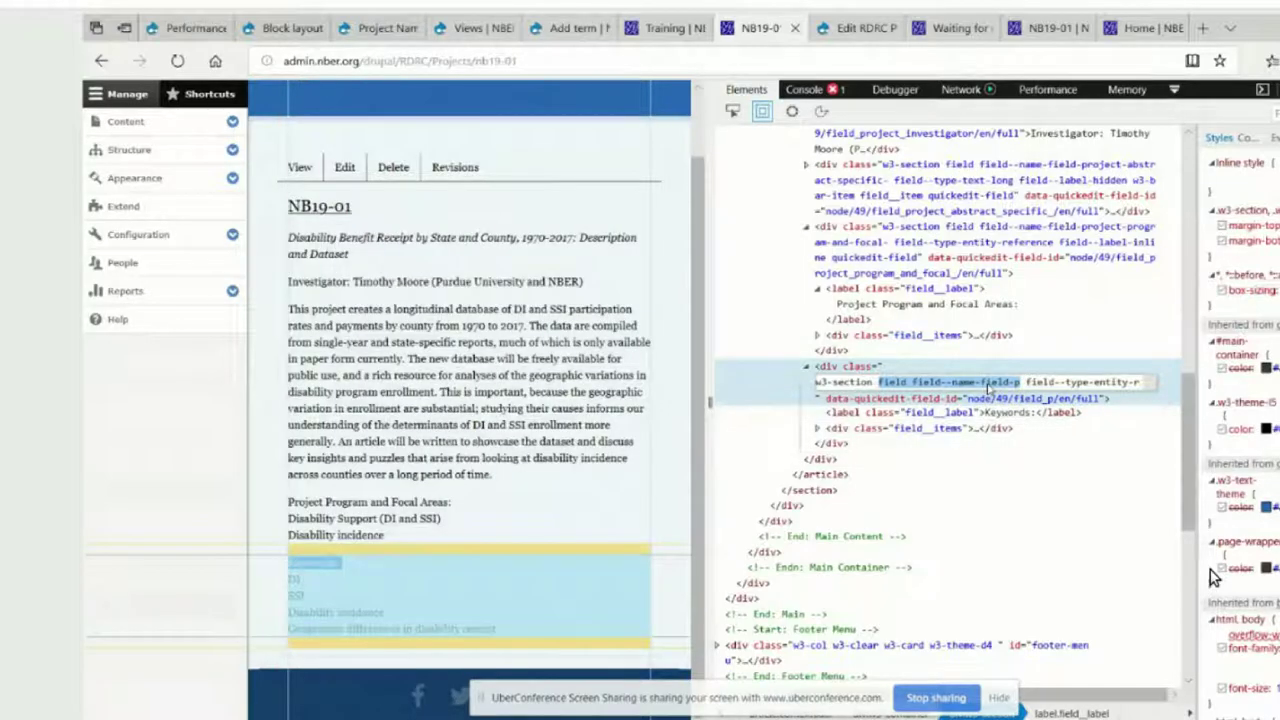
right_click(988, 386)
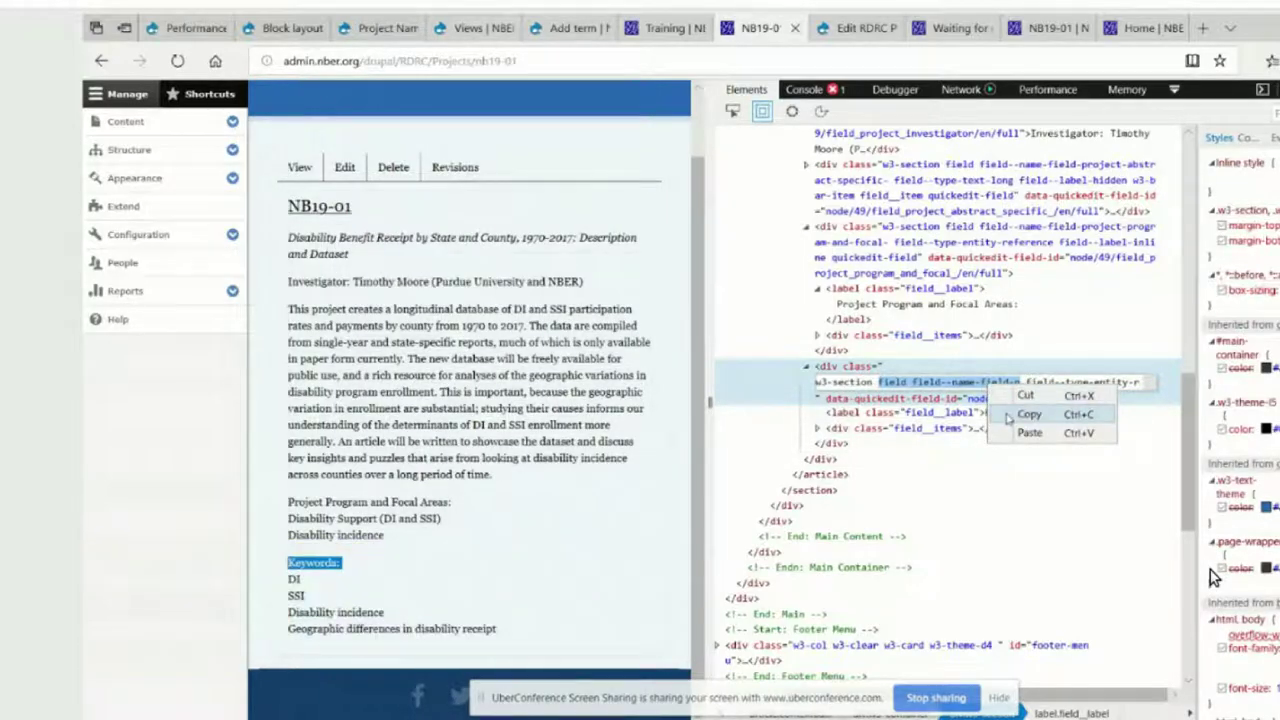
click(1030, 412)
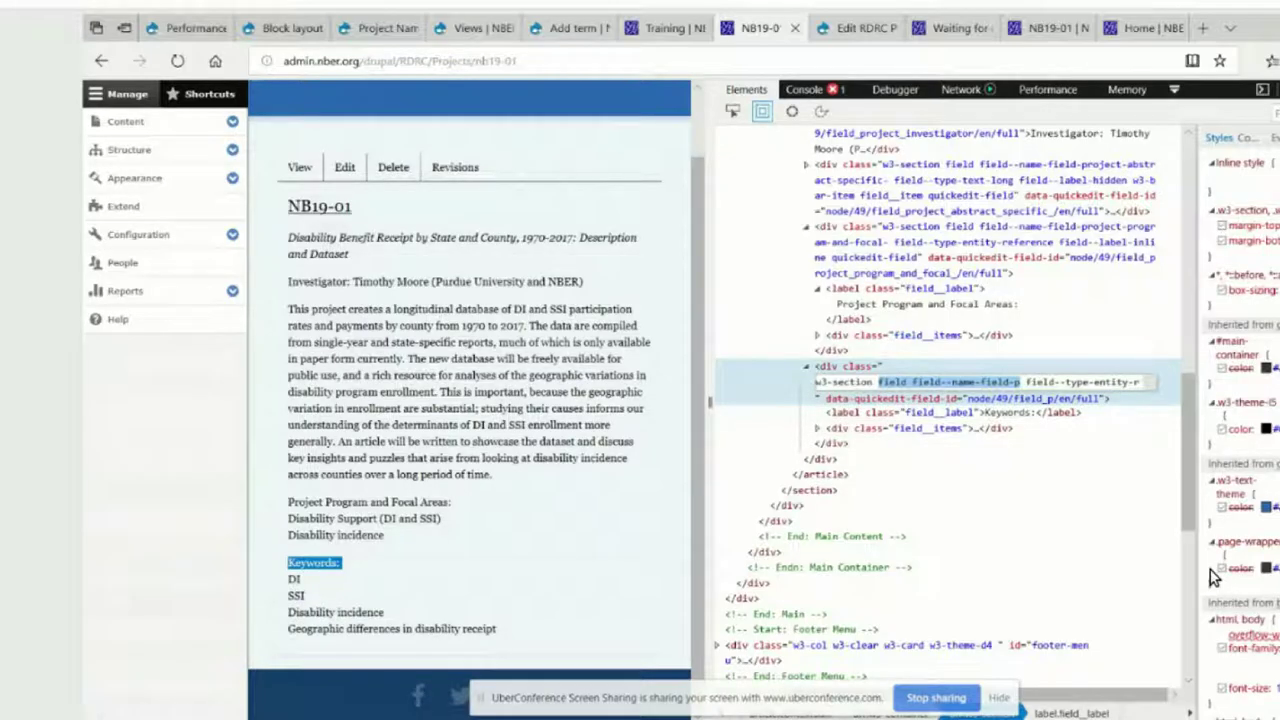
- In EditPlus, paste the copied classes onto line 81 of styles.css and cut field--name-field-p out of them
key(alt+Tab)
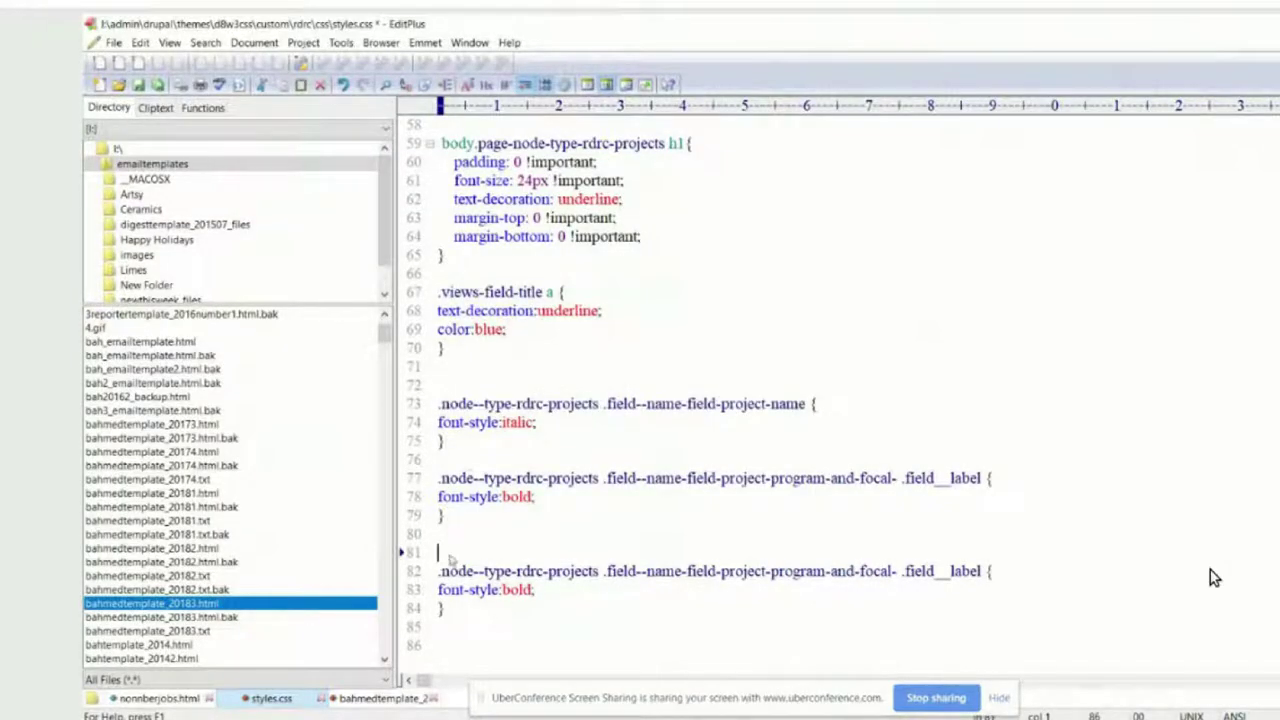
right_click(448, 562)
click(488, 331)
click(470, 552)
drag(470, 552, 592, 552)
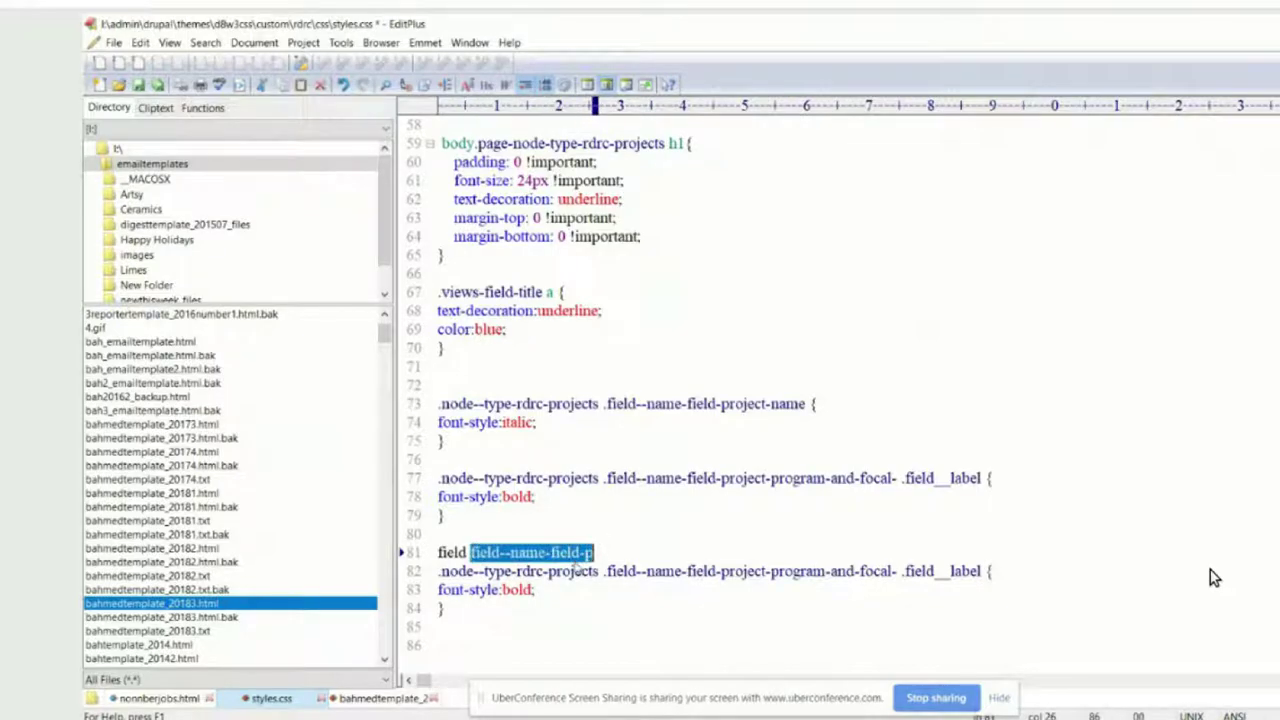
right_click(573, 562)
click(622, 297)
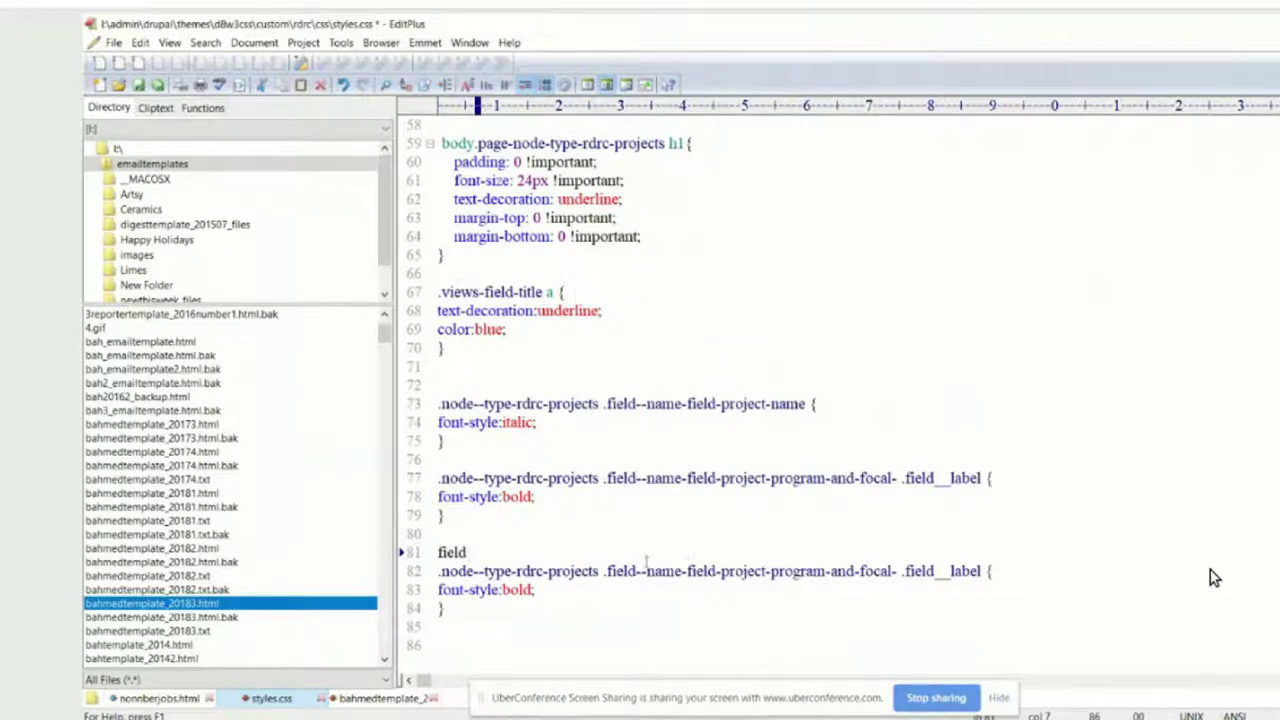
- Replace field--name-field-project-program-and-focal- in the line 82 selector with field--name-field-p and delete the leftover "field" on line 81
drag(606, 571, 899, 571)
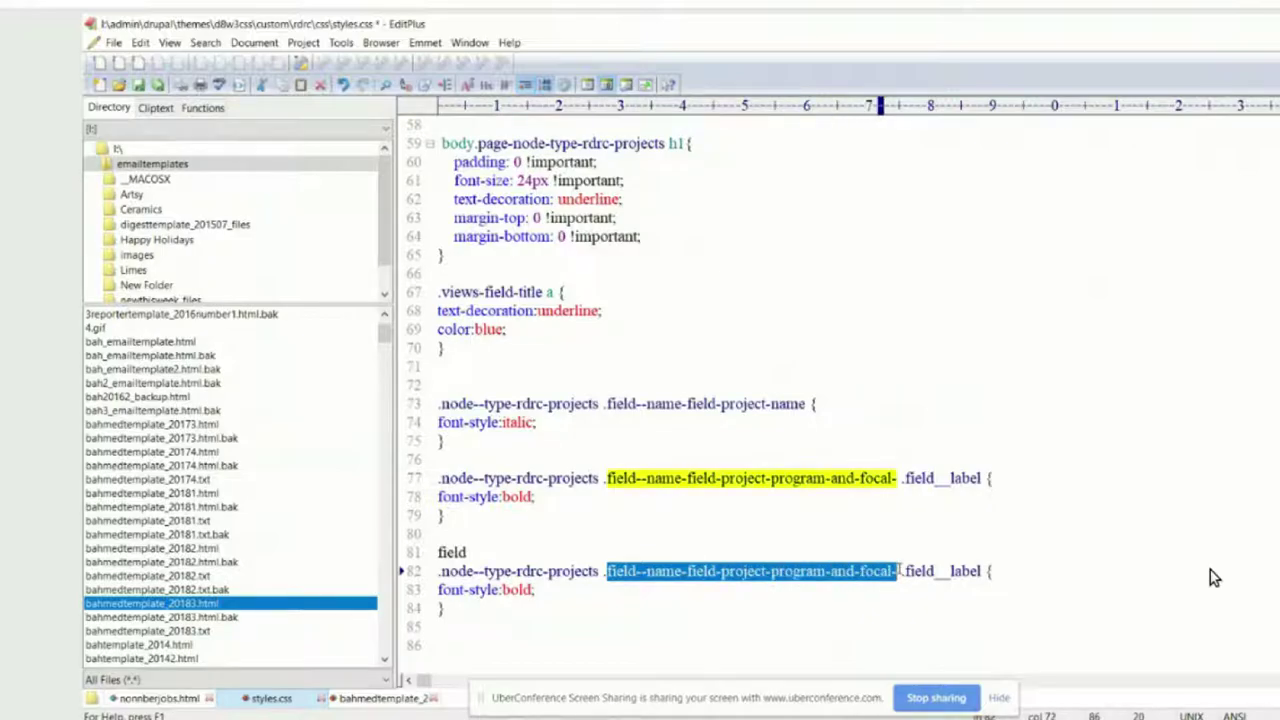
right_click(876, 573)
click(900, 340)
click(470, 552)
key(shift+Home)
key(BackSpace)
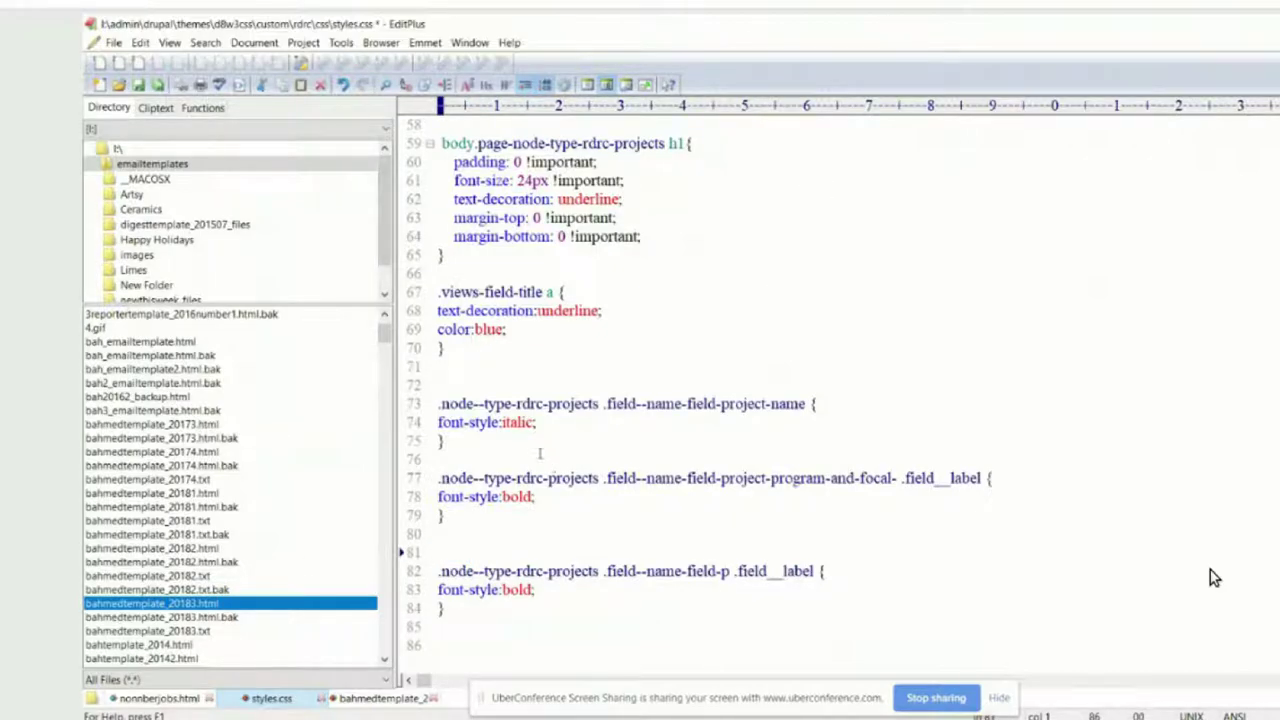
- Save styles.css and switch back to Edge
key(alt+f)
key(s)
key(Return)
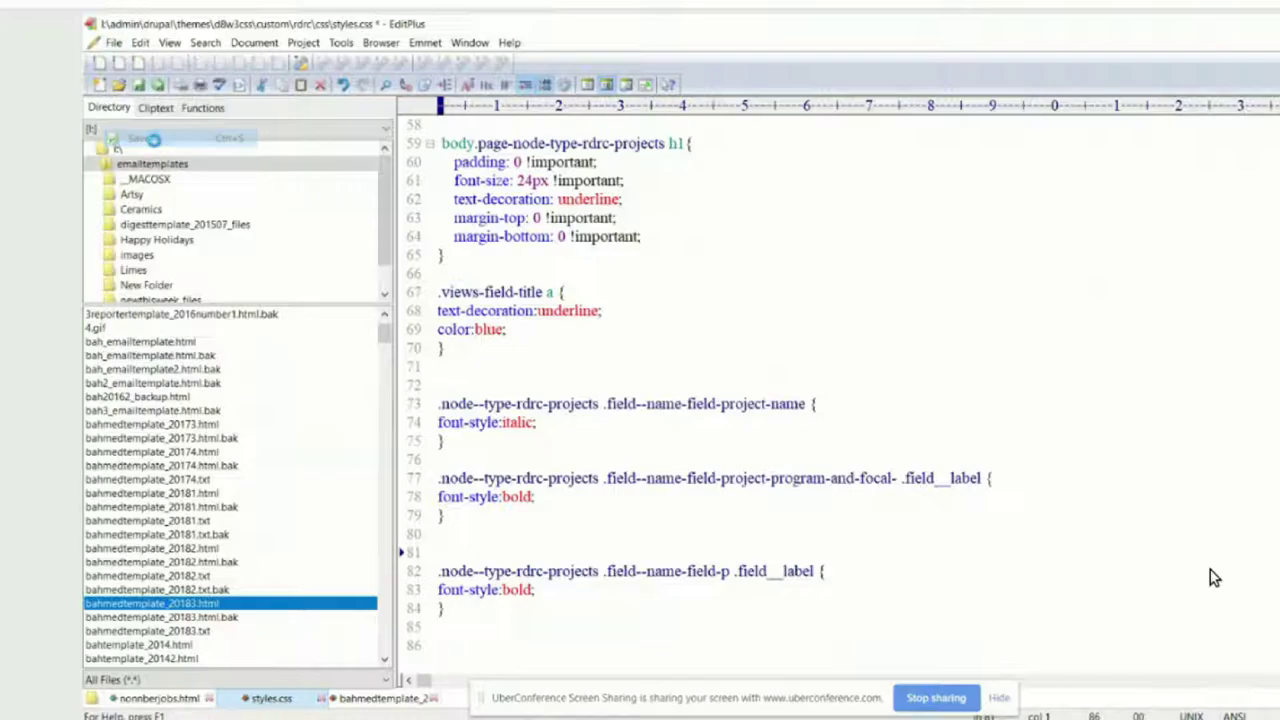
key(super+t)
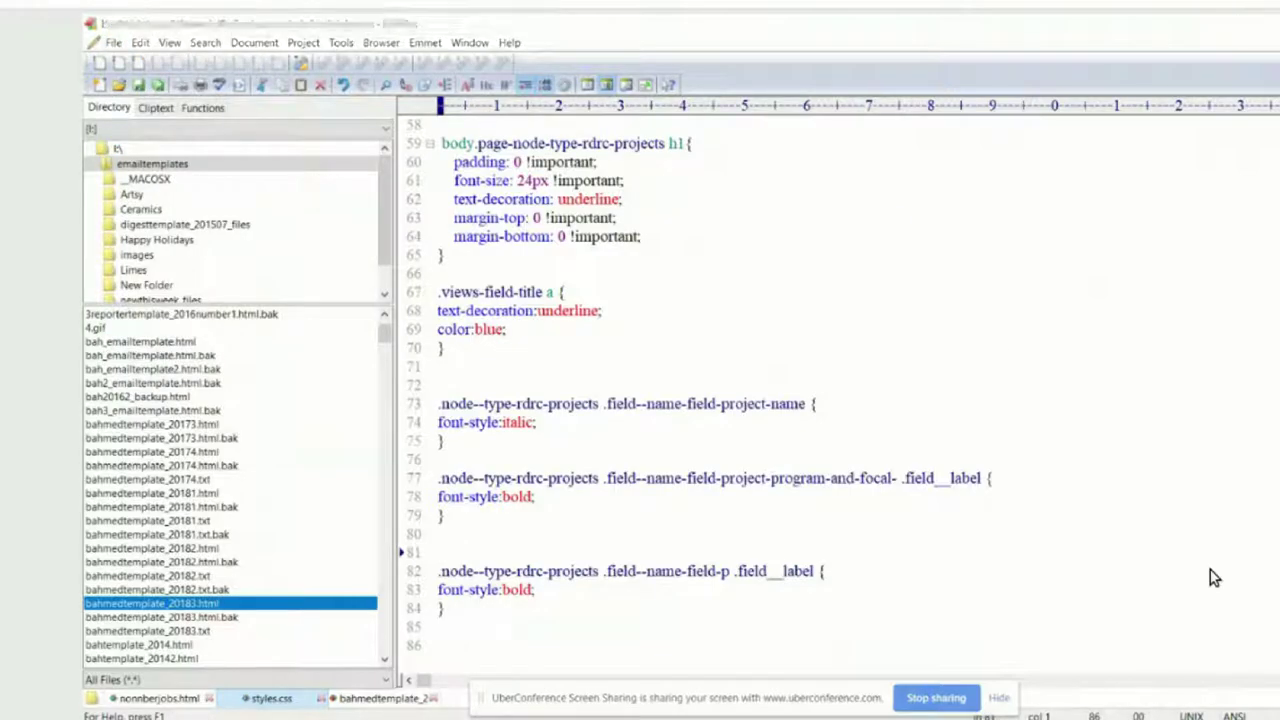
key(Return)
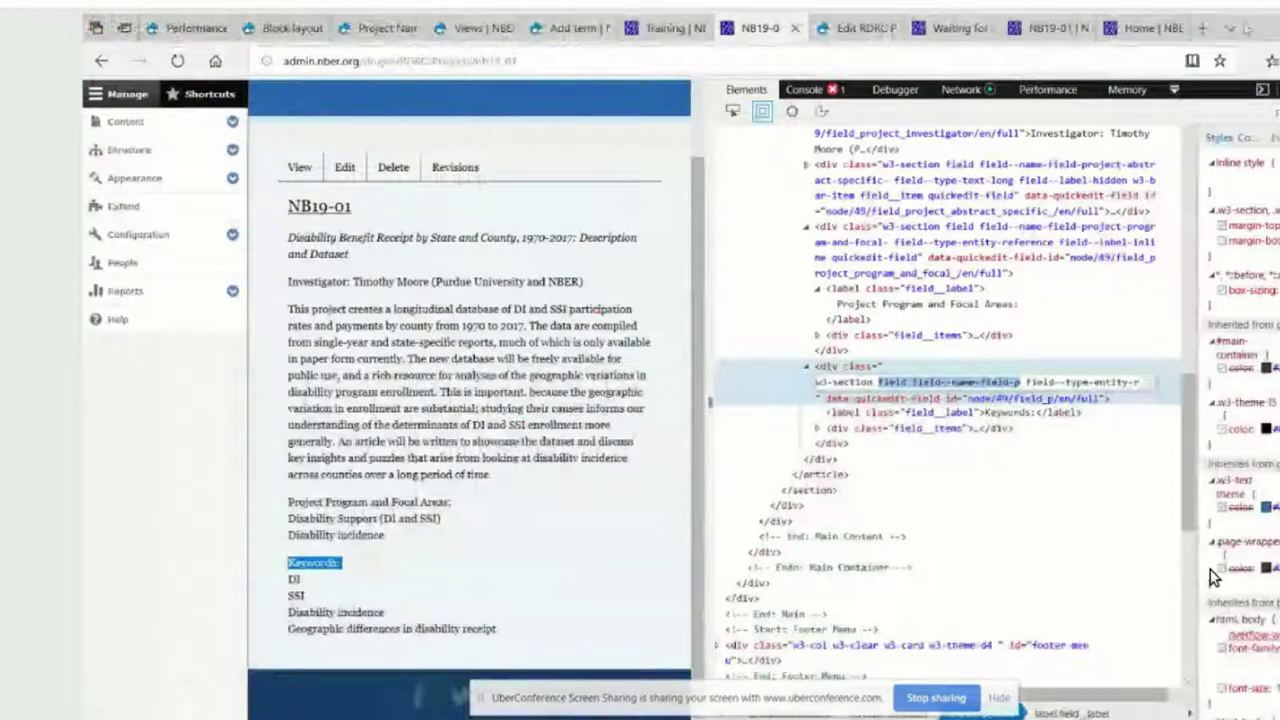
- Open project NB19-01 from the RDRC projects list and reload its page to check the labels
click(945, 30)
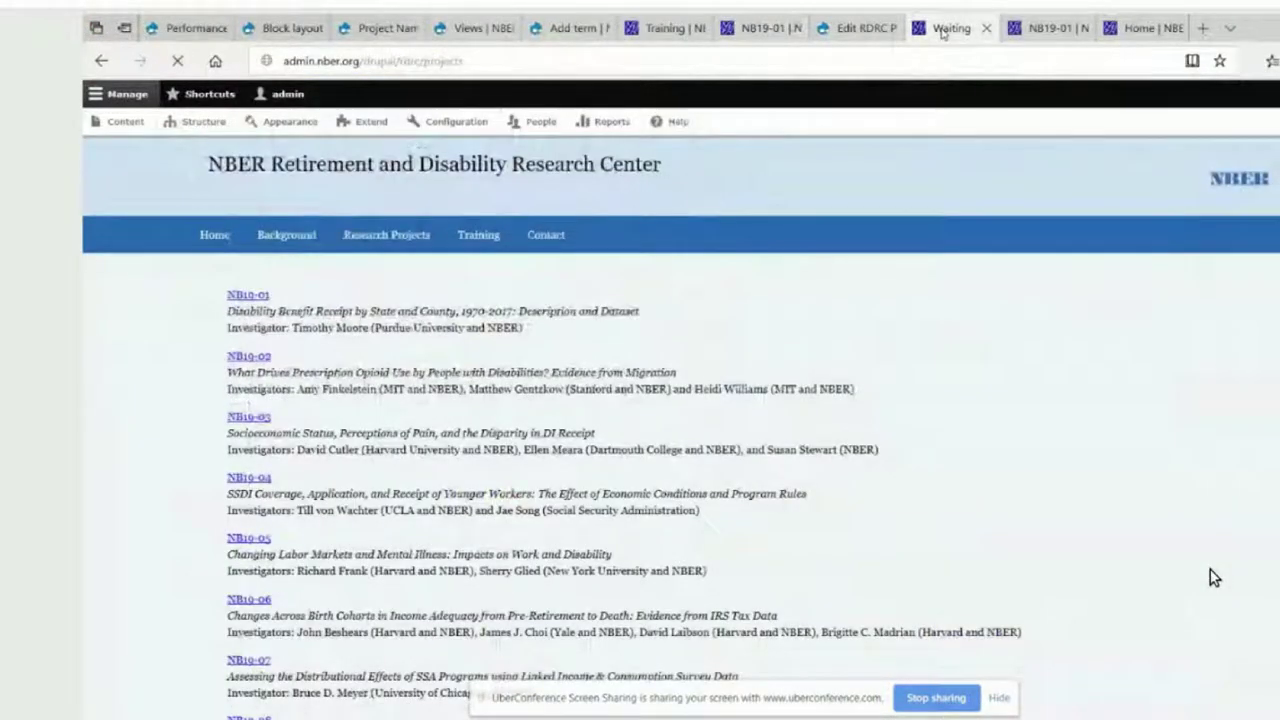
click(258, 296)
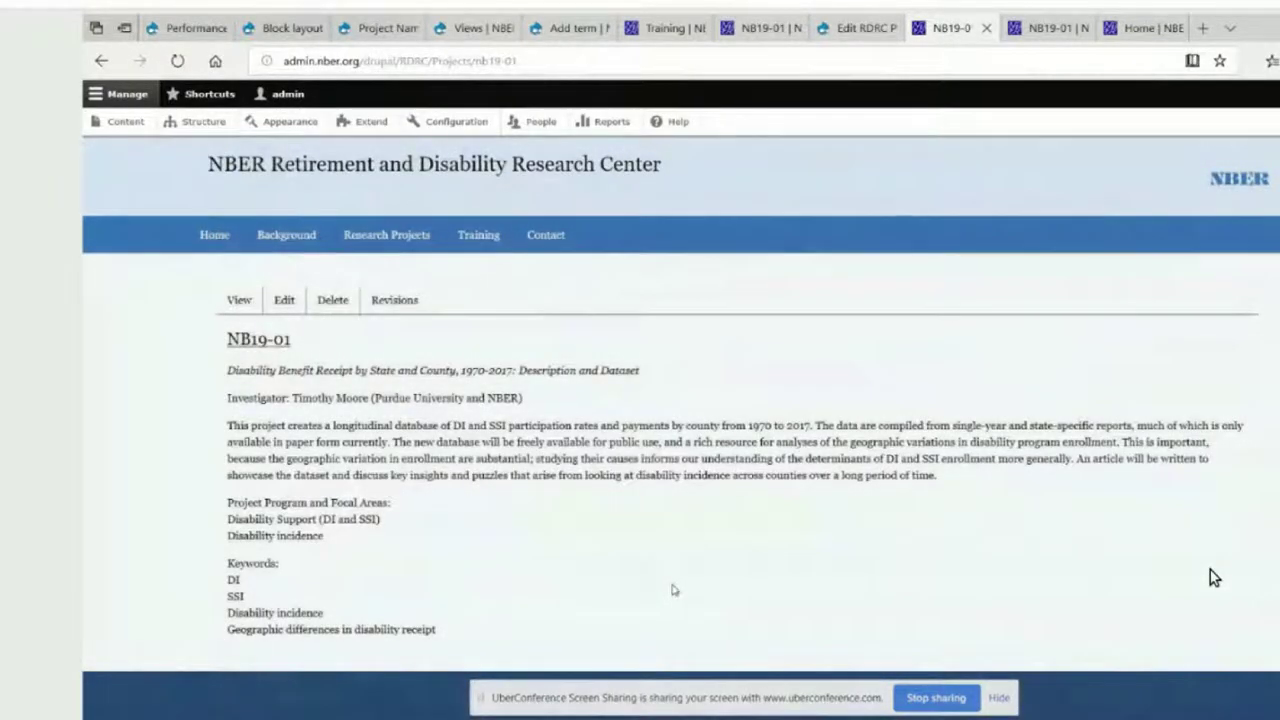
click(177, 61)
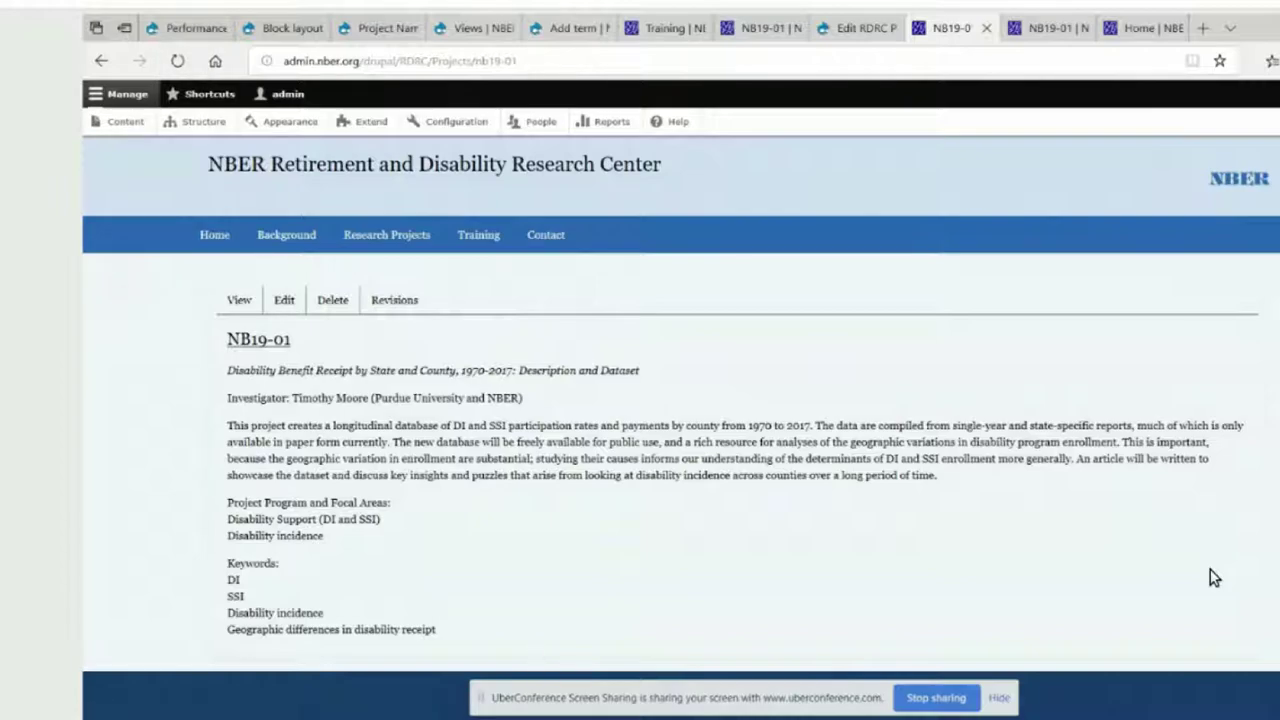
- In EditPlus, change font-style to font-weight in the two bold .field__label rules on lines 78 and 83
key(alt+Tab)
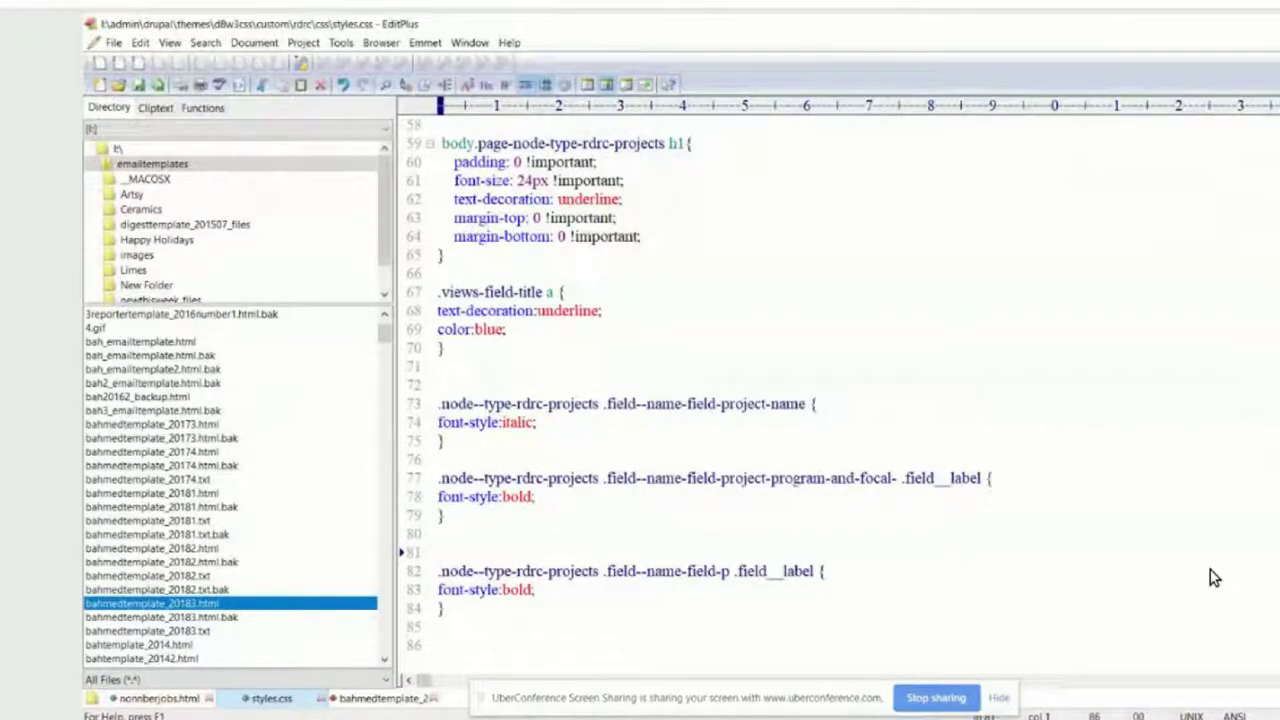
click(467, 496)
key(shift+Right)
key(shift+Right)
key(shift+Right)
key(shift+Right)
key(shift+Right)
text(weight)
drag(469, 590, 498, 592)
text(weight)
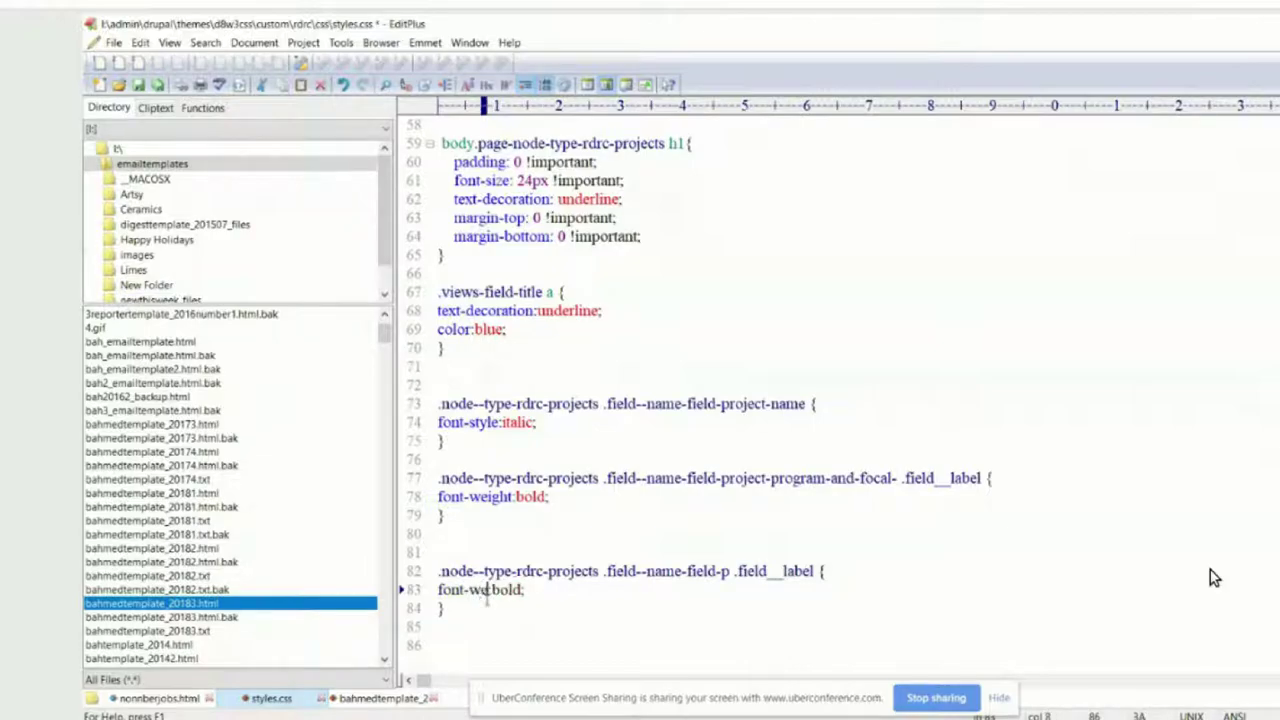
key(BackSpace)
key(BackSpace)
text(ght)
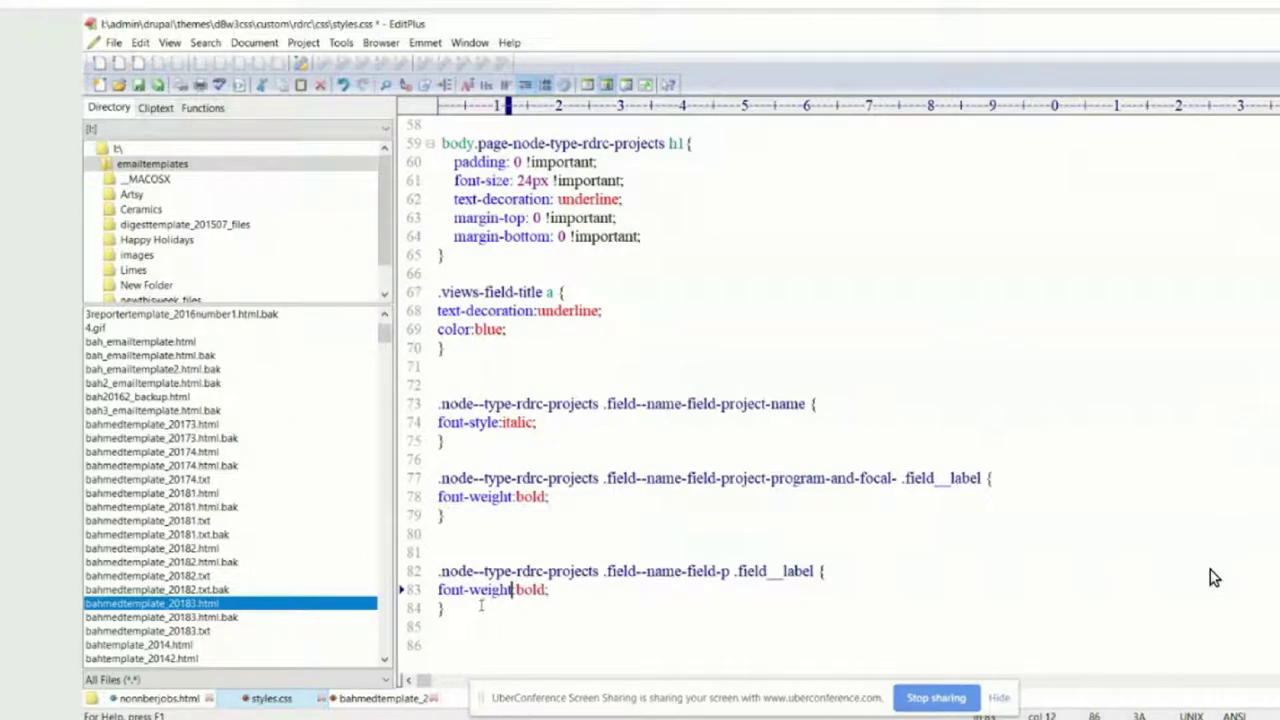
- Save styles.css and clear all Drupal caches on the Performance page in Edge
click(113, 42)
click(137, 142)
click(115, 657)
click(195, 28)
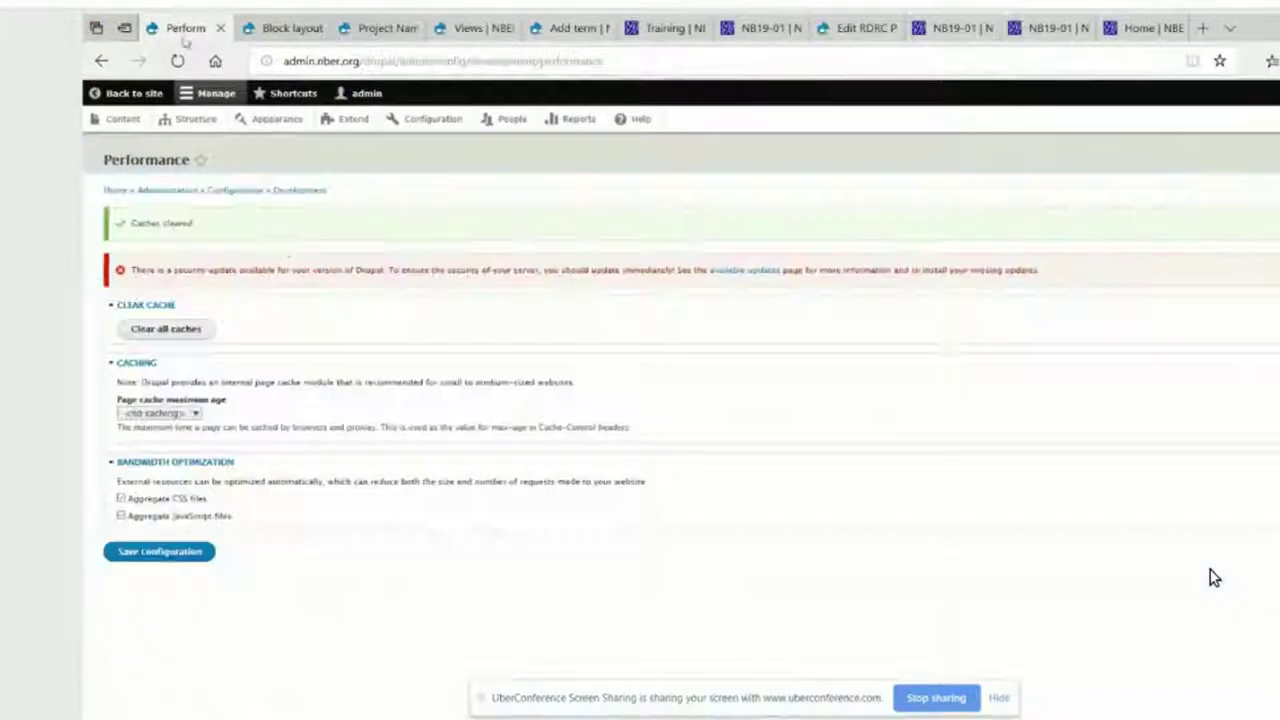
click(166, 329)
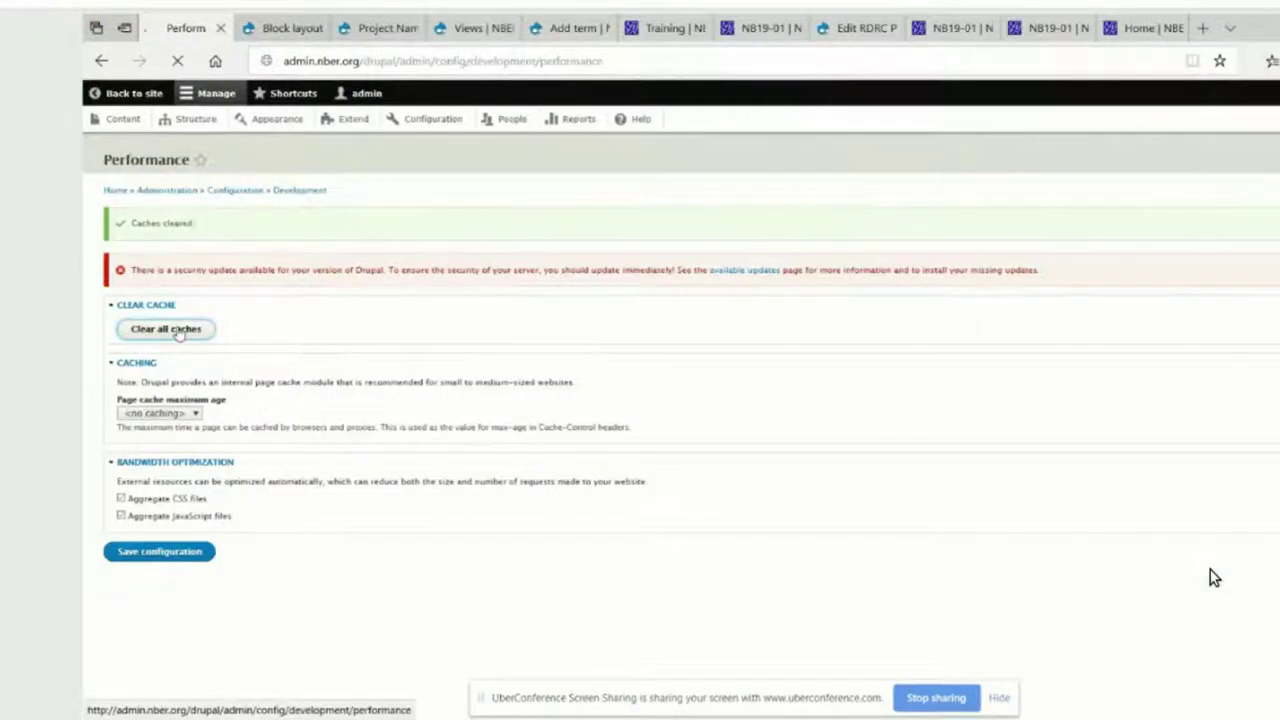
- Reload the NB19-01 project page and check its label styling across the other open NB19-01 tabs
click(955, 28)
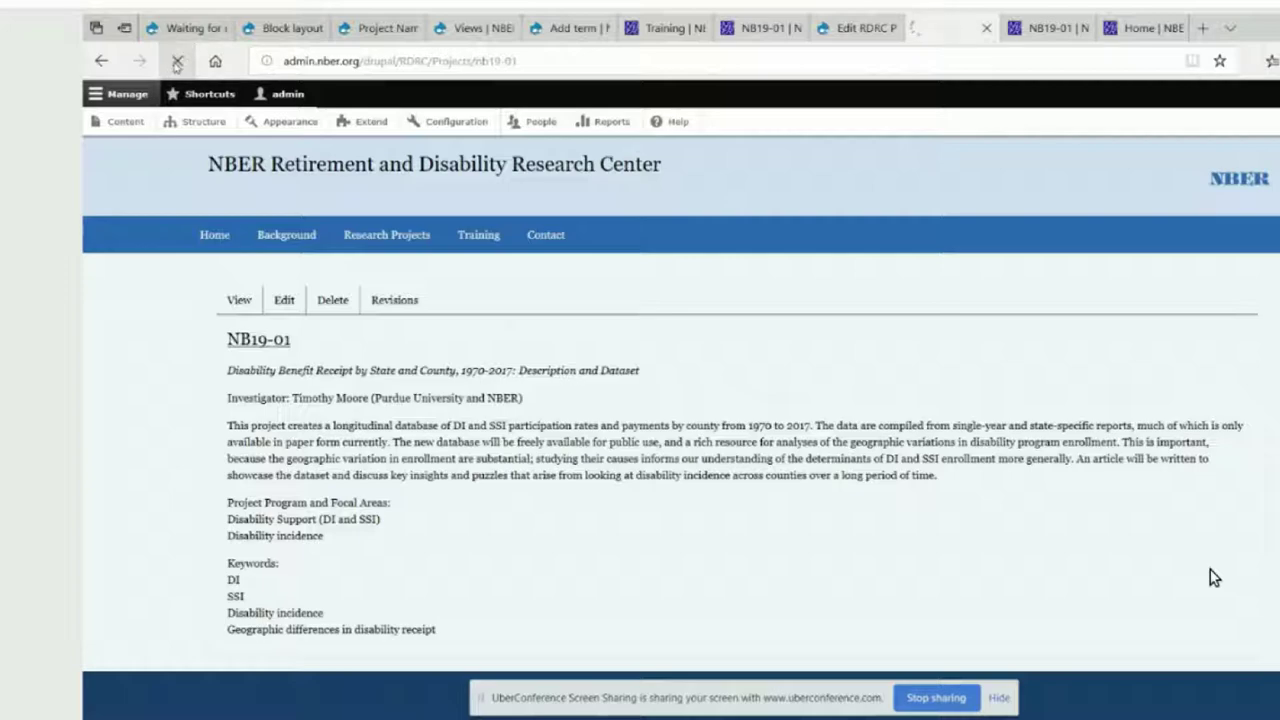
click(177, 62)
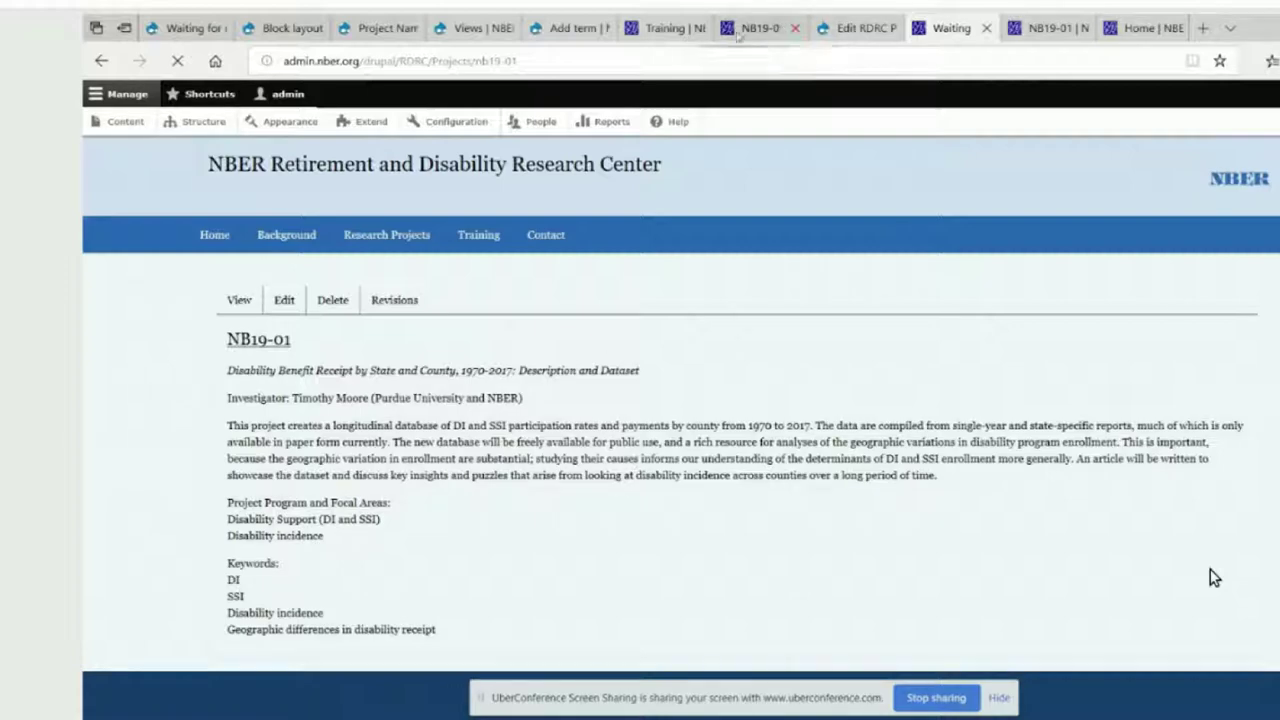
click(840, 30)
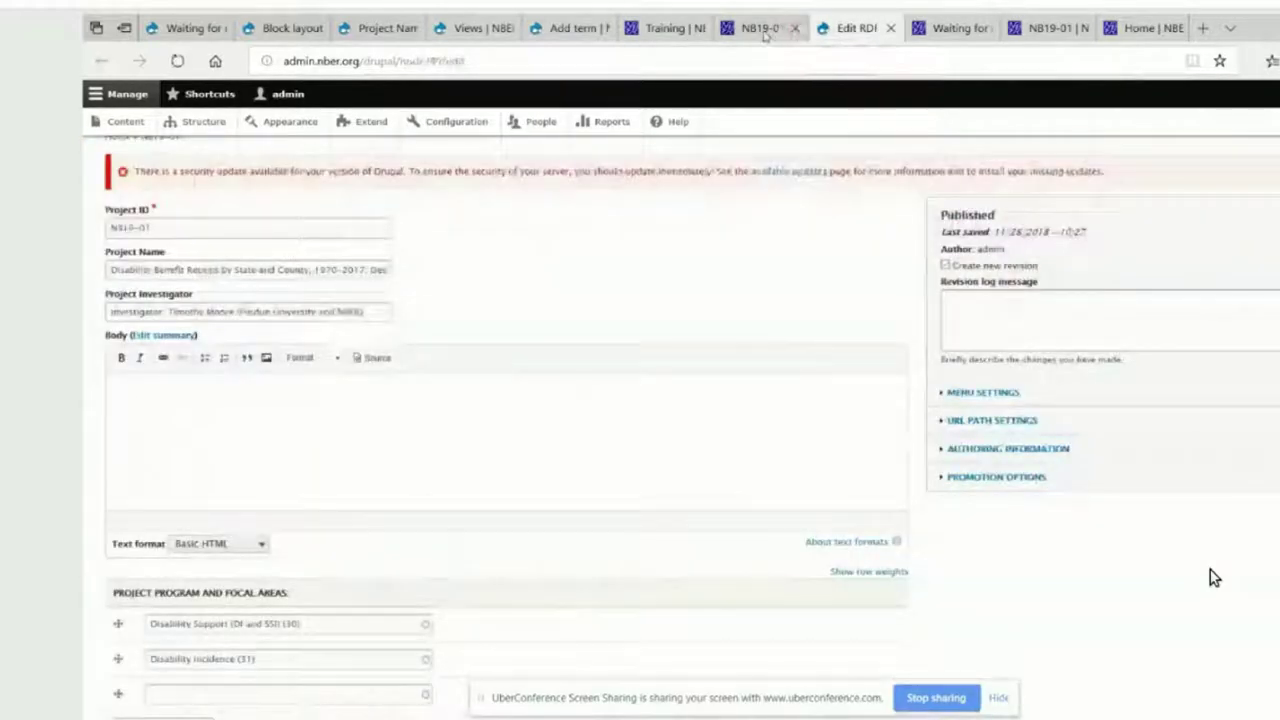
click(766, 30)
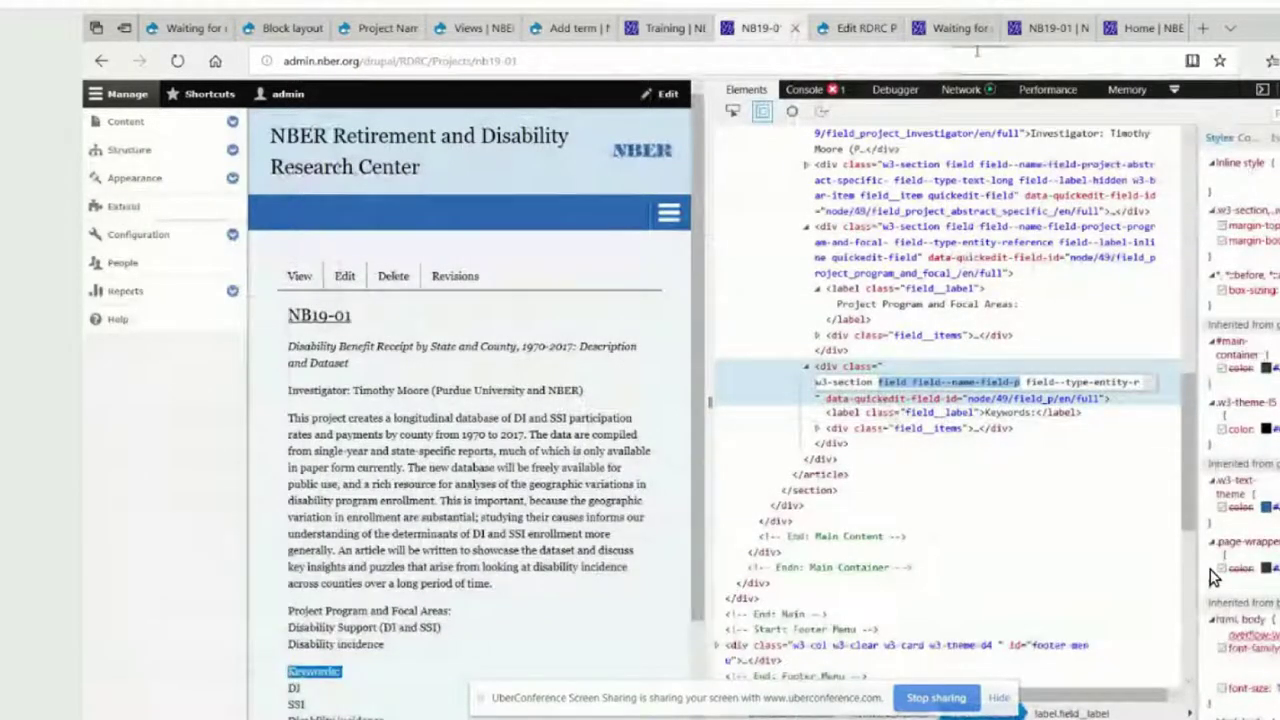
click(1040, 28)
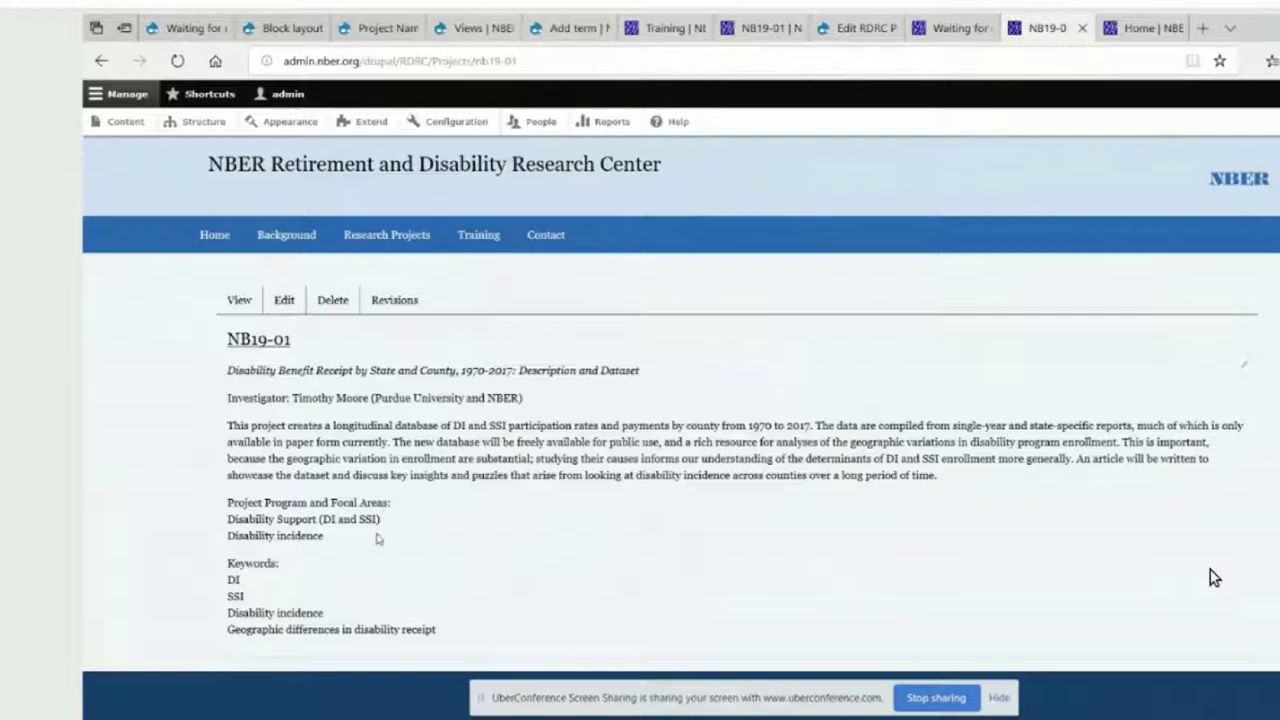
click(958, 28)
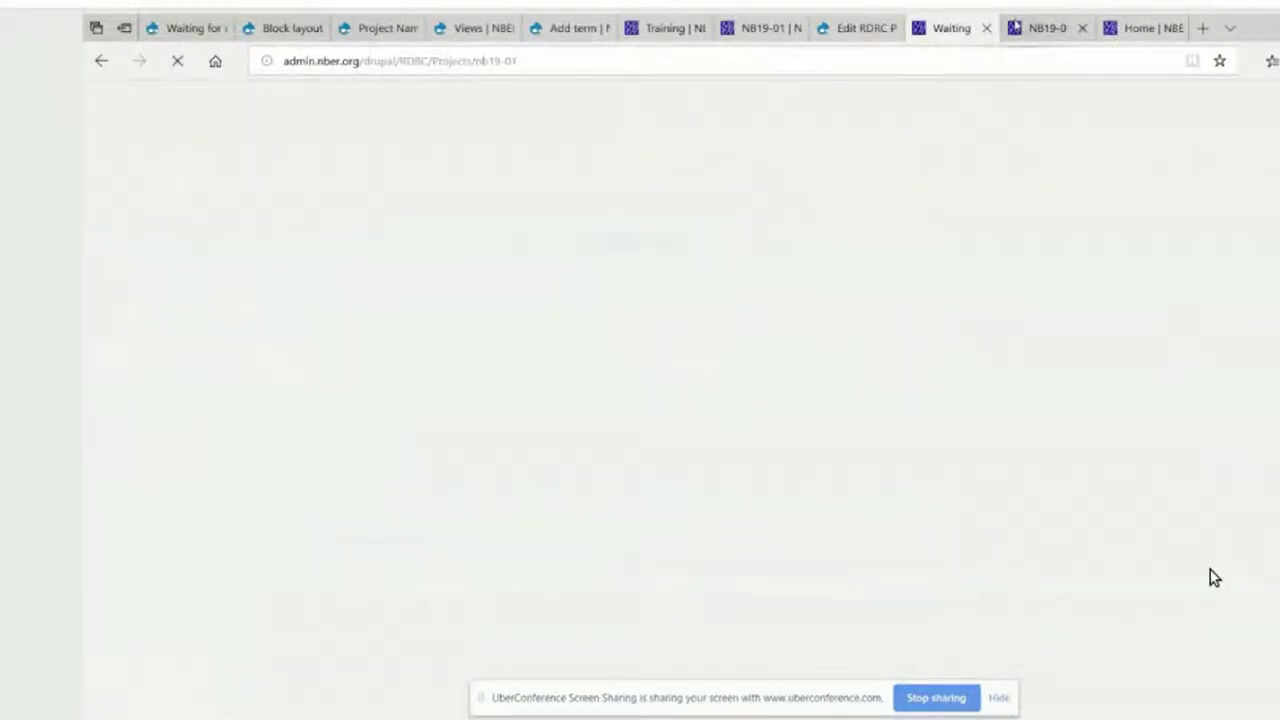
- Inspect the "Project Program and Focal Areas:" label element in the other NB19-01 tab
click(1040, 28)
drag(228, 503, 390, 505)
right_click(390, 505)
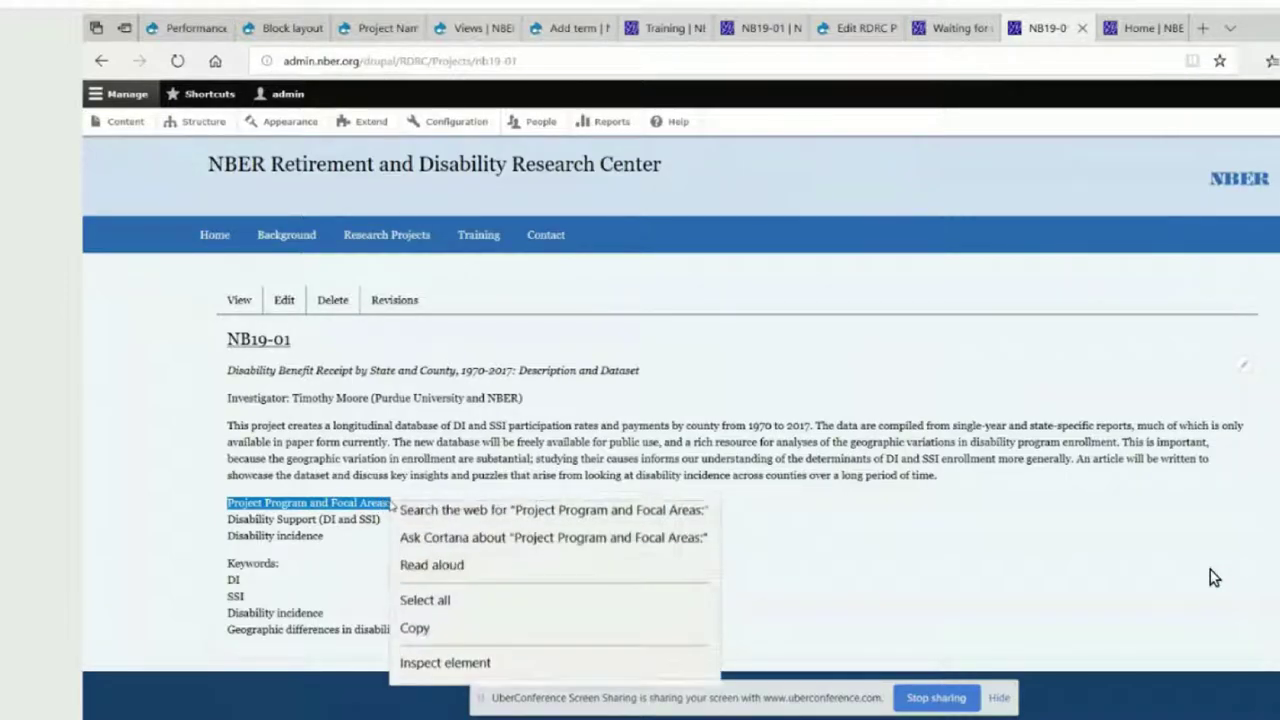
click(444, 673)
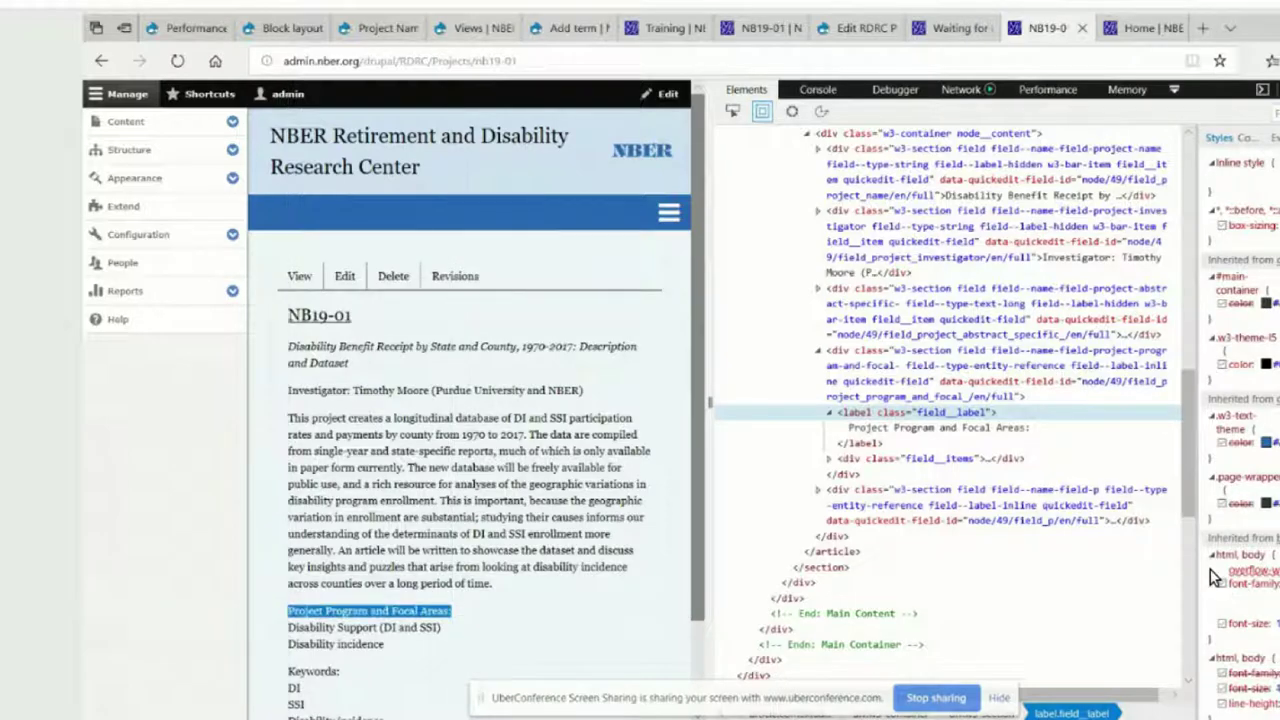
- Examine the style rules on the "Project Program and Focal Areas:" label and reload the NB19-01 page to check its label styling
scroll(1213, 578, down, 2)
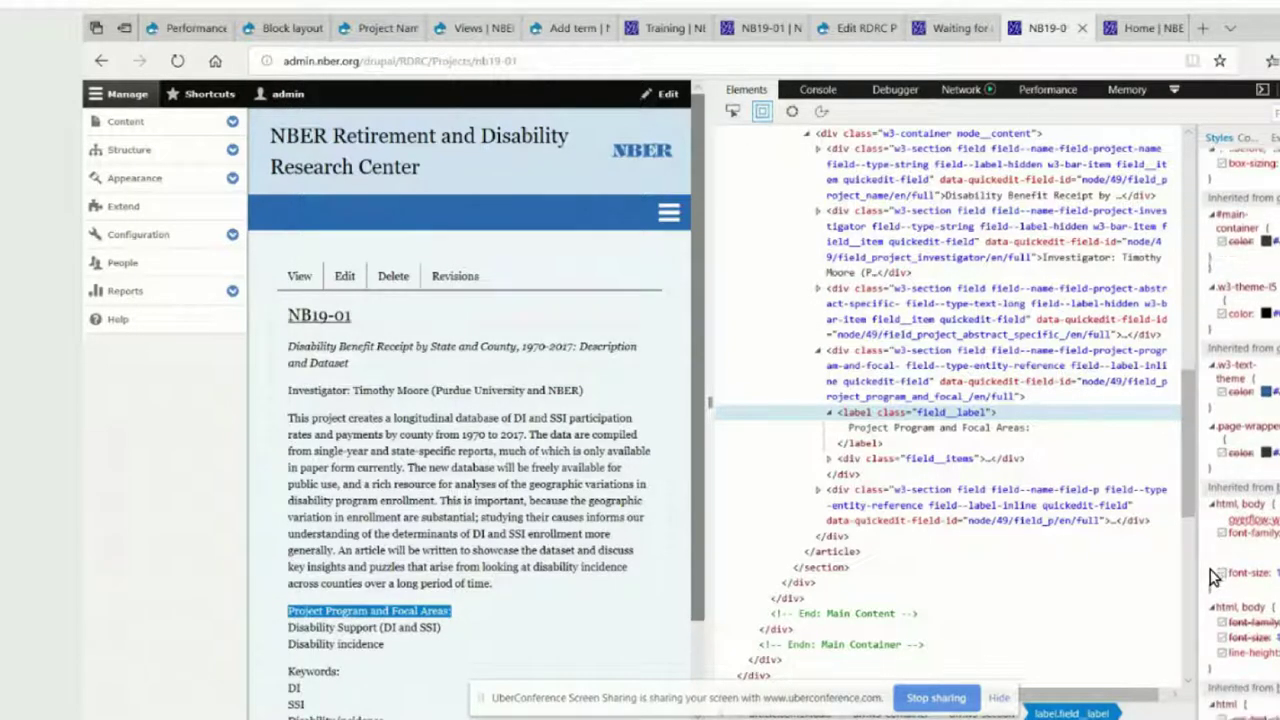
scroll(1213, 578, down, 3)
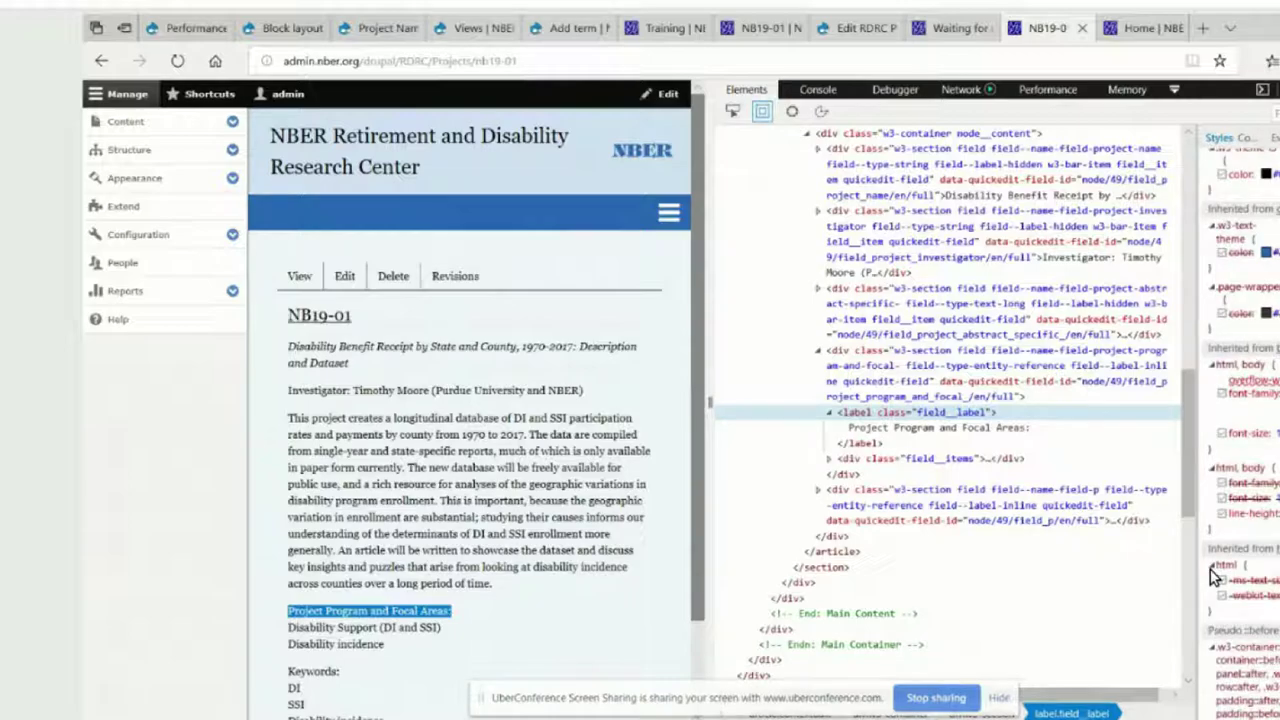
scroll(1213, 578, down, 3)
scroll(1213, 578, up, 8)
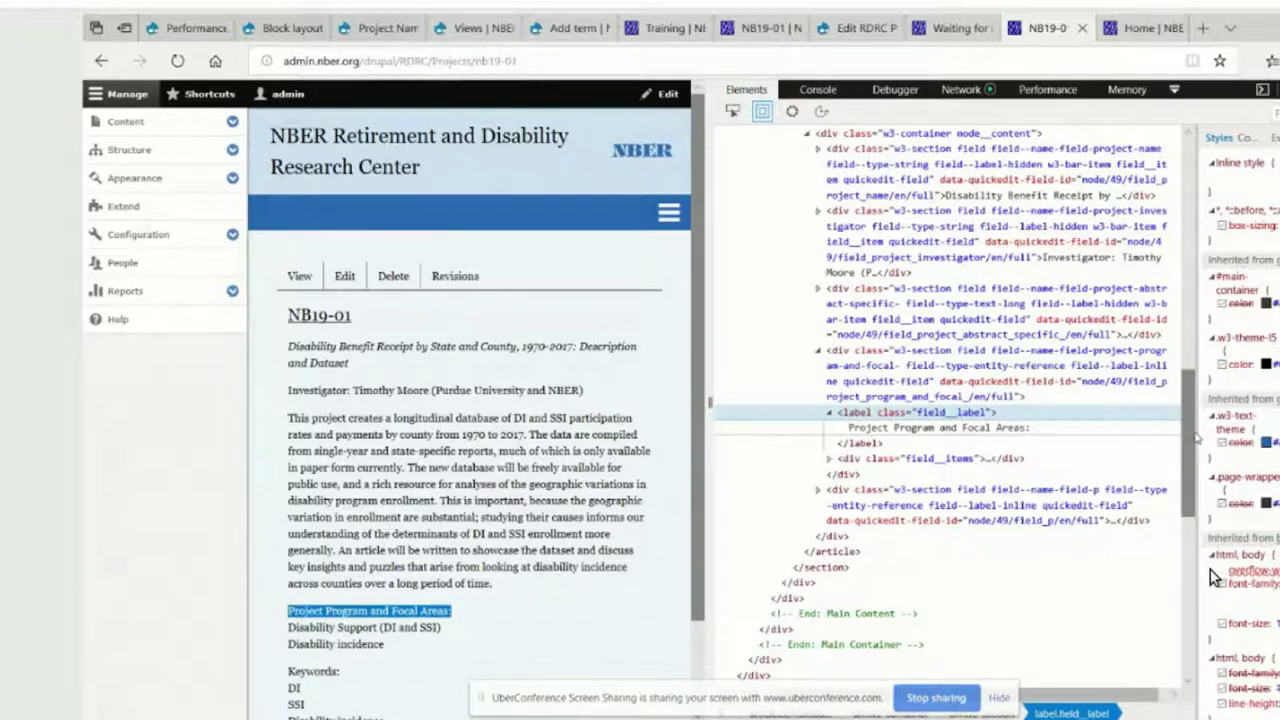
drag(1196, 437, 1209, 393)
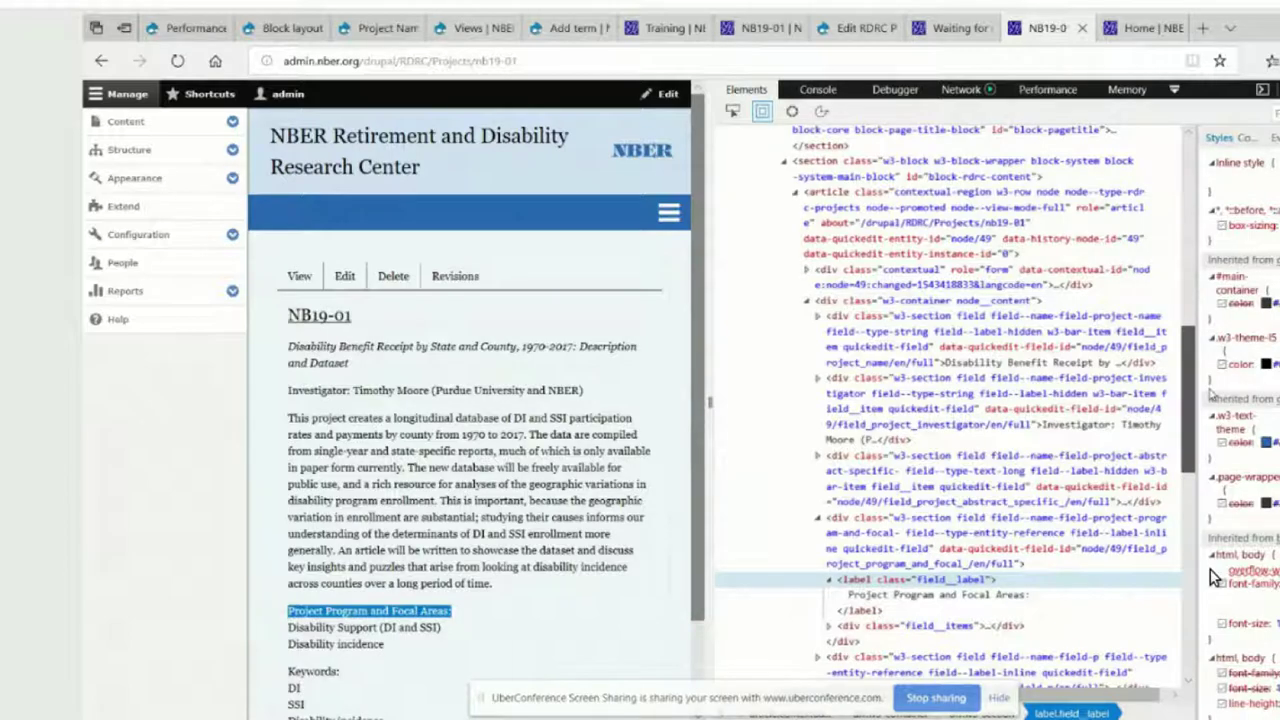
drag(1210, 393, 1213, 385)
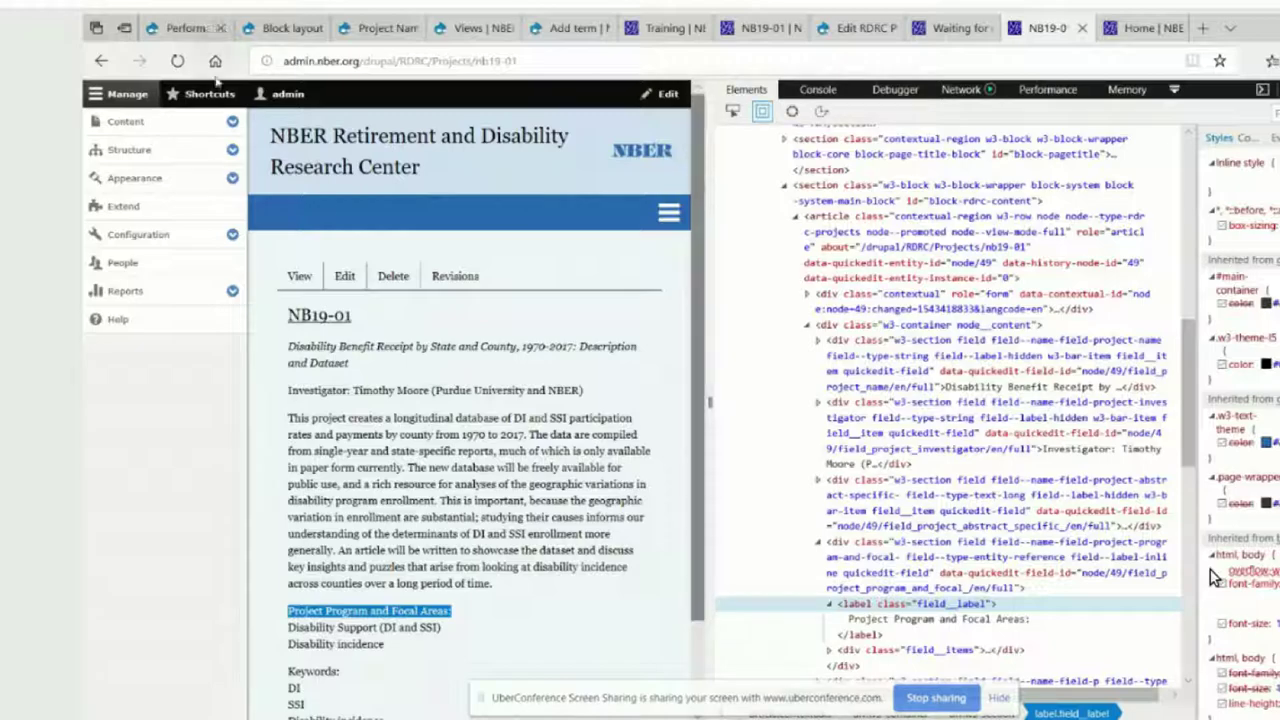
click(177, 61)
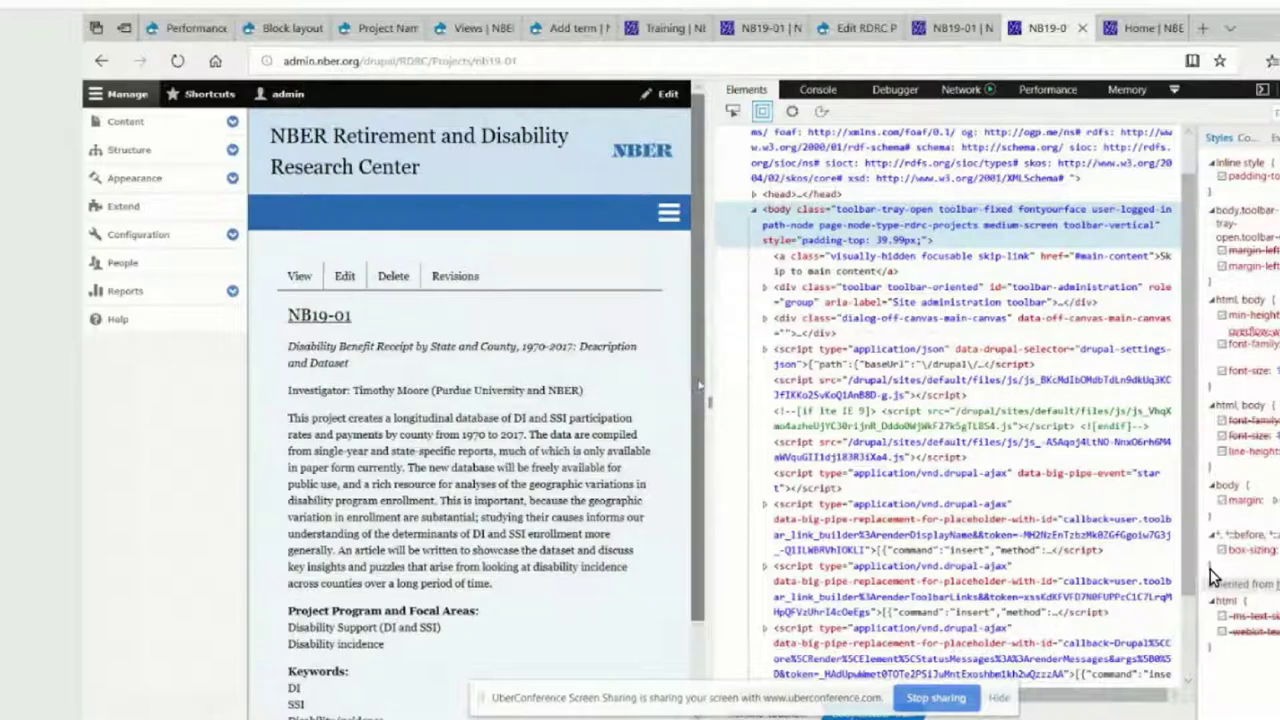
scroll(686, 540, down, 1)
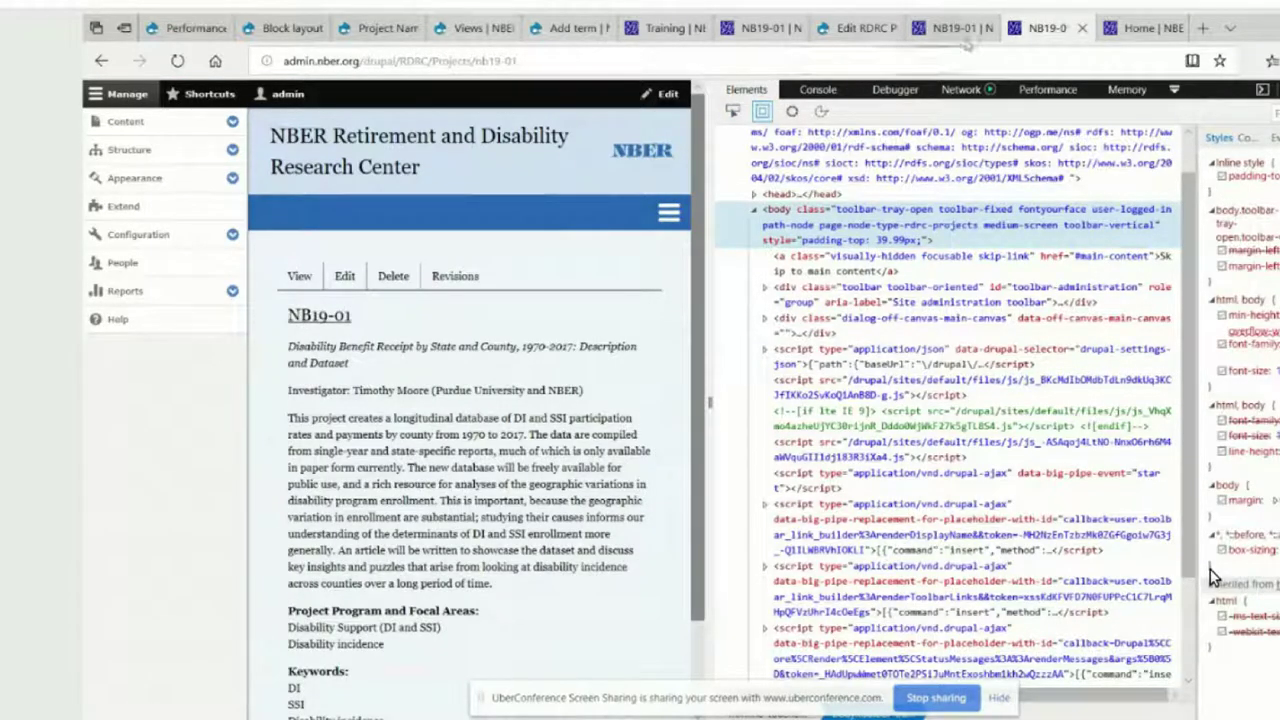
- Review the RDRC Home page from the introduction through the director, co-director and scientific advisor listings
click(1137, 30)
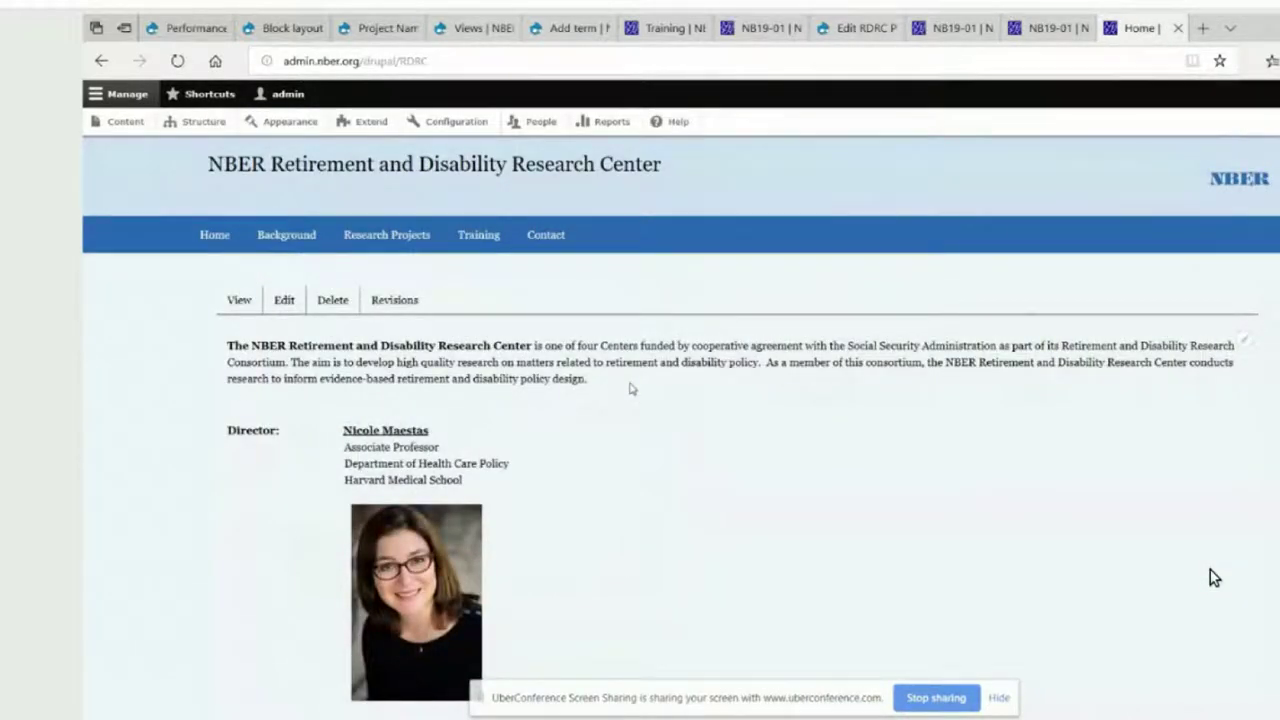
scroll(629, 386, down, 4)
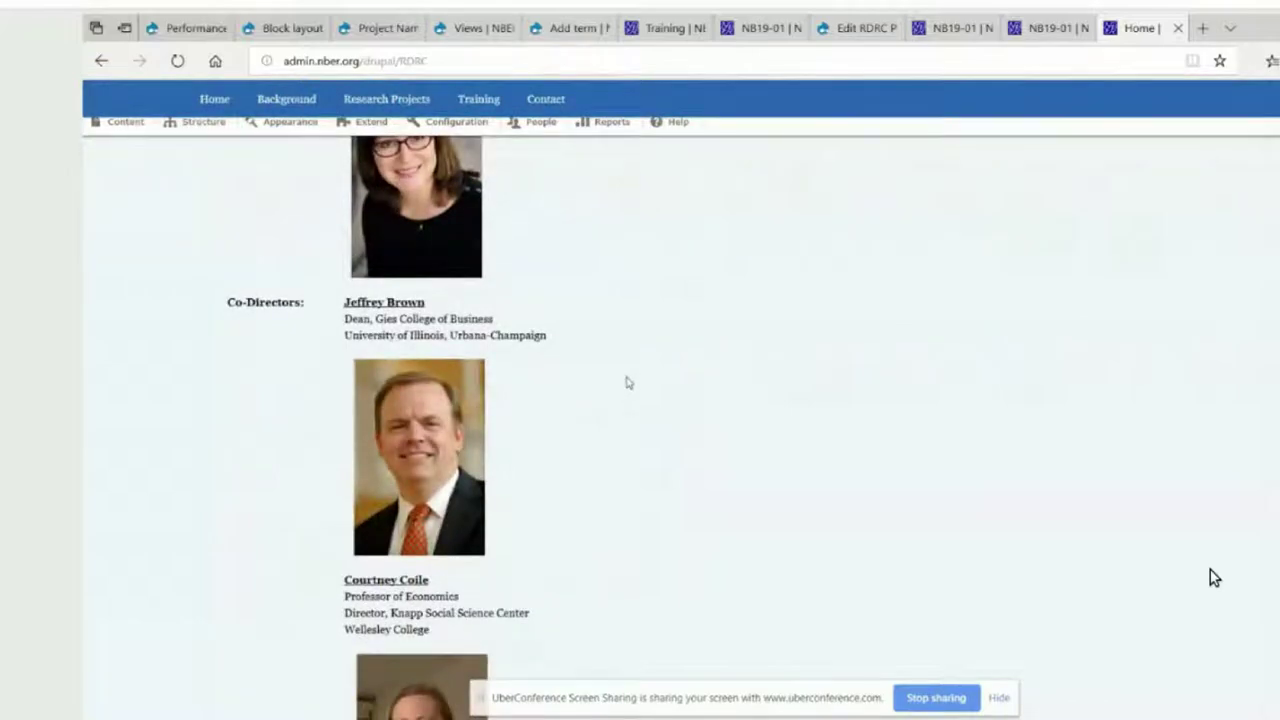
scroll(629, 383, down, 10)
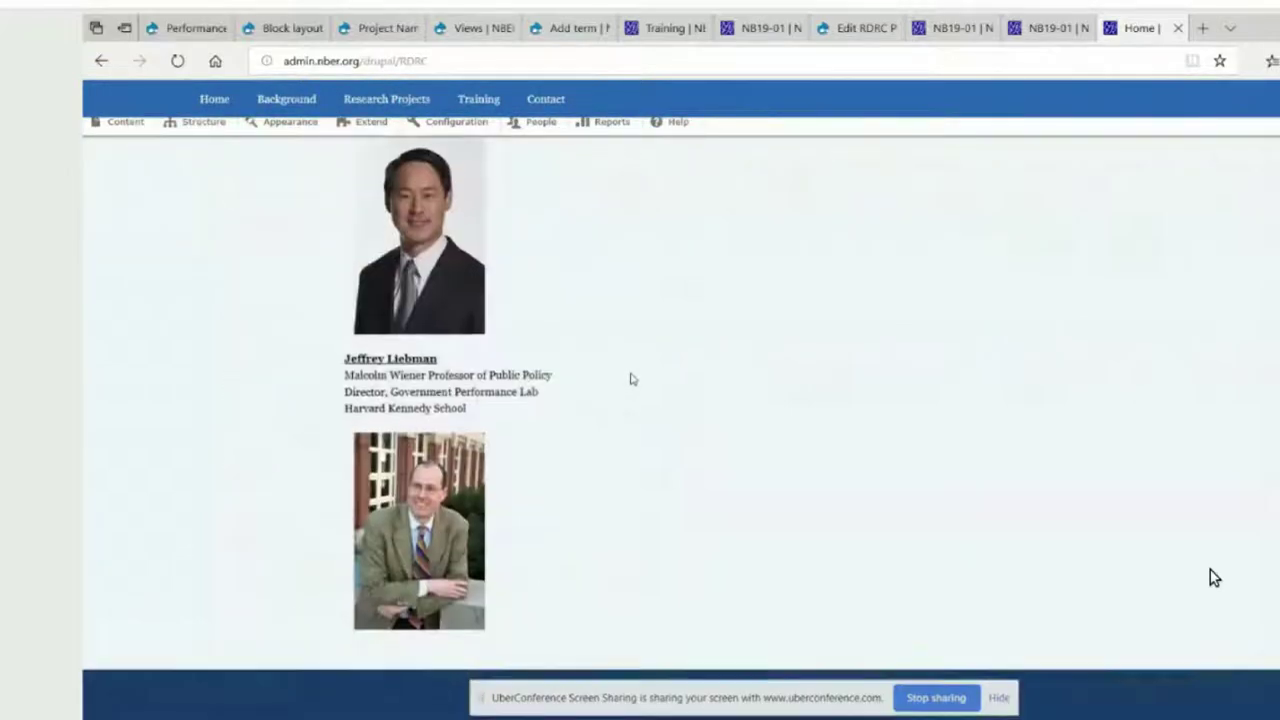
scroll(630, 379, up, 14)
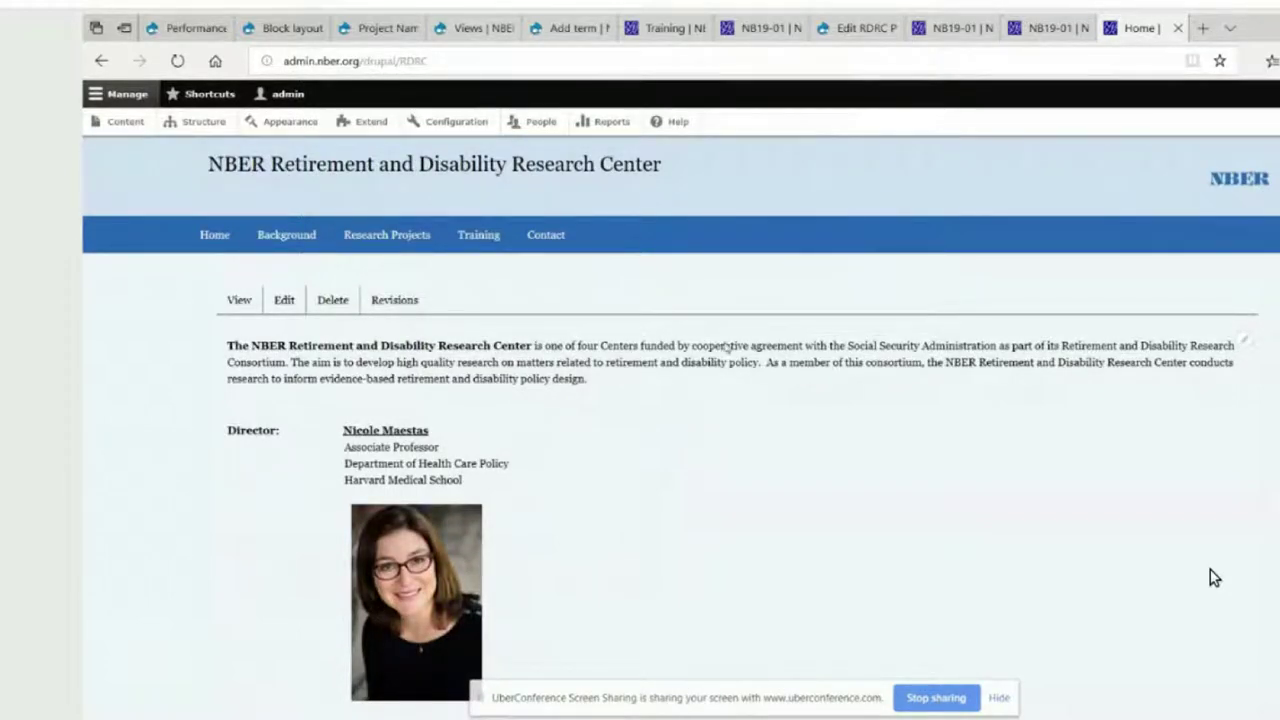
scroll(570, 505, down, 3)
scroll(570, 492, down, 7)
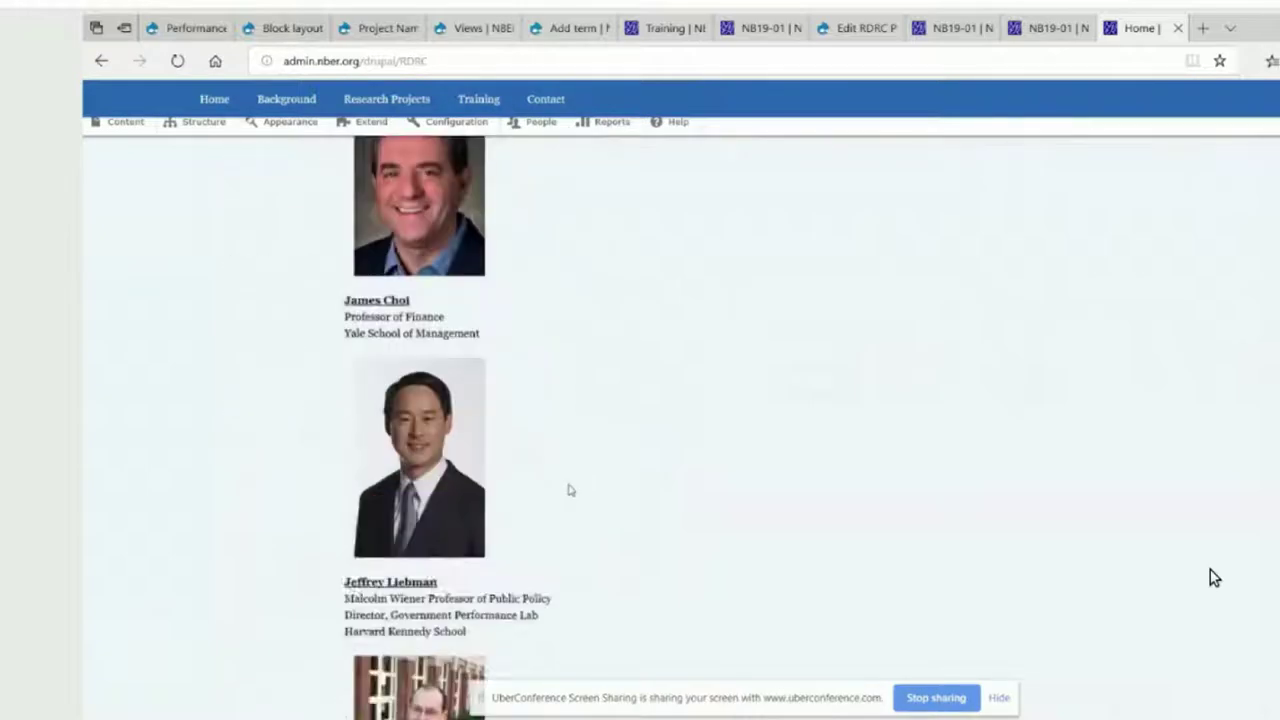
scroll(569, 489, up, 7)
scroll(567, 487, up, 3)
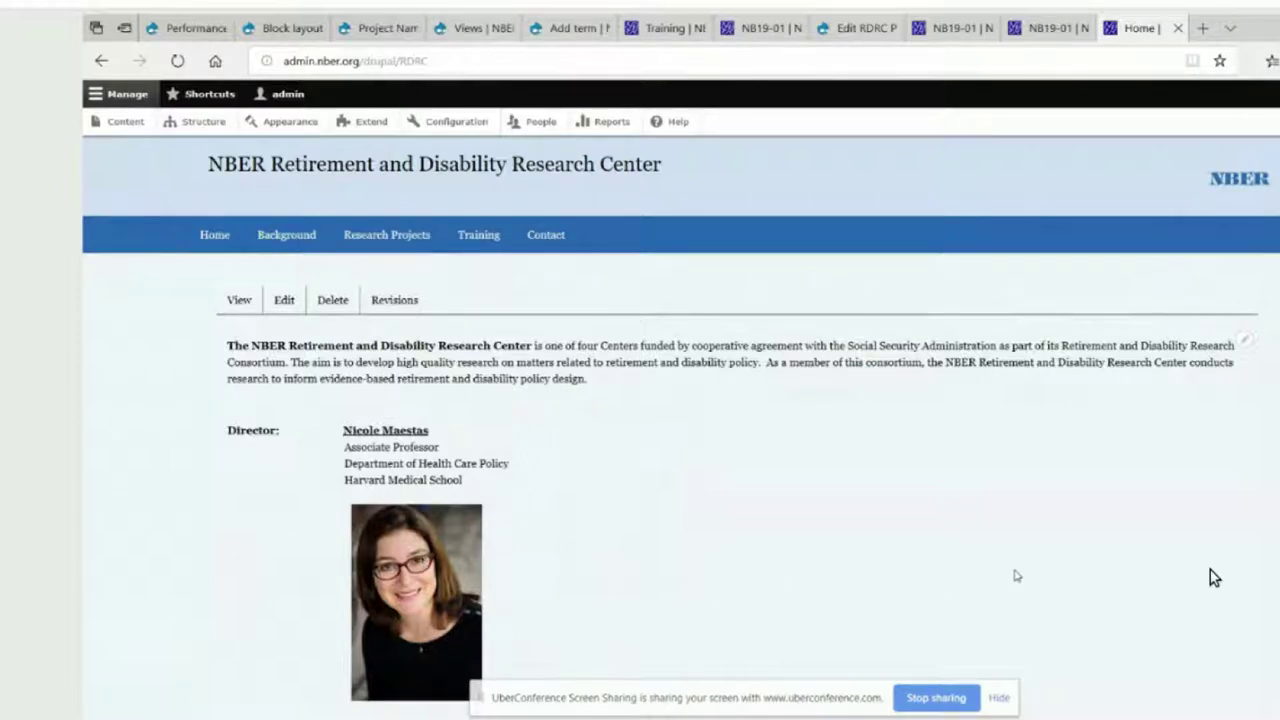
scroll(1014, 571, down, 3)
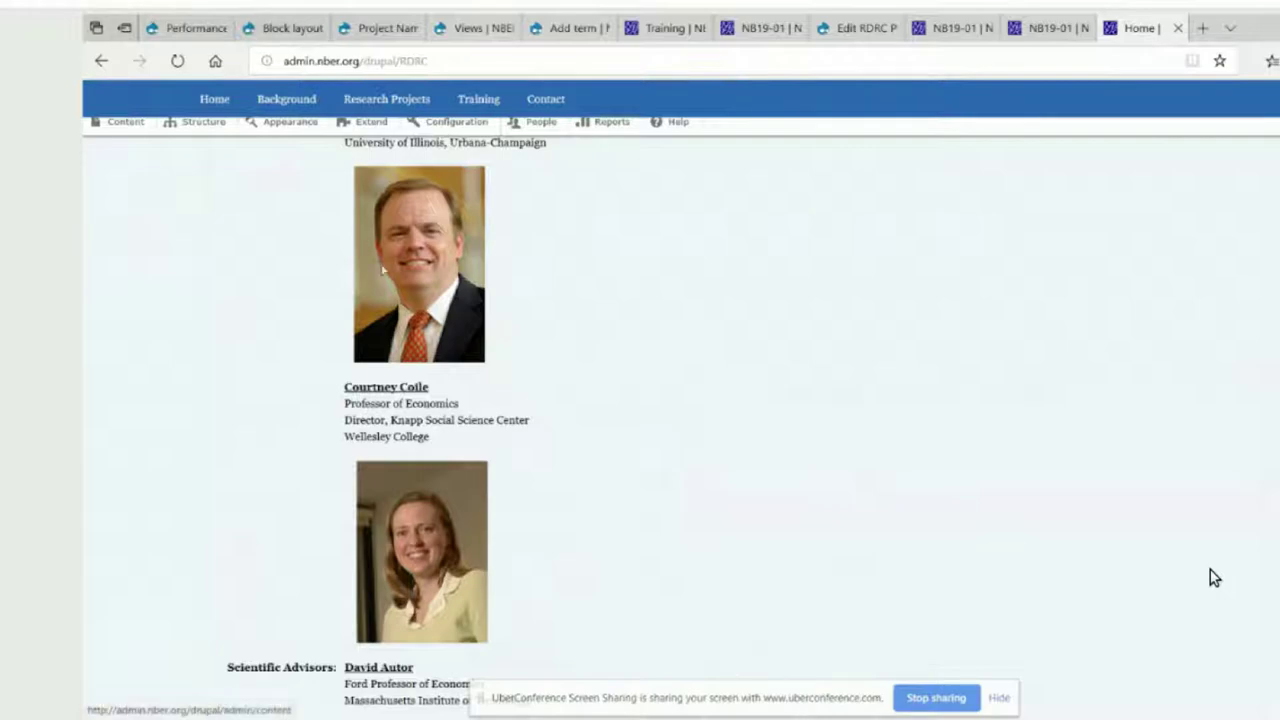
scroll(656, 235, up, 3)
scroll(843, 308, up, 5)
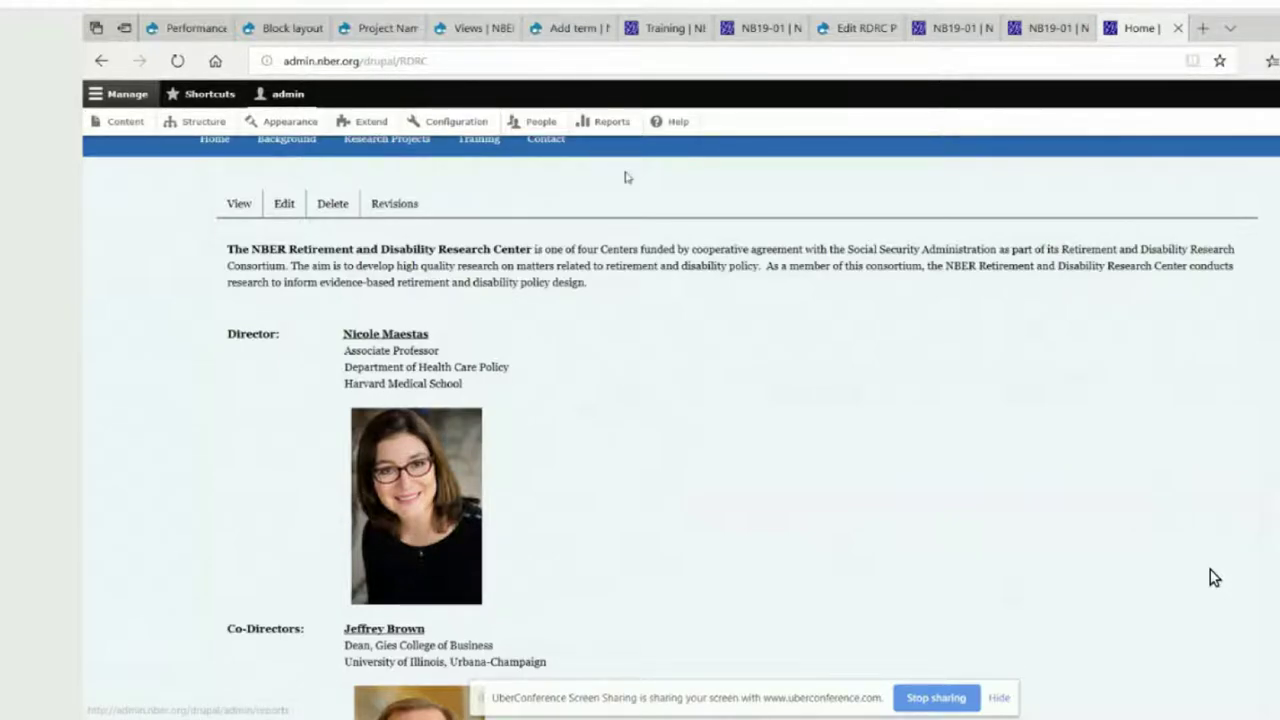
- Copy the full HTML source of the RDRC Home page's body from its edit form, and open the site's content list
click(297, 216)
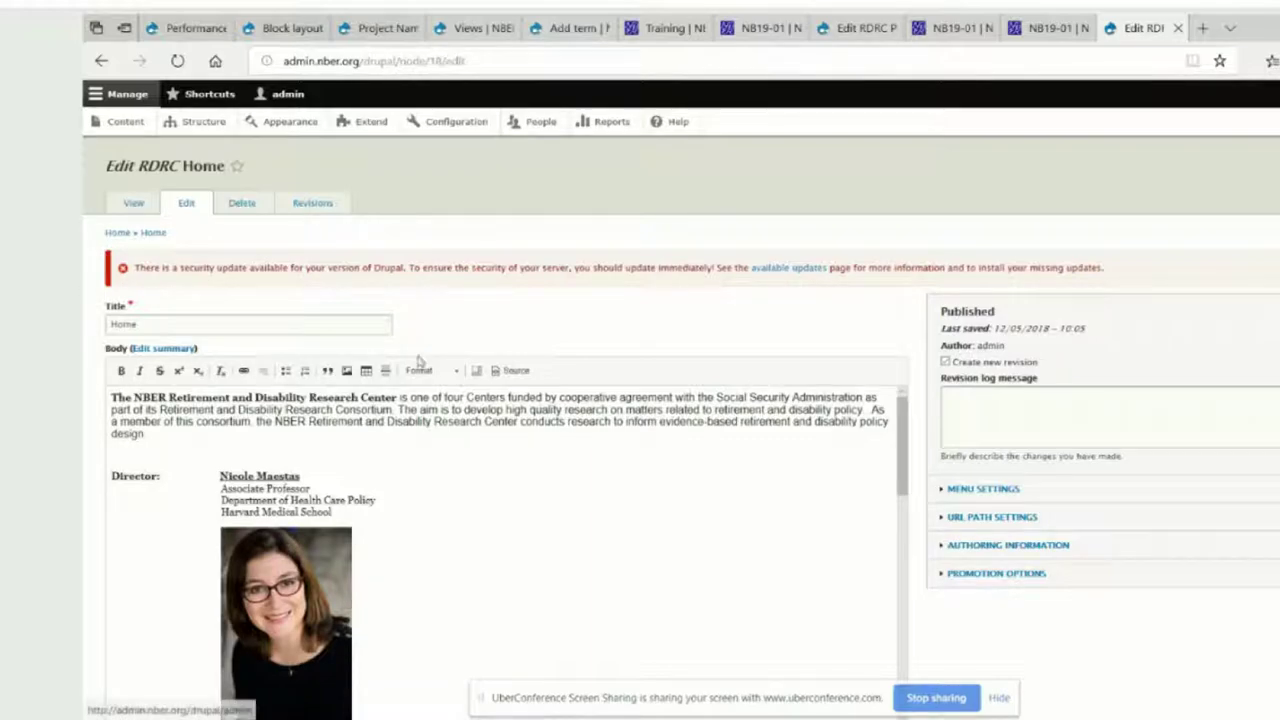
click(513, 371)
triple_click(323, 430)
key(ctrl+v)
drag(323, 543, 330, 716)
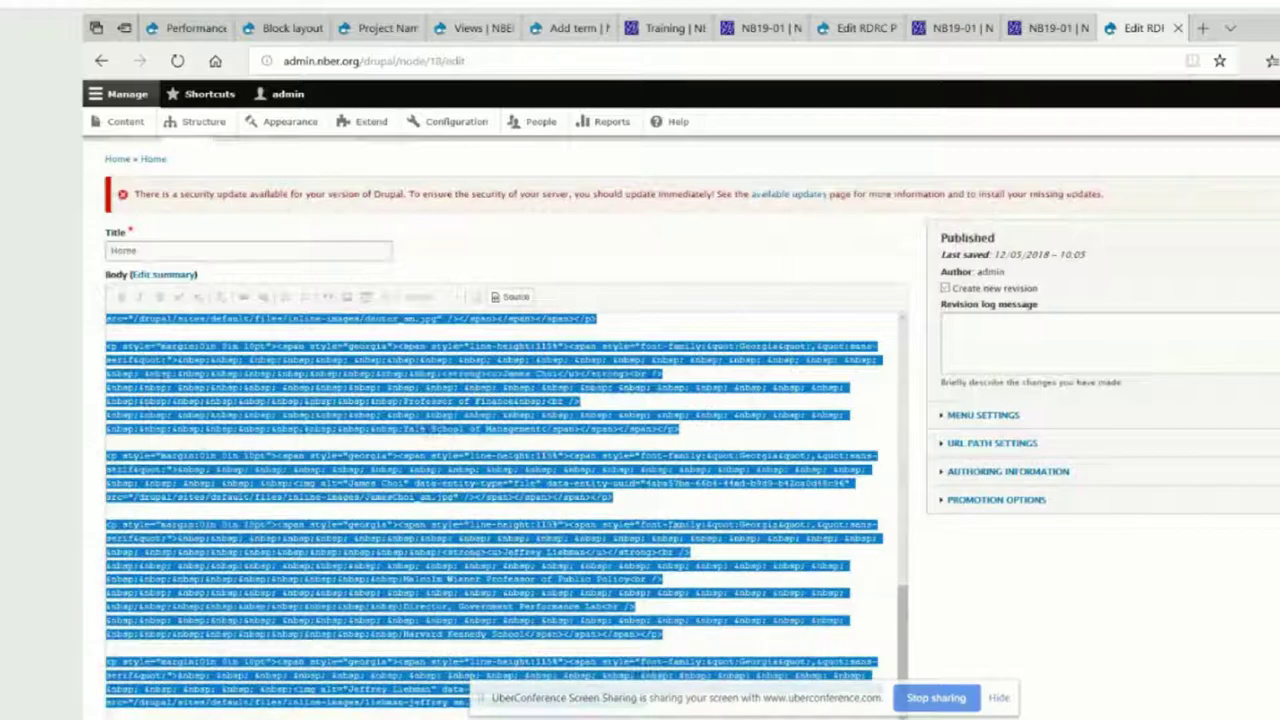
right_click(241, 384)
click(264, 484)
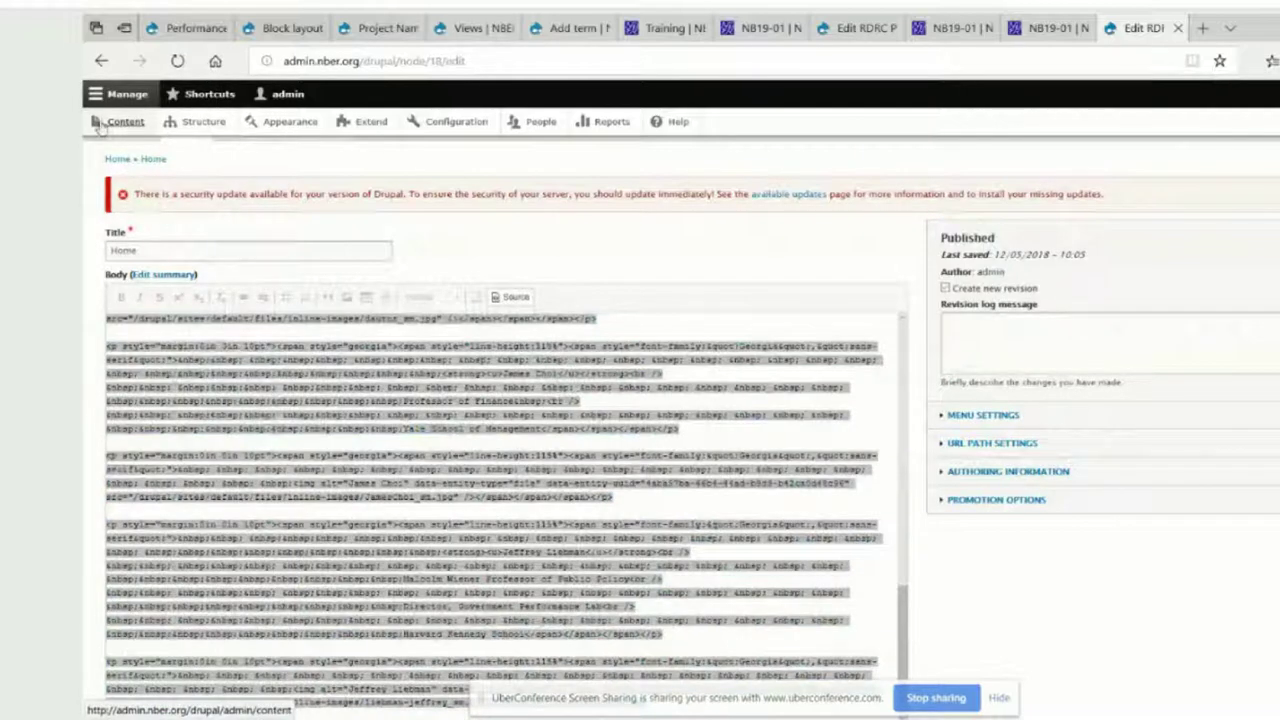
click(127, 124)
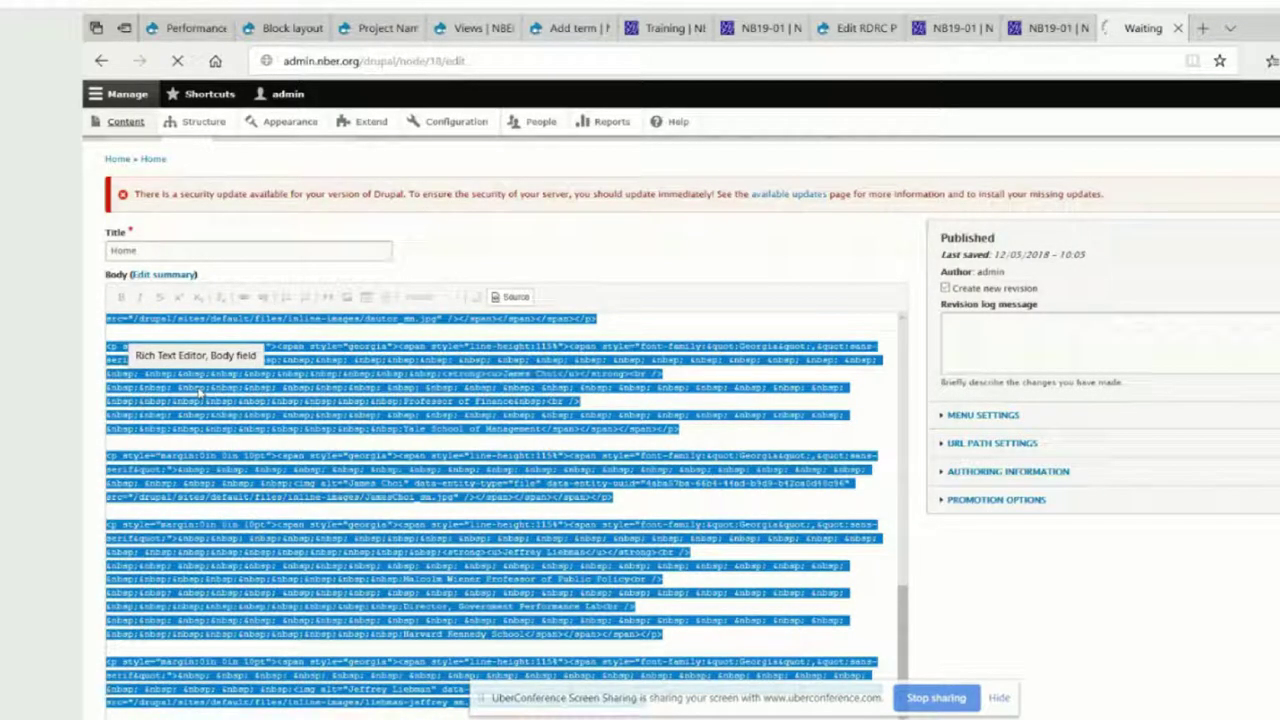
right_click(229, 384)
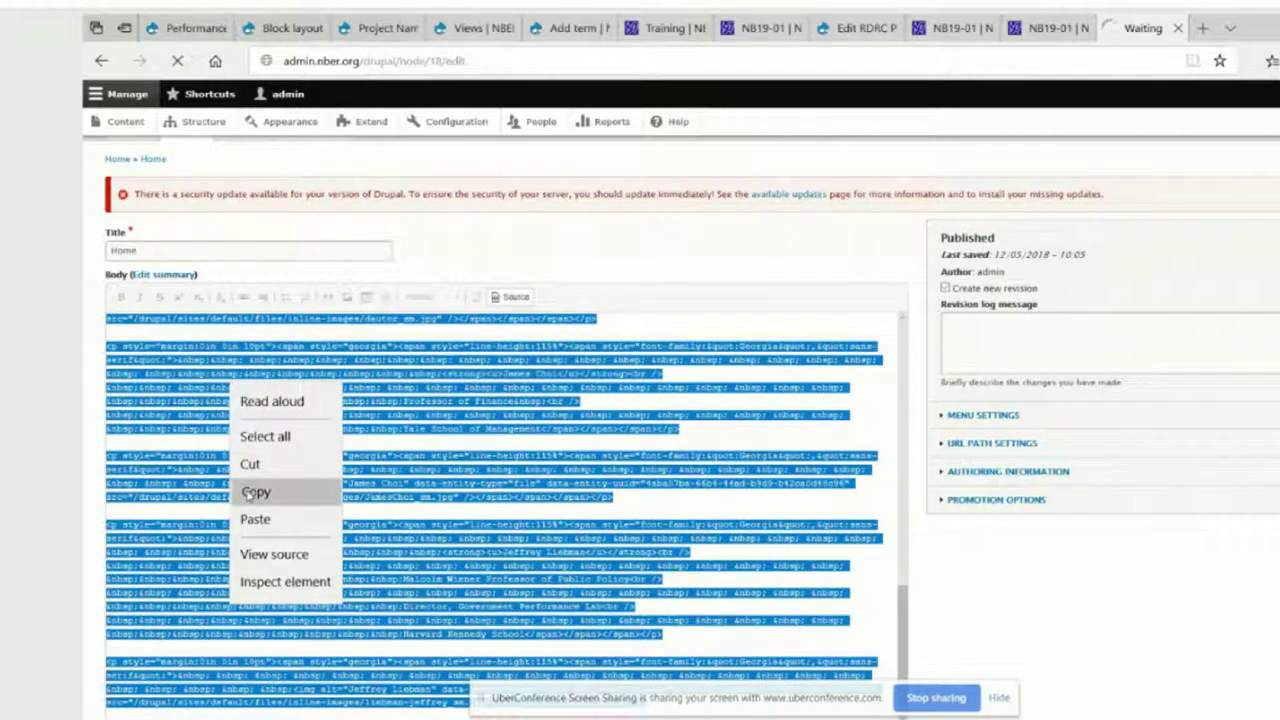
click(249, 493)
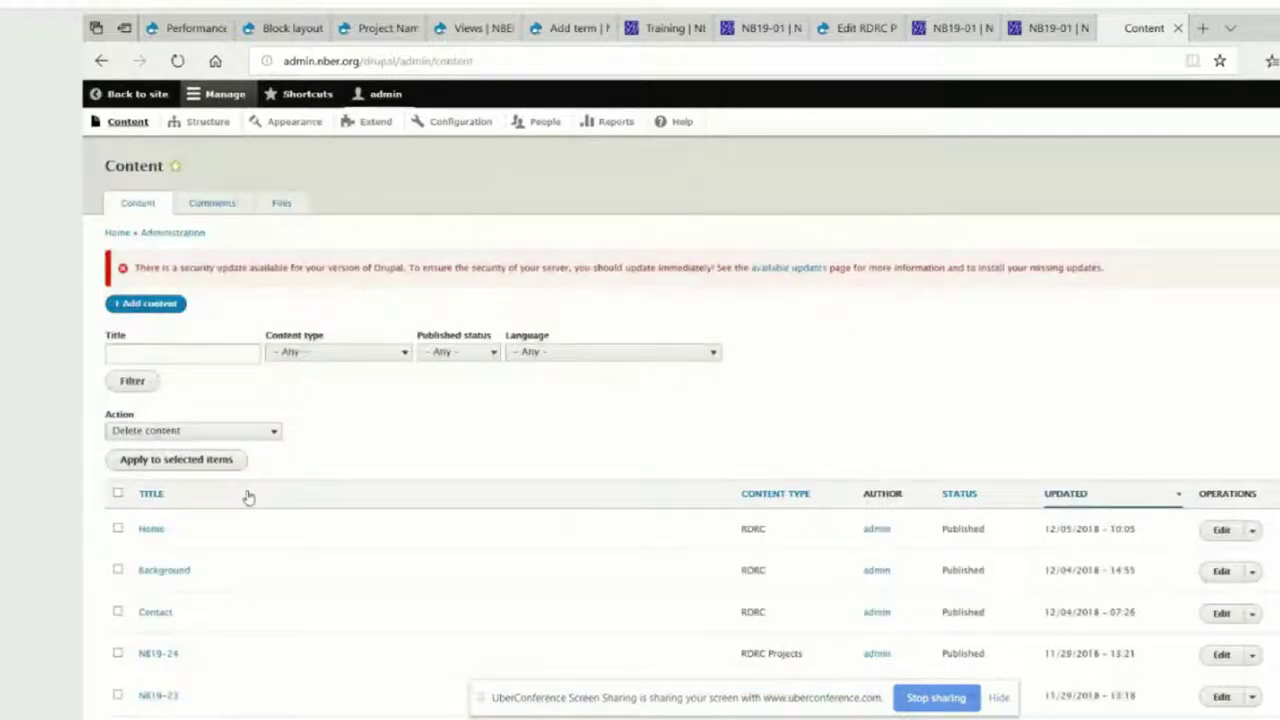
- Start a new content item of type RDRC and title it "Home Alternative"
click(153, 311)
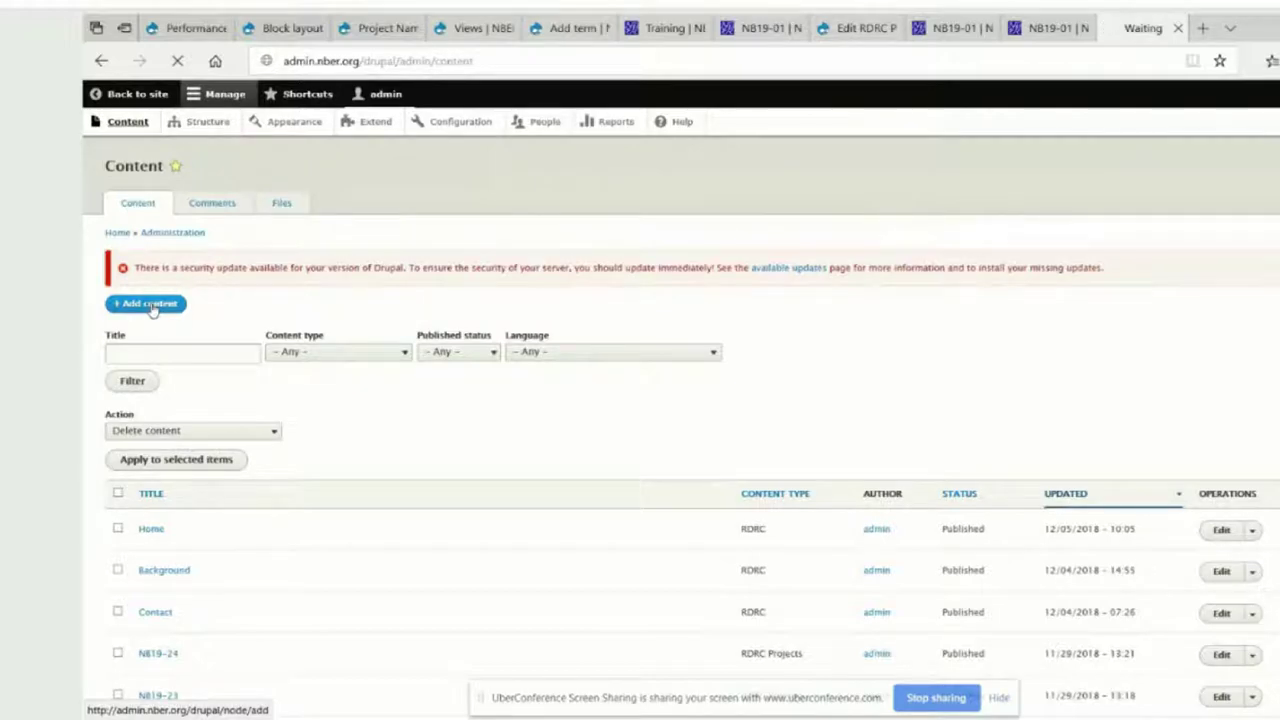
scroll(153, 310, down, 2)
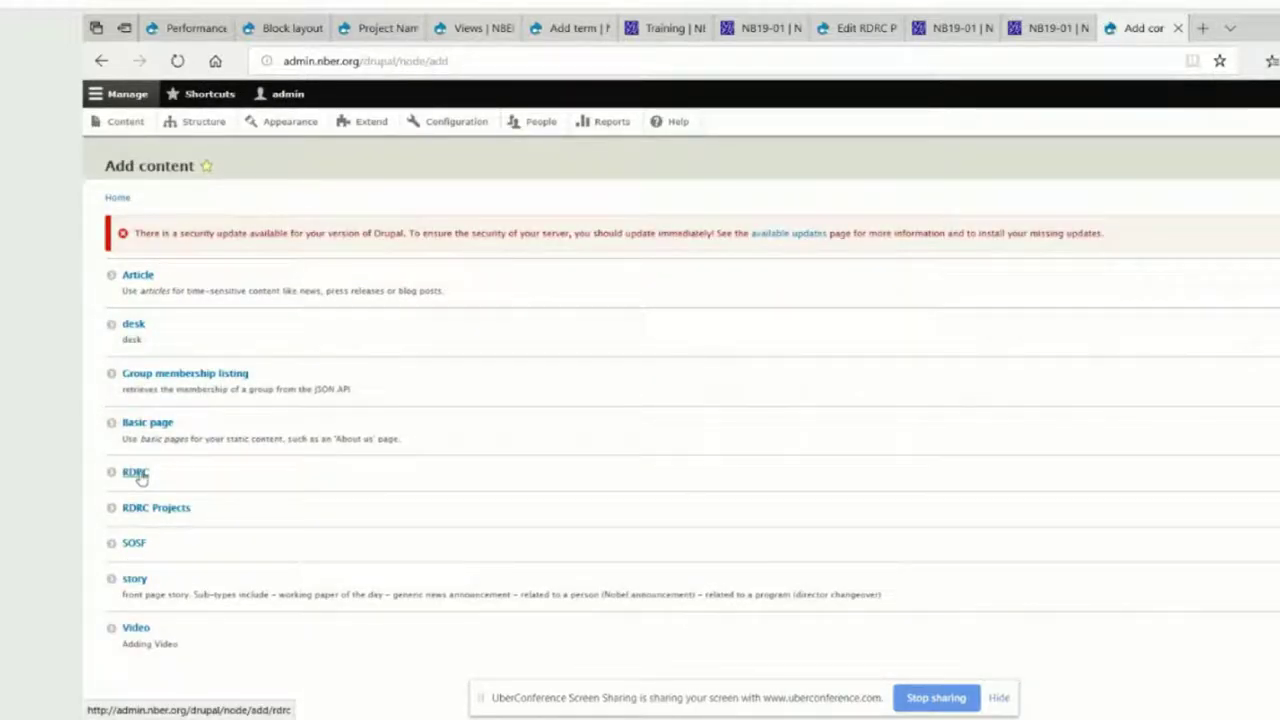
click(136, 473)
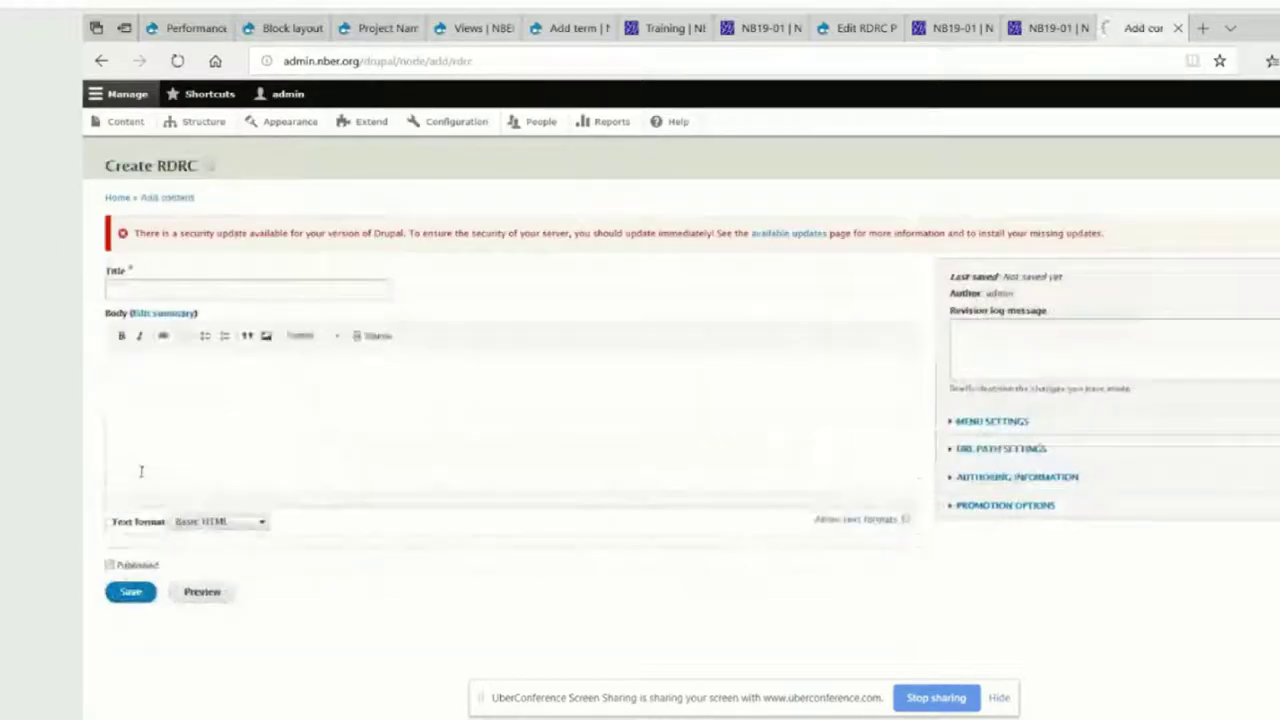
click(156, 291)
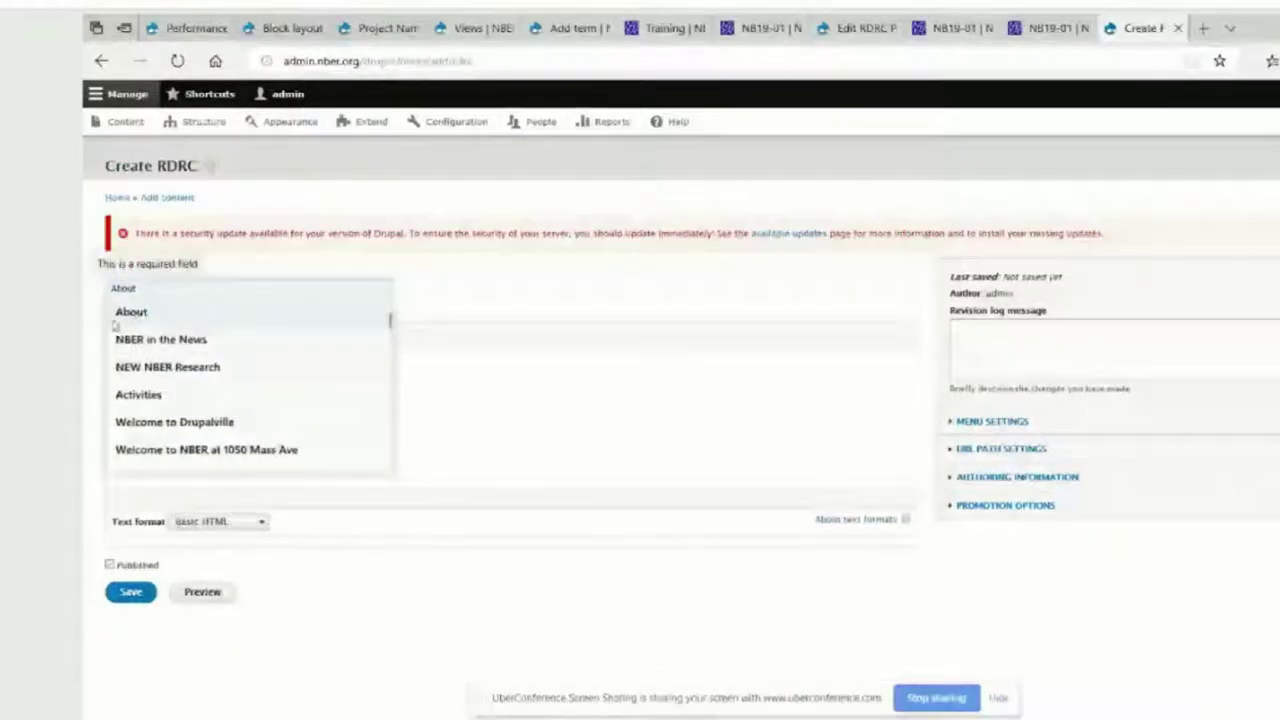
text(Home)
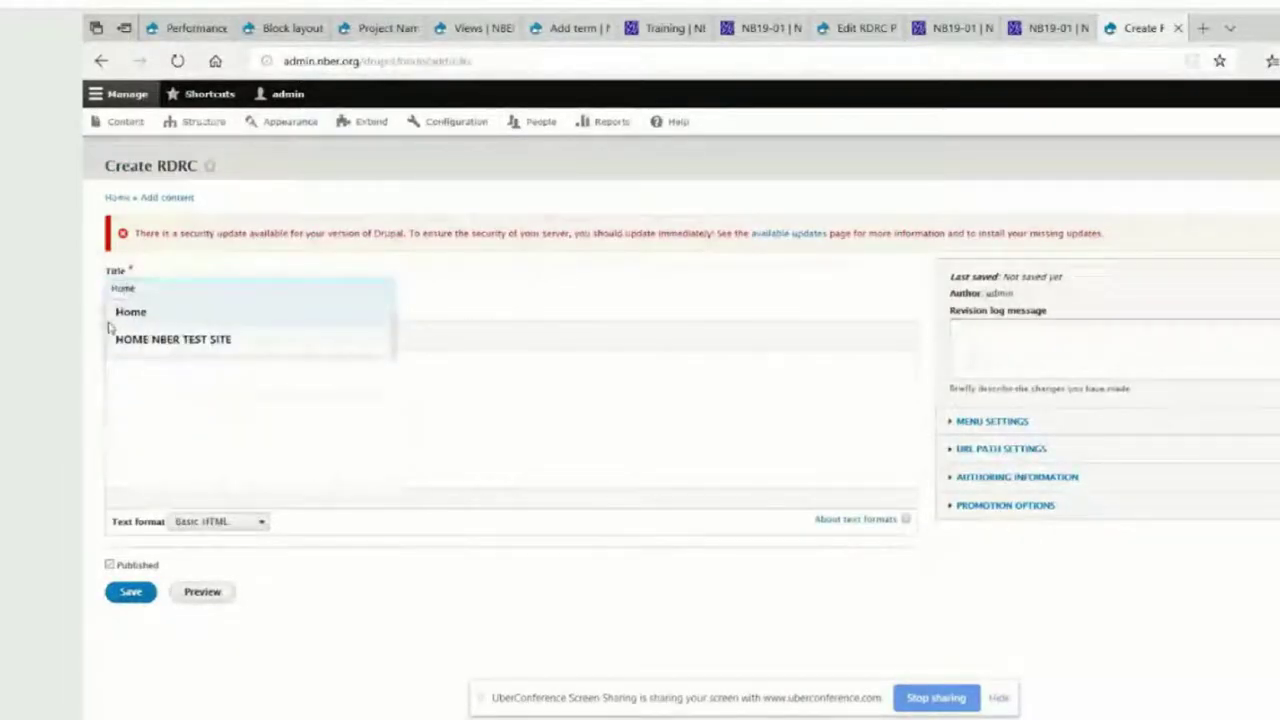
text( Alternation)
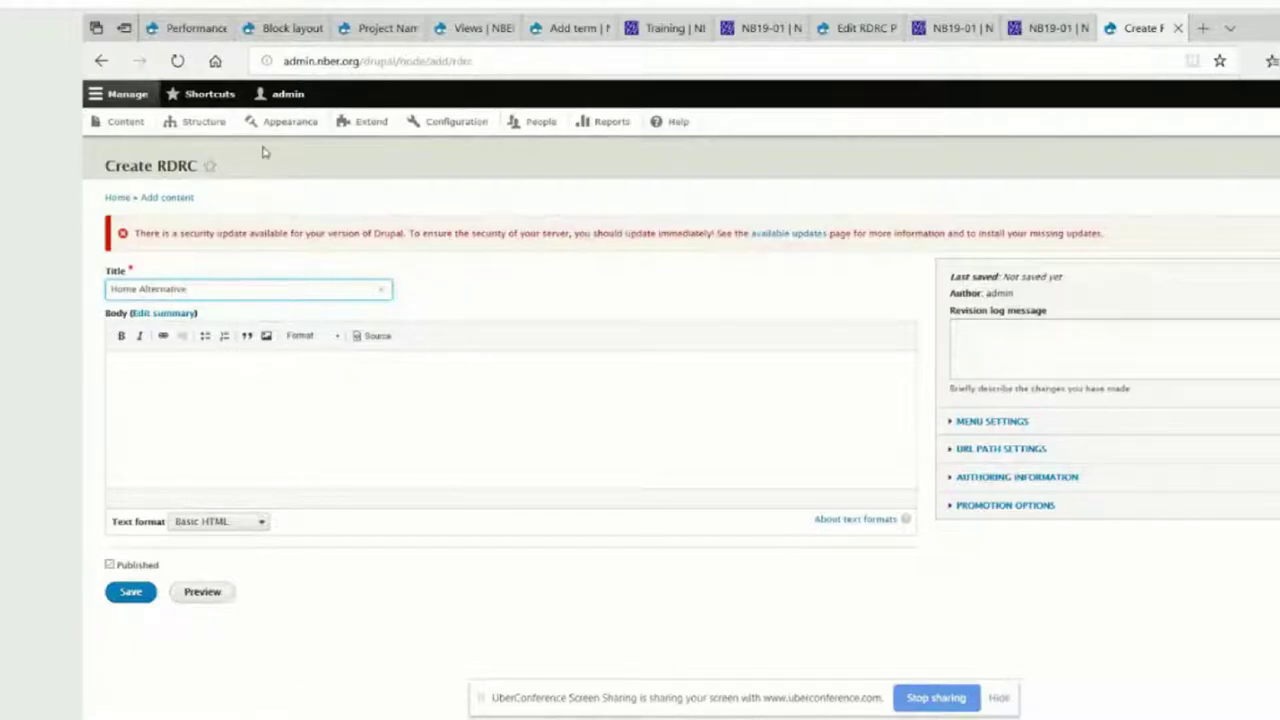
- Set the text format to Full HTML, leave the page unpublished, and paste the copied HTML into the body source
click(257, 522)
click(241, 551)
click(500, 335)
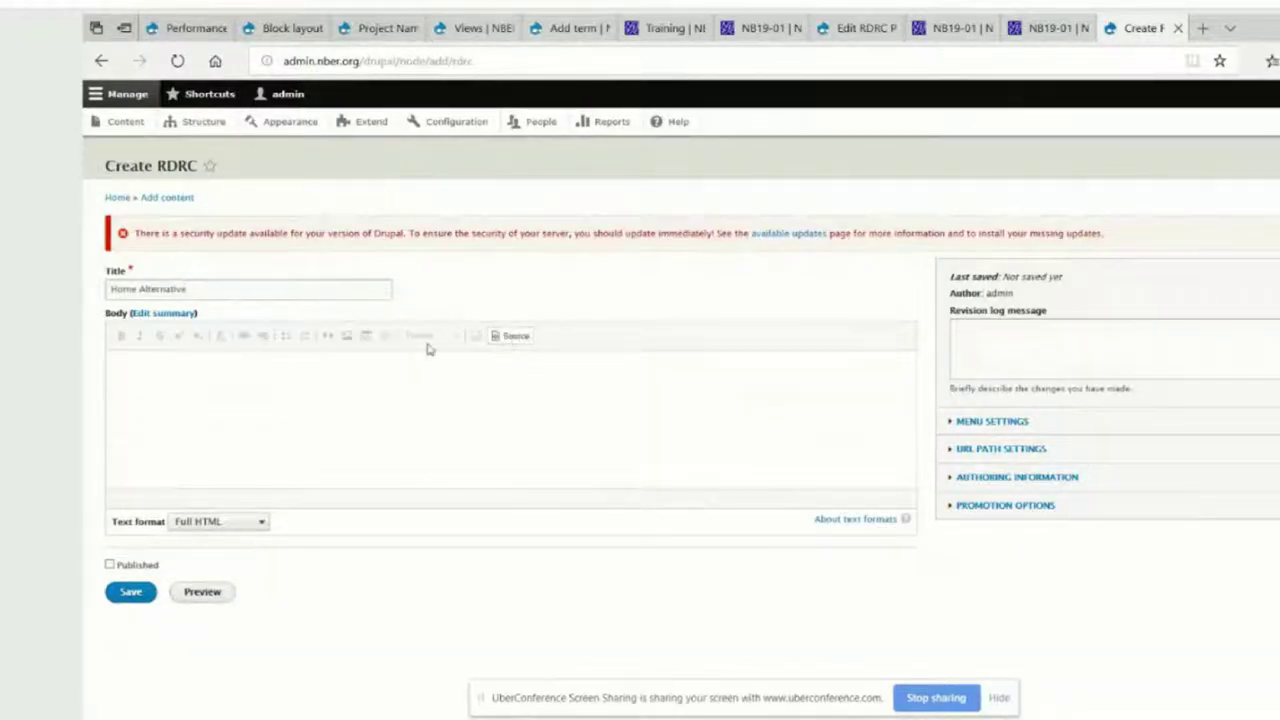
right_click(128, 369)
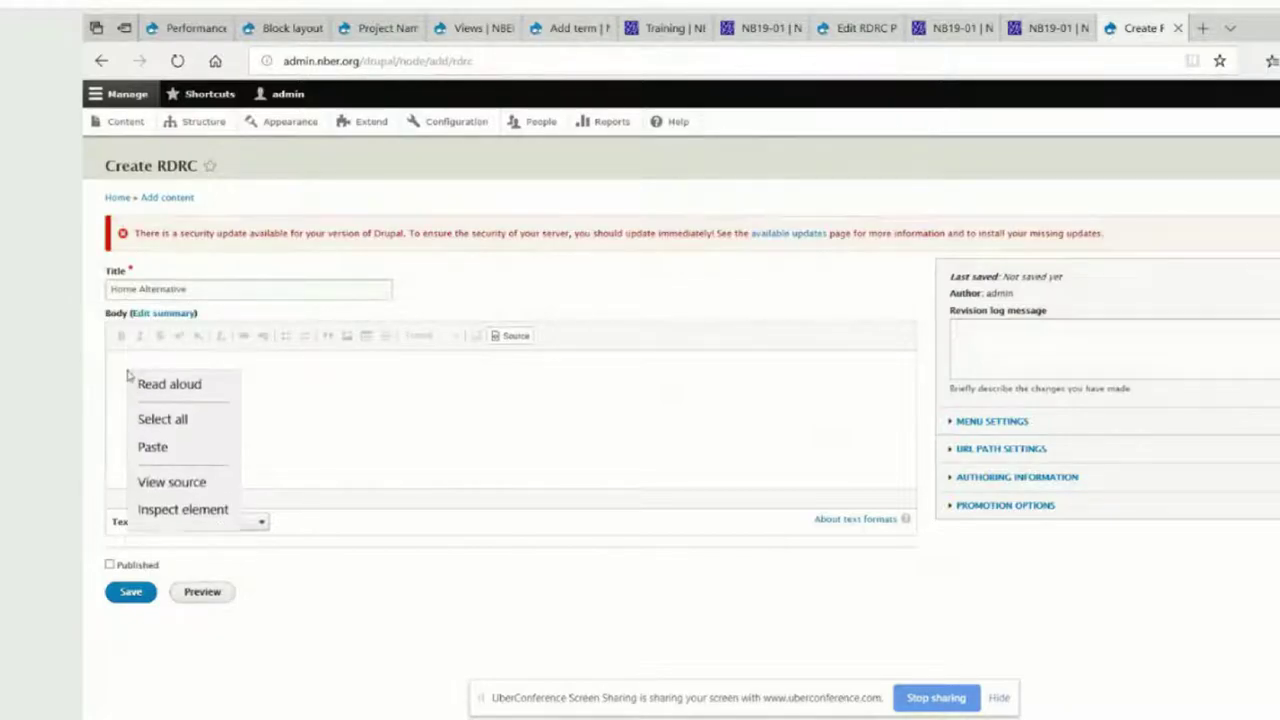
click(148, 452)
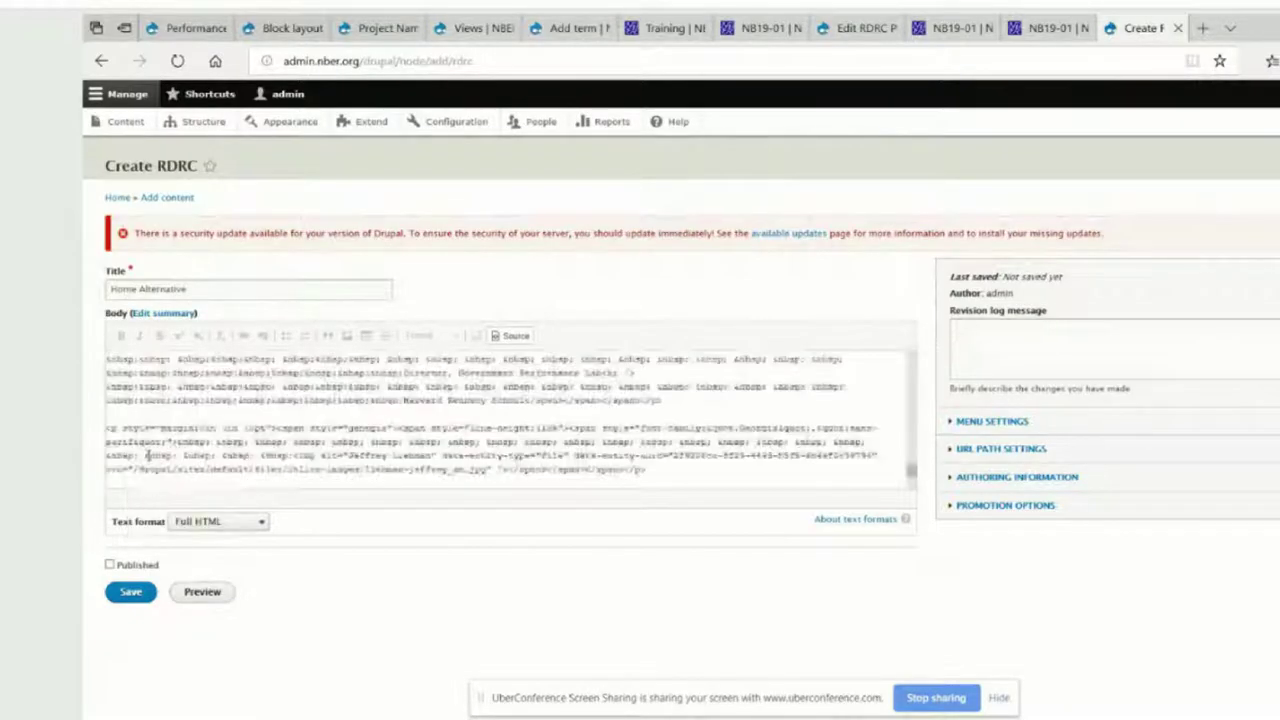
- Save the Home Alternative page and look over its content
click(128, 596)
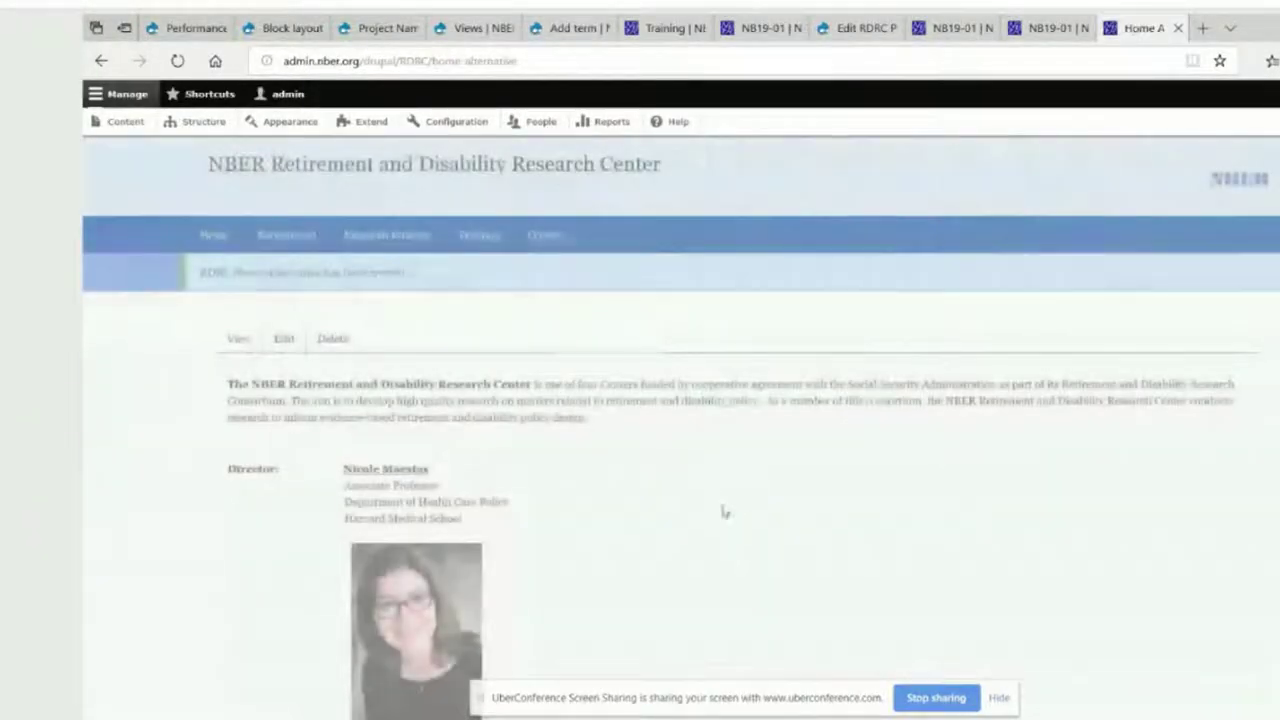
scroll(673, 641, down, 5)
scroll(673, 641, down, 4)
scroll(677, 626, up, 12)
- Open the Home Alternative page for editing and examine its body's HTML source against the formatted view
click(285, 340)
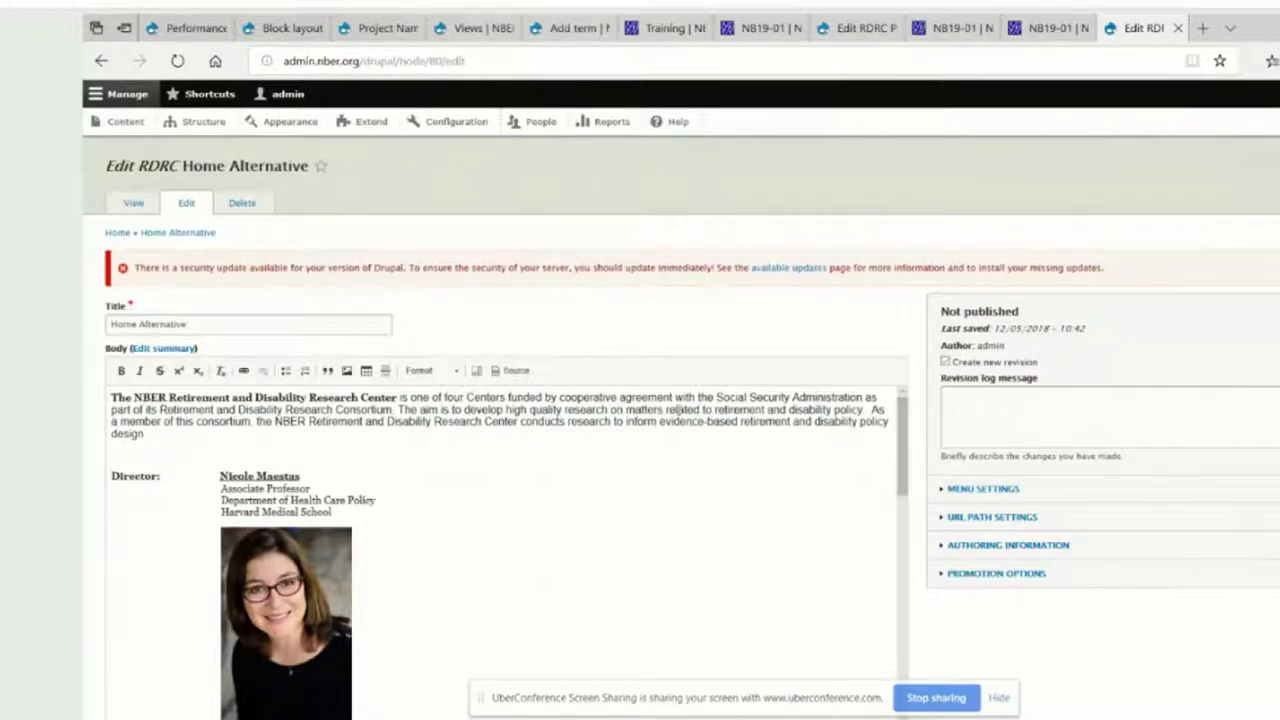
click(500, 371)
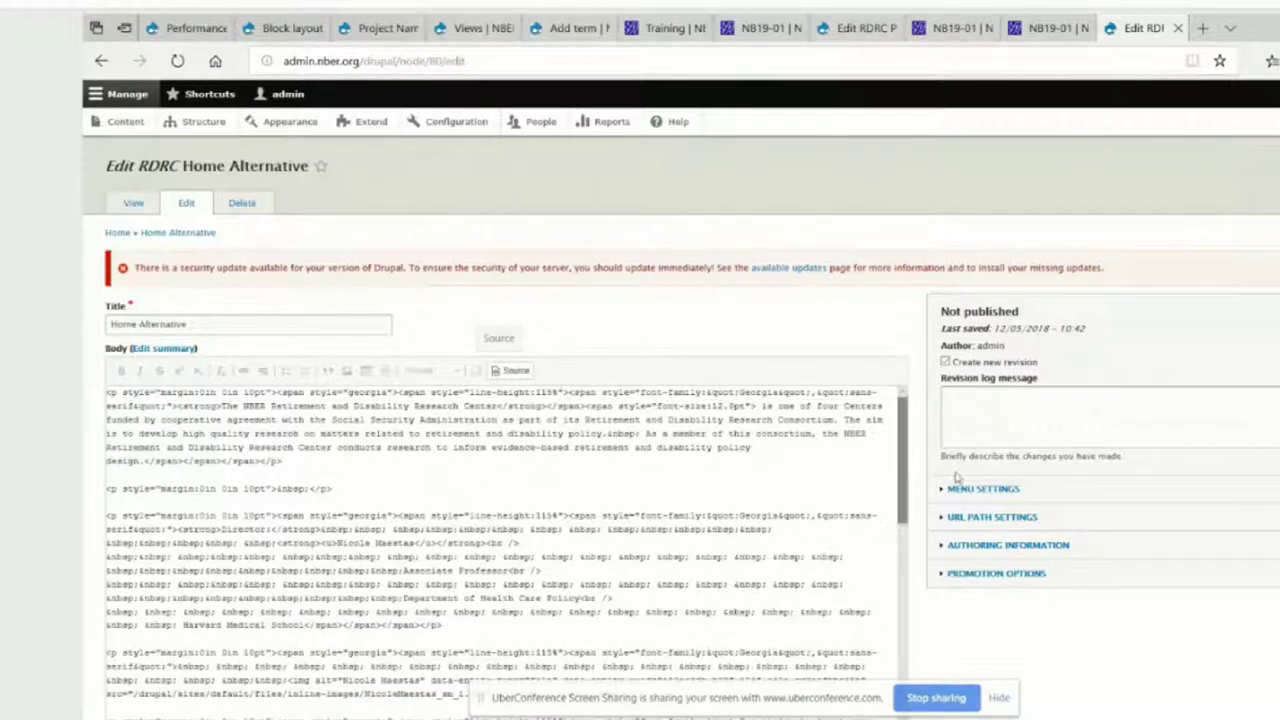
scroll(900, 500, down, 2)
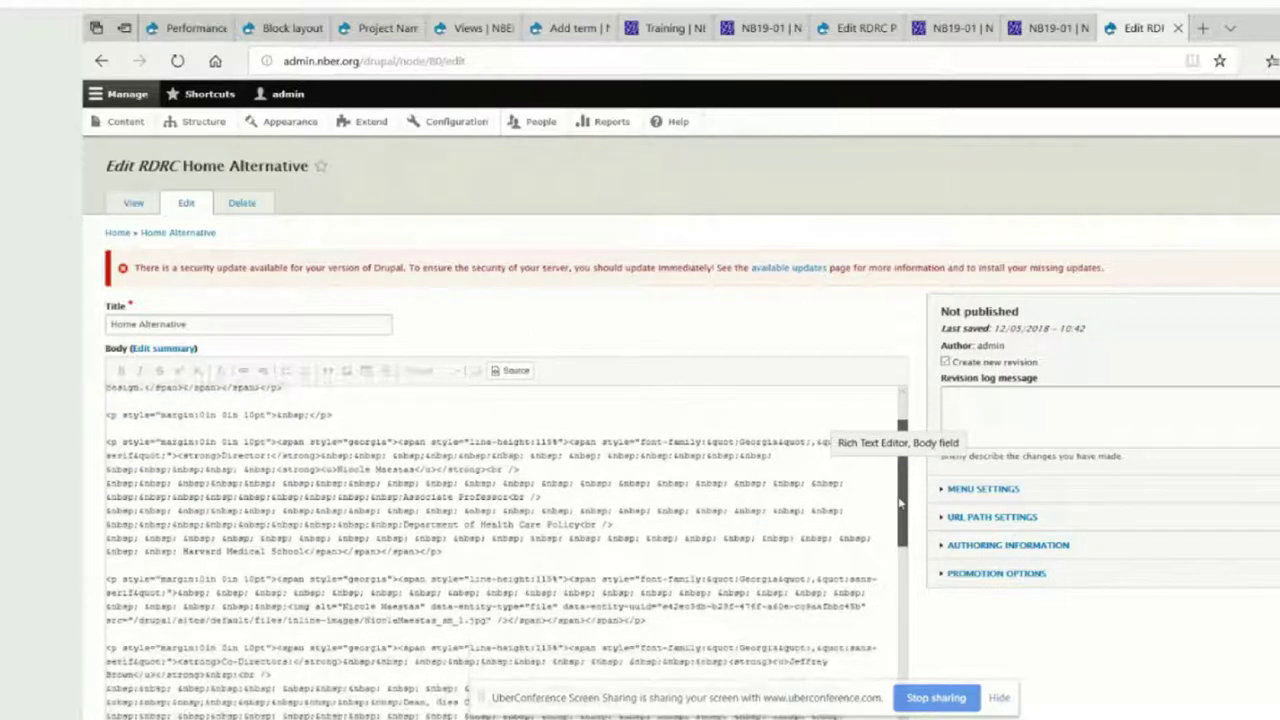
scroll(900, 500, down, 3)
scroll(893, 531, down, 3)
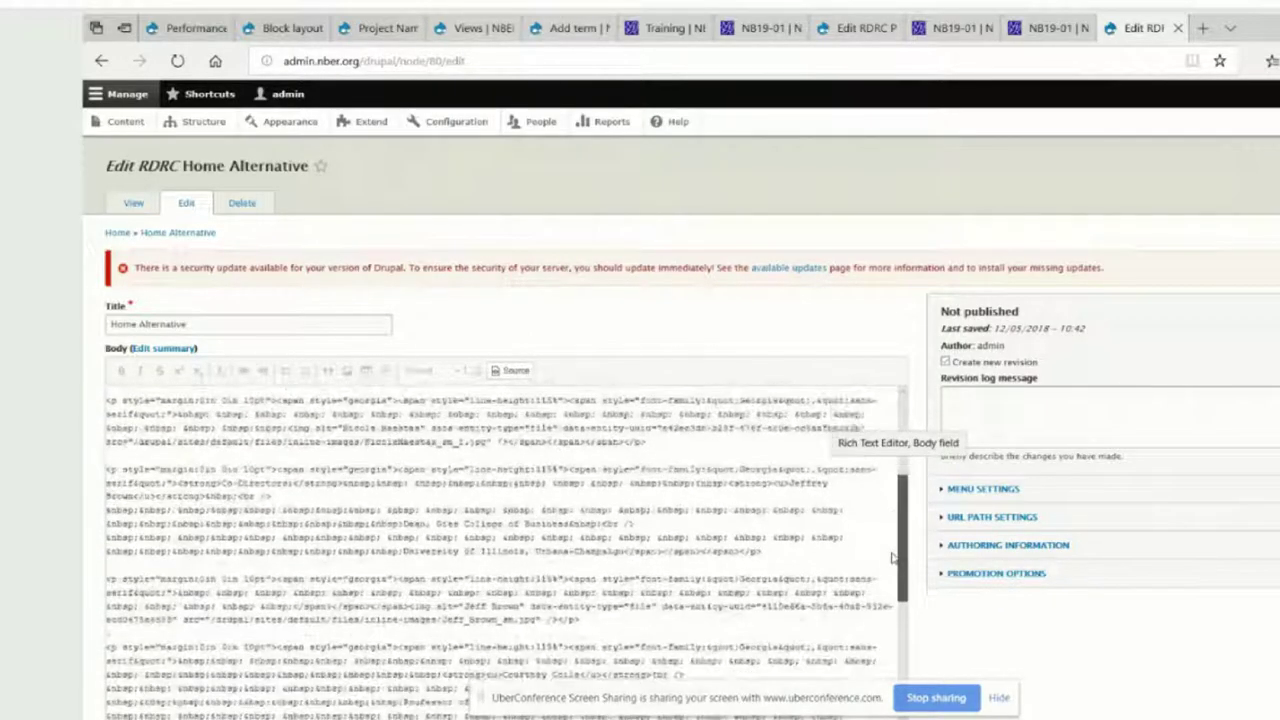
scroll(893, 560, down, 2)
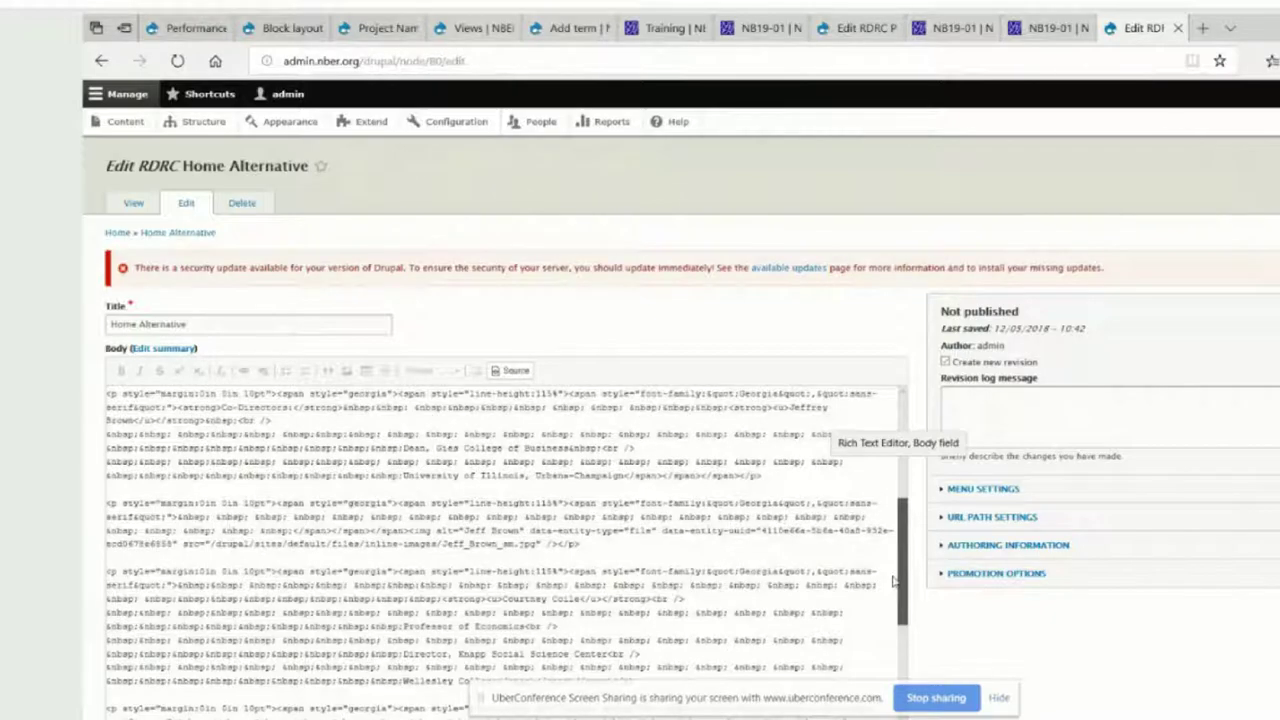
drag(893, 580, 908, 464)
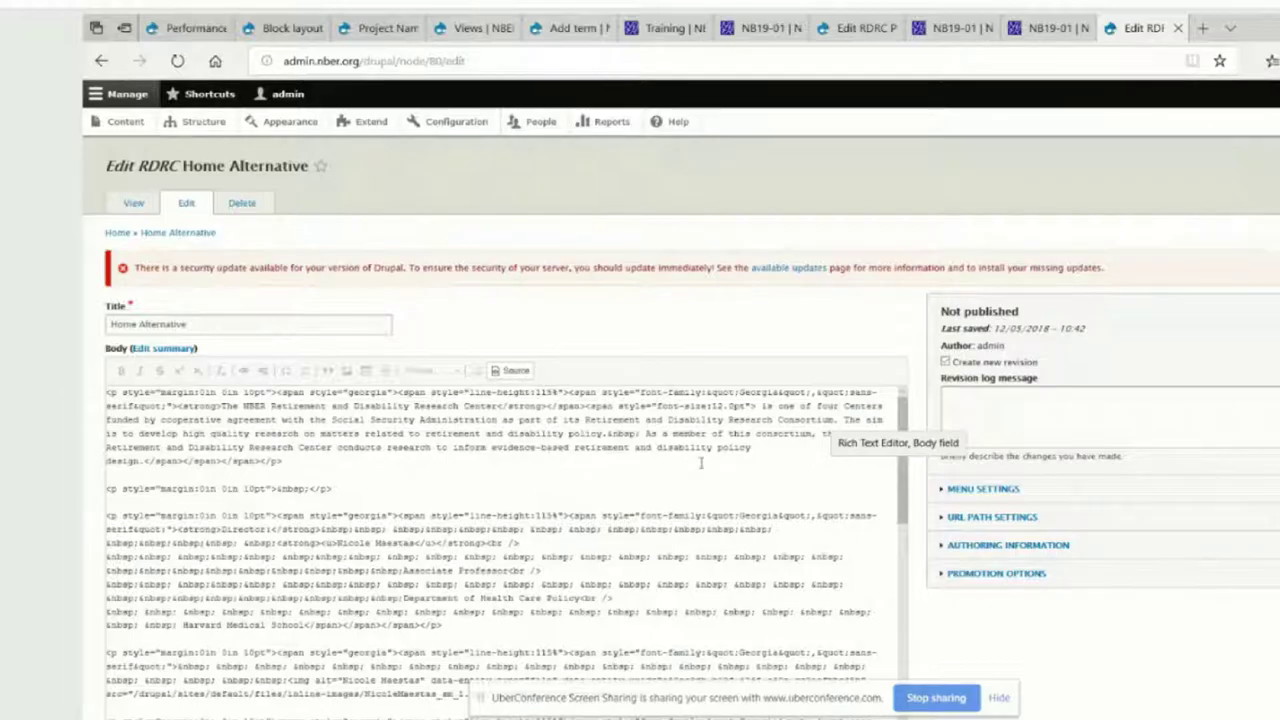
scroll(700, 468, down, 3)
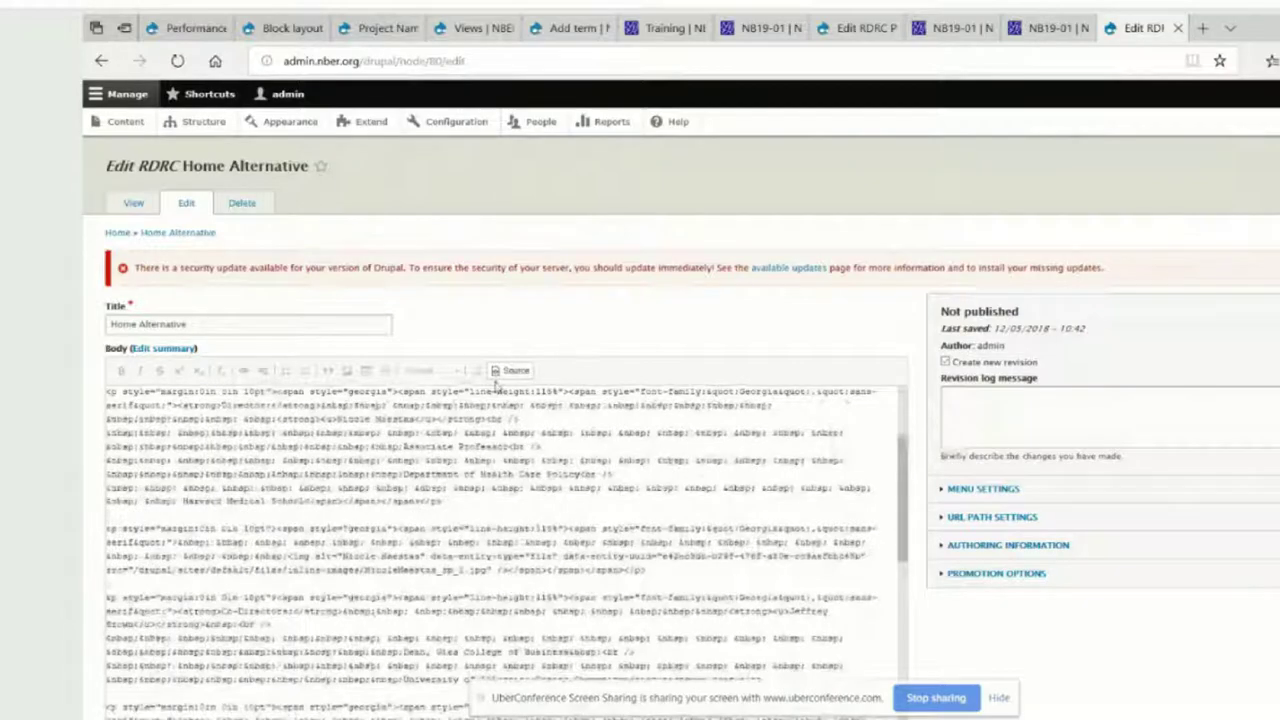
click(510, 371)
mouse_move(904, 468)
mouse_down()
mouse_move(903, 503)
mouse_move(903, 470)
mouse_up()
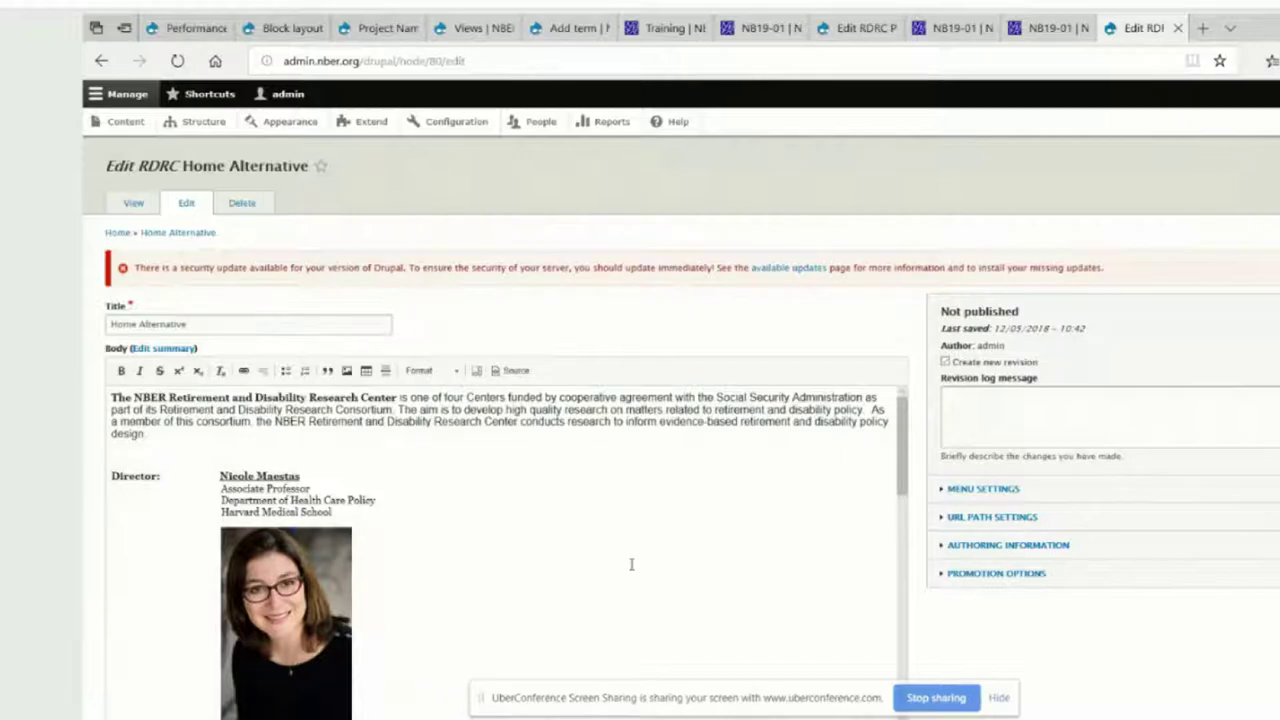
- View the Home Alternative page and inspect the director's photo in the browser's developer tools
click(133, 204)
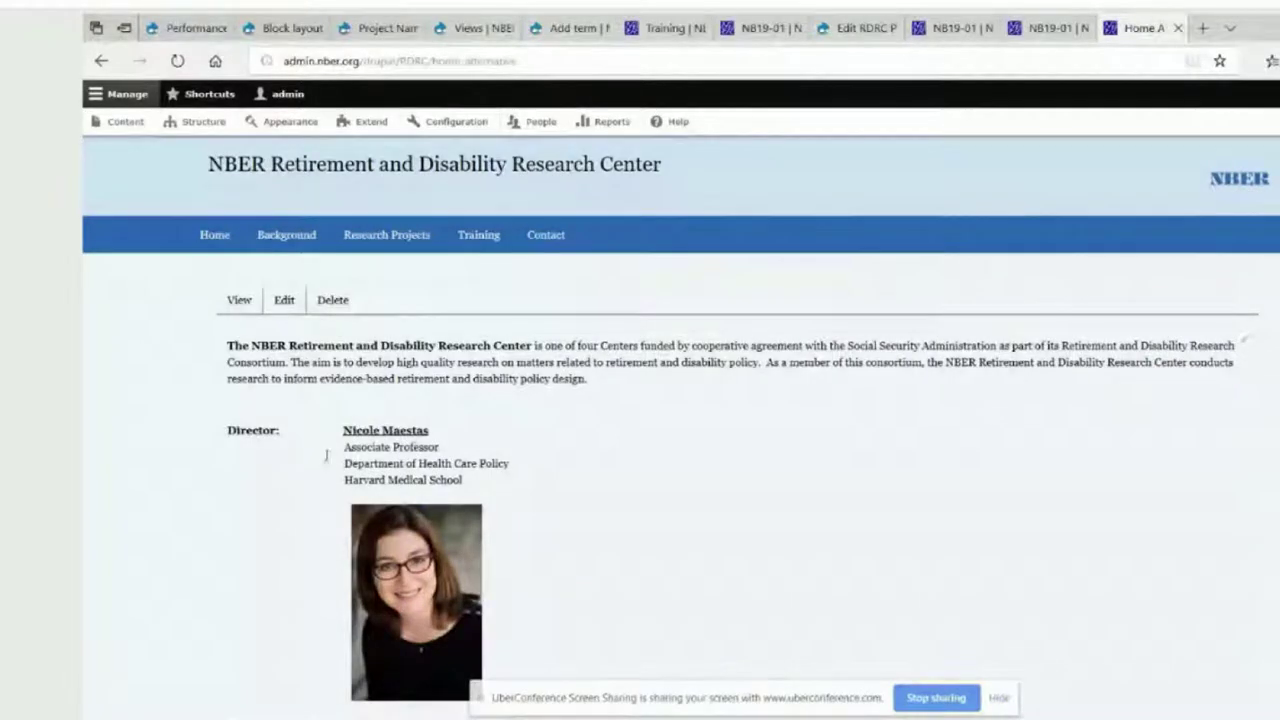
drag(226, 431, 408, 496)
scroll(510, 650, down, 1)
right_click(408, 496)
click(445, 693)
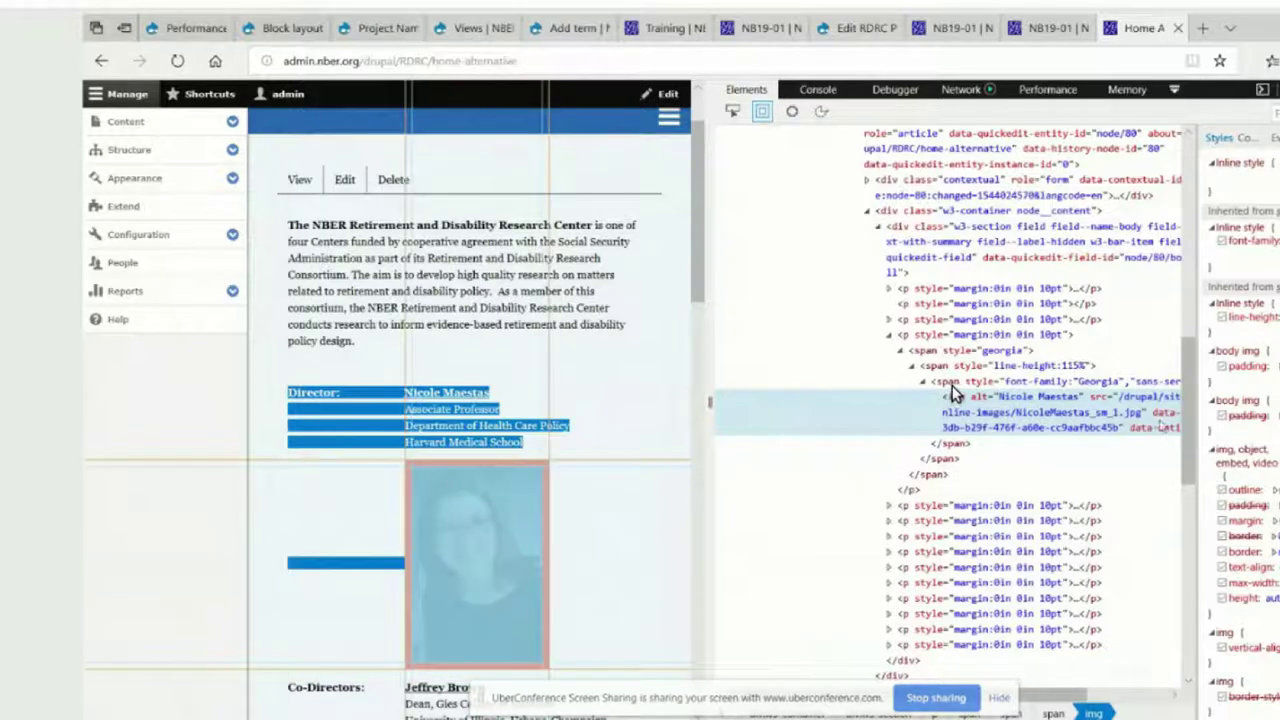
- Examine in the element tree which parts of the page the introduction, blank, director text and director photo paragraphs cover
scroll(976, 387, up, 1)
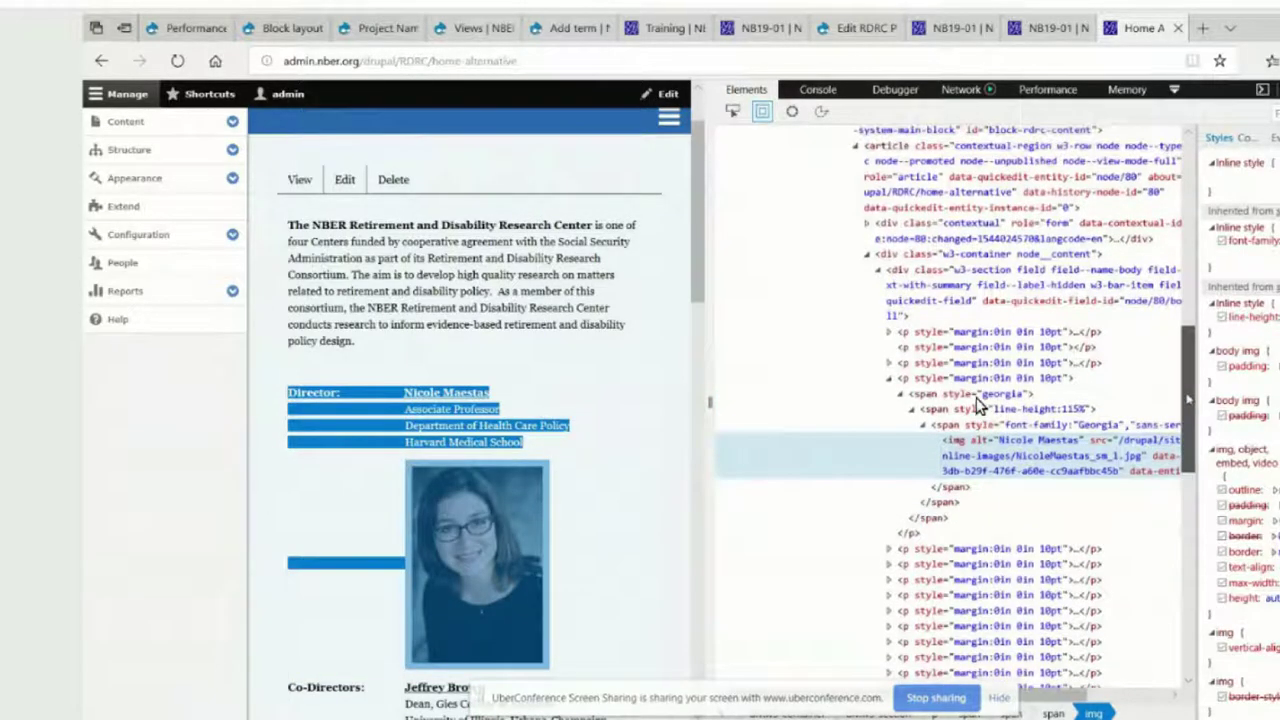
scroll(942, 410, up, 2)
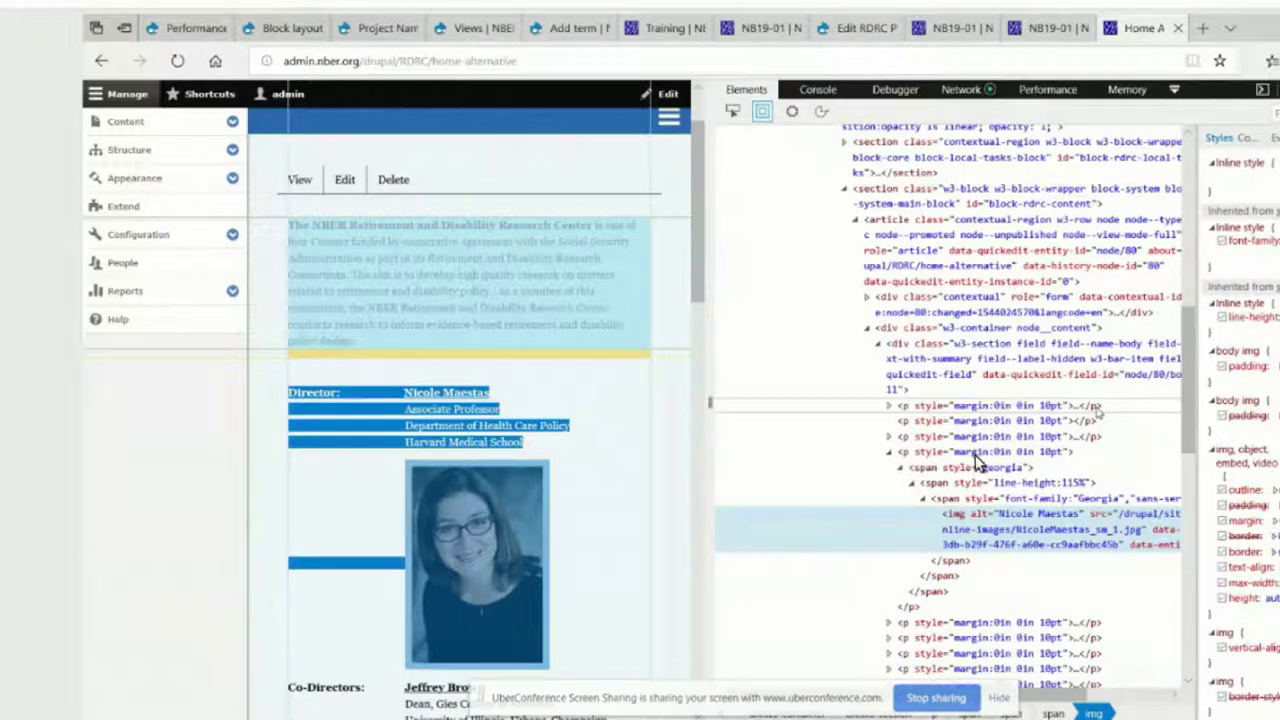
click(960, 407)
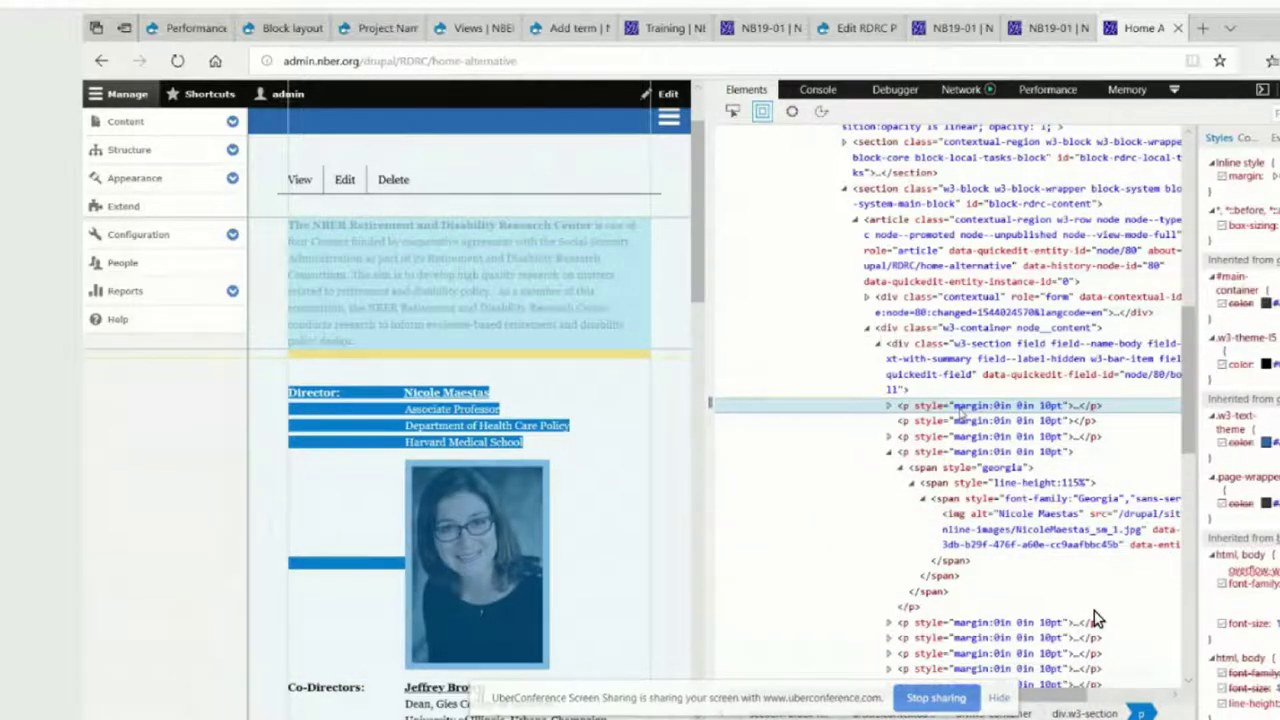
click(956, 421)
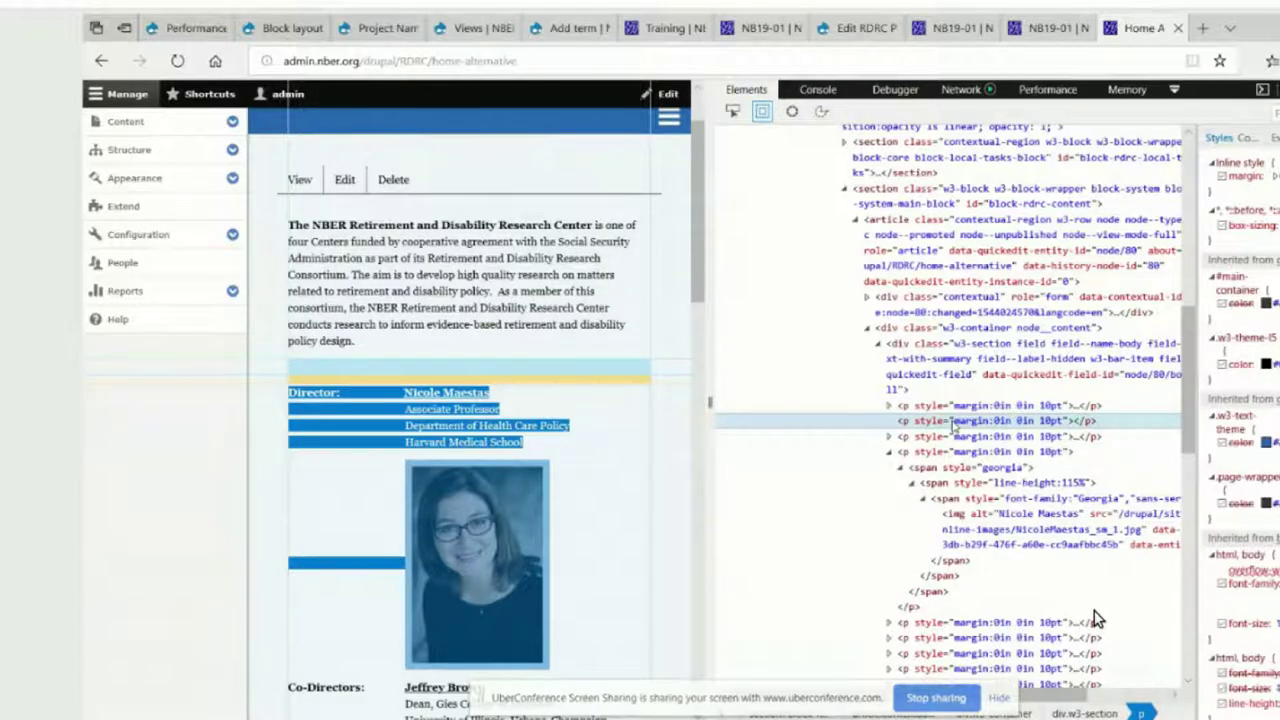
click(950, 437)
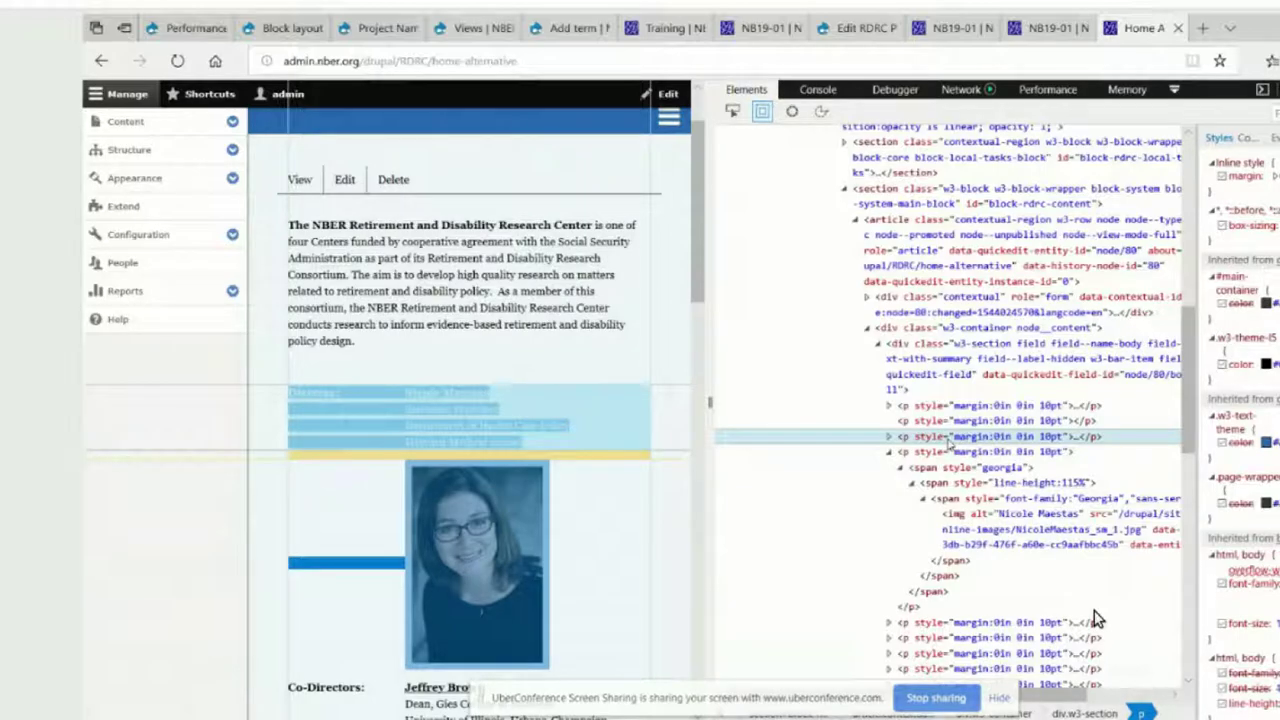
click(946, 452)
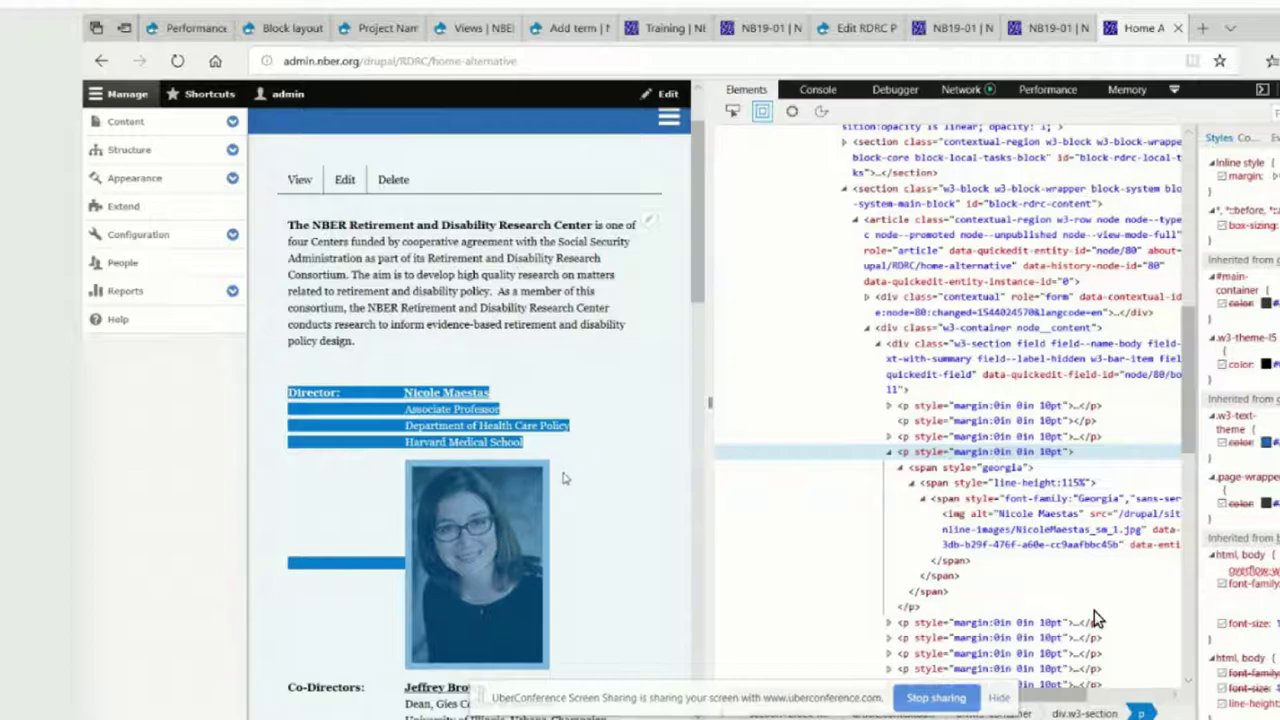
- Reopen the Home Alternative page for editing, close the developer tools, and show the Director section in the body's HTML source
click(344, 186)
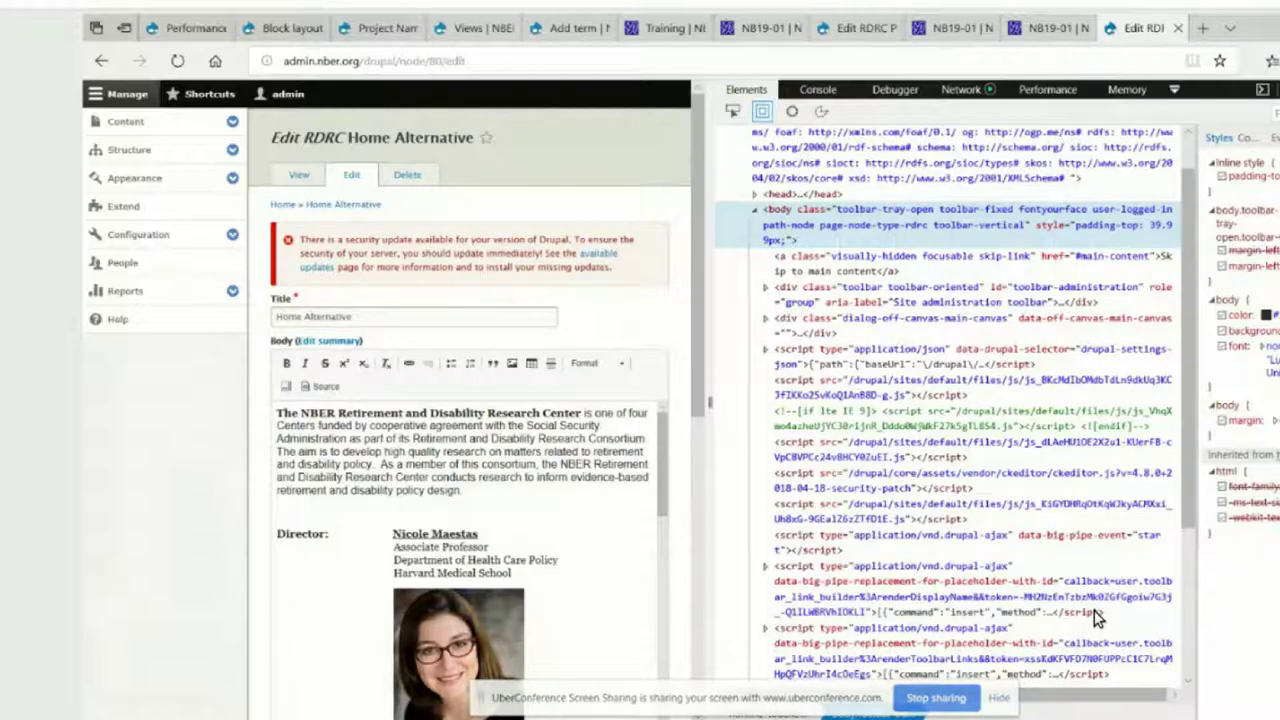
key(F12)
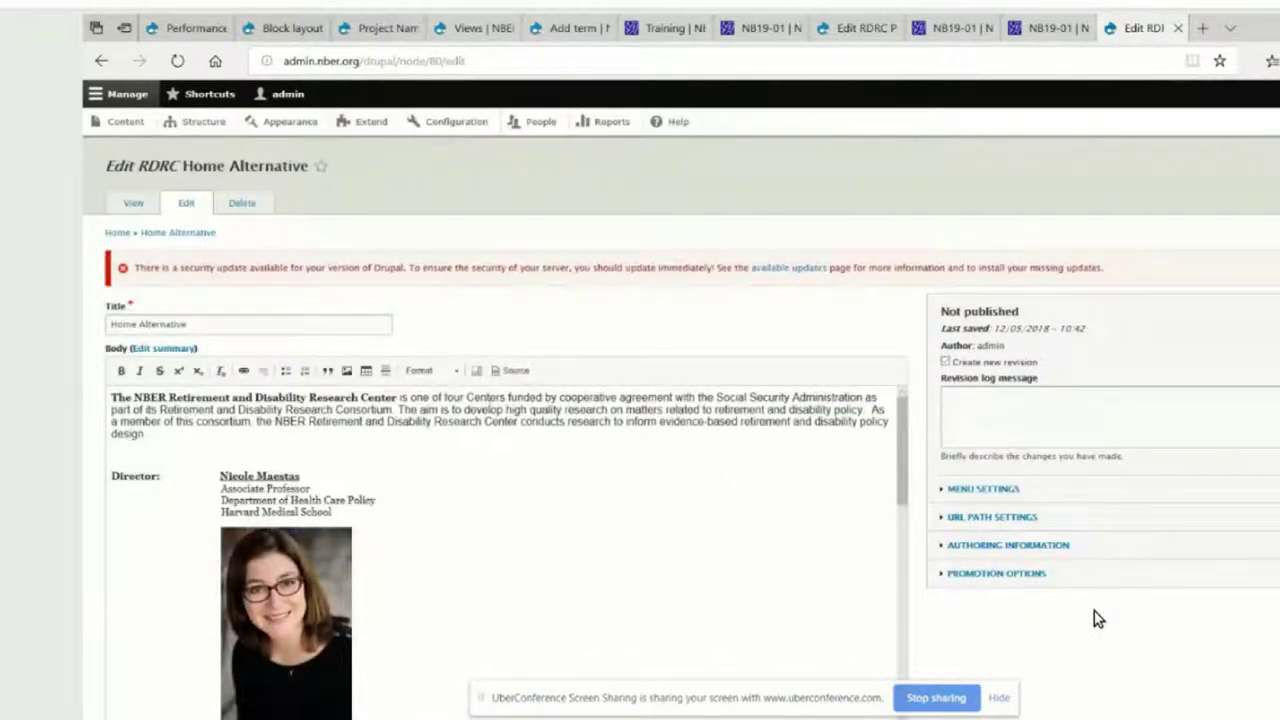
click(512, 372)
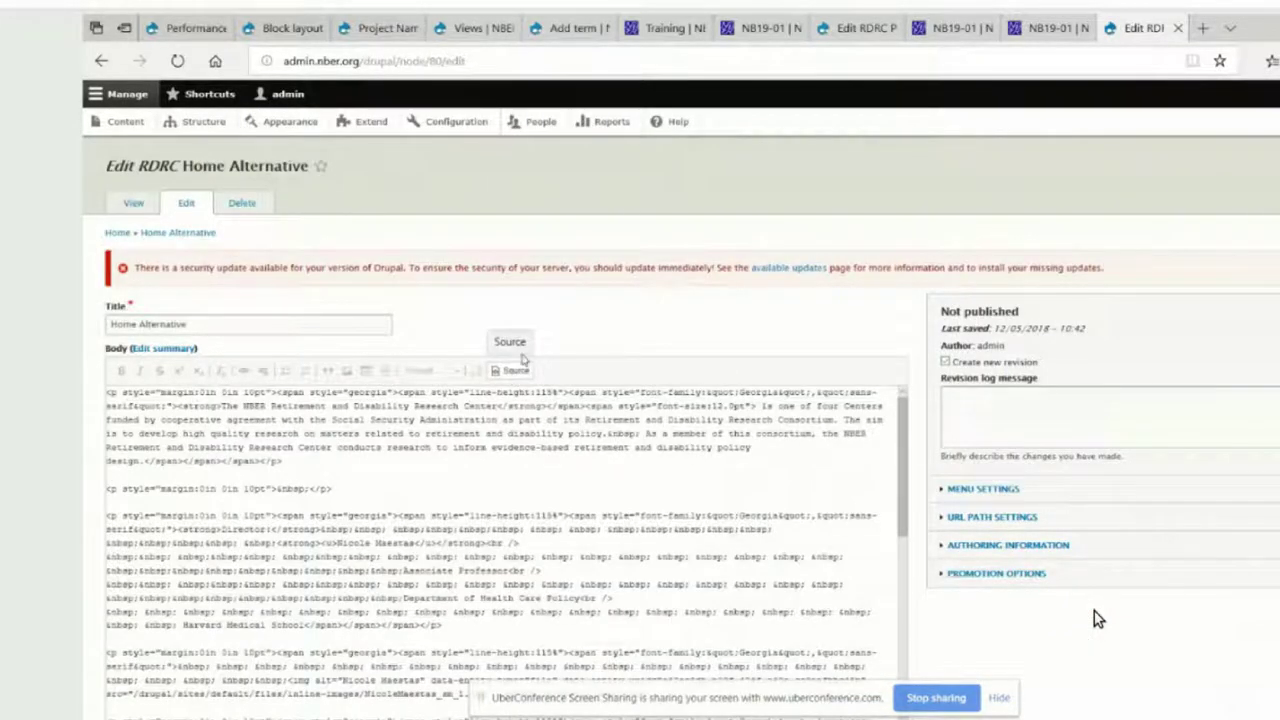
scroll(545, 460, down, 3)
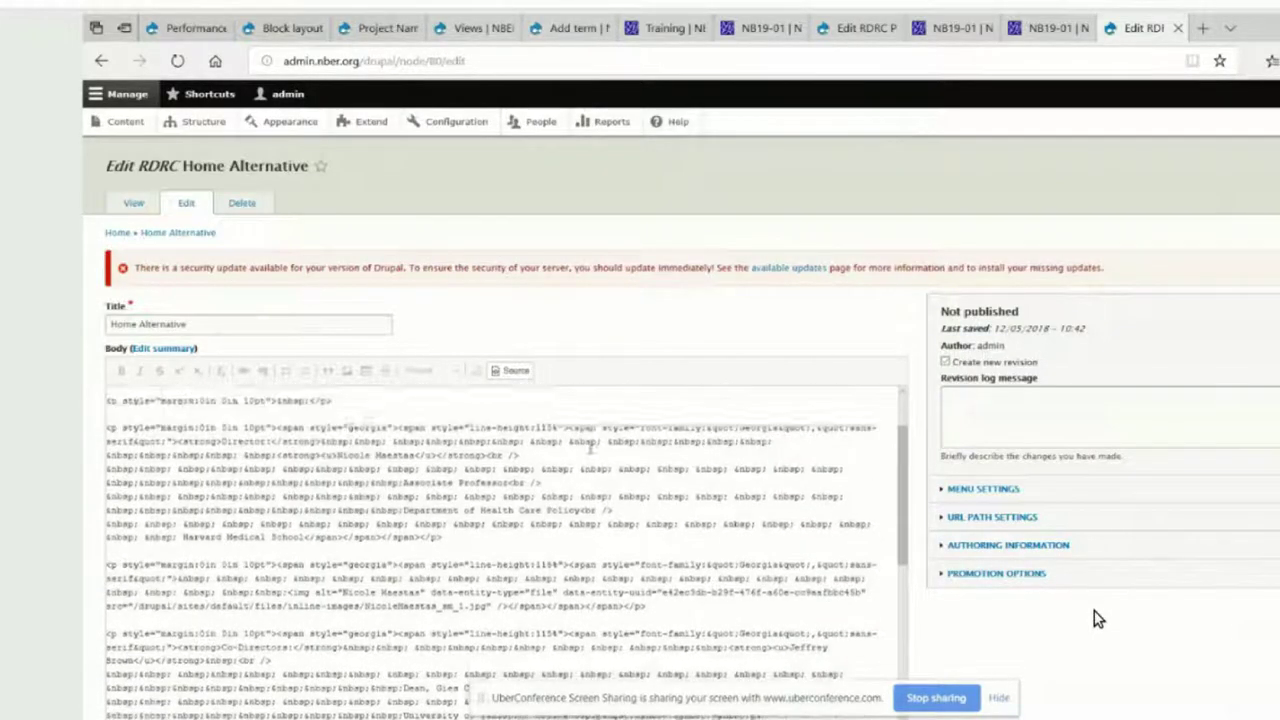
scroll(566, 443, up, 1)
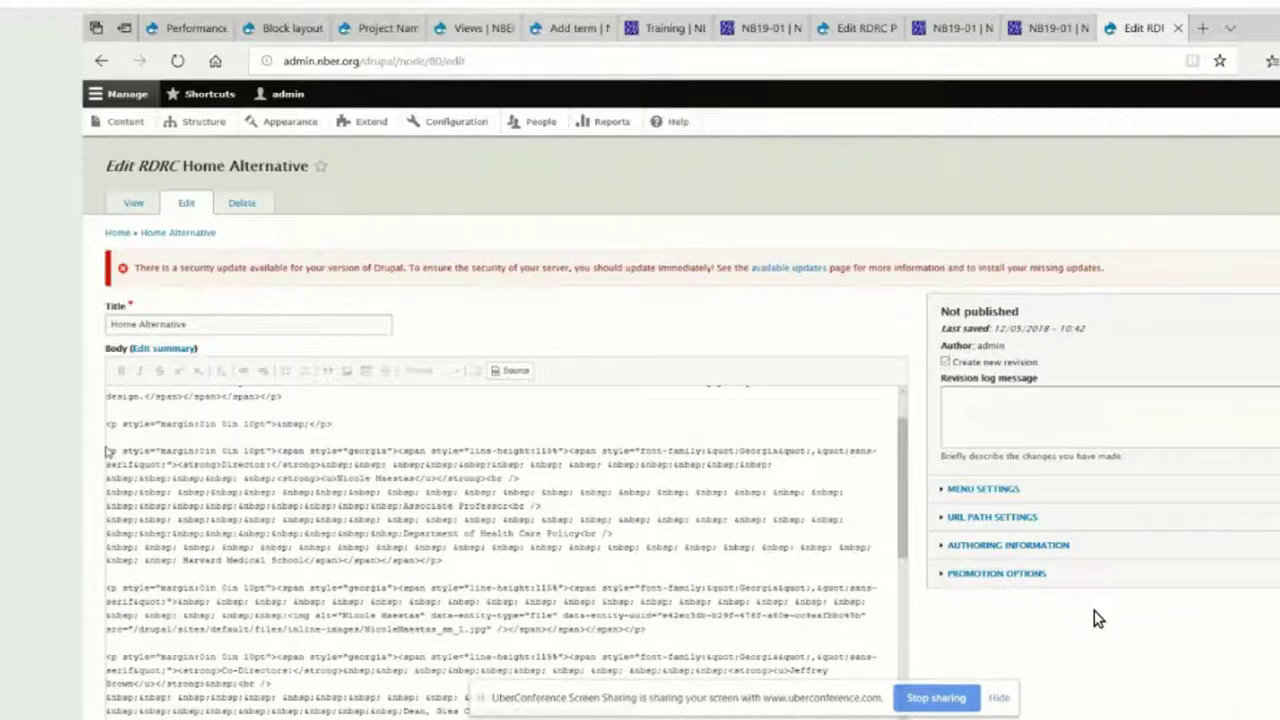
- Insert an opening <div> tag on the blank line before the Director paragraph in the body source
drag(107, 450, 445, 562)
click(494, 580)
click(661, 629)
drag(661, 629, 106, 451)
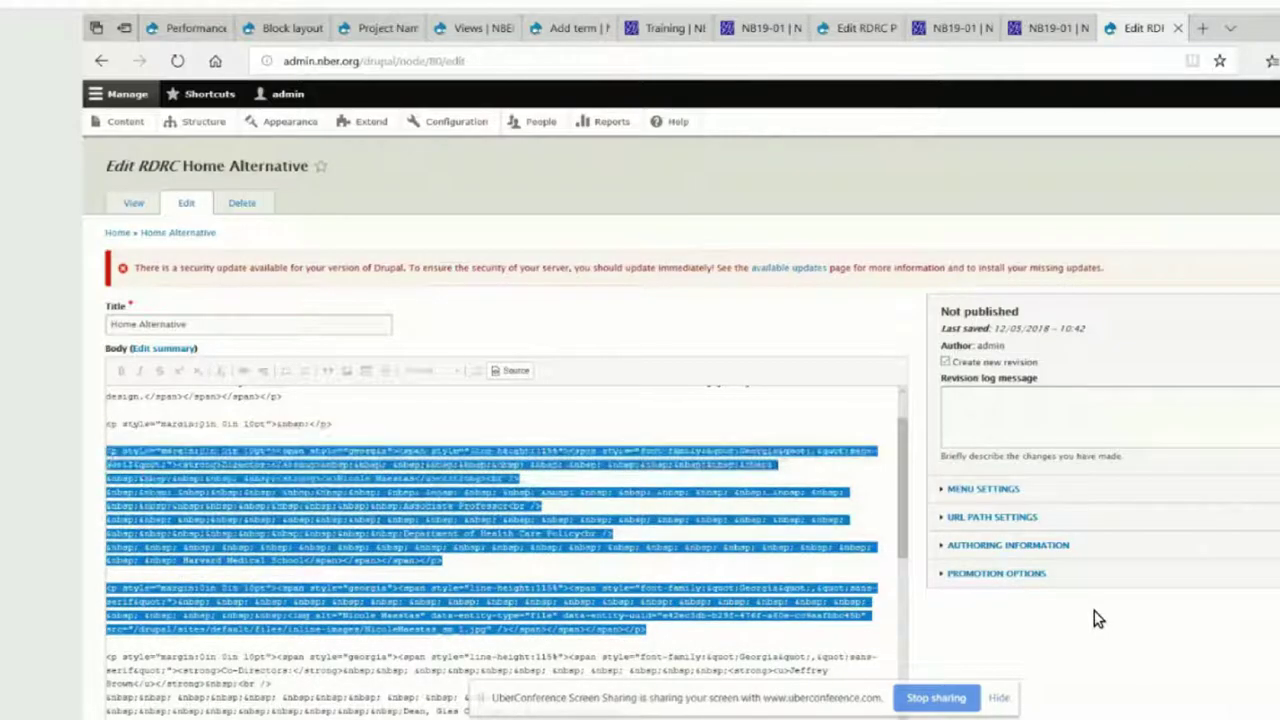
scroll(760, 630, down, 3)
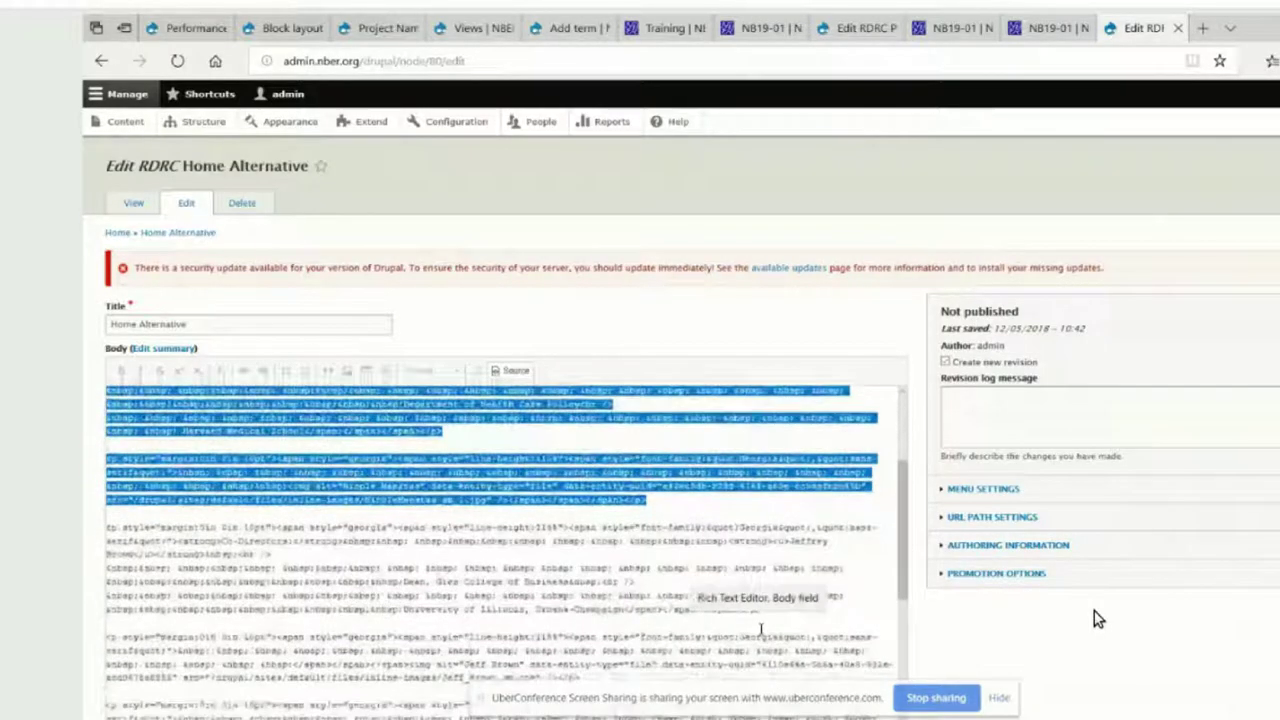
click(183, 424)
scroll(185, 420, up, 3)
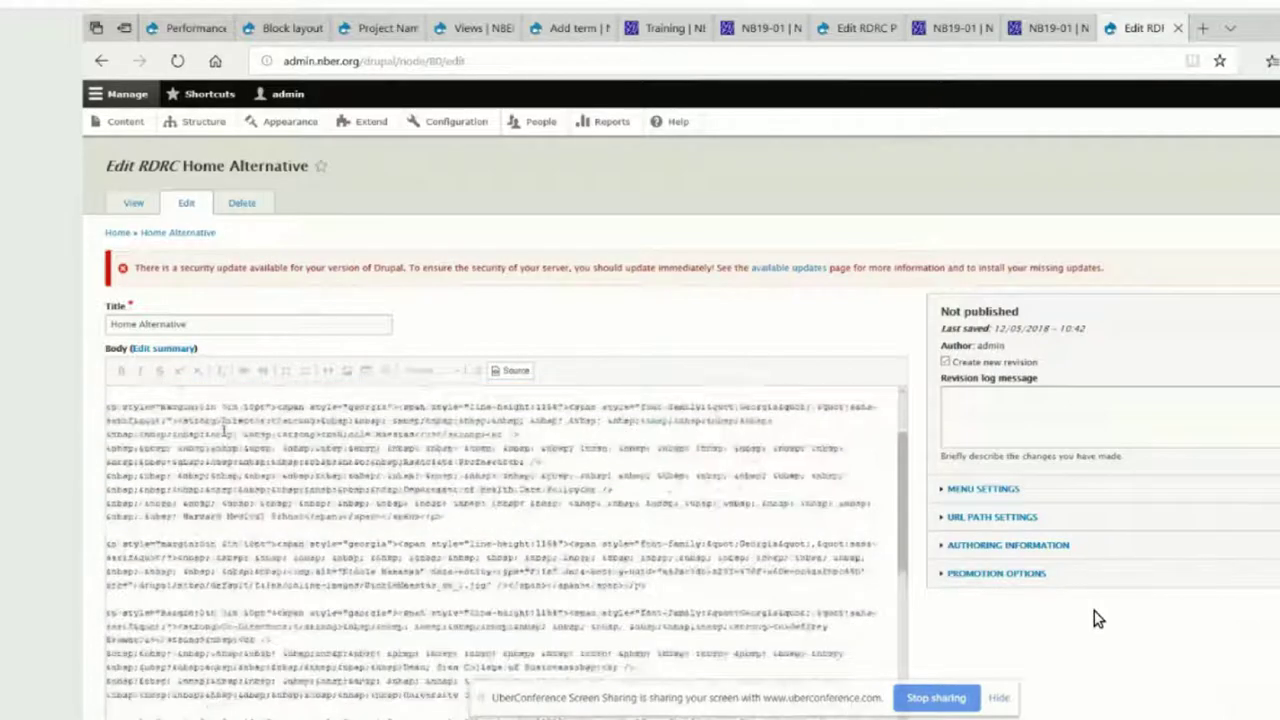
text(<)
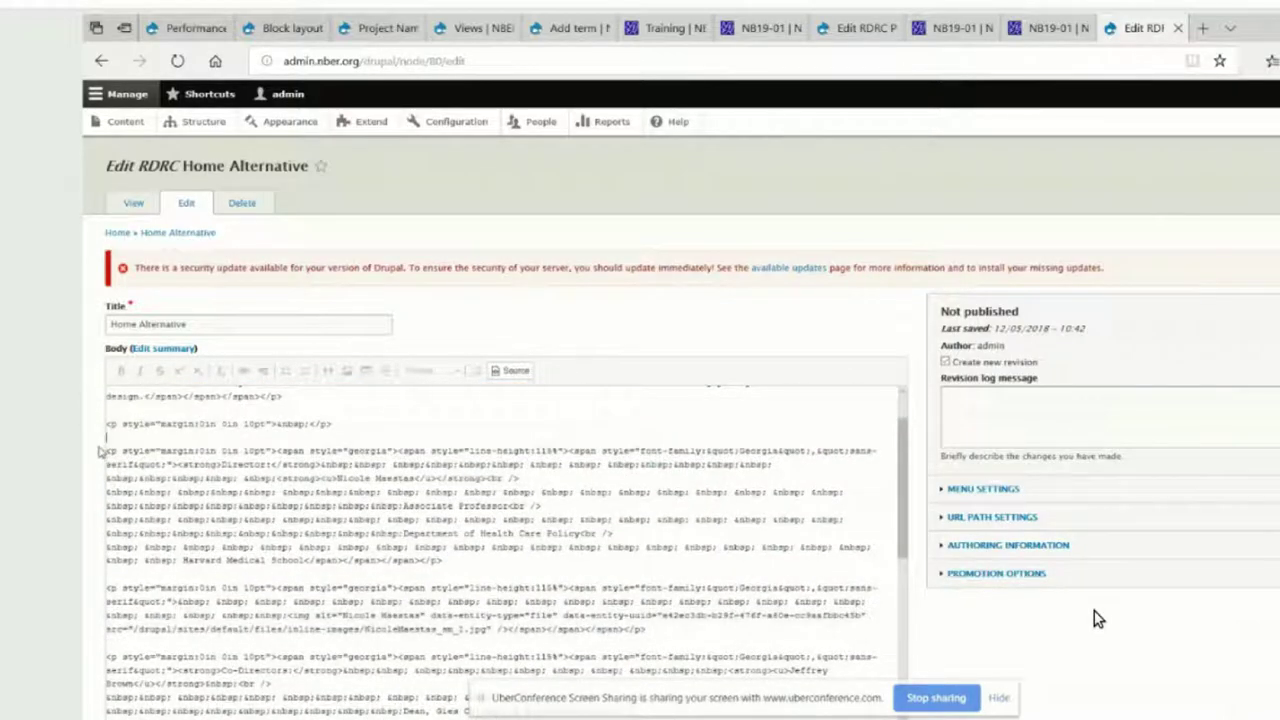
text(div>)
- Add the attribute class="profile" to the div tag that opens the Director section
scroll(175, 512, down, 4)
scroll(314, 437, up, 4)
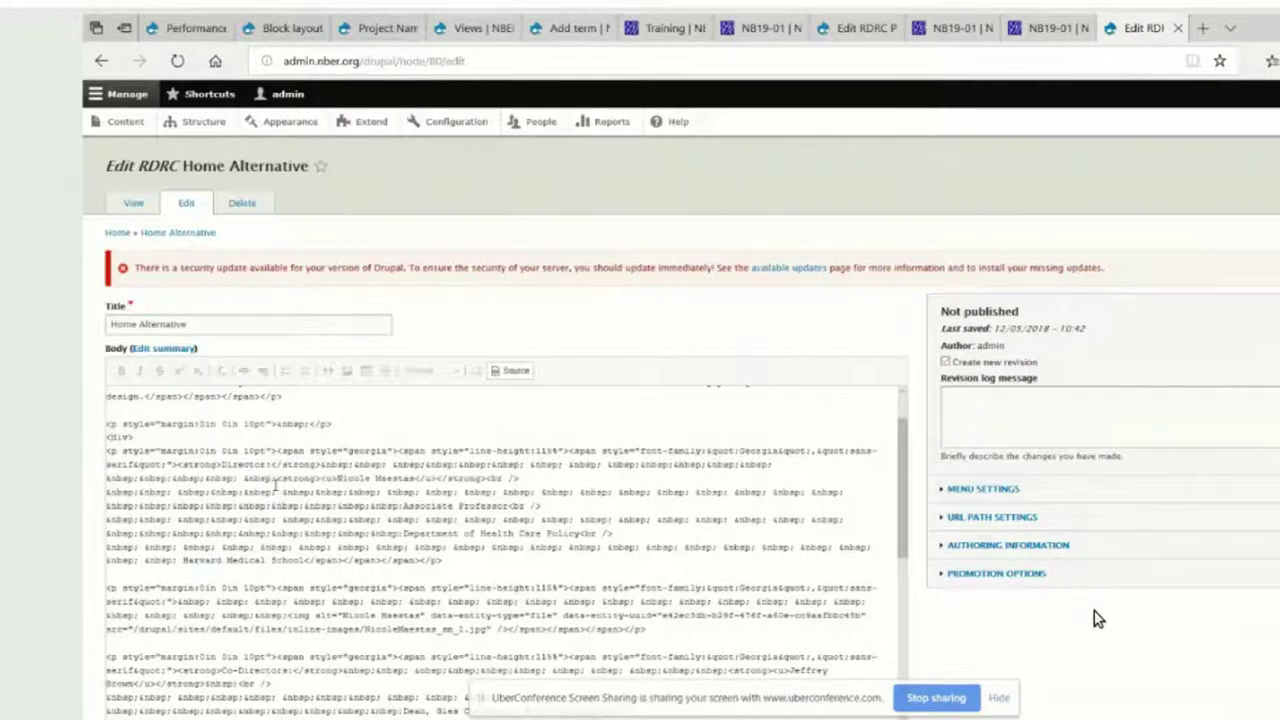
text(class=)
text("profile")
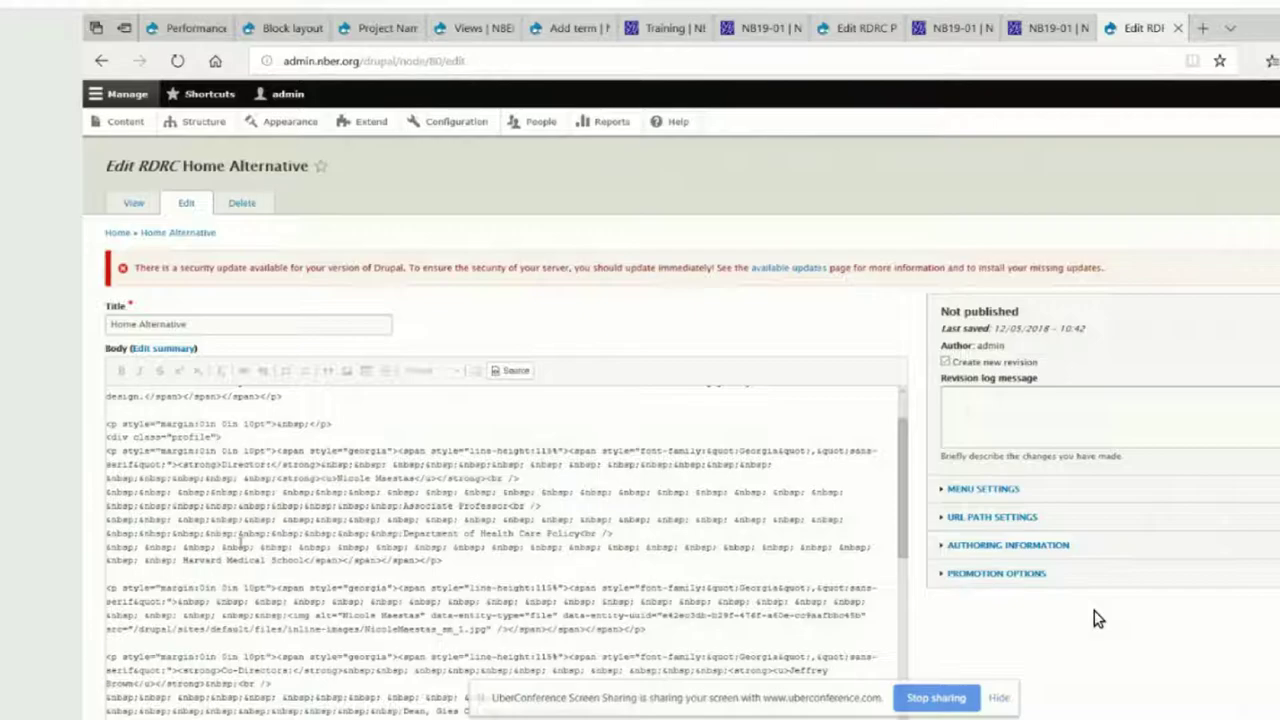
- Close the Director section with </div> after the director's image paragraph, followed by blank lines
scroll(240, 540, down, 2)
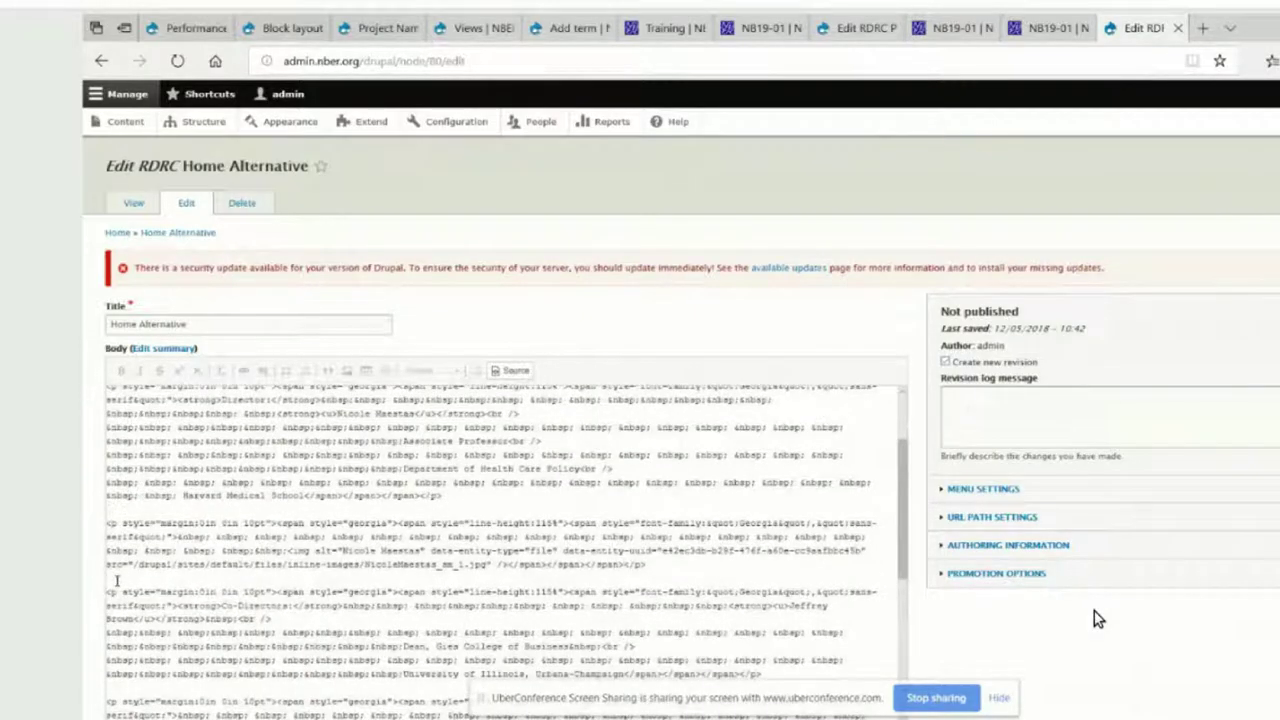
text(</div>)
key(Return)
key(Return)
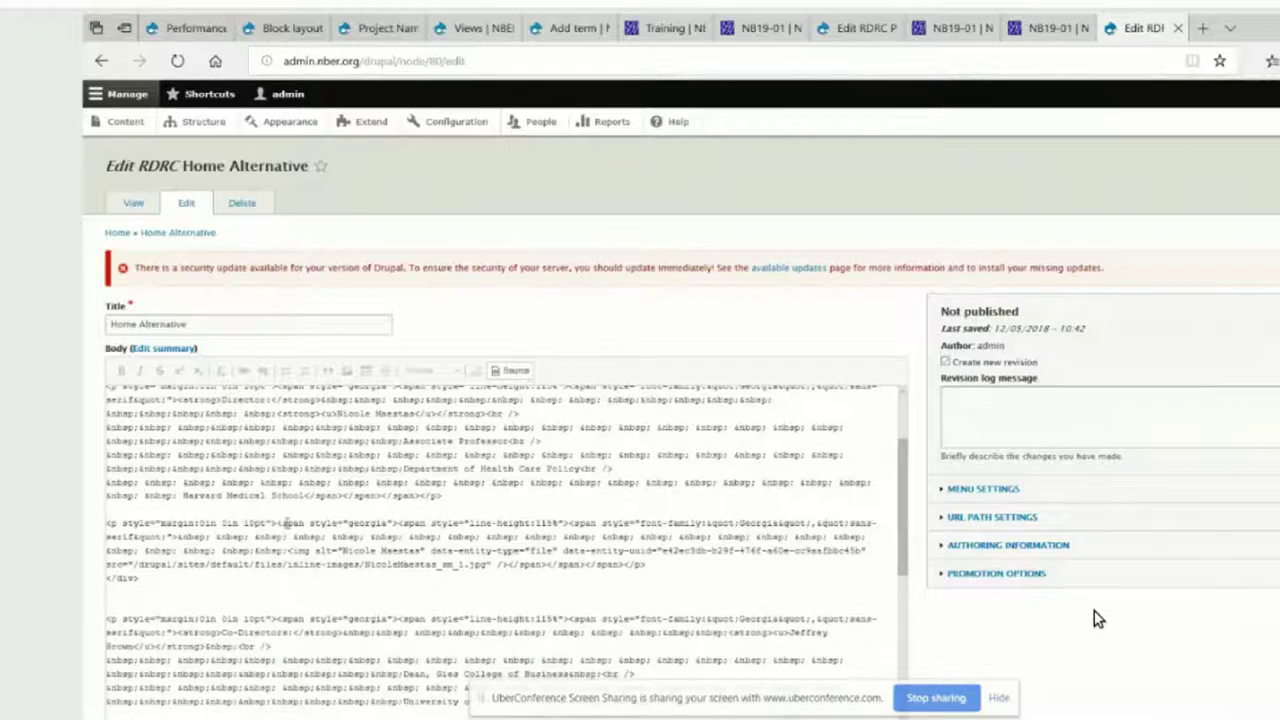
- Copy the <div class="profile"> tag and paste it before the Co-Directors paragraph
scroll(331, 530, up, 1)
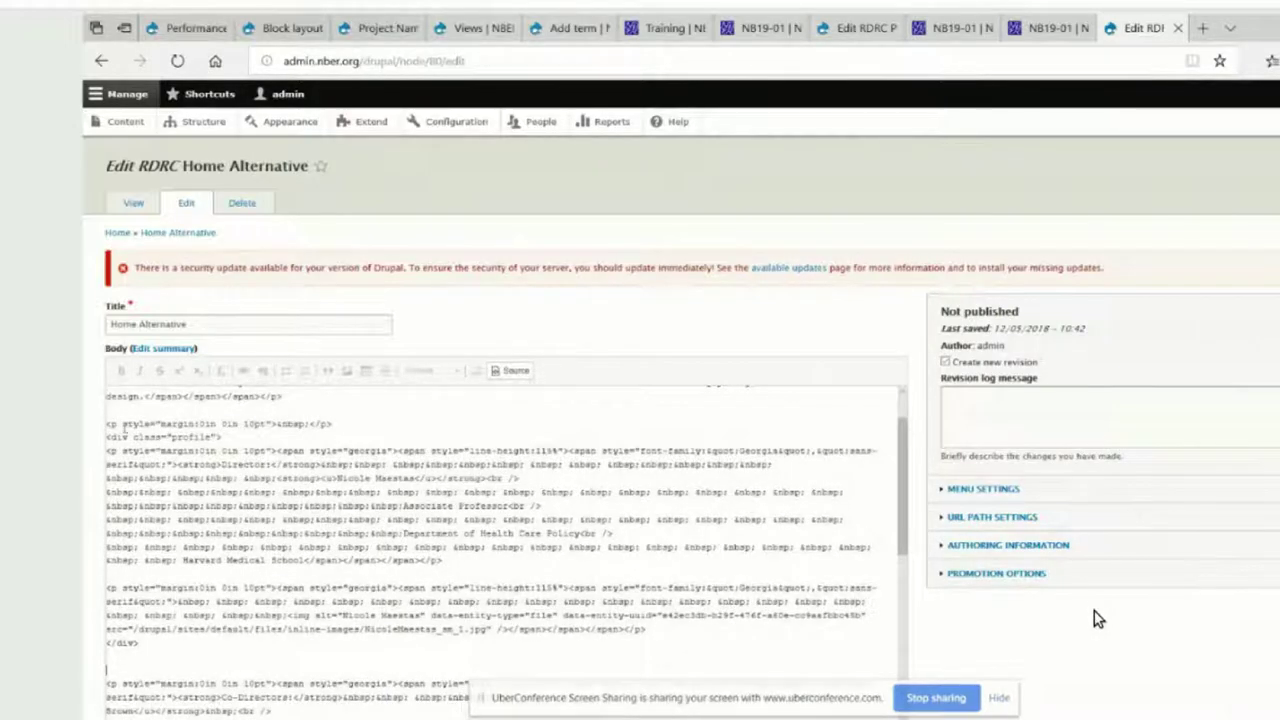
drag(107, 437, 244, 438)
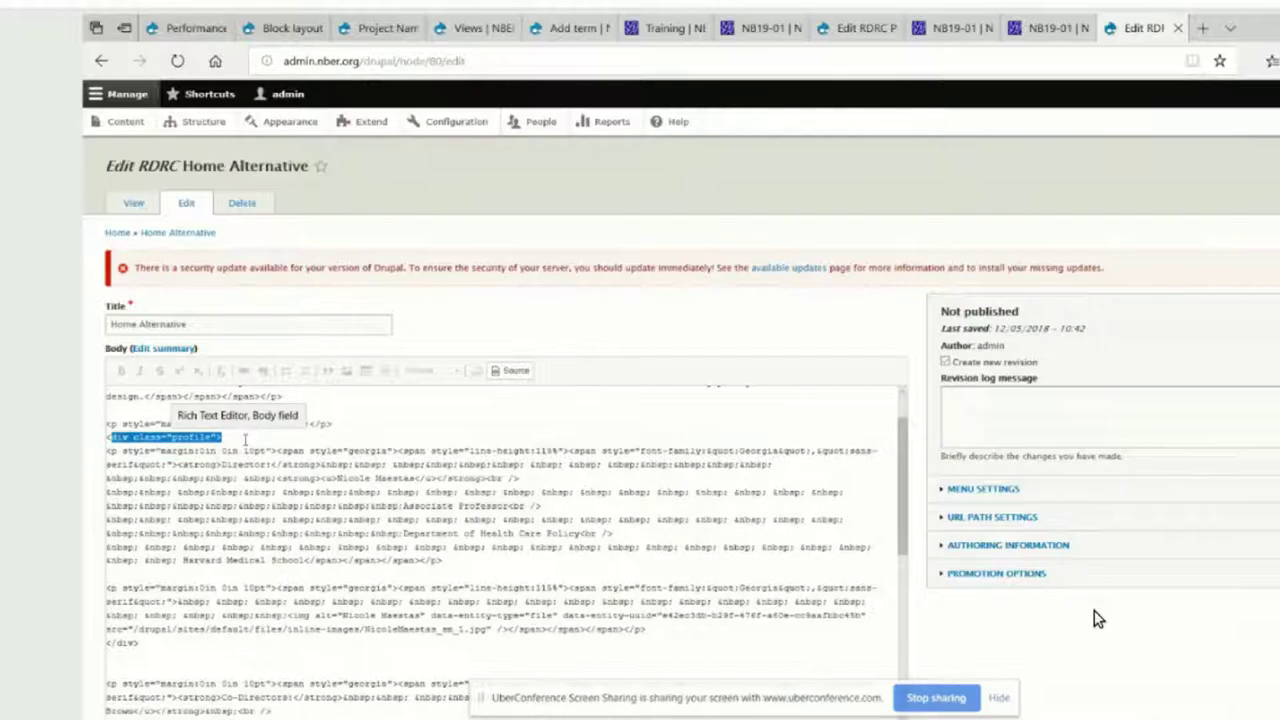
right_click(244, 438)
click(290, 546)
scroll(140, 548, down, 3)
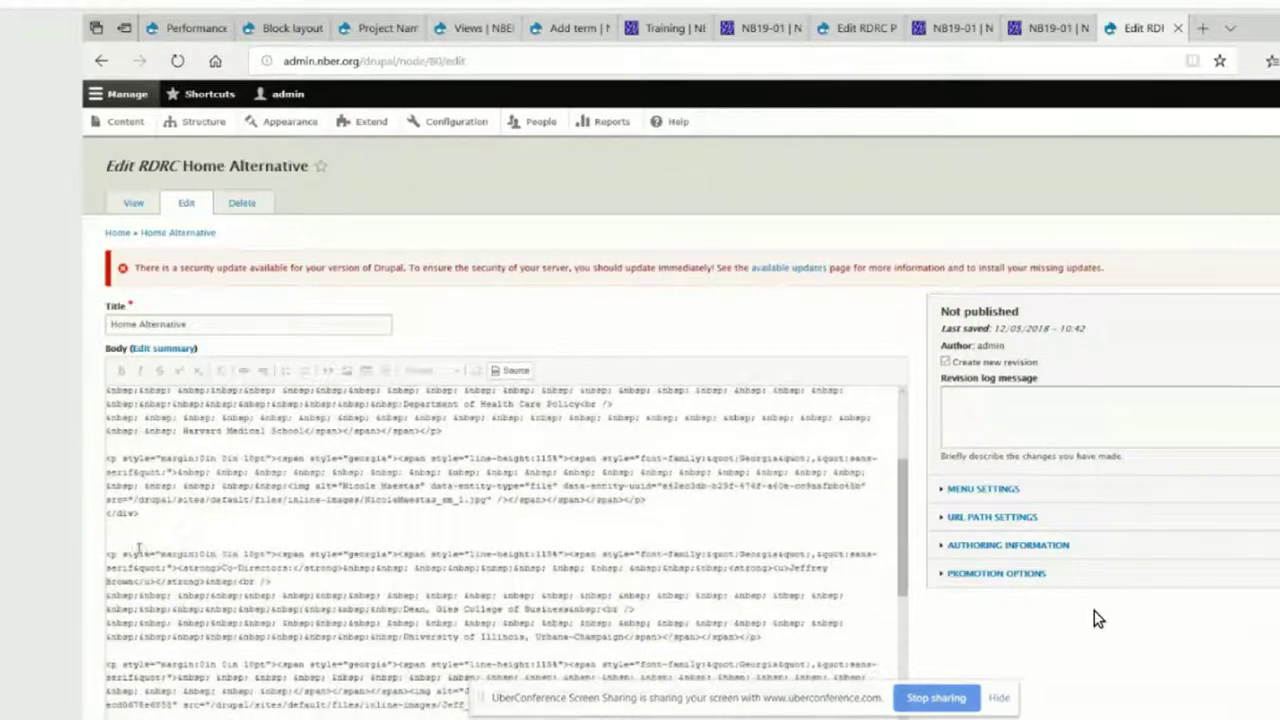
right_click(112, 541)
click(134, 621)
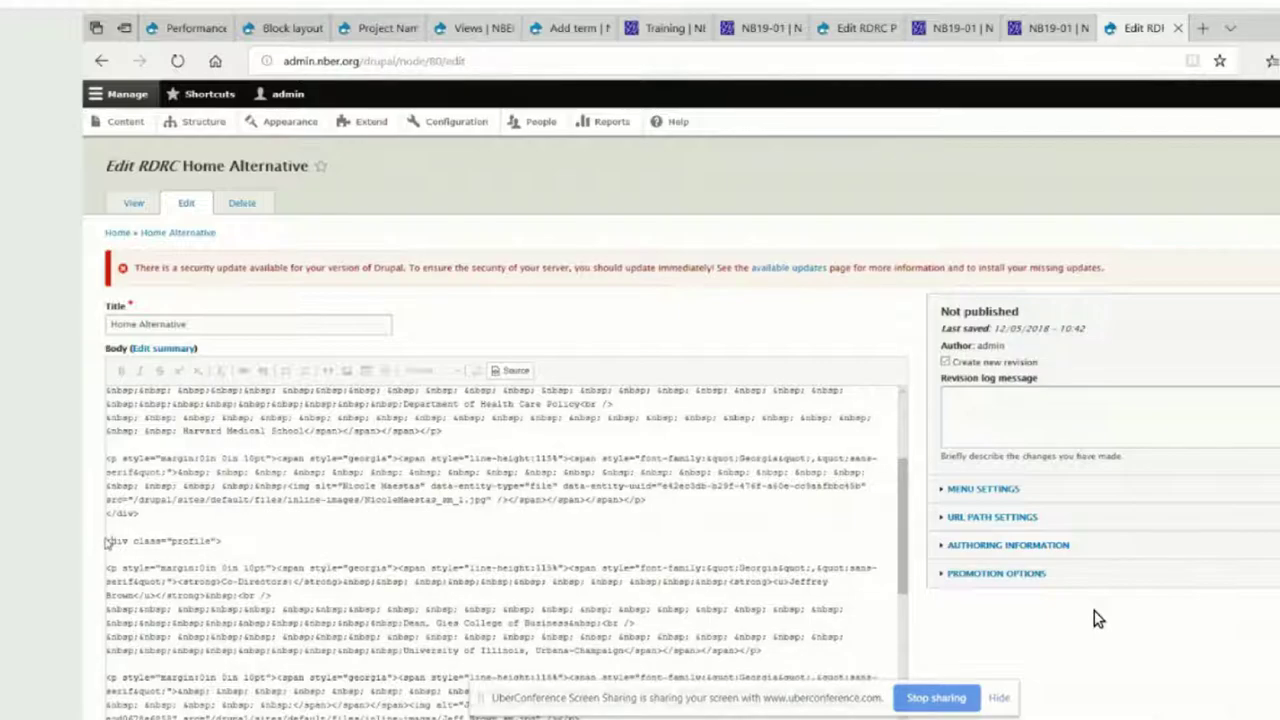
drag(266, 544, 160, 541)
click(145, 543)
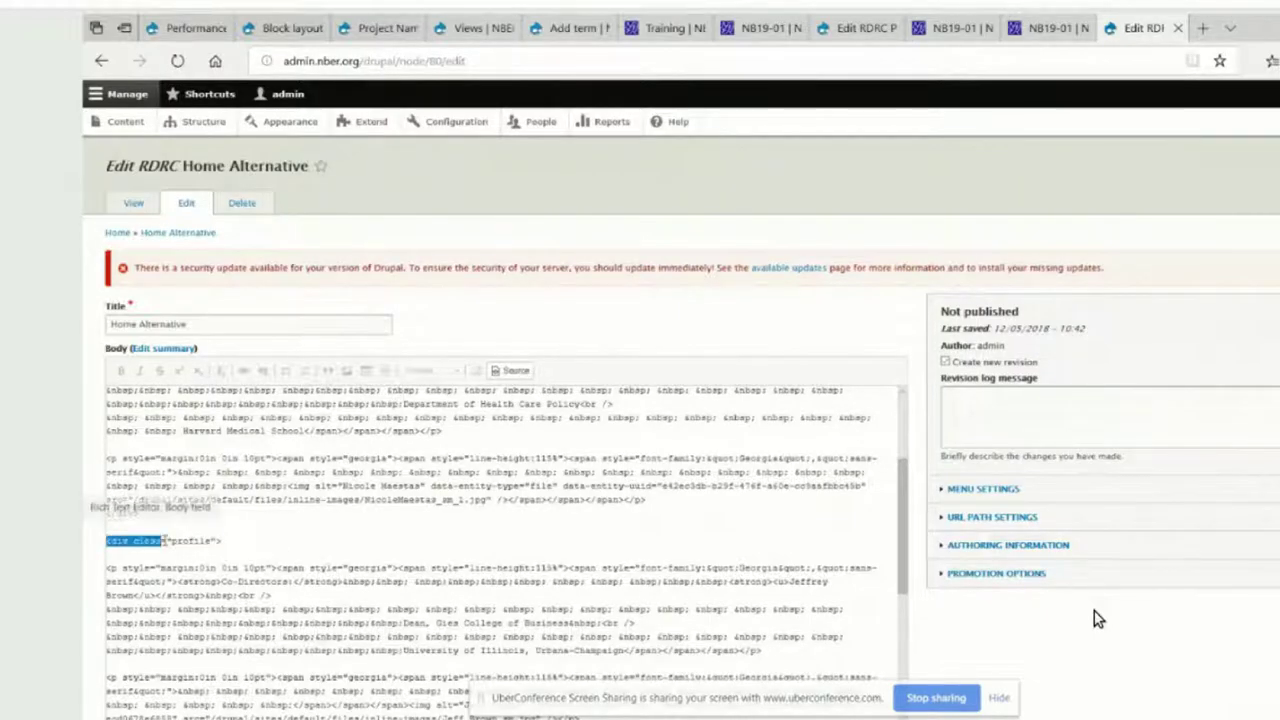
click(126, 525)
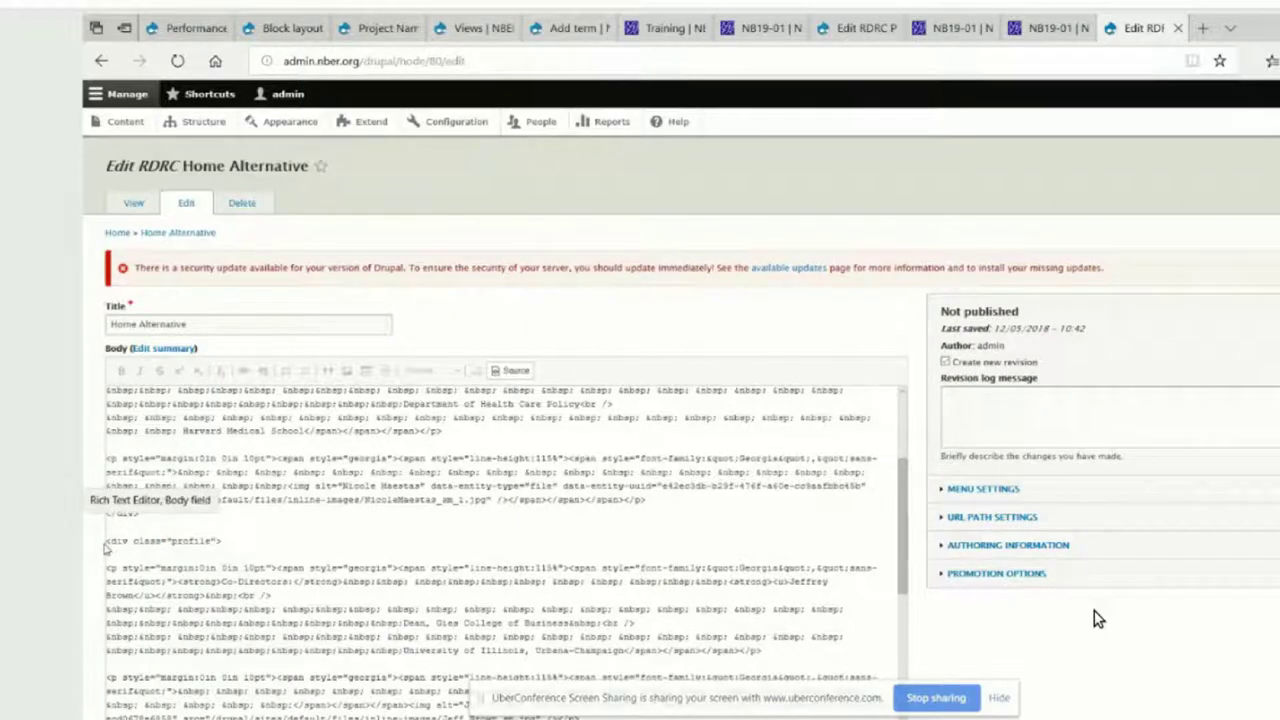
- Copy the <div class="profile"> tag and close the first co-director's section with </div> after the image paragraph
drag(106, 541, 228, 545)
right_click(228, 545)
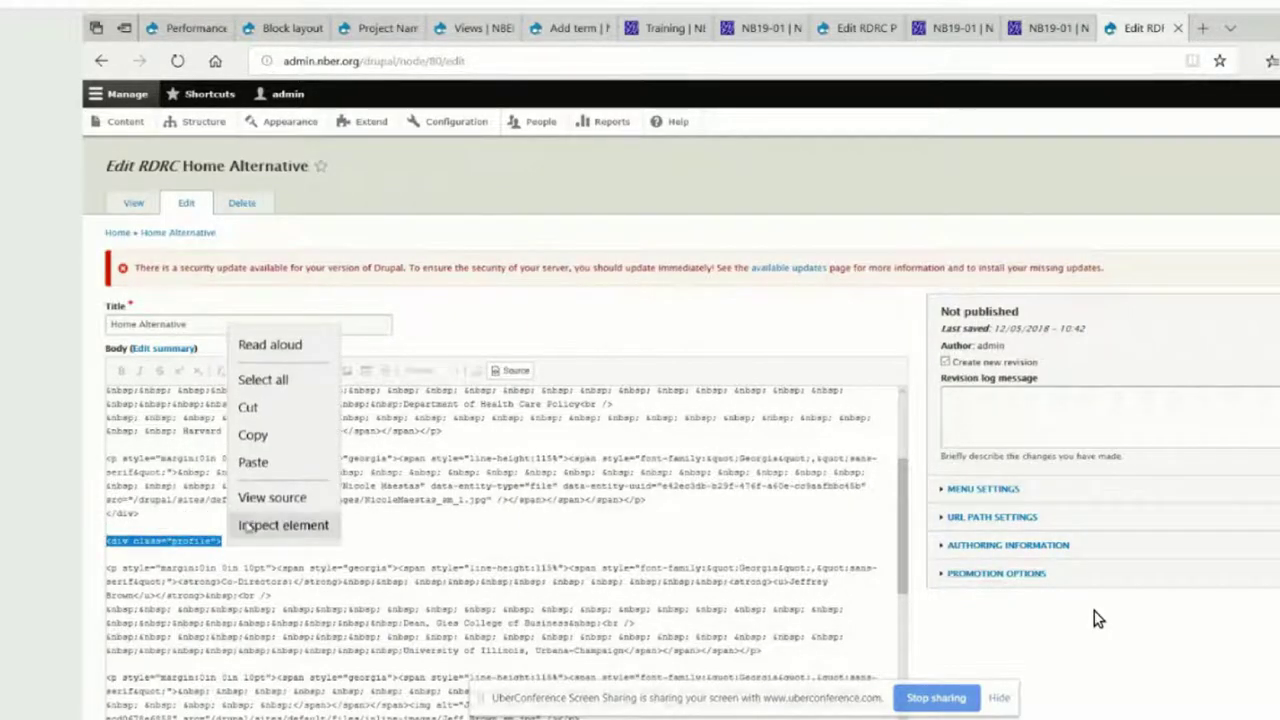
click(240, 430)
scroll(230, 428, down, 2)
scroll(207, 424, down, 1)
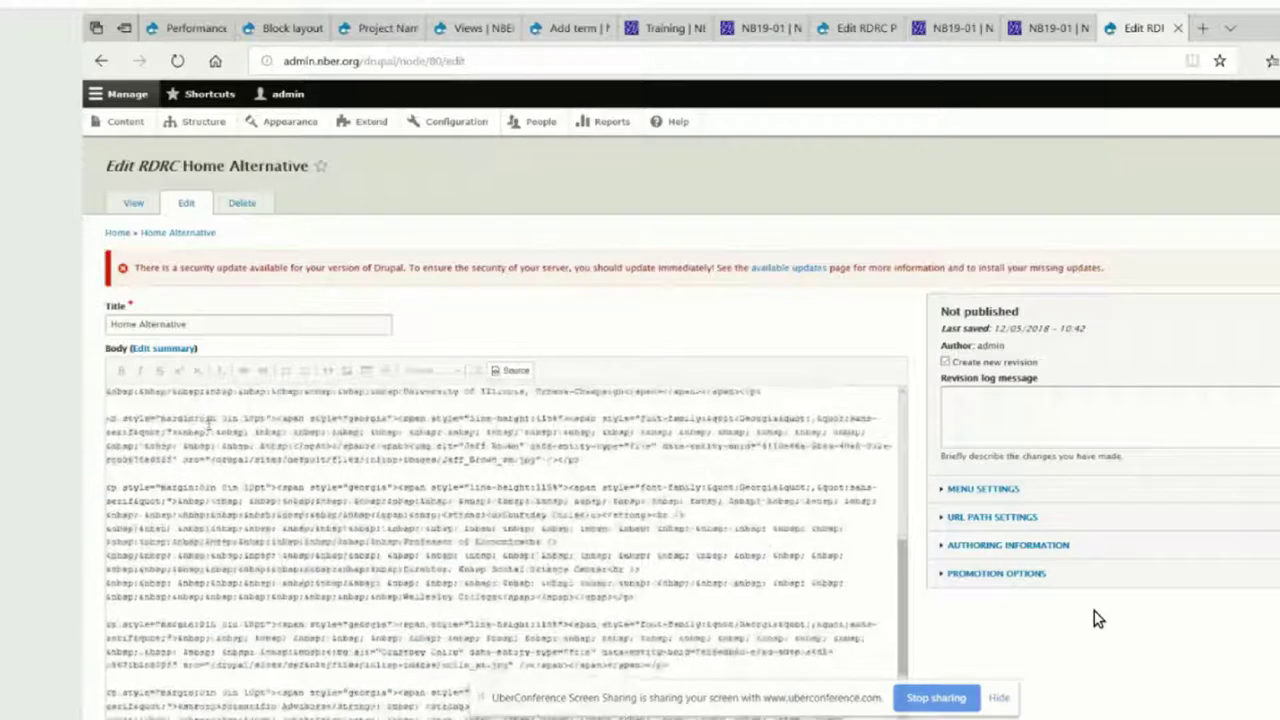
click(594, 462)
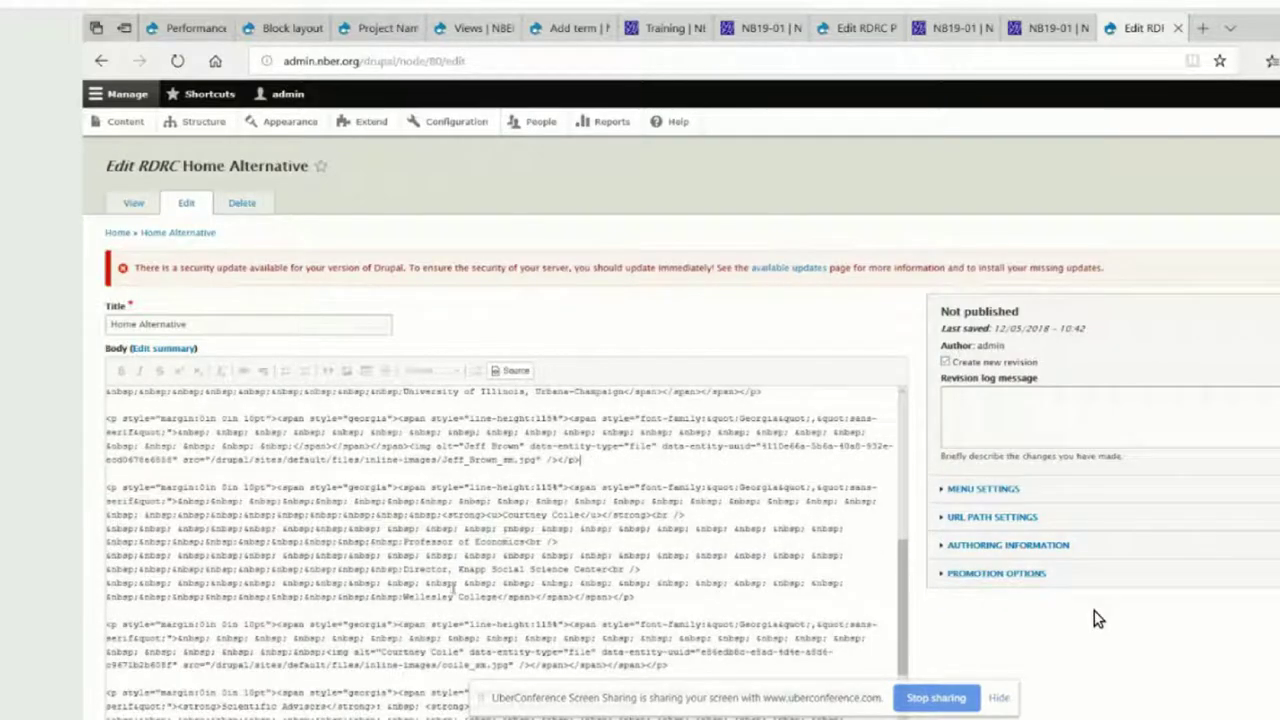
text(</div>)
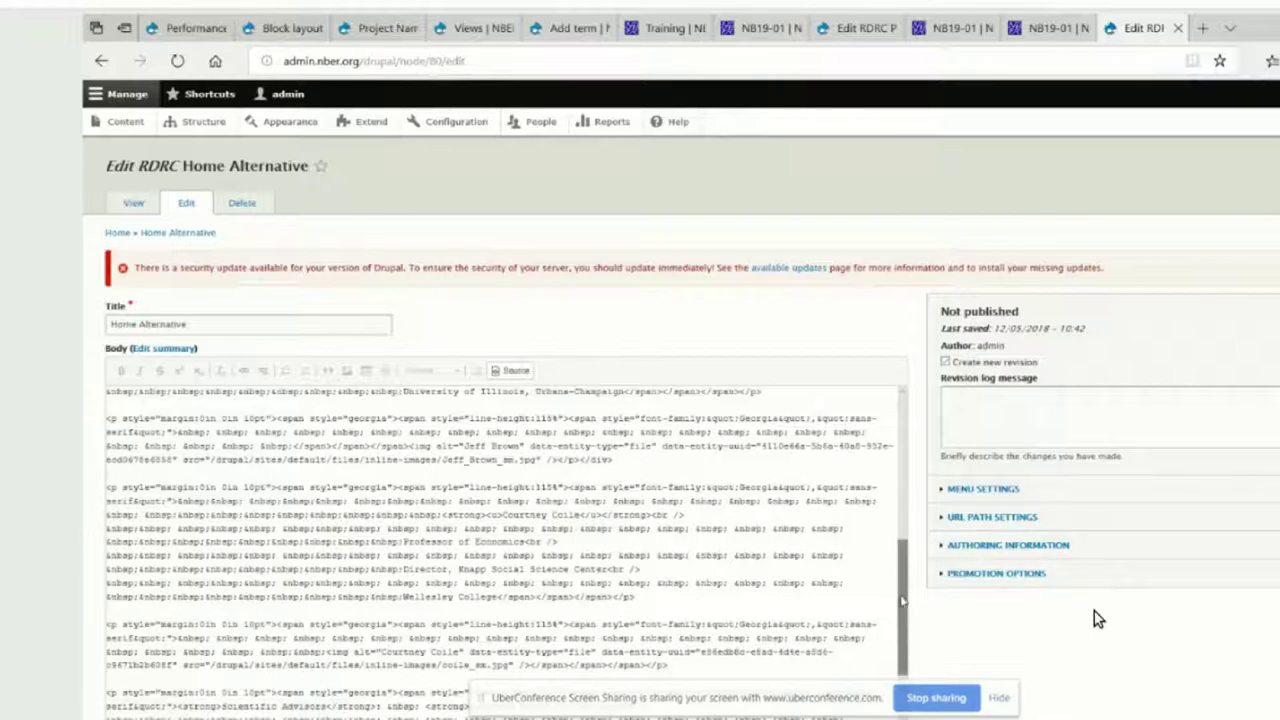
- Add blank lines after the first co-director's section and paste <div class="profile"> before the second co-director's paragraph
scroll(903, 598, up, 1)
scroll(903, 598, up, 3)
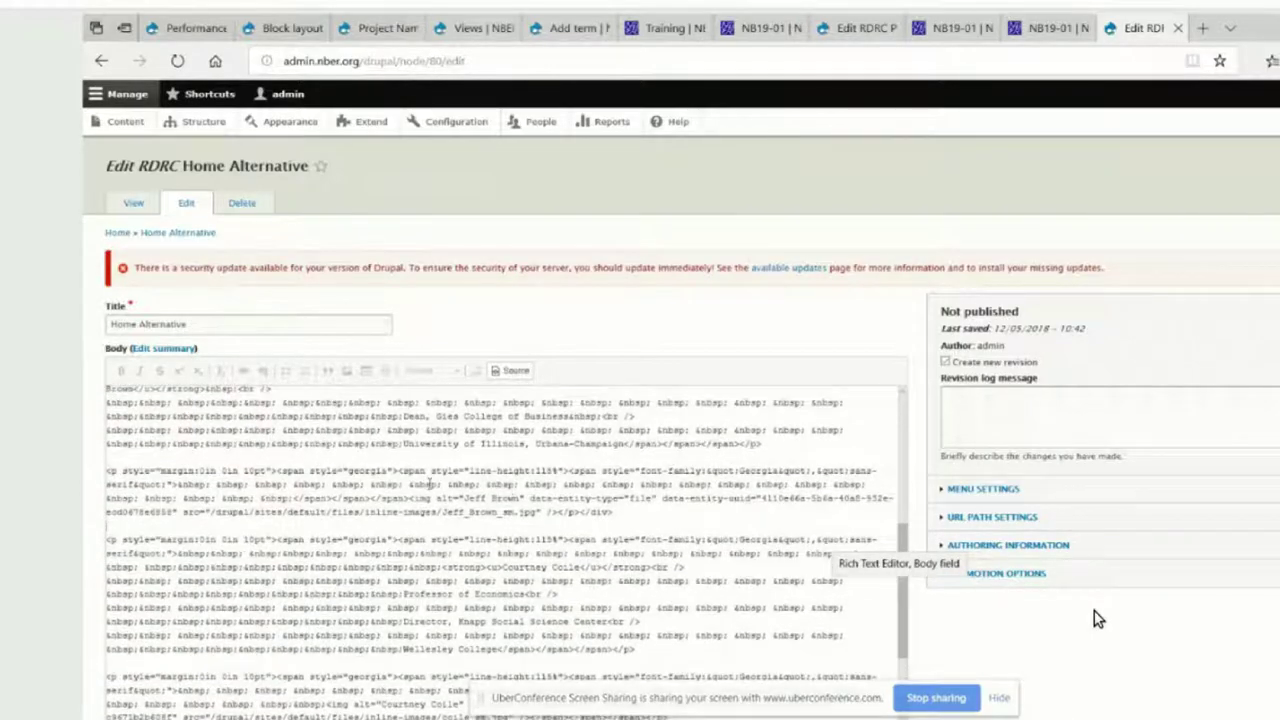
scroll(906, 530, up, 3)
scroll(910, 527, up, 1)
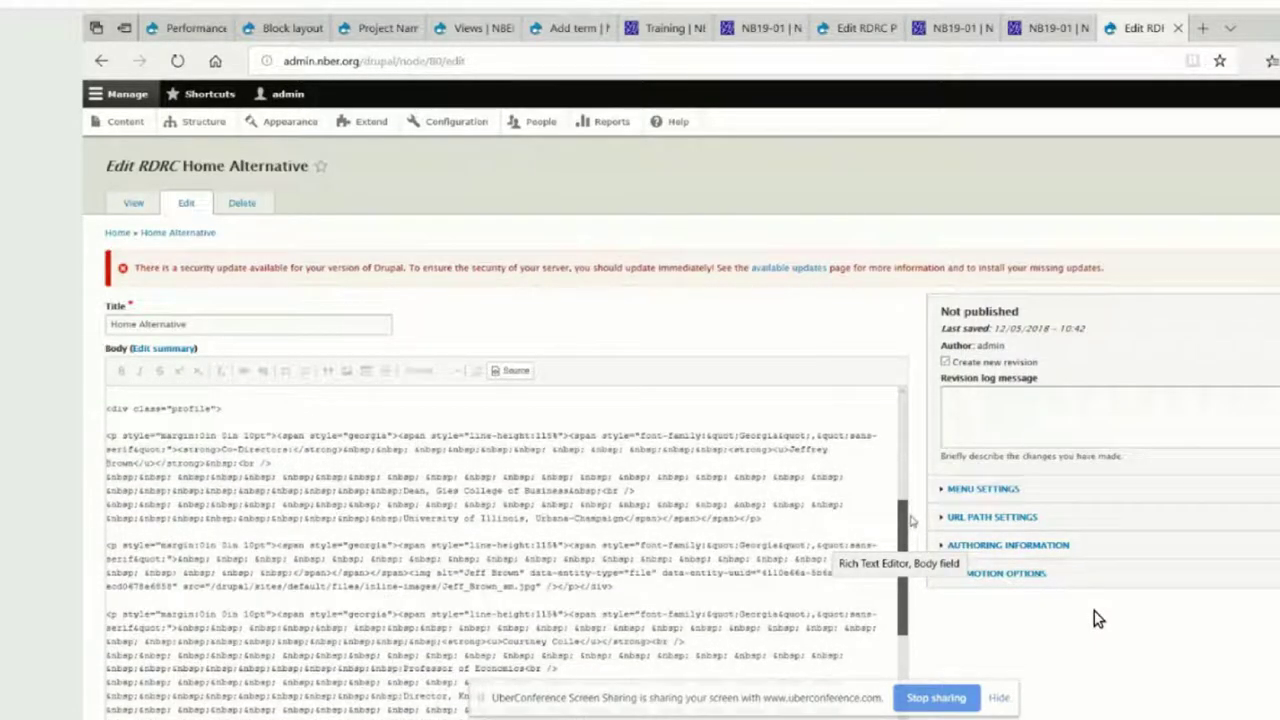
scroll(910, 516, up, 1)
scroll(912, 512, down, 3)
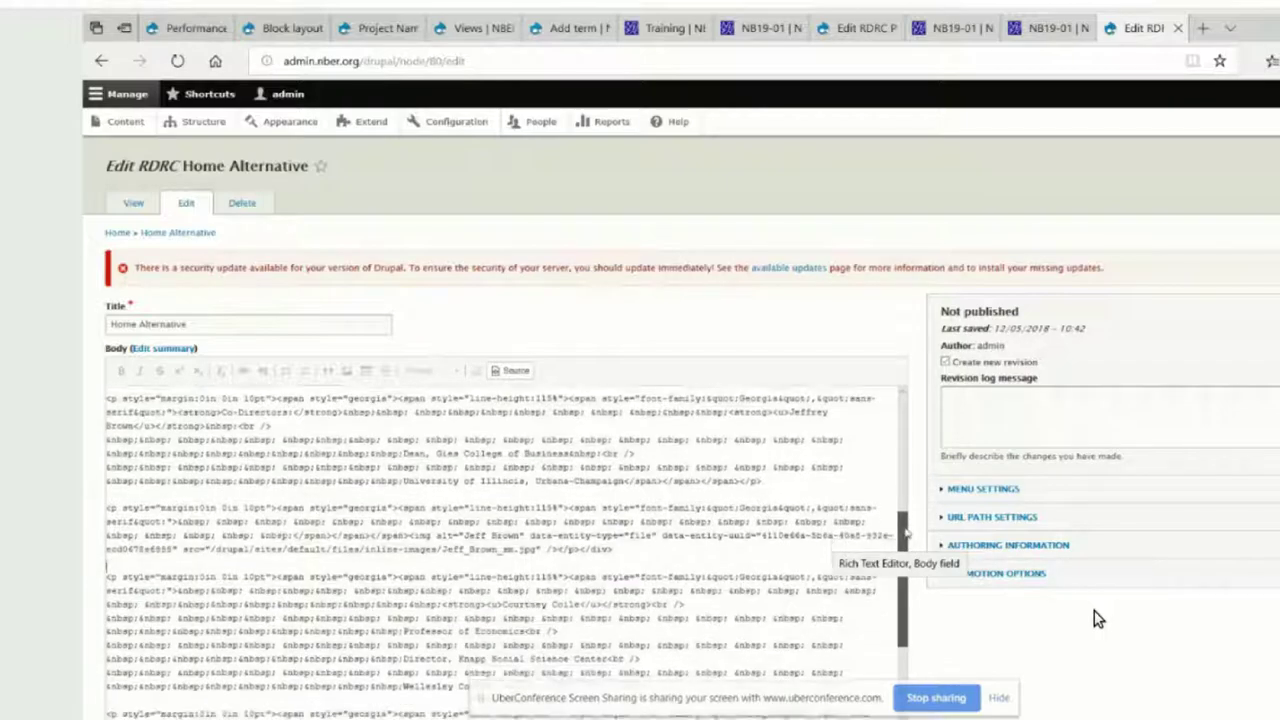
key(Return)
key(Return)
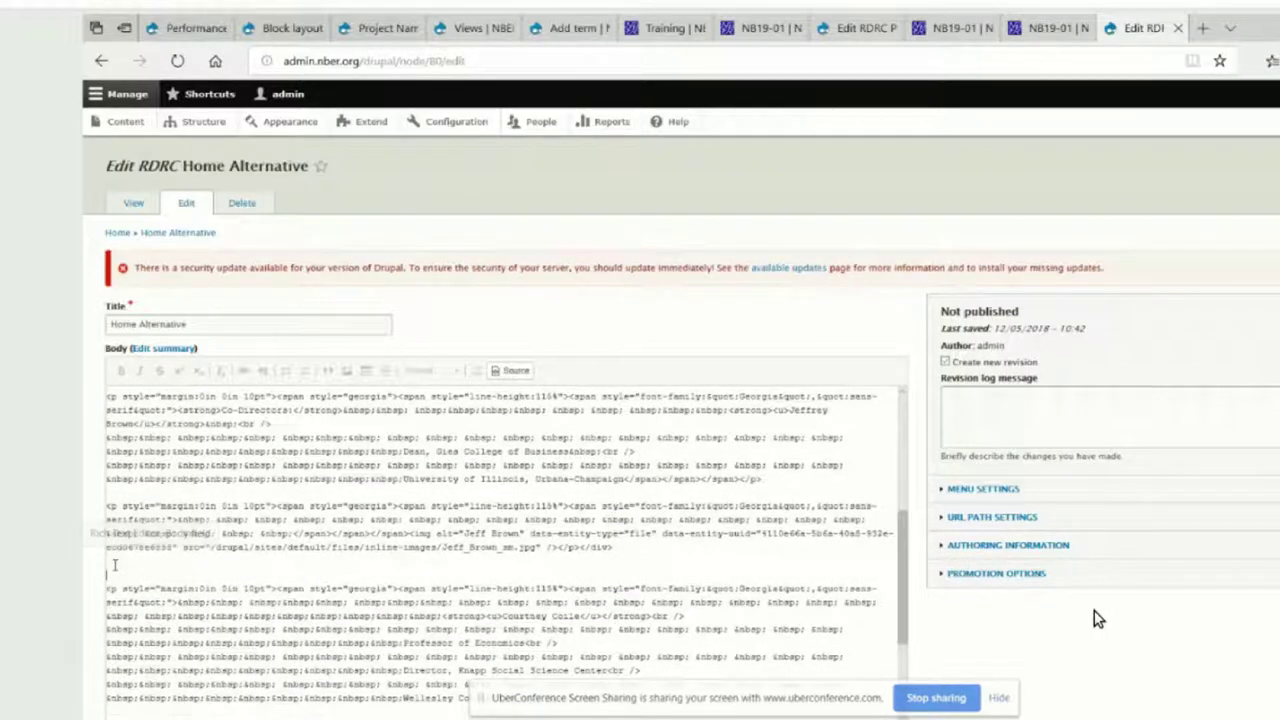
right_click(111, 587)
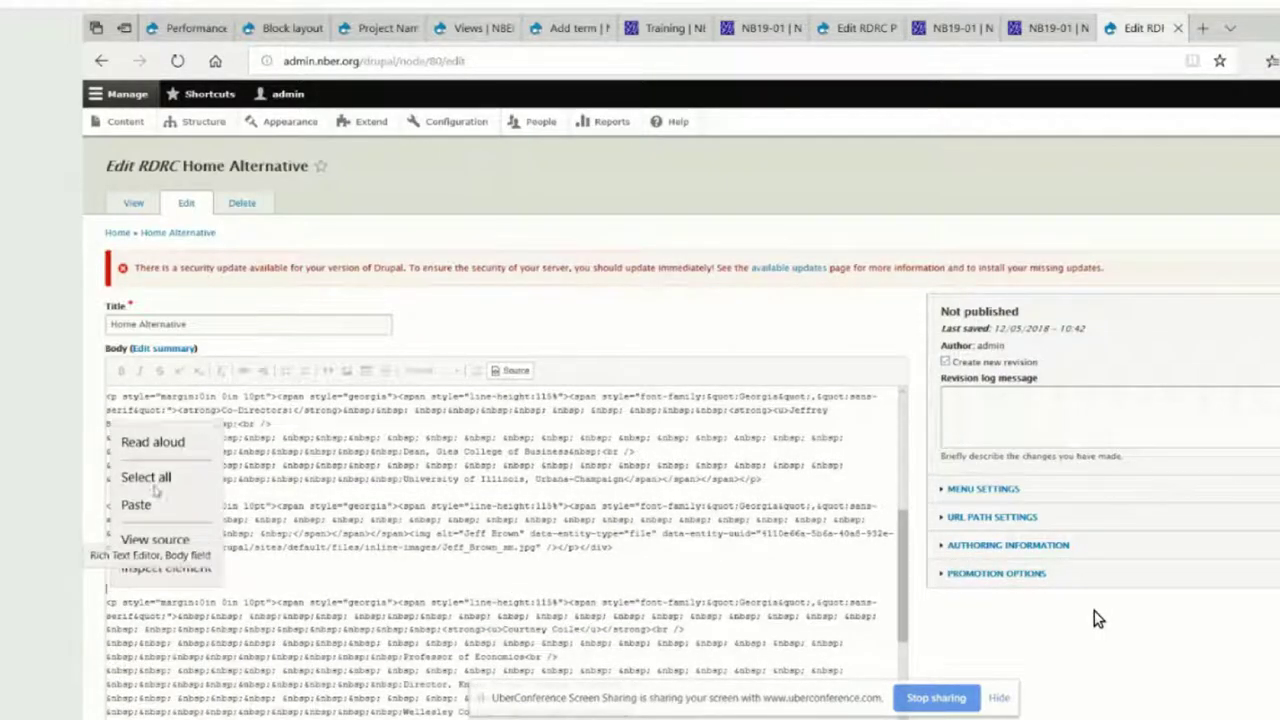
click(137, 500)
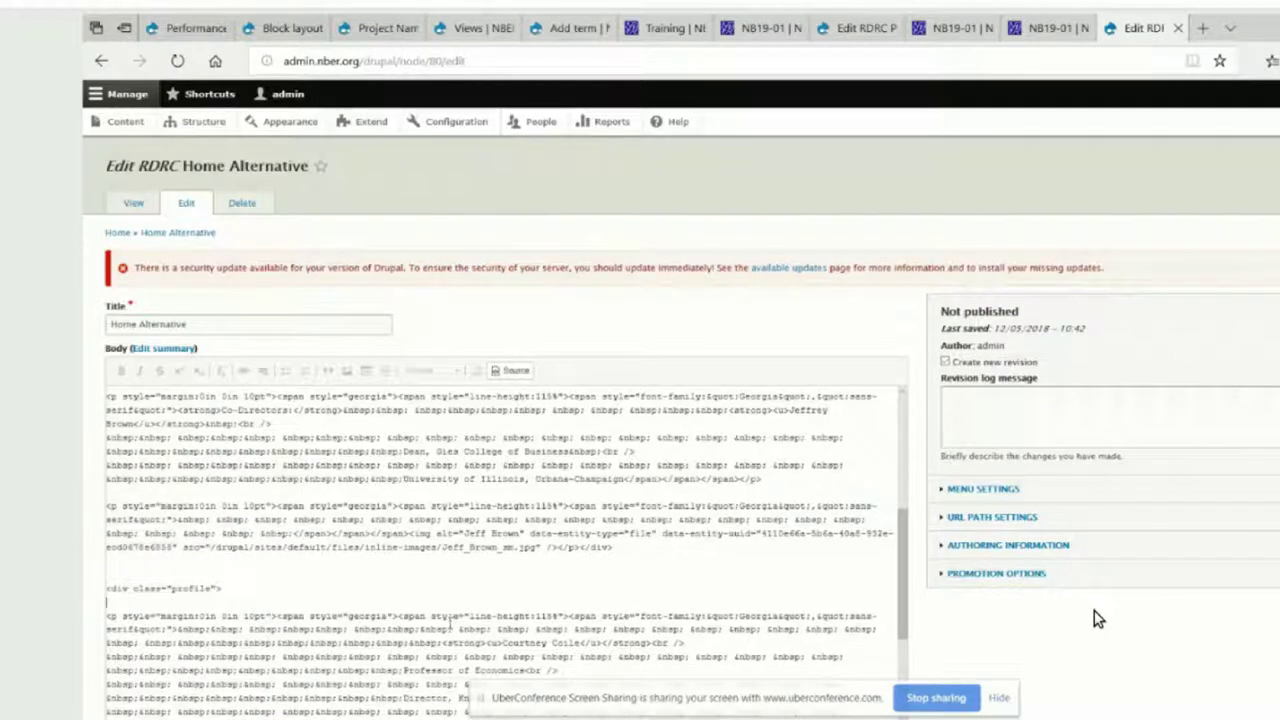
- Close the second co-director's section with </div> and paste <div class="profile"> before the Scientific Advisors paragraph
scroll(590, 620, down, 10)
click(684, 537)
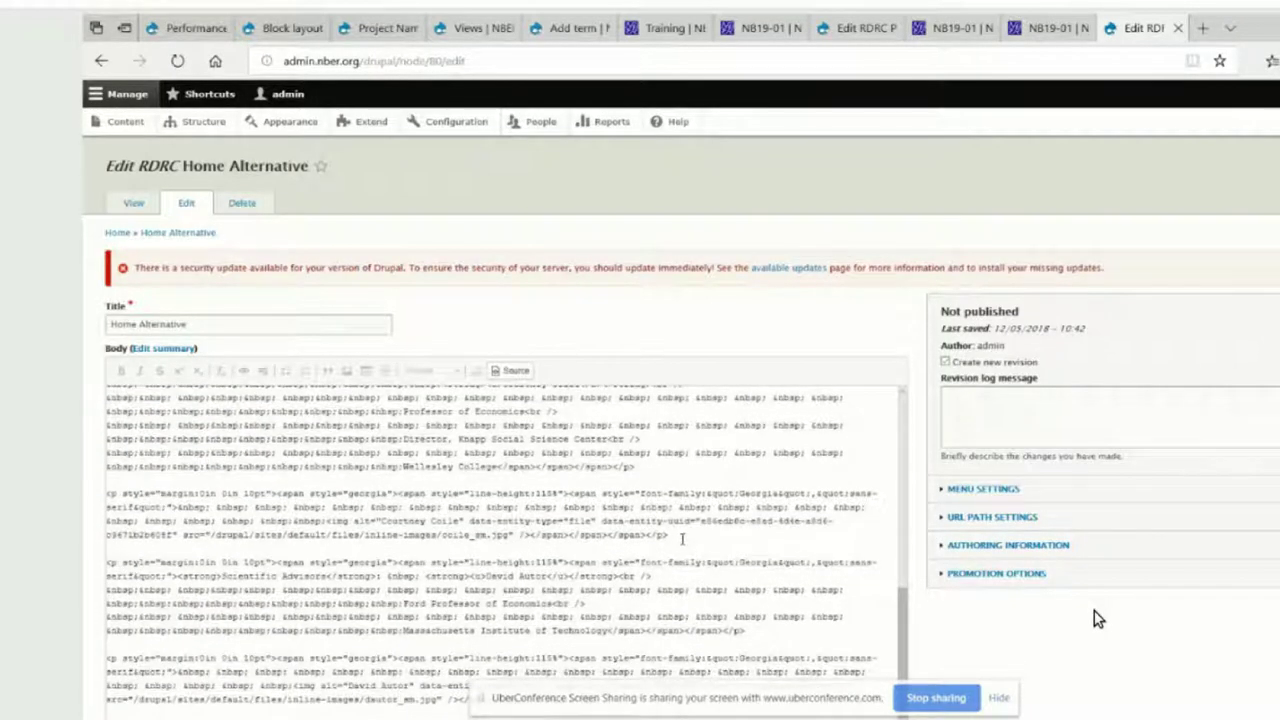
text(</div>)
key(Return)
key(Return)
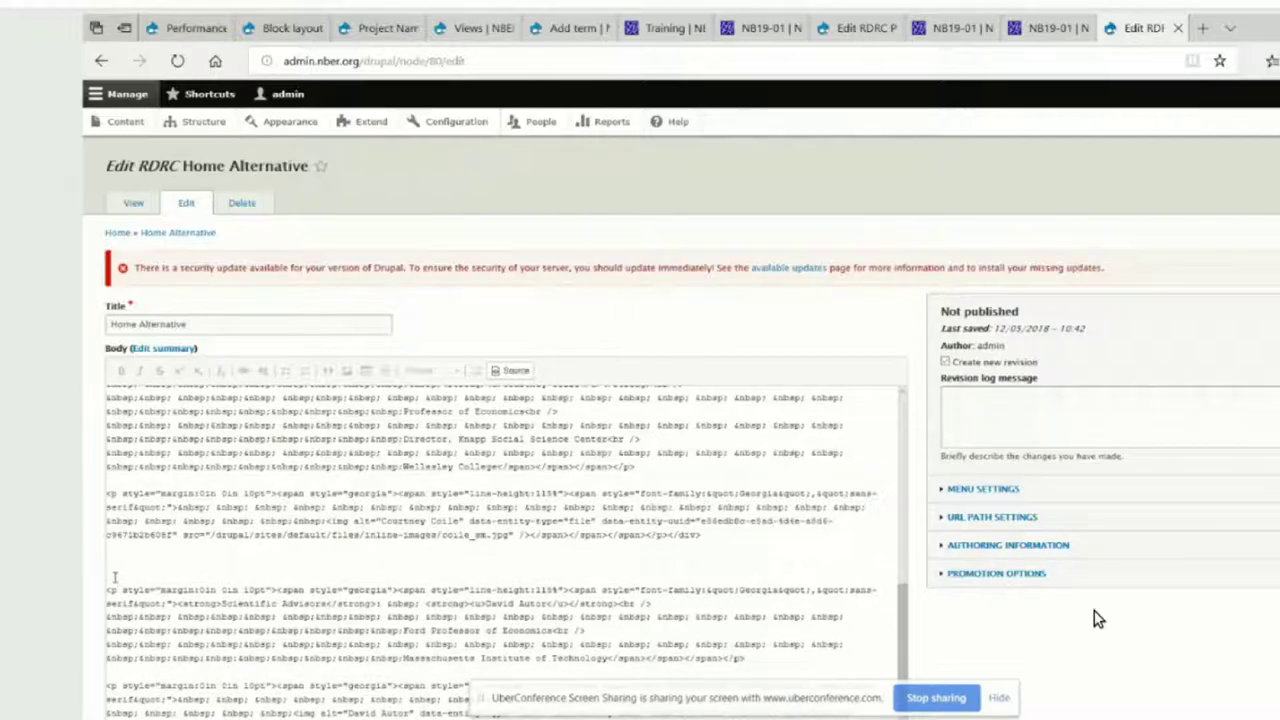
right_click(124, 580)
click(139, 577)
- Close the first scientific advisor's section with </div> and paste <div class="profile"> before the second advisor's paragraph
scroll(187, 518, down, 4)
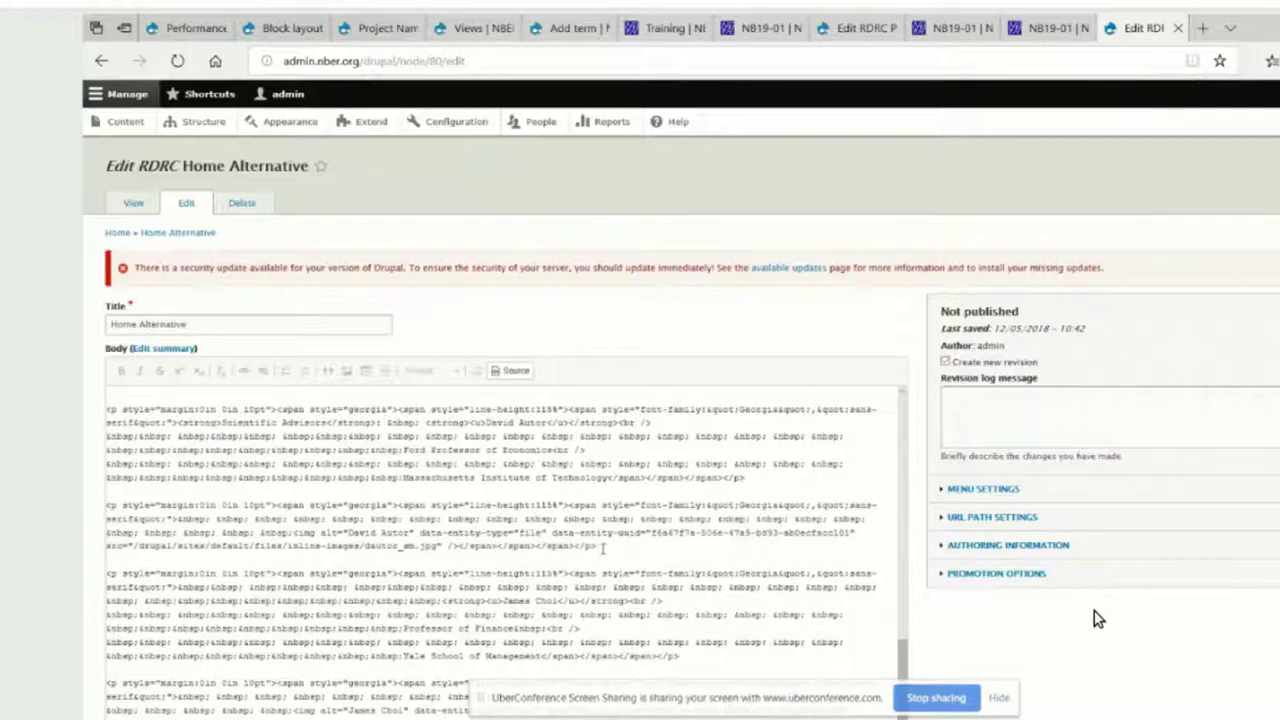
click(603, 548)
text(</div>)
key(Return)
right_click(118, 577)
click(143, 486)
- Close the second scientific advisor's section with </div> on a new line and paste <div class="profile"> before the third advisor's paragraph
scroll(538, 614, down, 2)
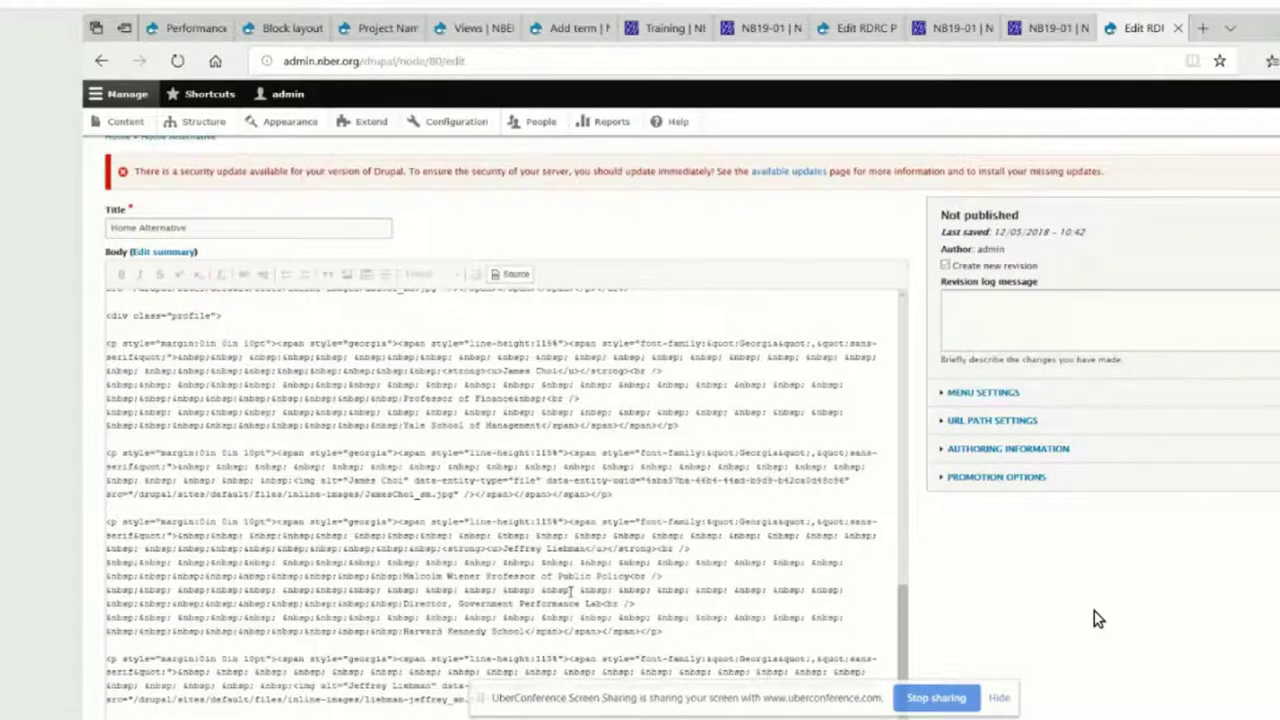
key(Return)
text(</div>)
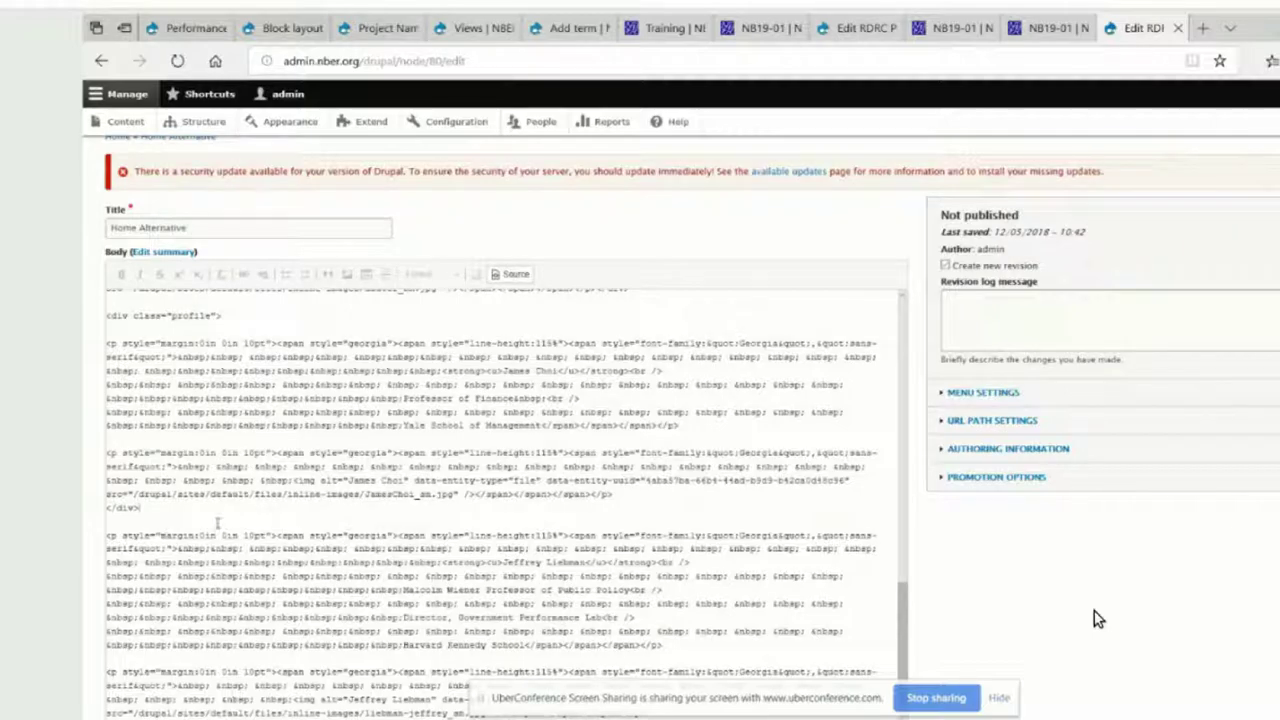
key(Return)
right_click(117, 543)
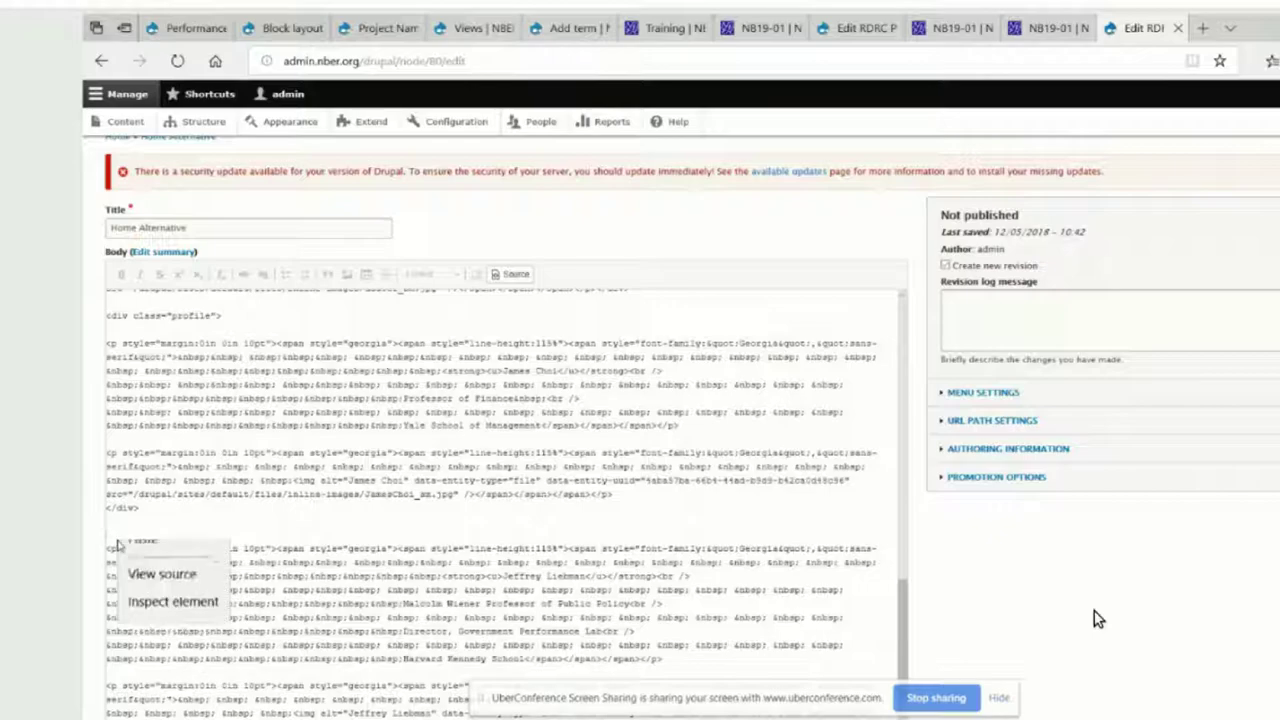
click(140, 620)
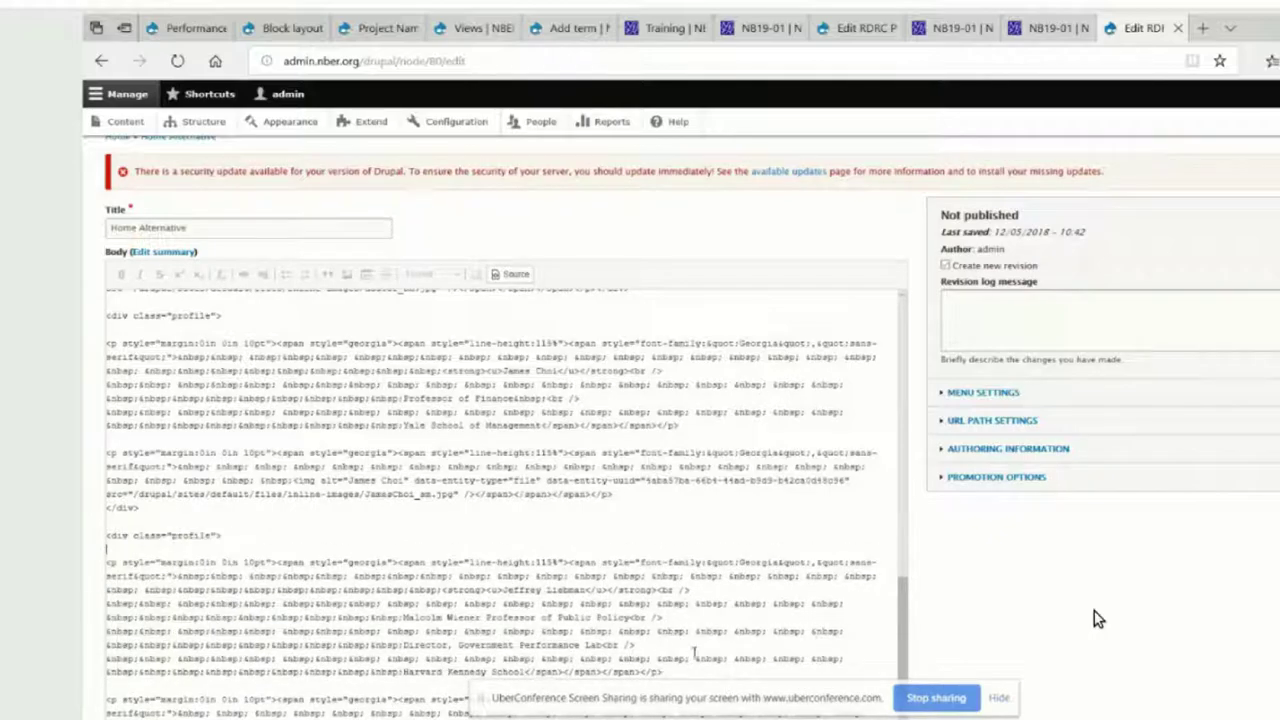
- Close the last scientific advisor's section with </div> and add a second </div> on its own line at the end of the body
scroll(691, 665, down, 5)
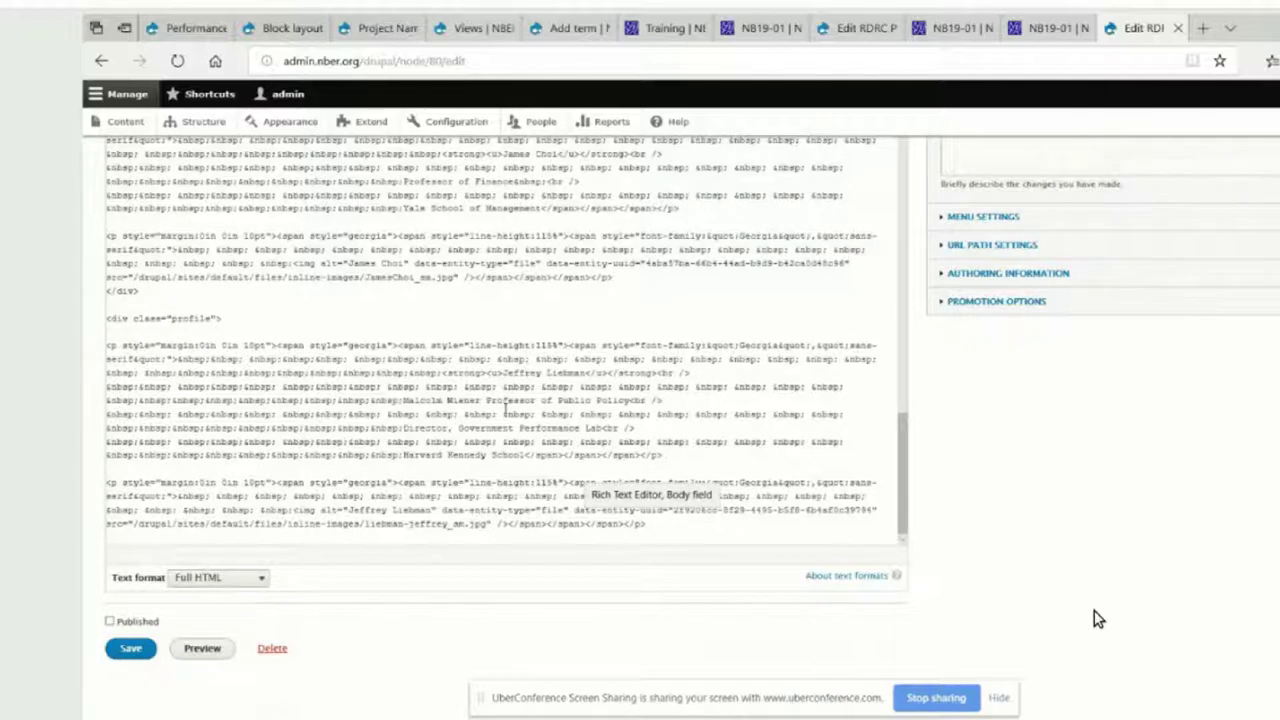
click(658, 524)
text(</)
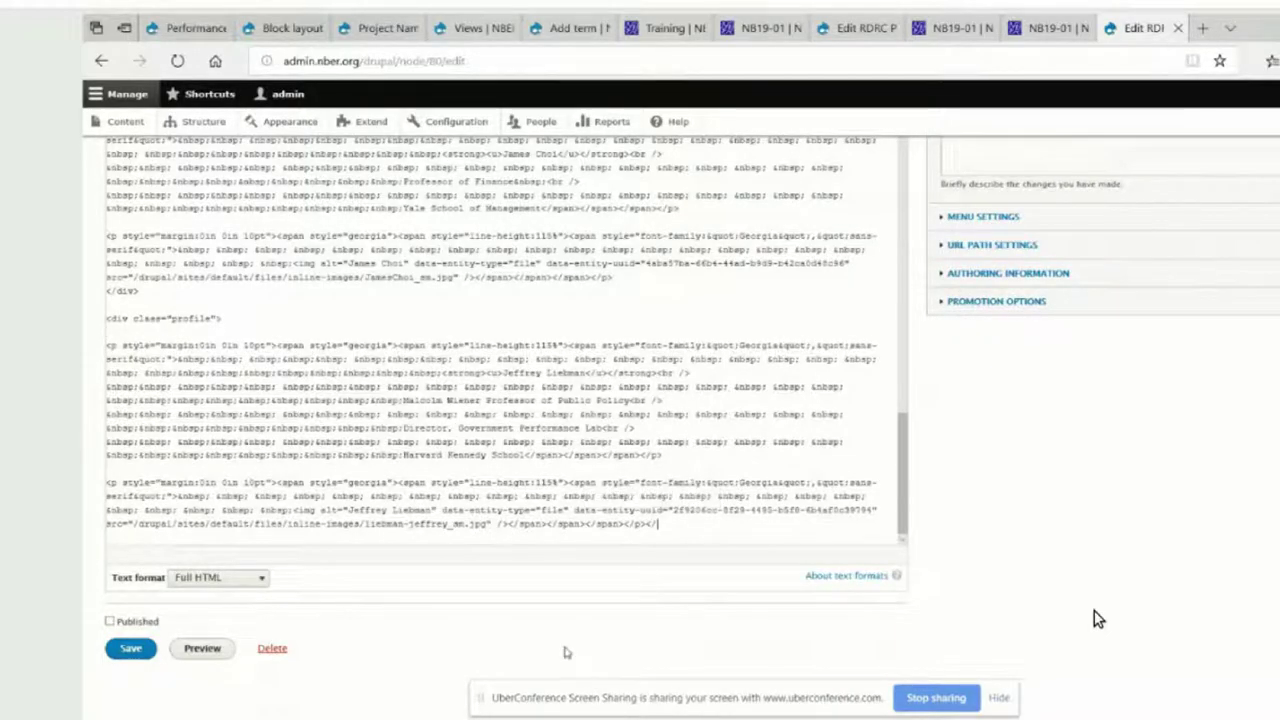
text(div>)
key(BackSpace)
key(BackSpace)
key(BackSpace)
key(BackSpace)
text(div>)
key(Return)
text(</div>)
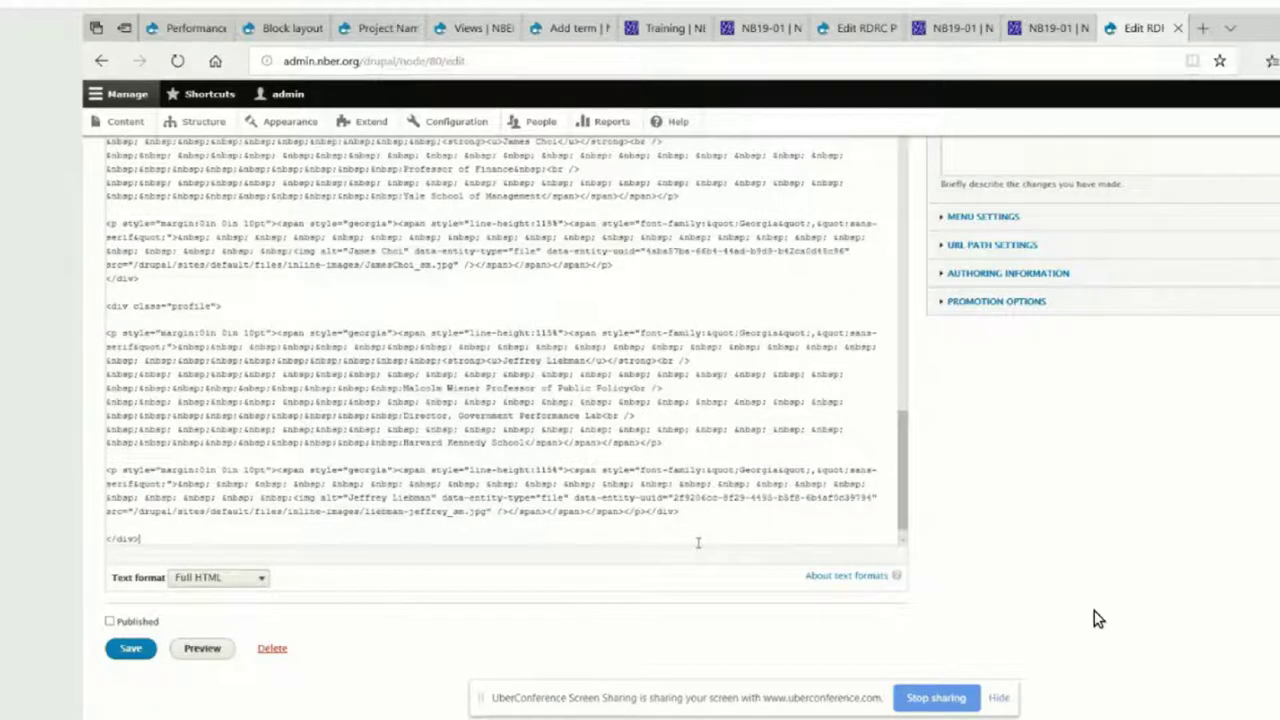
drag(900, 476, 900, 210)
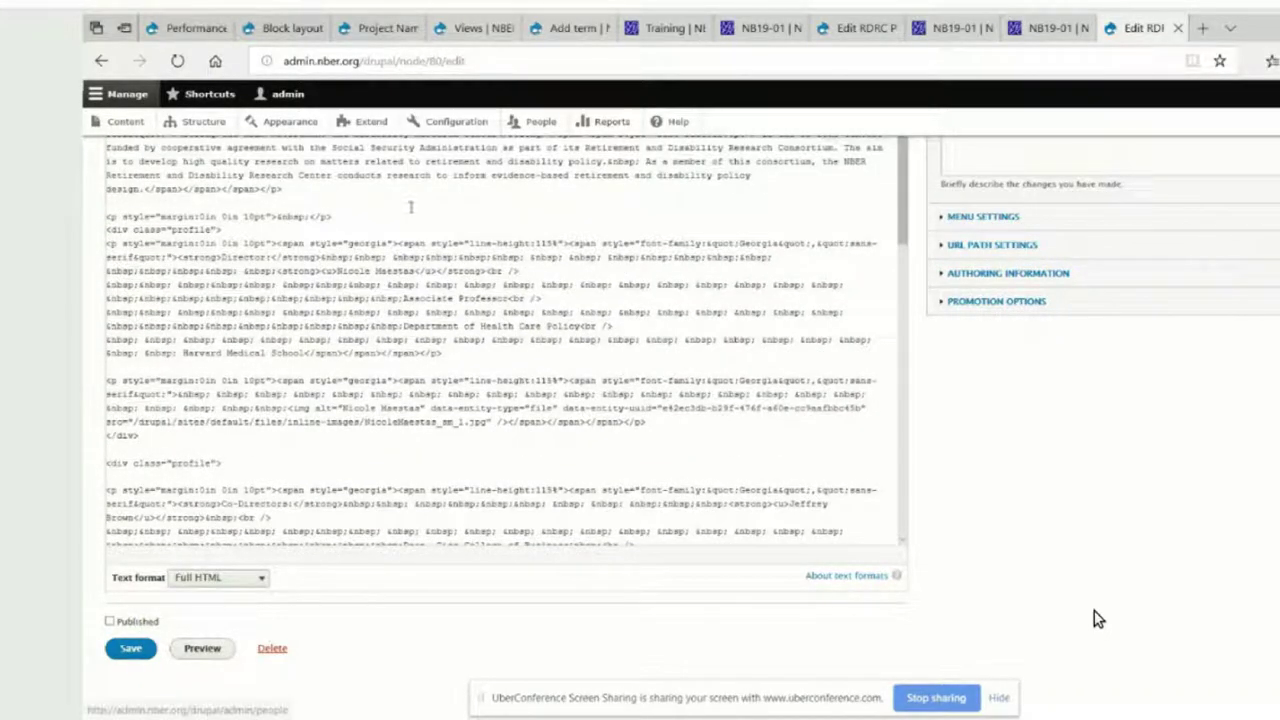
click(229, 226)
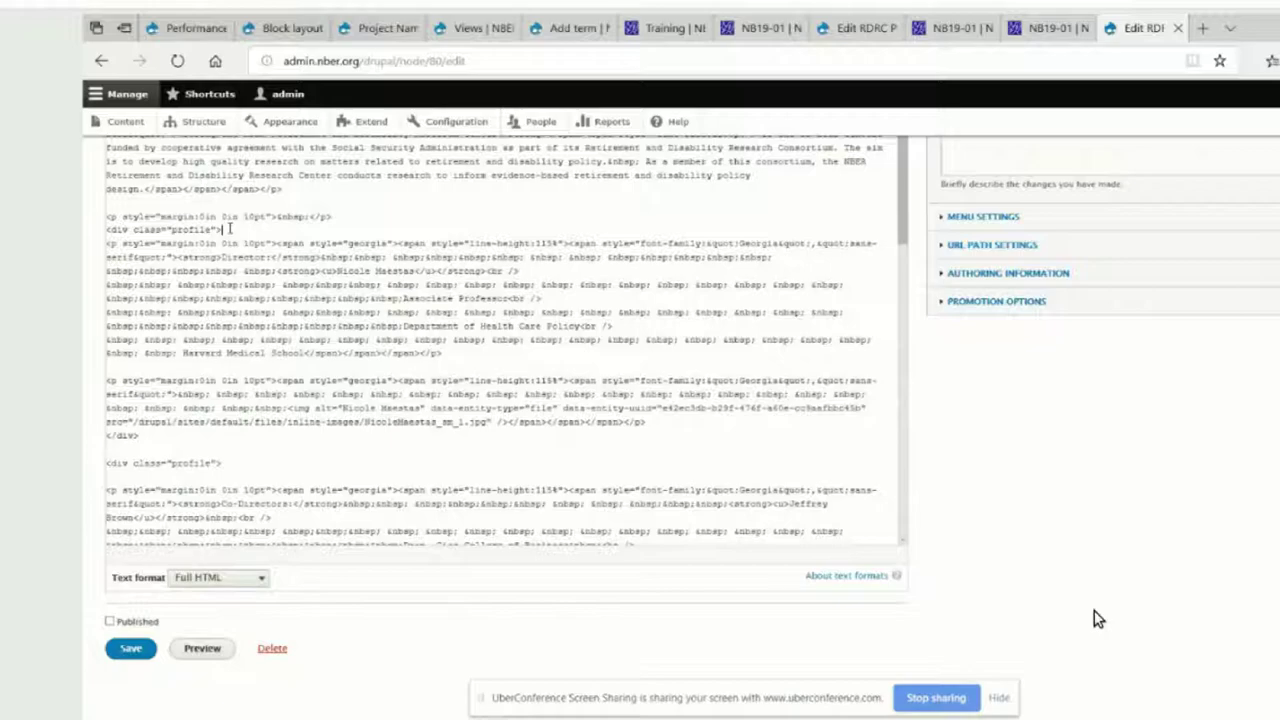
click(340, 217)
key(Return)
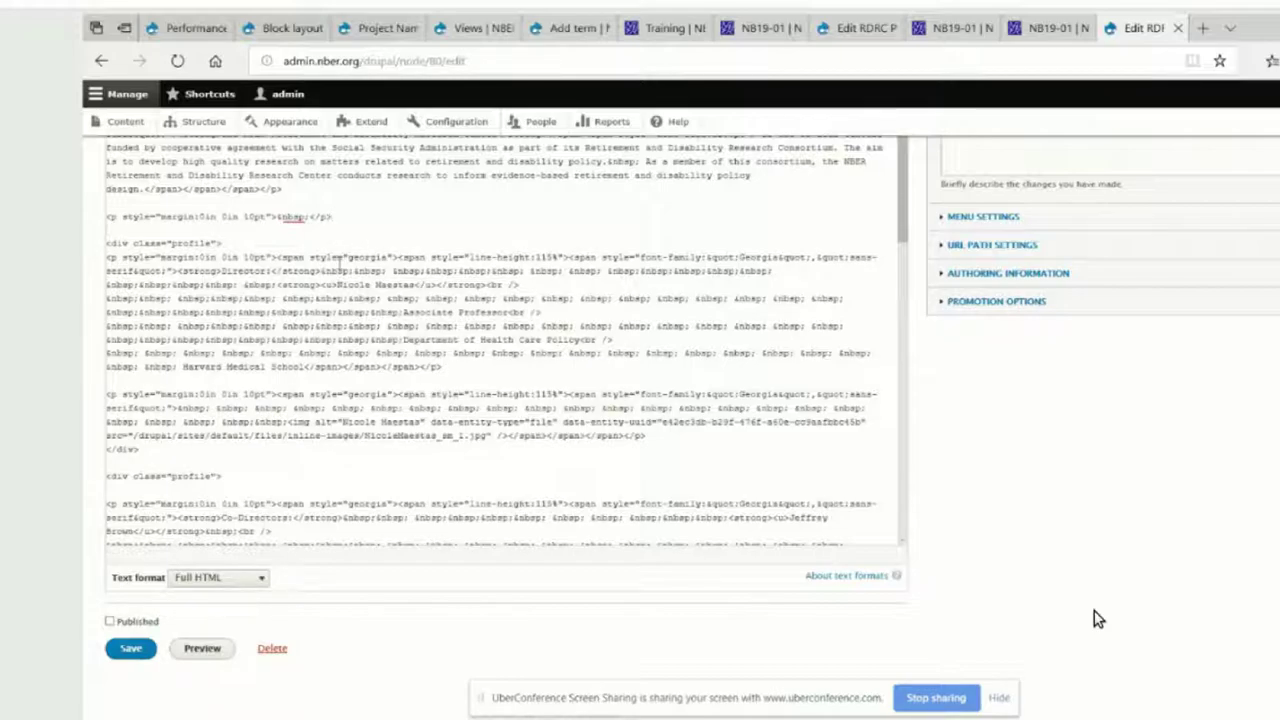
text(<div)
text(id=)
text(profiles)
key(BackSpace)
key(BackSpace)
key(BackSpace)
key(BackSpace)
key(BackSpace)
key(BackSpace)
key(BackSpace)
key(BackSpace)
text("profiles")
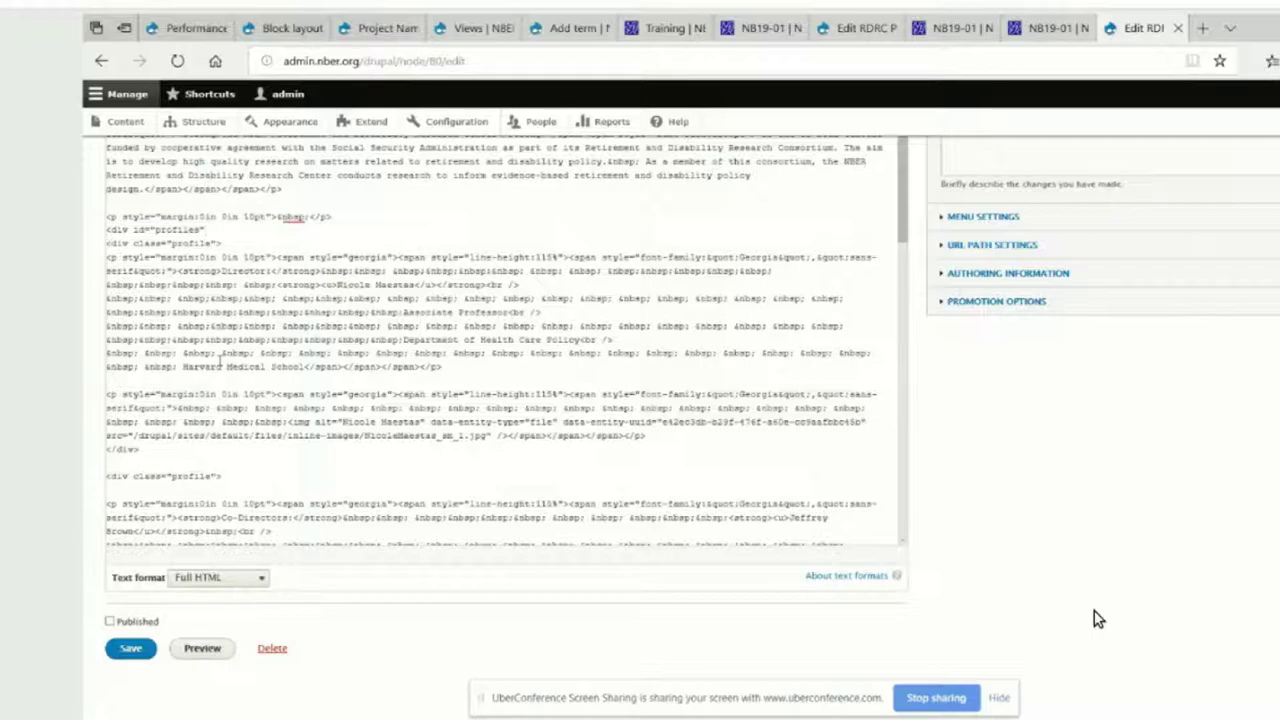
text(>)
click(356, 219)
key(Return)
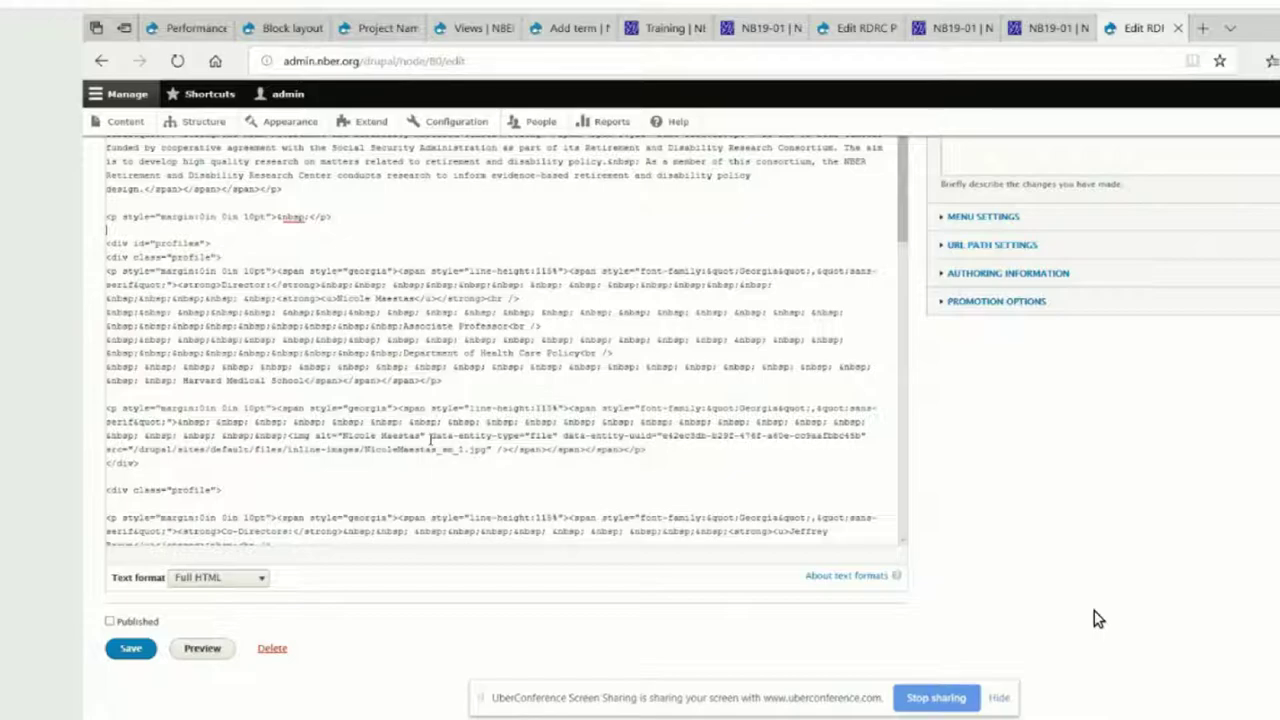
- Save the Home Alternative page and review the director and advisor entries on the rendered page
click(133, 649)
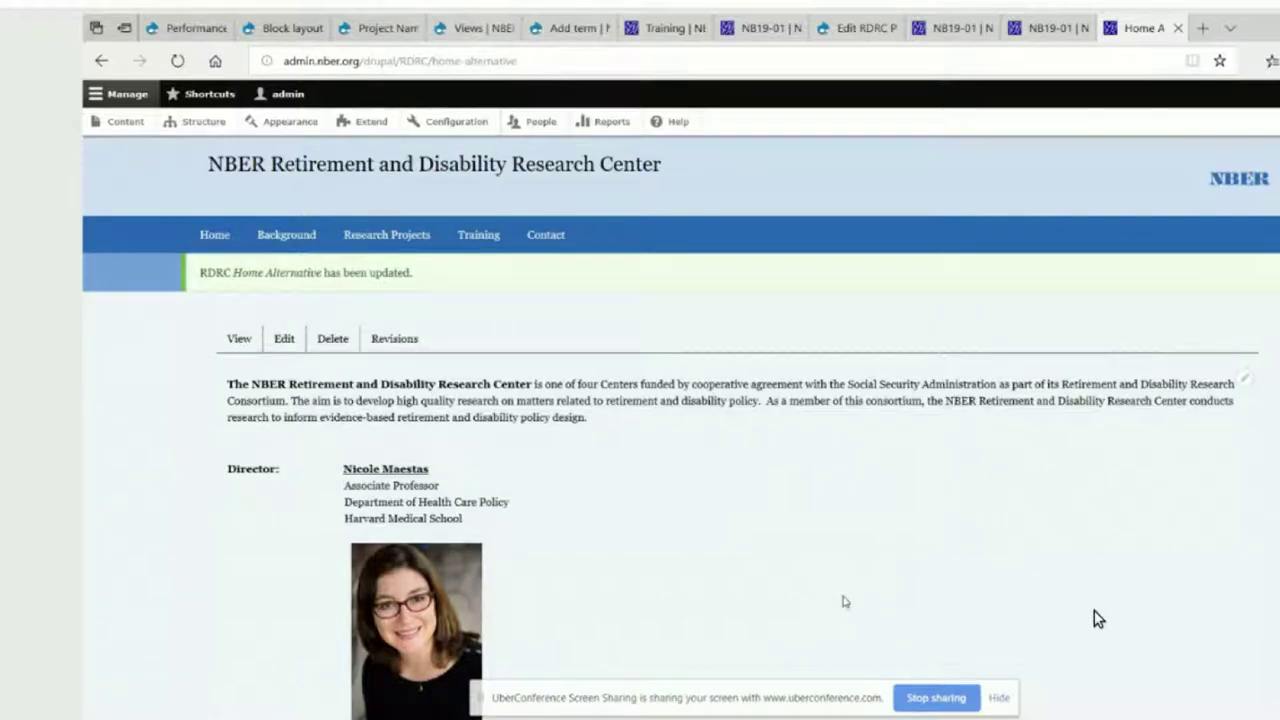
scroll(1097, 619, down, 7)
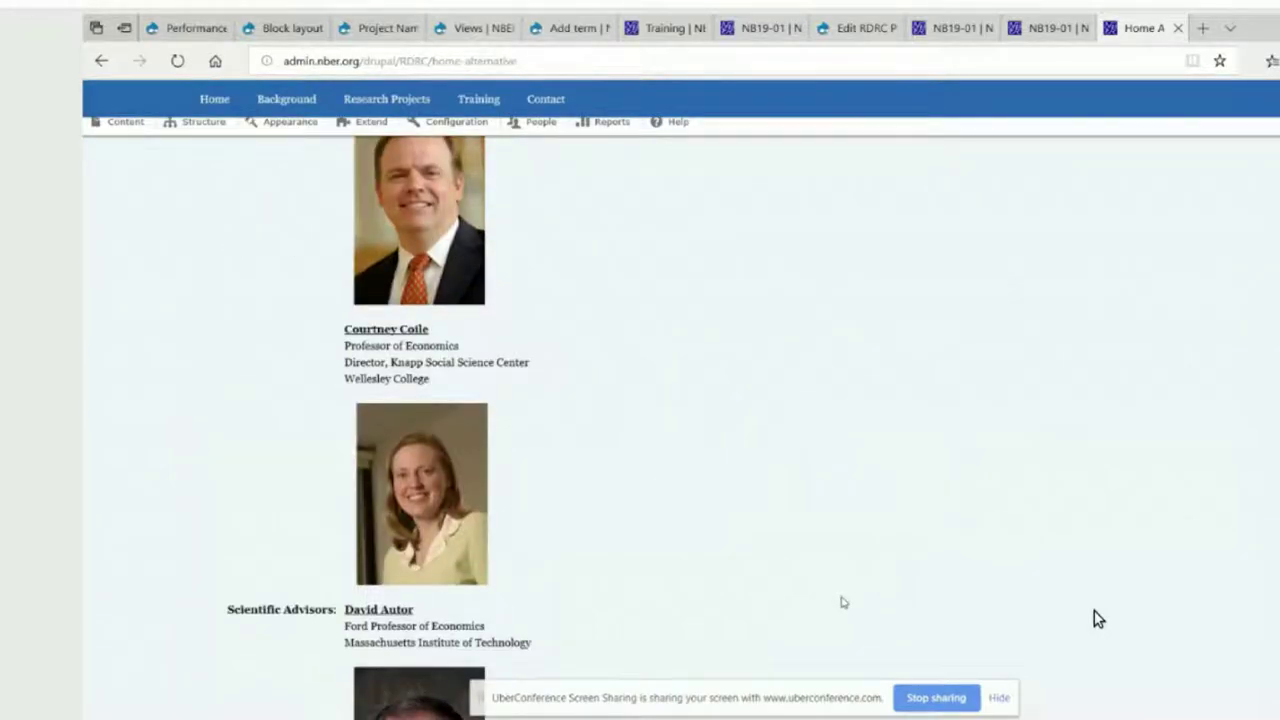
scroll(1097, 619, down, 5)
scroll(1097, 619, up, 15)
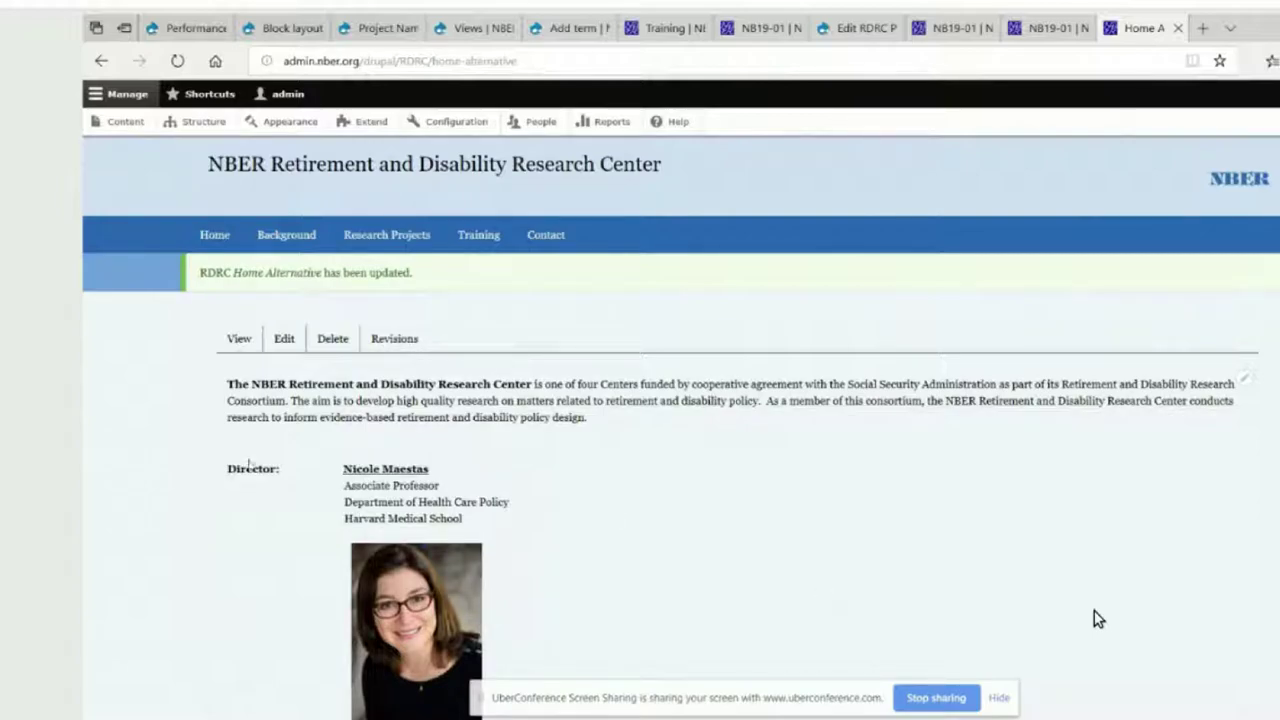
- Inspect the Director's photo element on the rendered page in the browser's developer tools
drag(229, 465, 480, 527)
scroll(450, 569, down, 4)
click(480, 527)
right_click(379, 195)
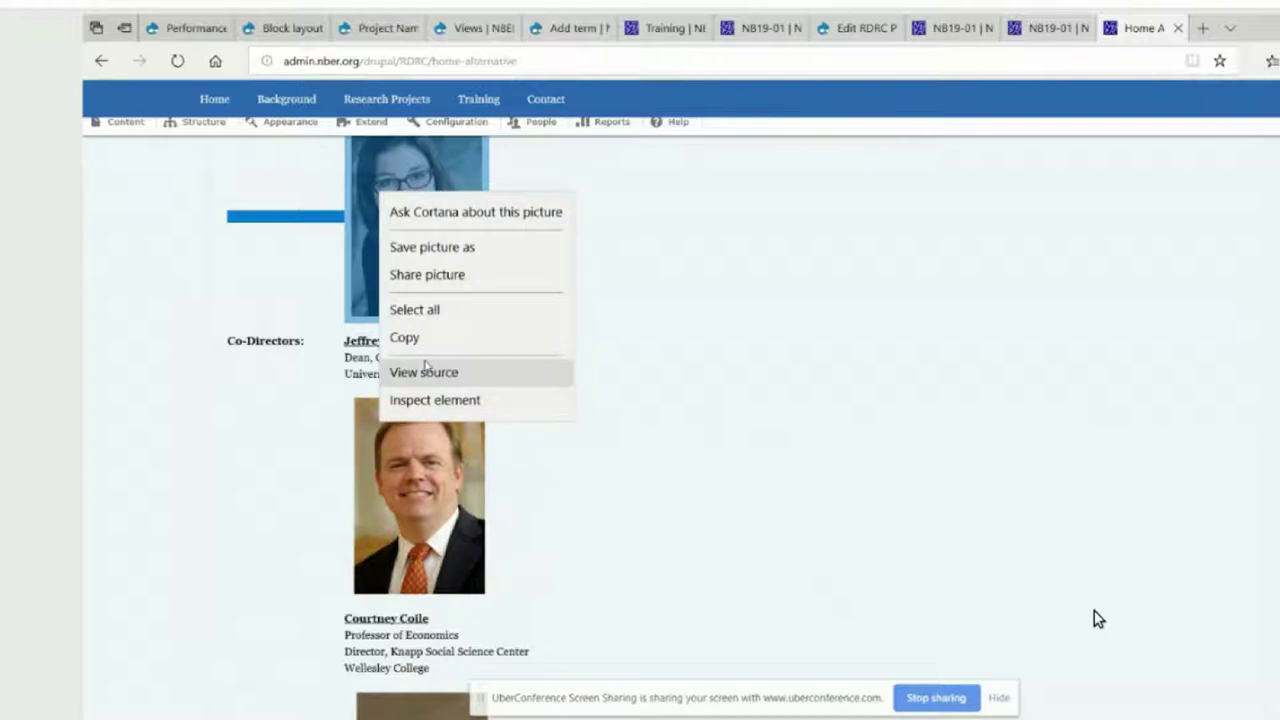
click(435, 400)
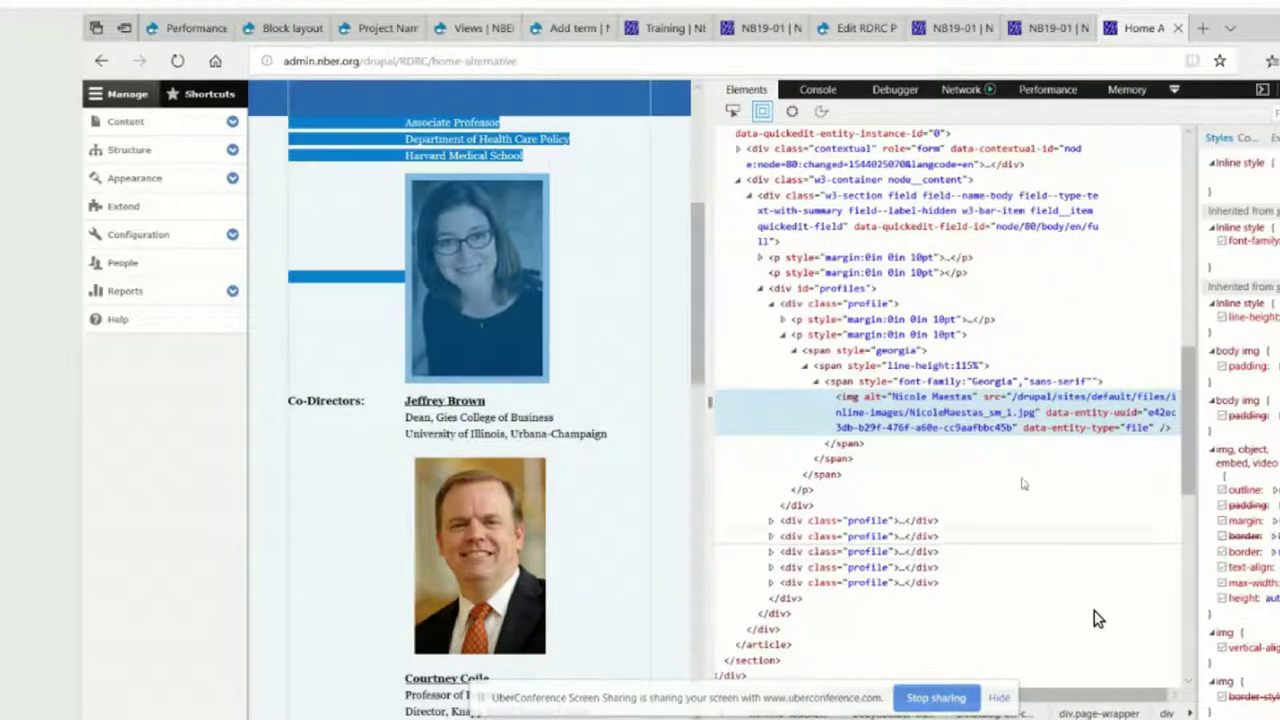
- Select the Director's <div class="profile"> in the element tree and collapse it to examine the structure inside <div id="profiles">
key(Up)
key(Up)
key(Up)
key(Up)
key(Up)
key(Up)
key(Up)
key(Down)
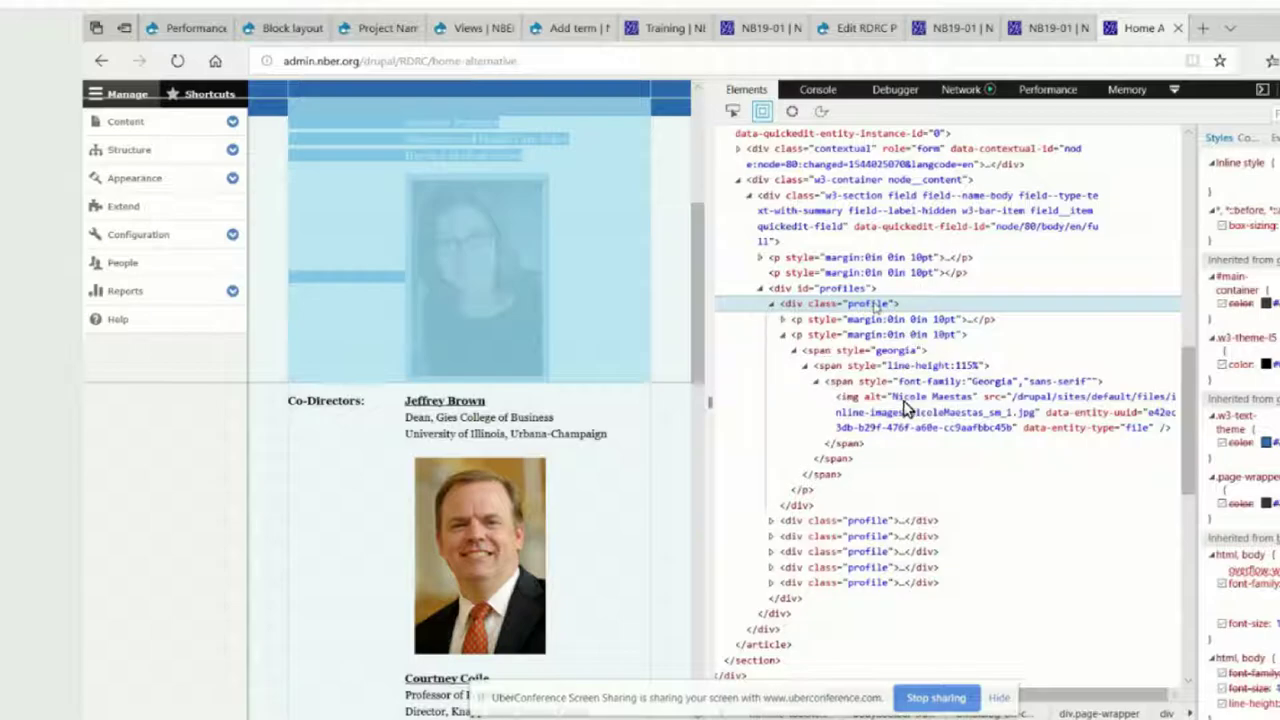
click(771, 304)
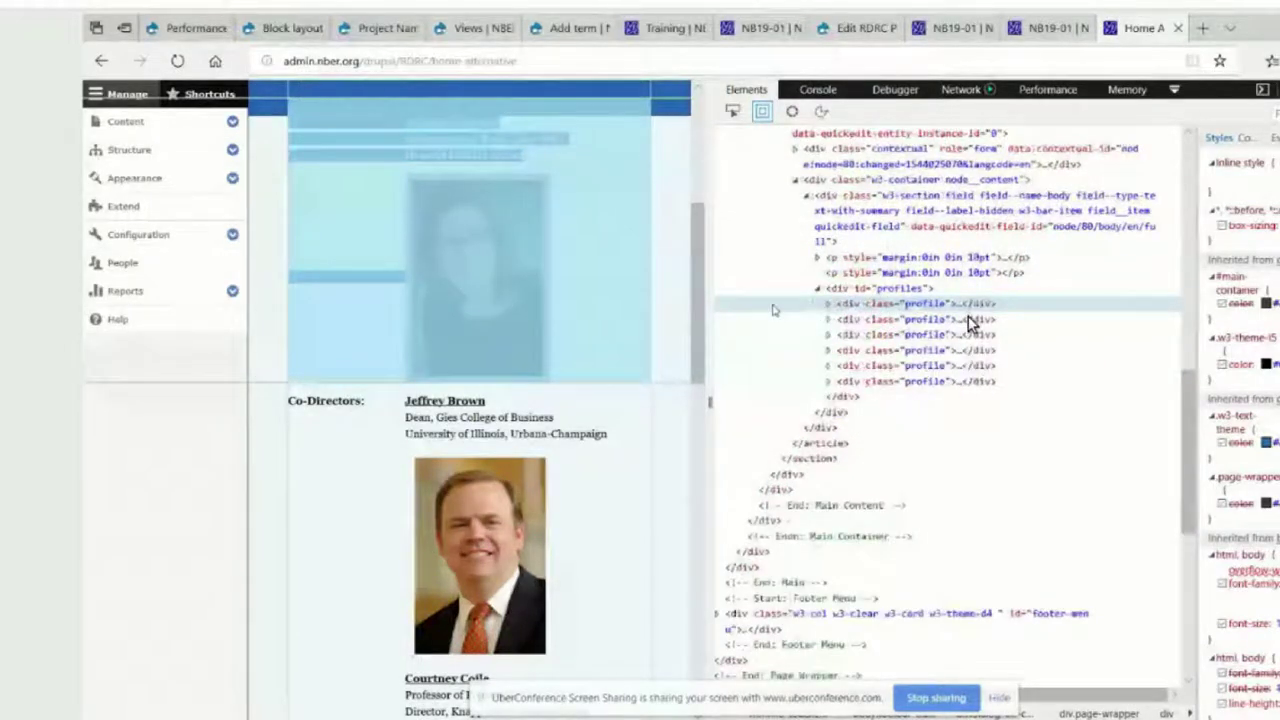
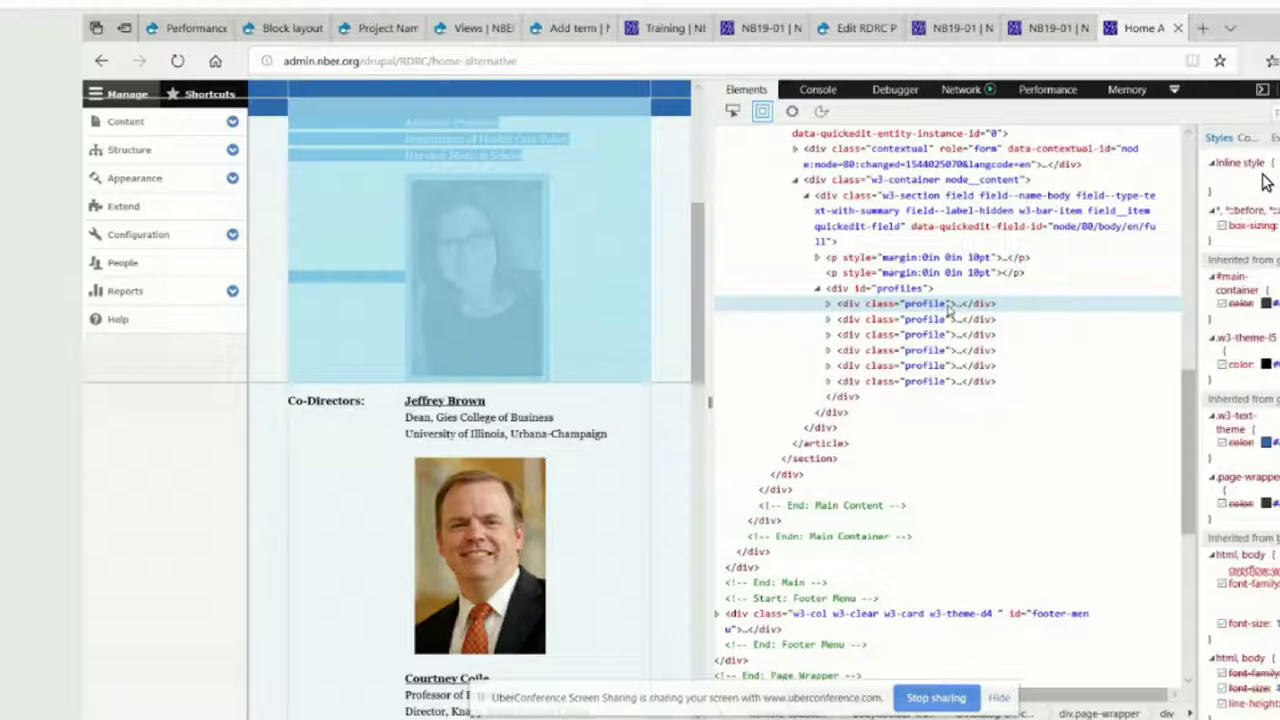
right_click(947, 311)
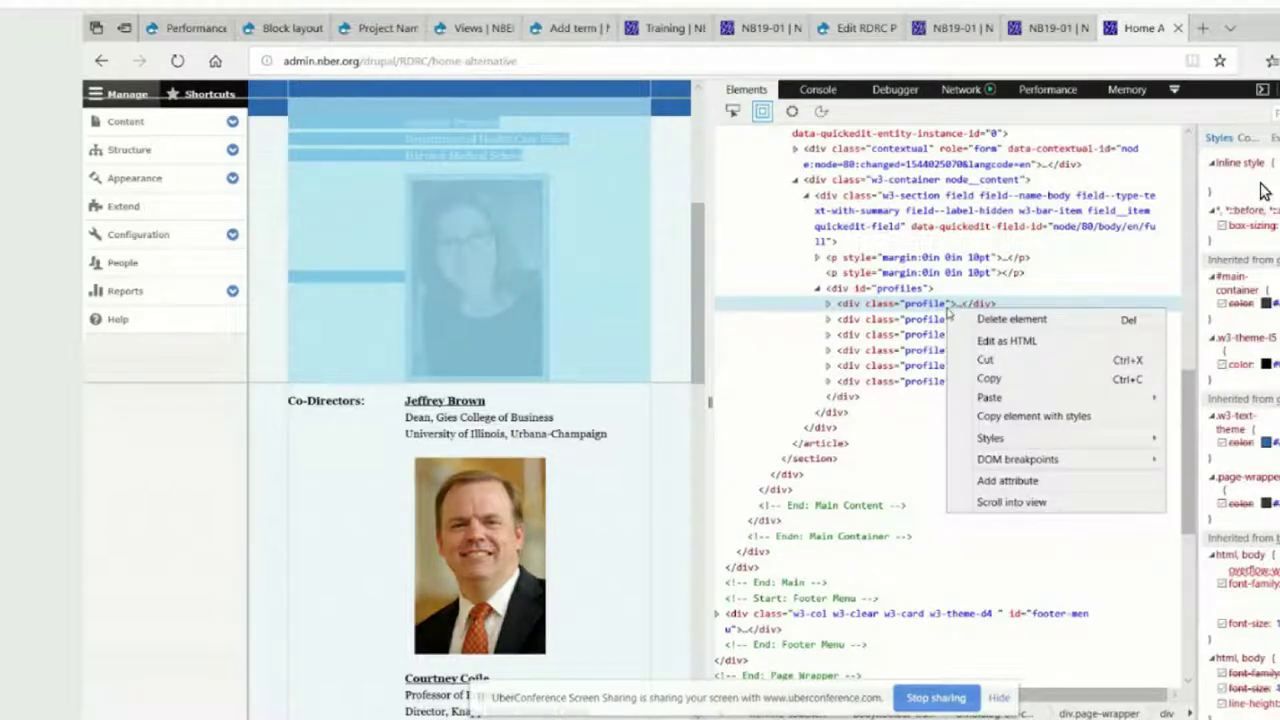
click(1256, 196)
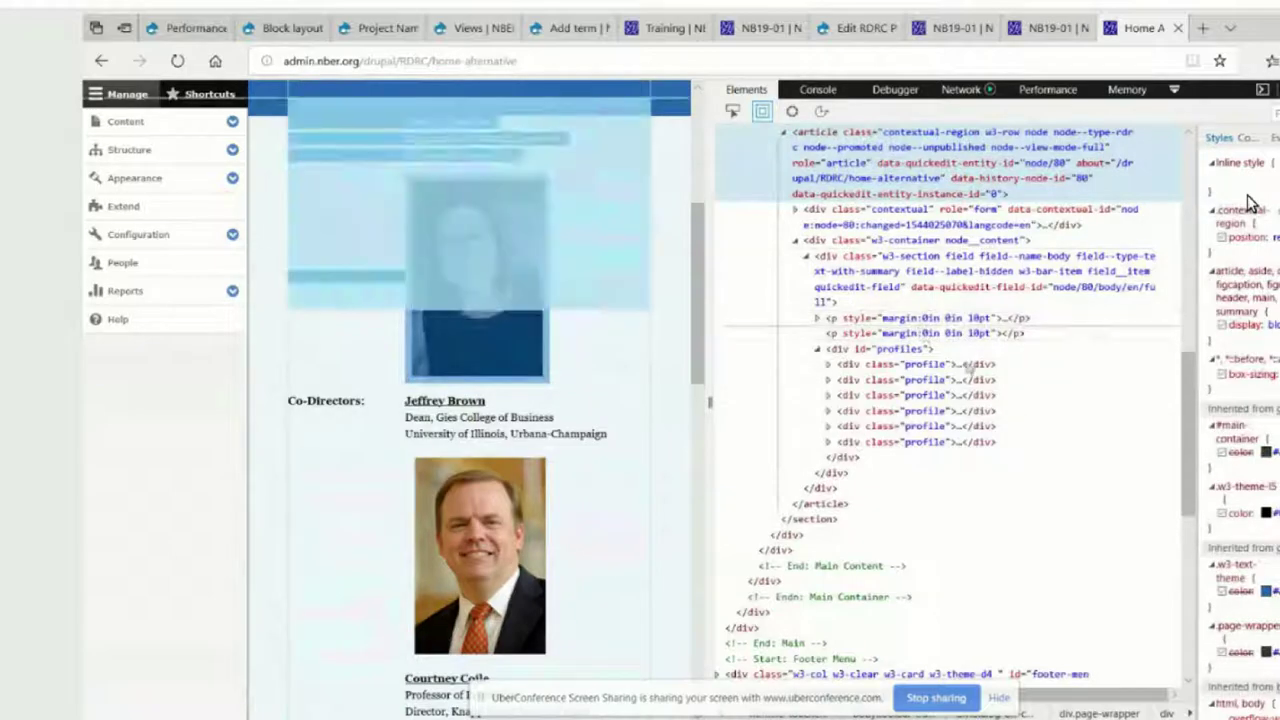
- Add the inline style float: left to the first <div class="profile"> inside <div id="profiles">
click(934, 364)
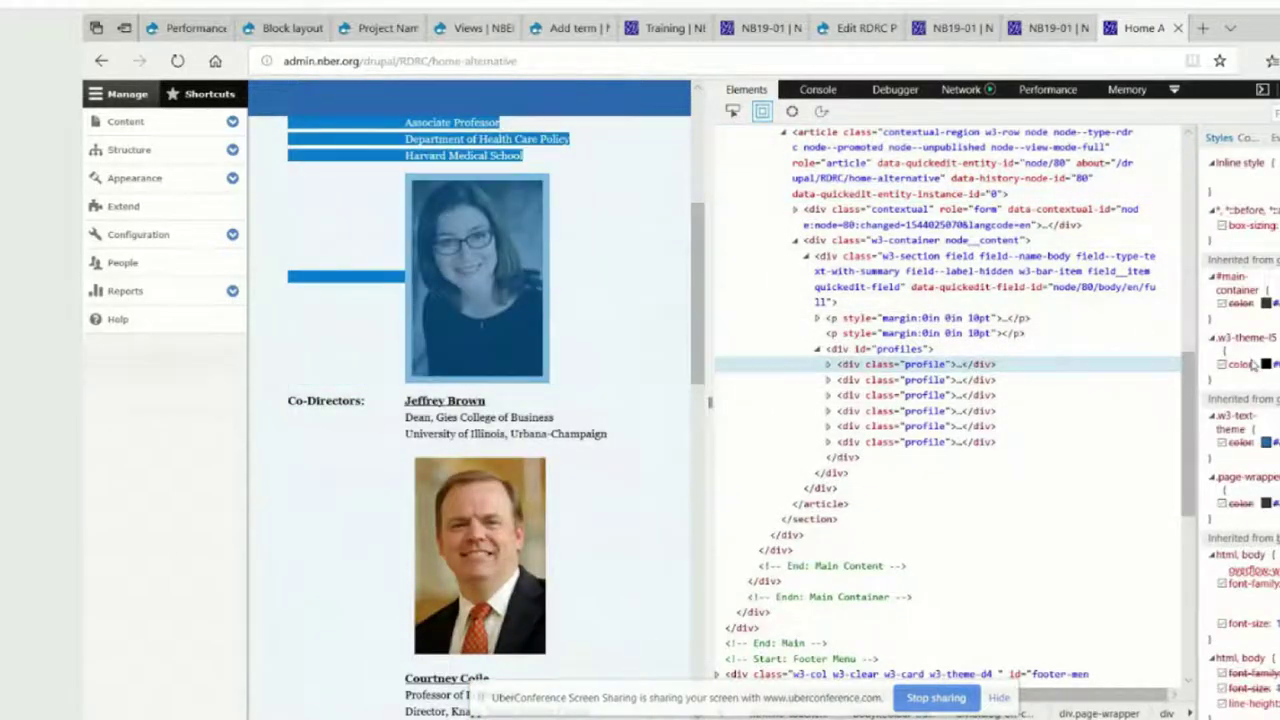
scroll(1240, 300, down, 1)
scroll(1250, 220, up, 1)
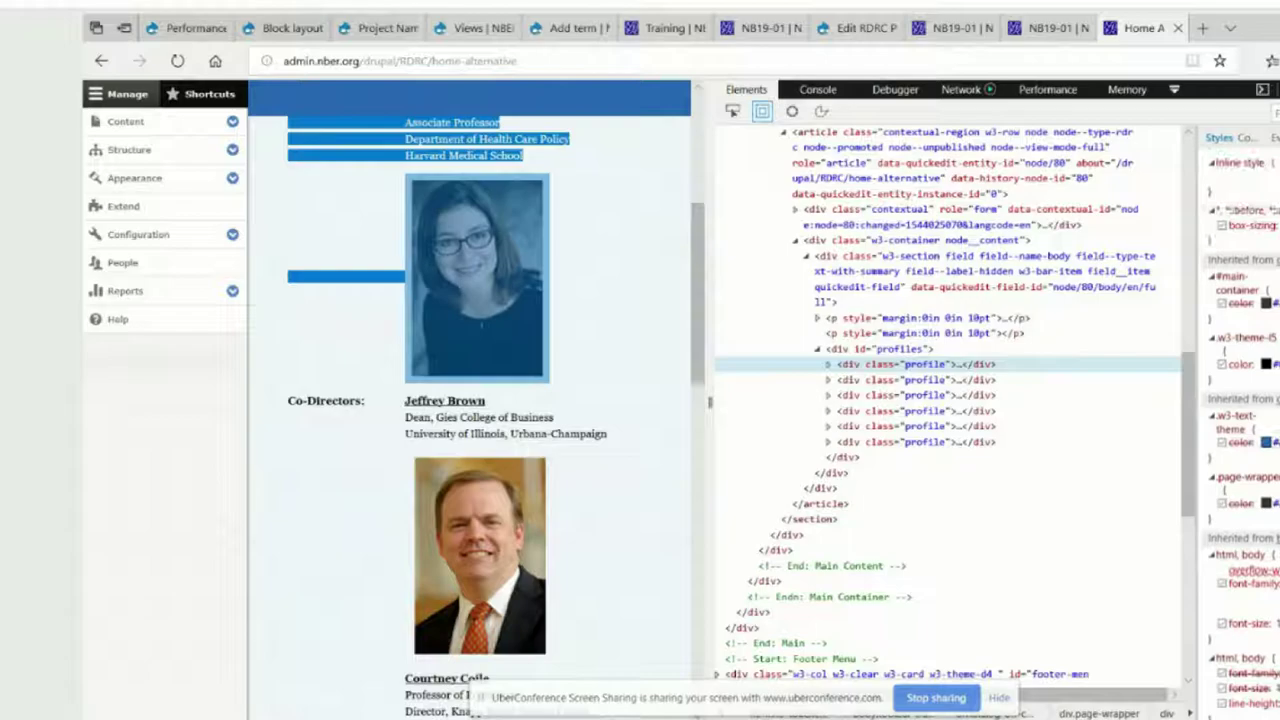
click(1254, 187)
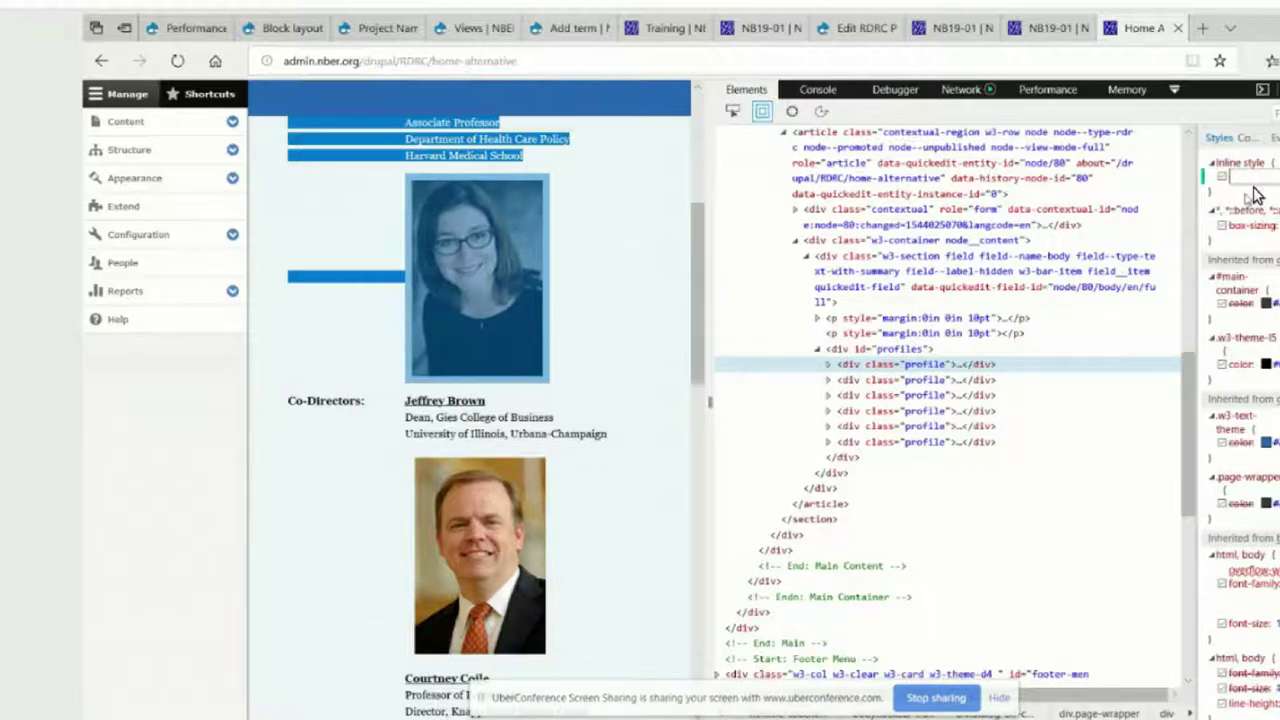
text(float: left)
key(Return)
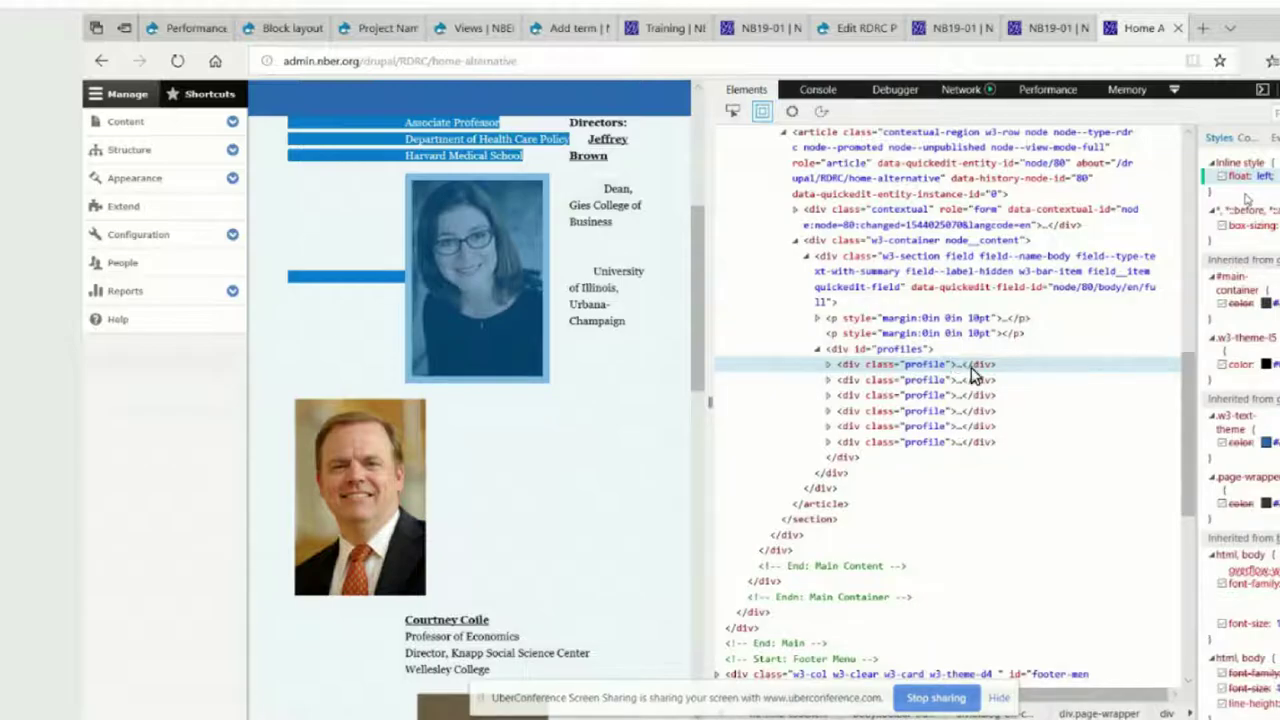
- Add the inline style float: left to the second <div class="profile">
click(880, 384)
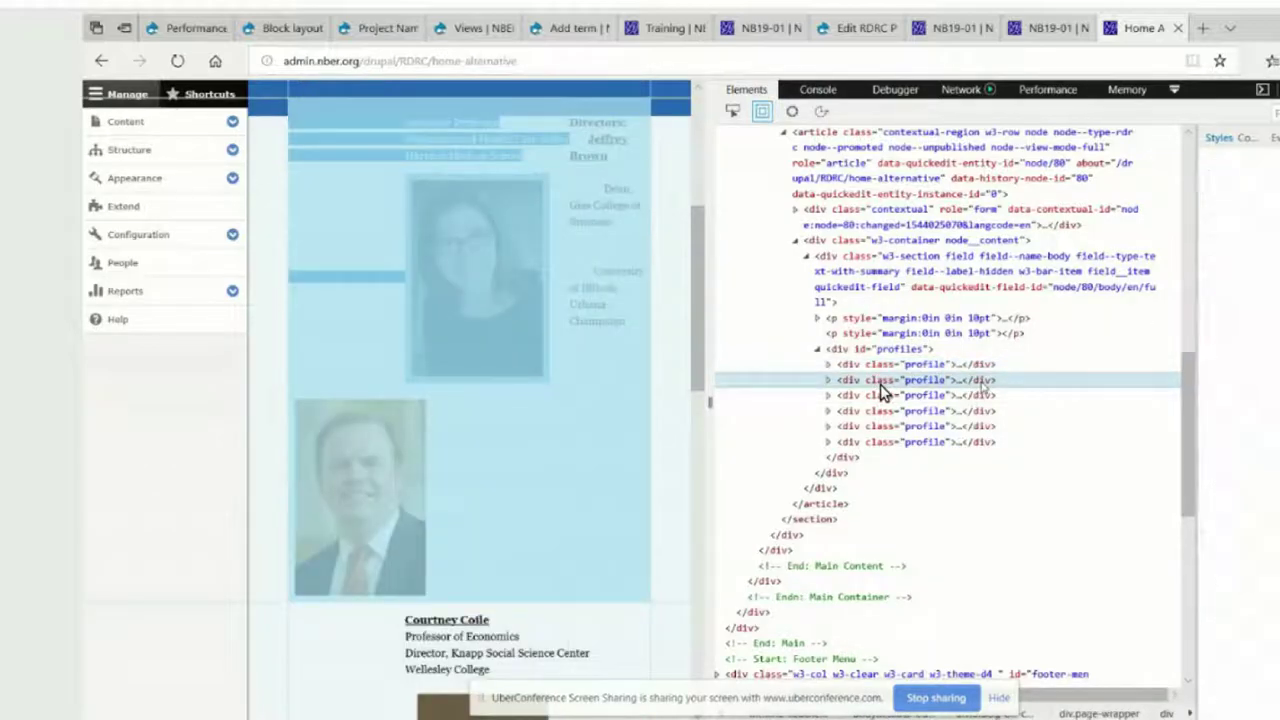
click(1240, 172)
text(fl)
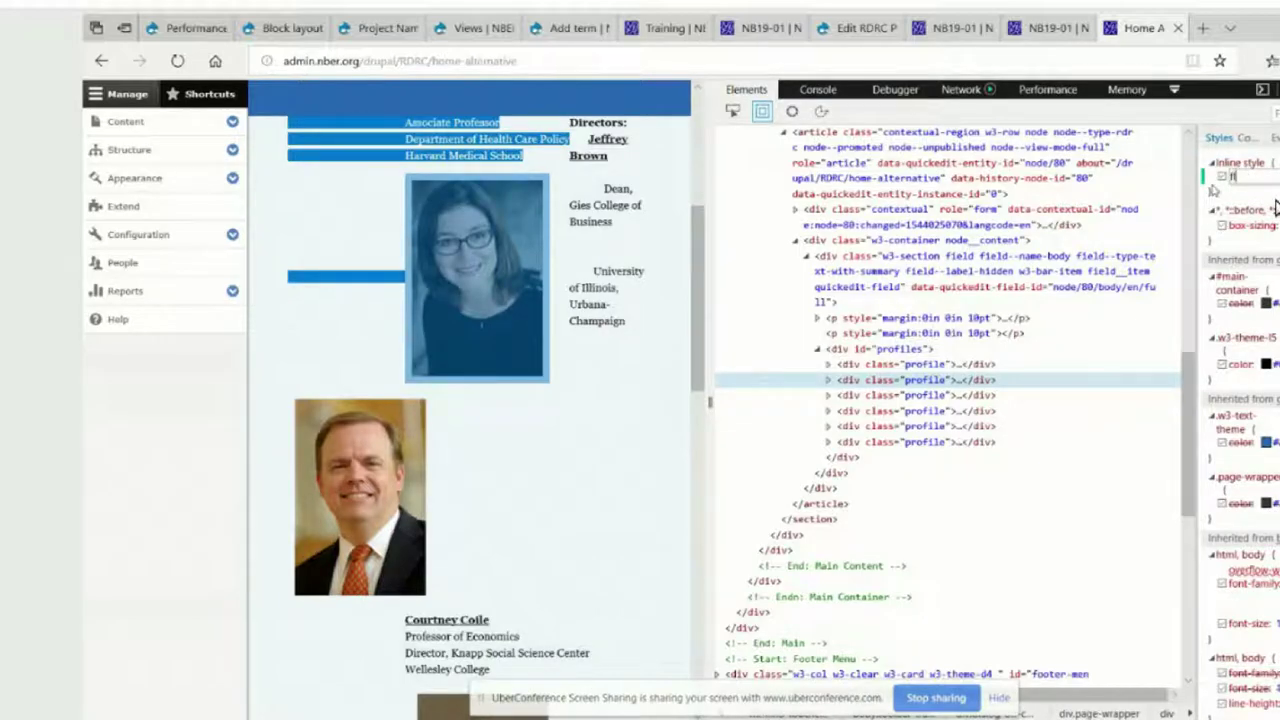
text(oat: left)
key(Return)
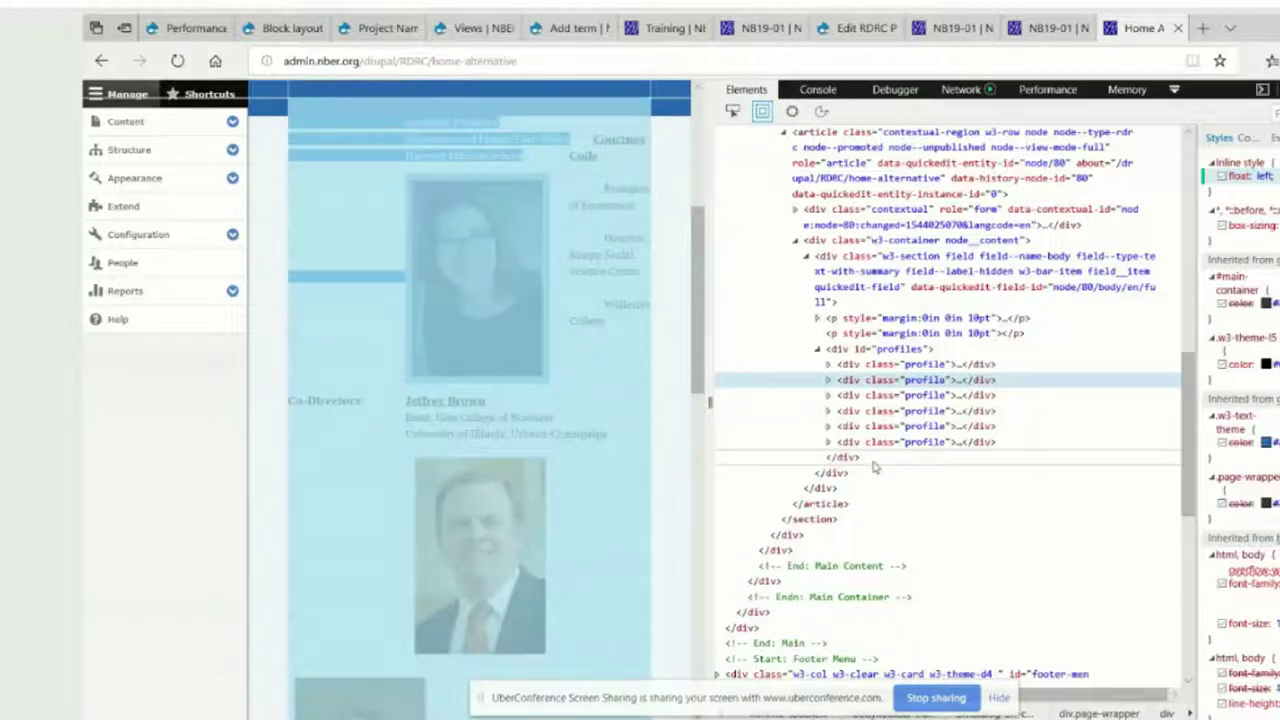
- Widen the rendered page beside the developer tools and examine how the director, co-director and advisor profiles are laid out
drag(708, 430, 762, 425)
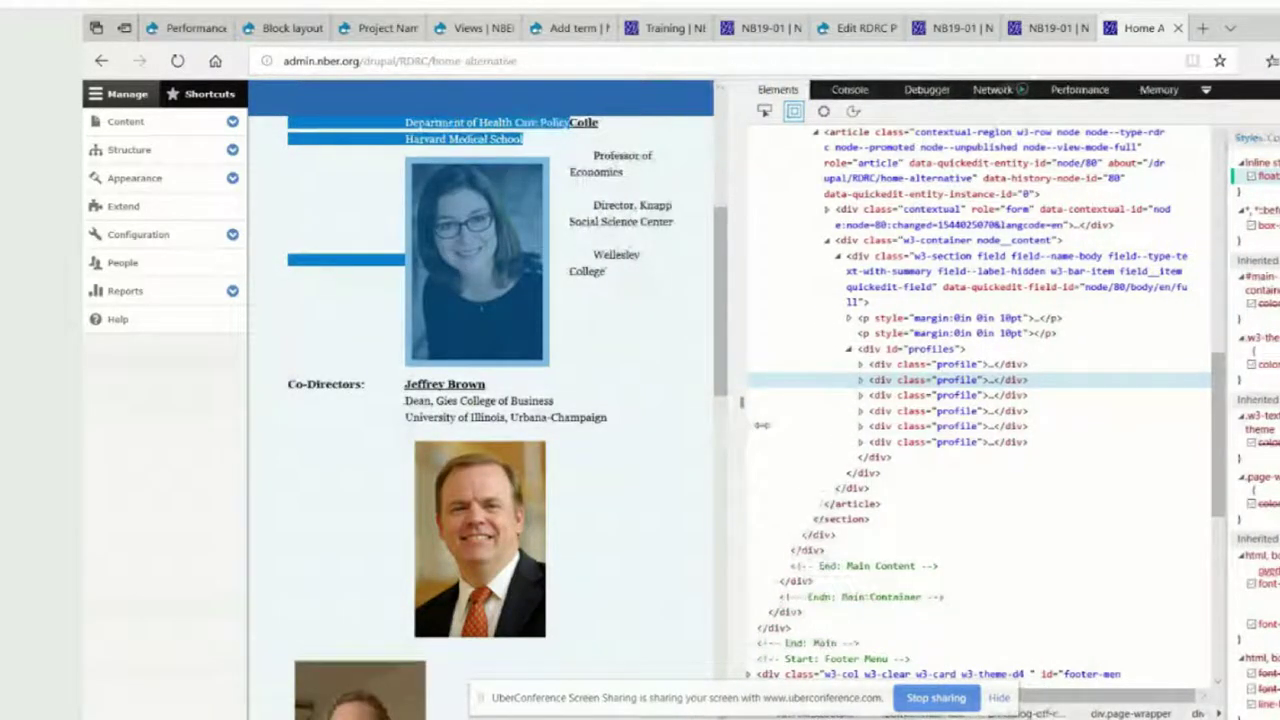
drag(762, 425, 1140, 425)
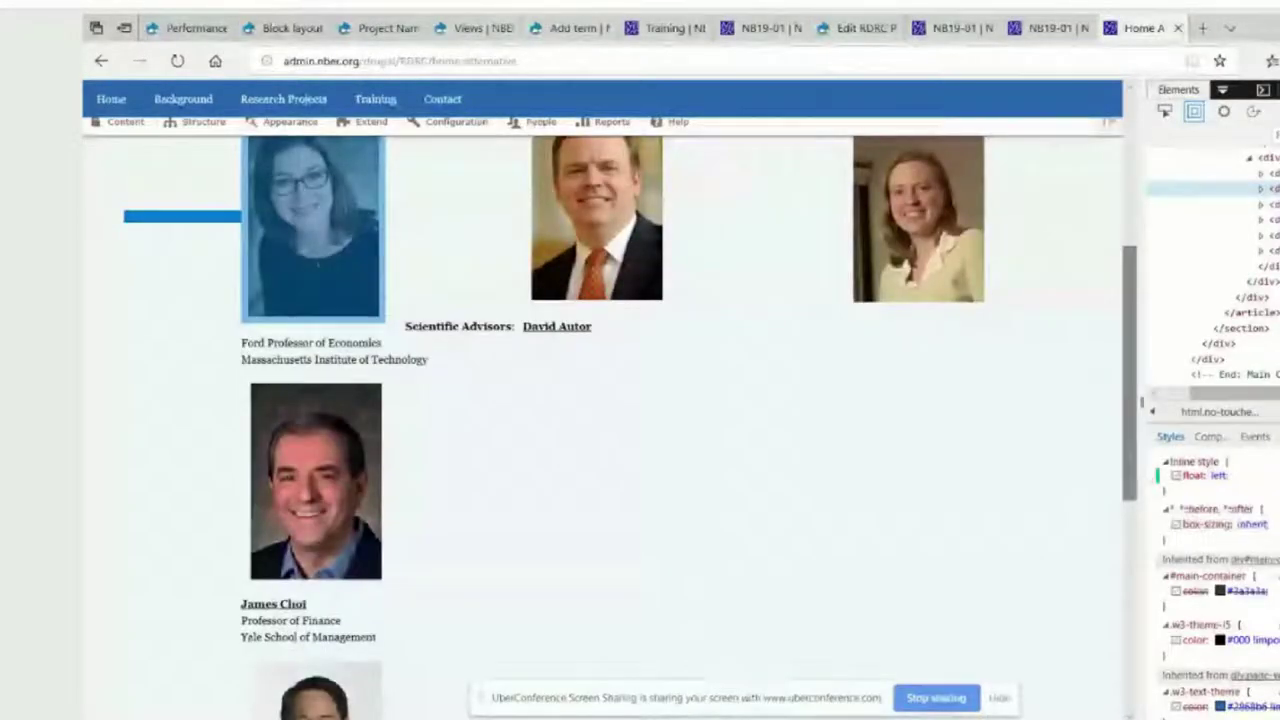
scroll(985, 347, up, 5)
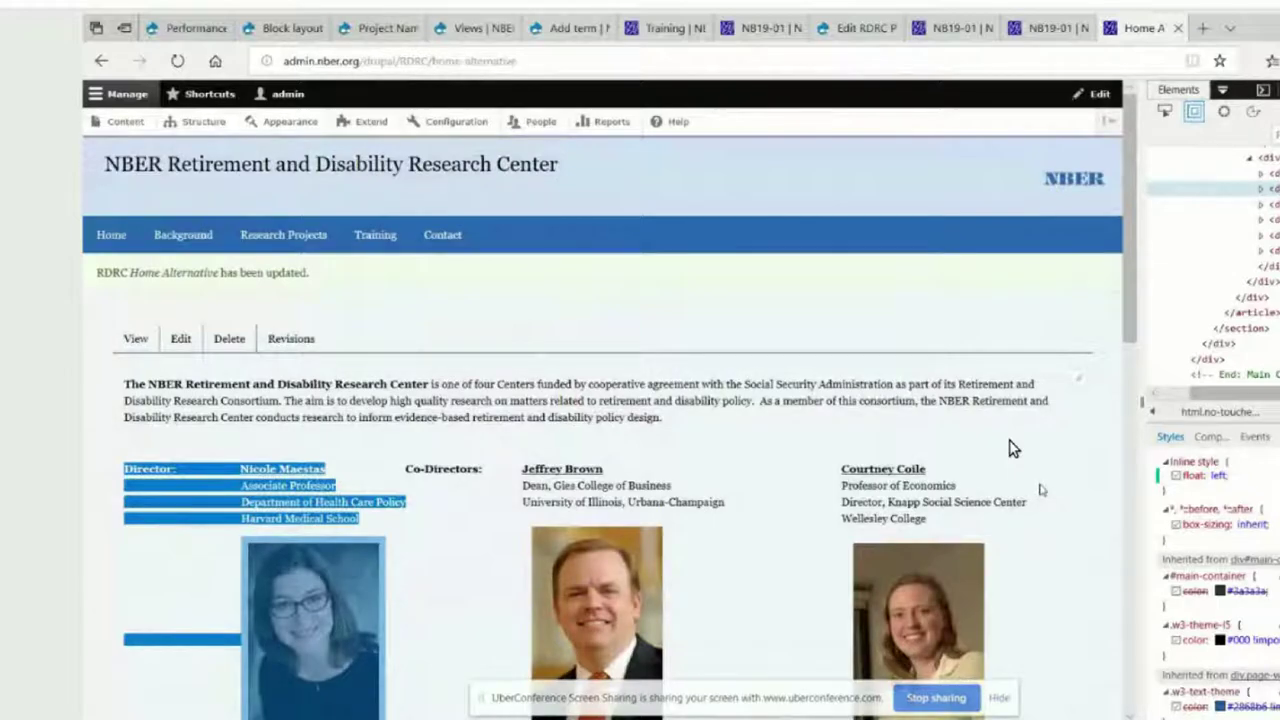
scroll(1010, 448, down, 3)
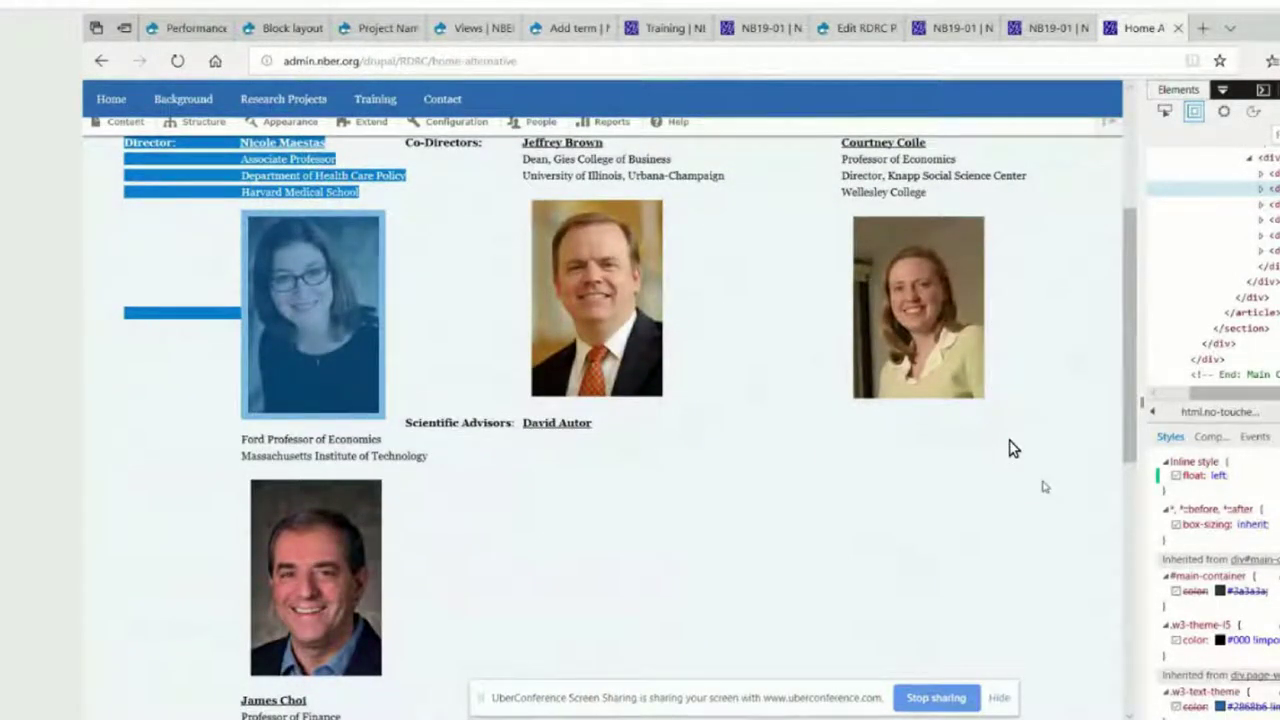
scroll(1010, 447, up, 3)
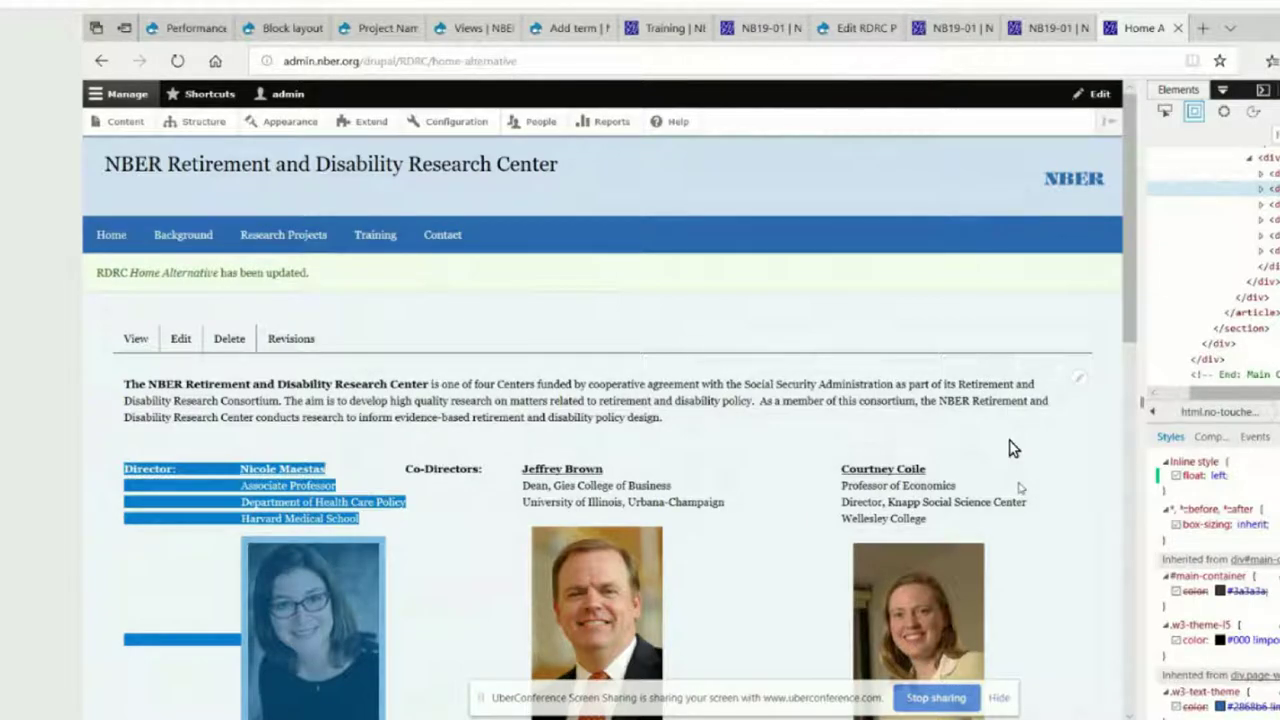
click(1012, 448)
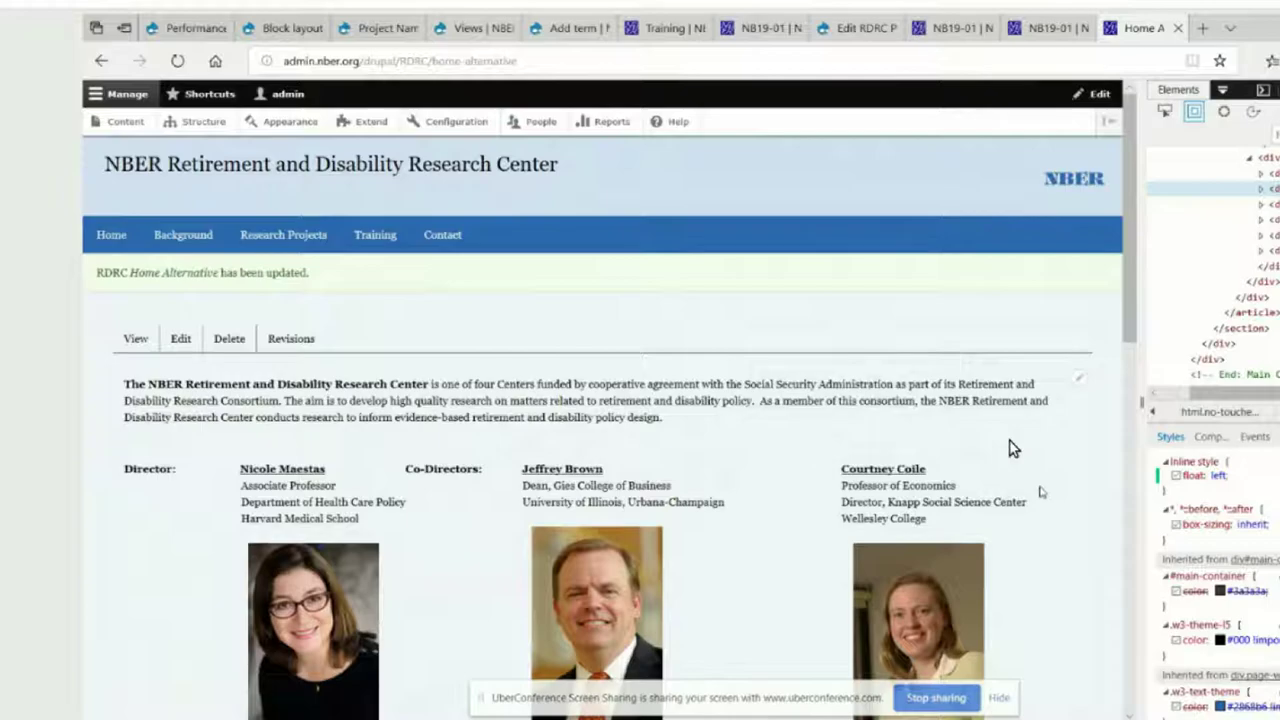
scroll(1012, 448, down, 2)
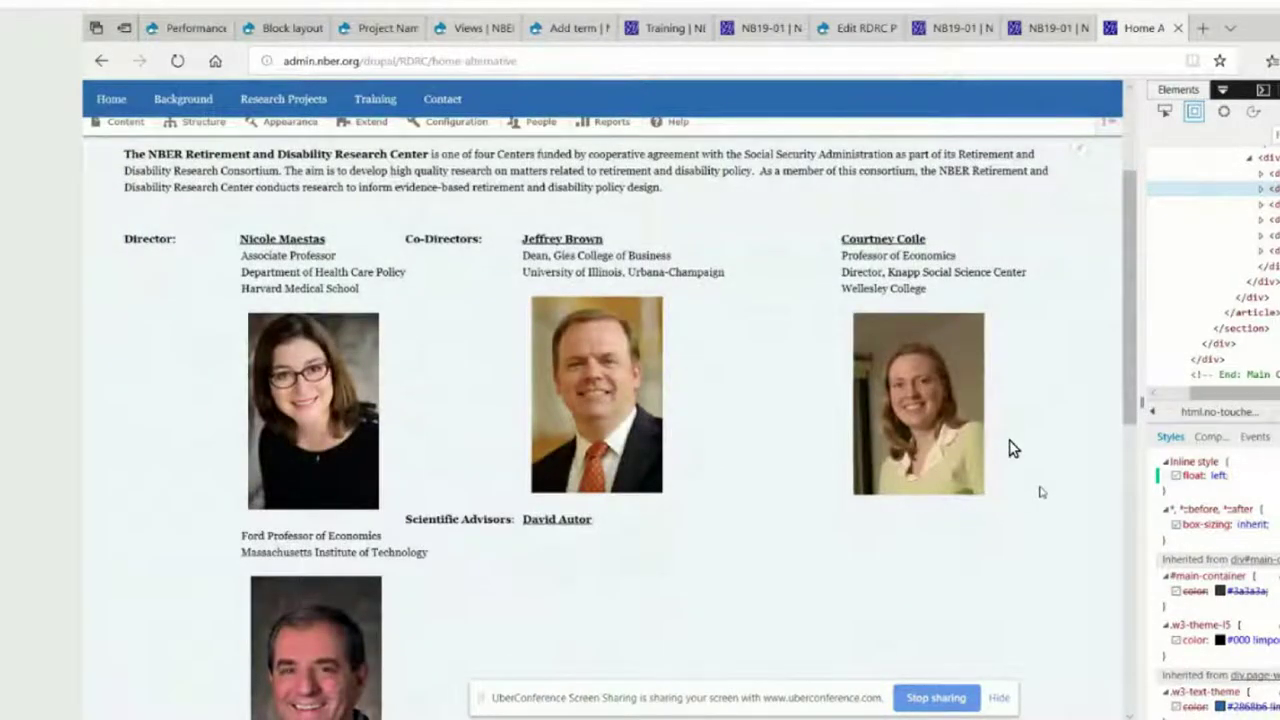
scroll(1012, 448, down, 4)
scroll(1012, 448, up, 2)
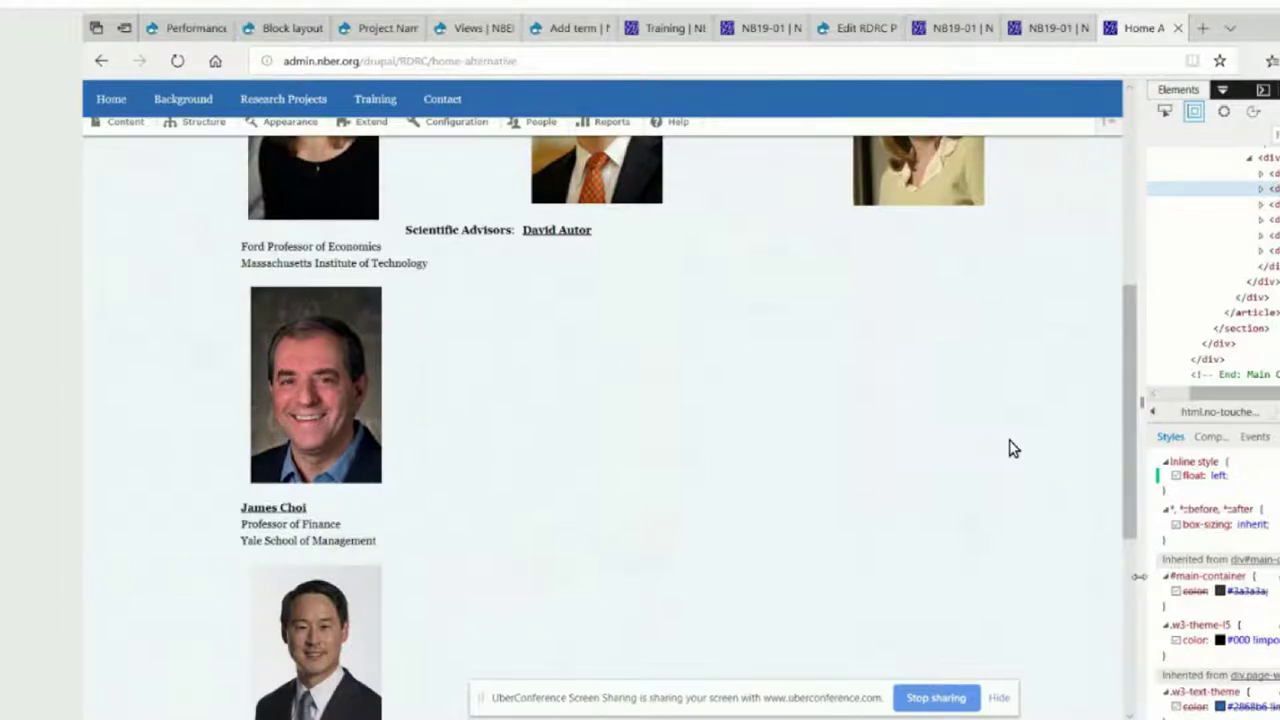
- Enlarge the developer tools again and enter the inline style float: left for the third <div class="profile">
drag(1141, 578, 916, 563)
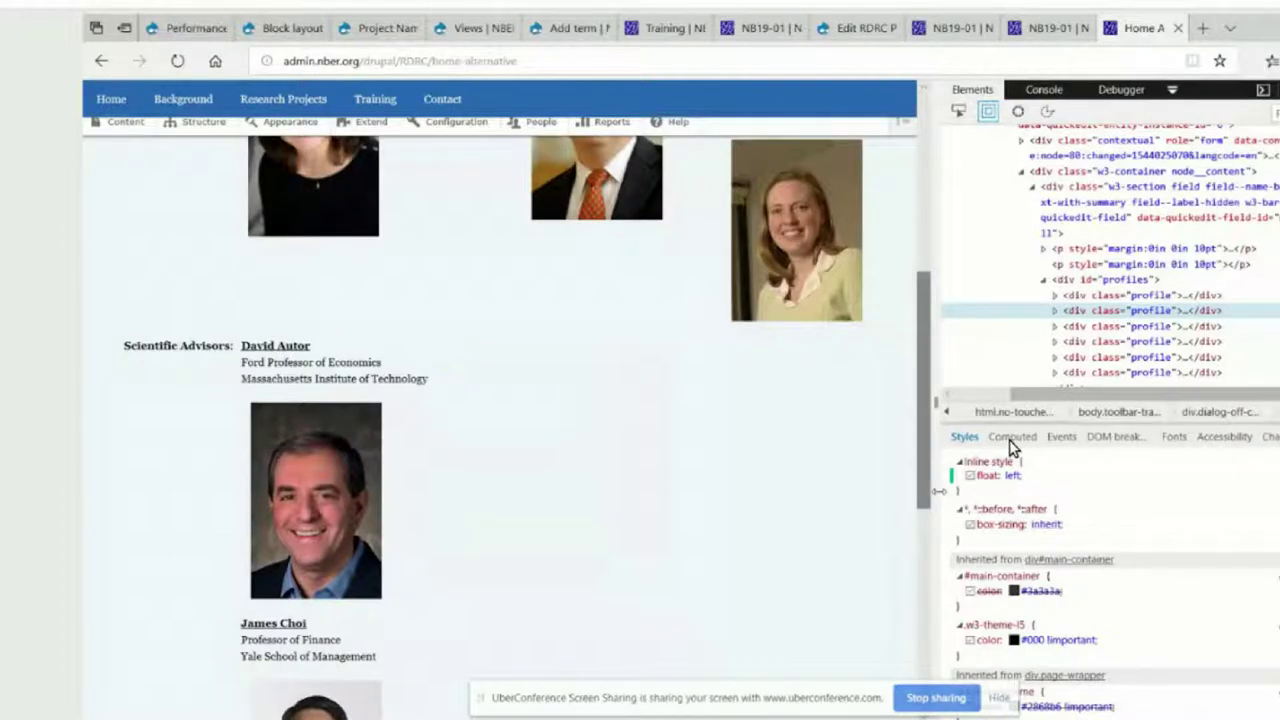
drag(938, 490, 663, 495)
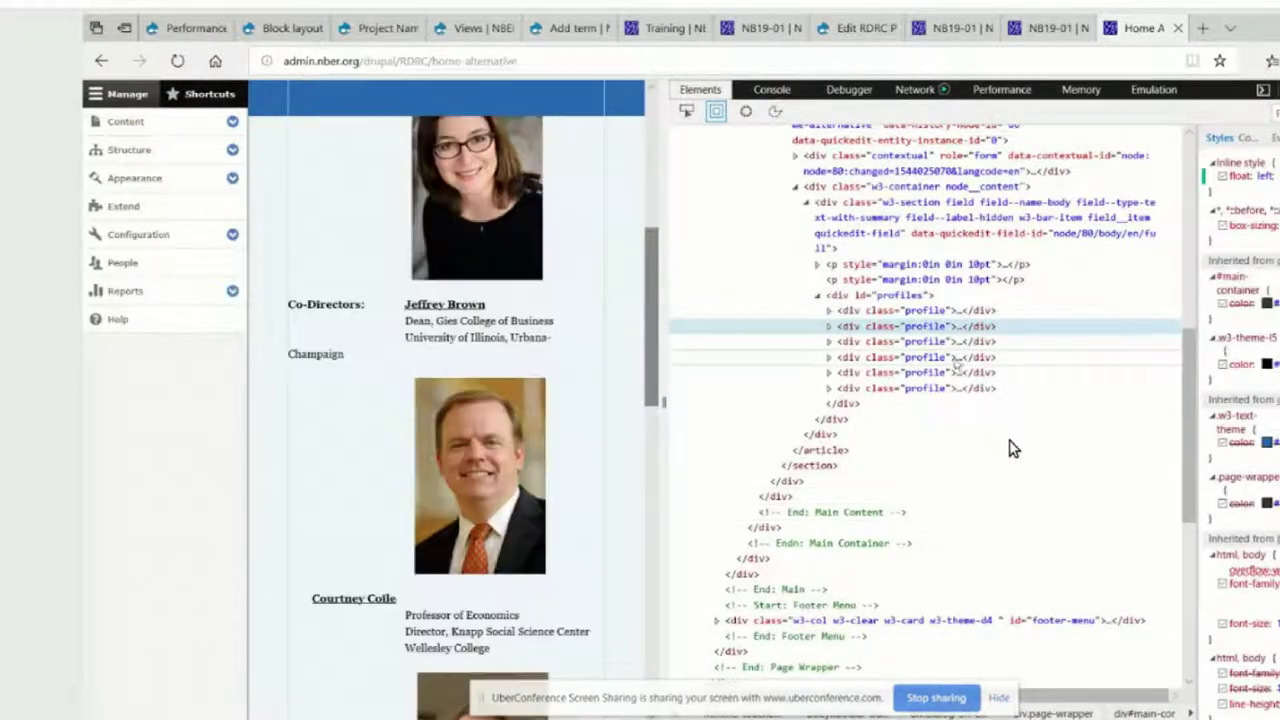
click(946, 342)
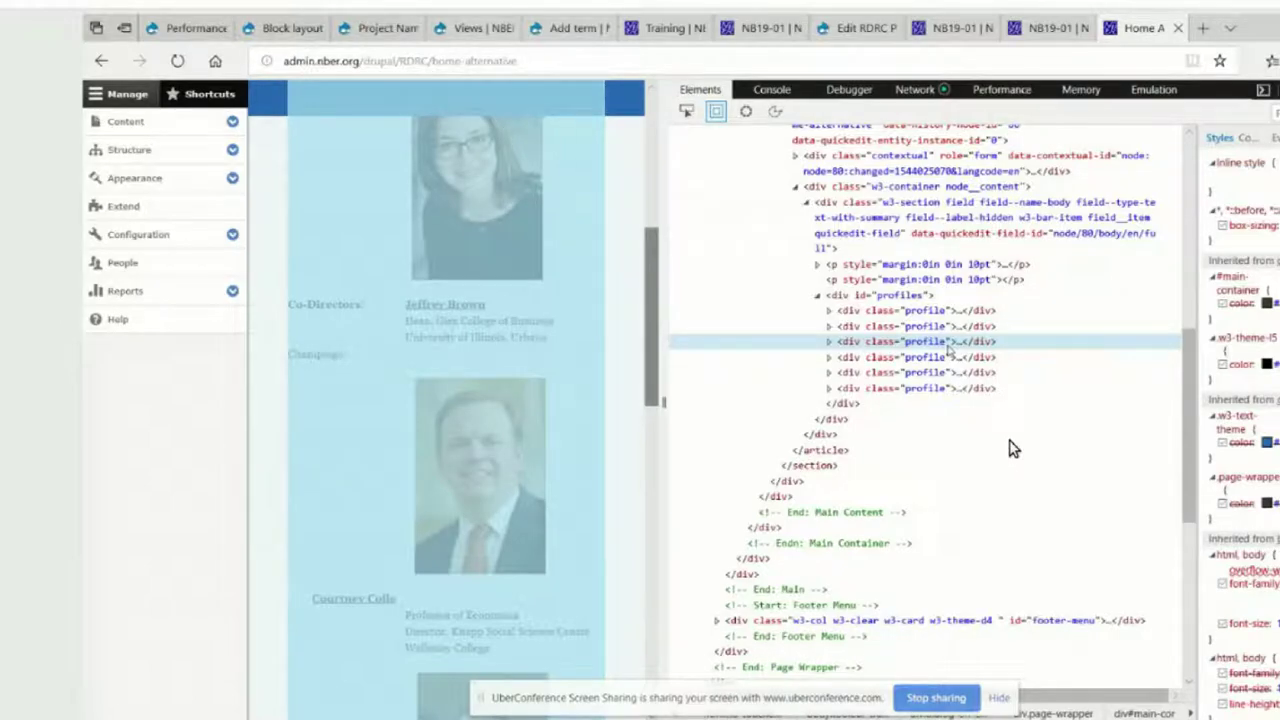
text(float)
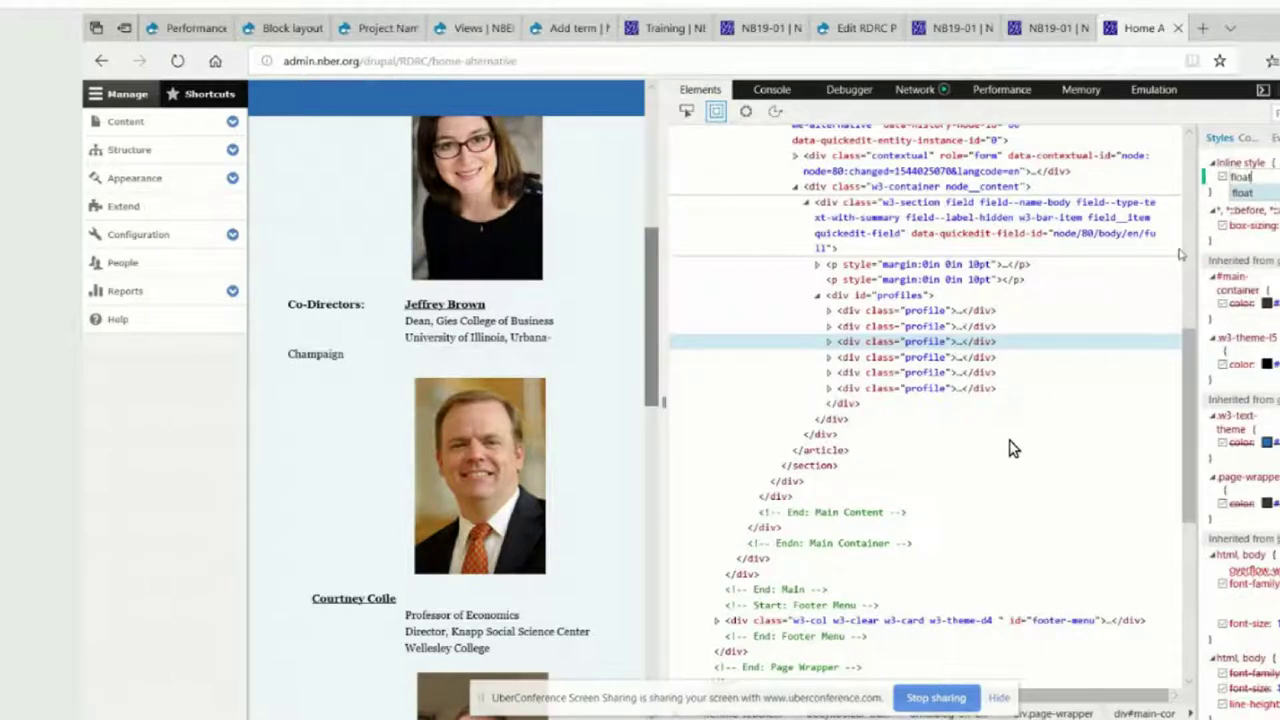
key(Tab)
key(Tab)
text(left)
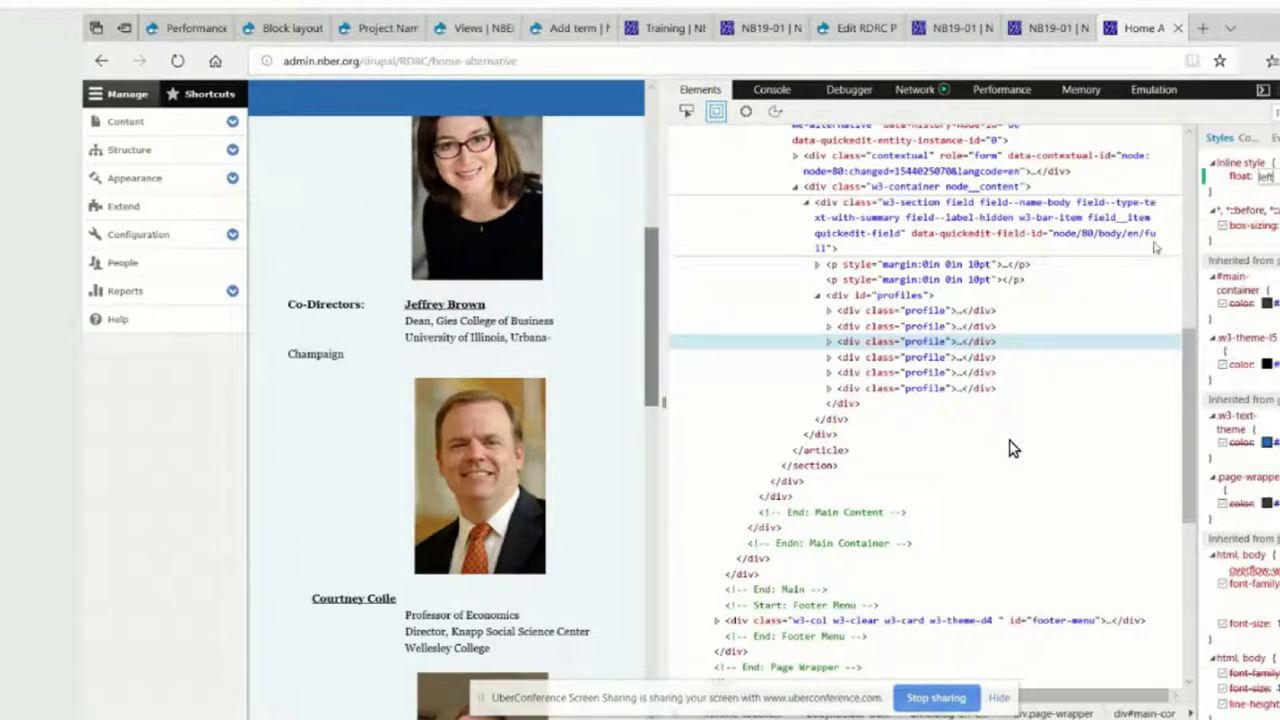
- Switch to styles.css in EditPlus and place the insertion point on empty line 85, below the last rule
key(alt+Tab)
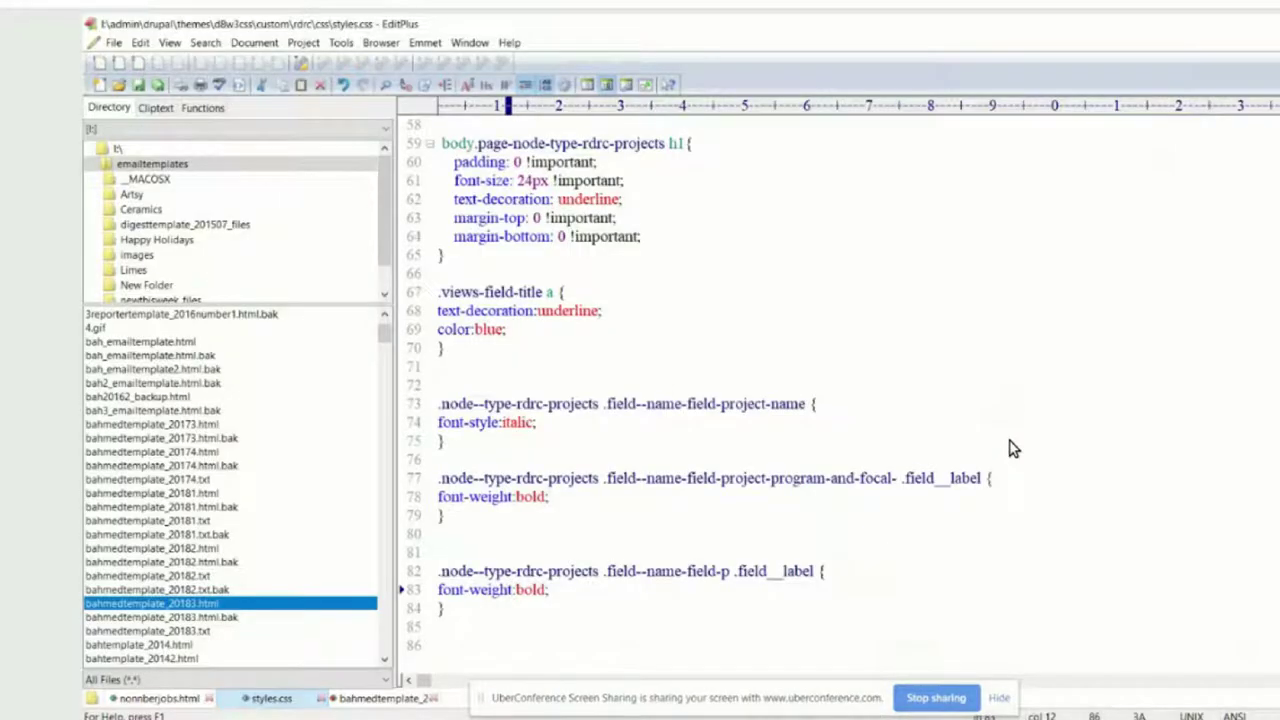
key(alt+Tab)
key(alt+Tab)
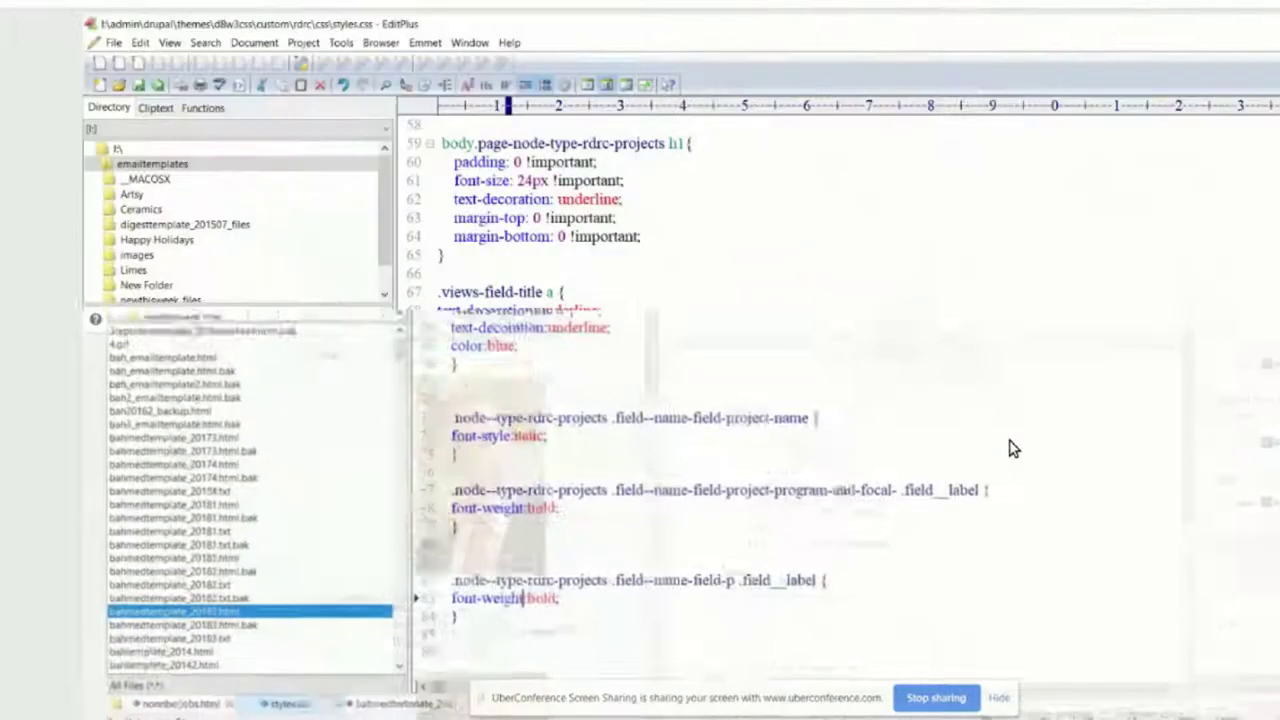
click(548, 632)
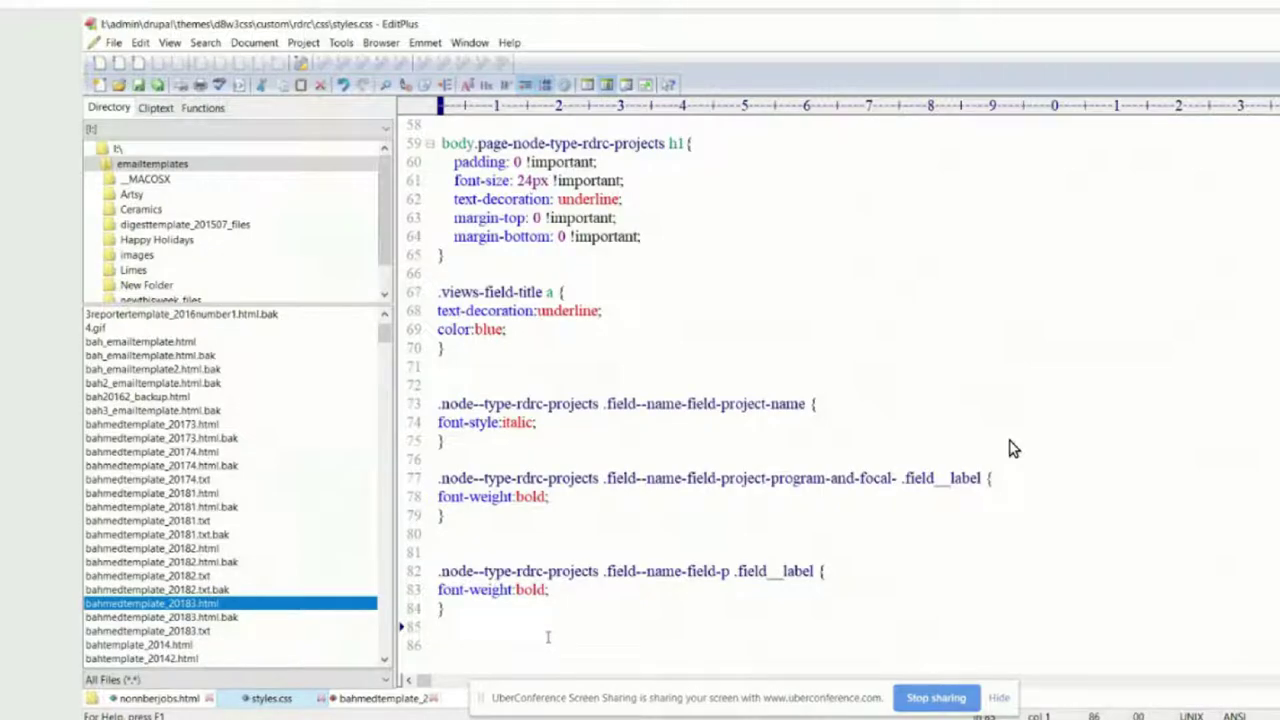
- Switch back to the browser and search the web for "css flexbox" in a new tab
mouse_move(757, 718)
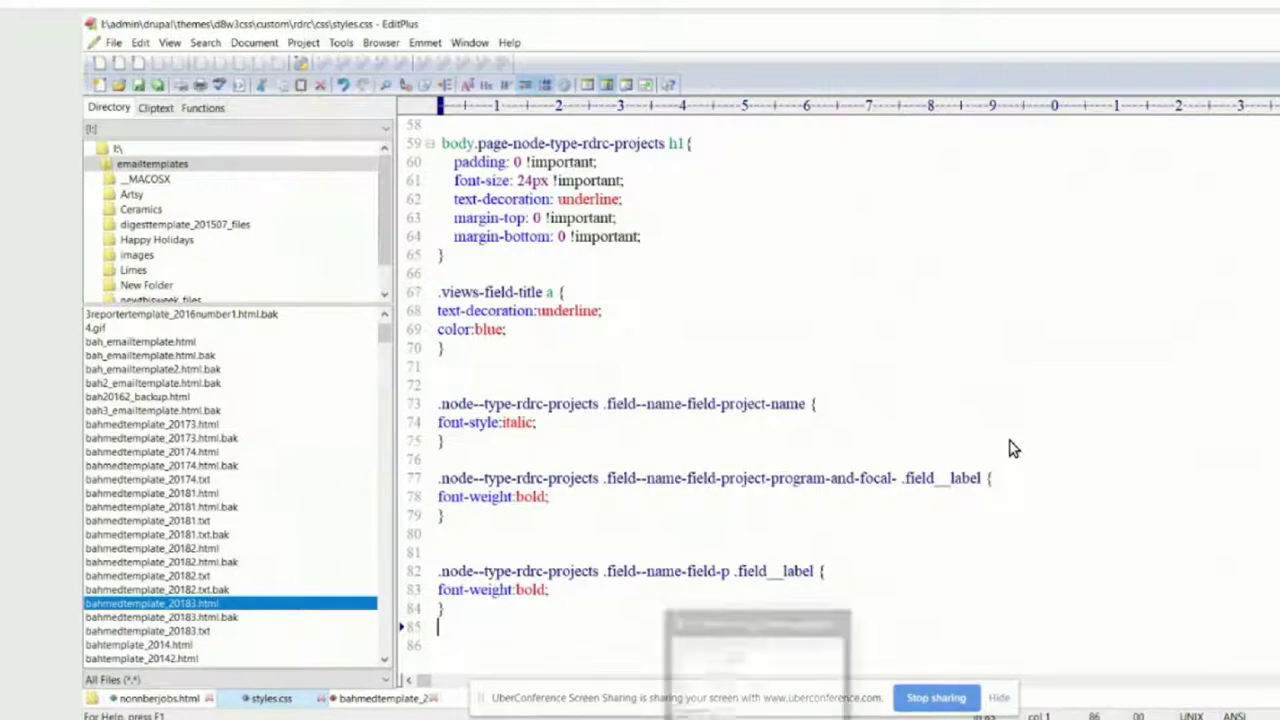
key(alt+Tab)
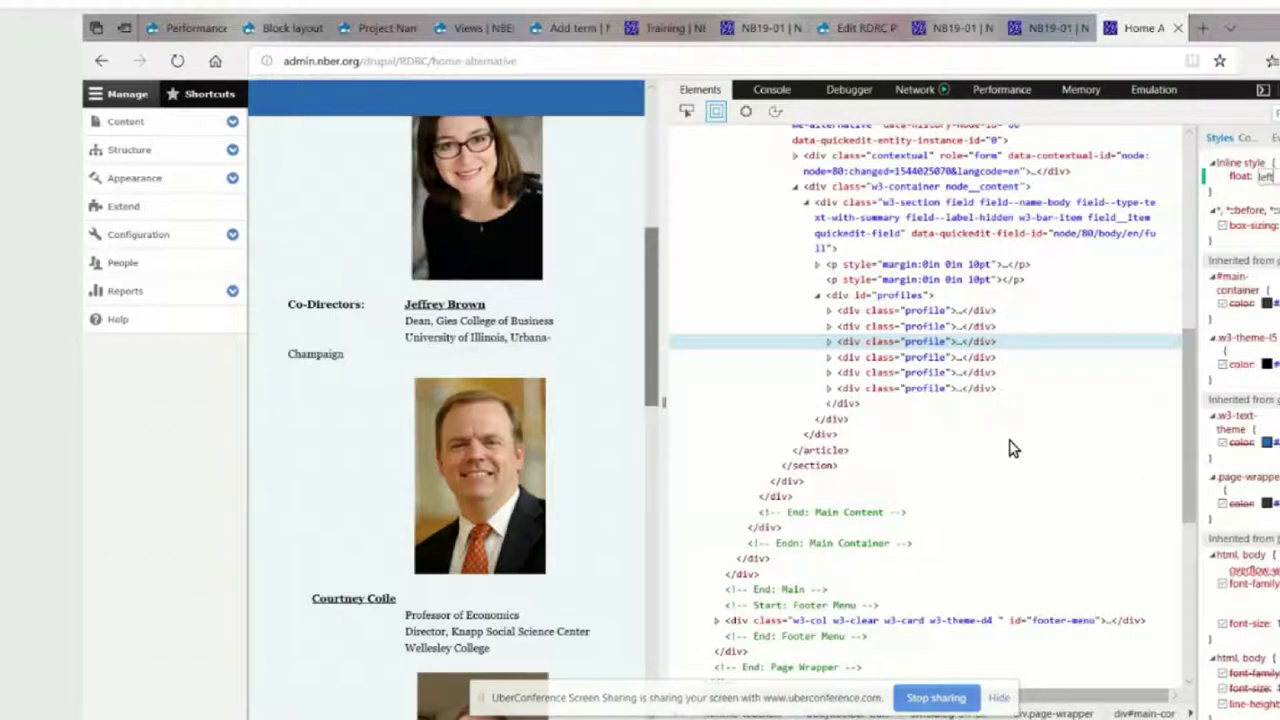
click(1208, 31)
click(703, 156)
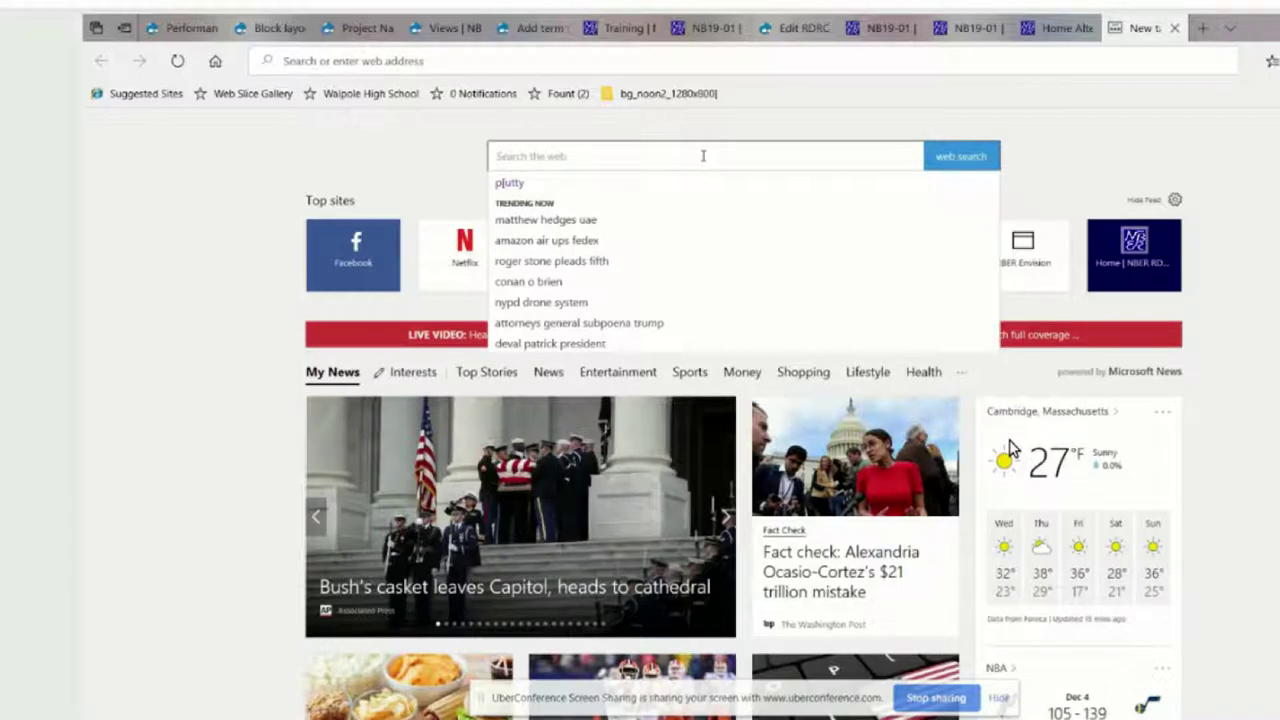
text(css flex)
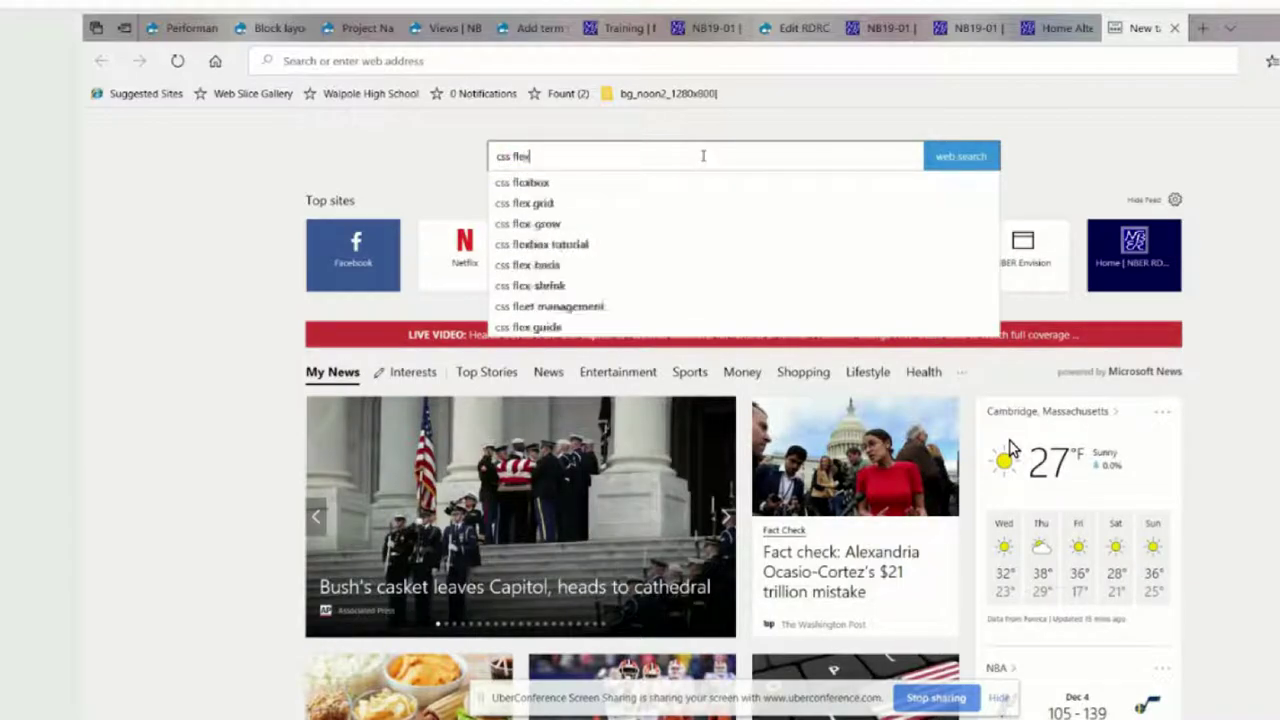
text(box)
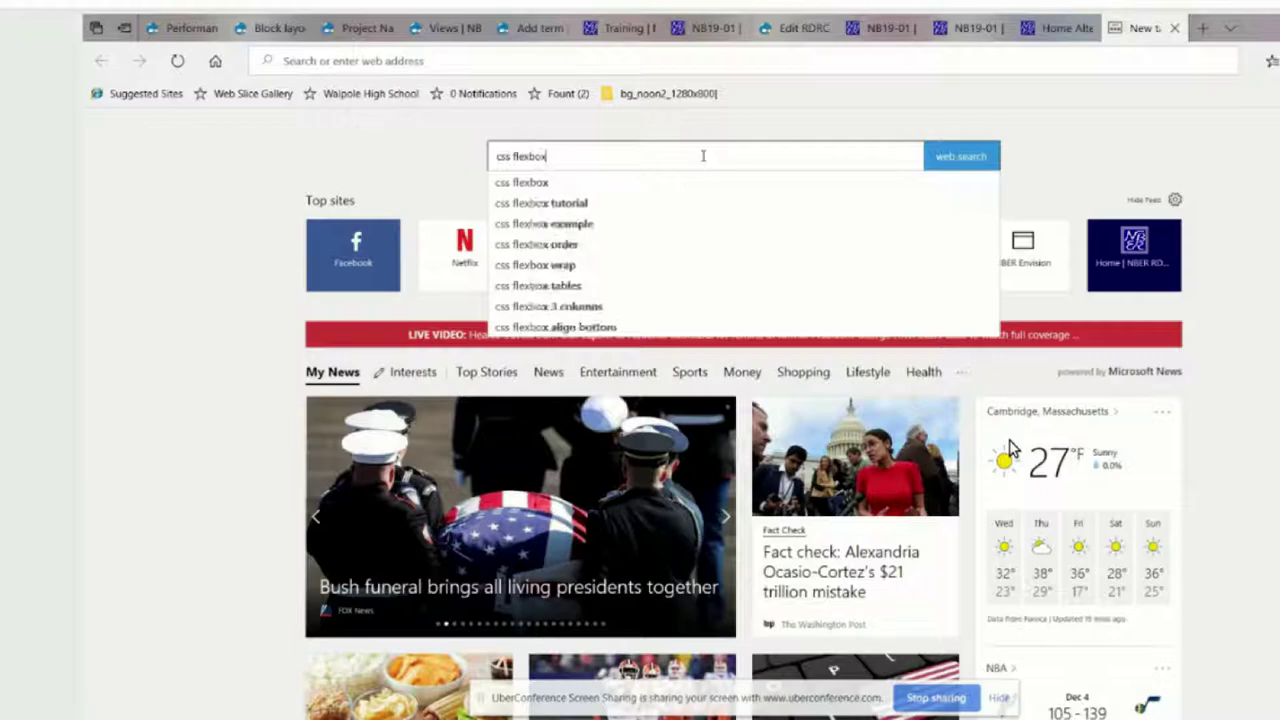
key(Return)
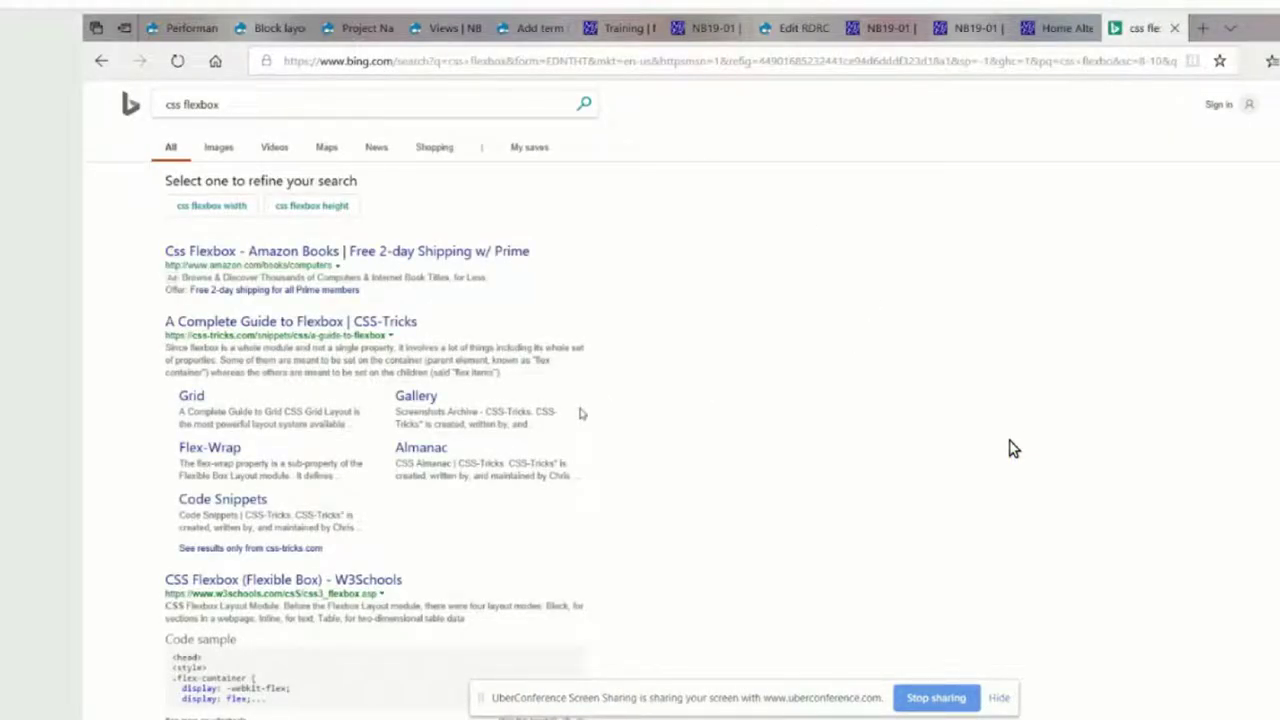
- Open the CSS-Tricks "A Complete Guide to Flexbox" result and examine the parent and child properties, including display, flex-direction and order
click(292, 323)
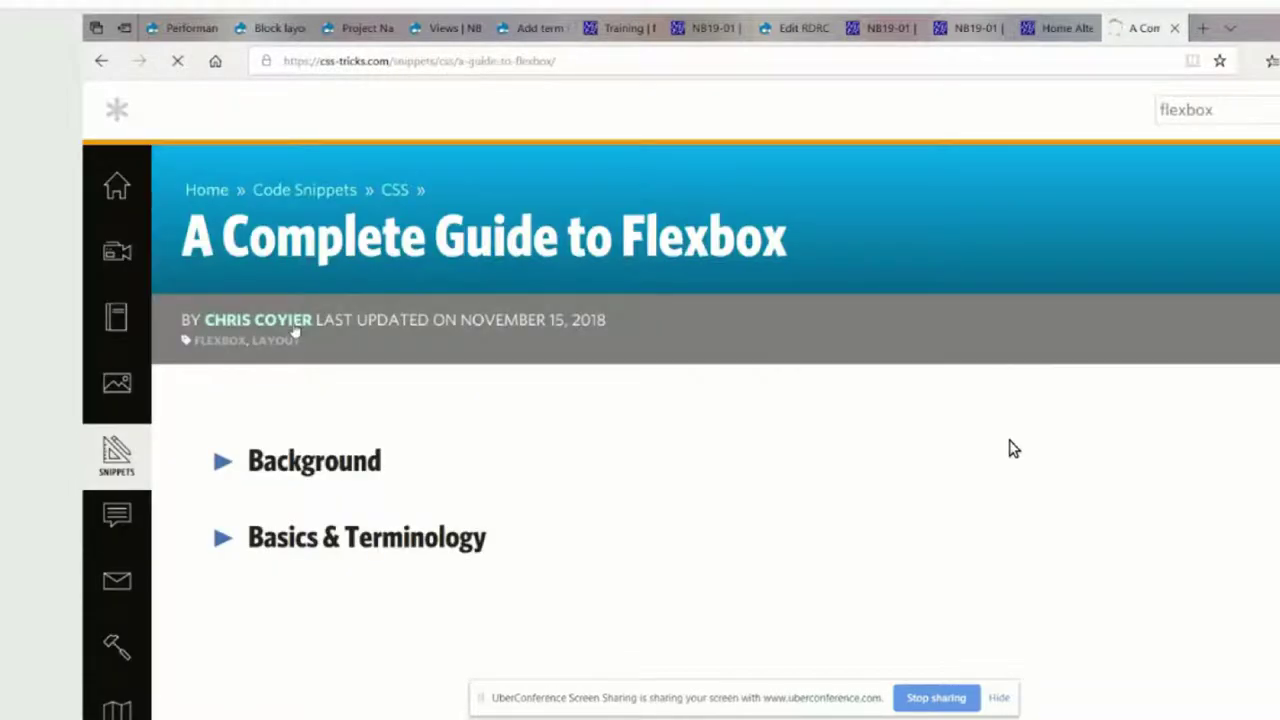
scroll(1009, 449, down, 3)
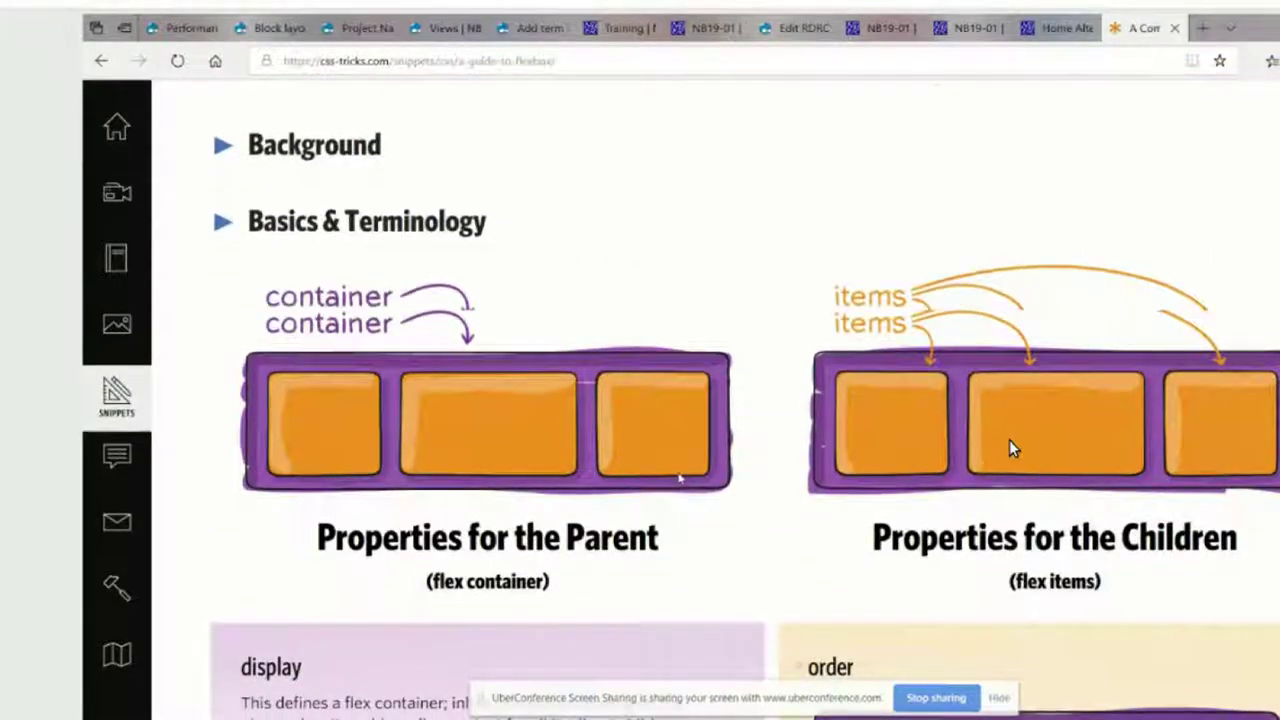
scroll(1009, 440, down, 5)
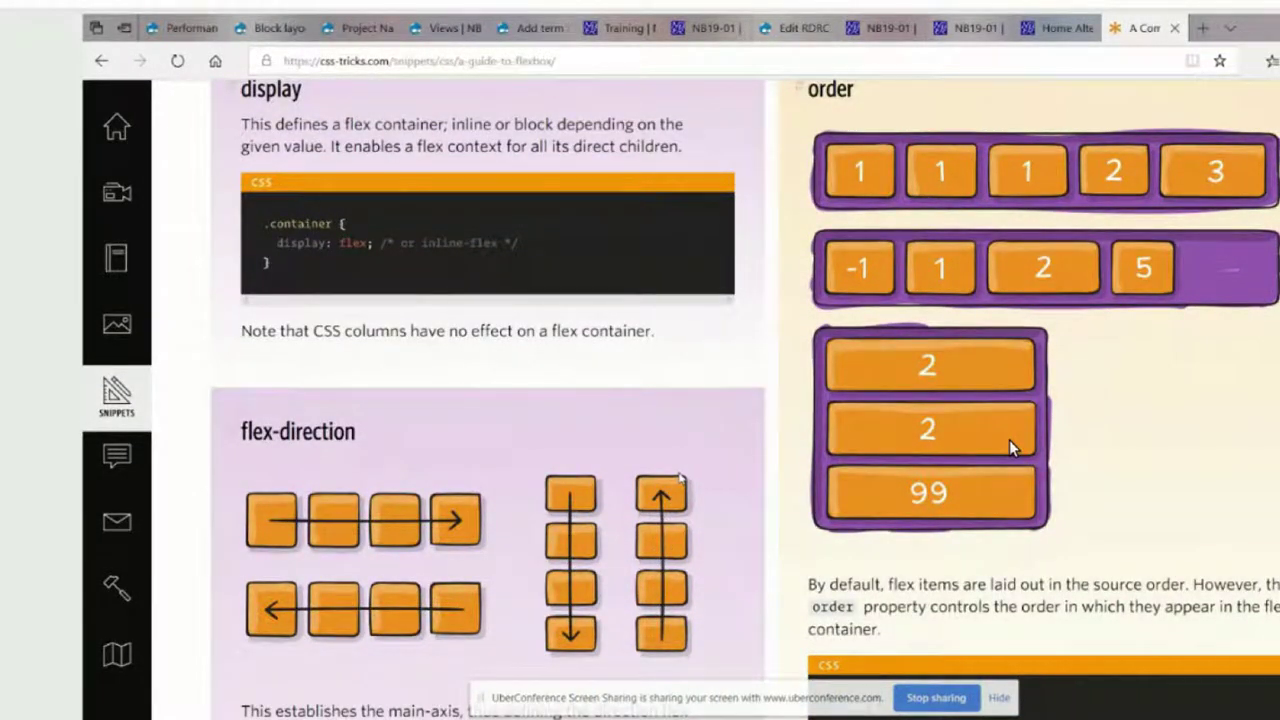
scroll(1010, 447, down, 3)
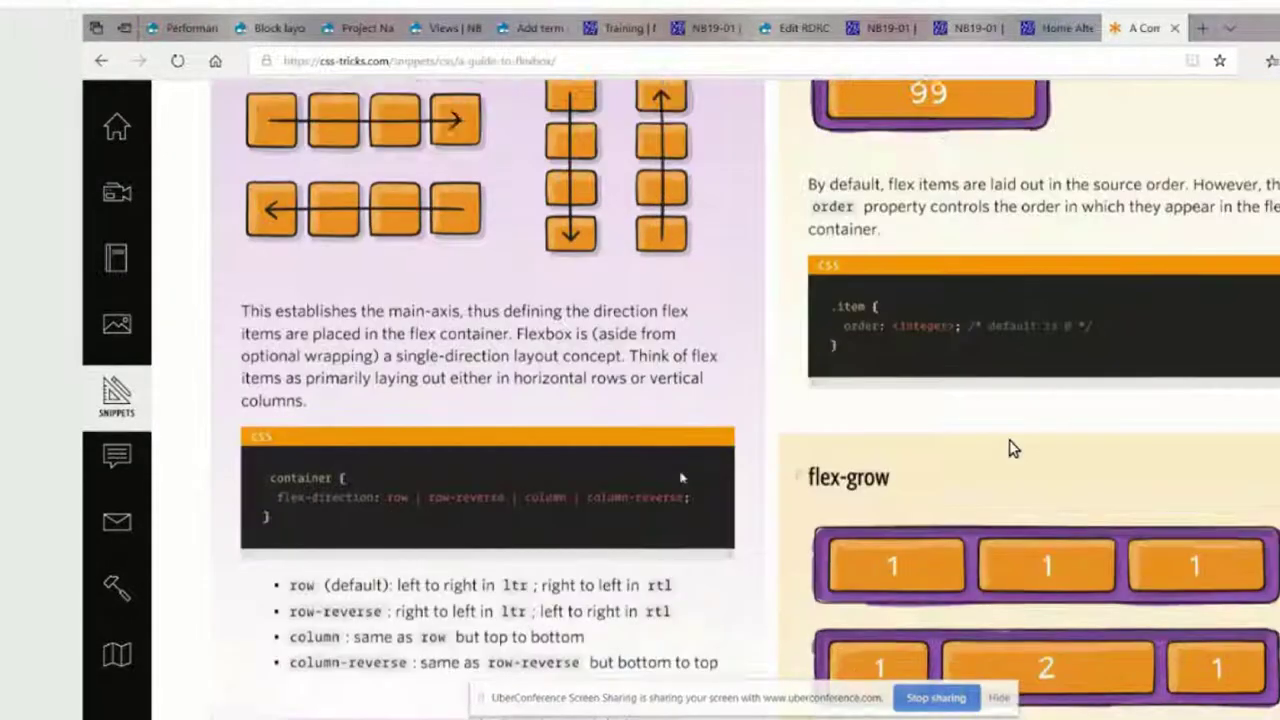
key(Home)
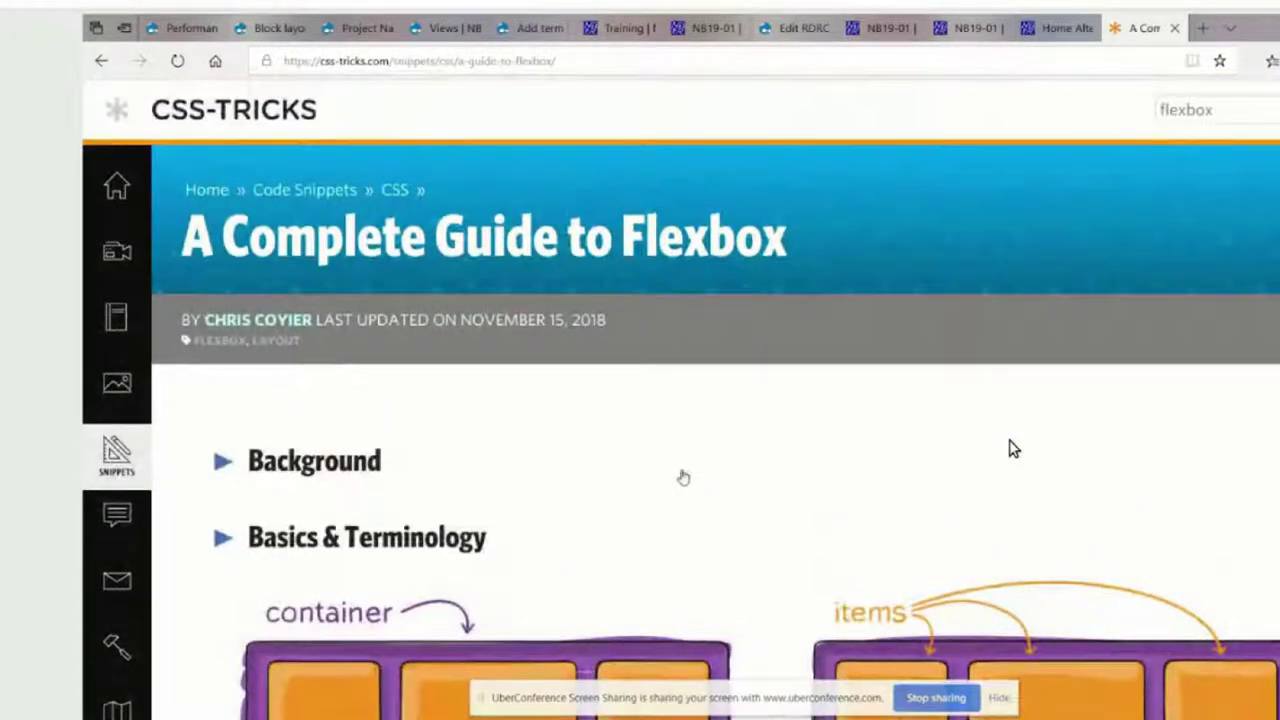
scroll(1010, 447, down, 3)
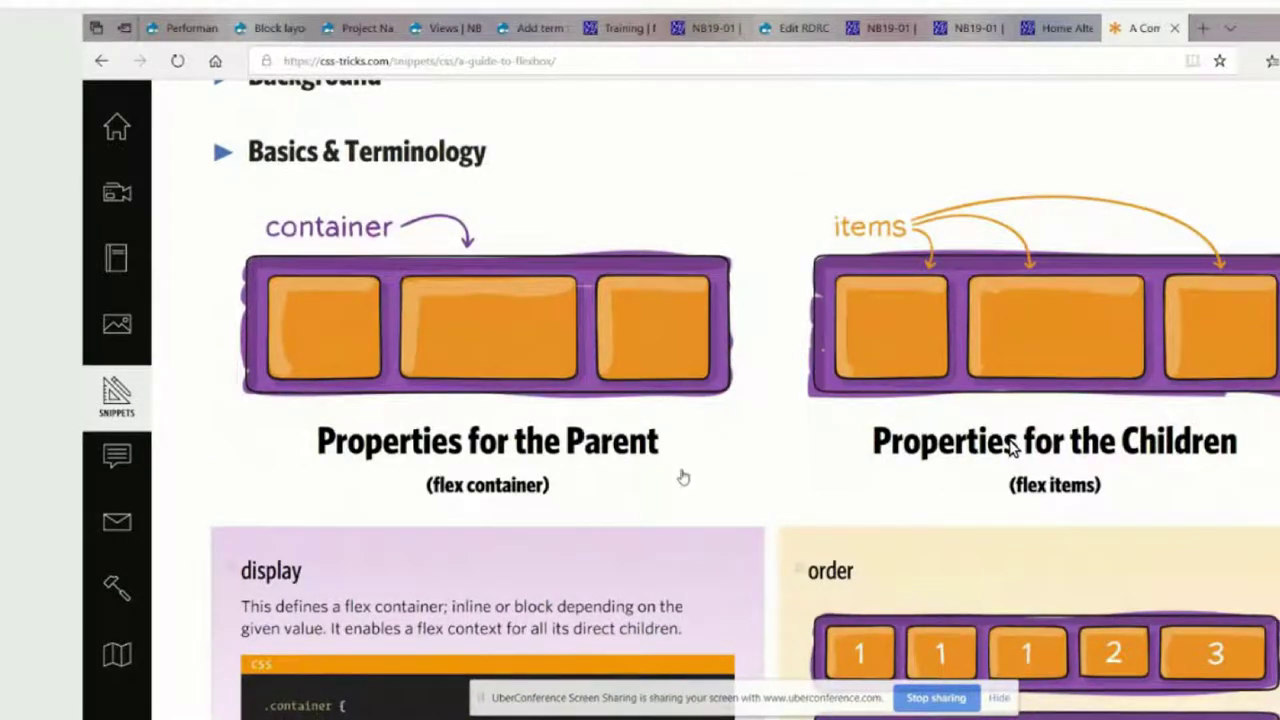
- Examine the display property's .container code sample in the flex container section, highlighting the rule and clearing the highlight
scroll(1010, 447, down, 3)
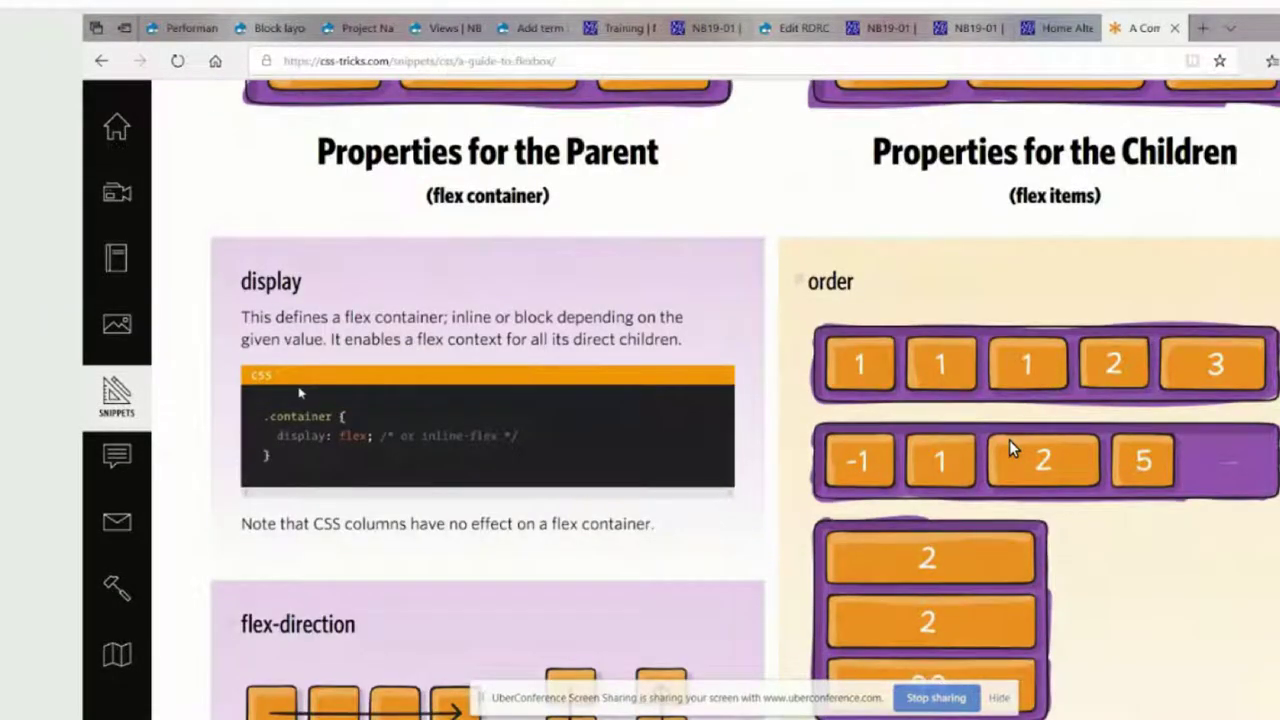
drag(276, 416, 380, 453)
click(501, 461)
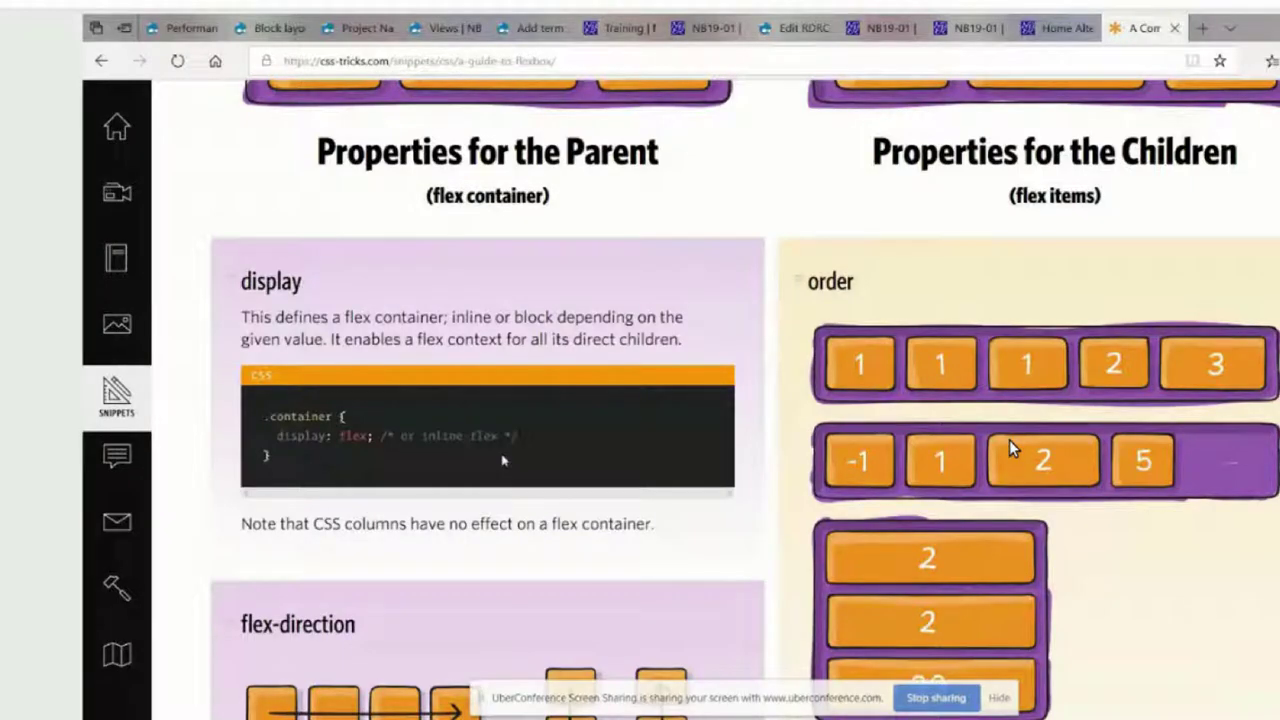
- Read through the guide's flex-direction, flex-wrap, flex-flow and justify-content sections alongside flex-grow, flex-shrink, flex-basis and flex
scroll(1009, 442, down, 1)
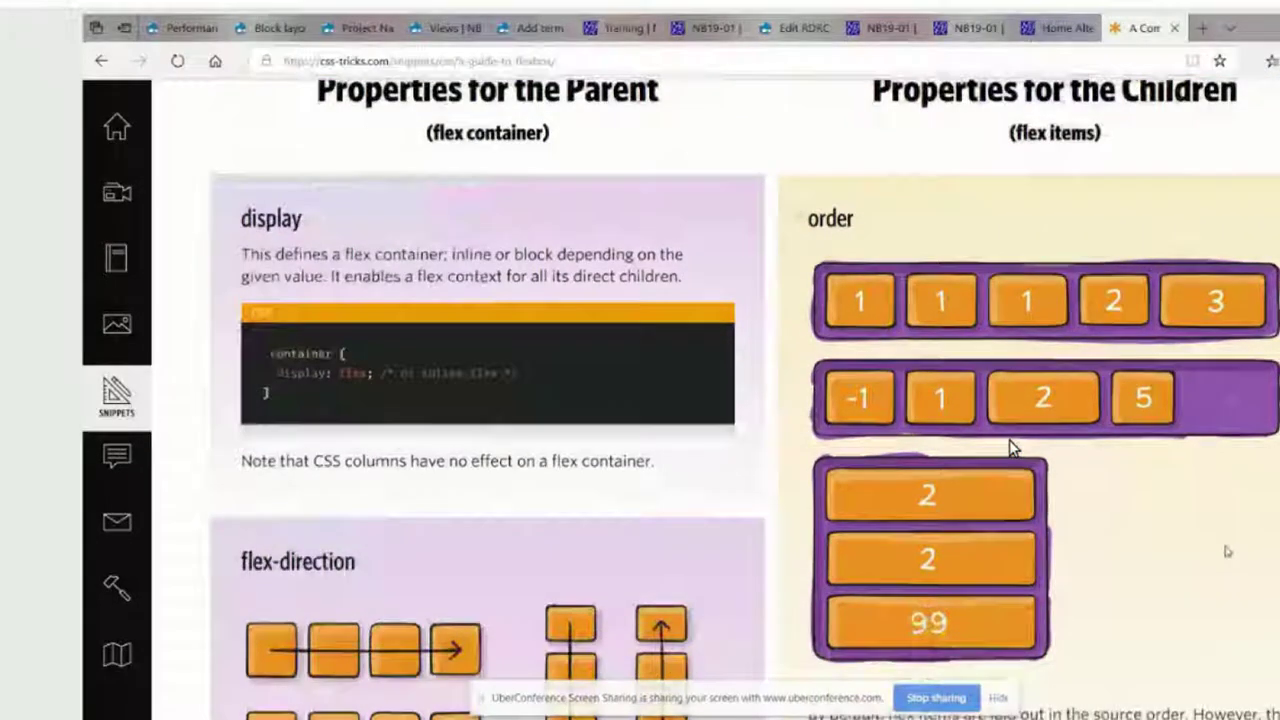
scroll(1009, 440, down, 9)
scroll(1009, 440, down, 1)
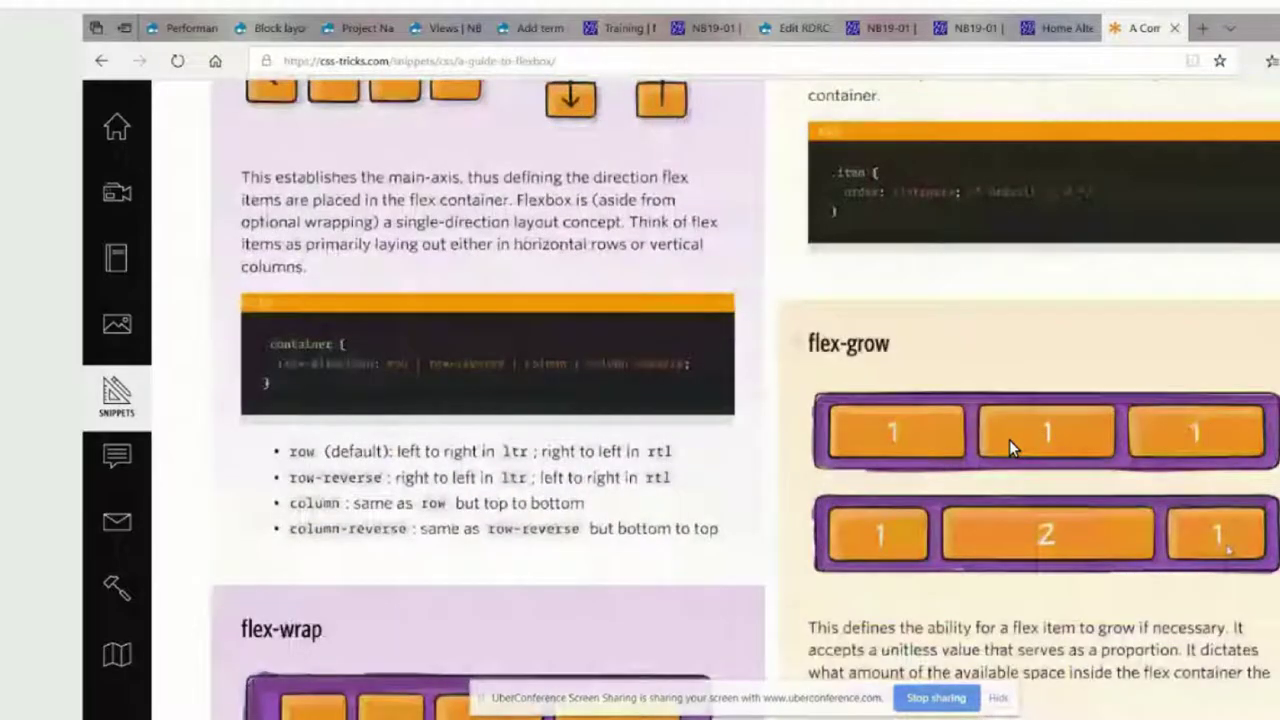
scroll(1009, 440, down, 7)
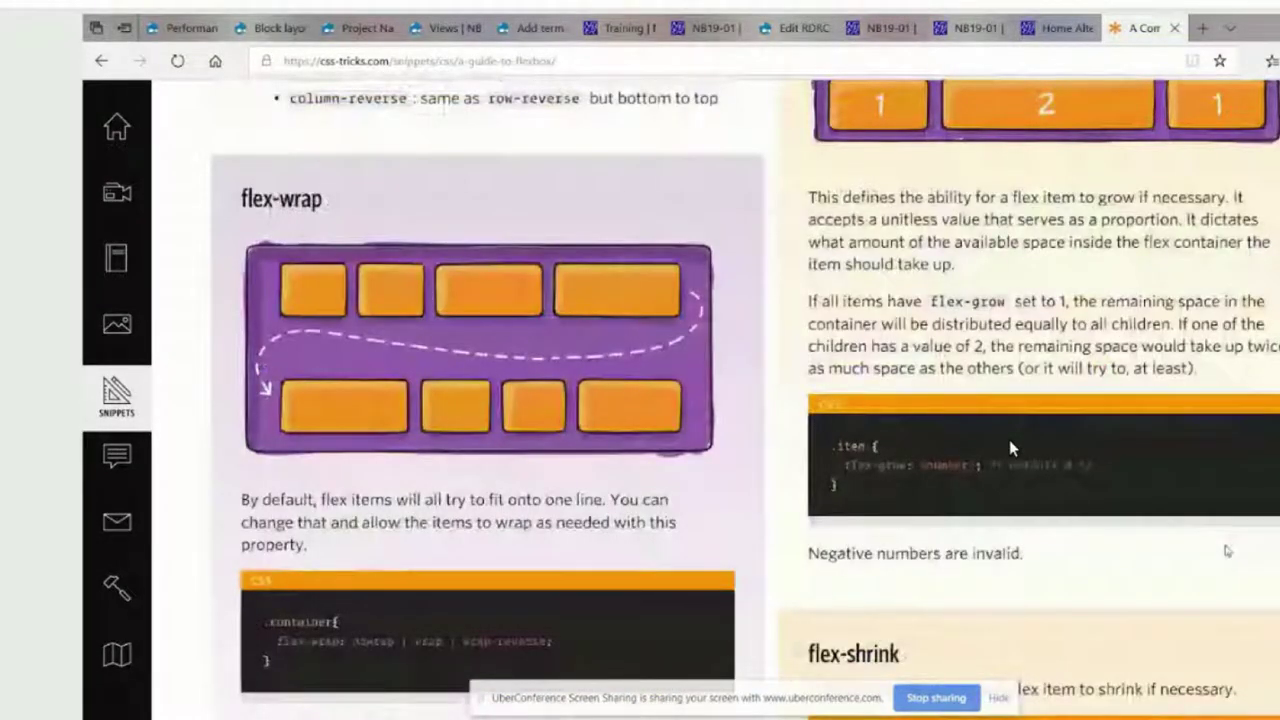
scroll(1009, 440, down, 5)
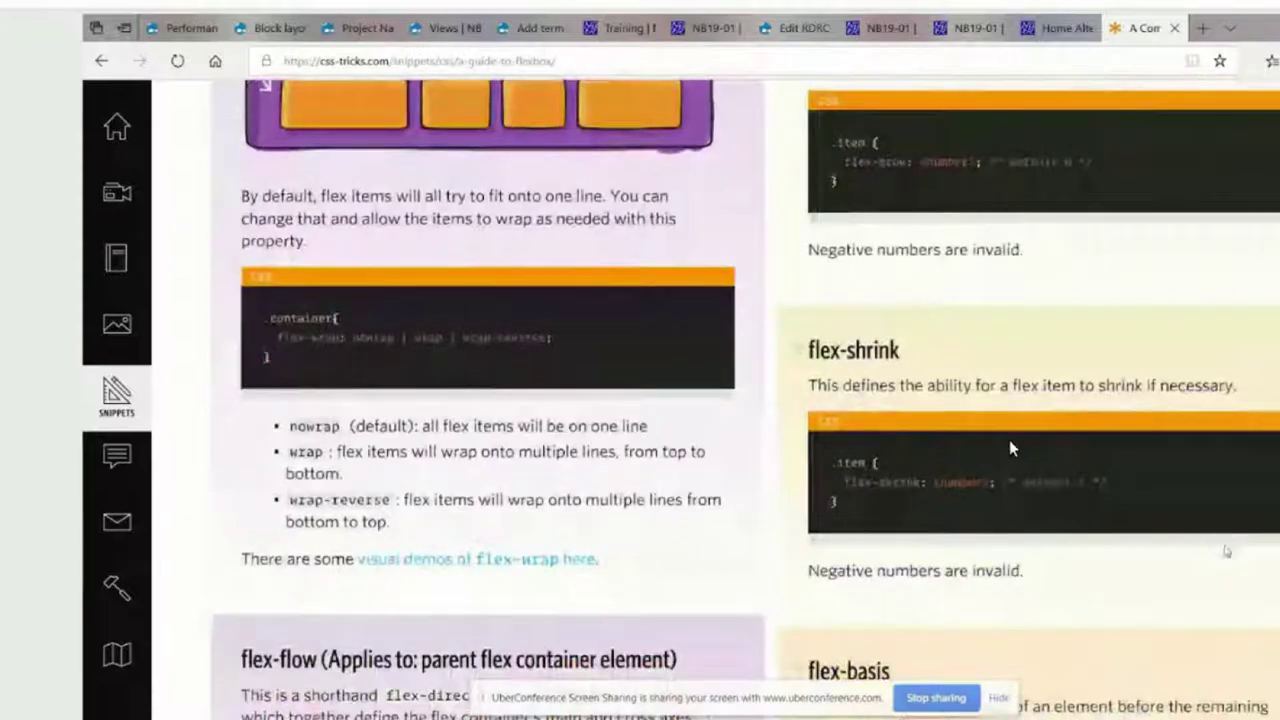
scroll(1009, 440, down, 11)
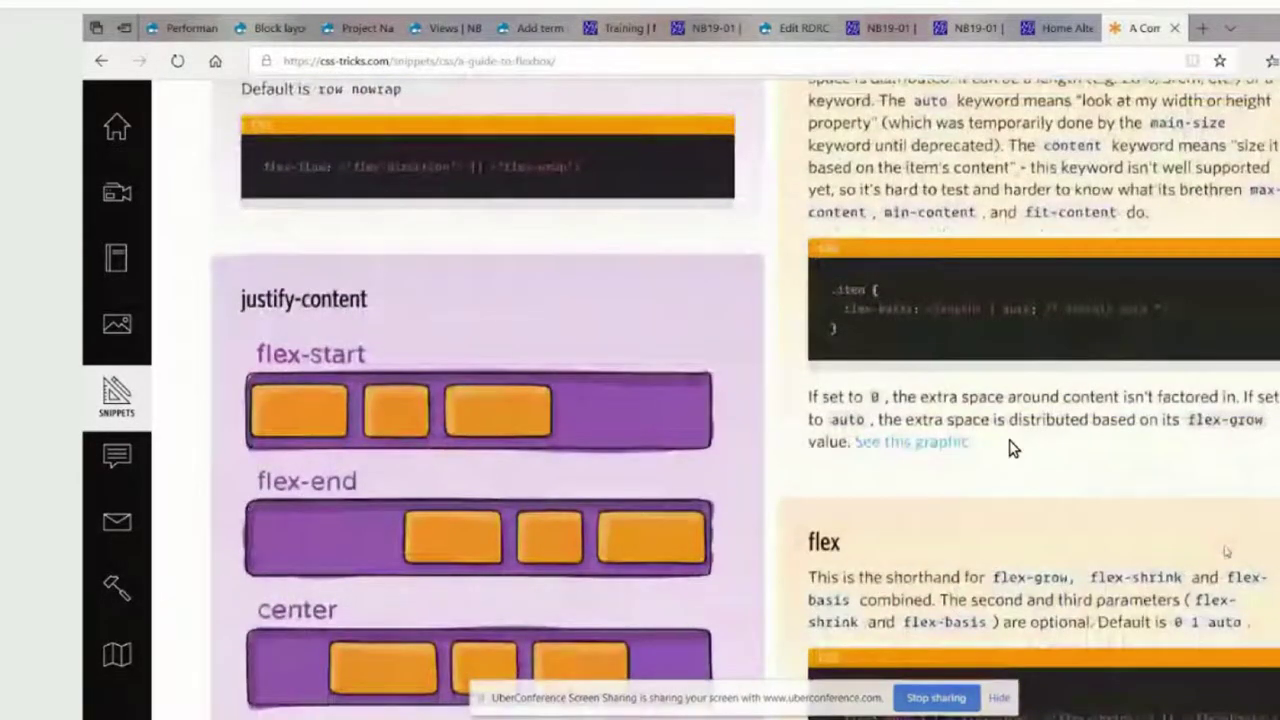
scroll(1009, 448, down, 8)
- Return to the start of the flexbox guide and review its properties again down to justify-content and align-self
key(Home)
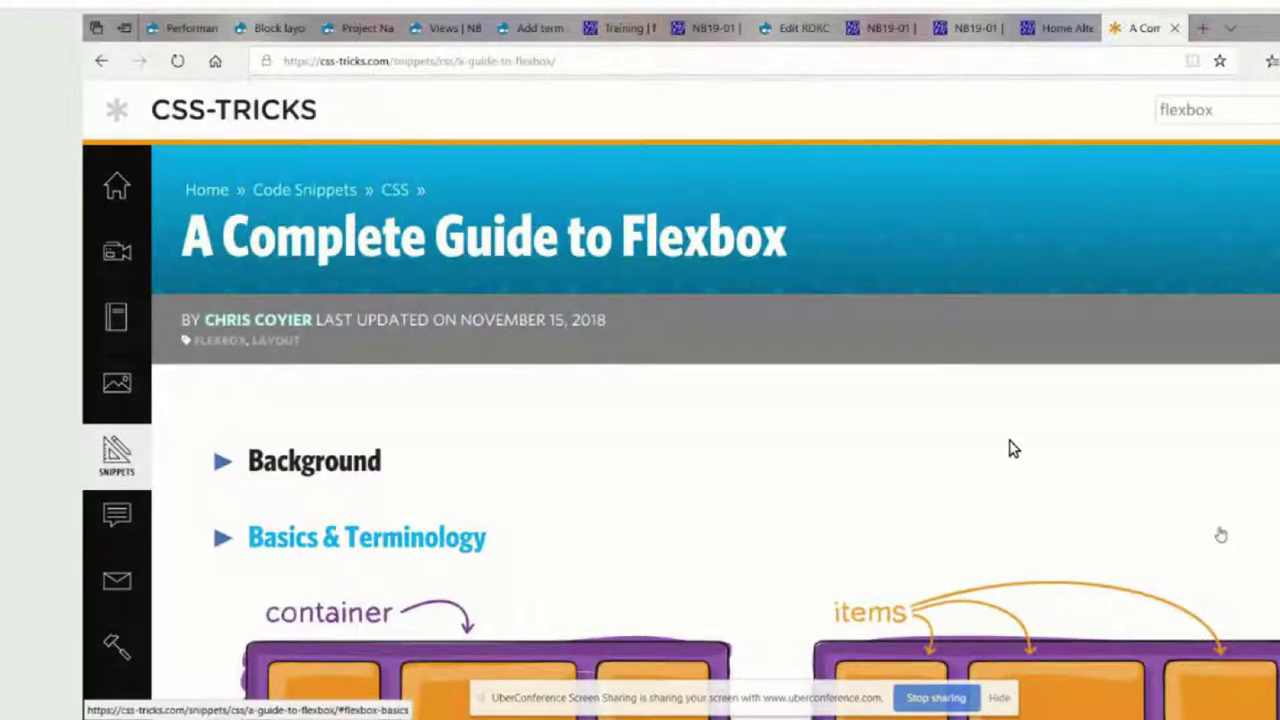
scroll(1009, 448, down, 8)
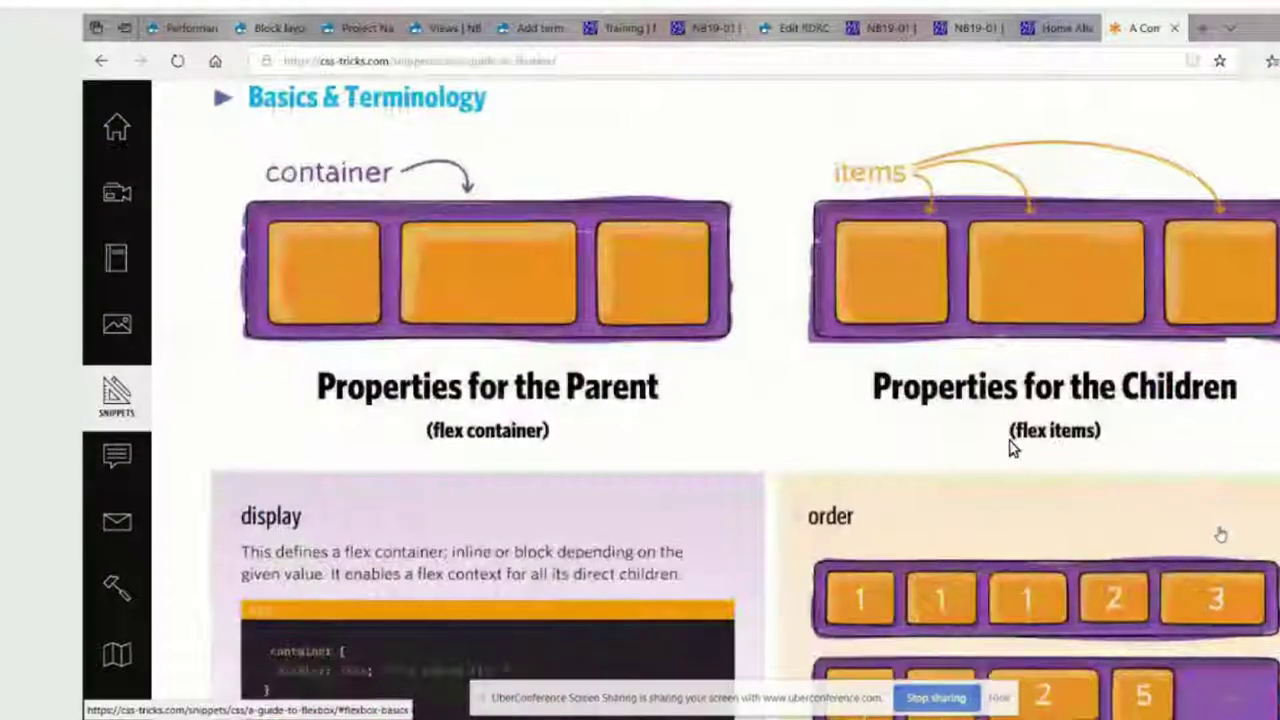
scroll(1009, 448, down, 8)
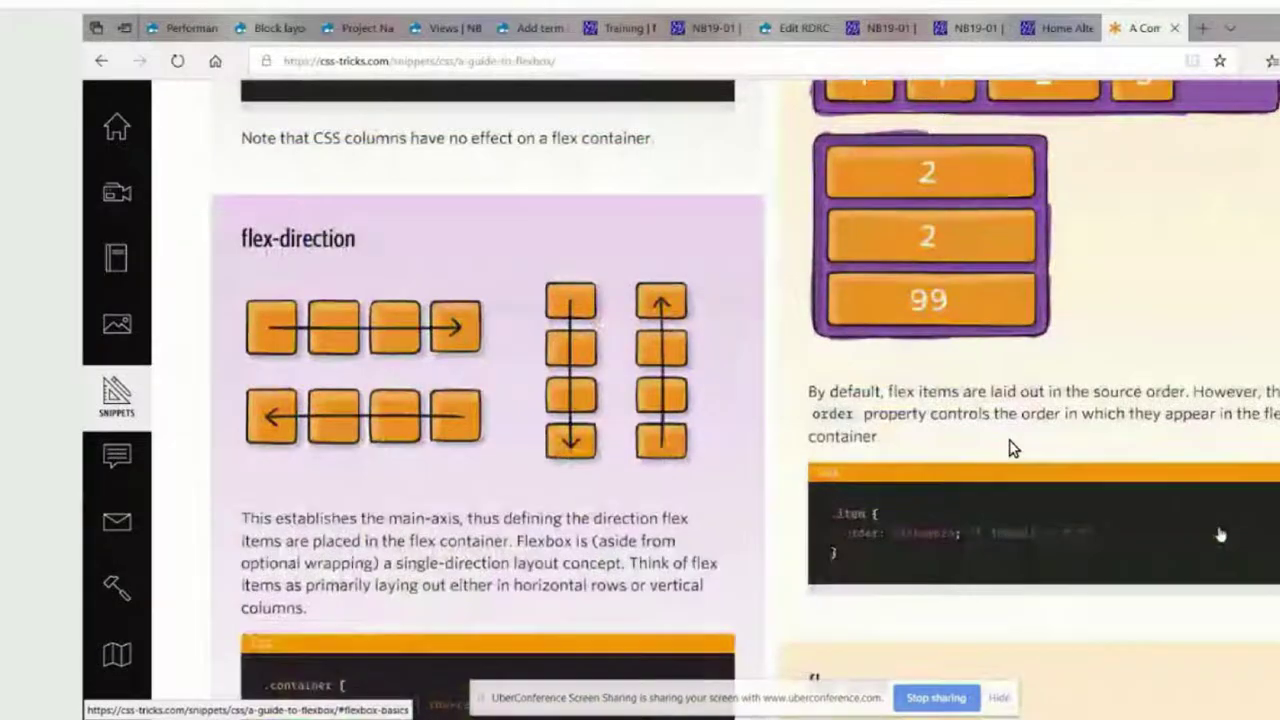
scroll(1009, 448, down, 8)
scroll(1009, 440, down, 15)
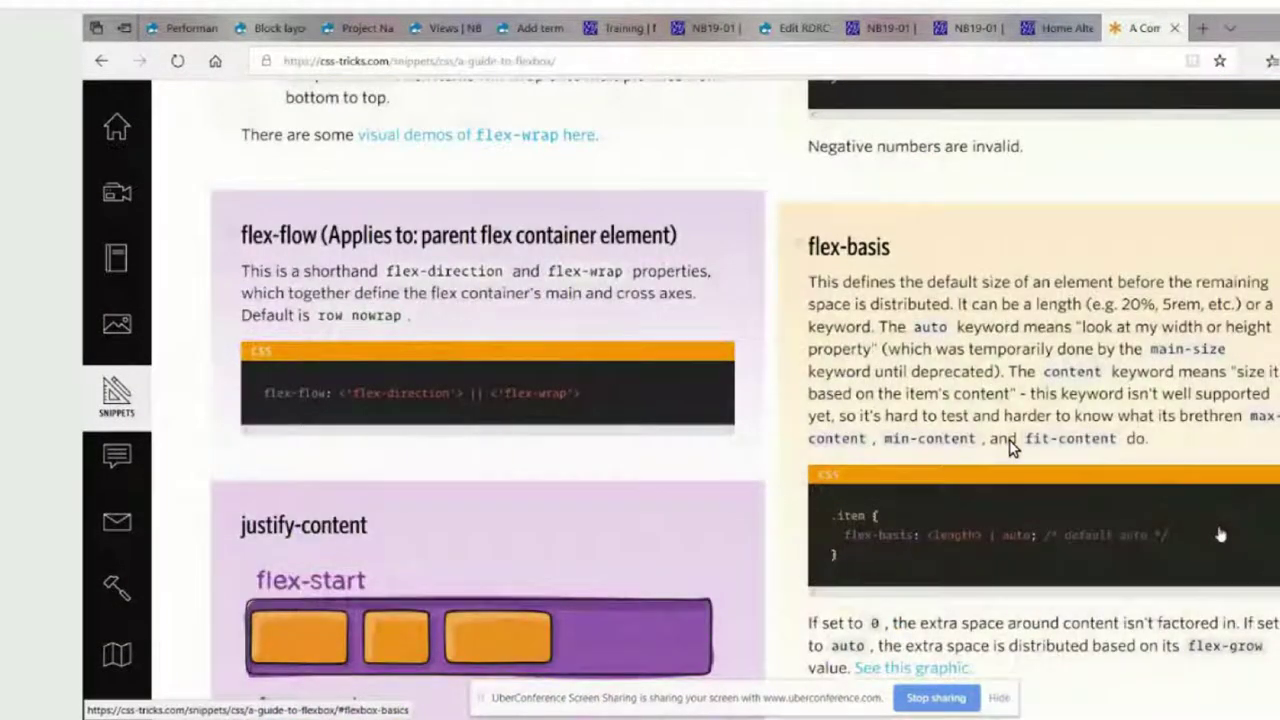
scroll(1009, 448, down, 10)
scroll(1009, 448, down, 8)
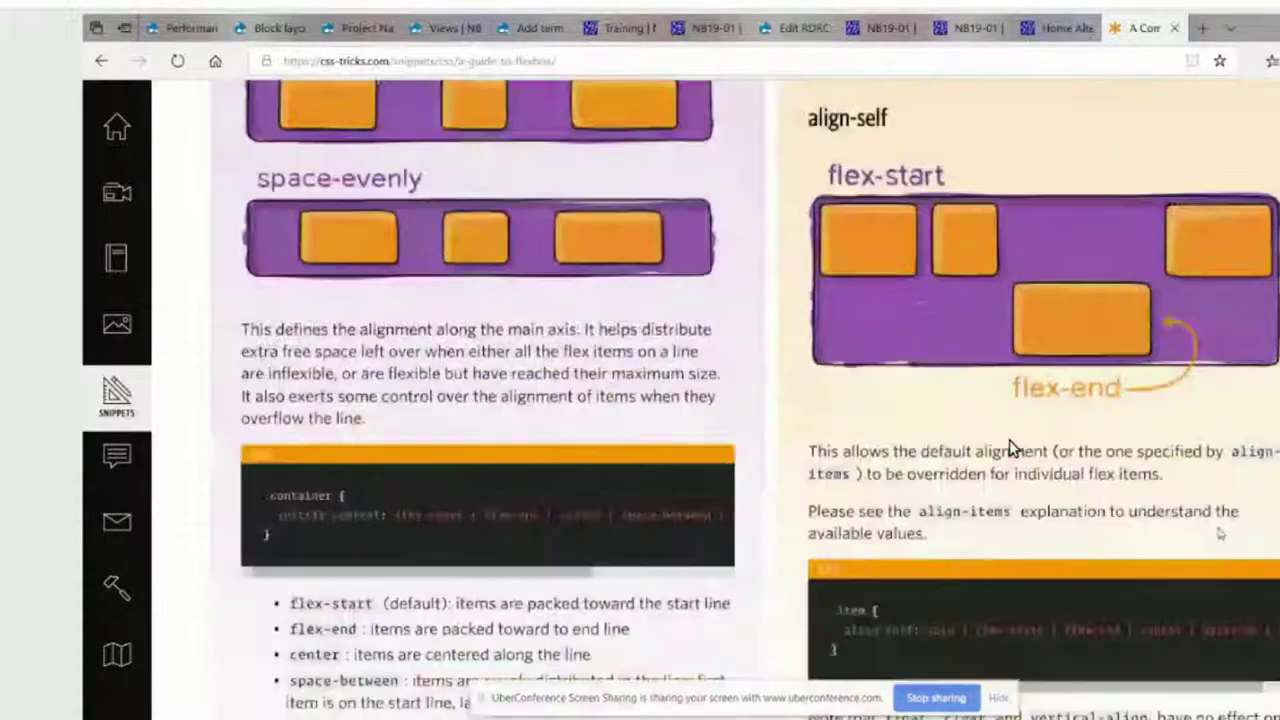